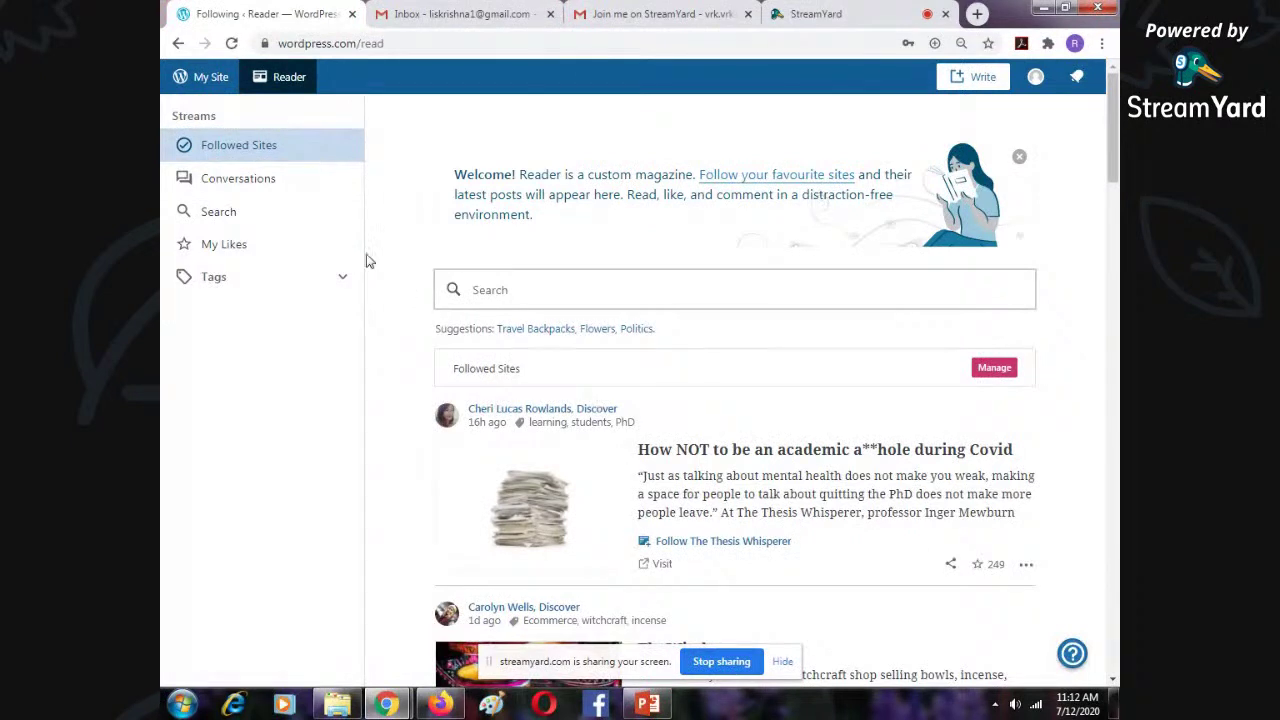
# Open the TVS Polytechnic College Library site's My Home dashboard and its Site setup checklist.
pyautogui.click(200, 79)
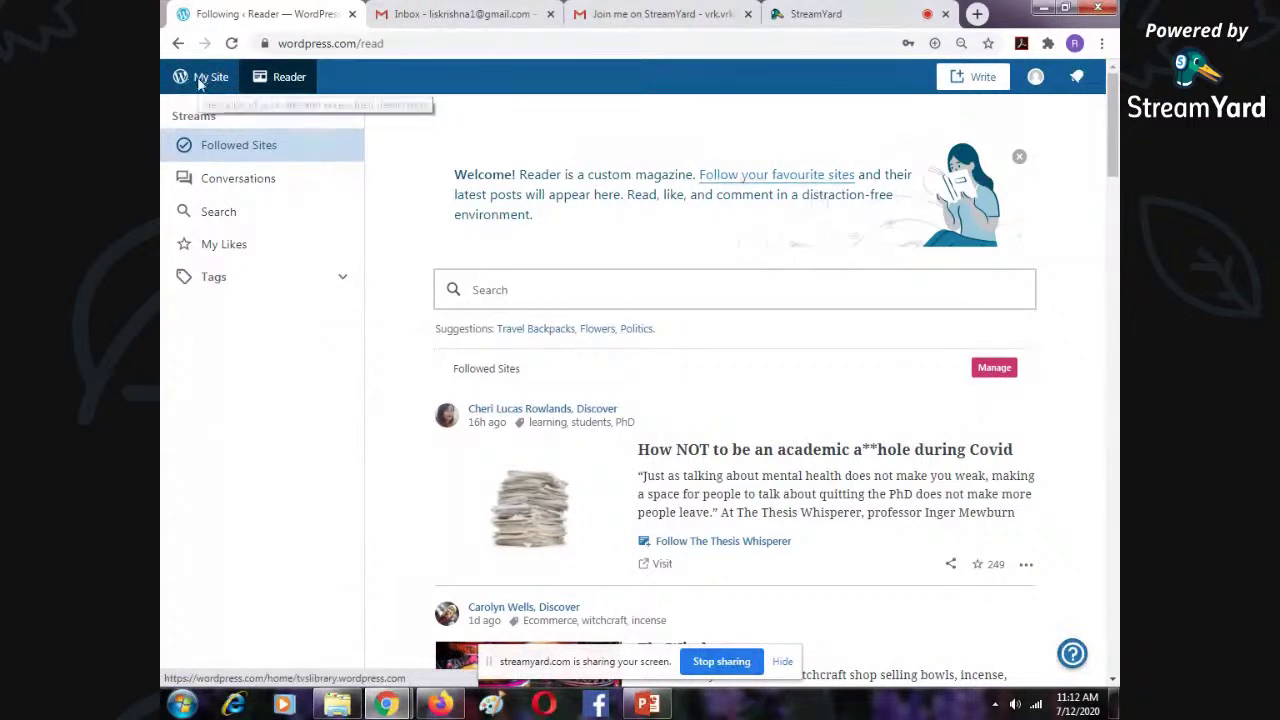
pyautogui.click(198, 83)
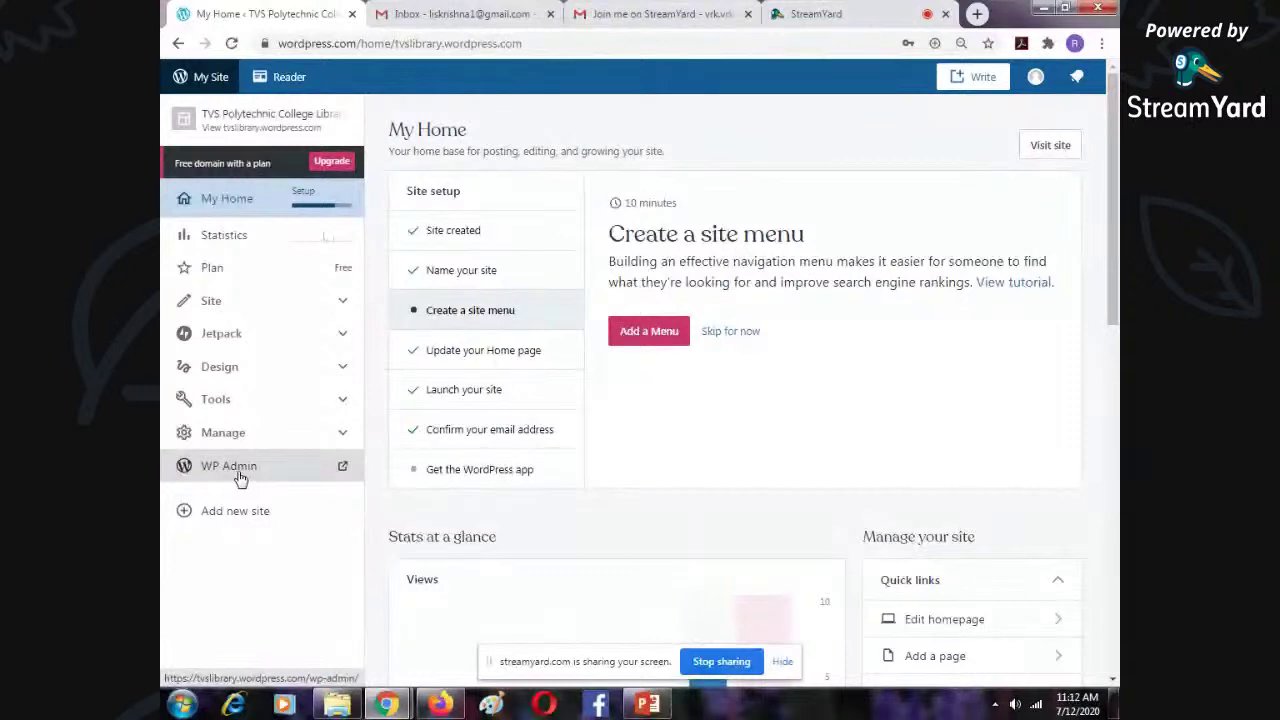
# Open the library site's WP Admin dashboard in a new tab, then switch to the other browser window.
pyautogui.click(343, 470)
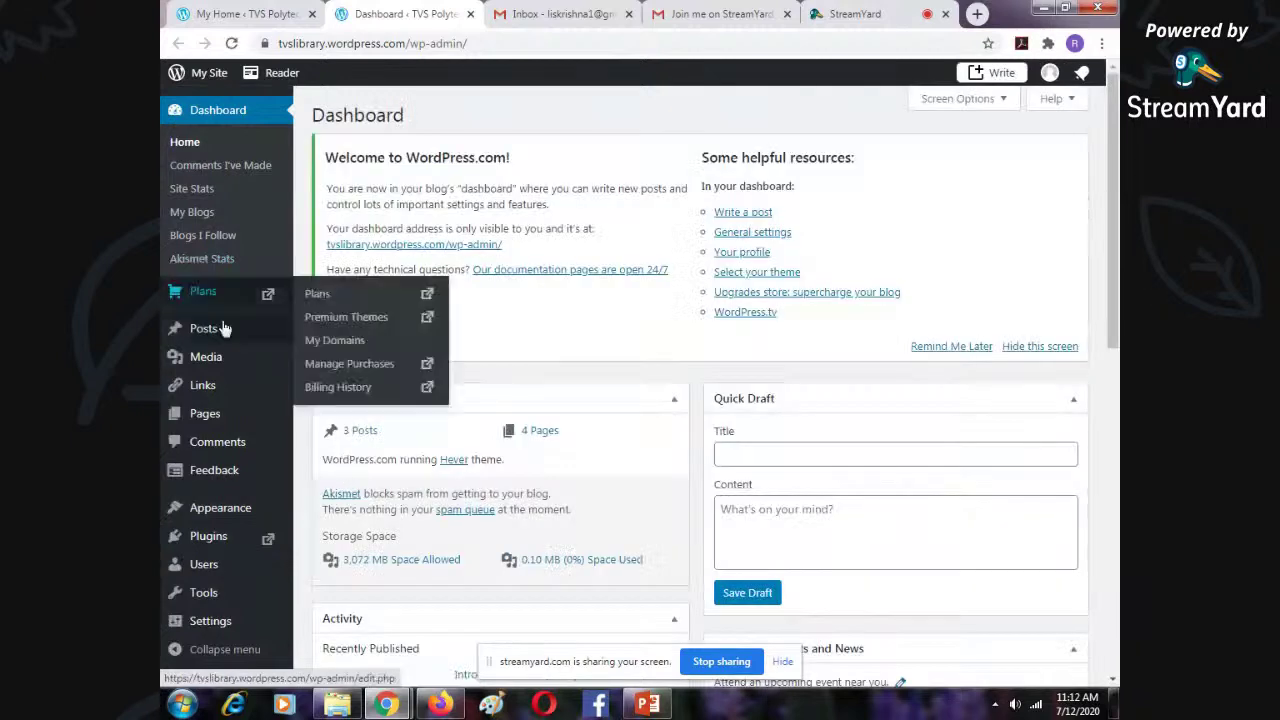
pyautogui.moveTo(222, 331)
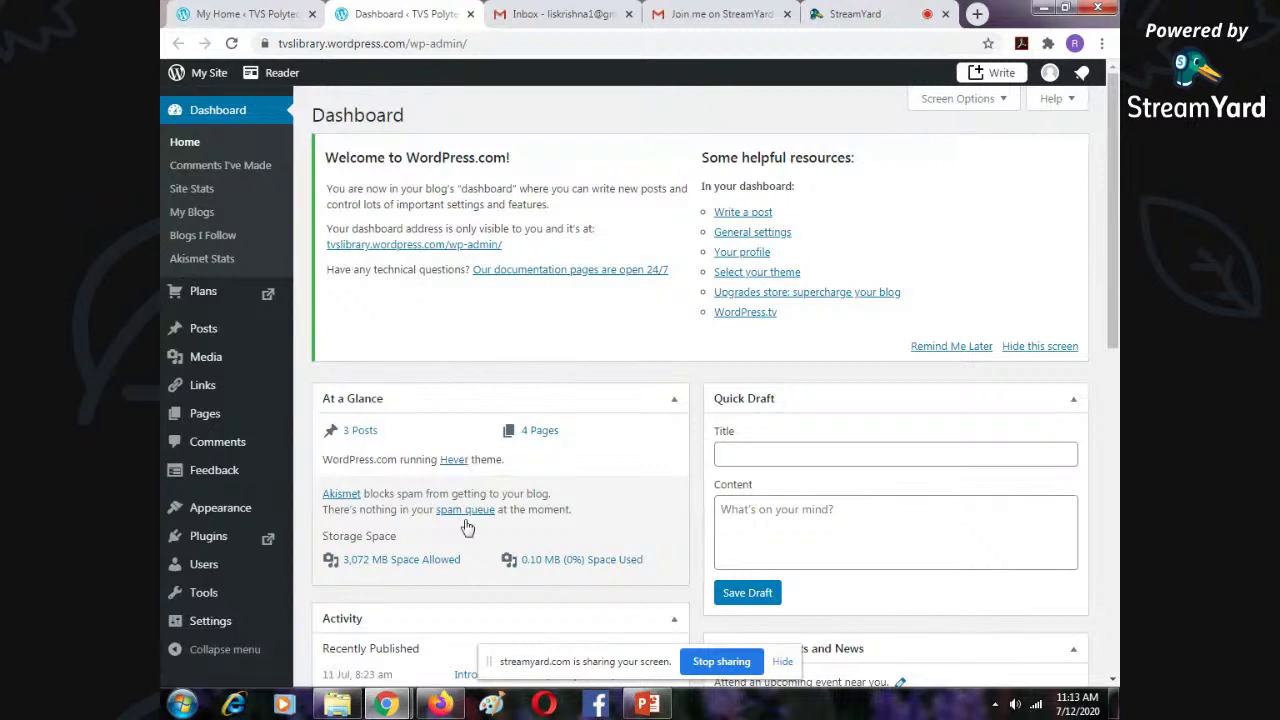
pyautogui.click(443, 706)
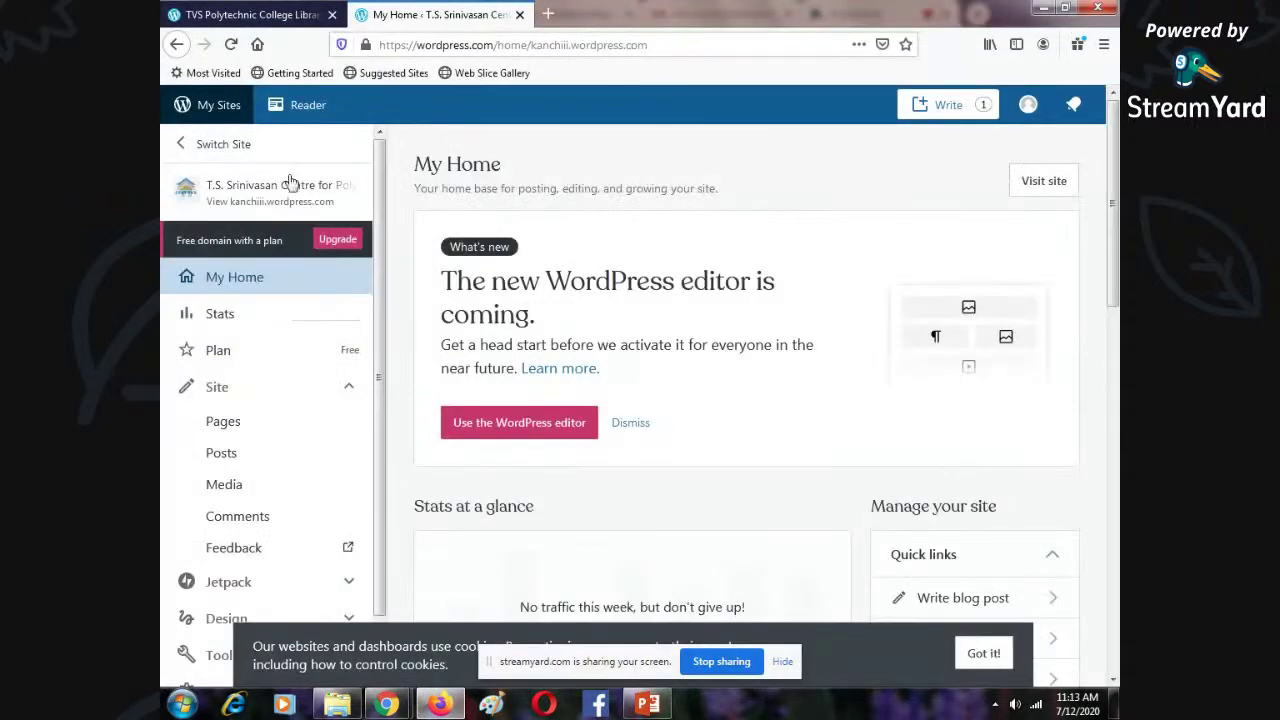
# View the live library site in its Hever theme, then return to the admin dashboard.
pyautogui.click(280, 16)
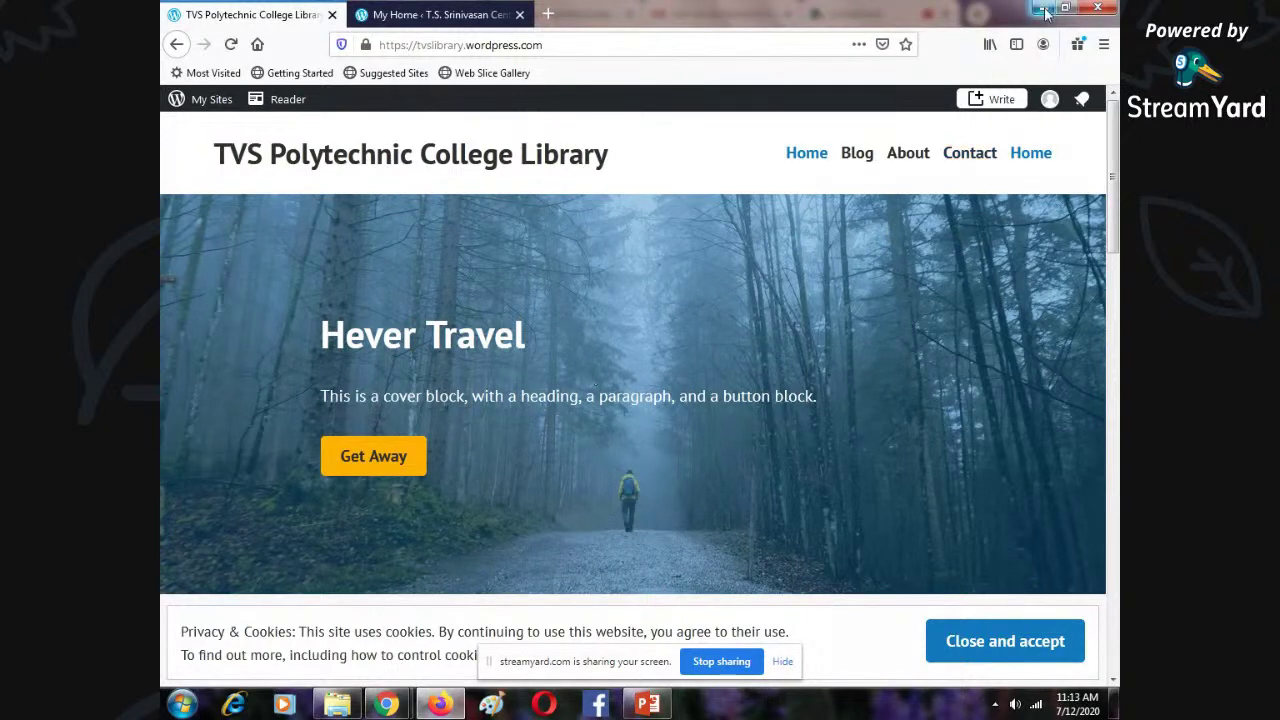
pyautogui.hotkey('alt', 'Tab')
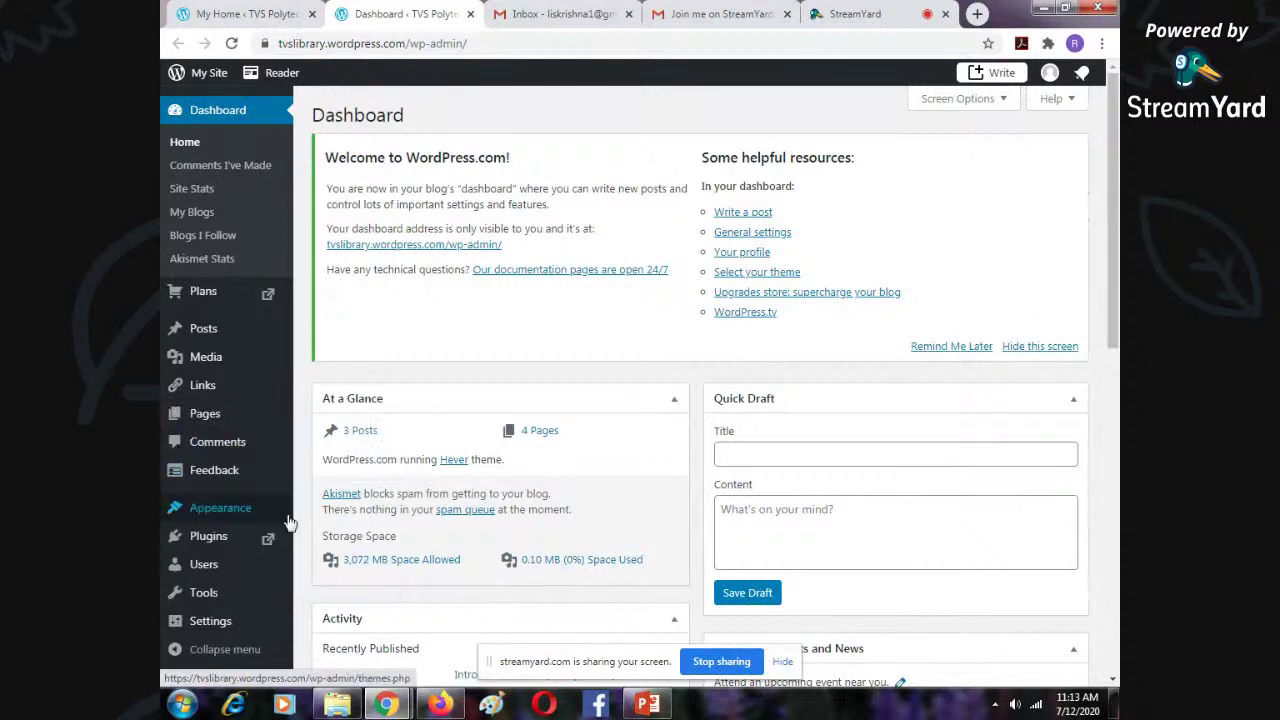
# Open Appearance > Themes for the library site.
pyautogui.moveTo(252, 518)
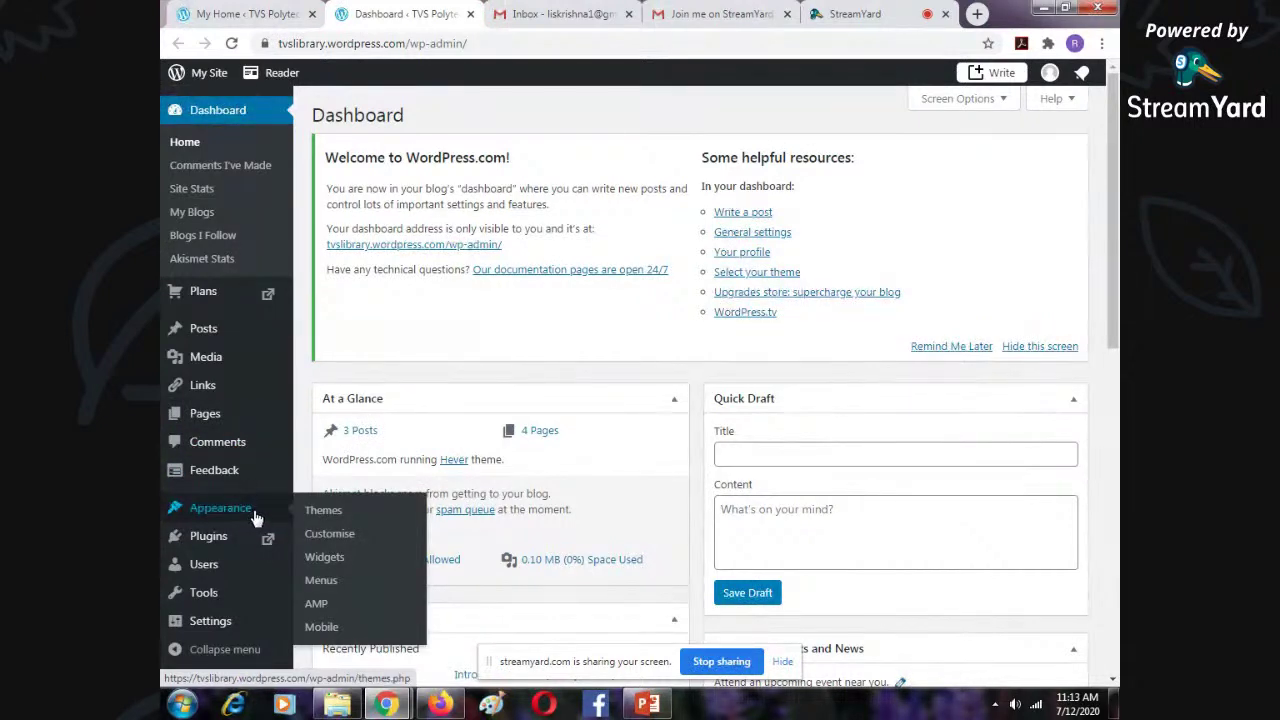
pyautogui.click(333, 514)
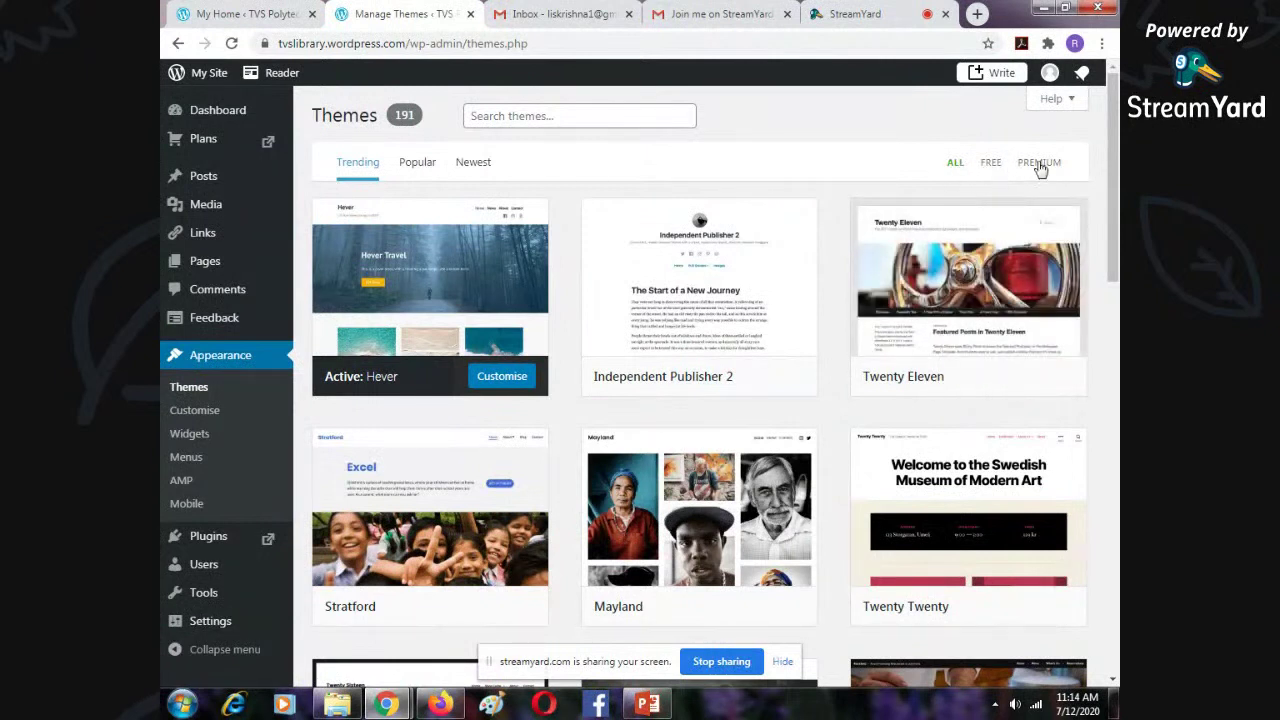
# Filter the themes to FREE and activate Radcliffe 2.
pyautogui.click(990, 163)
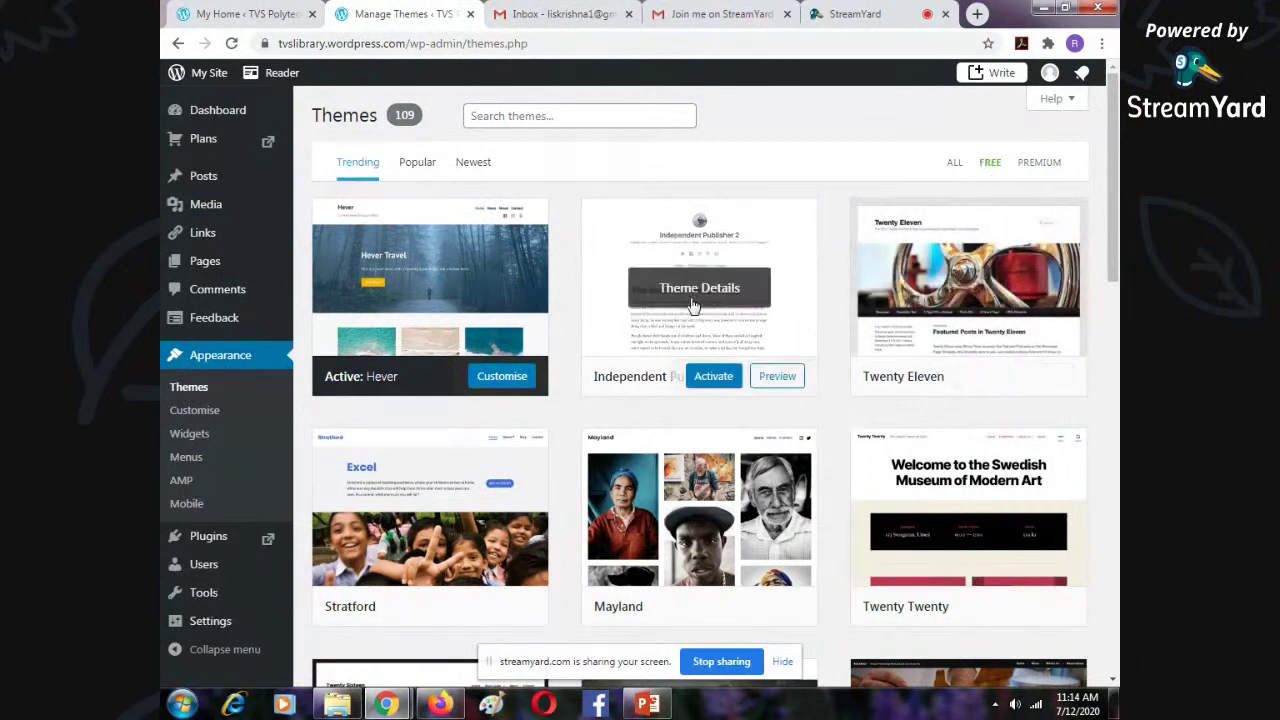
pyautogui.scroll(-2, 695, 312)
pyautogui.scroll(-3, 703, 316)
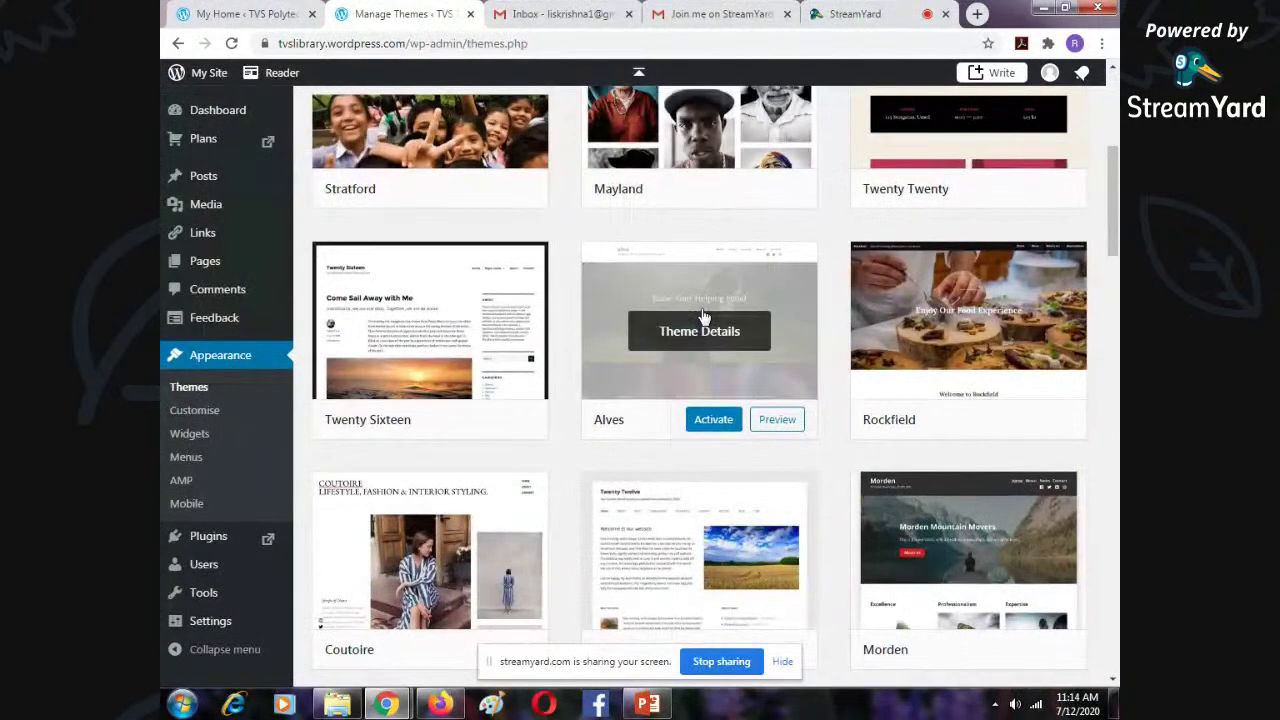
pyautogui.scroll(-1, 704, 316)
pyautogui.scroll(-8, 705, 316)
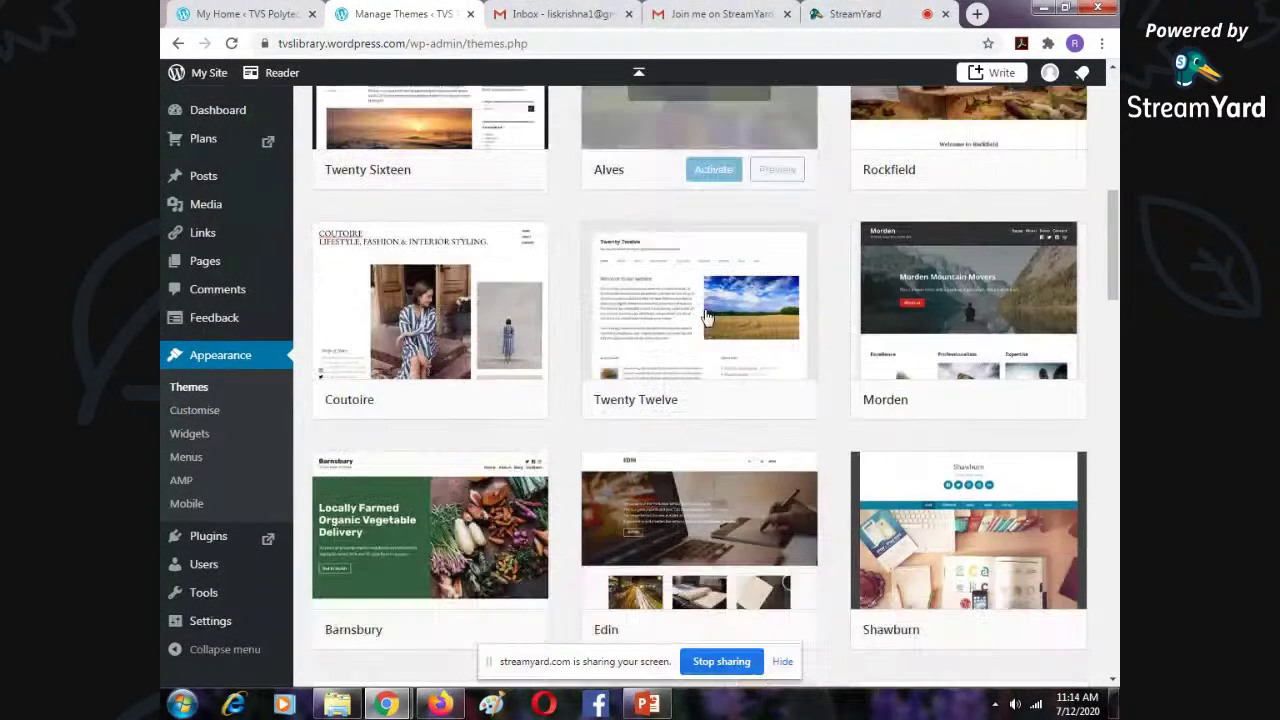
pyautogui.scroll(-12, 816, 312)
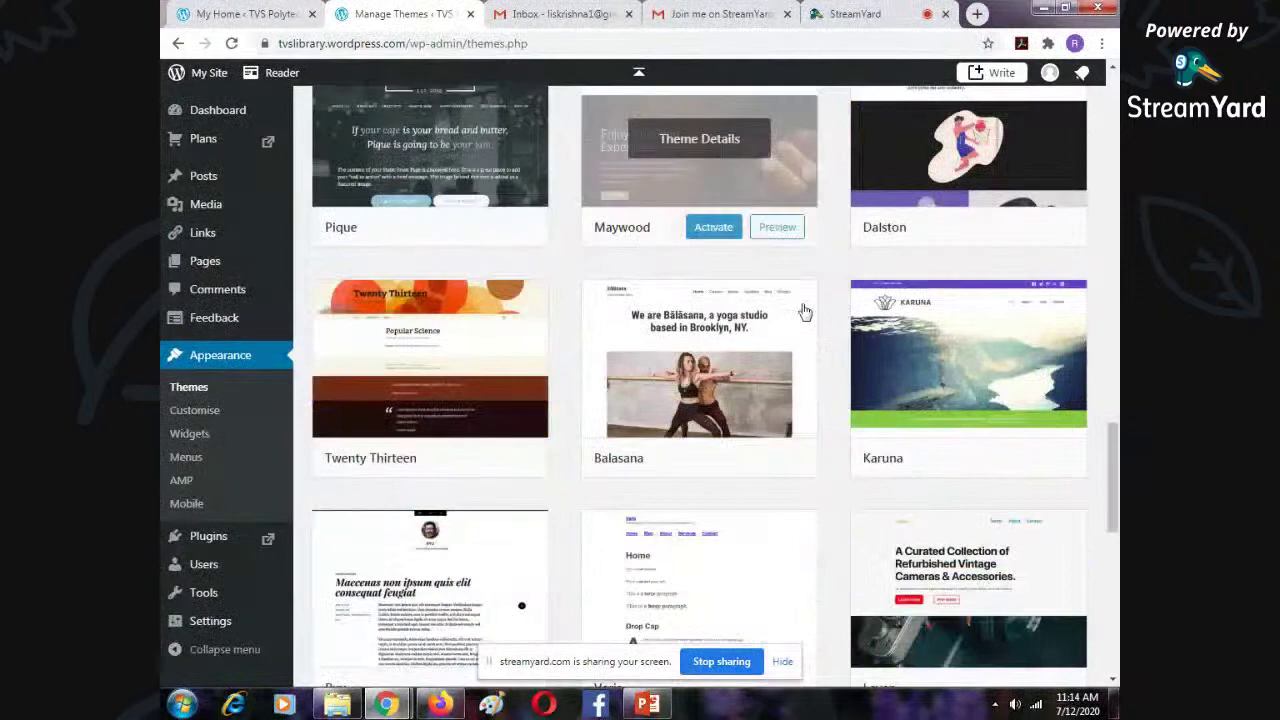
pyautogui.scroll(-3, 805, 312)
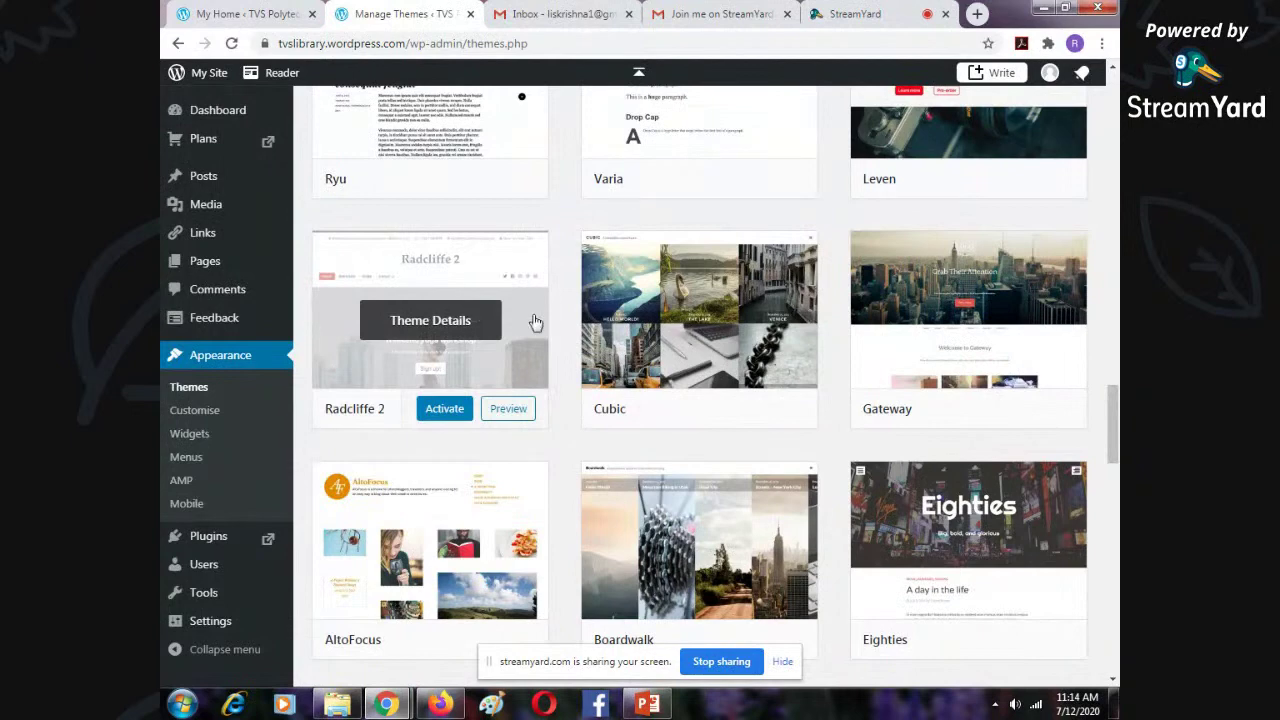
pyautogui.click(446, 410)
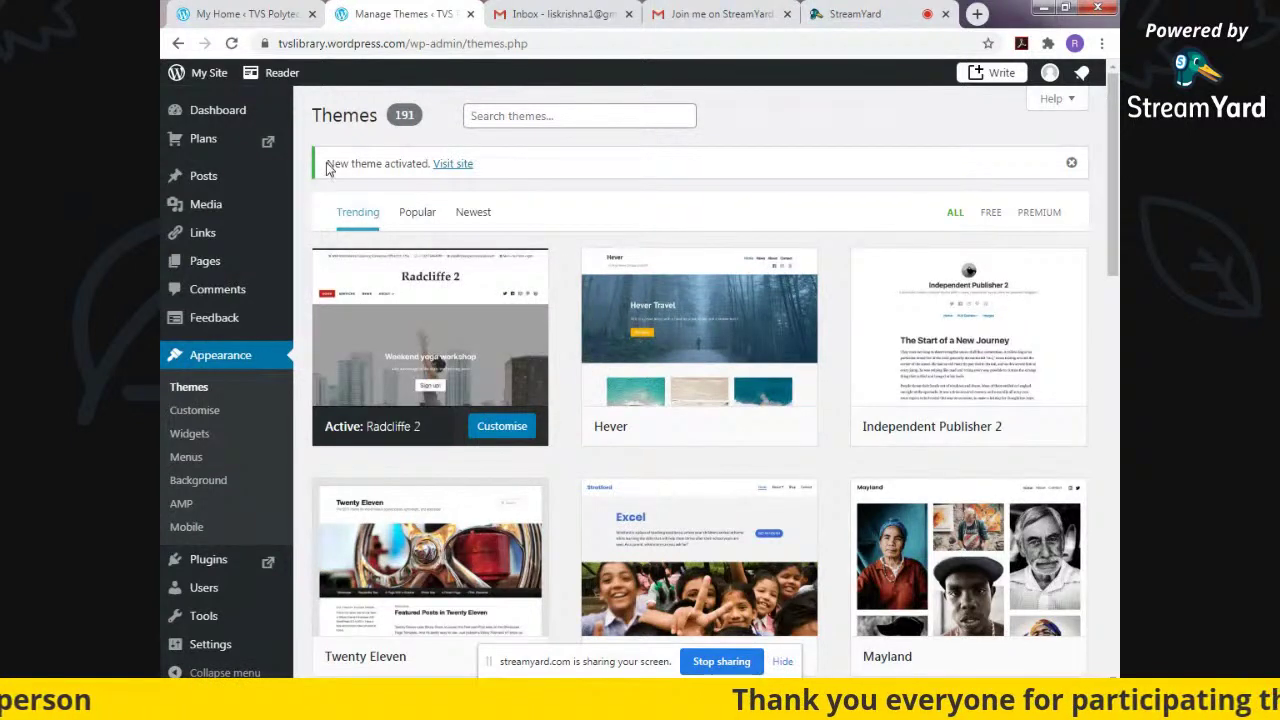
# Reload the live site to check the Radcliffe 2 design on its Home page, then return to the admin.
pyautogui.moveTo(328, 165); pyautogui.dragTo(423, 163)
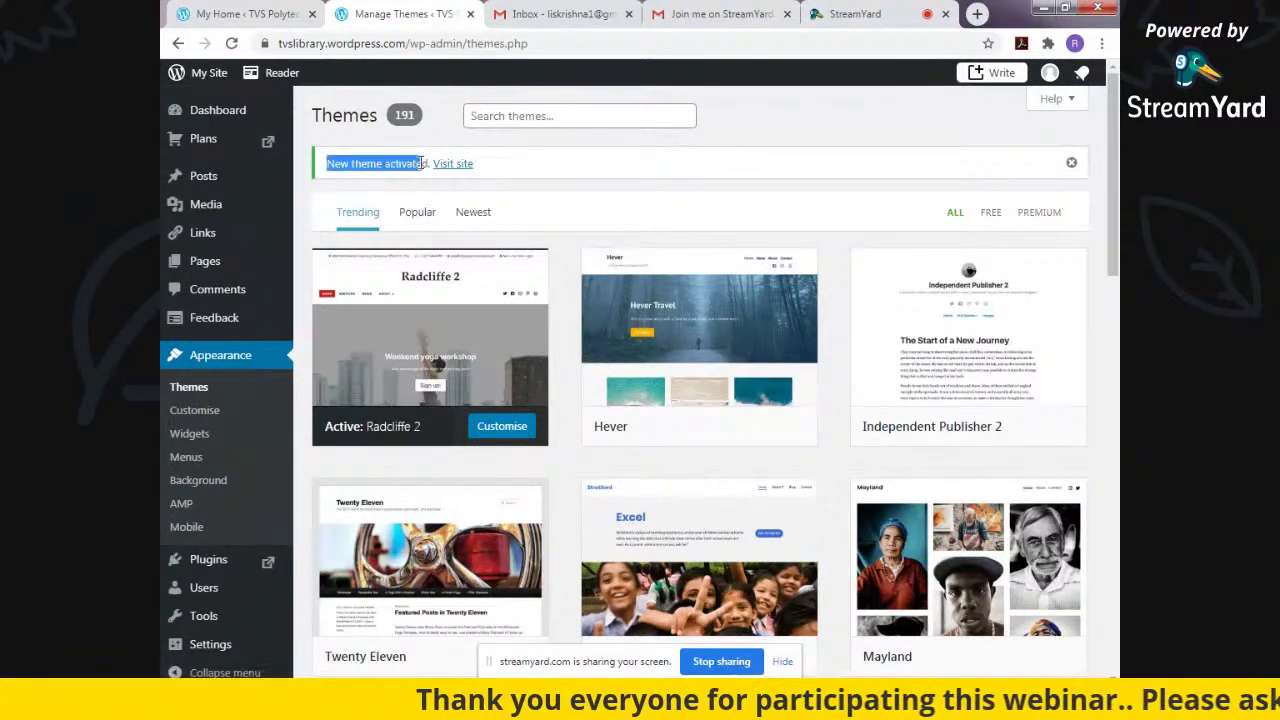
pyautogui.hotkey('alt', 'Tab')
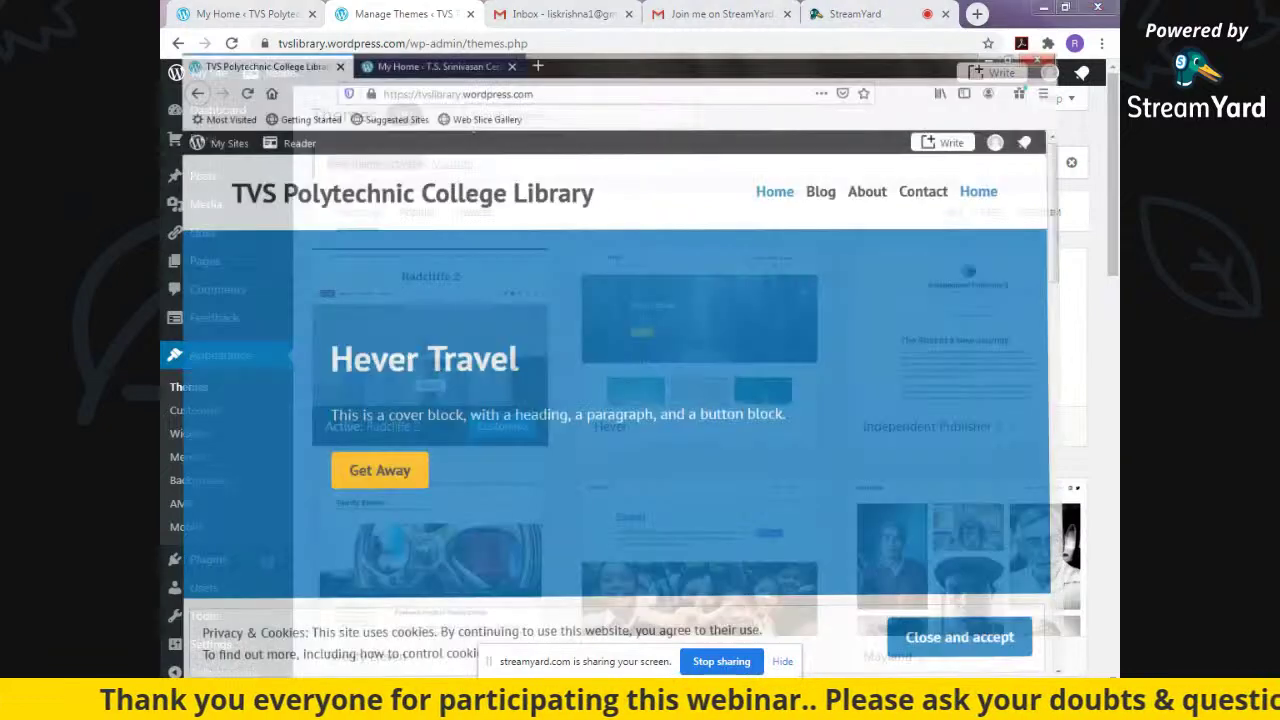
pyautogui.click(562, 44)
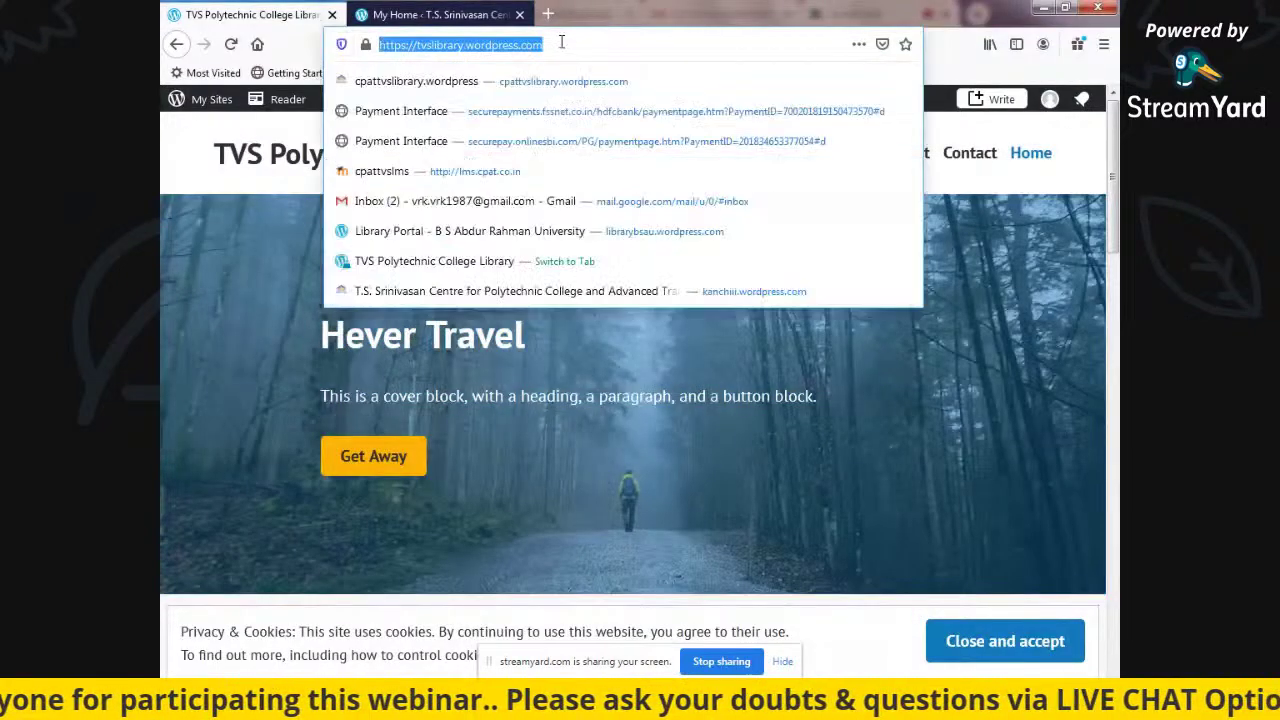
pyautogui.press('Return')
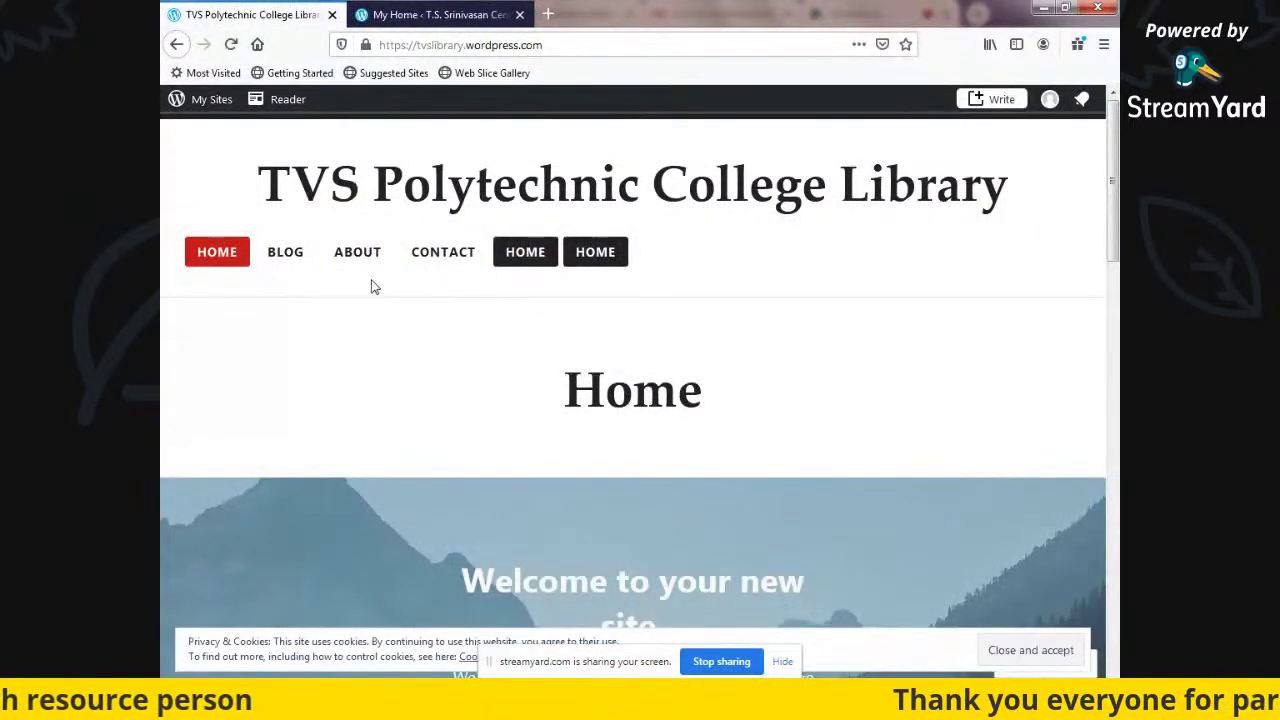
pyautogui.click(226, 254)
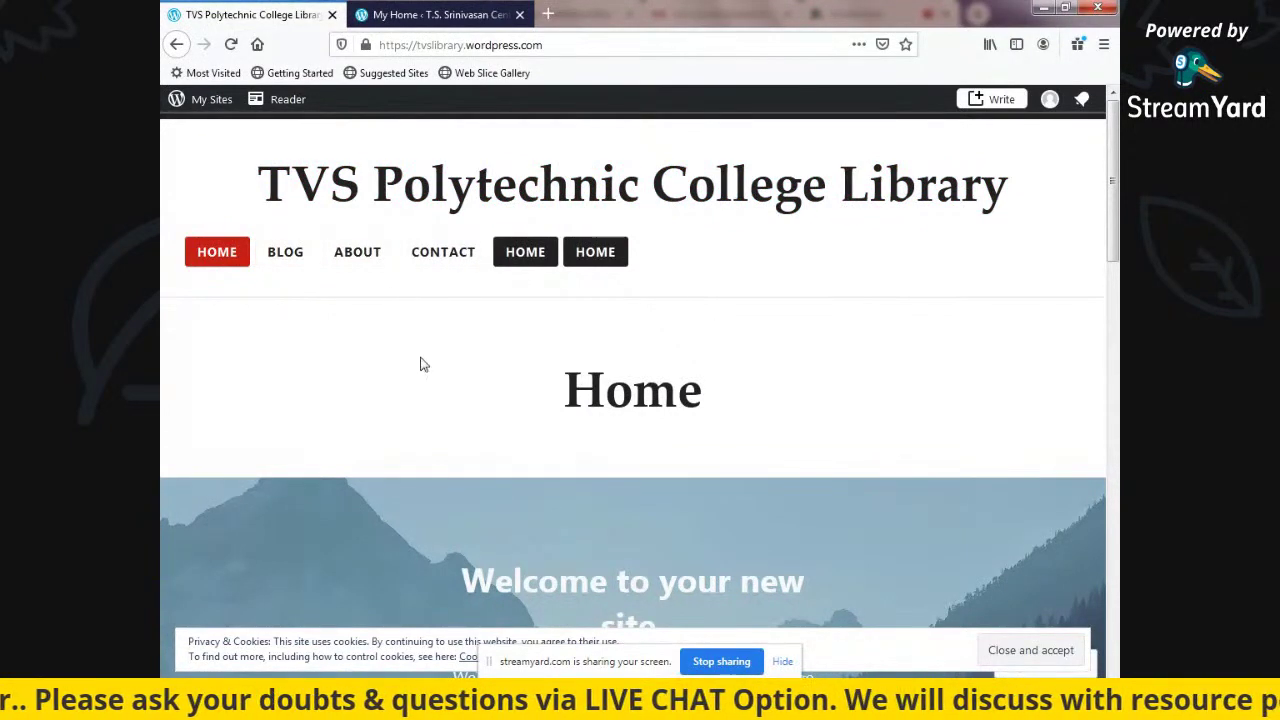
pyautogui.click(1043, 7)
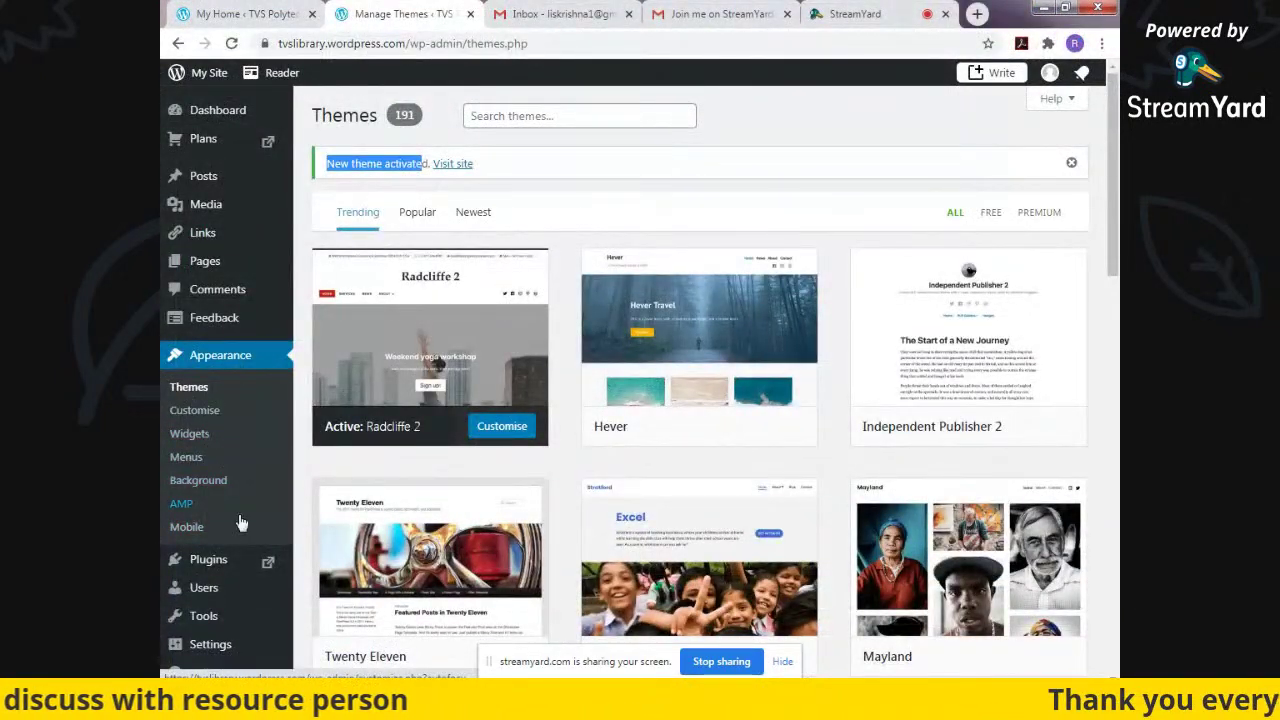
# Save the Primary menu with auto-adding of new top-level pages left on.
pyautogui.scroll(-2, 251, 500)
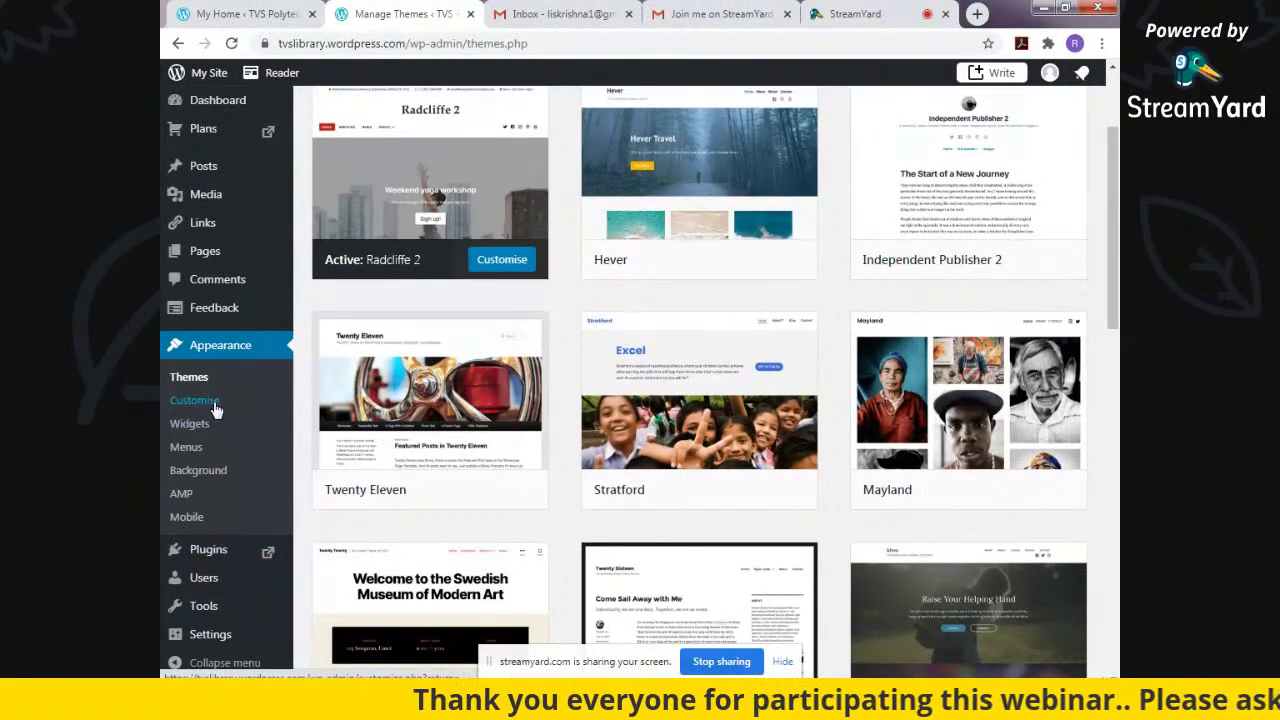
pyautogui.scroll(2, 215, 412)
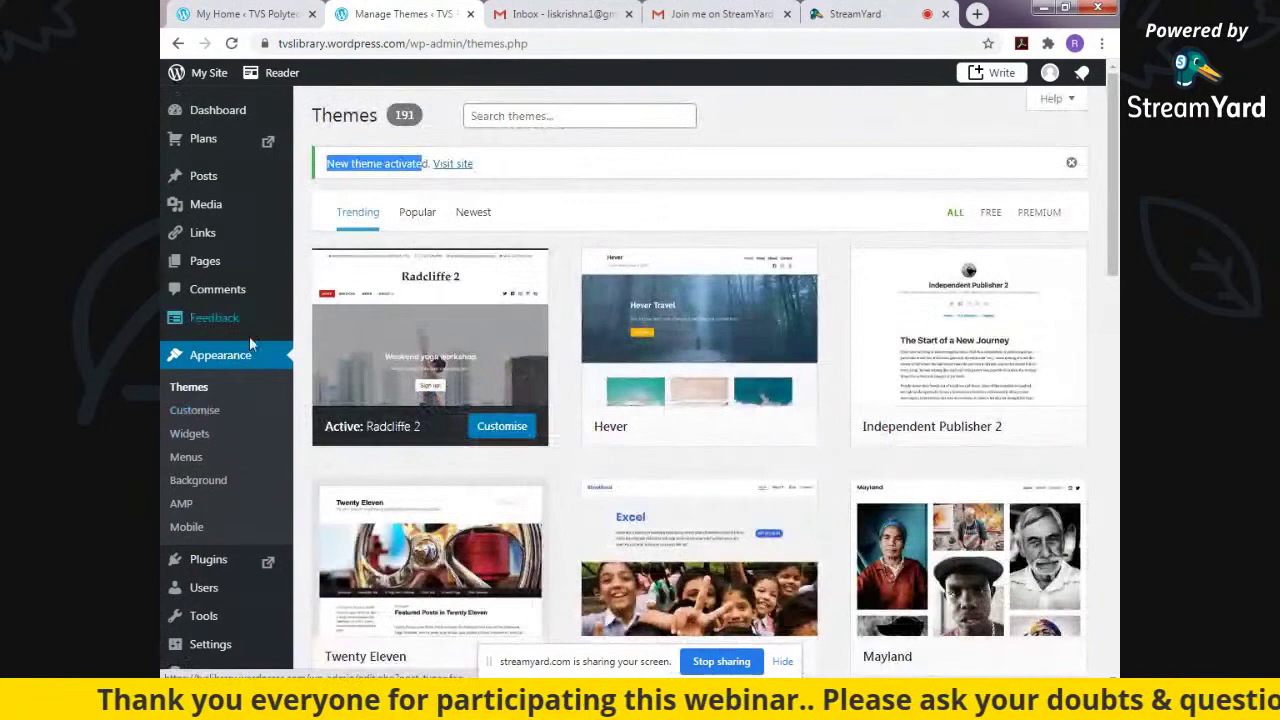
pyautogui.click(195, 461)
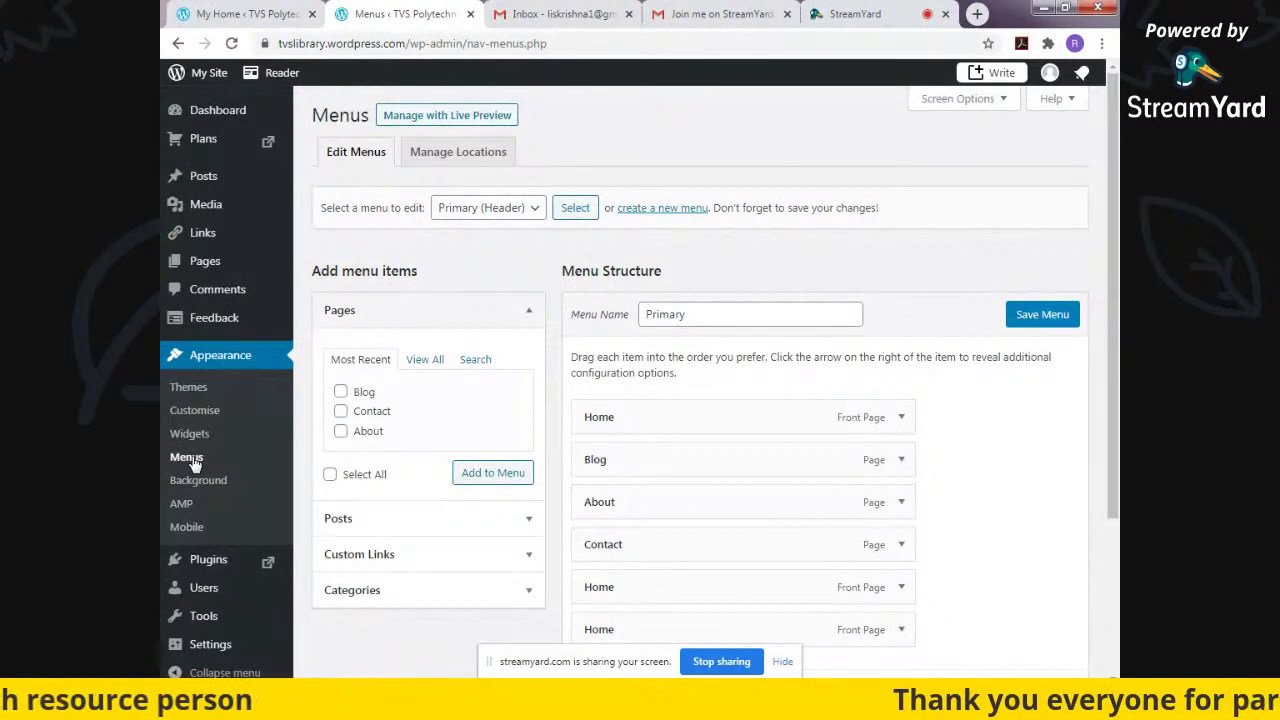
pyautogui.scroll(-3, 622, 347)
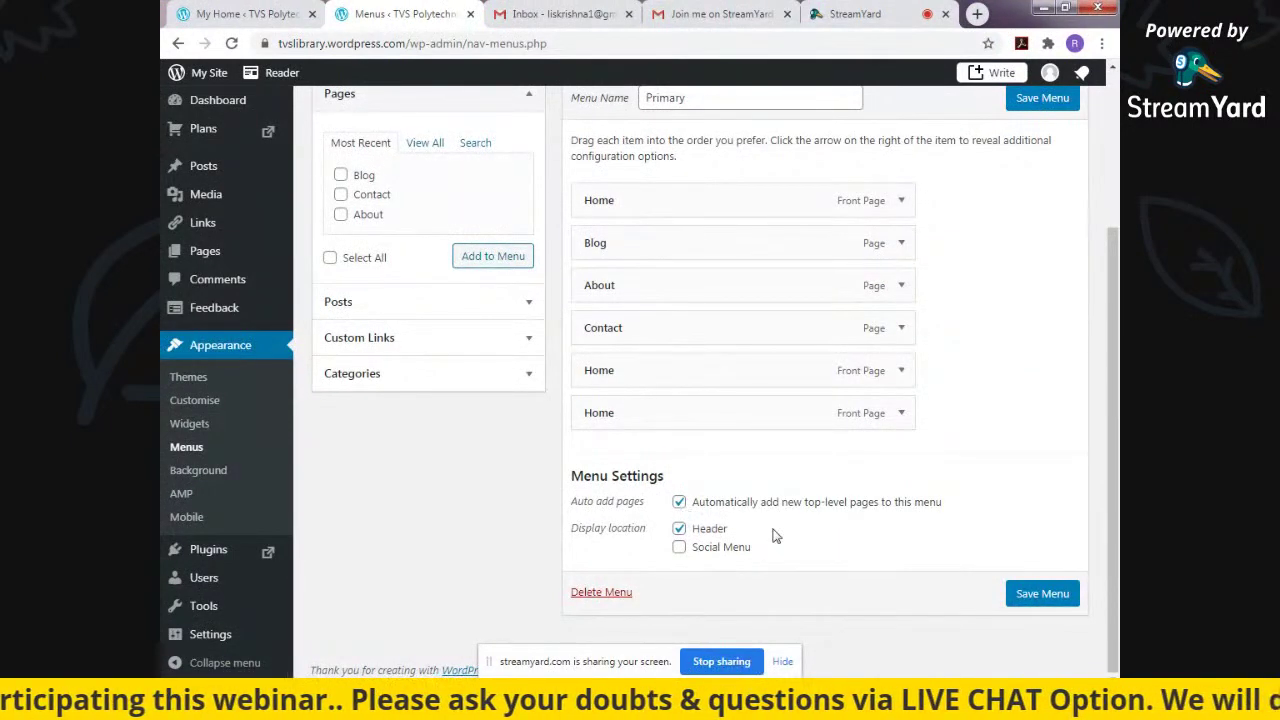
pyautogui.click(679, 502)
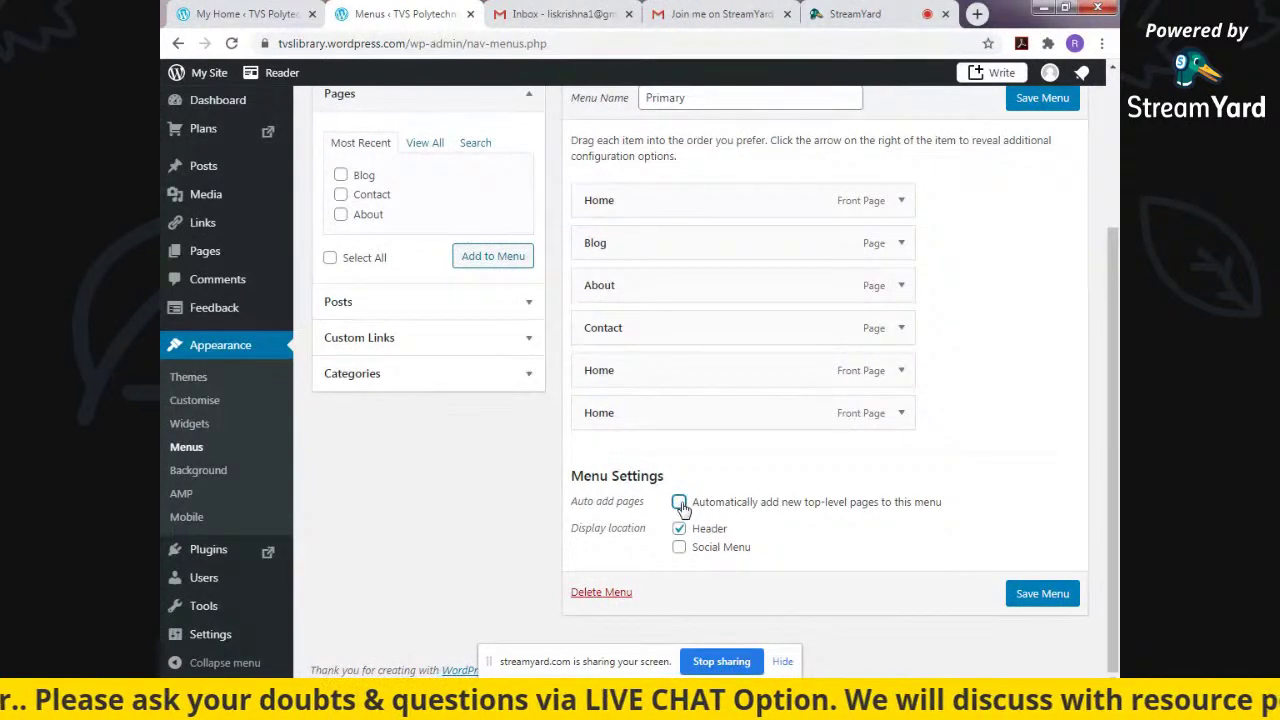
pyautogui.click(679, 502)
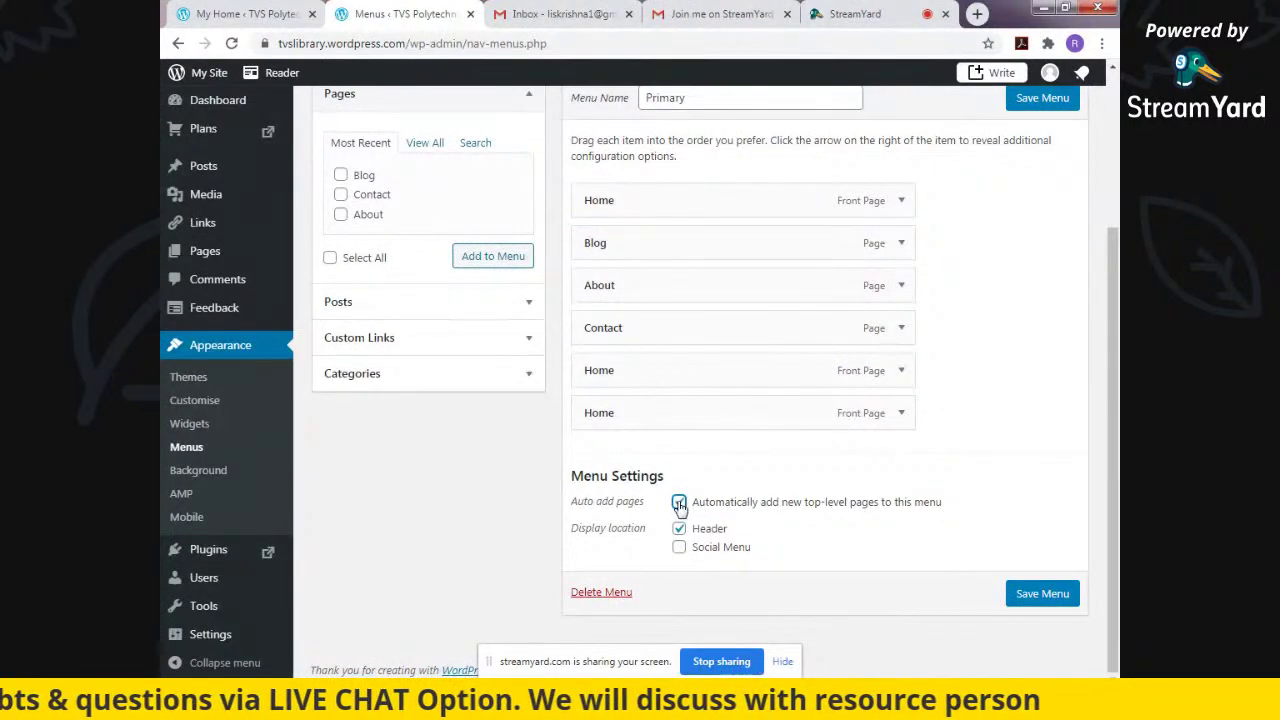
pyautogui.click(1033, 597)
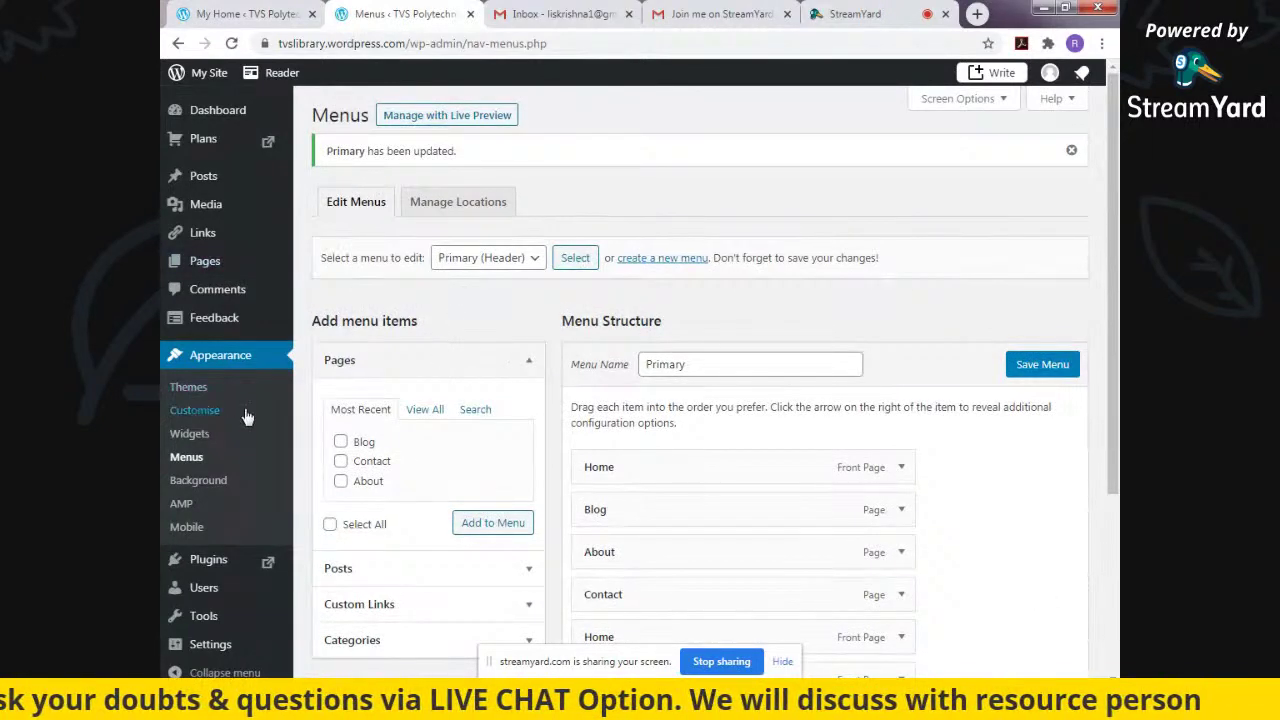
# Add a new page under Pages using the Blank layout.
pyautogui.moveTo(236, 266)
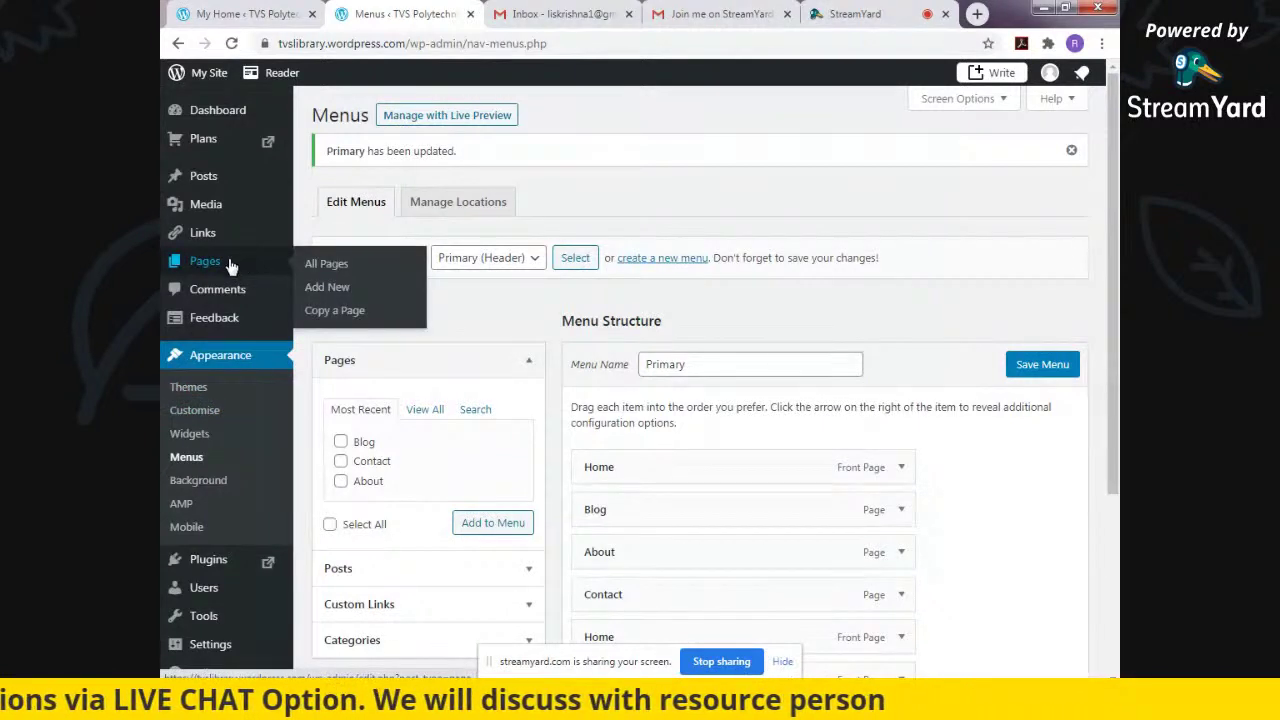
pyautogui.click(211, 270)
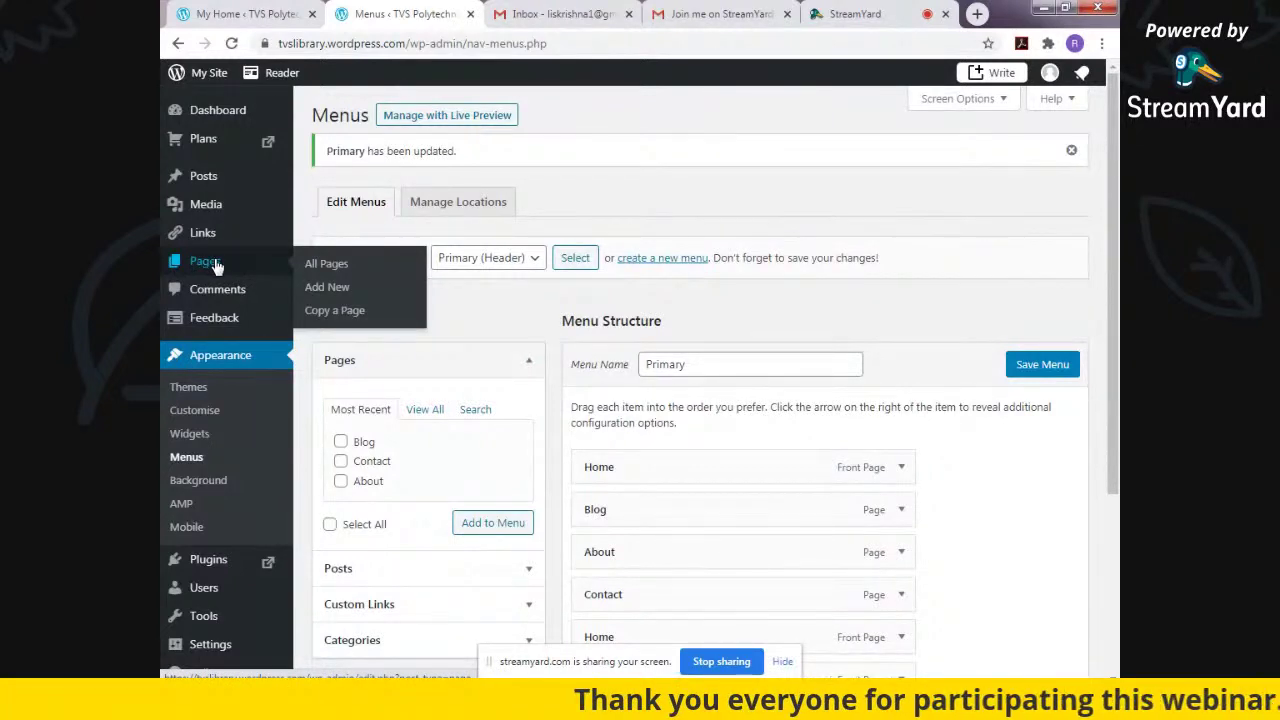
pyautogui.click(329, 291)
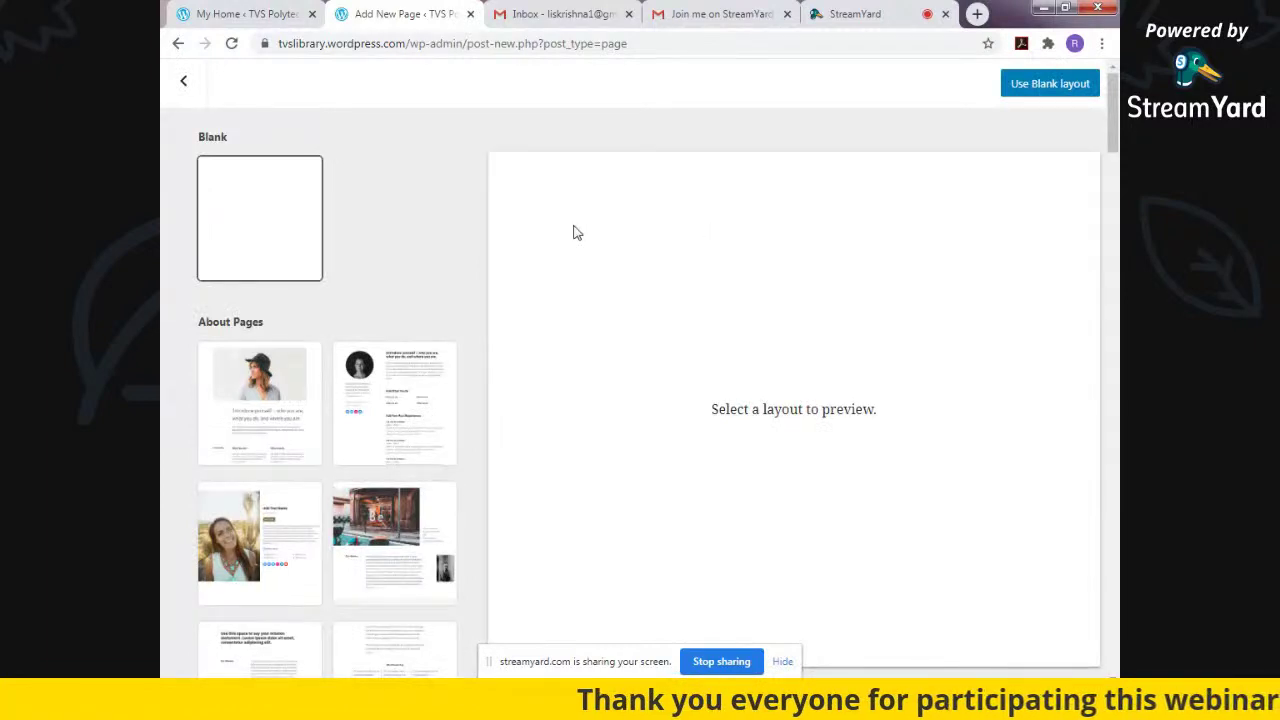
pyautogui.click(1038, 93)
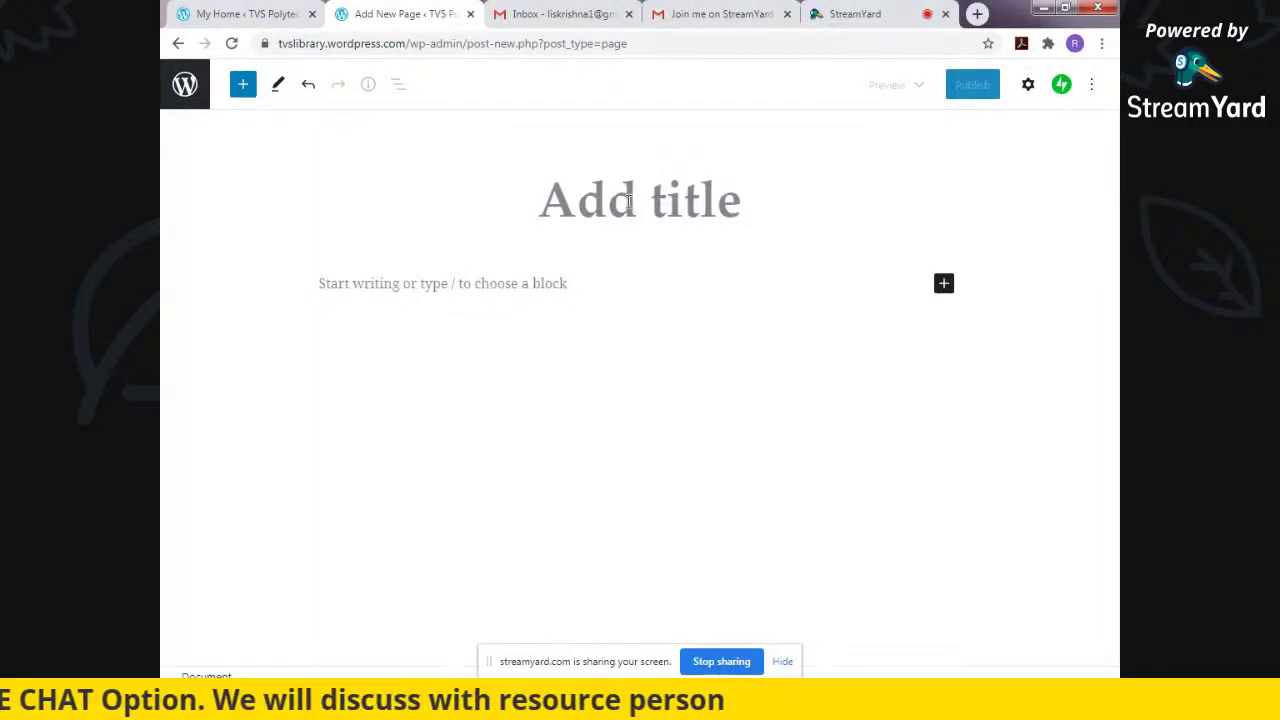
# Type 'About Us' into the new page's title field.
pyautogui.write('Abou')
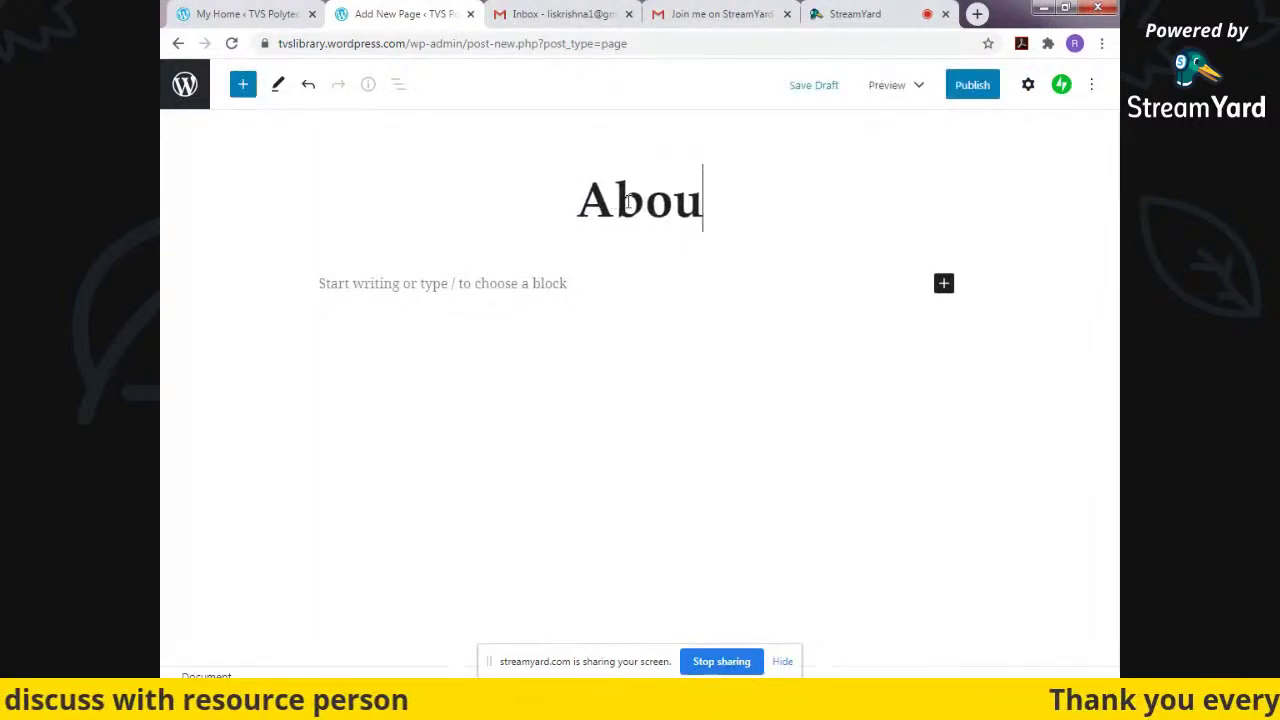
pyautogui.write('t Us')
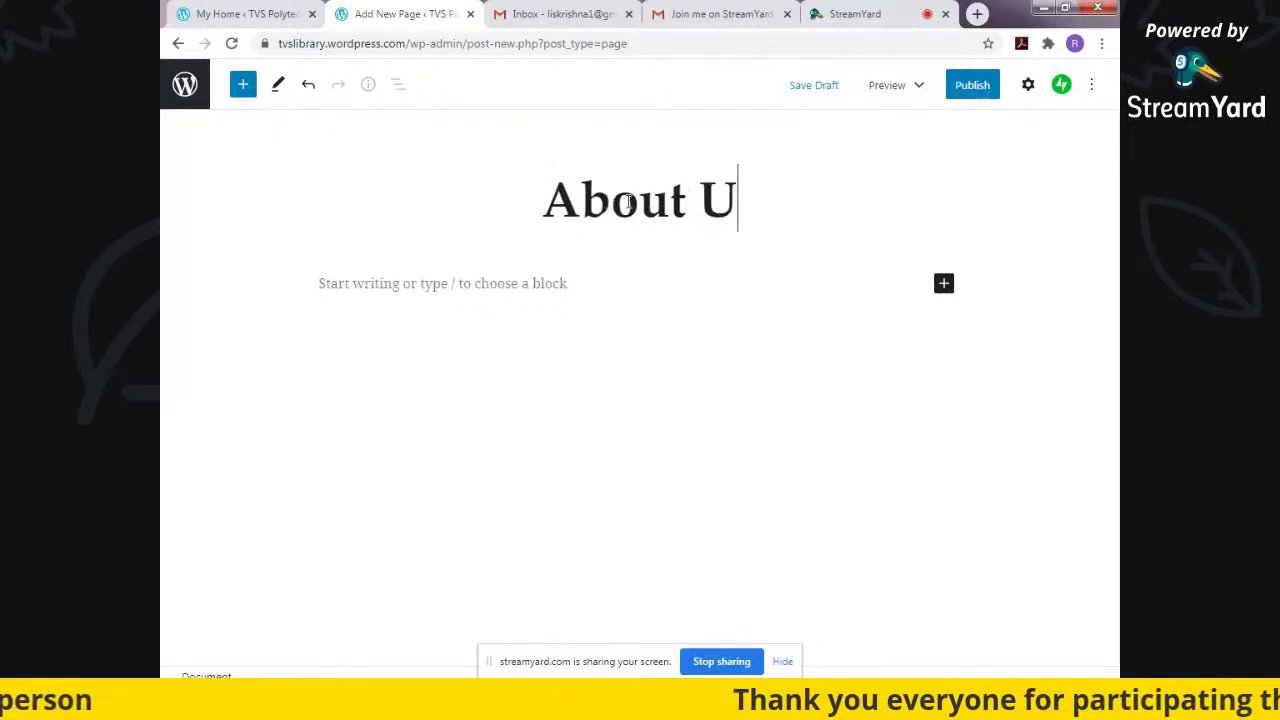
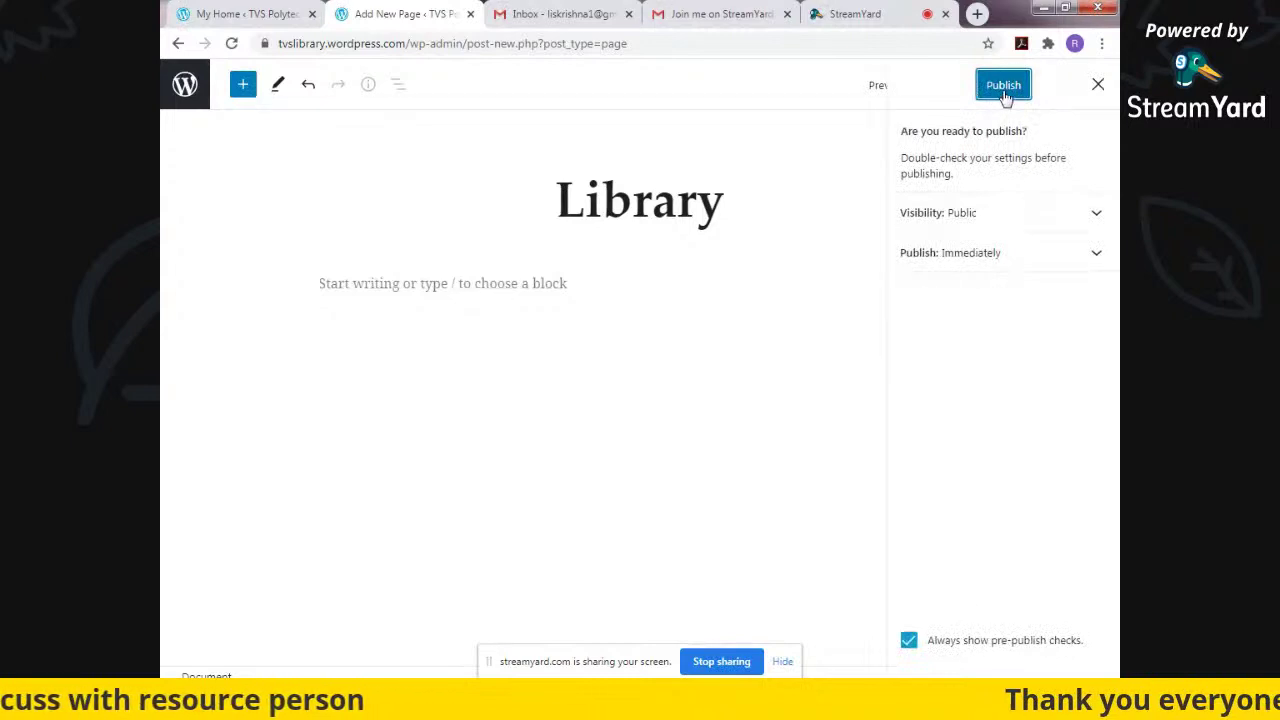
# Publish the Library page, close the confirmation panel, and go back to All Pages.
pyautogui.click(1003, 90)
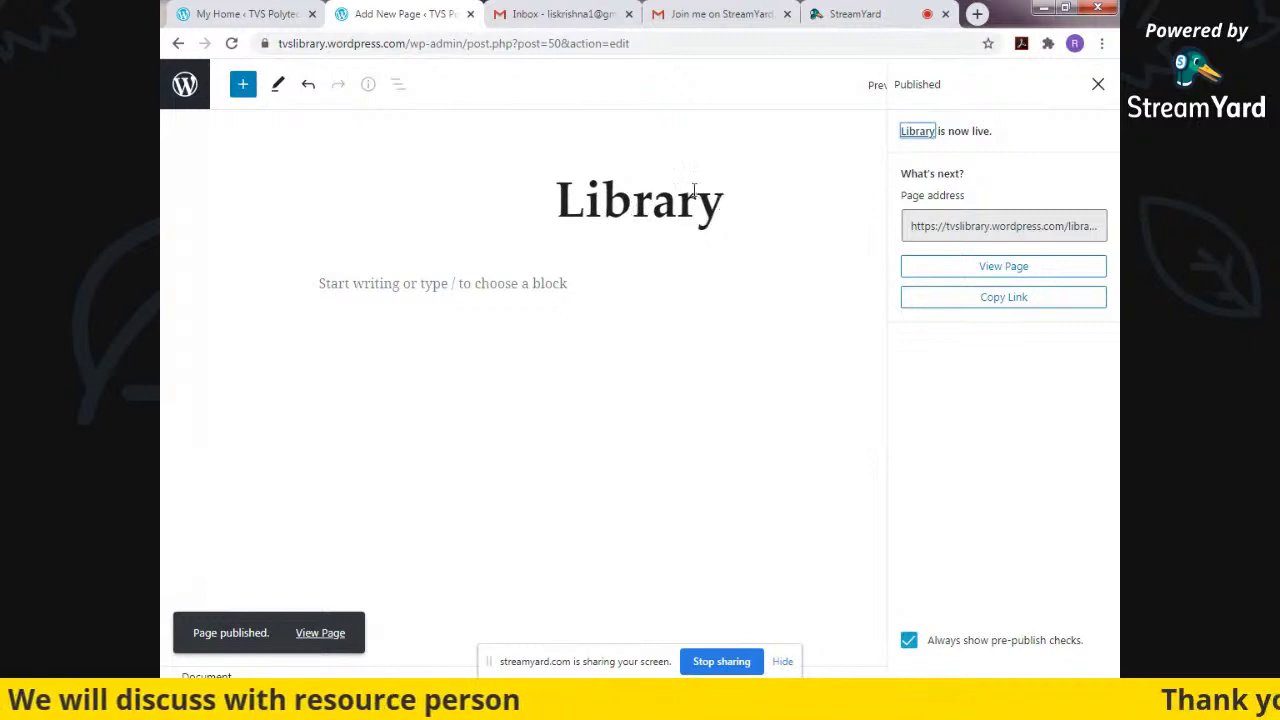
pyautogui.click(1098, 84)
pyautogui.click(186, 88)
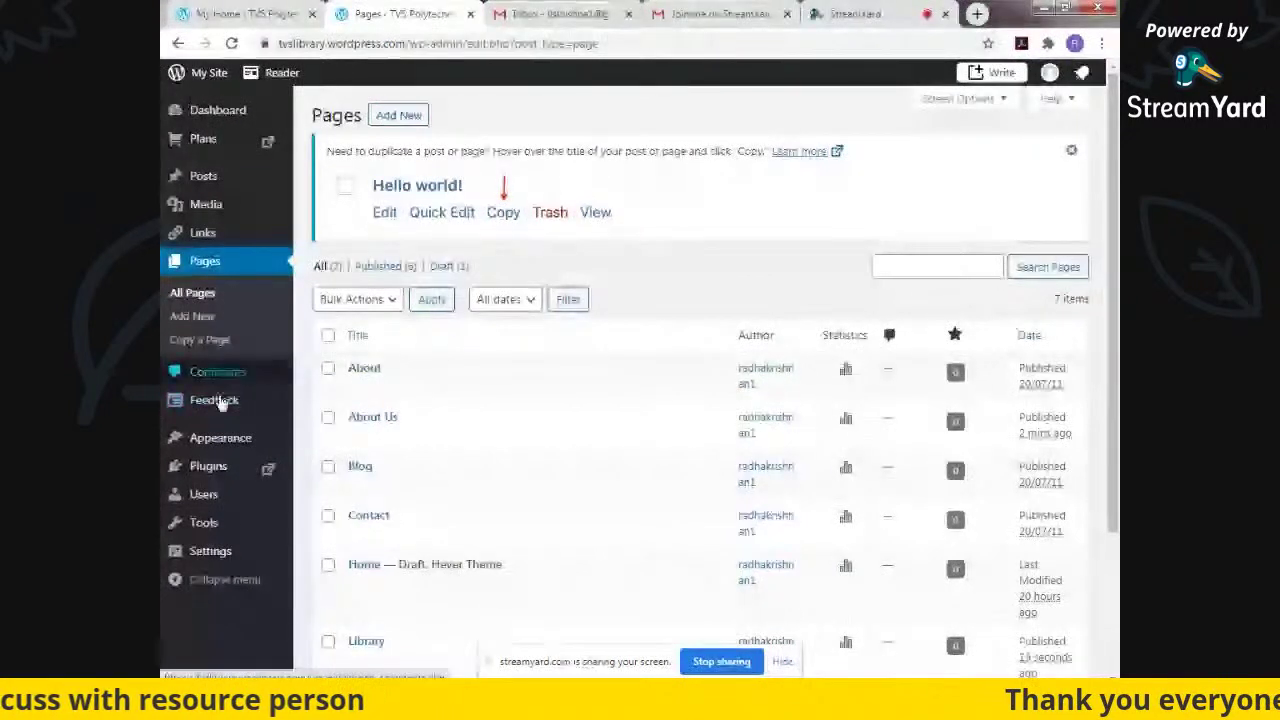
# Start a new page from Pages > Add New, then switch to the Webinar Files folder.
pyautogui.moveTo(223, 449)
pyautogui.click(223, 317)
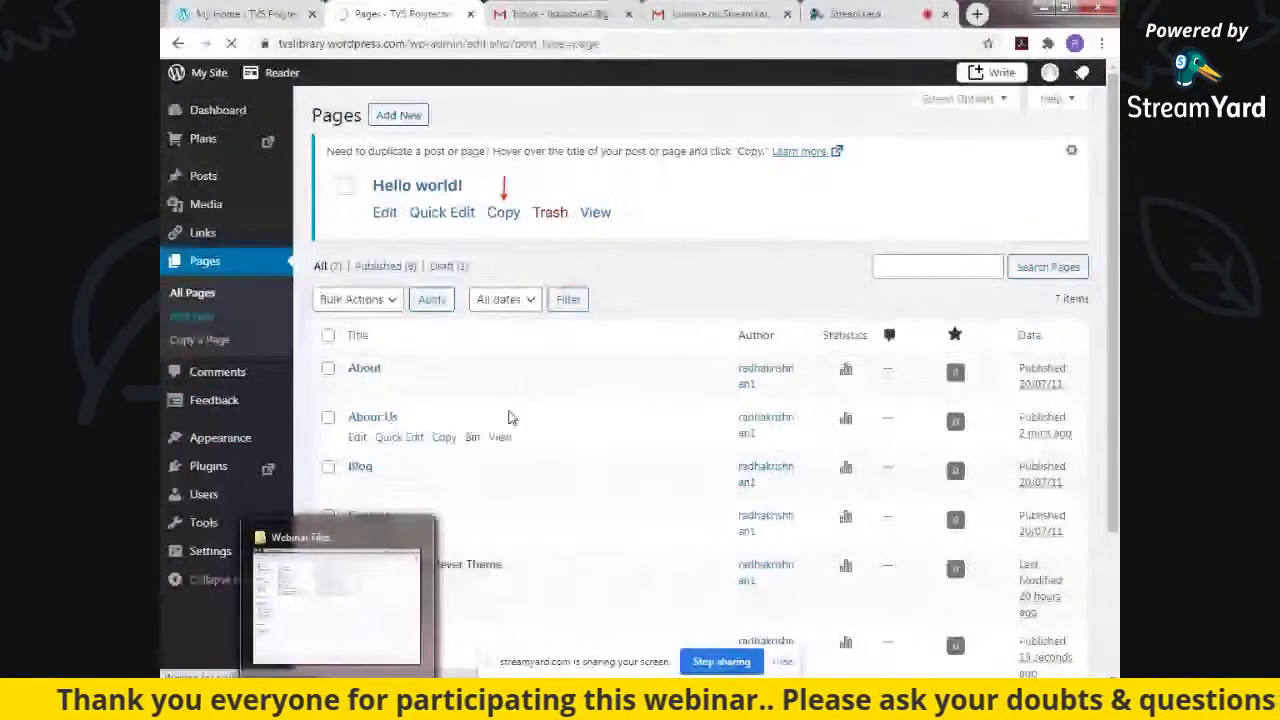
pyautogui.hotkey('alt', 'Tab')
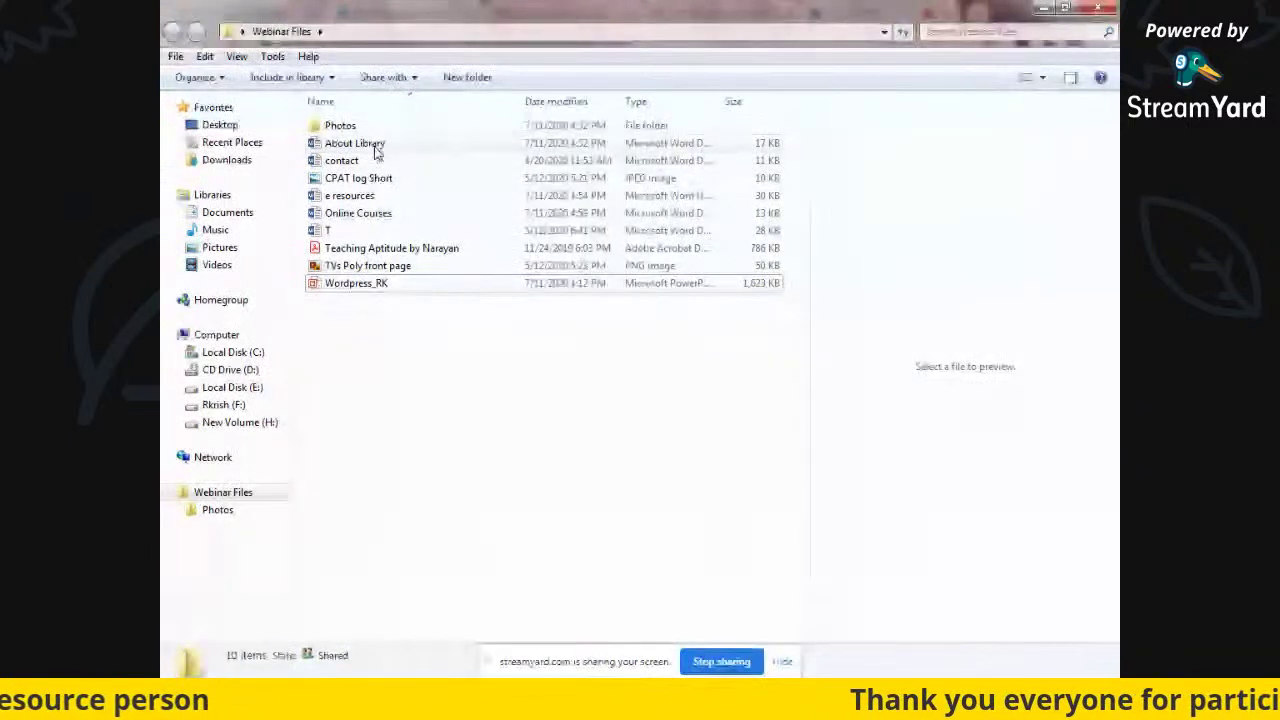
# Open the About Library document from the Webinar Files folder in Word.
pyautogui.click(376, 149)
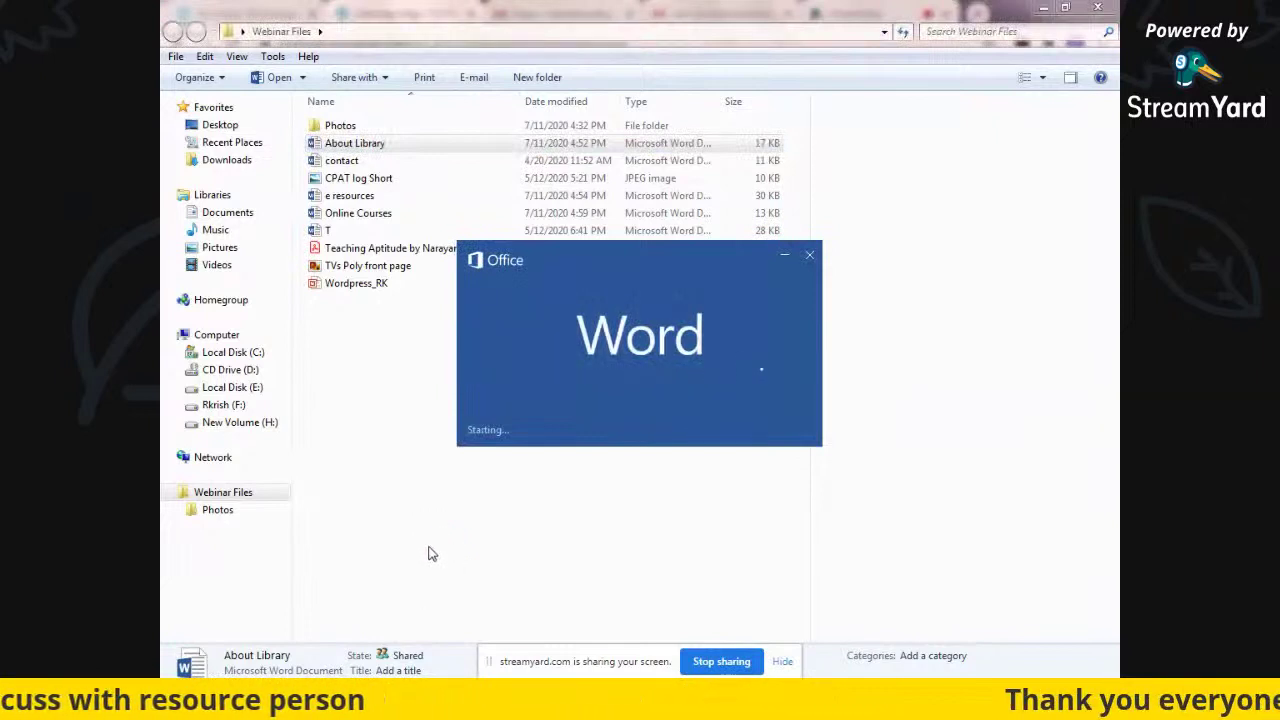
pyautogui.moveTo(390, 700)
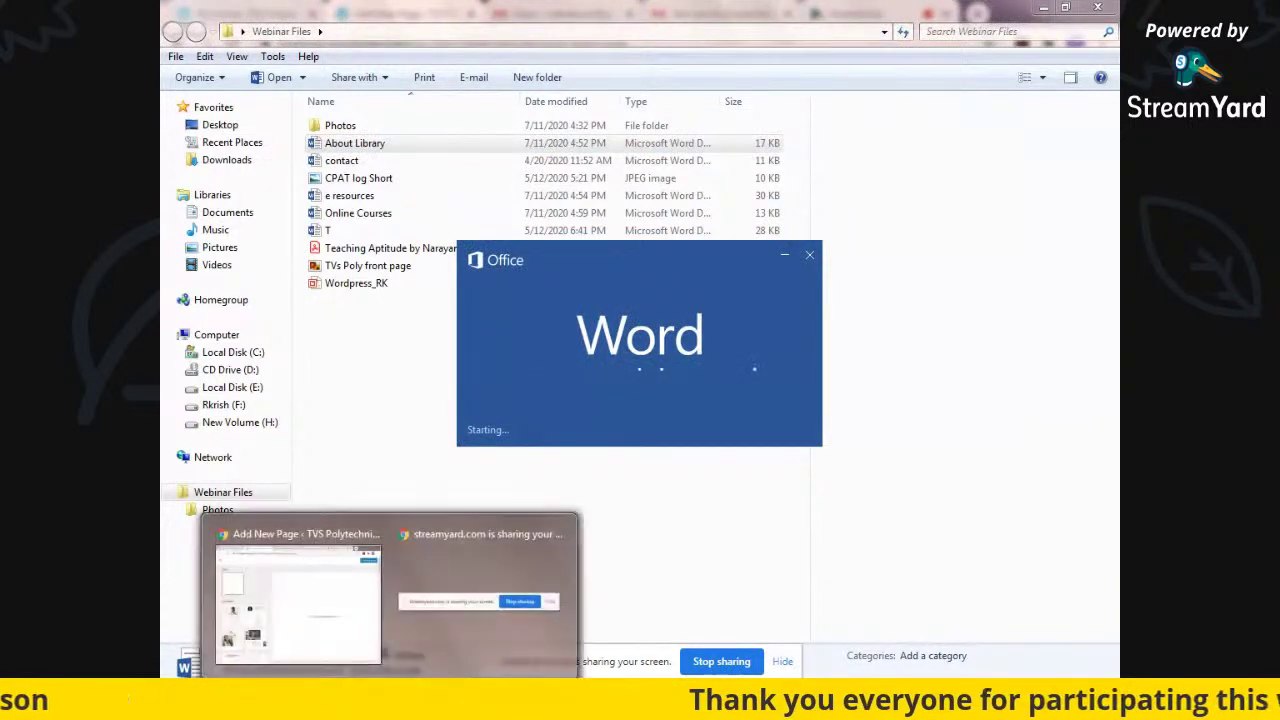
# Return to the new WordPress page and start it from the Blank layout.
pyautogui.click(335, 640)
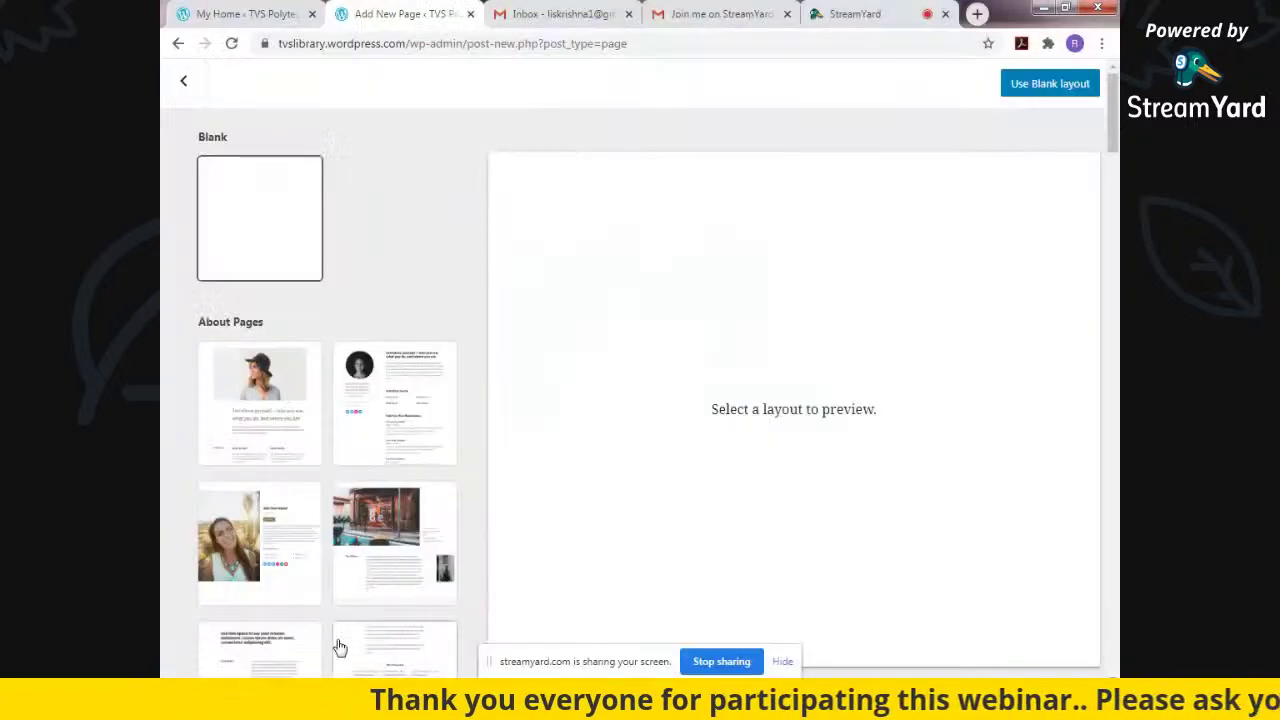
pyautogui.click(1034, 88)
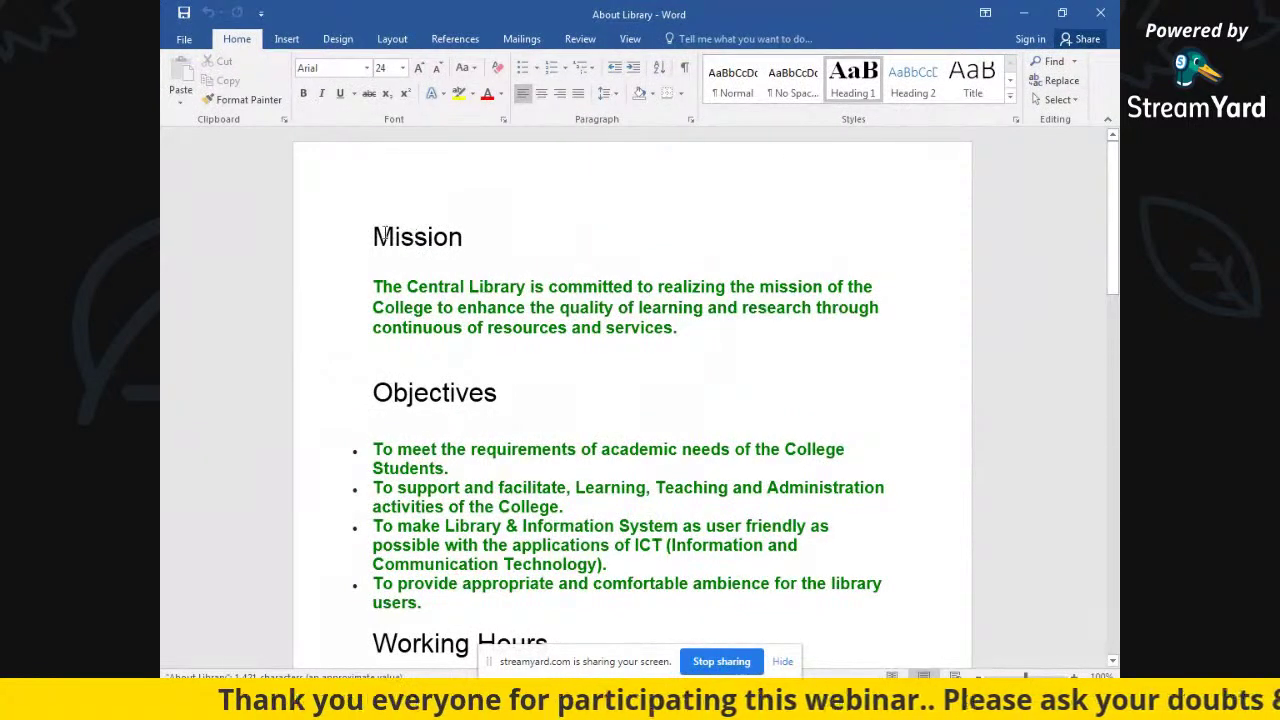
# Select and copy the Mission heading in Word, then return to the WordPress page.
pyautogui.doubleClick(445, 240)
pyautogui.press('Left')
pyautogui.click(445, 240)
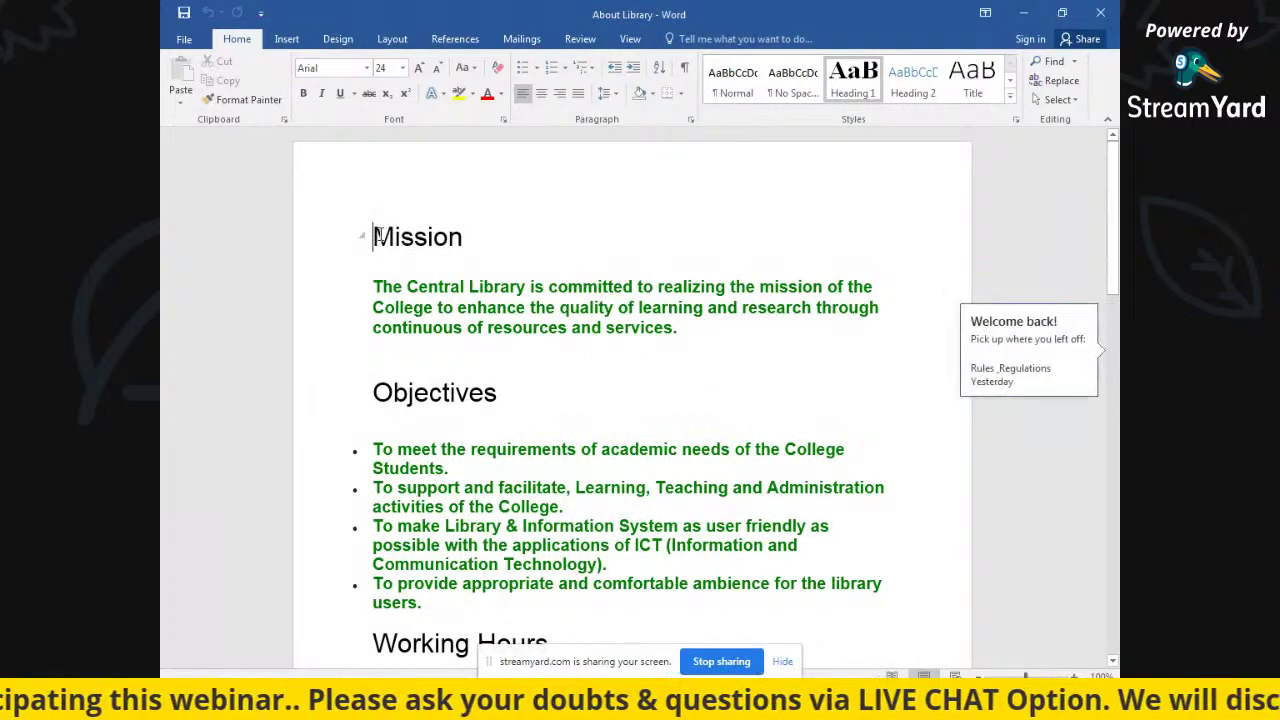
pyautogui.rightClick(442, 240)
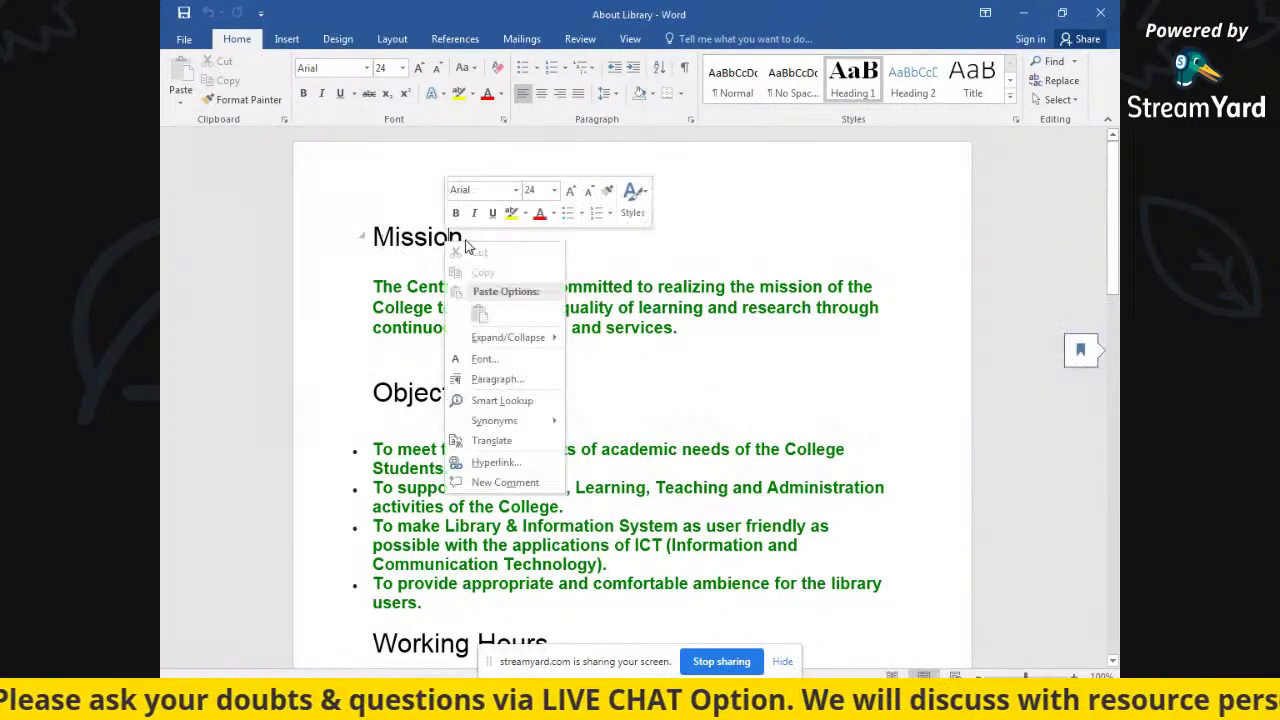
pyautogui.click(402, 242)
pyautogui.doubleClick(402, 242)
pyautogui.hotkey('ctrl', 'c')
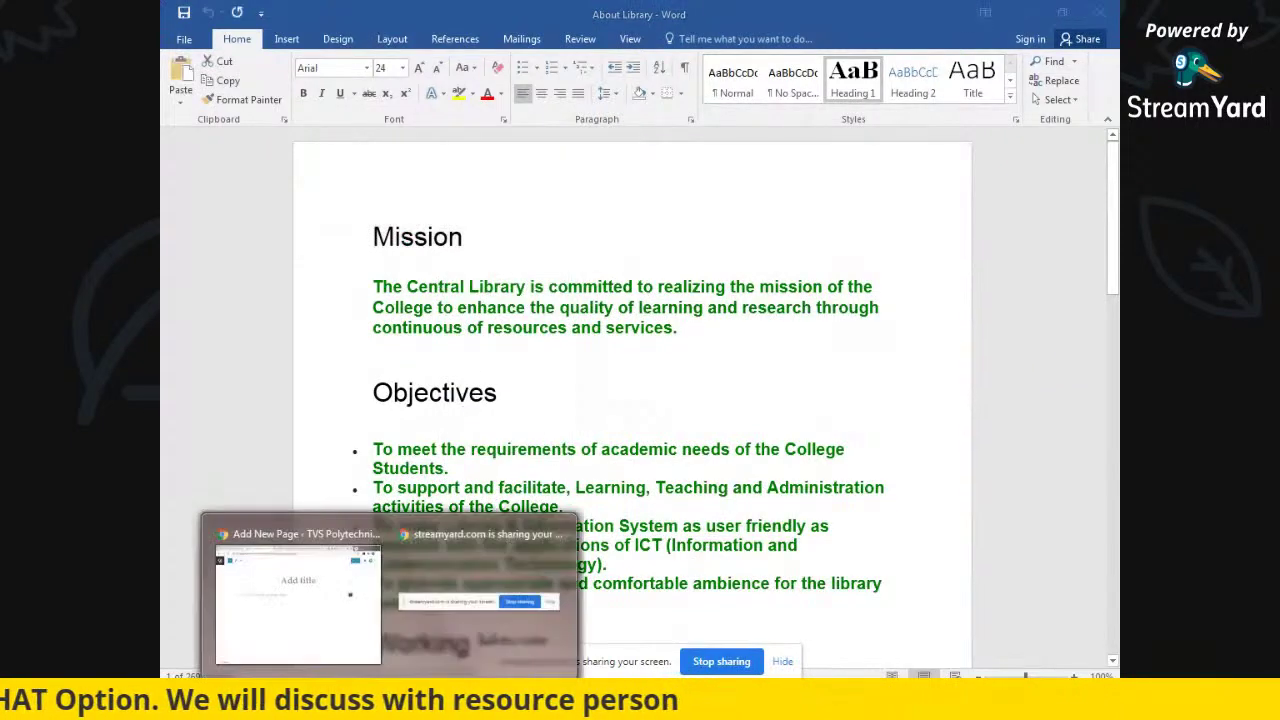
pyautogui.click(343, 614)
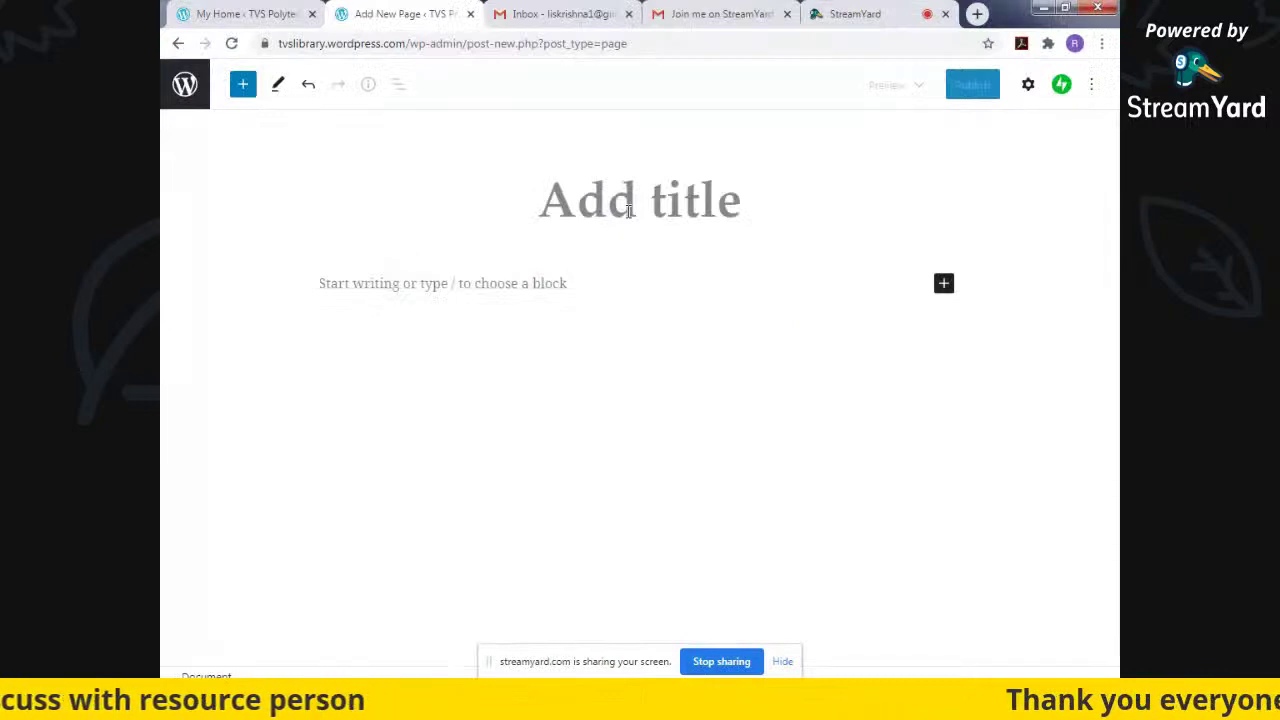
# Paste 'Mission' as the page title, then copy the Mission paragraph from the Word document.
pyautogui.click(628, 210)
pyautogui.hotkey('ctrl', 'v')
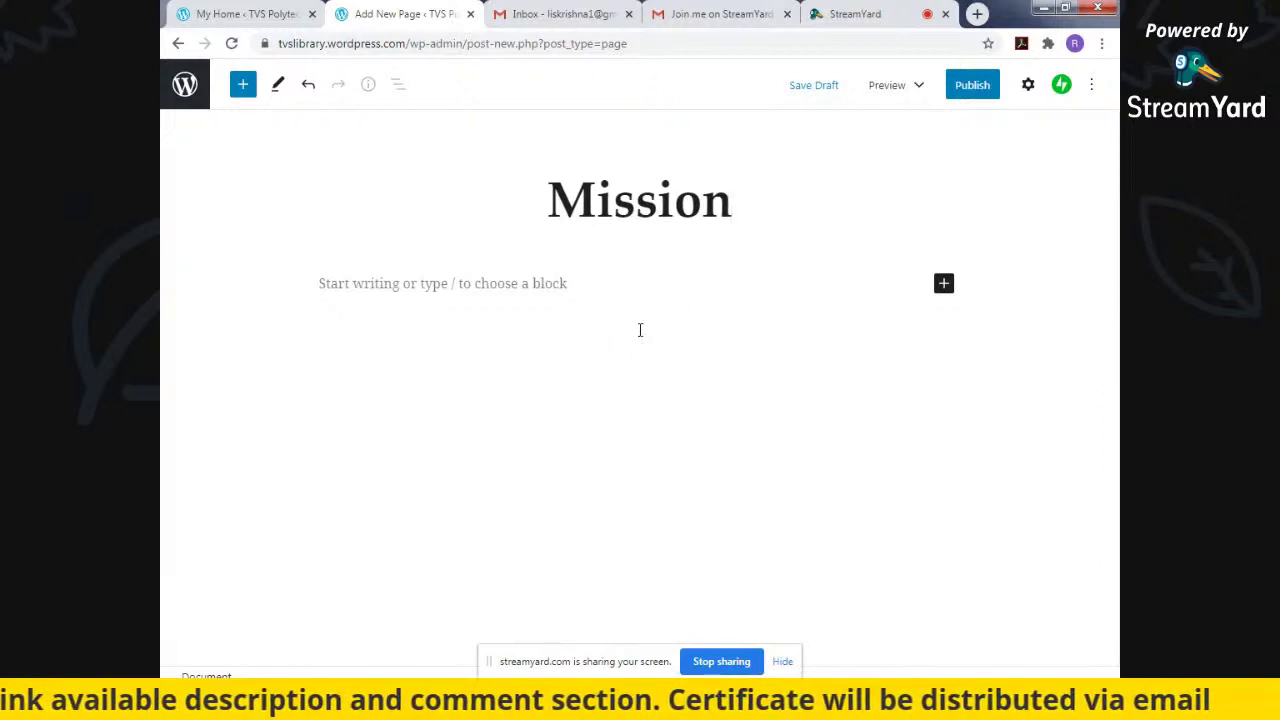
pyautogui.hotkey('alt', 'Tab')
pyautogui.click(677, 327)
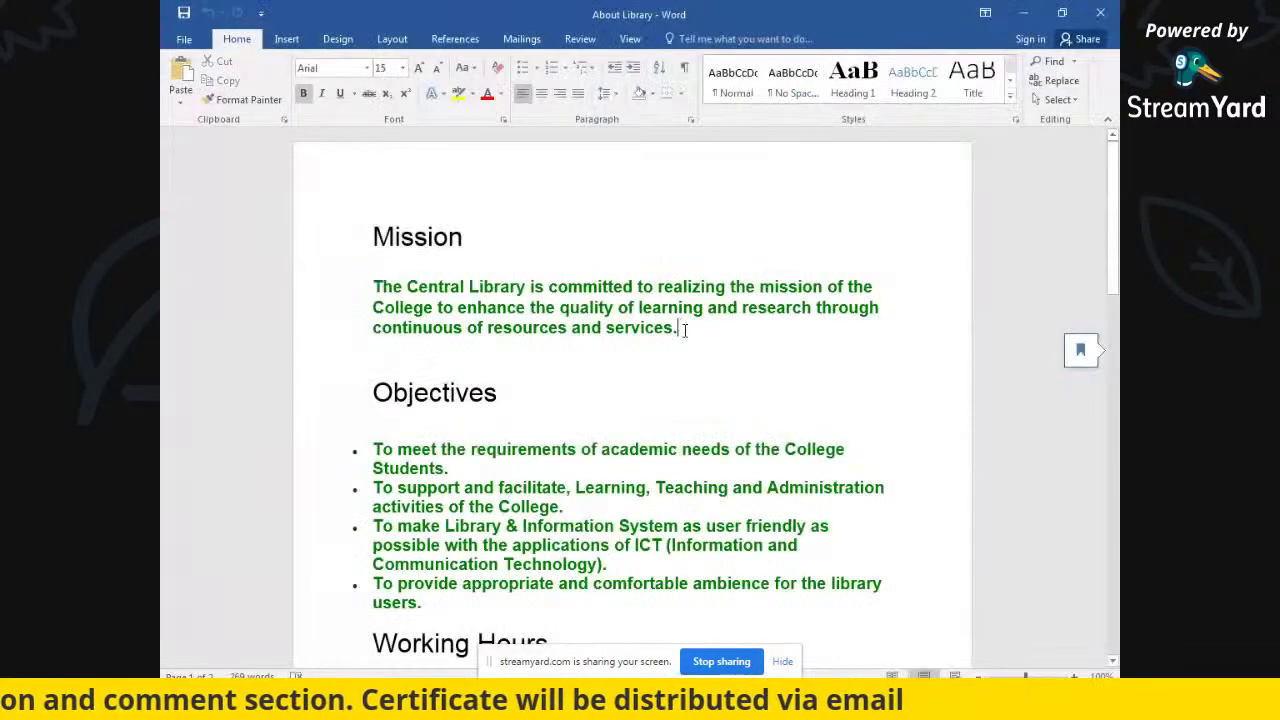
pyautogui.moveTo(677, 327); pyautogui.dragTo(606, 328)
pyautogui.tripleClick(560, 313)
pyautogui.hotkey('ctrl', 'c')
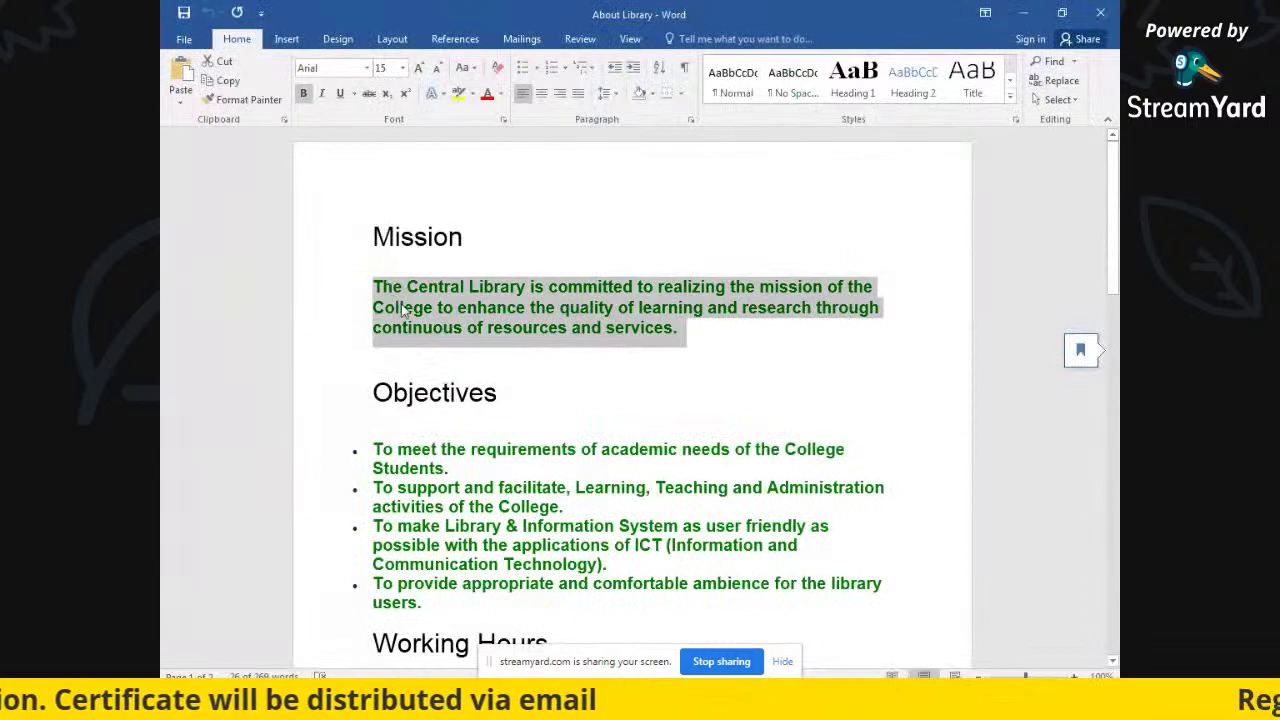
pyautogui.hotkey('alt', 'Tab')
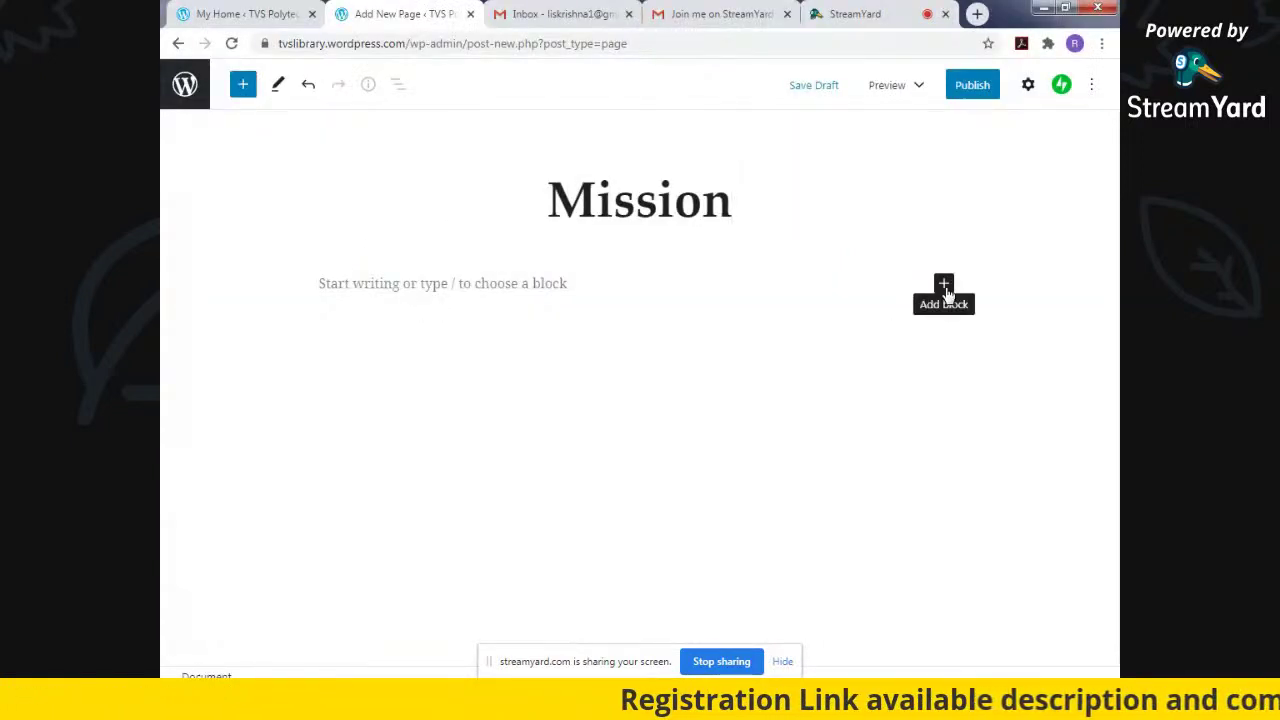
# Add a Paragraph block containing the pasted Central Library mission text.
pyautogui.click(944, 287)
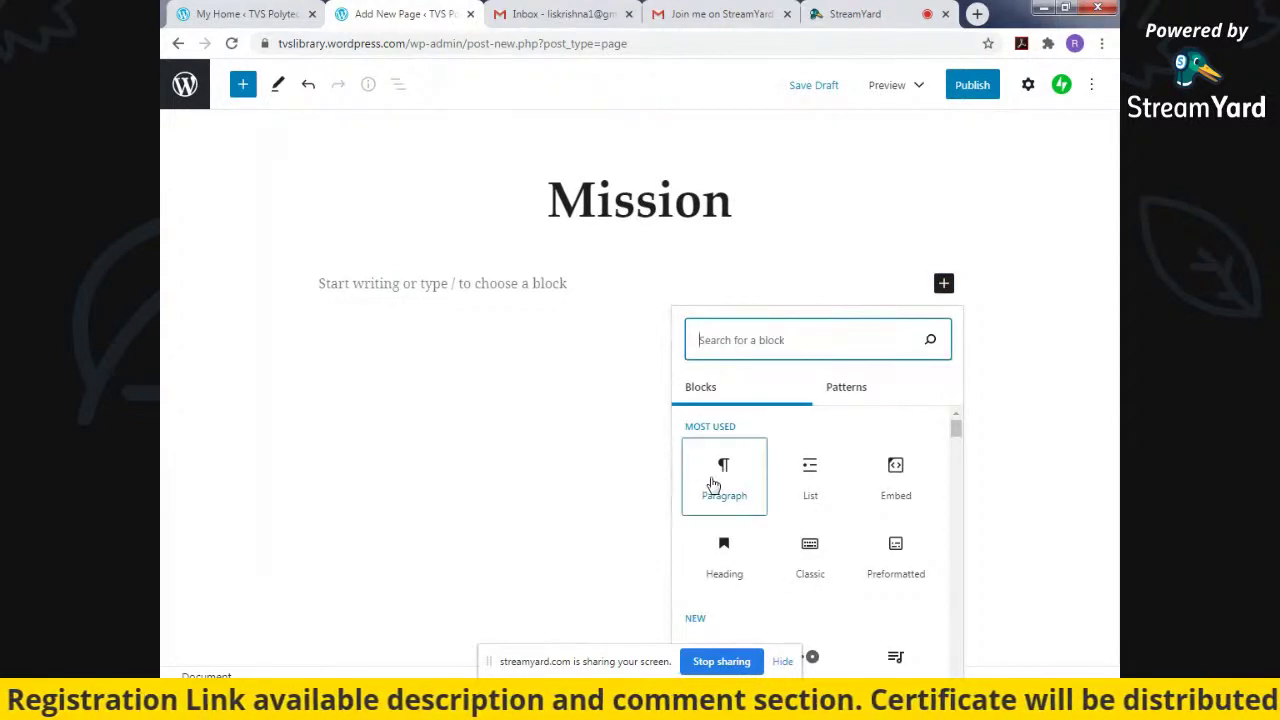
pyautogui.scroll(-5, 697, 479)
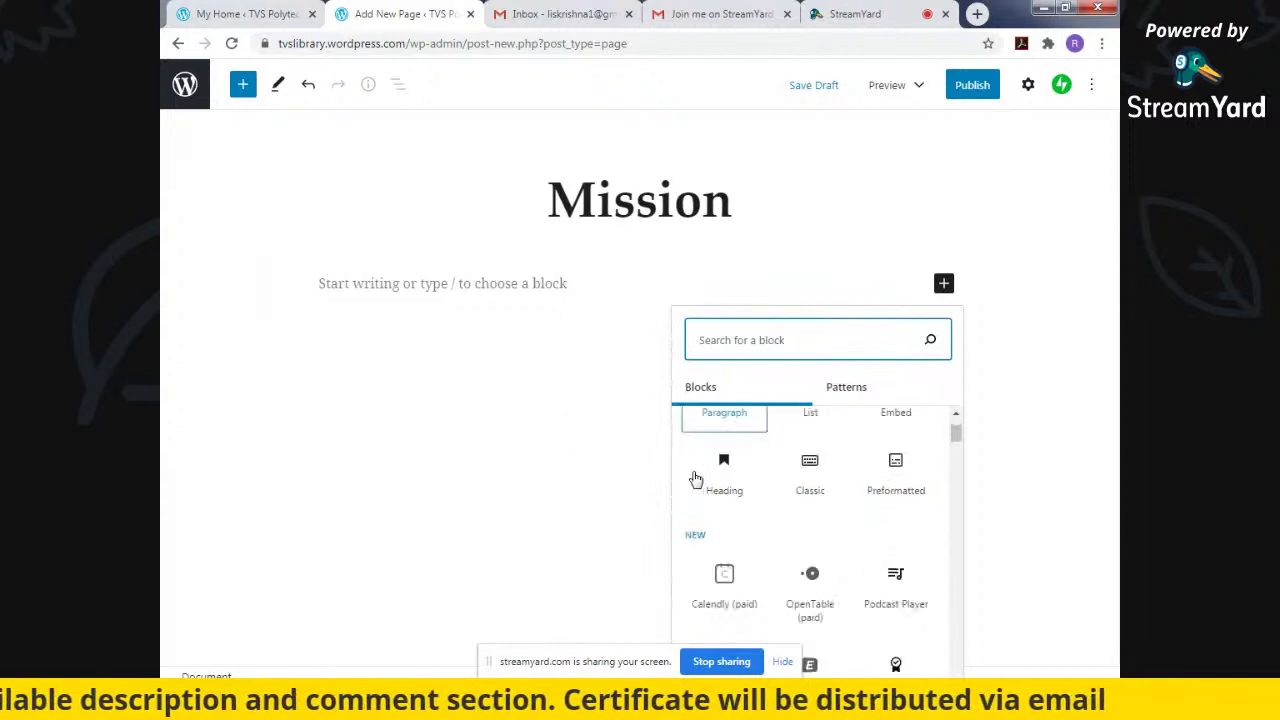
pyautogui.scroll(-3, 772, 492)
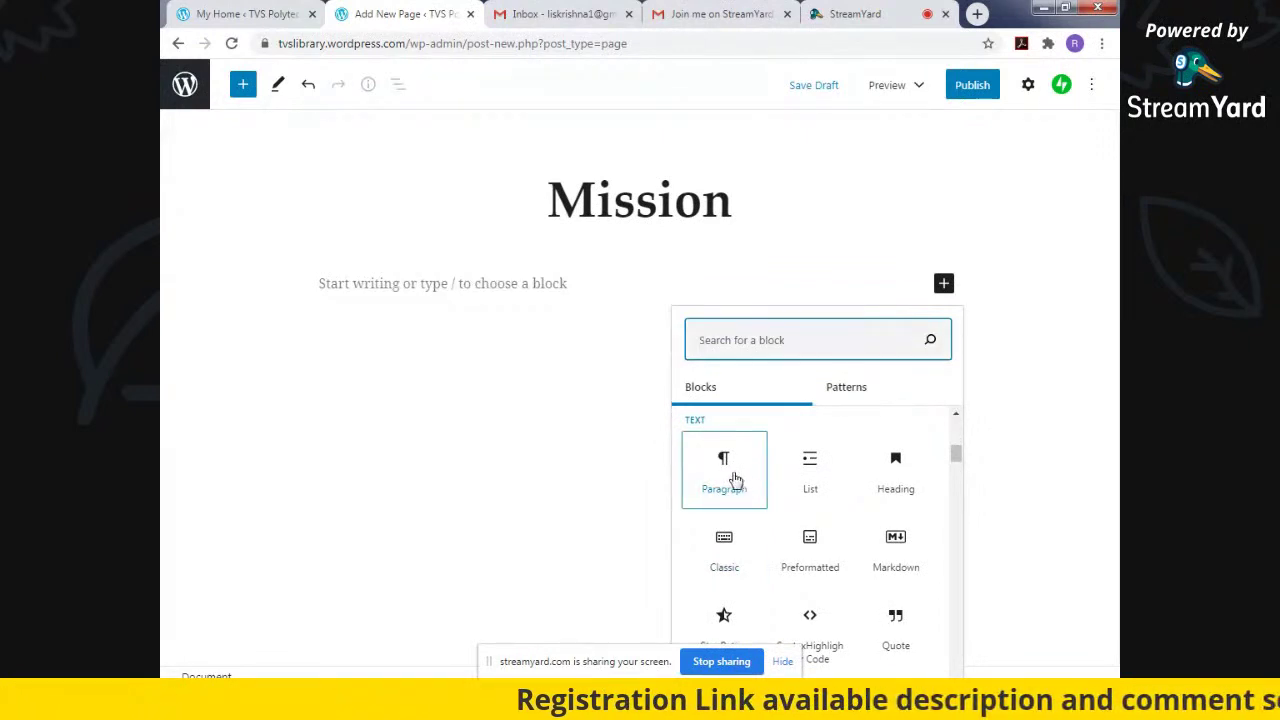
pyautogui.click(734, 476)
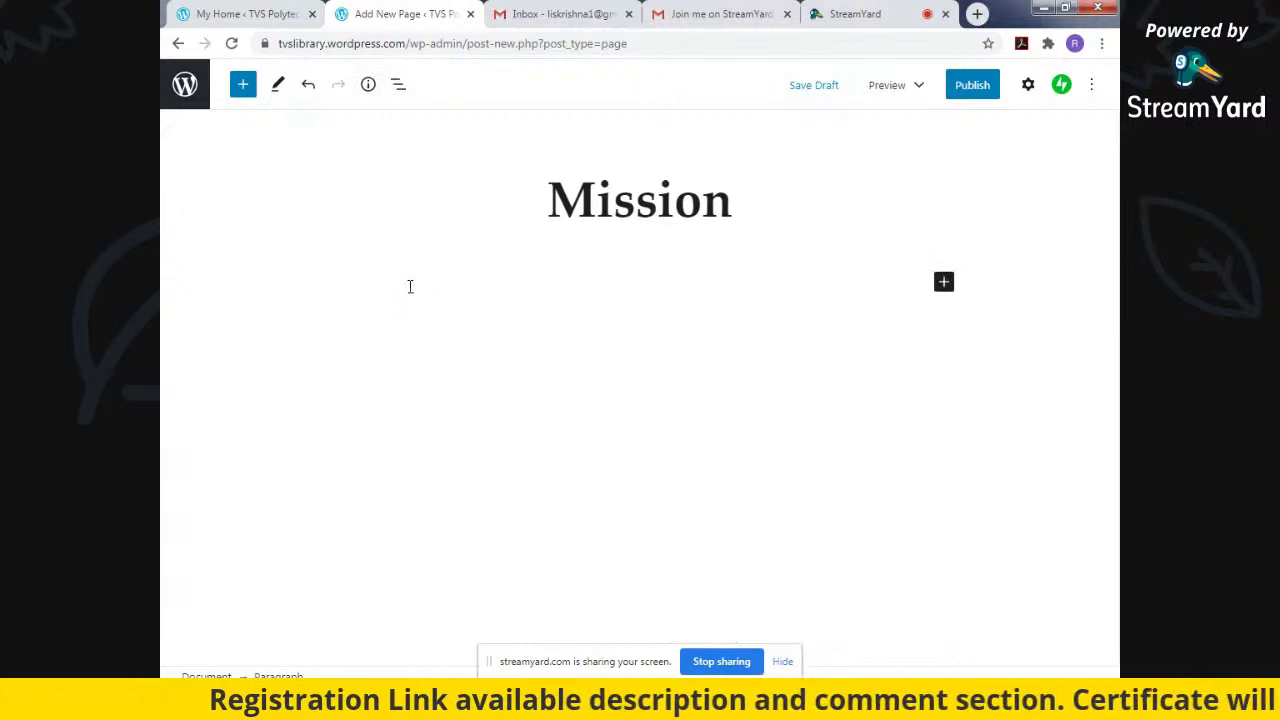
pyautogui.hotkey('ctrl', 'v')
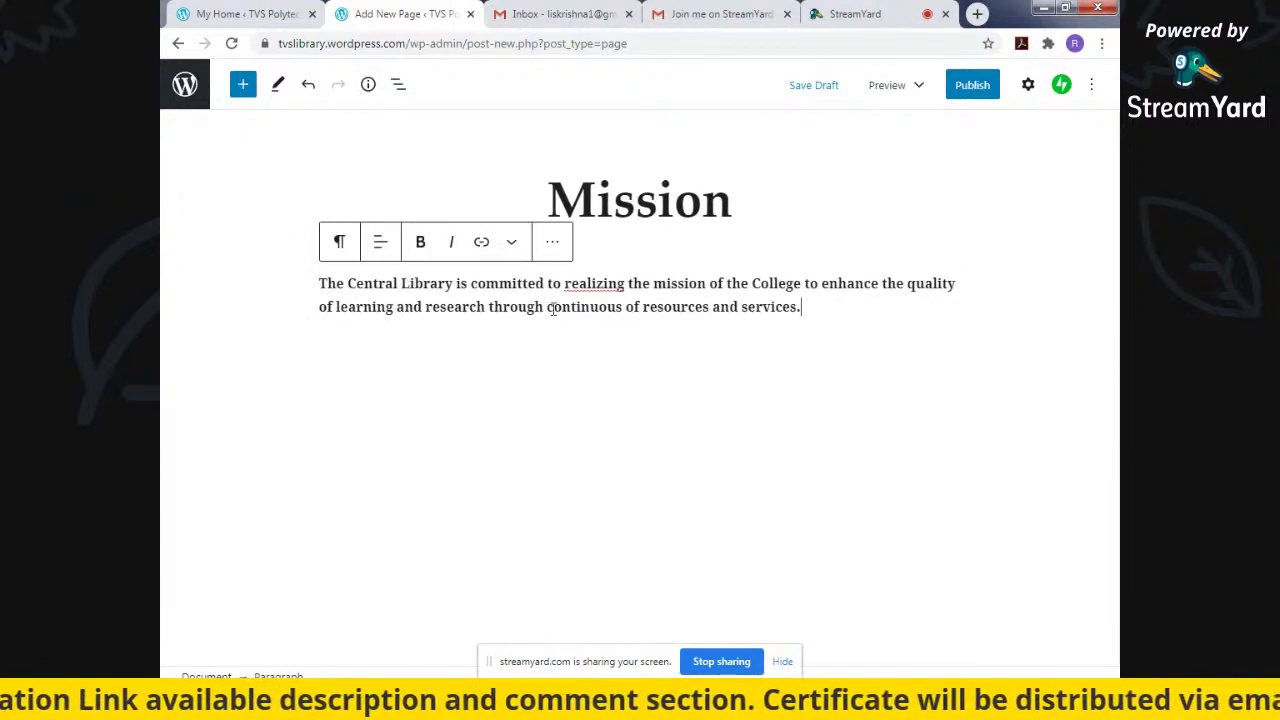
# Check the paragraph's spelling suggestions and publish the Mission page.
pyautogui.rightClick(588, 283)
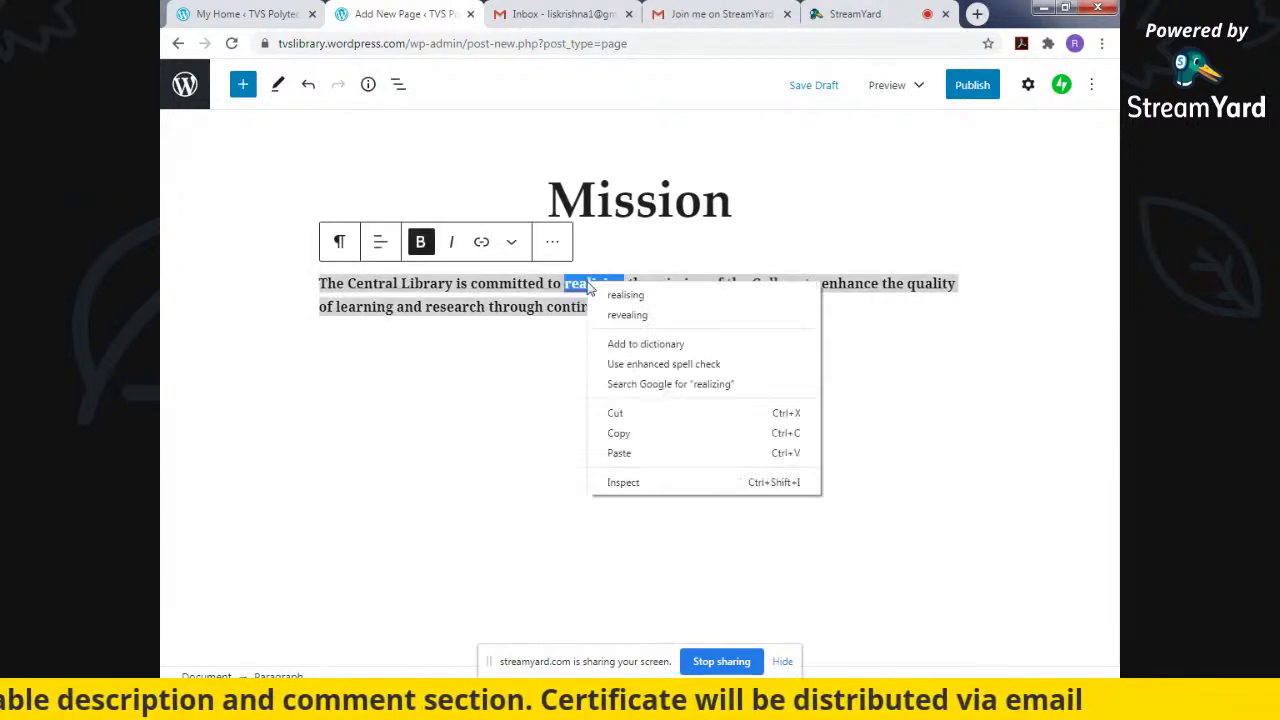
pyautogui.click(557, 338)
pyautogui.click(817, 326)
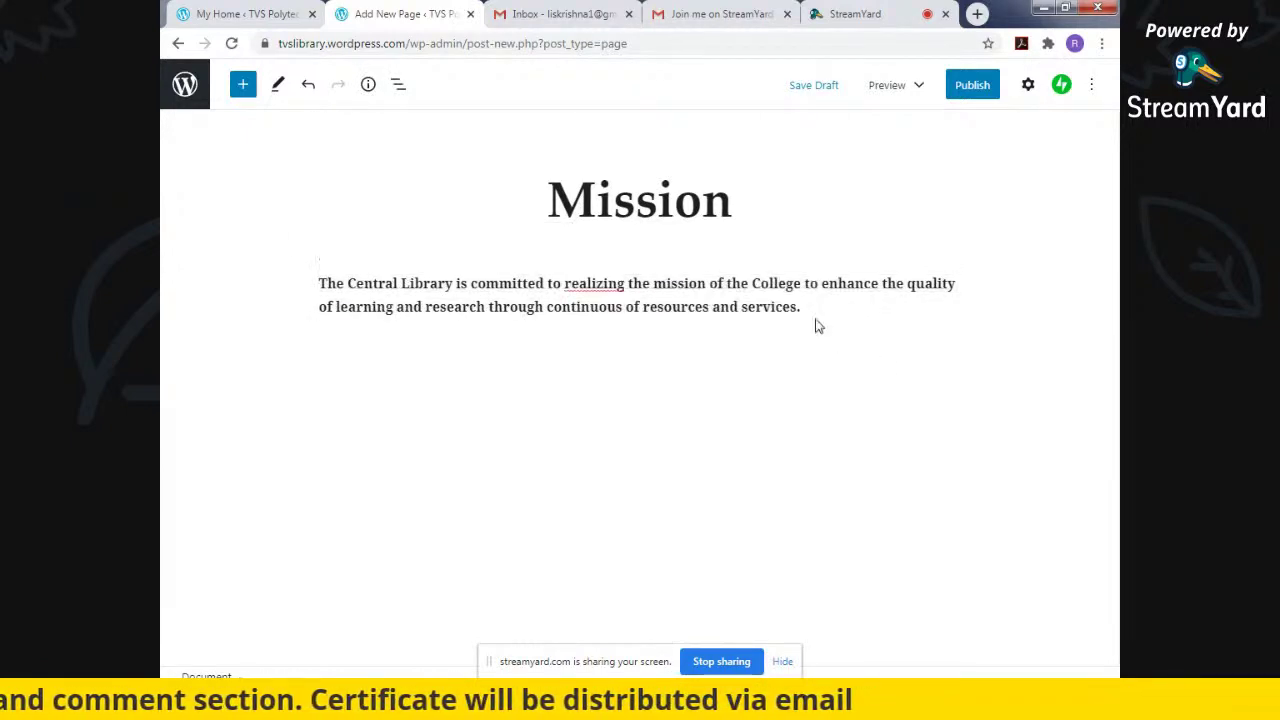
pyautogui.click(973, 88)
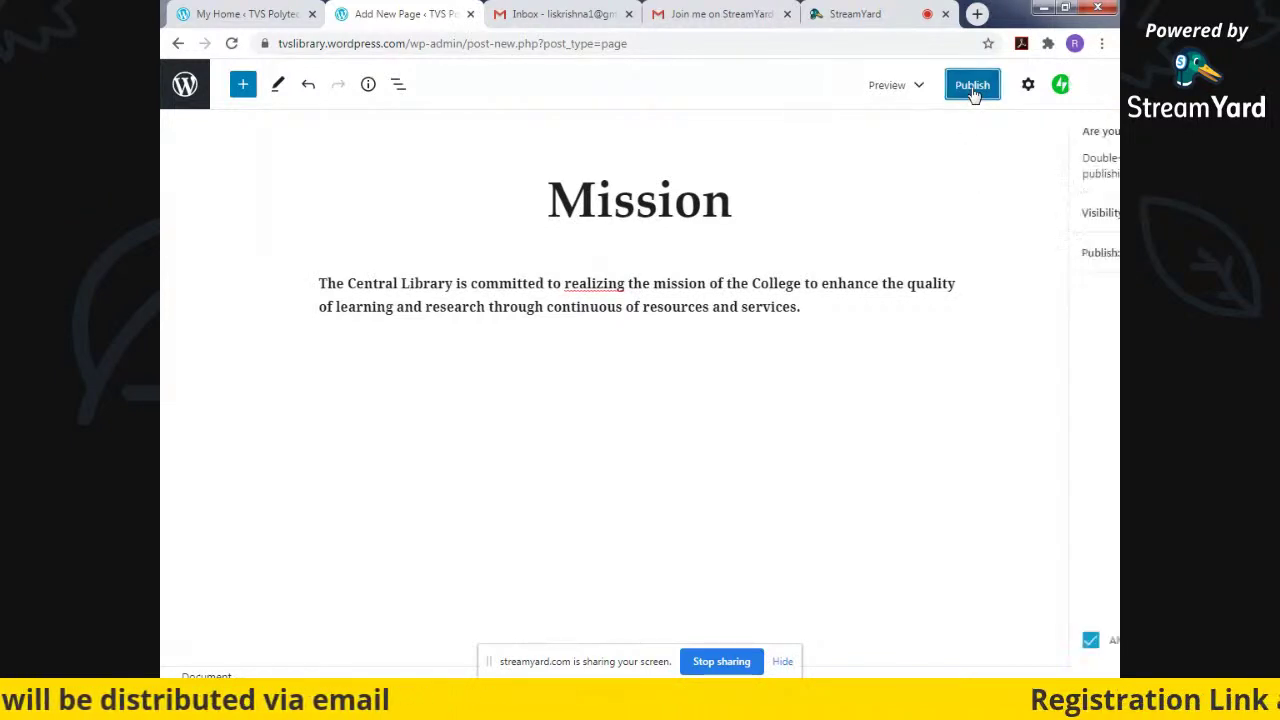
pyautogui.click(1007, 95)
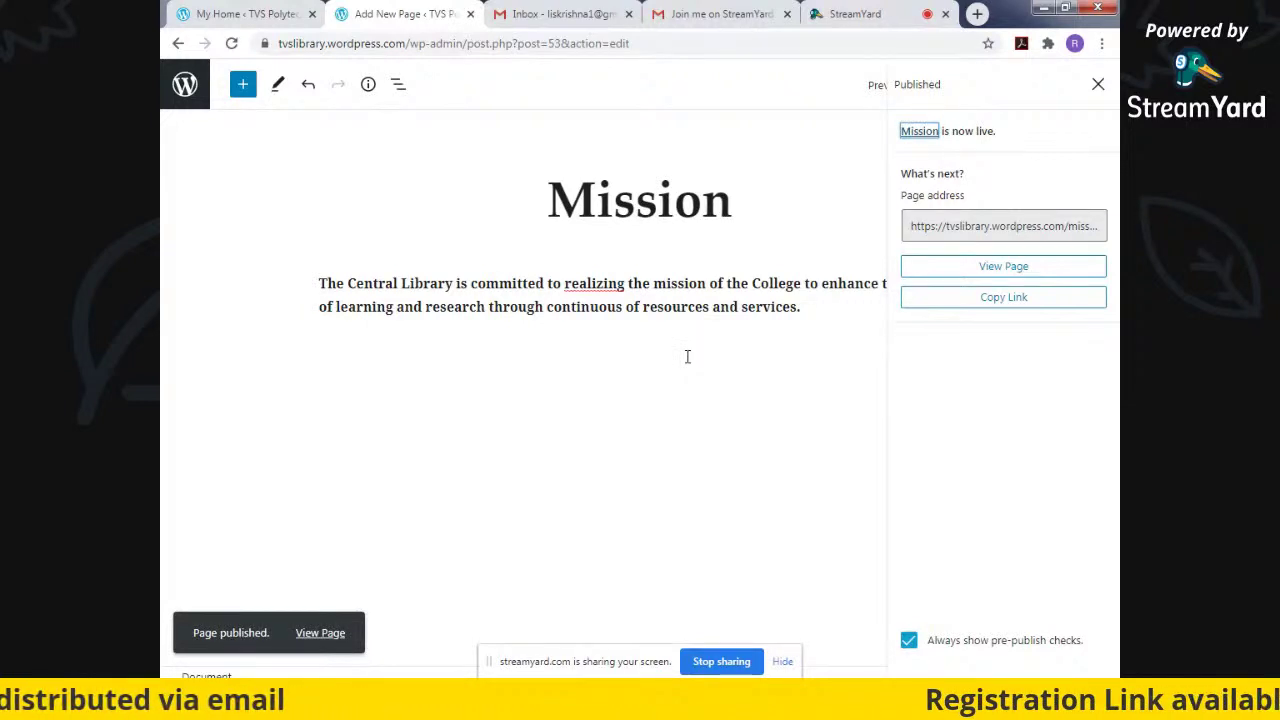
# Reload the live site in Firefox and open its About Us page.
pyautogui.hotkey('alt', 'Tab')
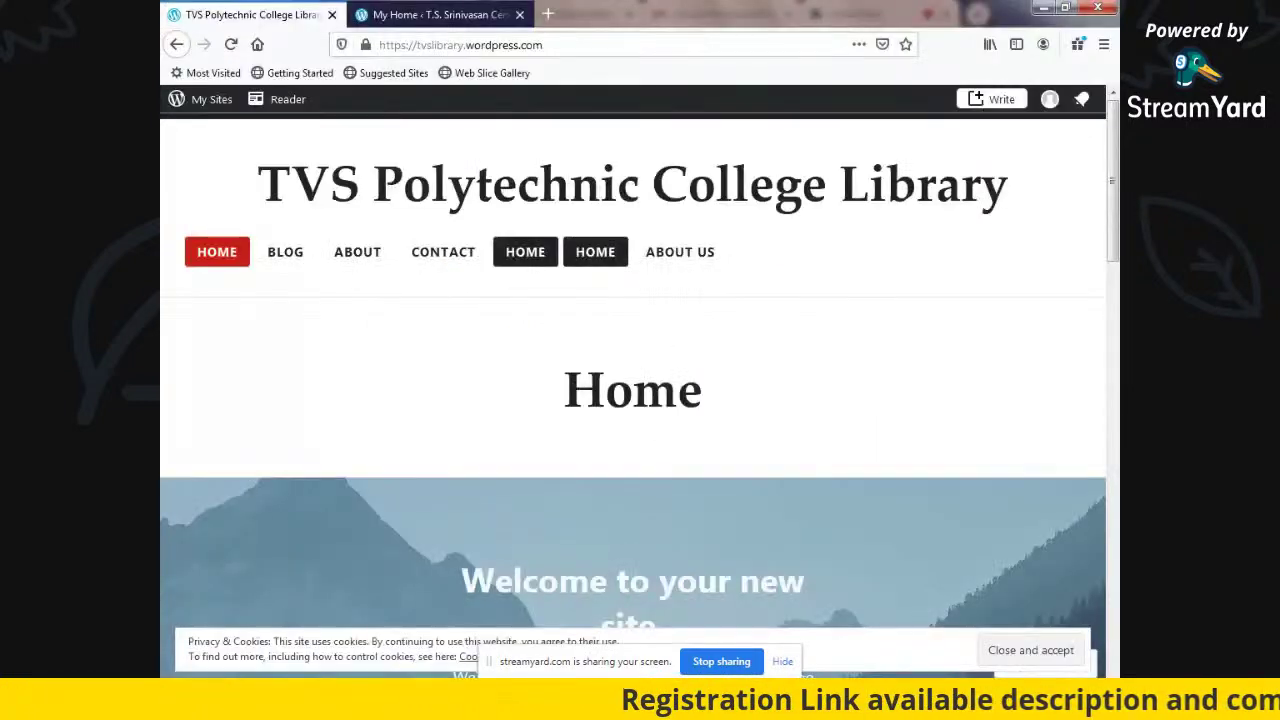
pyautogui.click(597, 44)
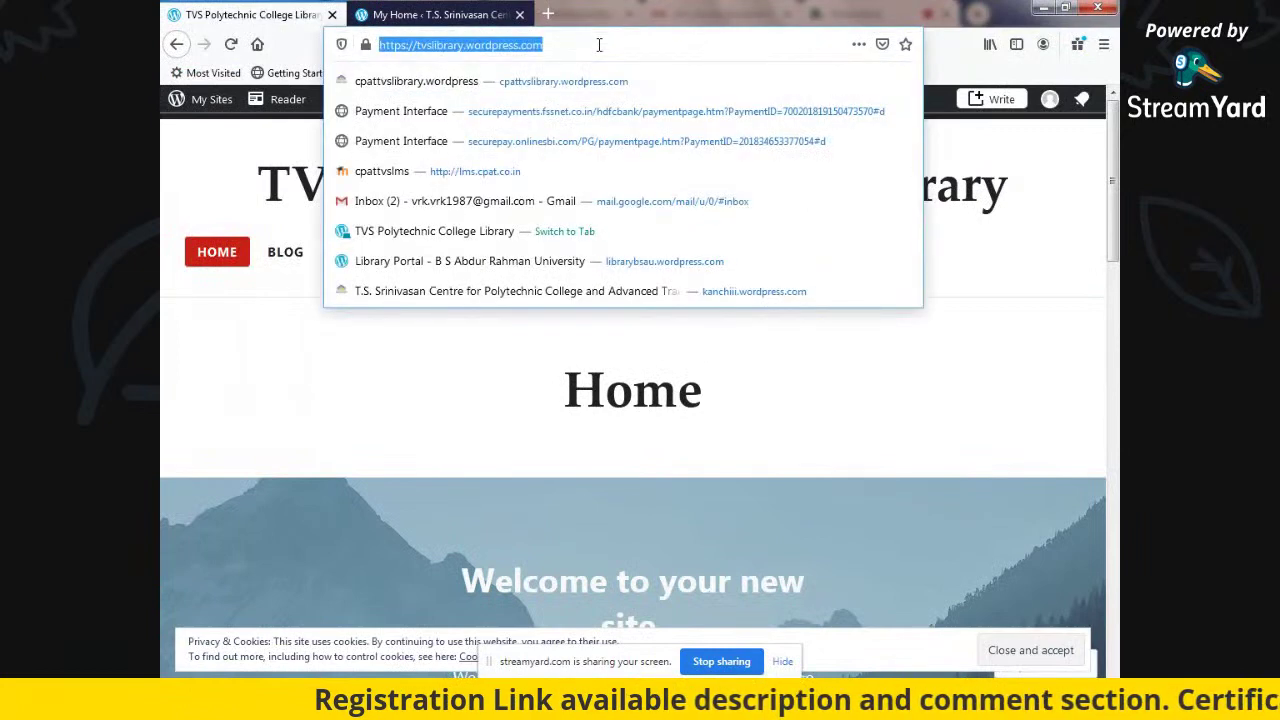
pyautogui.press('Return')
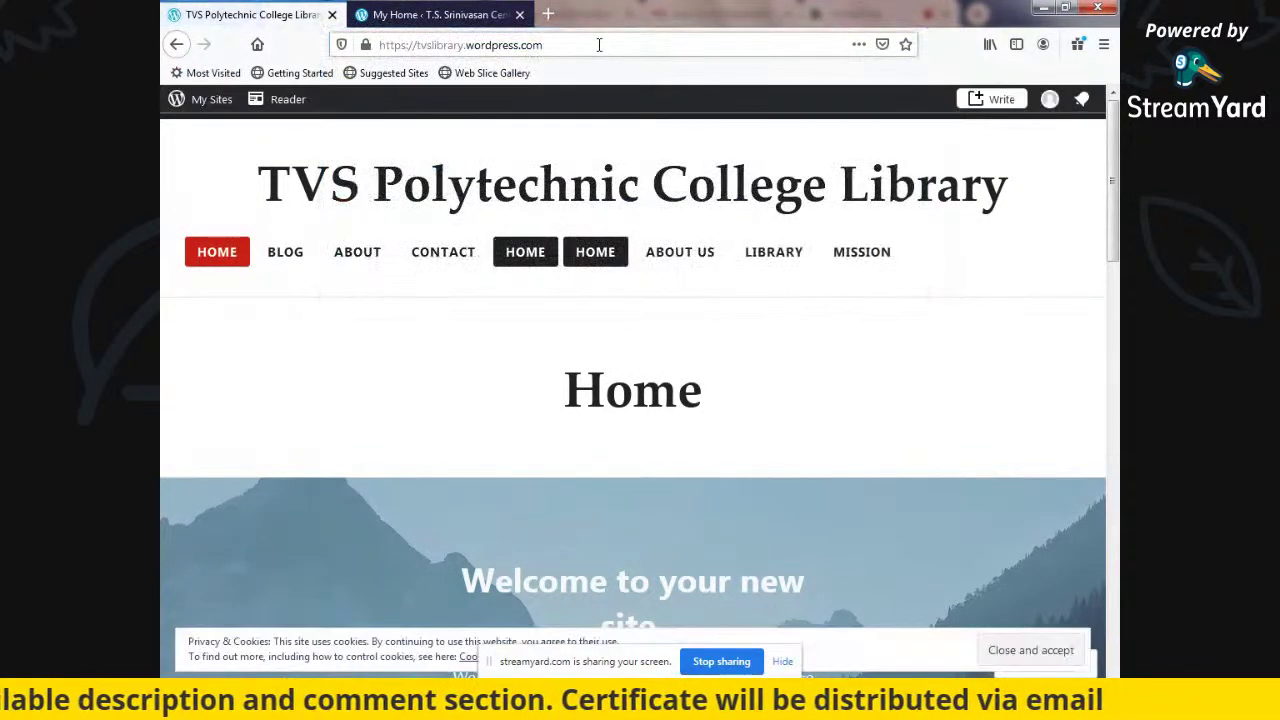
pyautogui.click(680, 266)
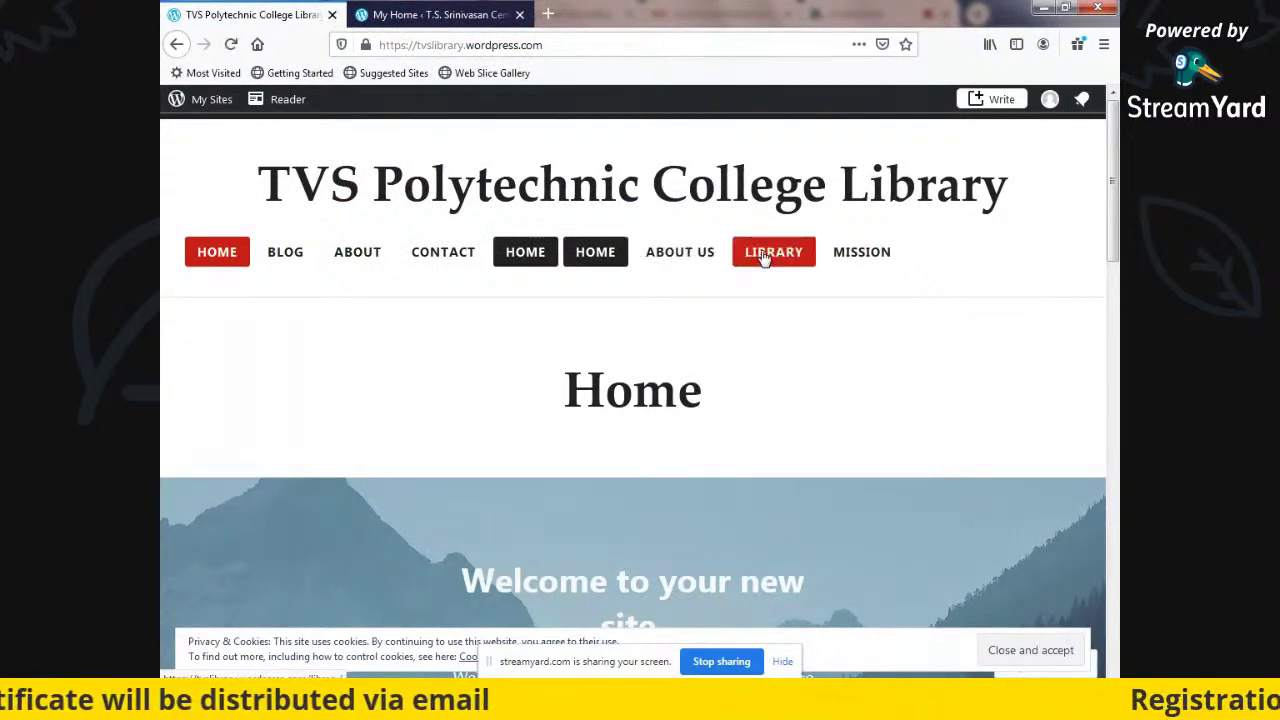
# View the live Mission page and its paragraph, then return to the WordPress admin.
pyautogui.click(860, 260)
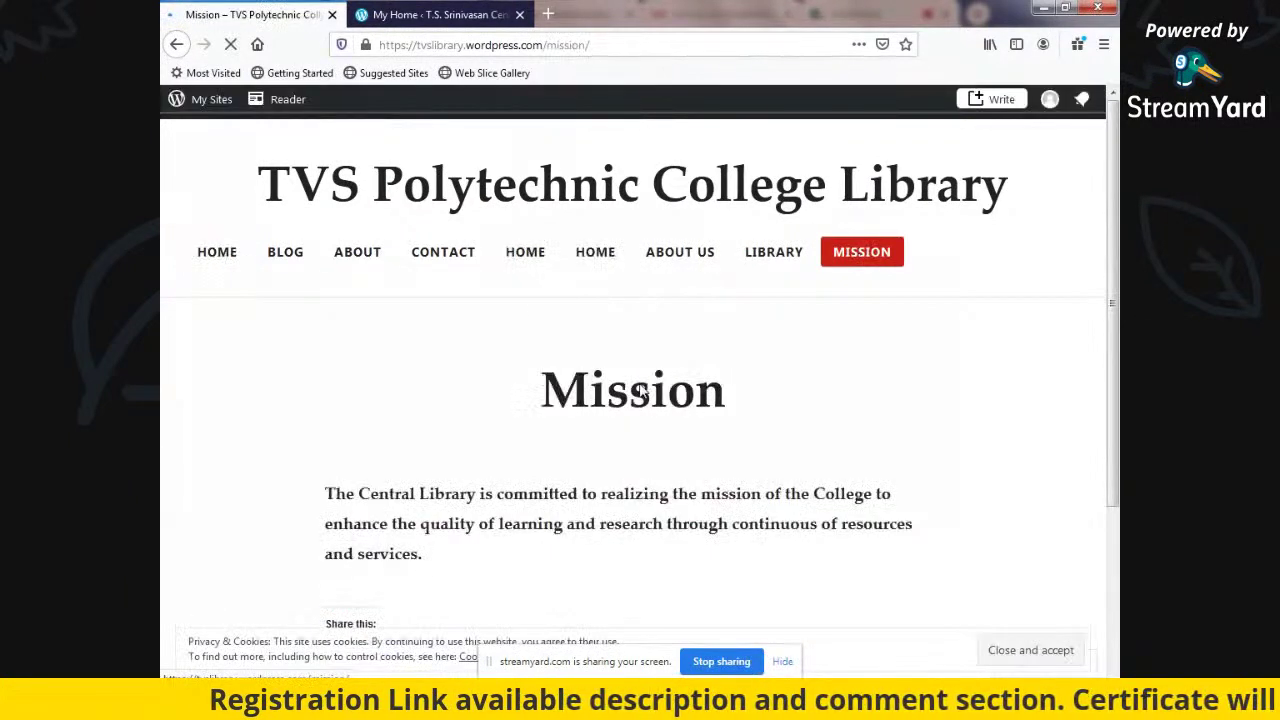
pyautogui.scroll(-2, 640, 392)
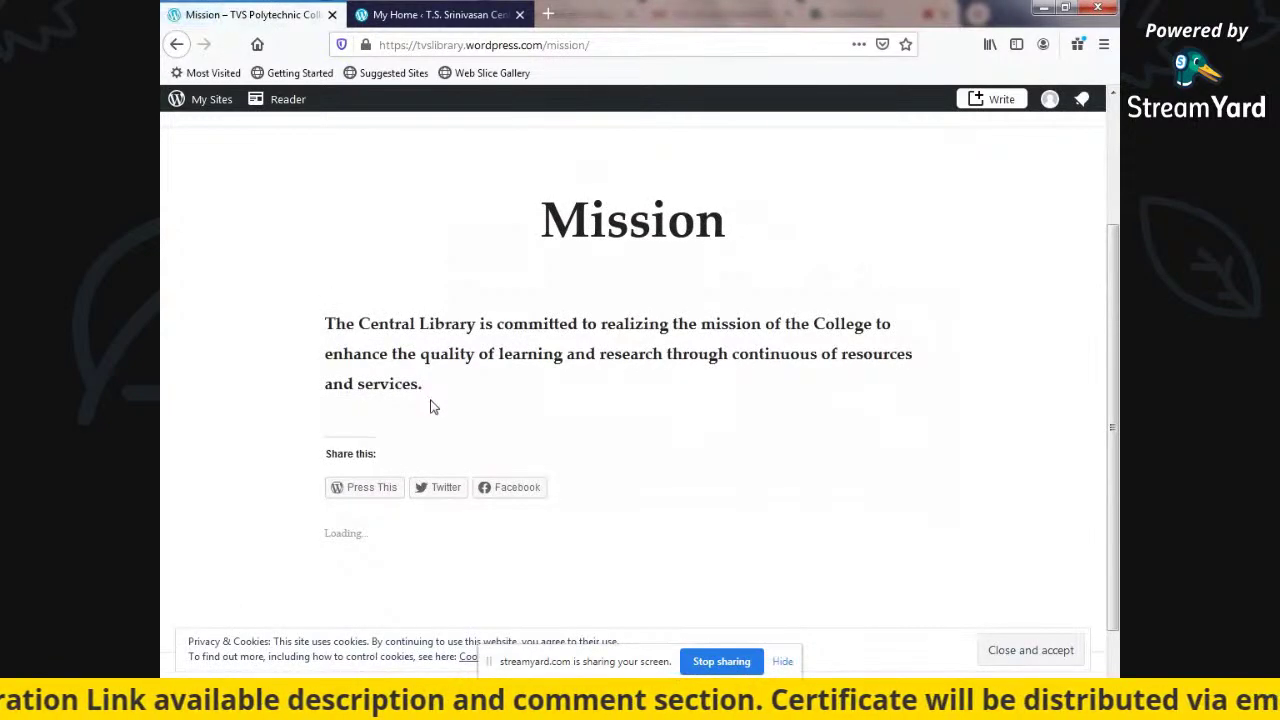
pyautogui.moveTo(325, 323); pyautogui.dragTo(424, 386)
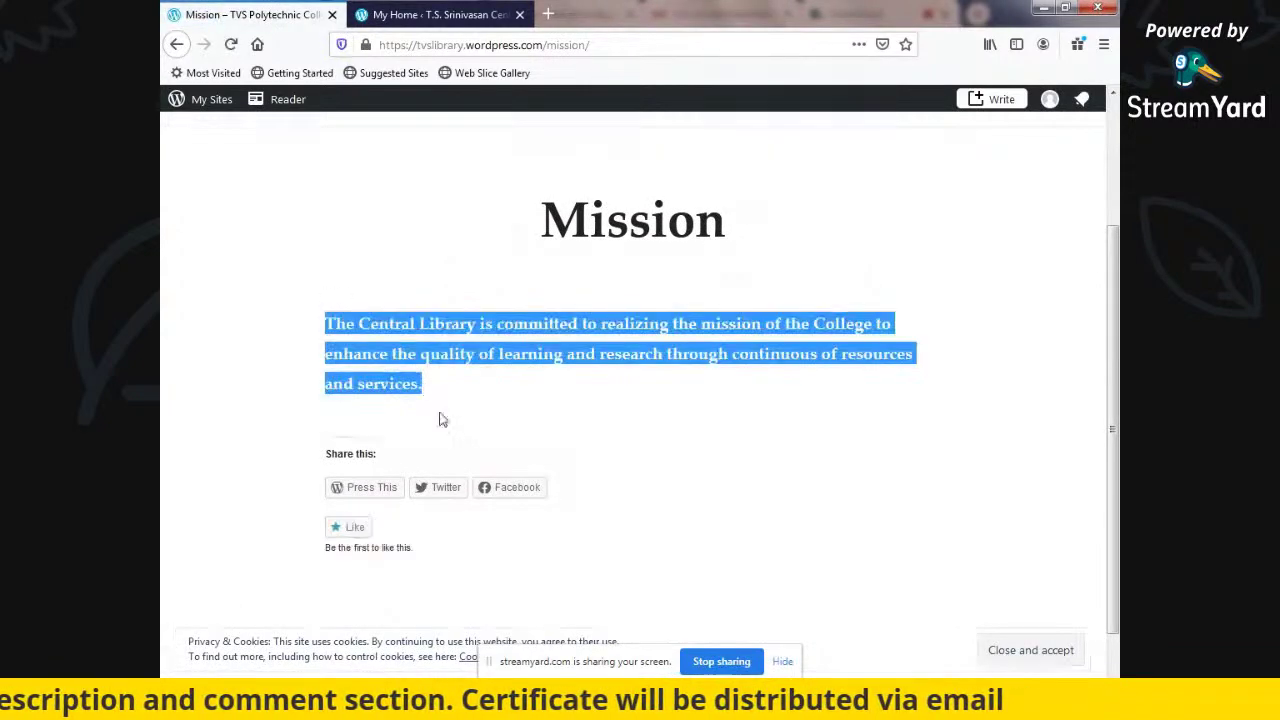
pyautogui.scroll(1, 437, 434)
pyautogui.moveTo(425, 474); pyautogui.dragTo(330, 410)
pyautogui.click(467, 467)
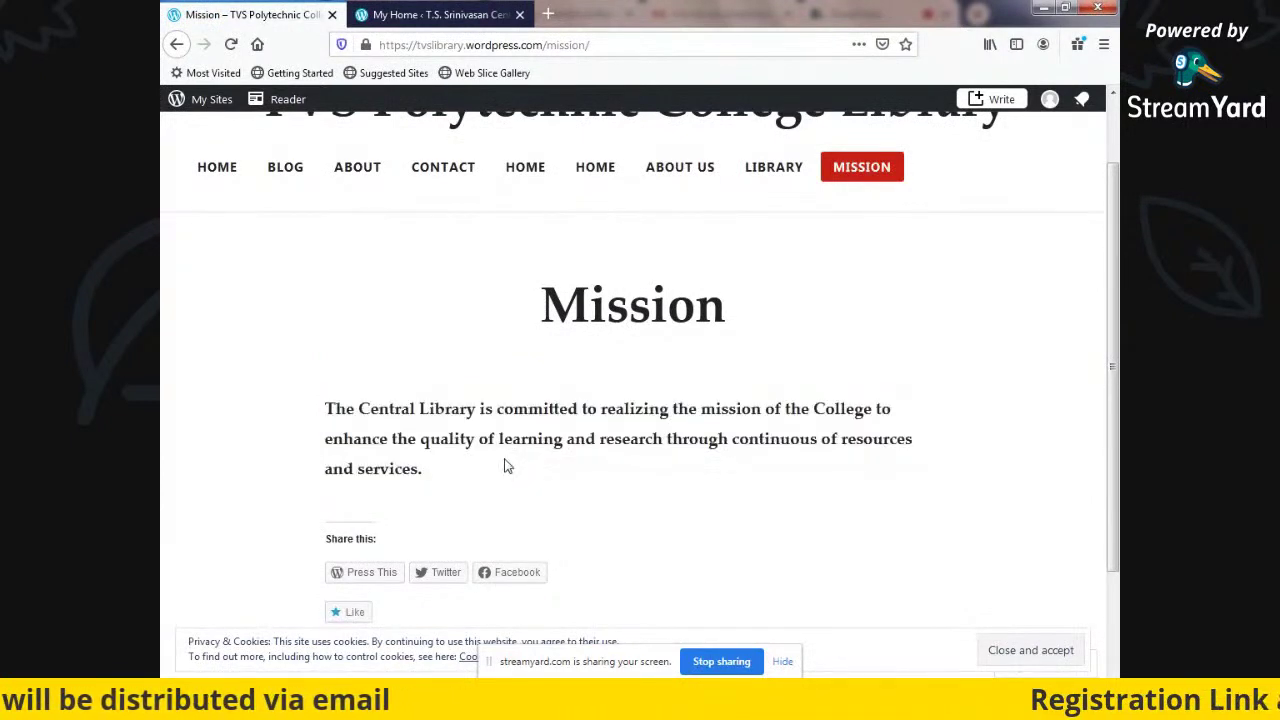
pyautogui.scroll(1, 585, 387)
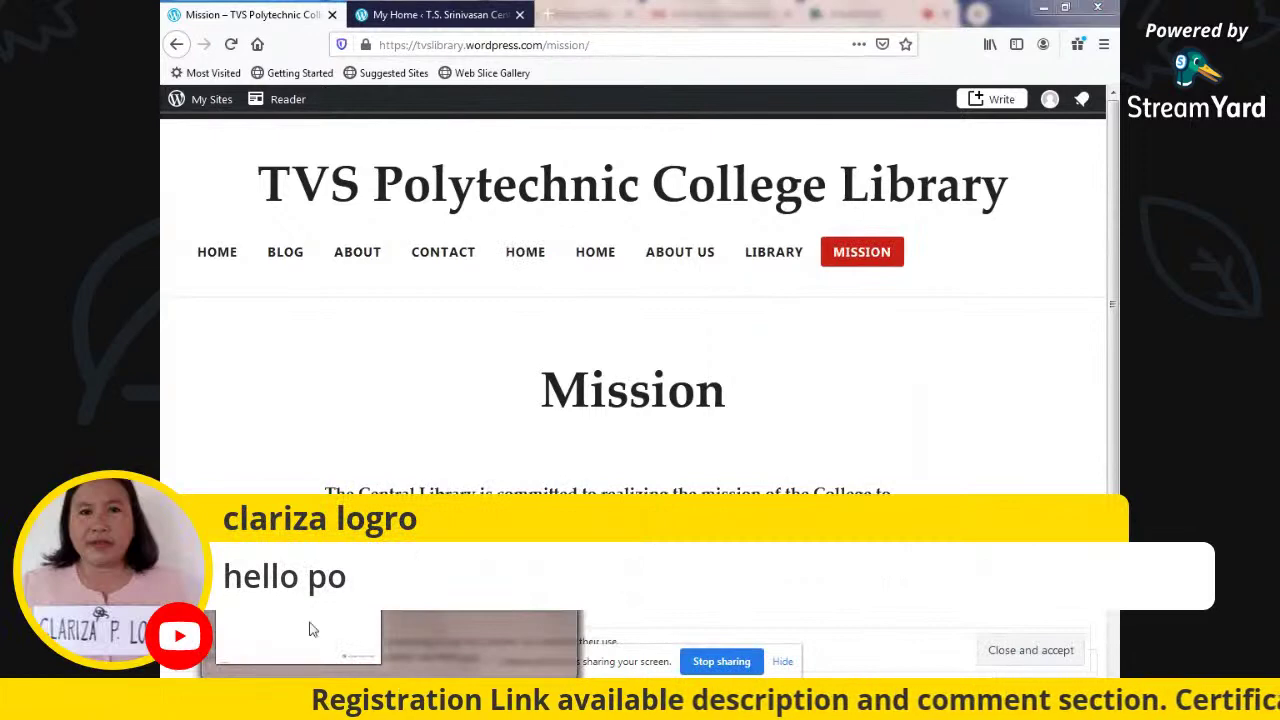
pyautogui.click(309, 629)
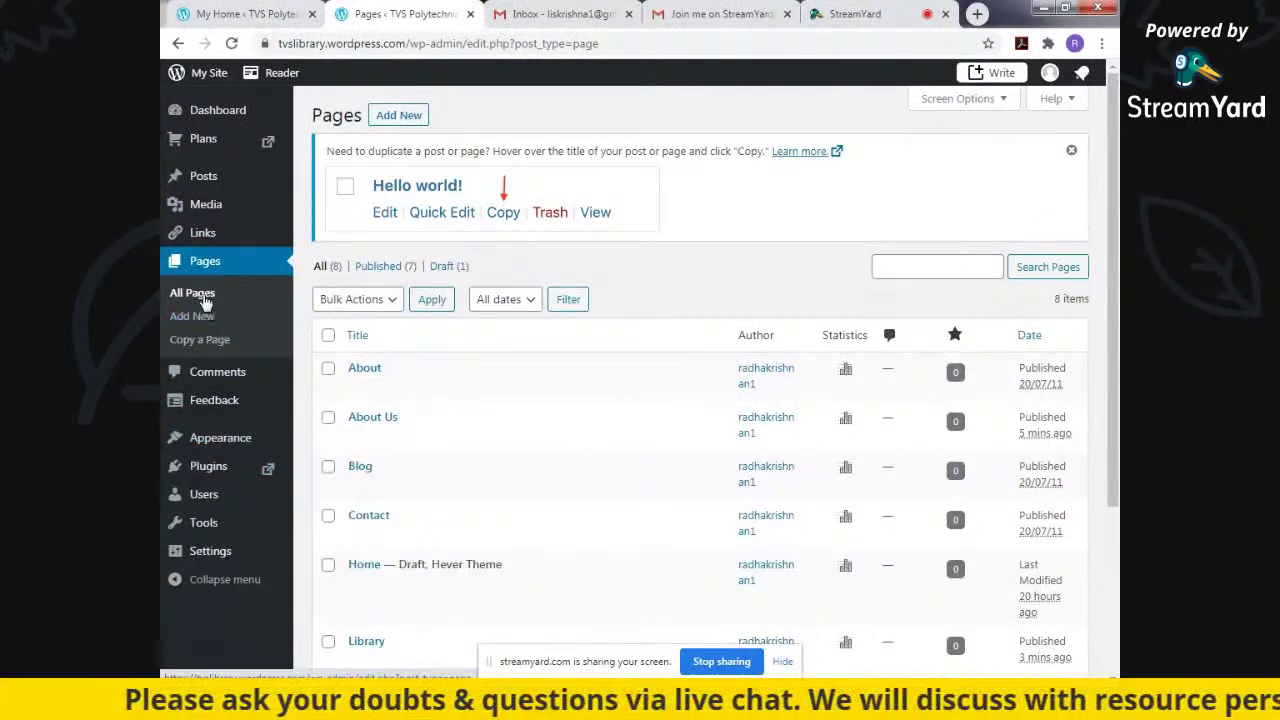
# Open the Appearance > Menus editor showing the Primary menu's items.
pyautogui.scroll(-2, 235, 325)
pyautogui.click(234, 320)
pyautogui.scroll(-1, 252, 428)
pyautogui.moveTo(257, 443)
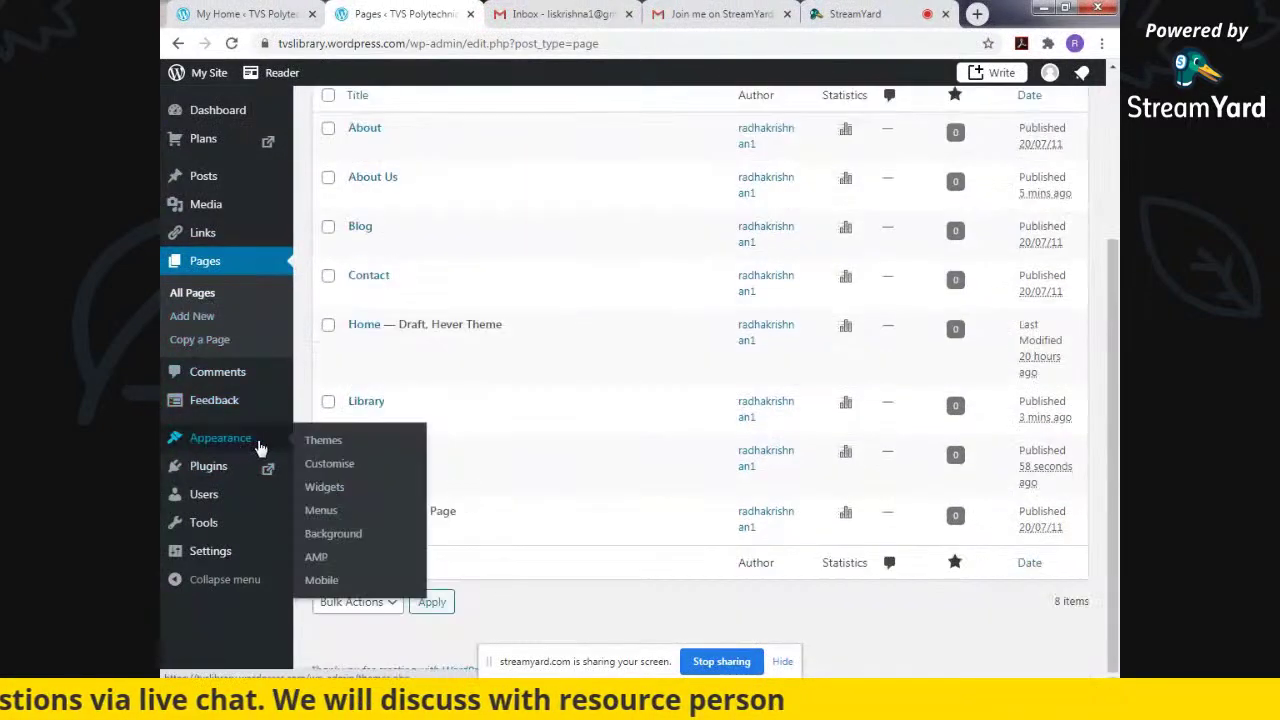
pyautogui.click(322, 511)
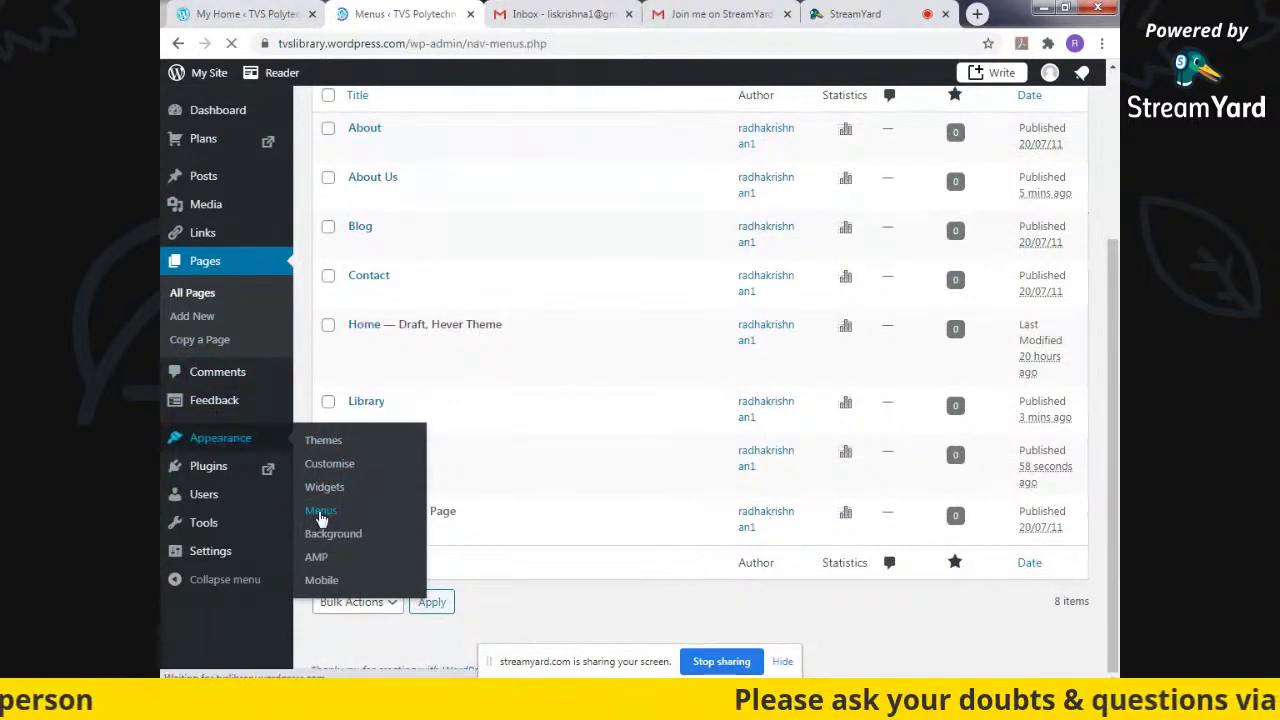
pyautogui.scroll(-1, 590, 350)
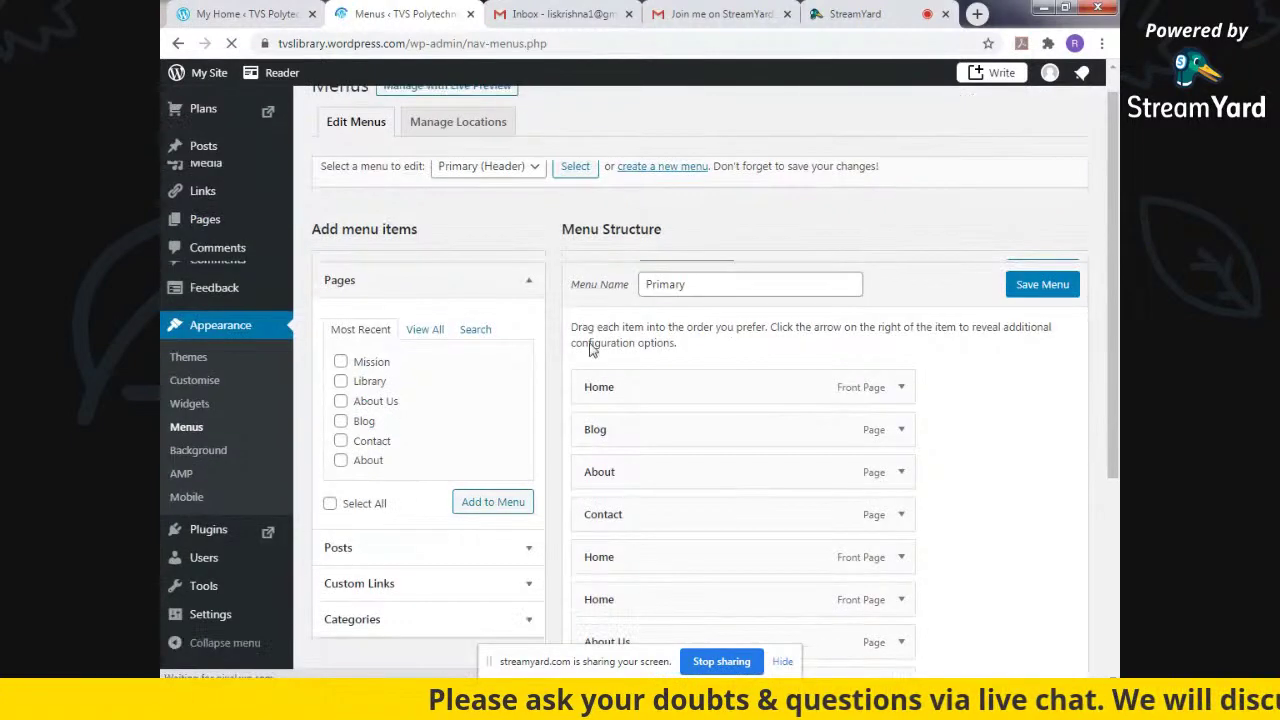
pyautogui.scroll(-1, 640, 330)
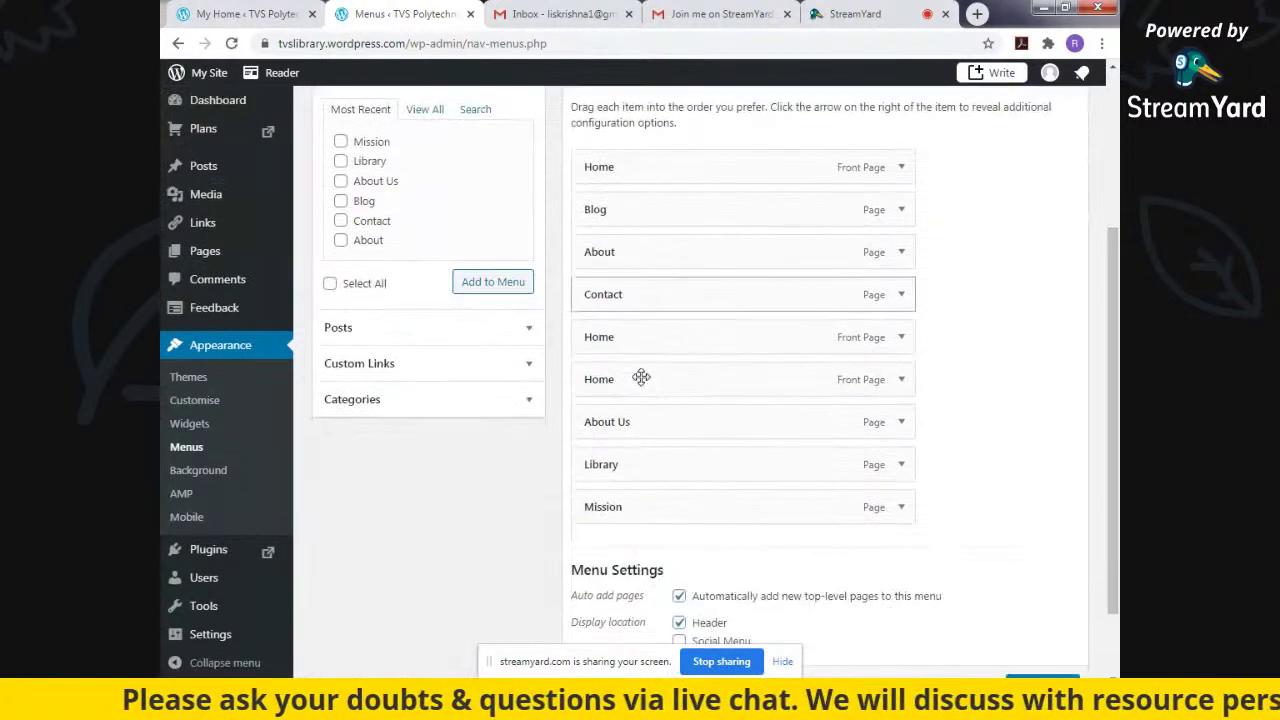
pyautogui.moveTo(723, 360); pyautogui.dragTo(726, 403)
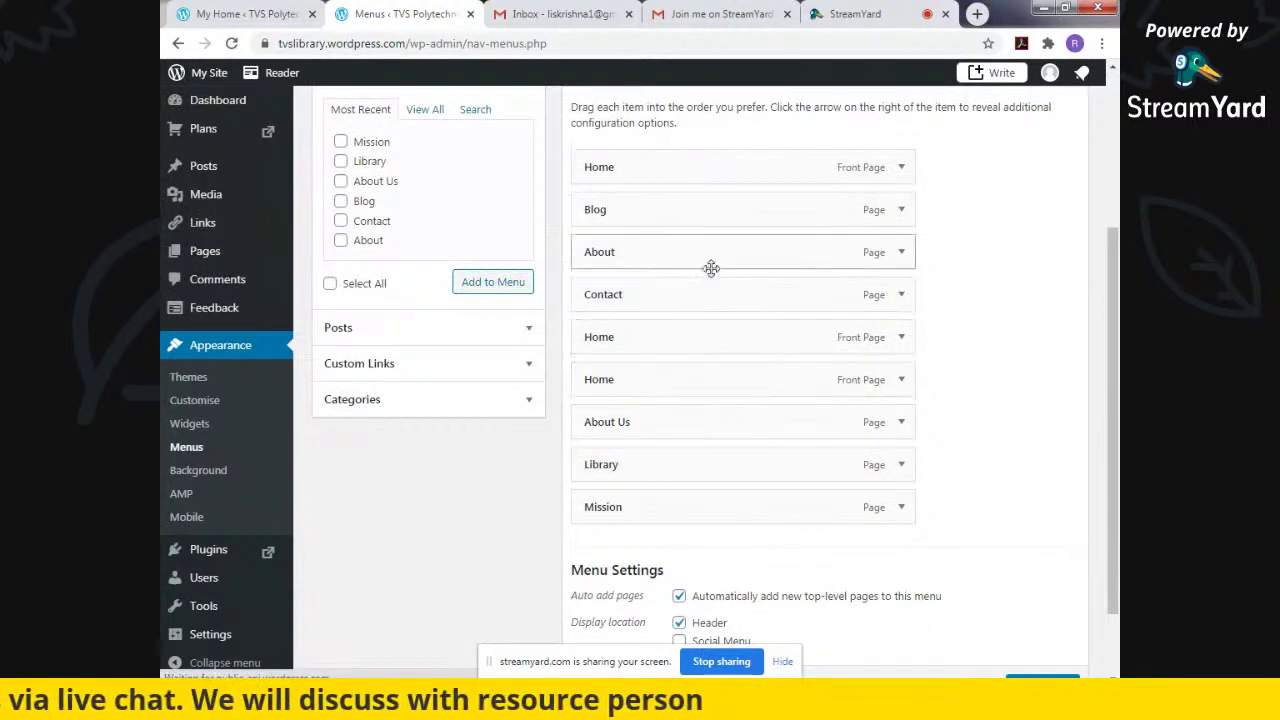
# Remove Blog, About and the two duplicate Home items from the Primary menu.
pyautogui.click(901, 210)
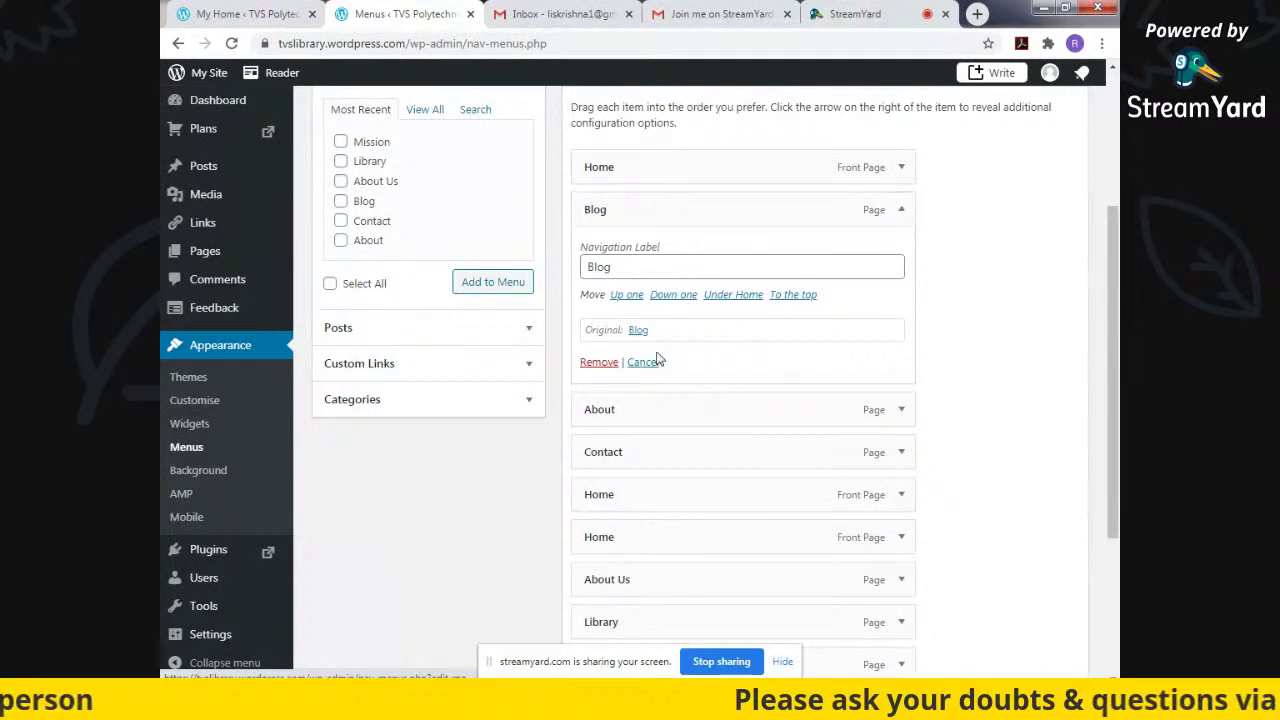
pyautogui.click(605, 364)
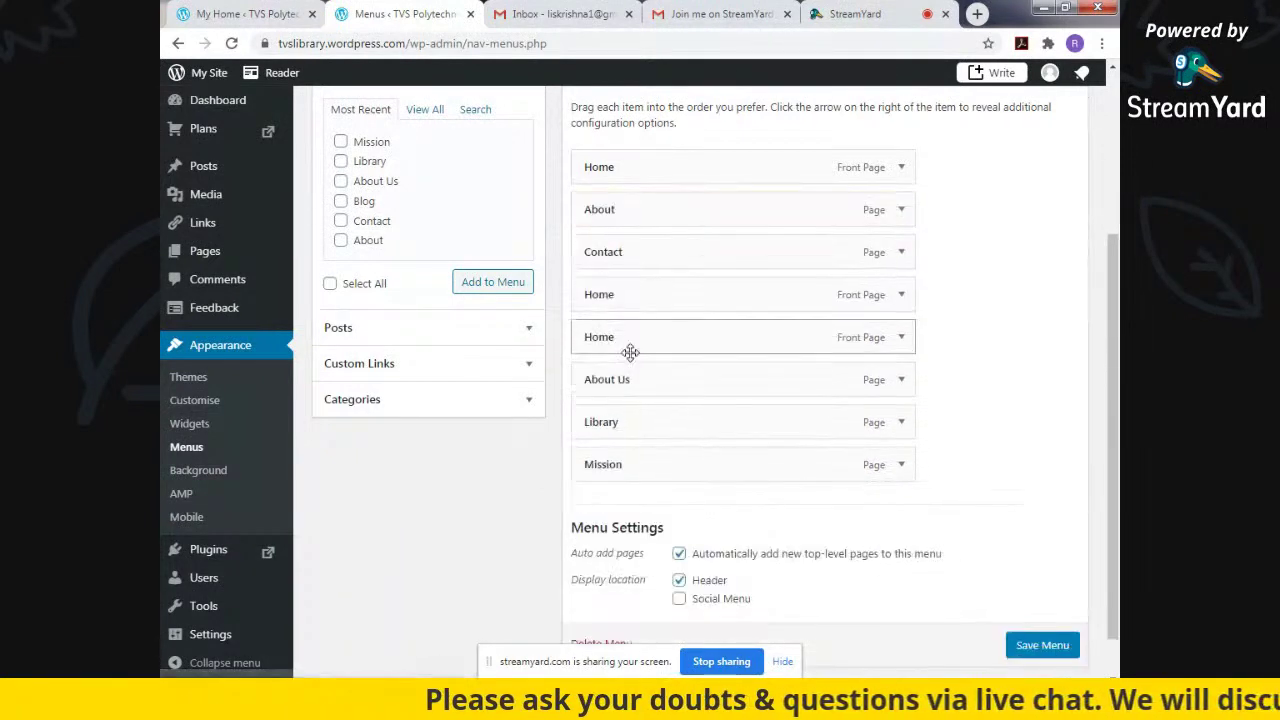
pyautogui.click(901, 210)
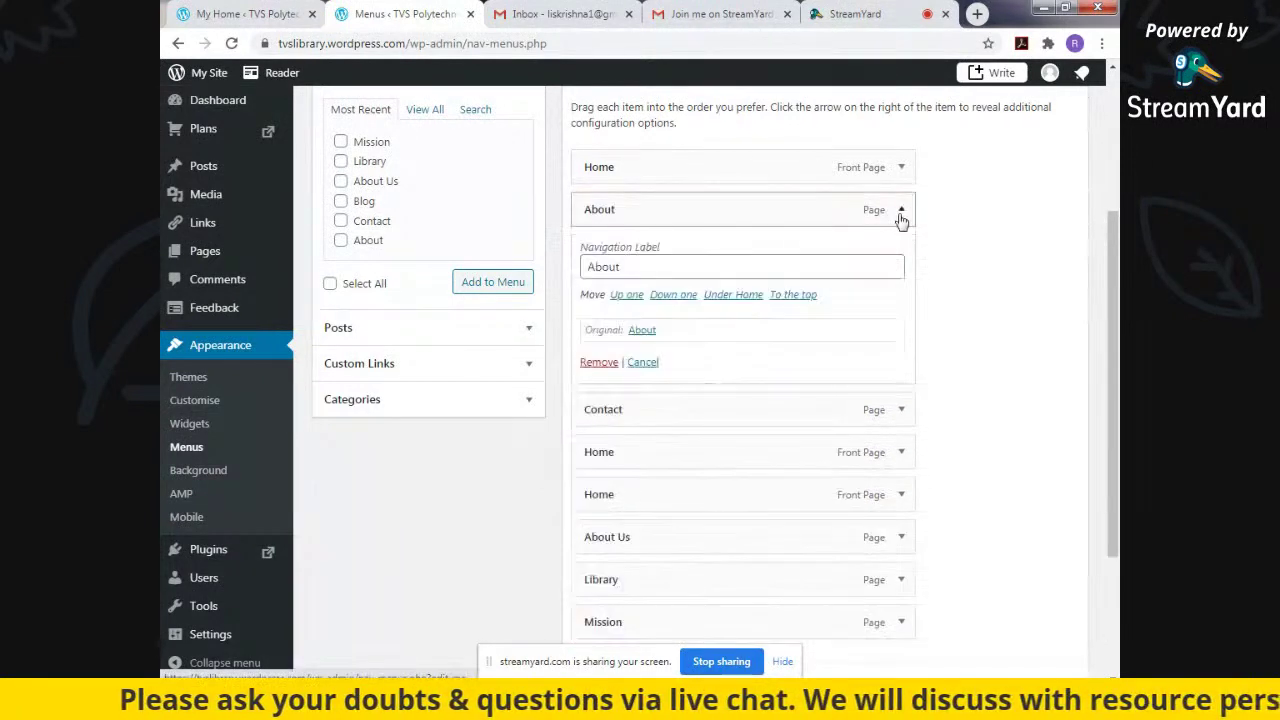
pyautogui.click(600, 363)
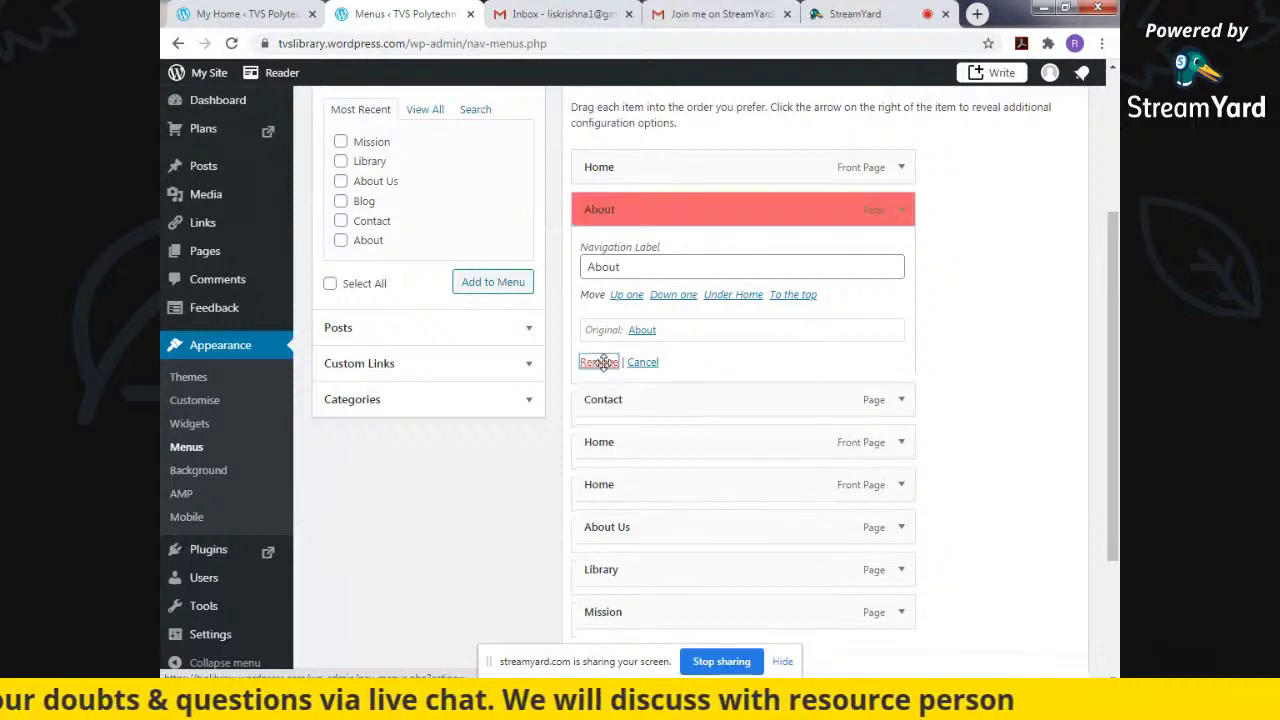
pyautogui.click(901, 252)
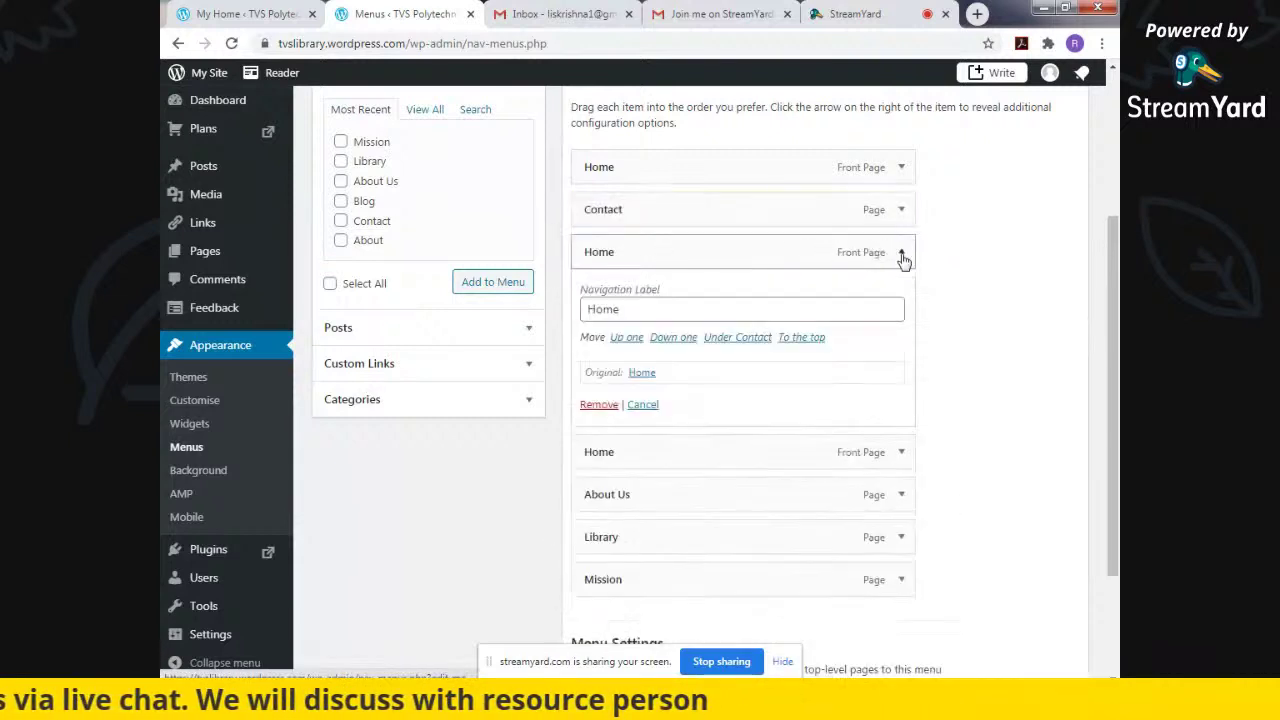
pyautogui.click(600, 405)
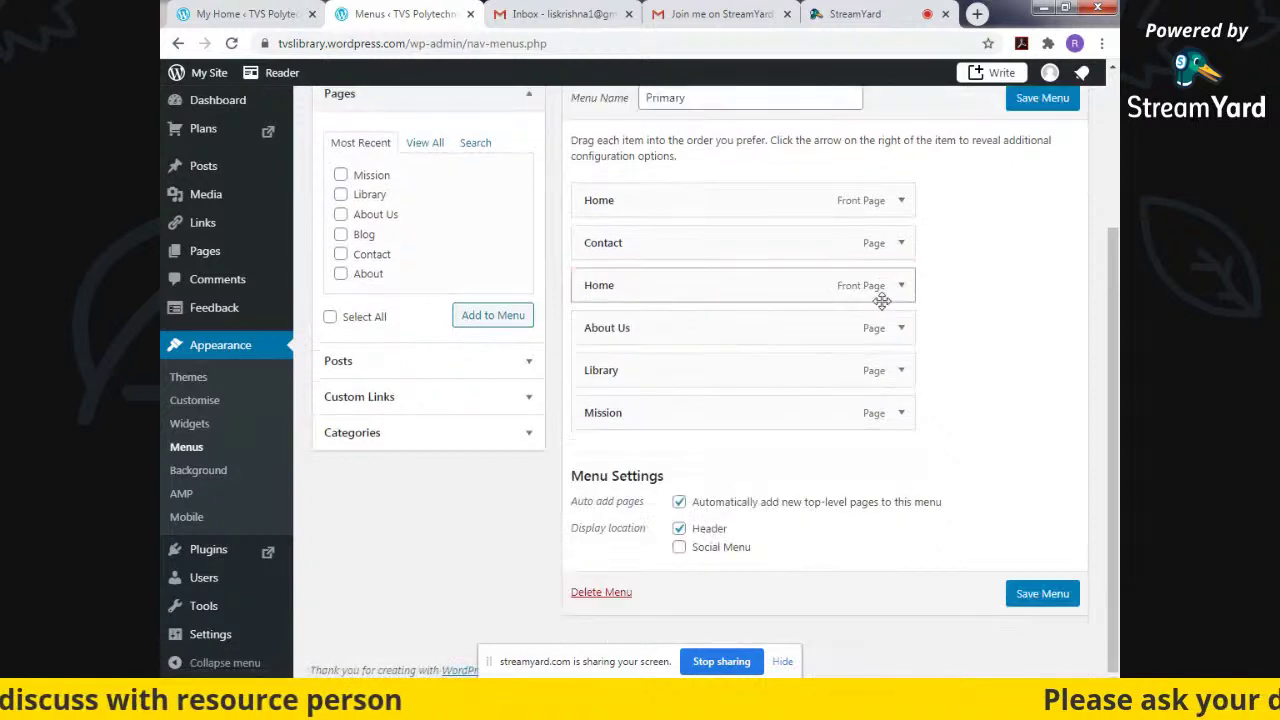
pyautogui.click(903, 287)
pyautogui.click(605, 406)
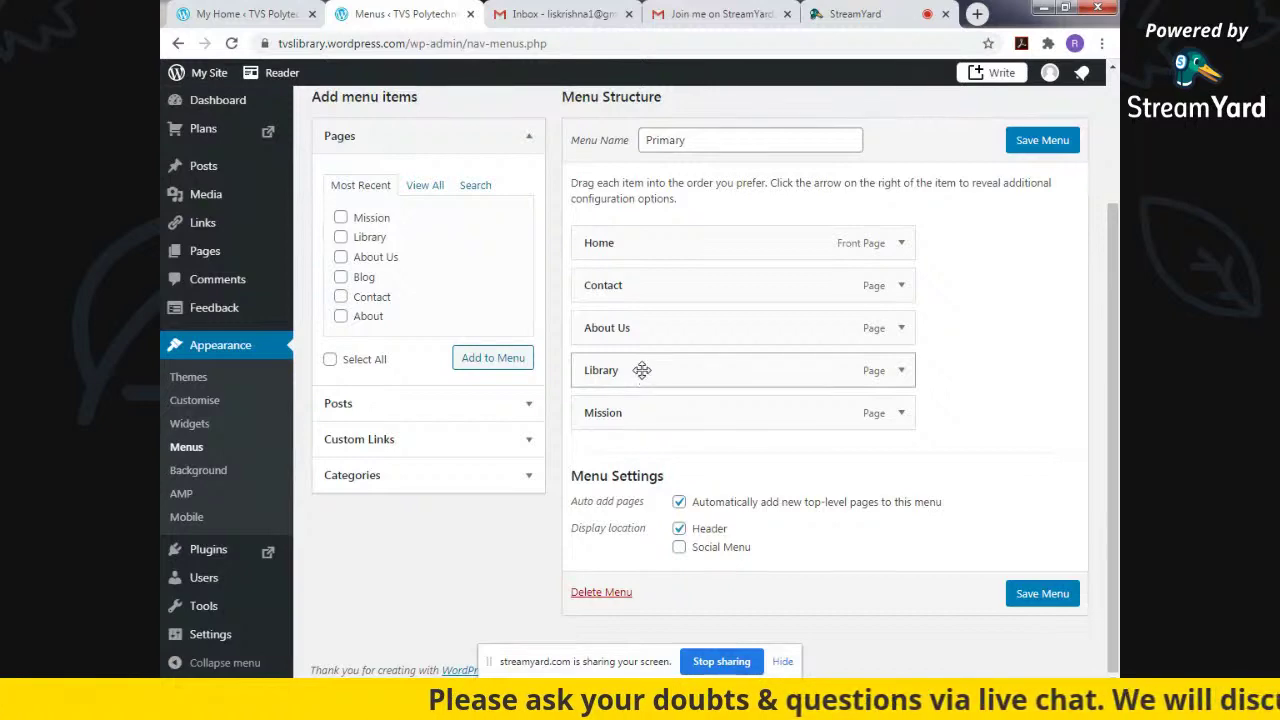
# Drag Library under About Us as a sub item and save the Primary menu.
pyautogui.hotkey('alt', 'Tab')
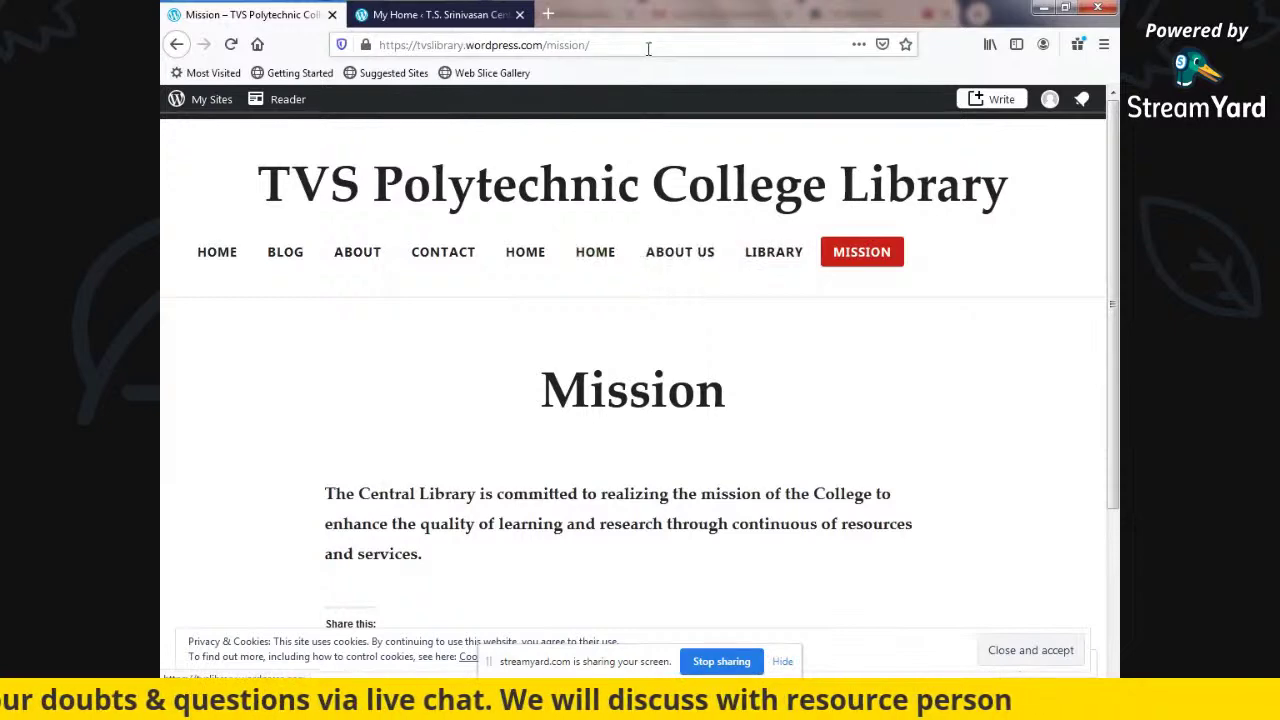
pyautogui.hotkey('alt', 'Tab')
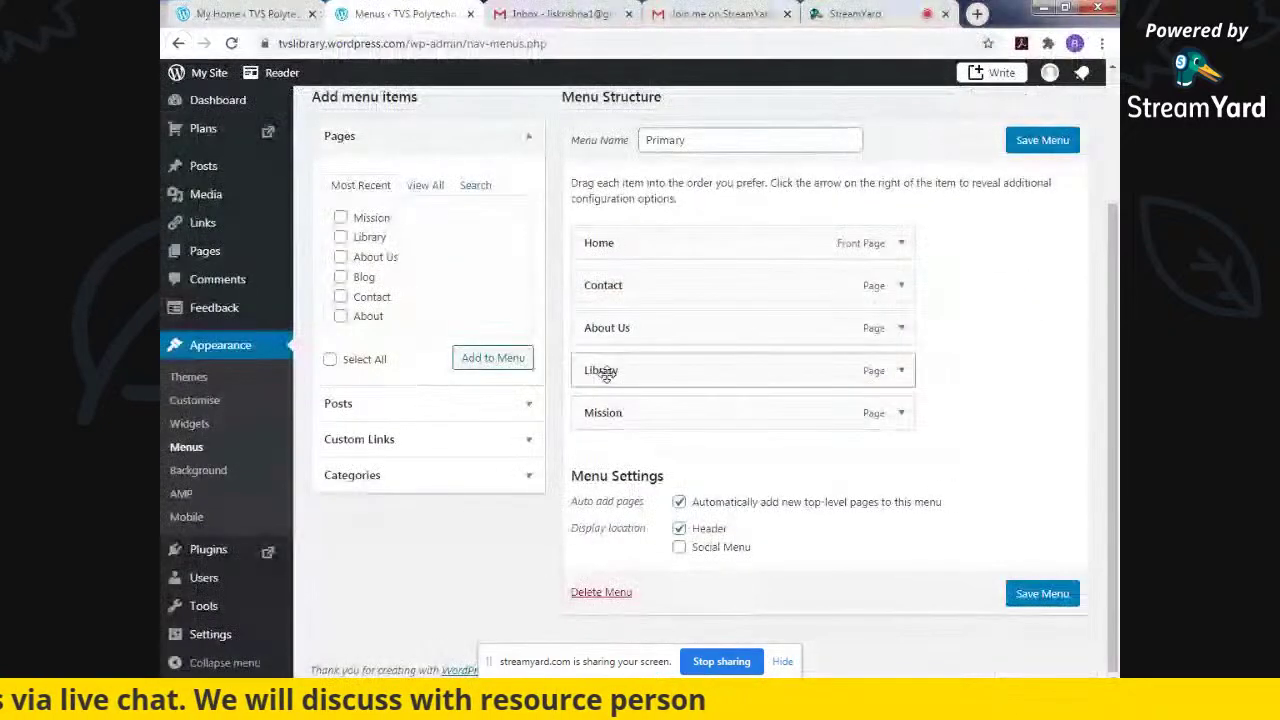
pyautogui.moveTo(605, 374); pyautogui.dragTo(651, 417)
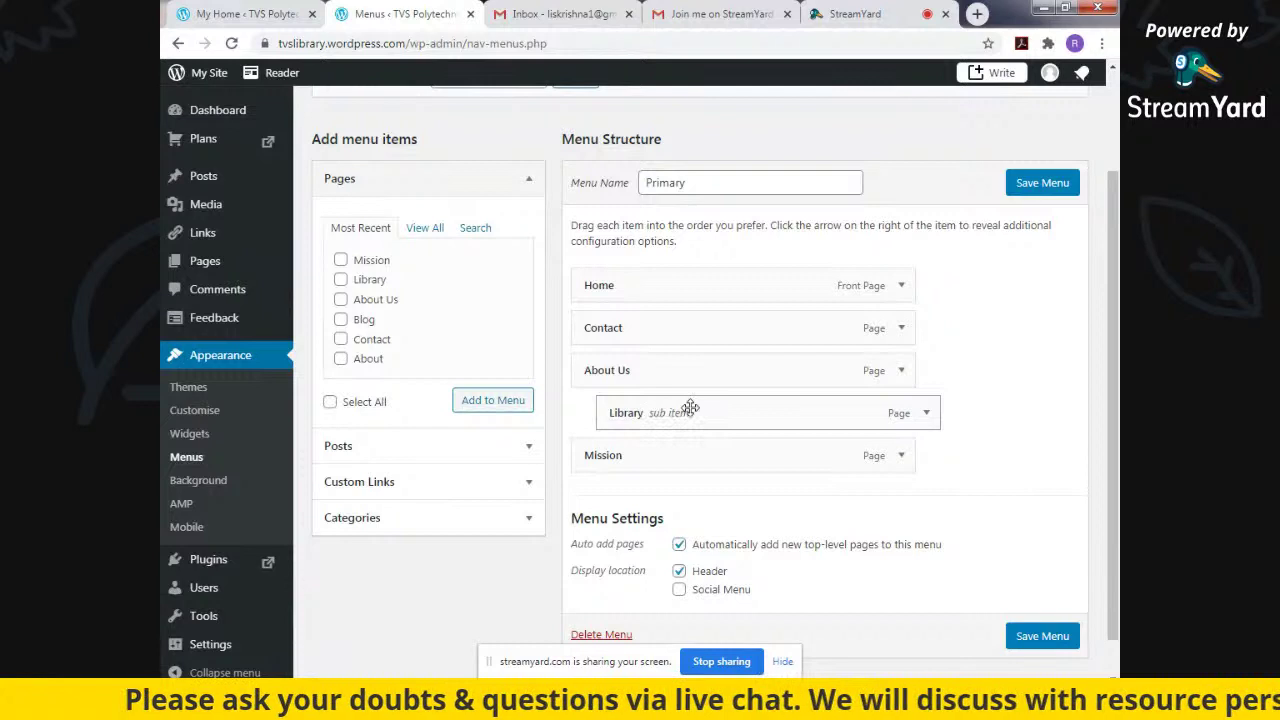
pyautogui.scroll(-1, 741, 462)
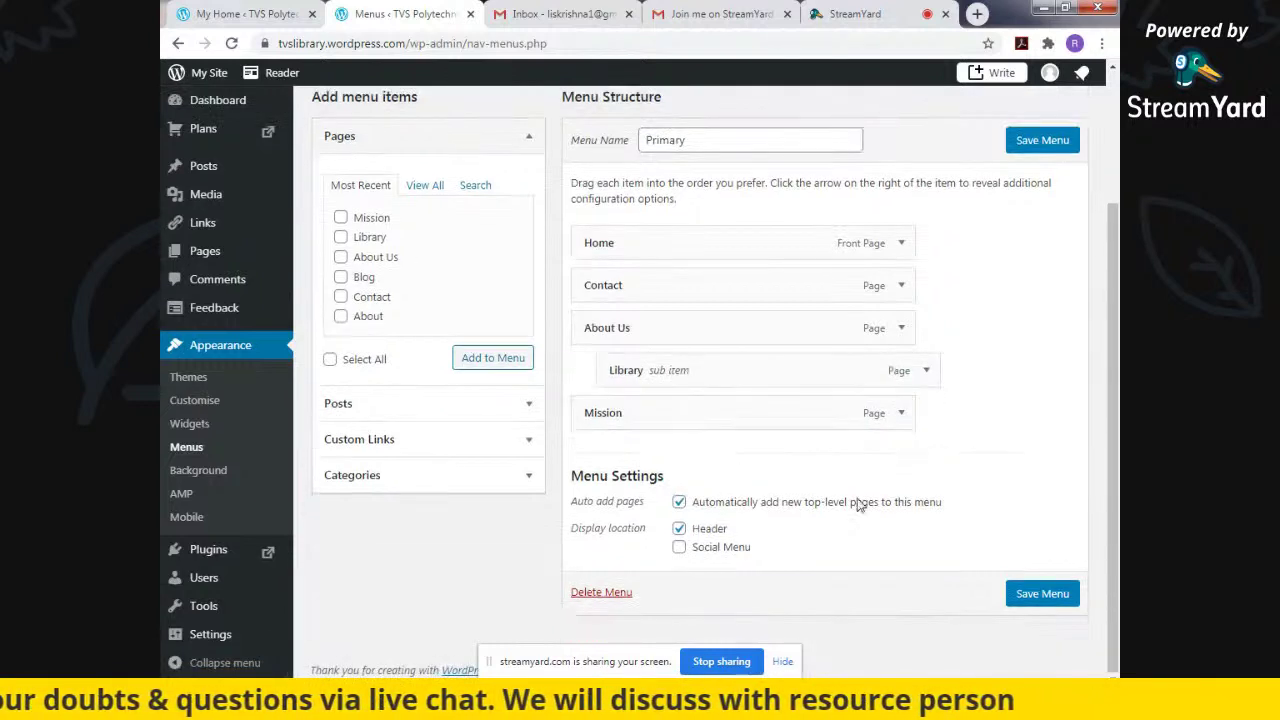
pyautogui.click(1020, 597)
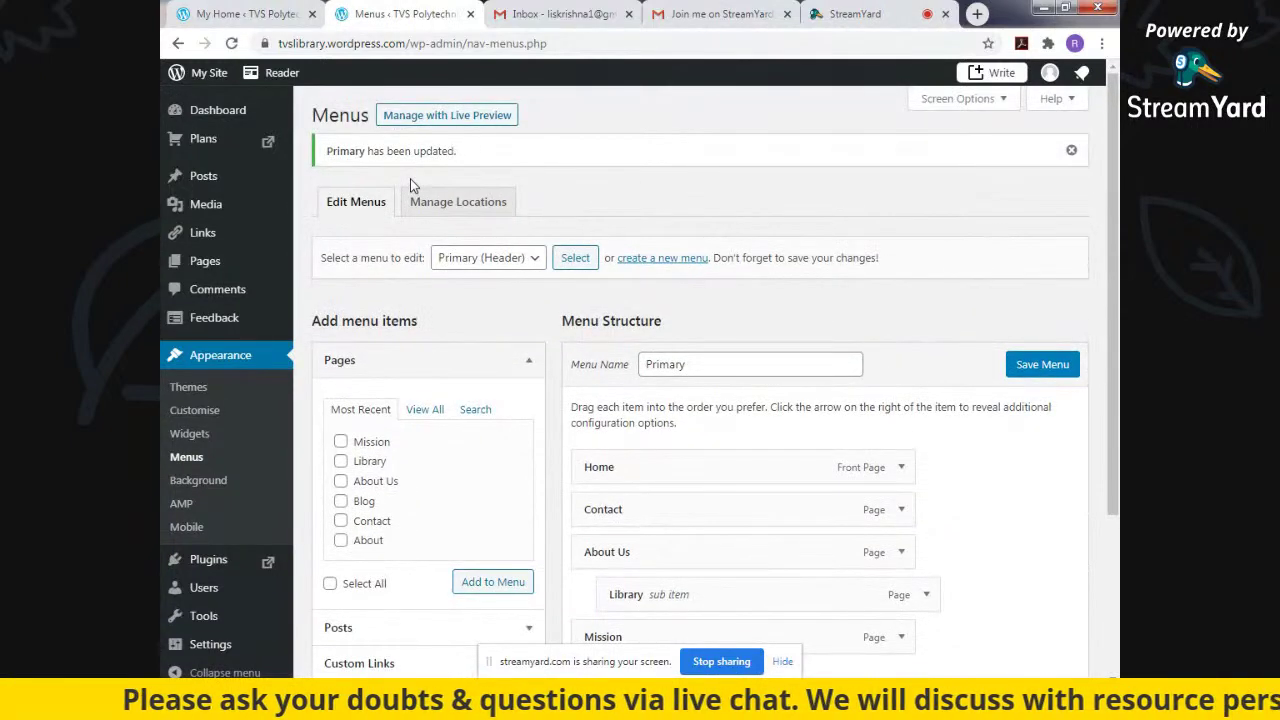
pyautogui.hotkey('alt', 'Tab')
# Load tvslibrary.wordpress.com, confirm Library shows in the About Us dropdown, and return to the menu editor.
pyautogui.click(612, 44)
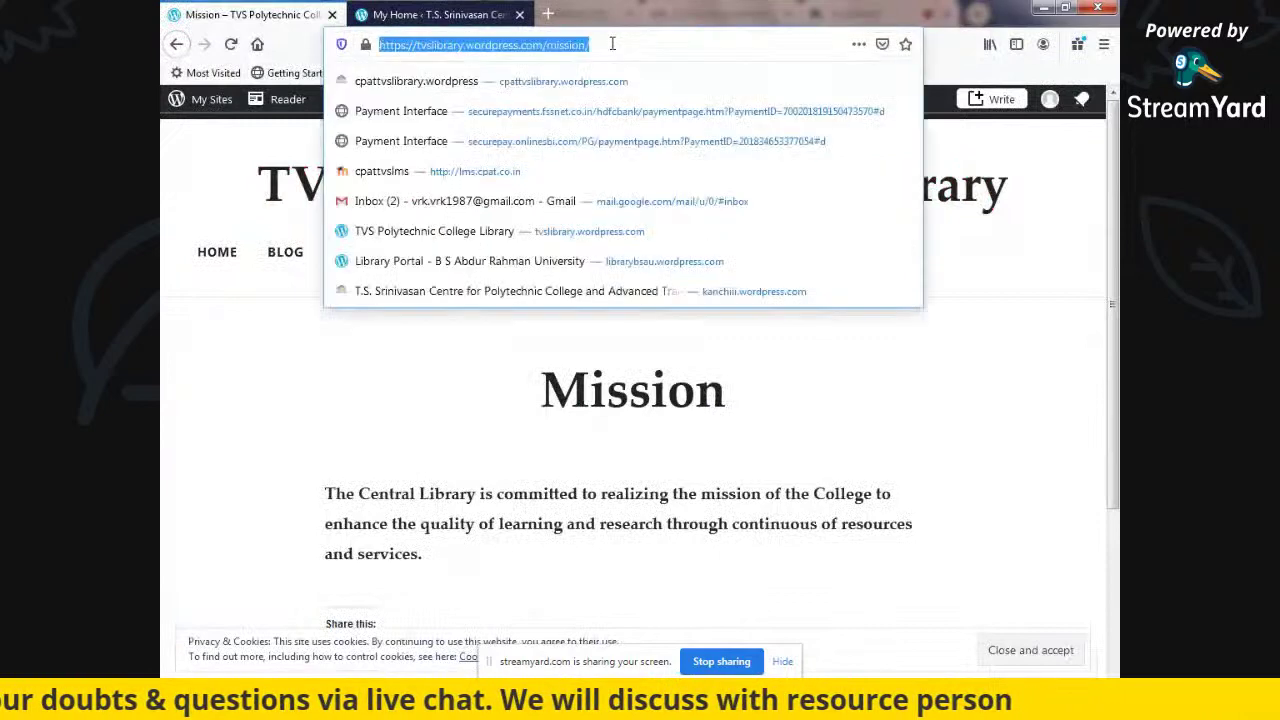
pyautogui.click(612, 44)
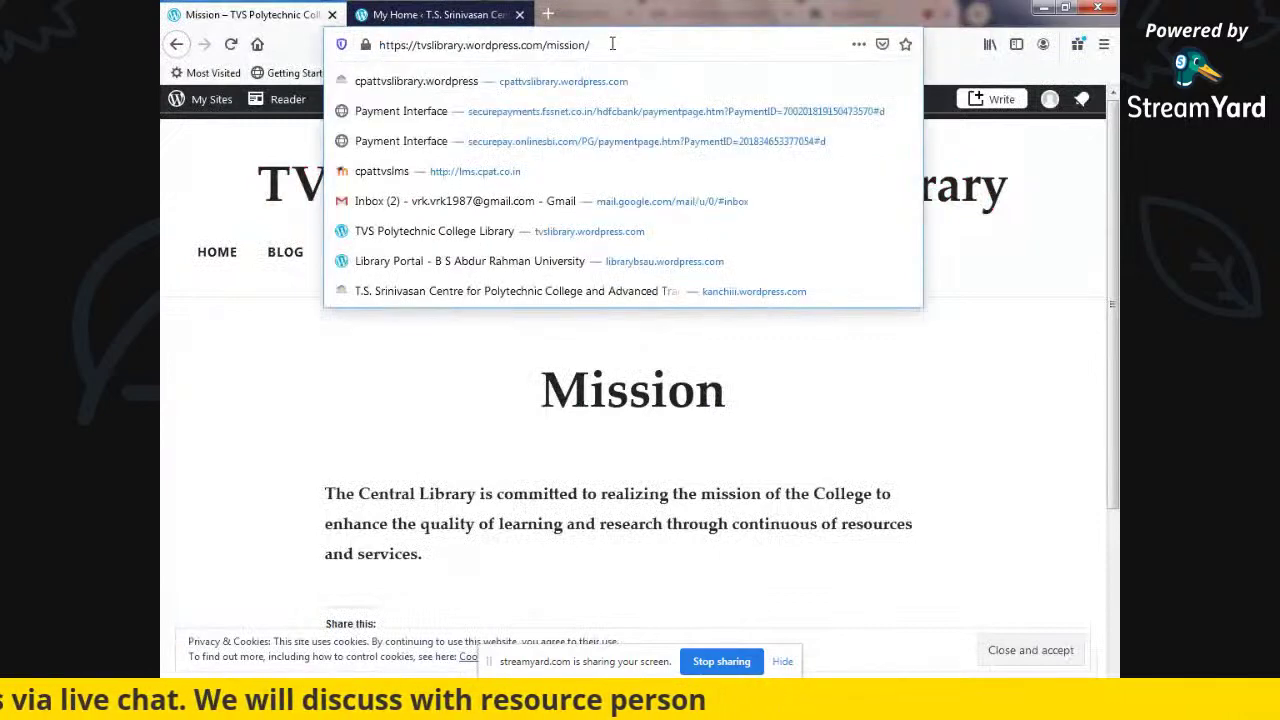
pyautogui.press('BackSpace')
pyautogui.press('BackSpace')
pyautogui.press('BackSpace')
pyautogui.press('BackSpace')
pyautogui.press('BackSpace')
pyautogui.press('BackSpace')
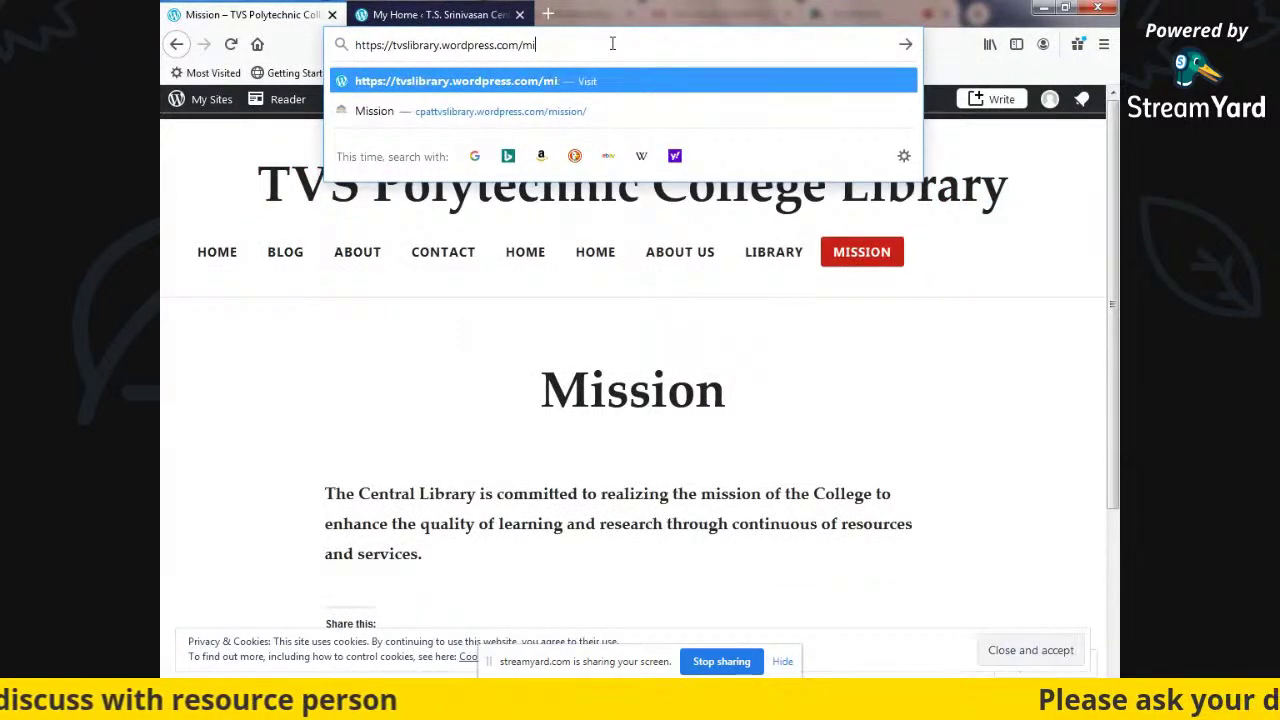
pyautogui.press('BackSpace')
pyautogui.press('BackSpace')
pyautogui.press('Return')
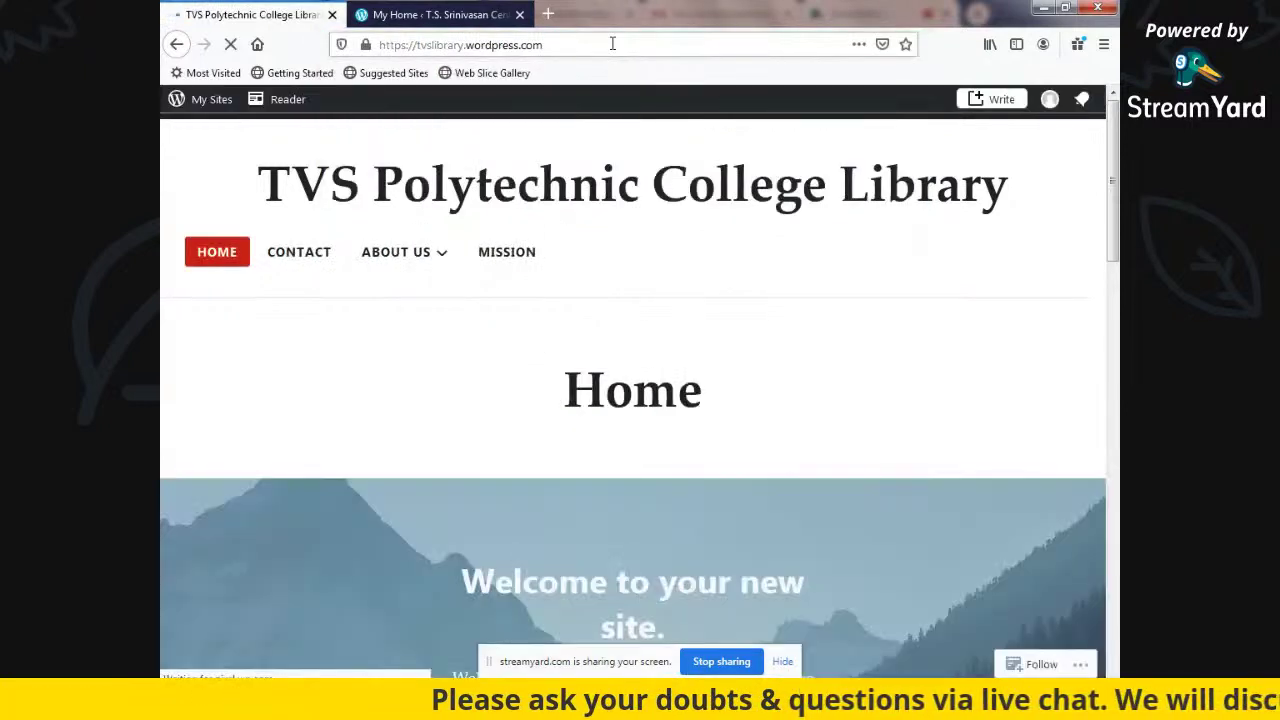
pyautogui.click(227, 264)
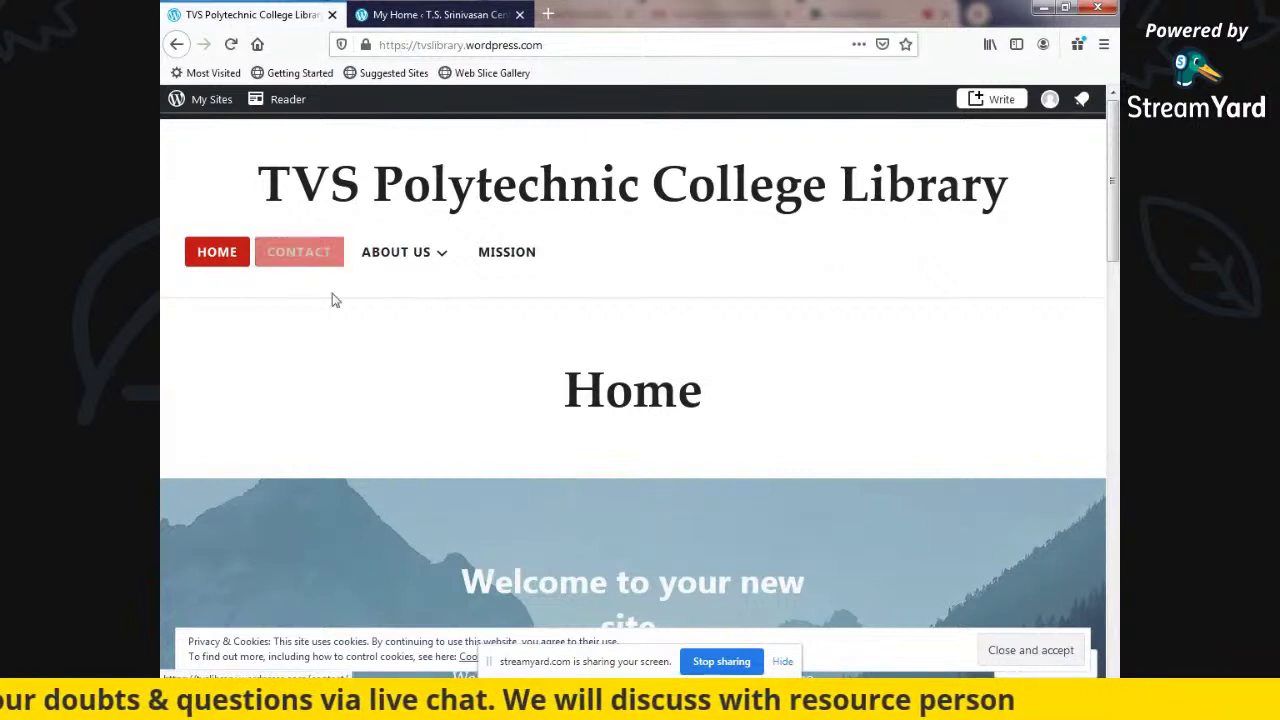
pyautogui.moveTo(415, 270)
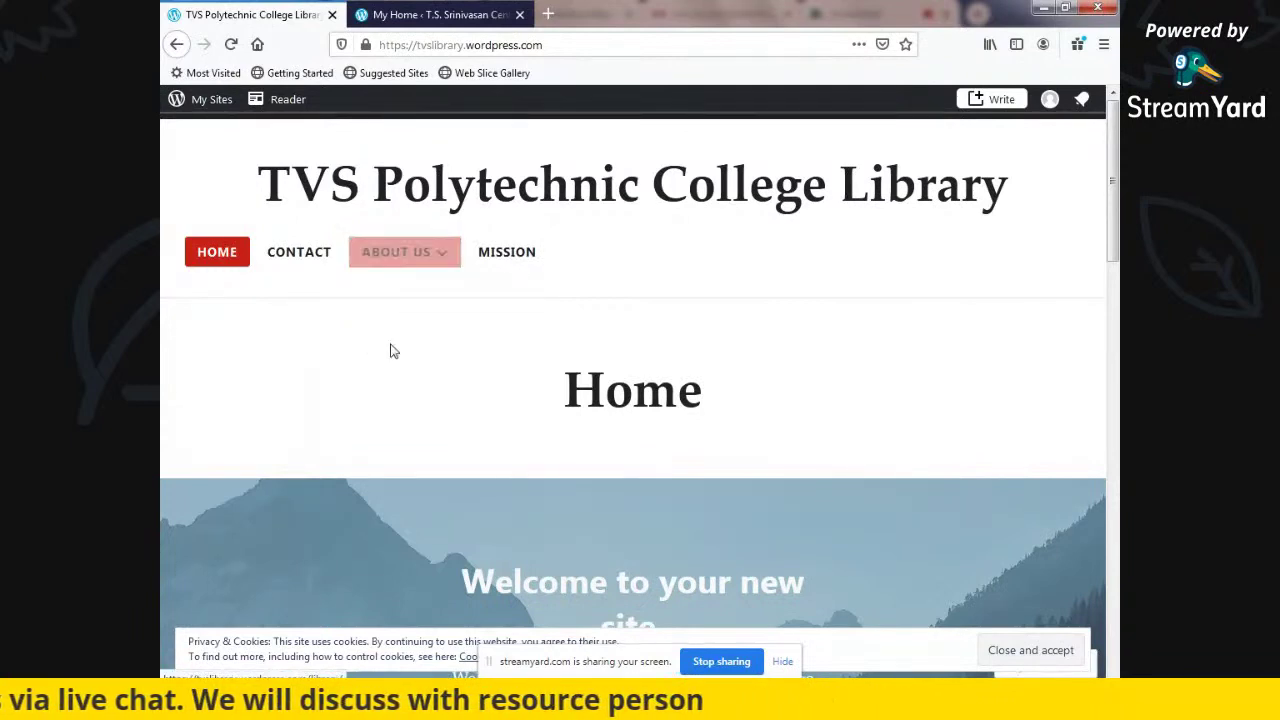
pyautogui.hotkey('alt', 'Tab')
pyautogui.scroll(-3, 420, 350)
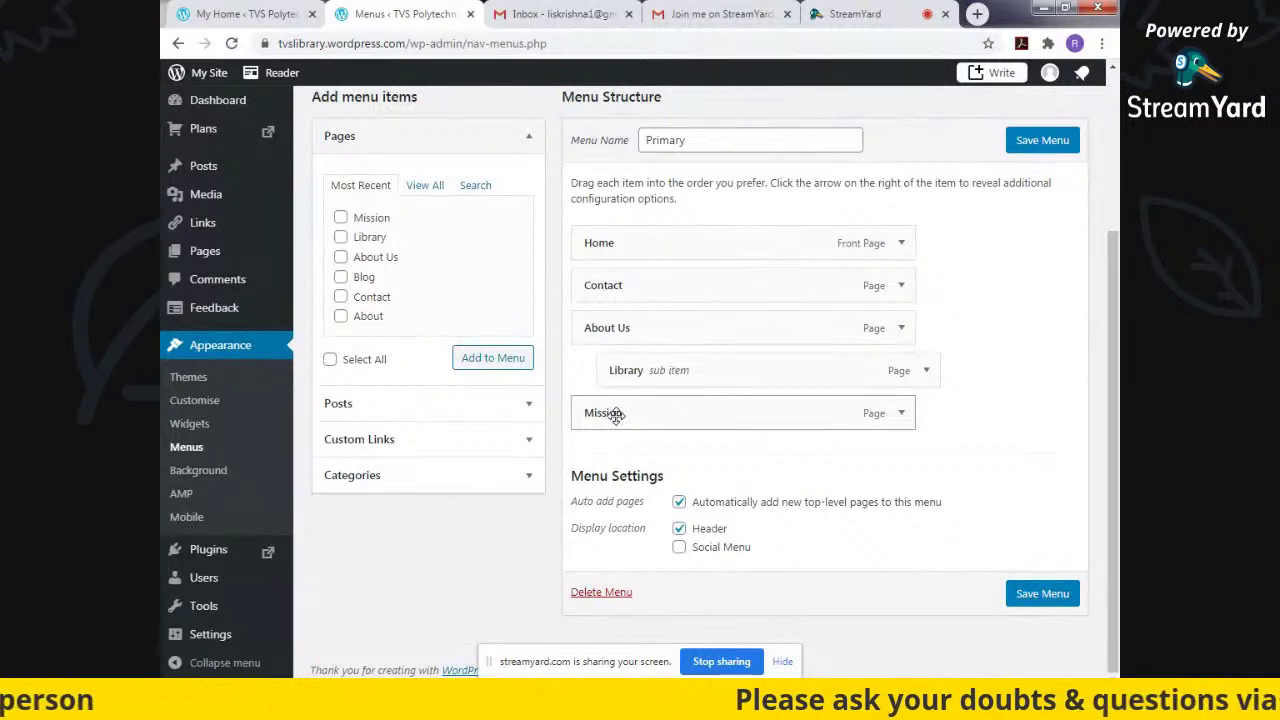
# Make Mission a sub item beneath Library and save the Primary menu.
pyautogui.moveTo(617, 415); pyautogui.dragTo(705, 452)
pyautogui.scroll(-1, 700, 490)
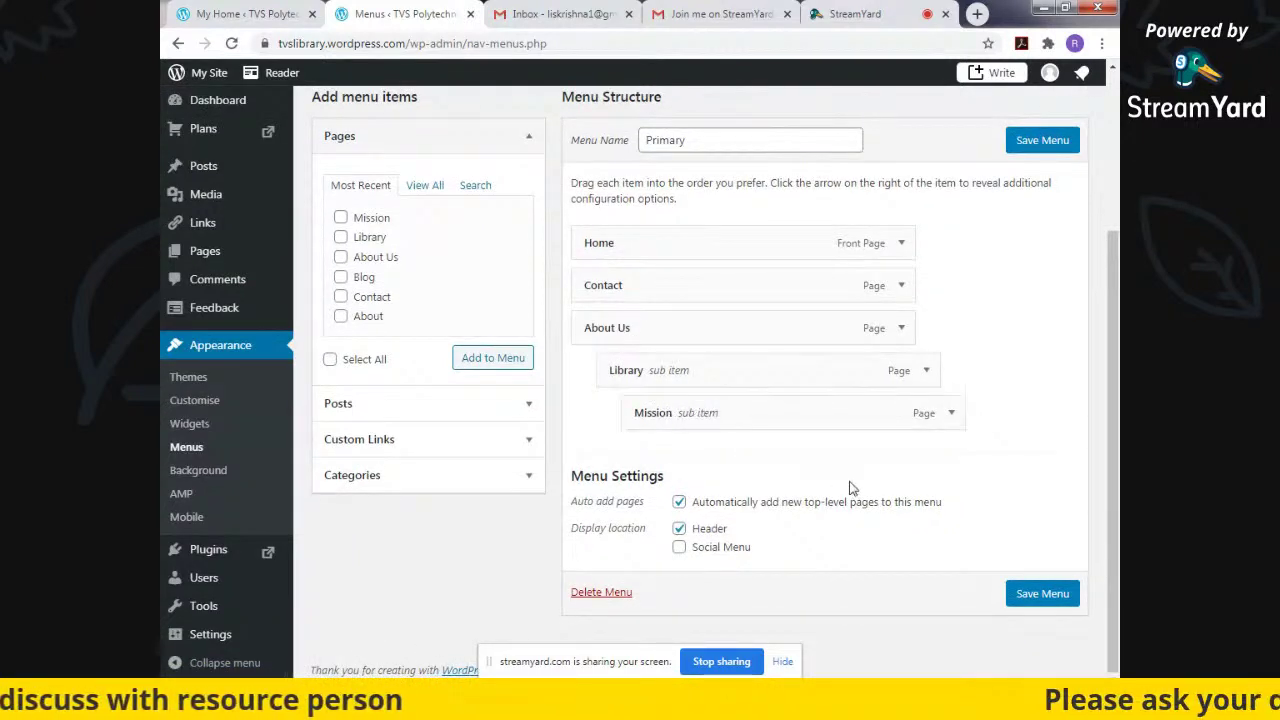
pyautogui.click(1036, 600)
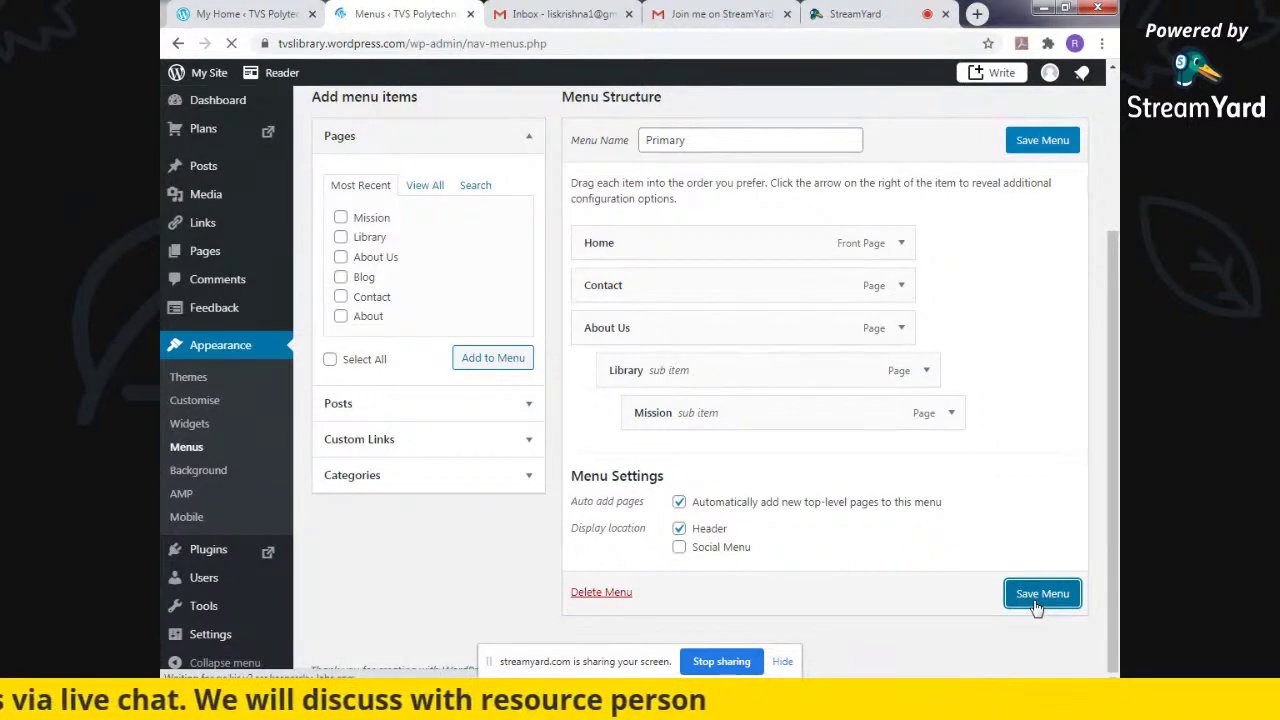
pyautogui.hotkey('alt', 'Tab')
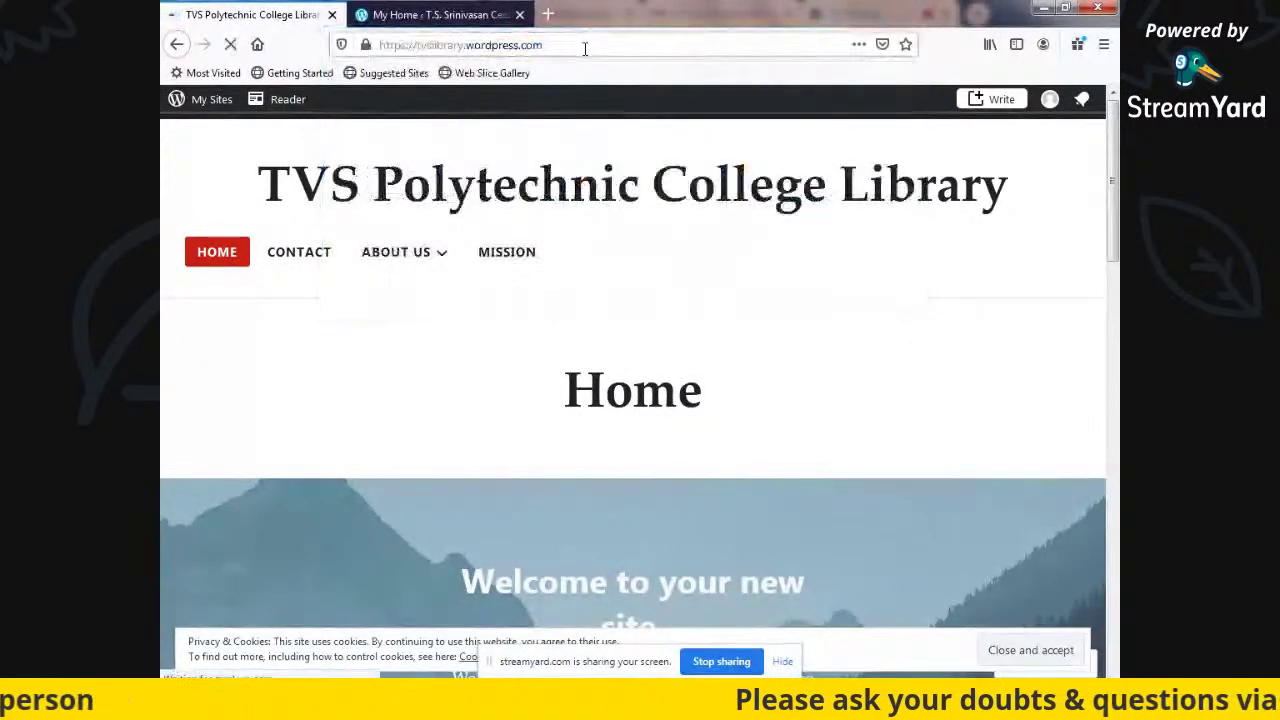
pyautogui.press('F5')
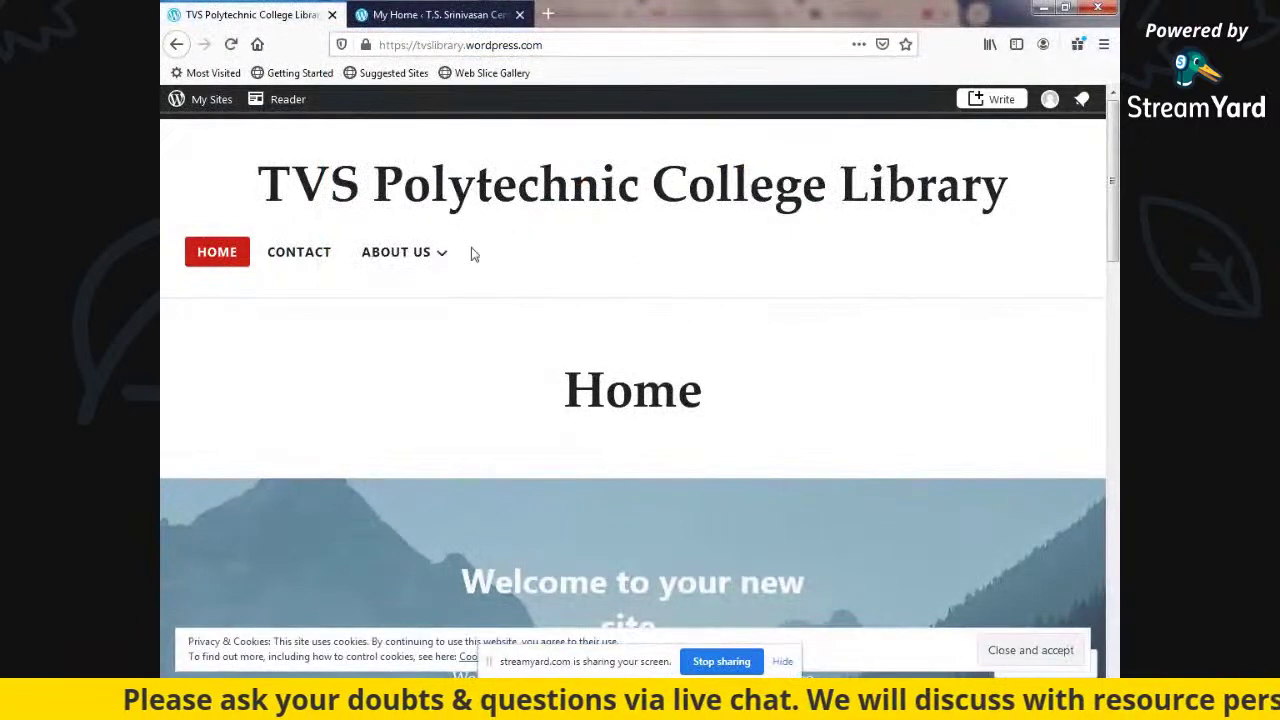
pyautogui.moveTo(510, 306)
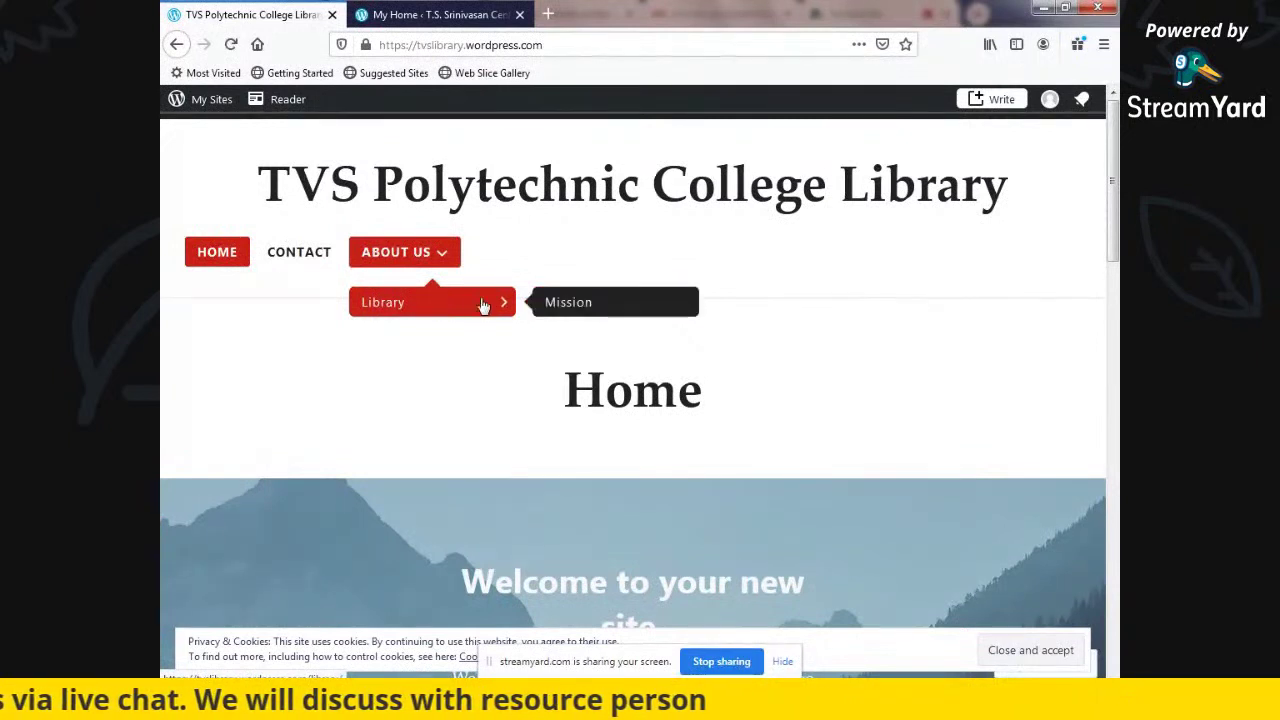
pyautogui.click(578, 308)
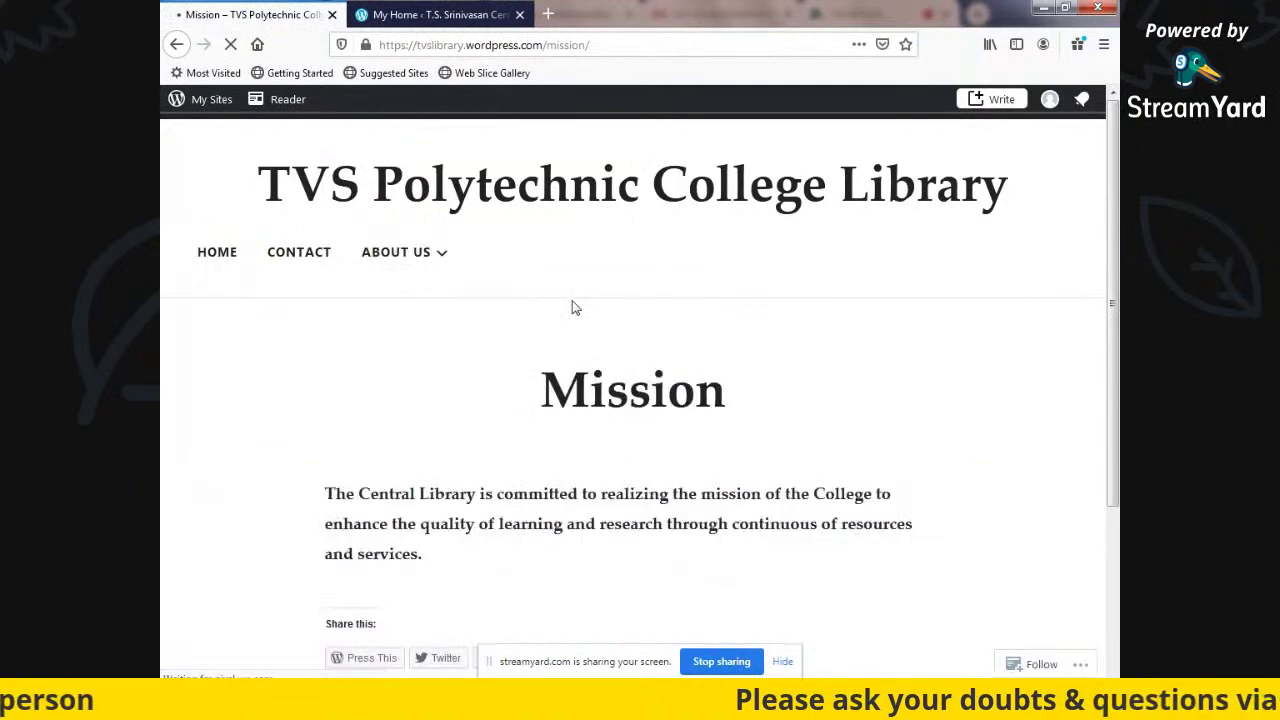
pyautogui.scroll(-1, 545, 350)
pyautogui.moveTo(455, 232)
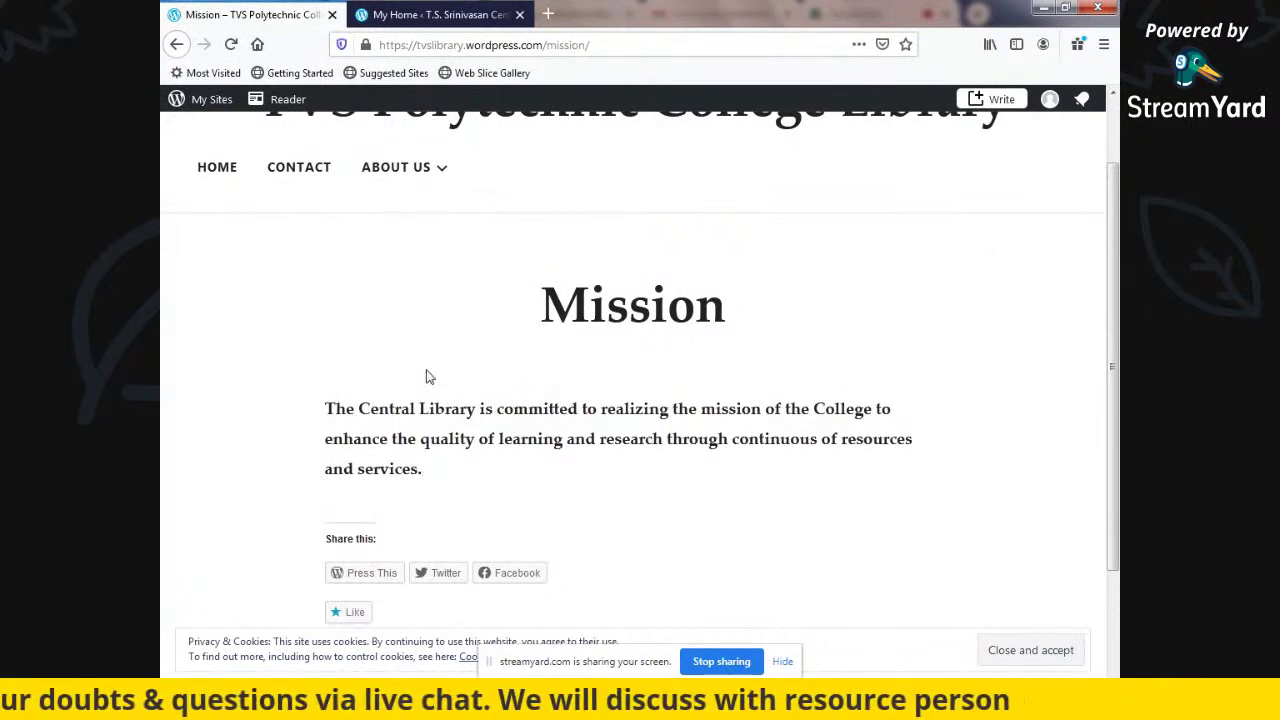
pyautogui.scroll(1, 426, 374)
pyautogui.moveTo(445, 320)
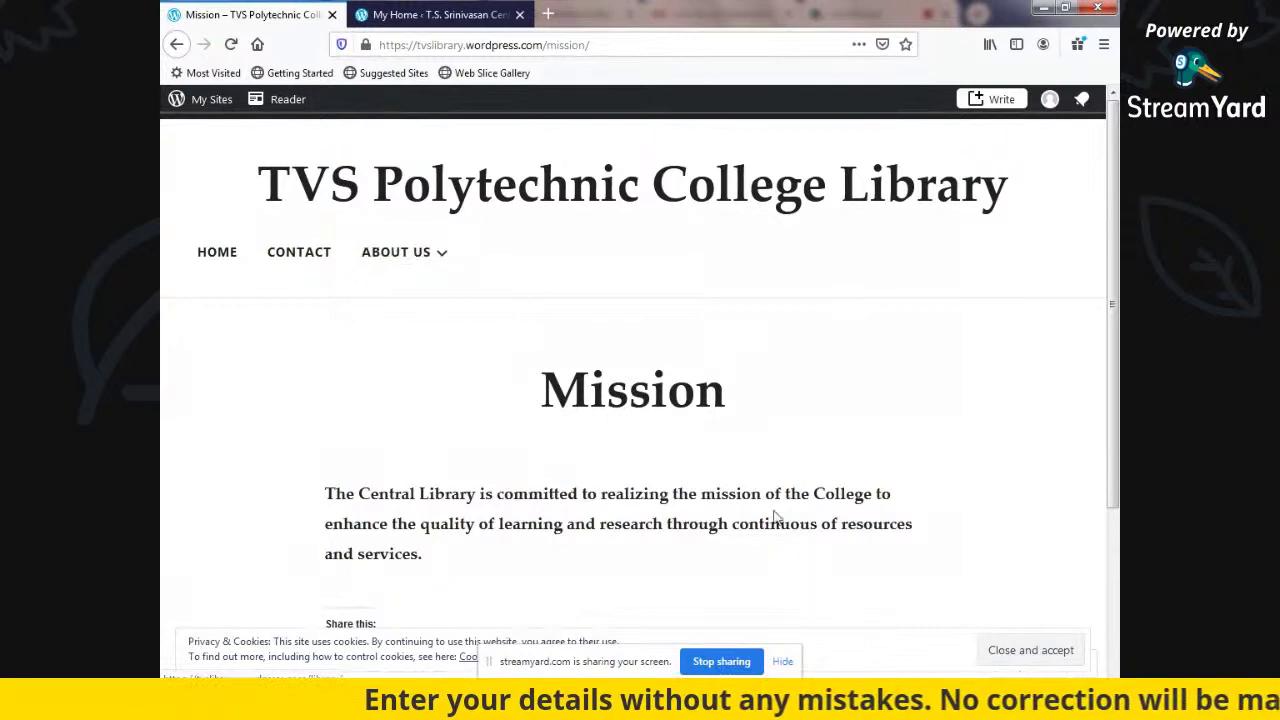
pyautogui.hotkey('alt', 'Tab')
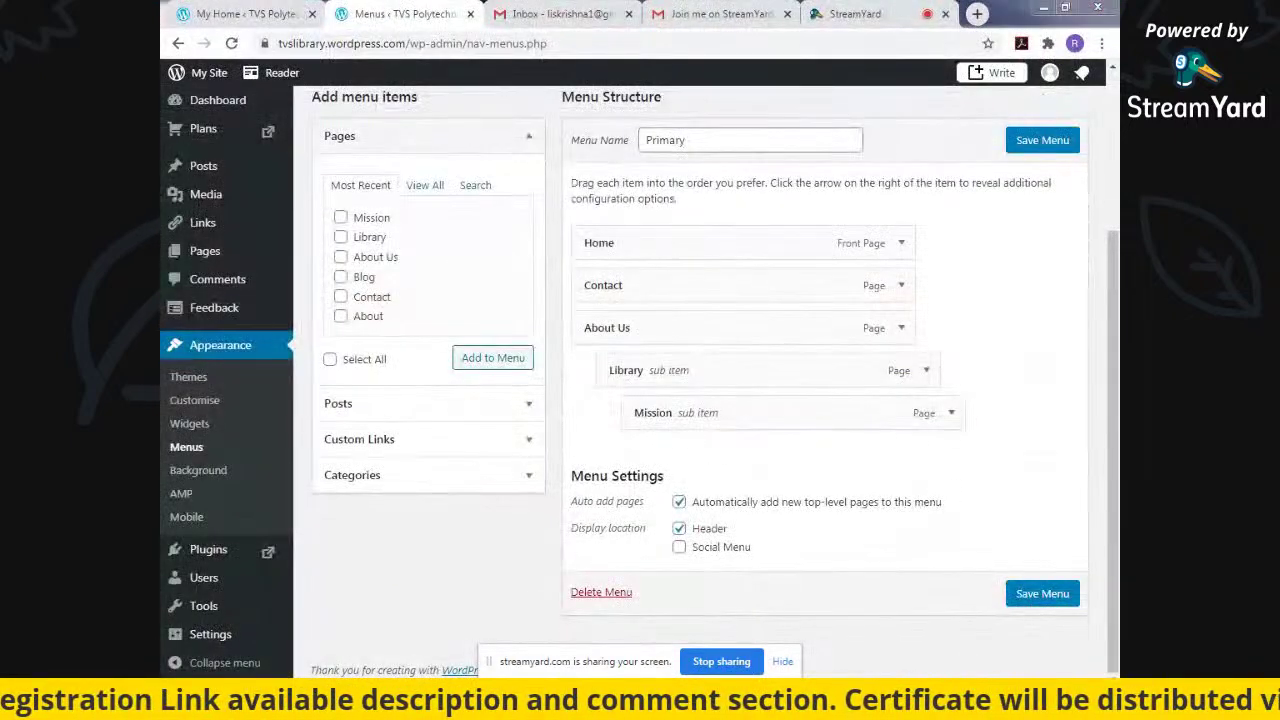
# Select the Working Hours heading in the About Library document, then return to the WordPress Menus page.
pyautogui.hotkey('alt', 'Tab')
pyautogui.scroll(-3, 337, 381)
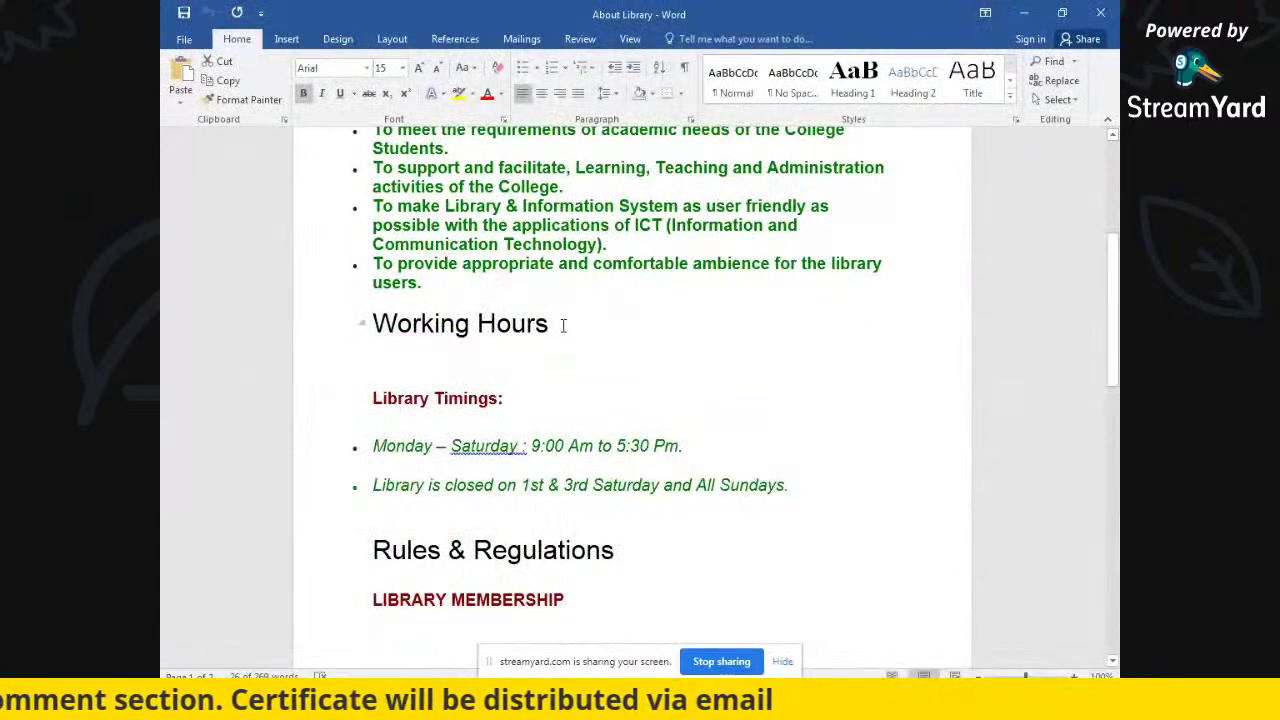
pyautogui.moveTo(555, 323); pyautogui.dragTo(370, 325)
pyautogui.hotkey('ctrl', 'c')
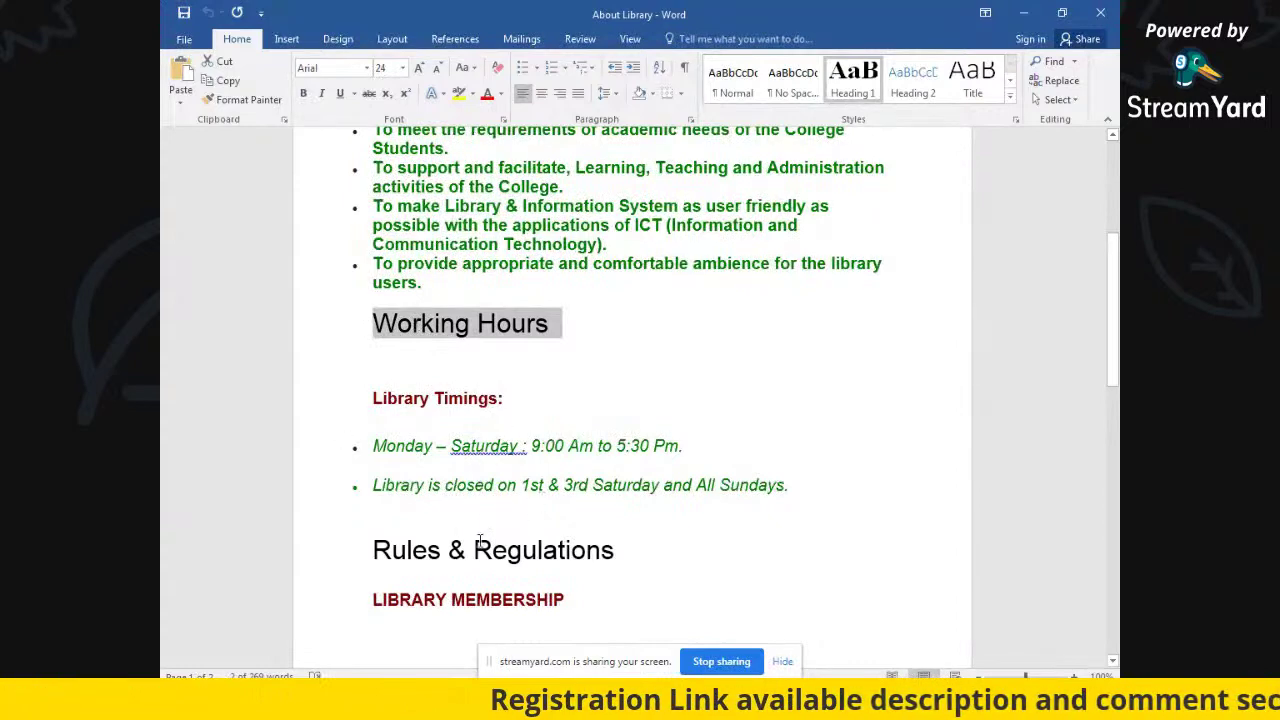
pyautogui.click(390, 702)
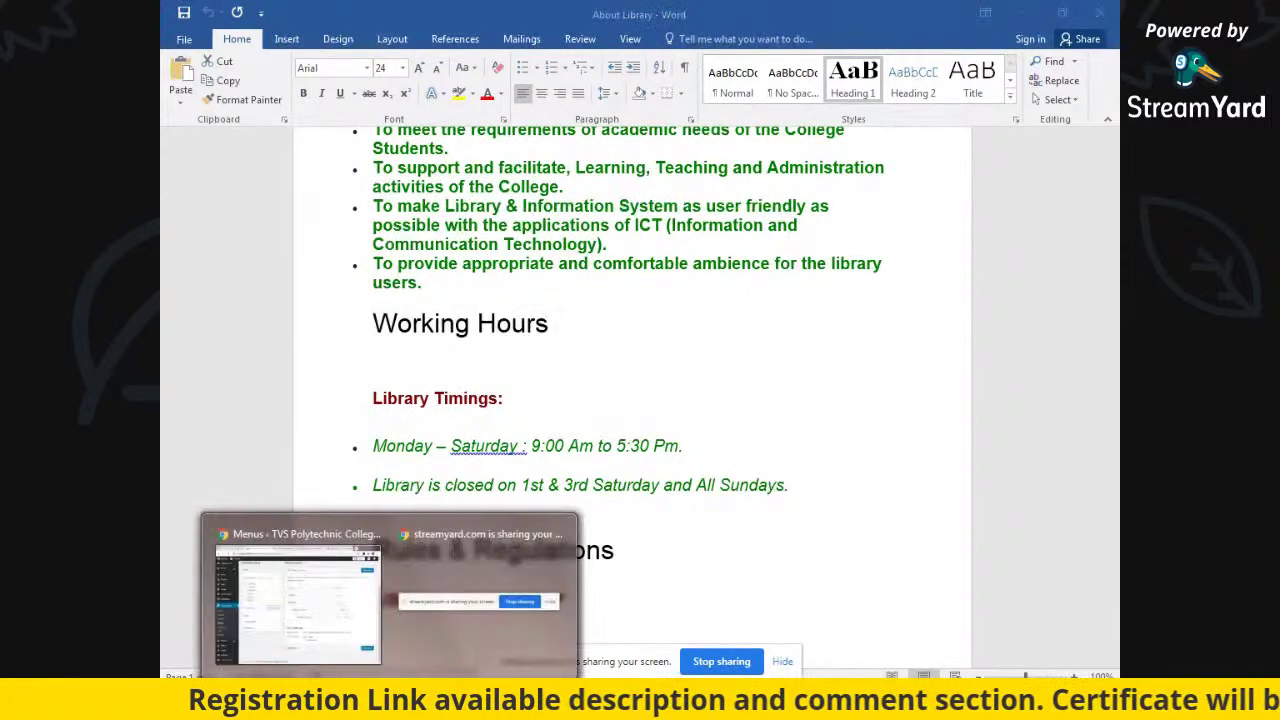
pyautogui.click(352, 608)
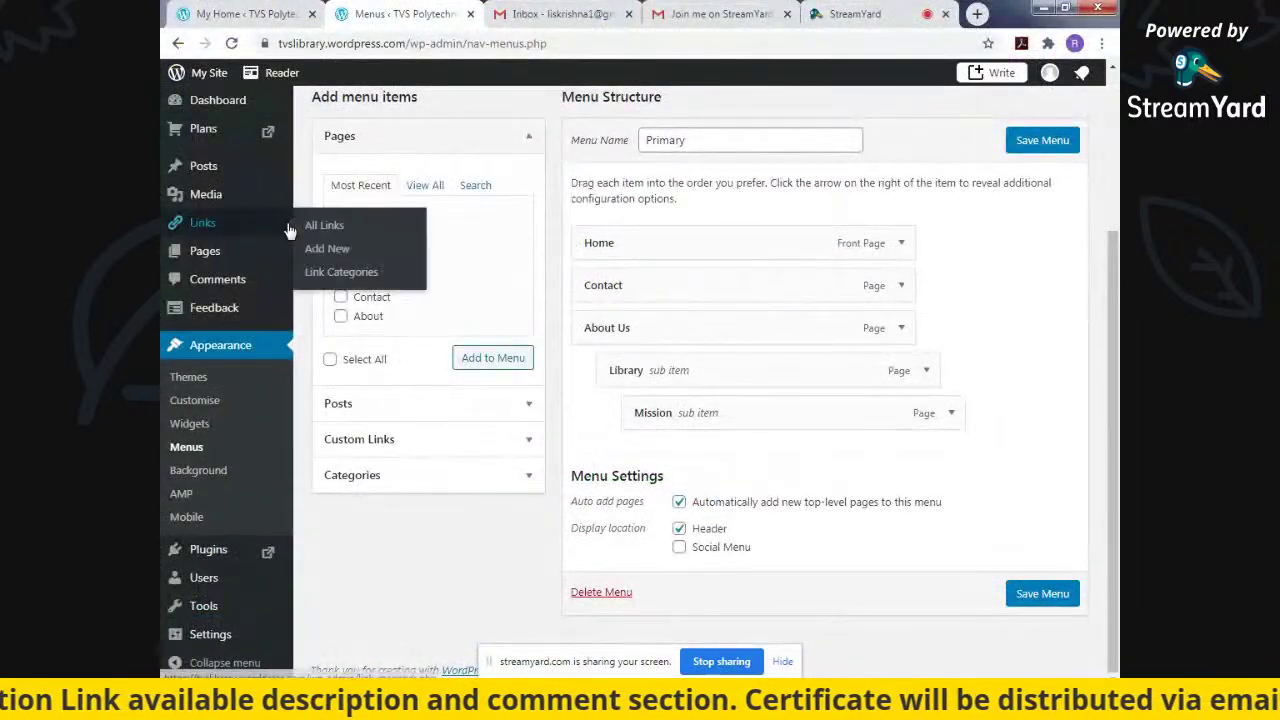
# Create a blank page titled Working Hours, then select the two library timing lines in Word.
pyautogui.scroll(3, 288, 230)
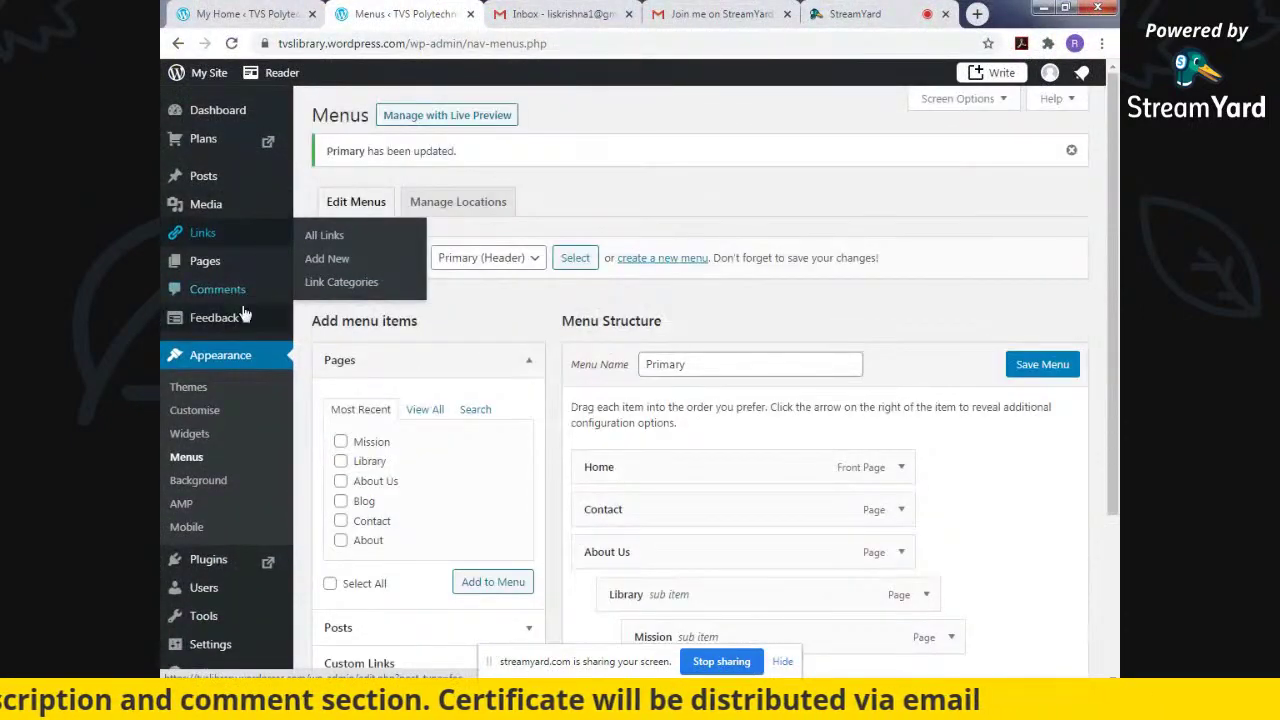
pyautogui.moveTo(223, 263)
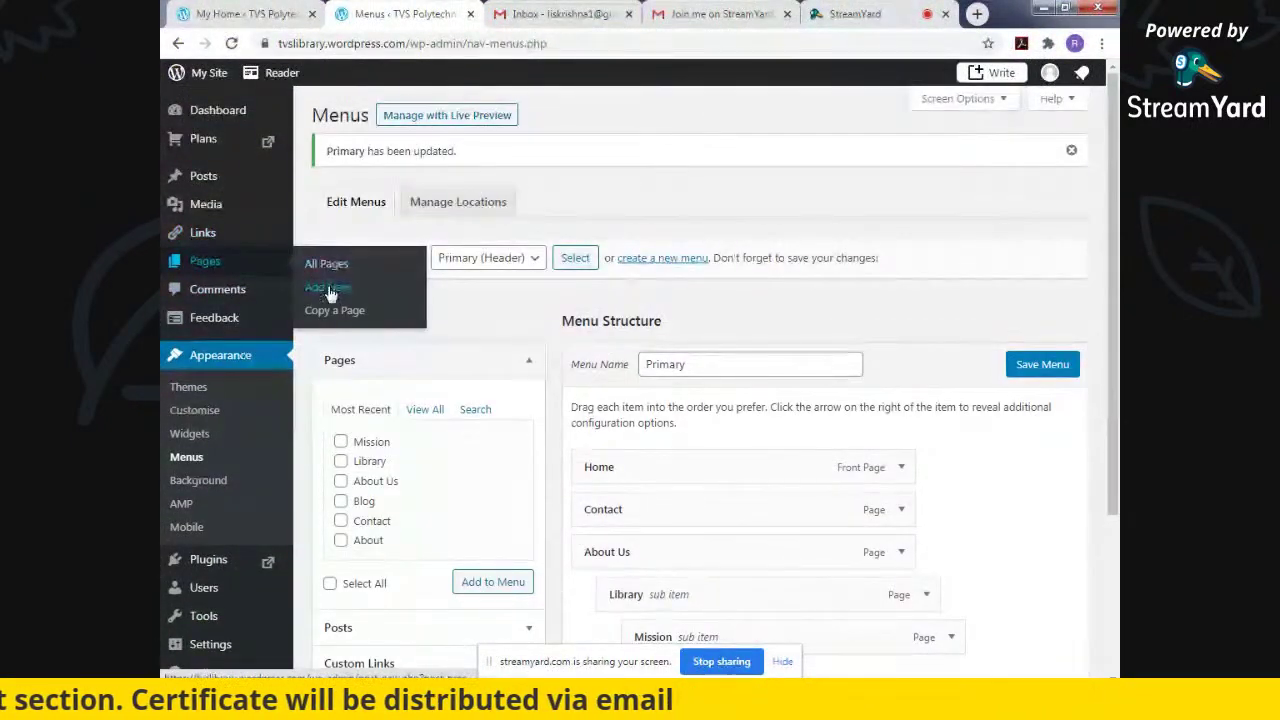
pyautogui.click(328, 288)
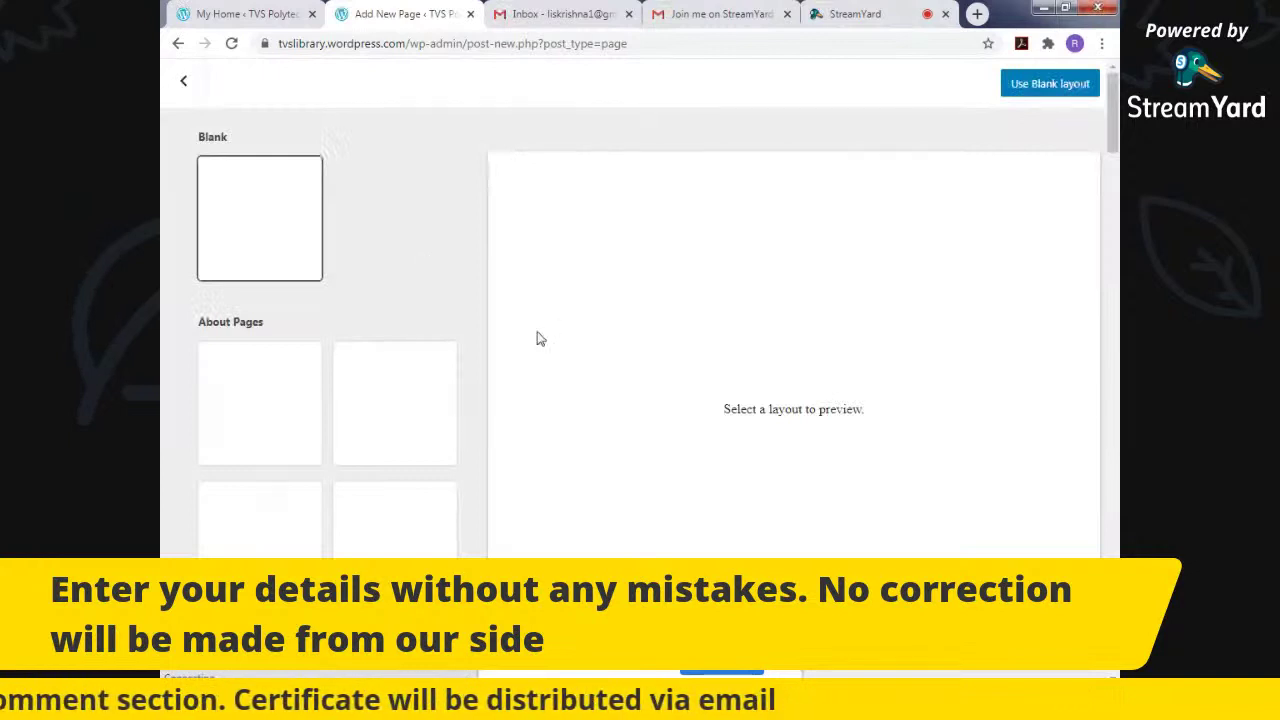
pyautogui.click(1043, 88)
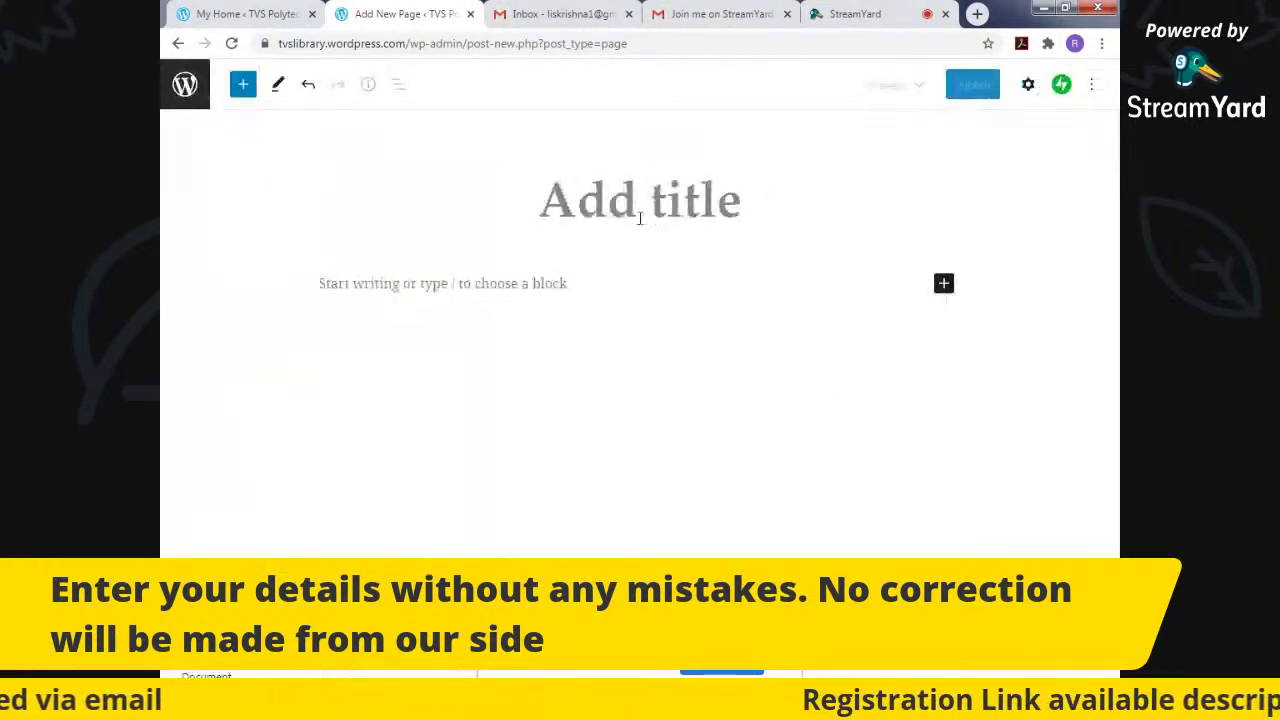
pyautogui.hotkey('ctrl', 'v')
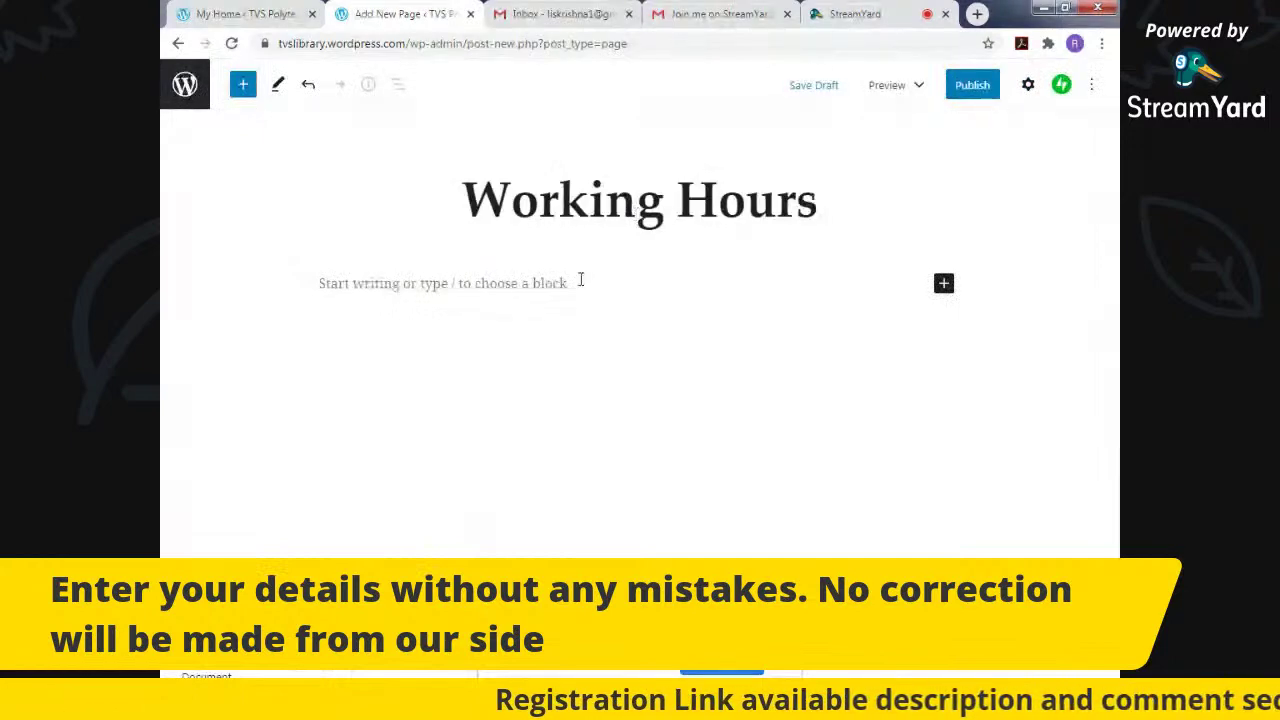
pyautogui.hotkey('alt', 'Tab')
pyautogui.moveTo(790, 485); pyautogui.dragTo(371, 447)
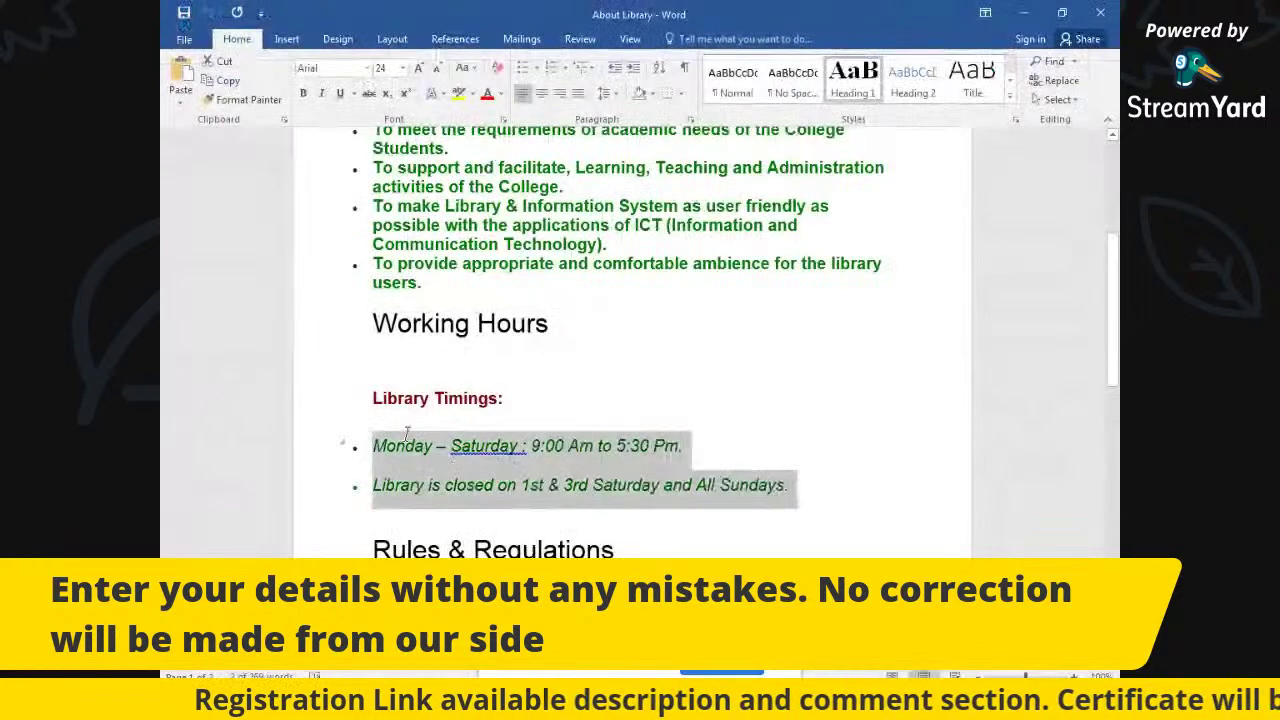
# Add a bulleted list block to Working Hours containing the pasted library timings.
pyautogui.hotkey('alt', 'Tab')
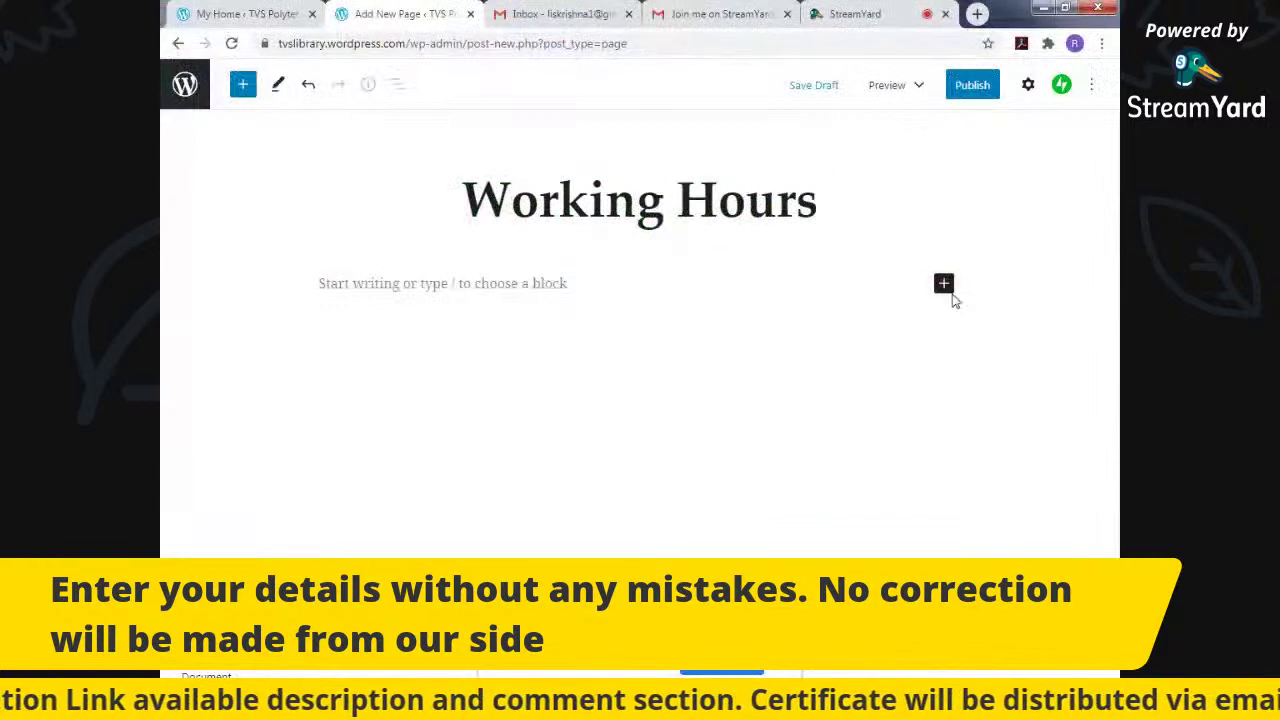
pyautogui.click(944, 285)
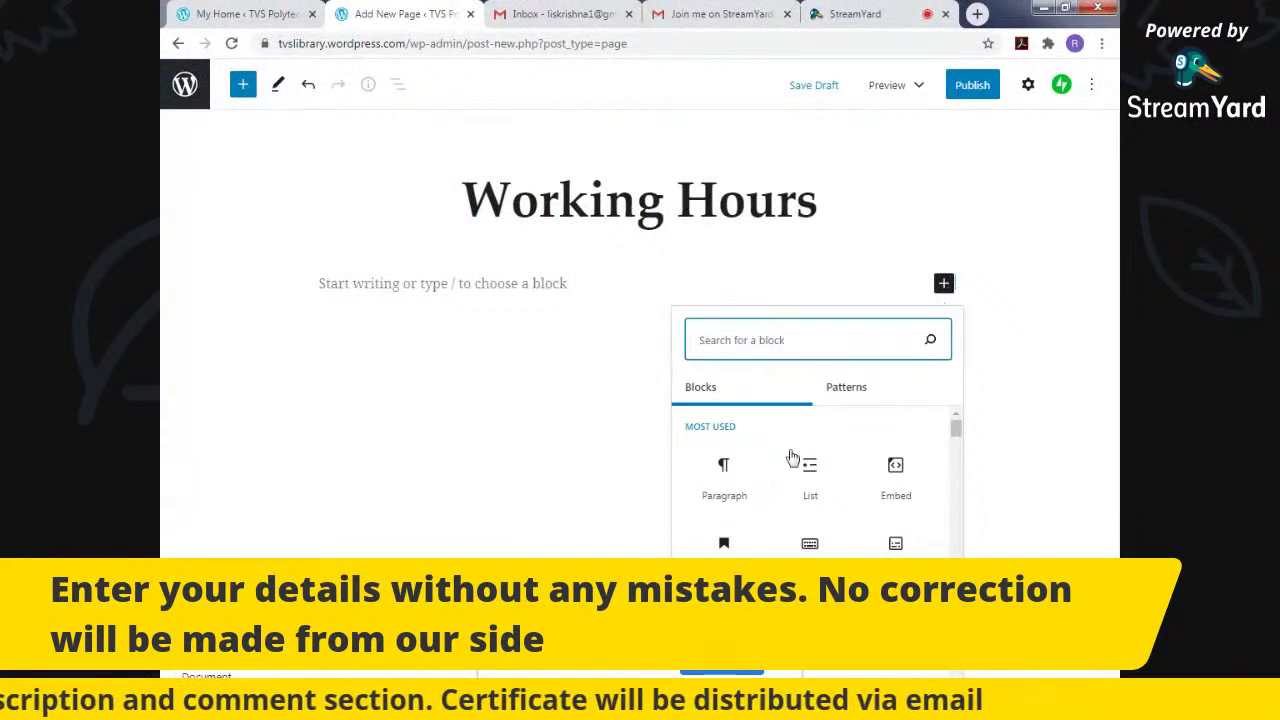
pyautogui.scroll(-1, 771, 484)
pyautogui.scroll(-5, 768, 483)
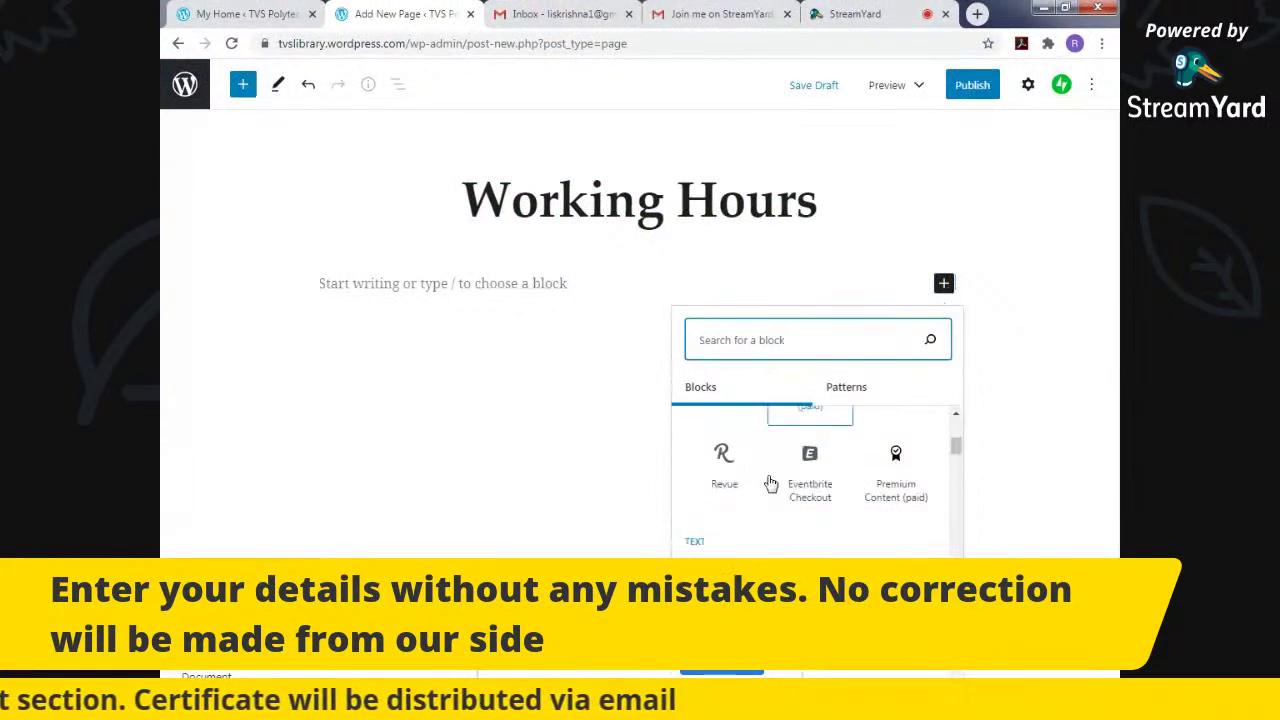
pyautogui.scroll(-1, 745, 540)
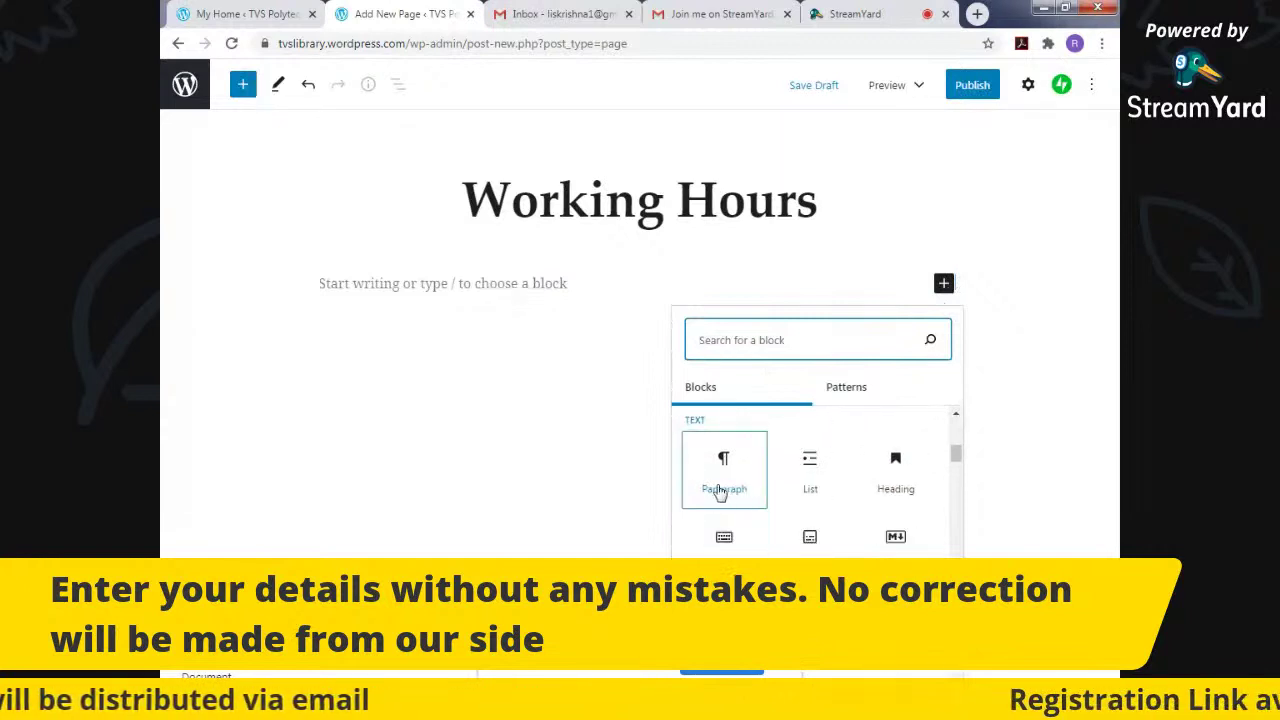
pyautogui.click(808, 482)
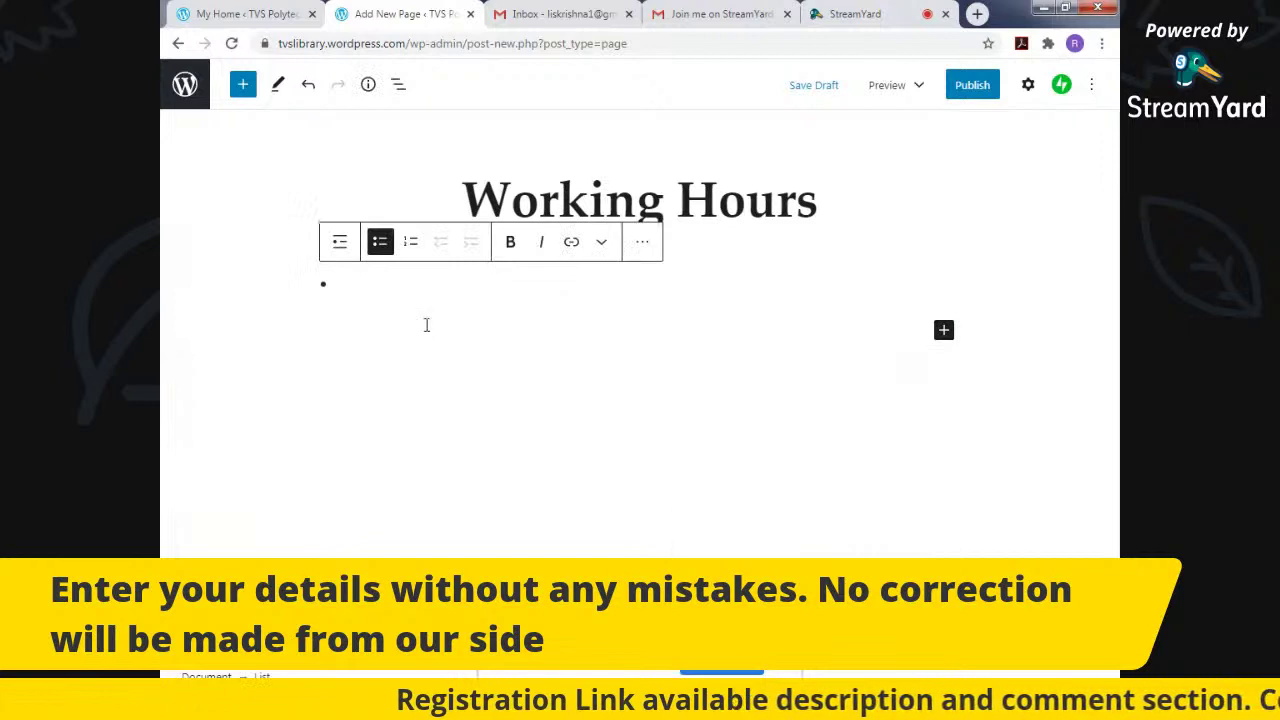
pyautogui.hotkey('ctrl', 'v')
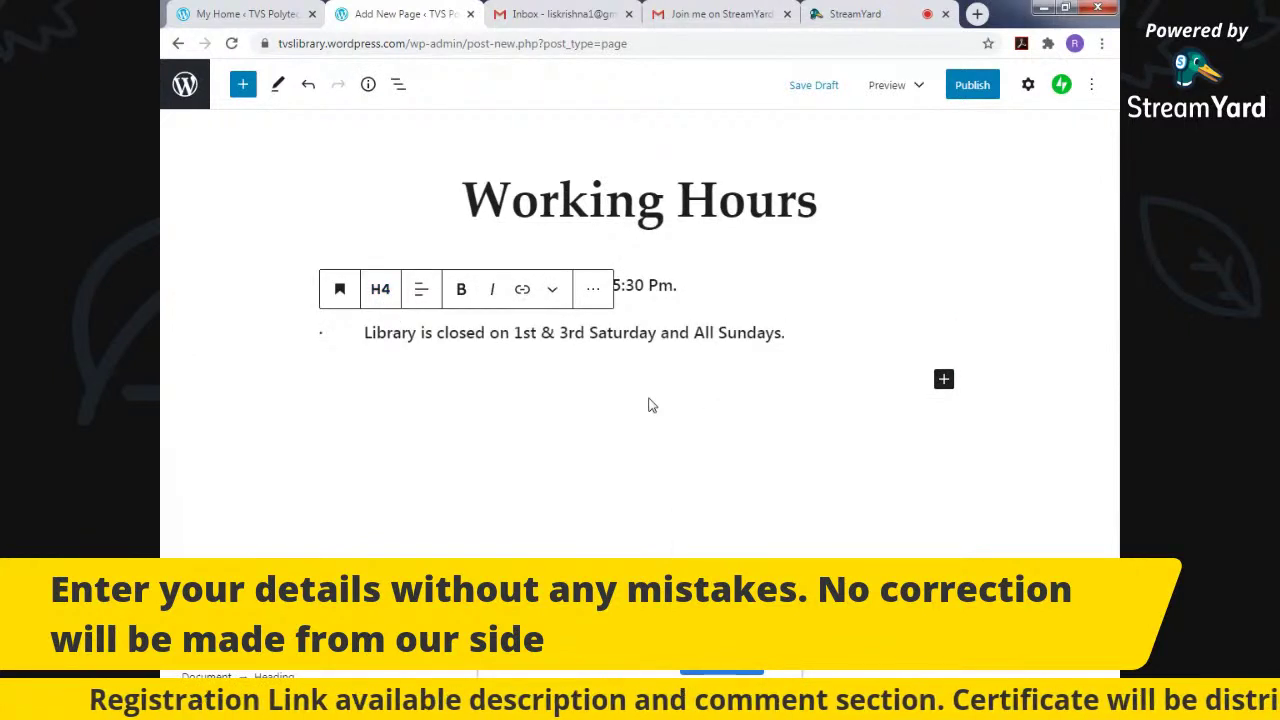
# Publish the Working Hours page and go back to the Word document.
pyautogui.click(975, 86)
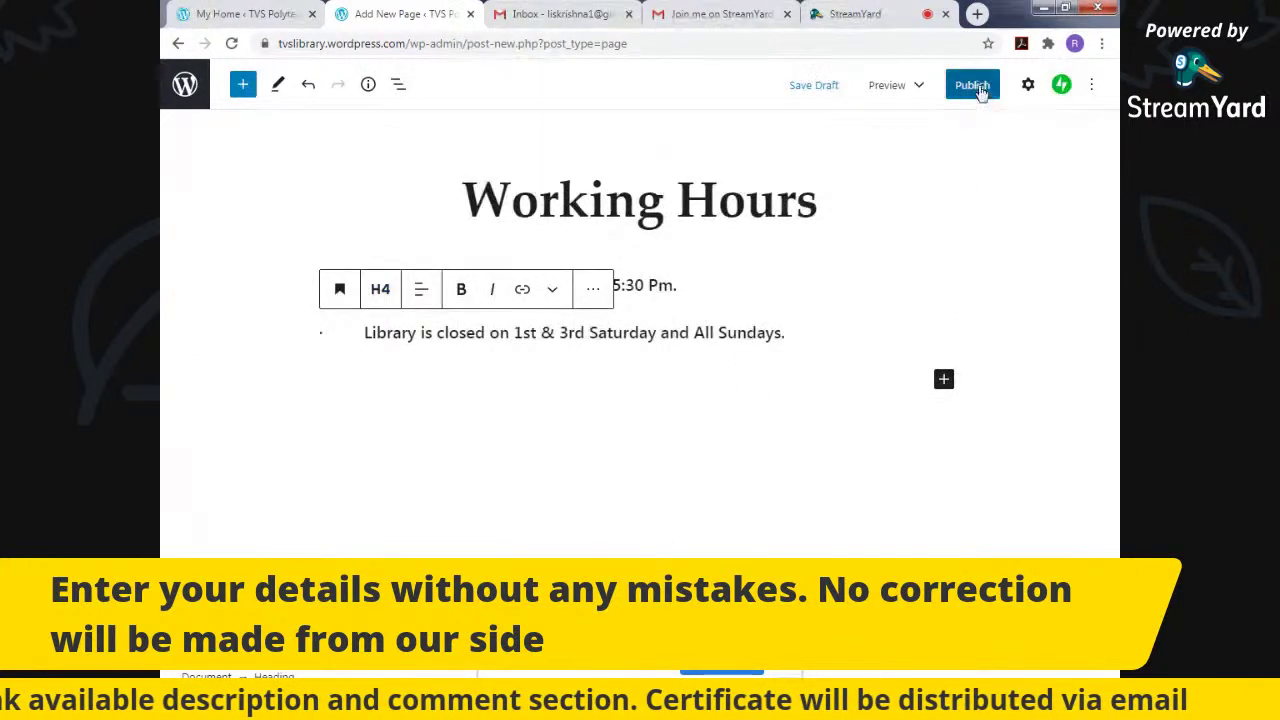
pyautogui.click(1000, 86)
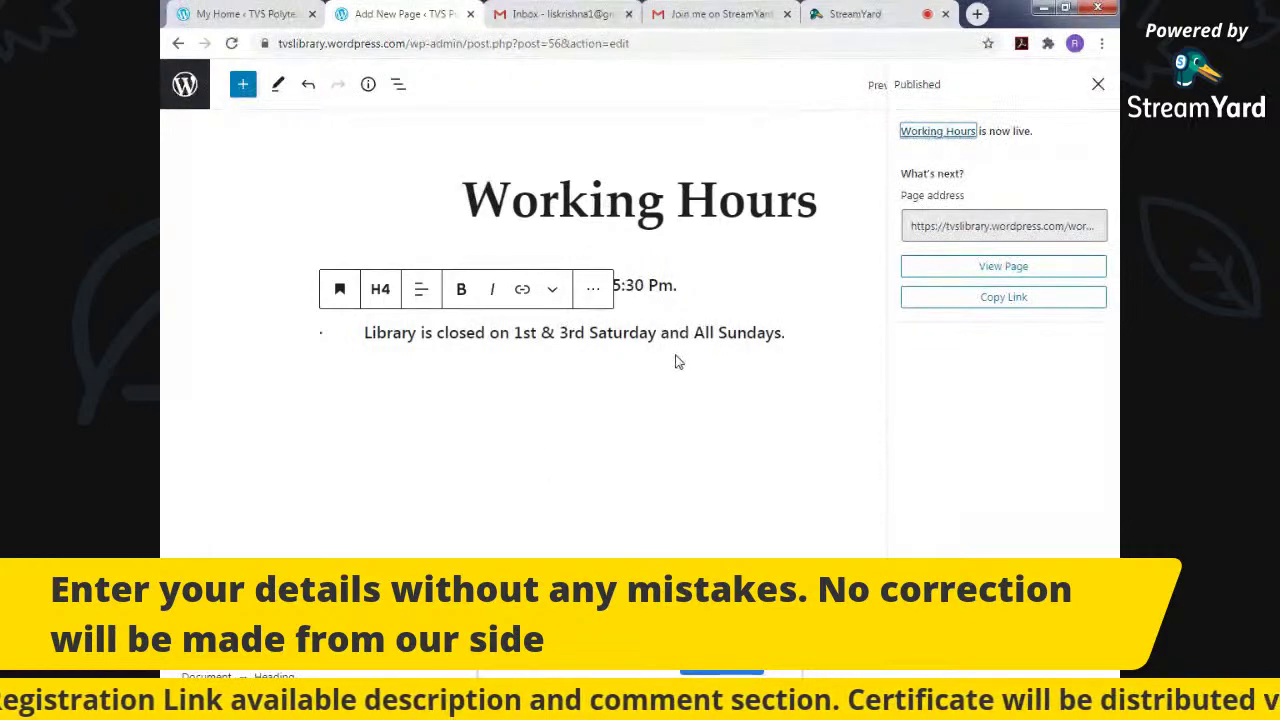
pyautogui.hotkey('alt', 'Tab')
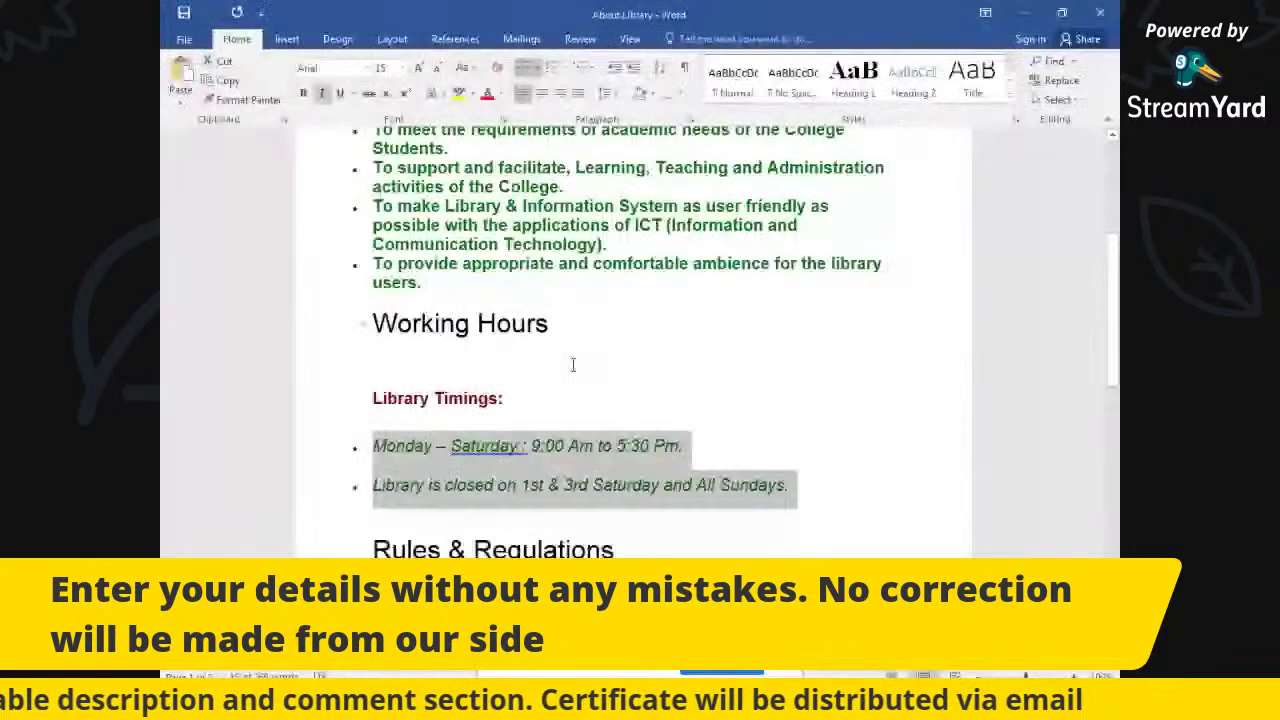
# Open tvslibrary.wordpress.com in Firefox and view the Working Hours page from its menu.
pyautogui.hotkey('alt', 'Tab')
pyautogui.click(622, 44)
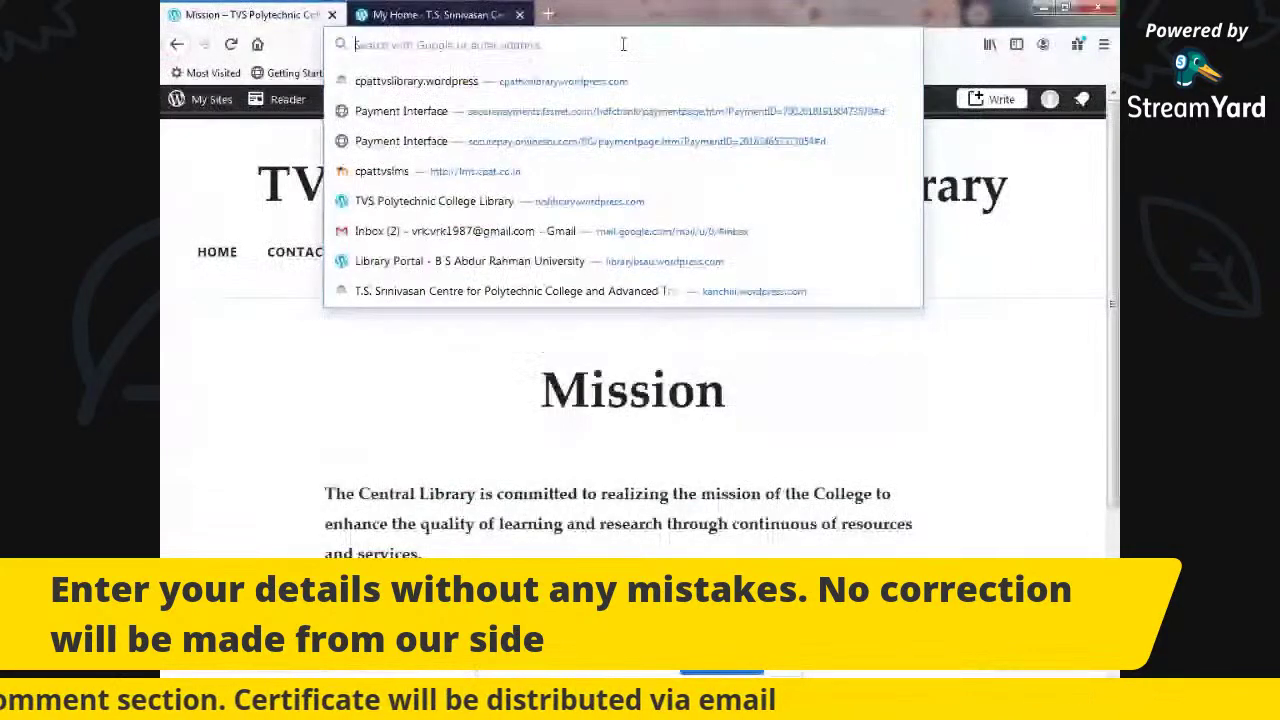
pyautogui.click(603, 80)
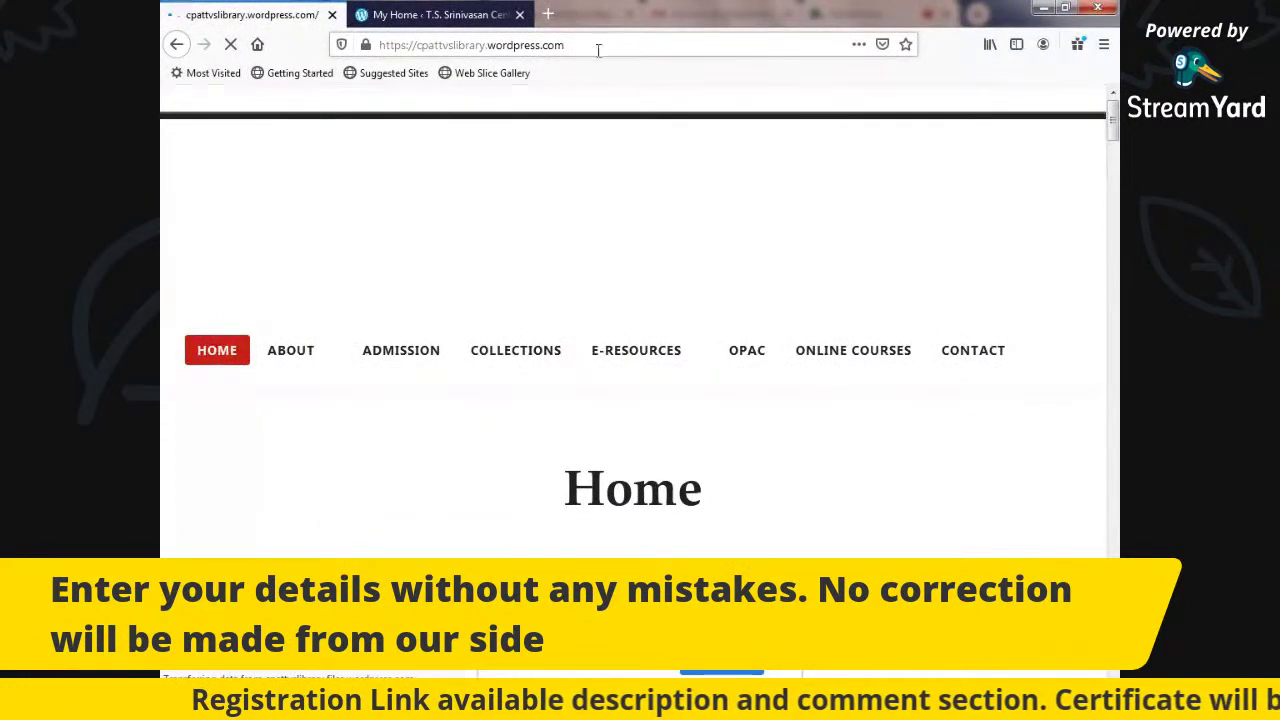
pyautogui.click(475, 50)
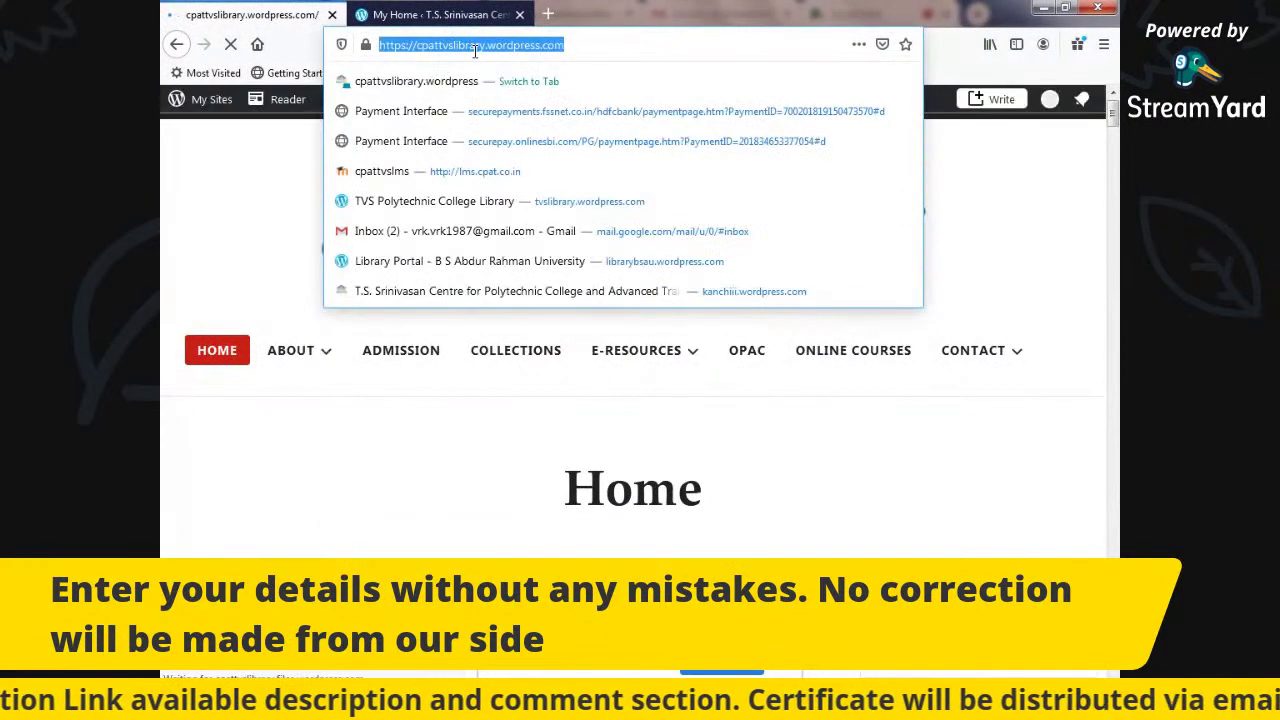
pyautogui.write('tvs')
pyautogui.press('Return')
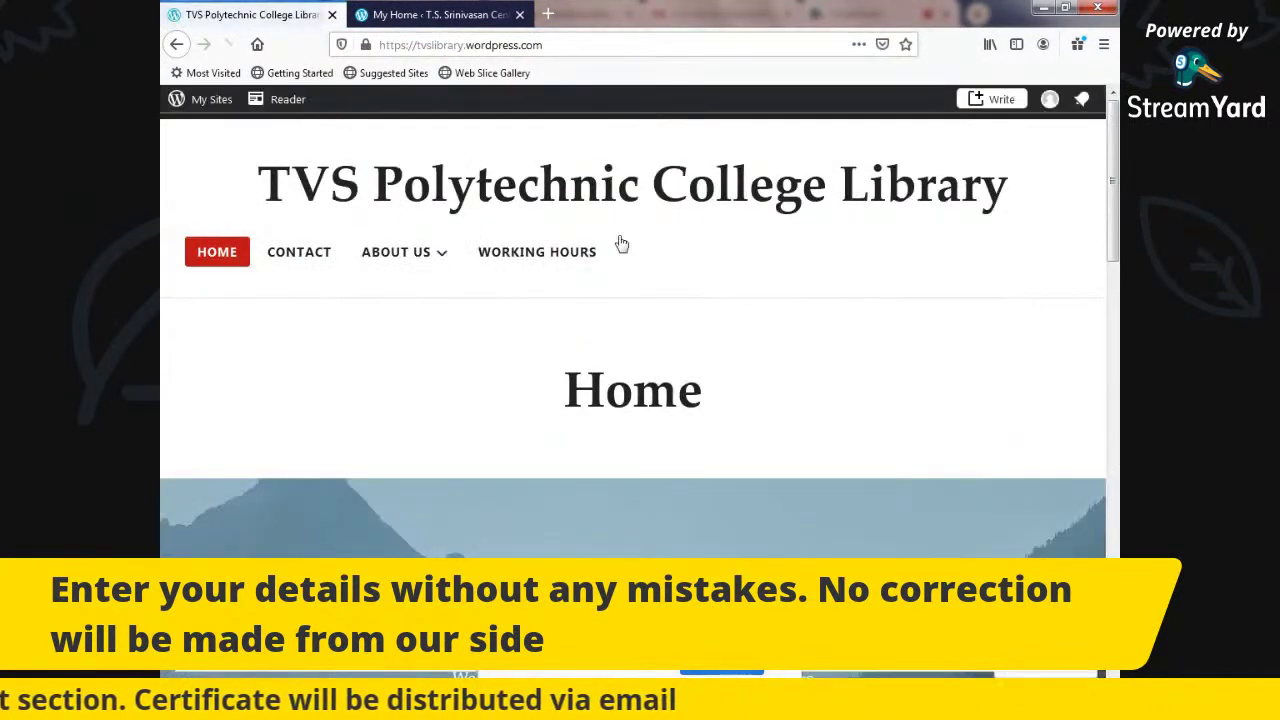
pyautogui.click(560, 260)
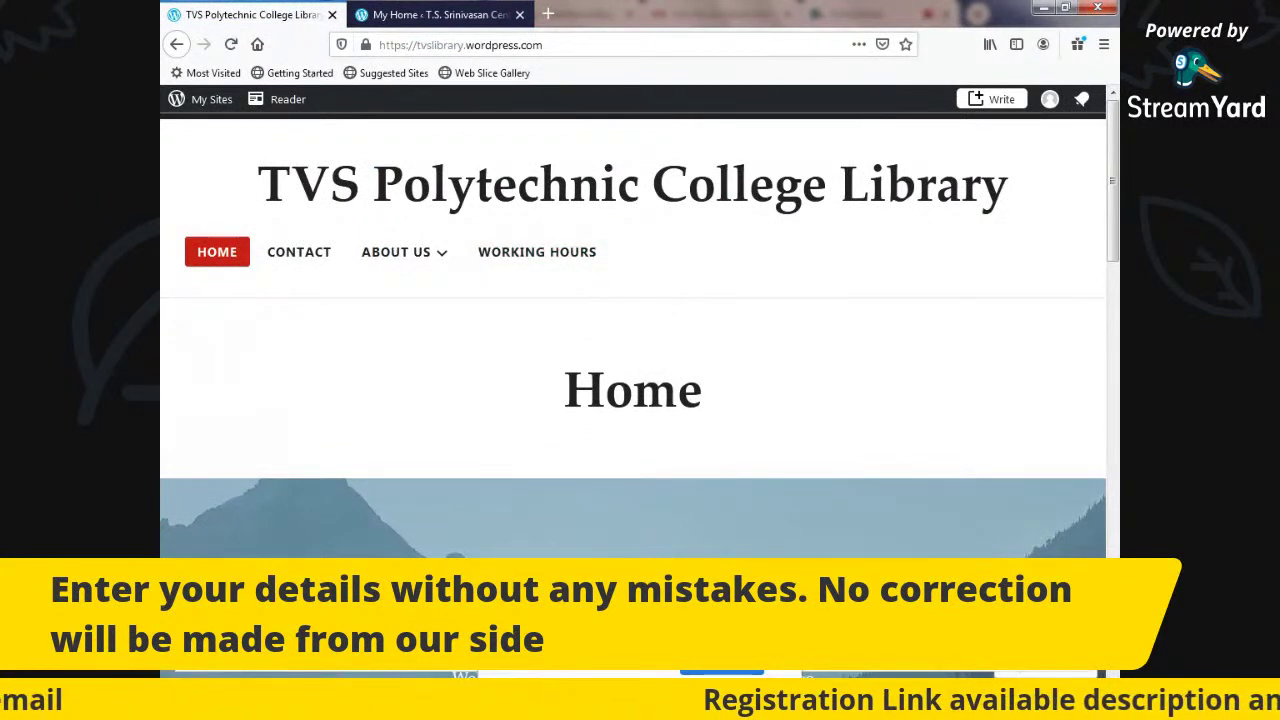
pyautogui.moveTo(390, 705)
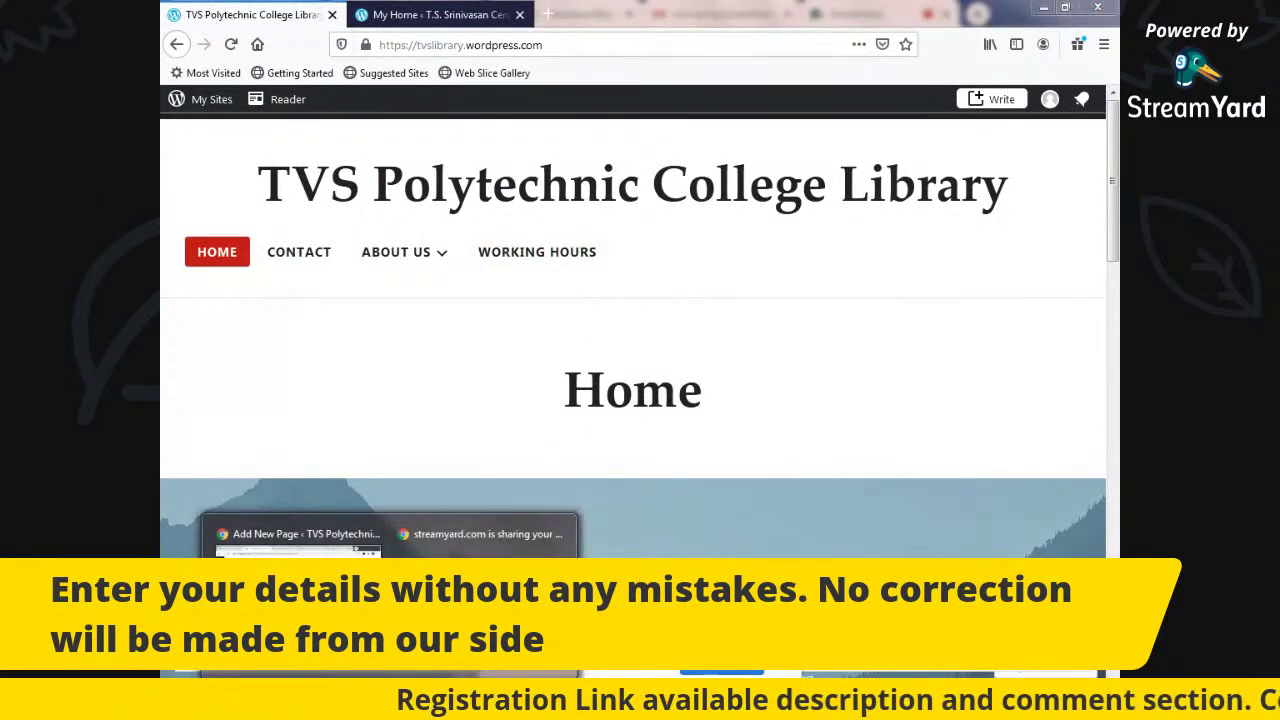
# Leave the page editor and go to Appearance > Menus to edit the Primary menu.
pyautogui.click(300, 545)
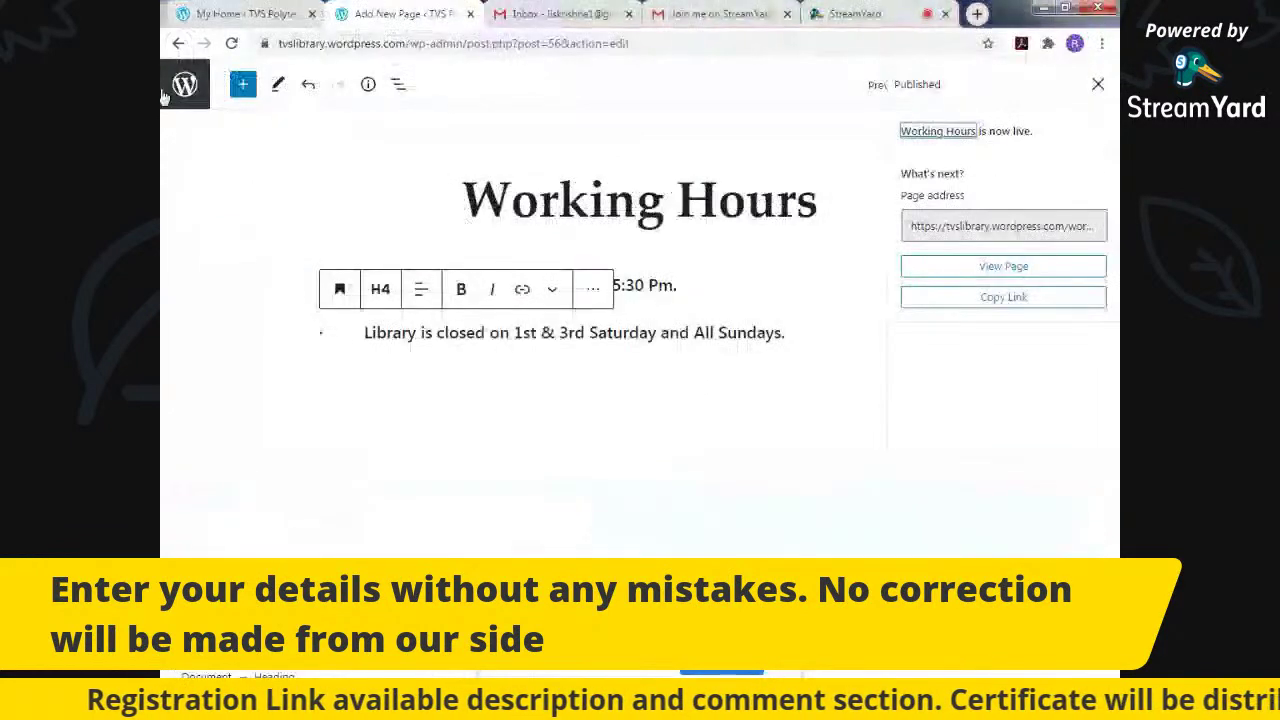
pyautogui.click(184, 84)
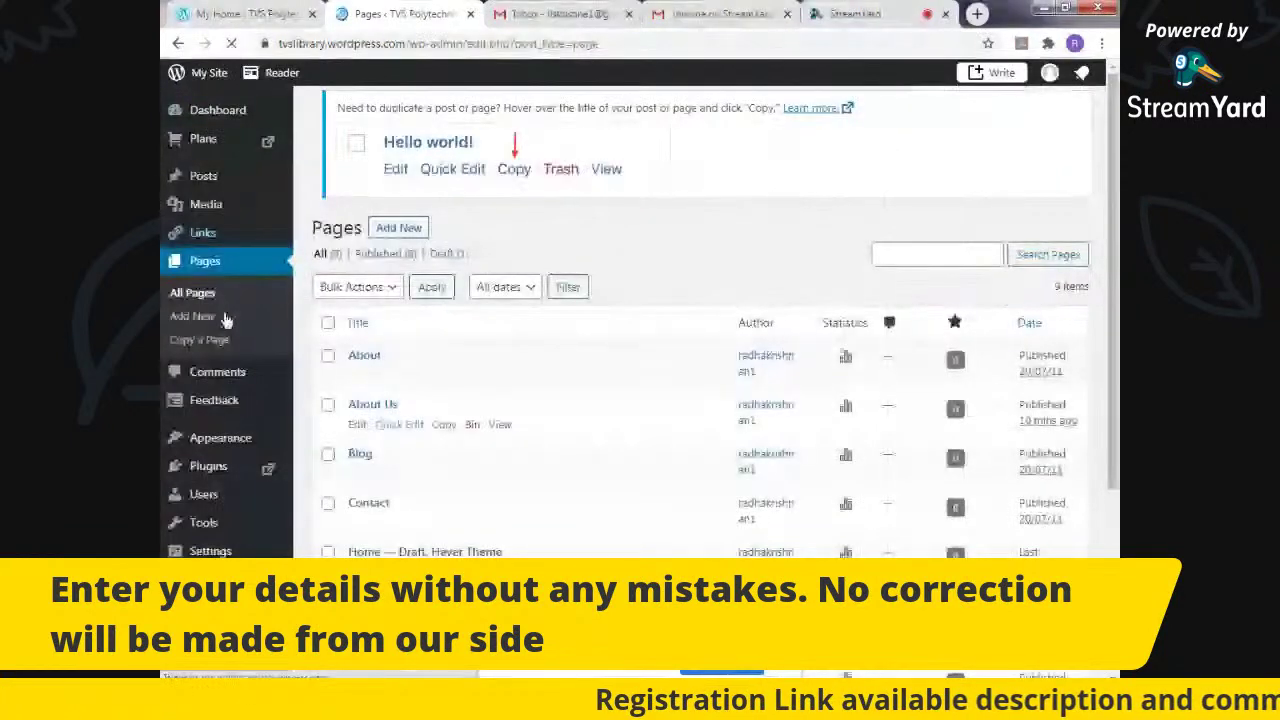
pyautogui.moveTo(242, 438)
pyautogui.click(326, 514)
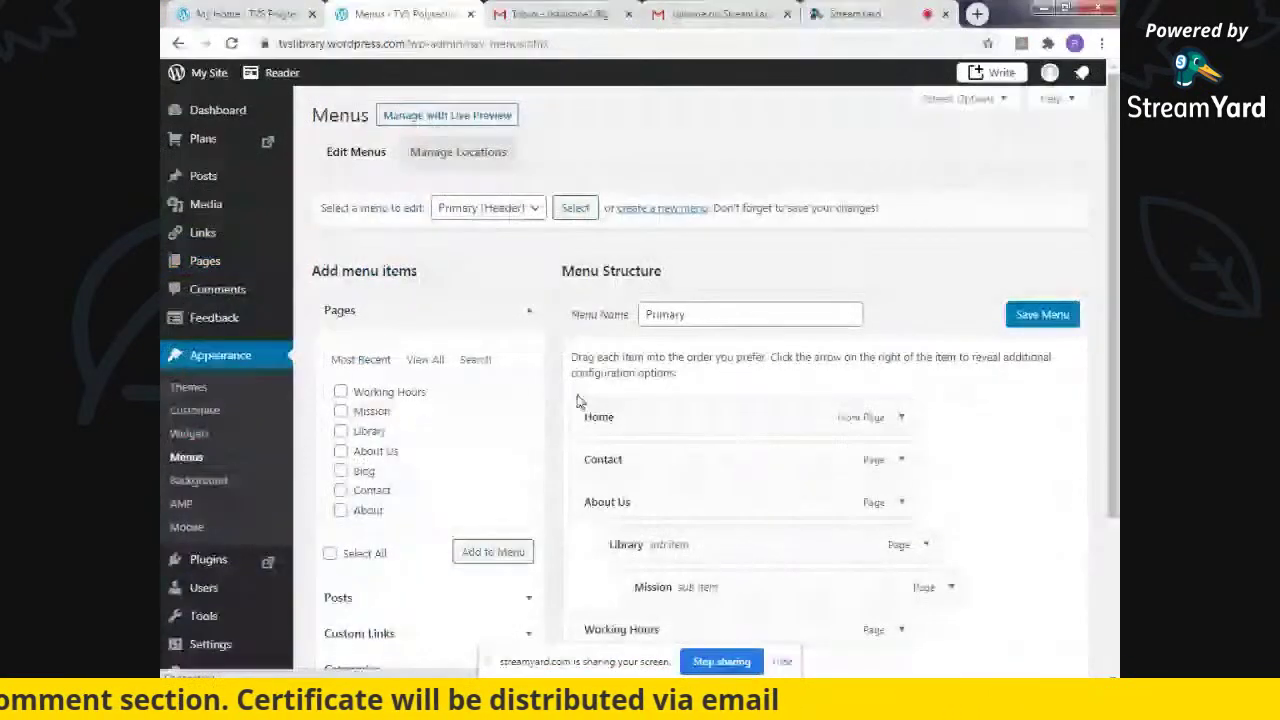
# Nest Working Hours under Library below Mission, save the menu, and switch to the live site.
pyautogui.scroll(-3, 577, 401)
pyautogui.moveTo(609, 417); pyautogui.dragTo(742, 440)
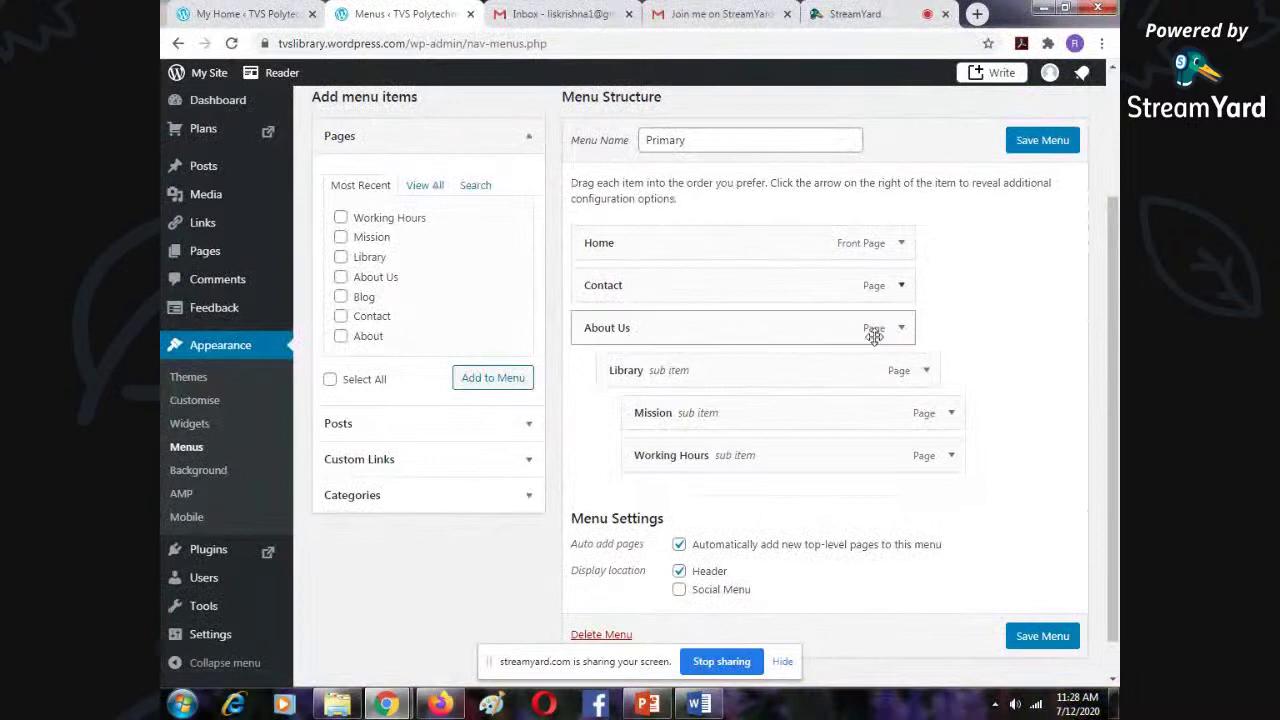
pyautogui.click(1042, 144)
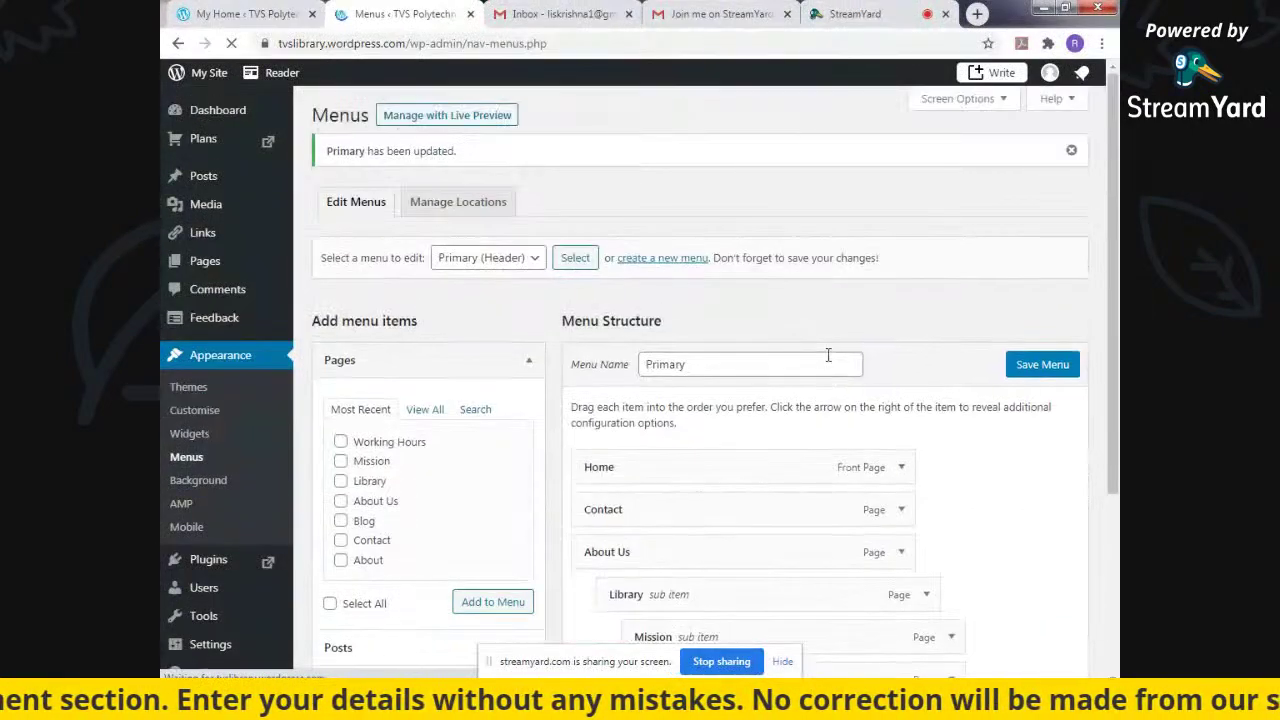
pyautogui.scroll(-3, 828, 355)
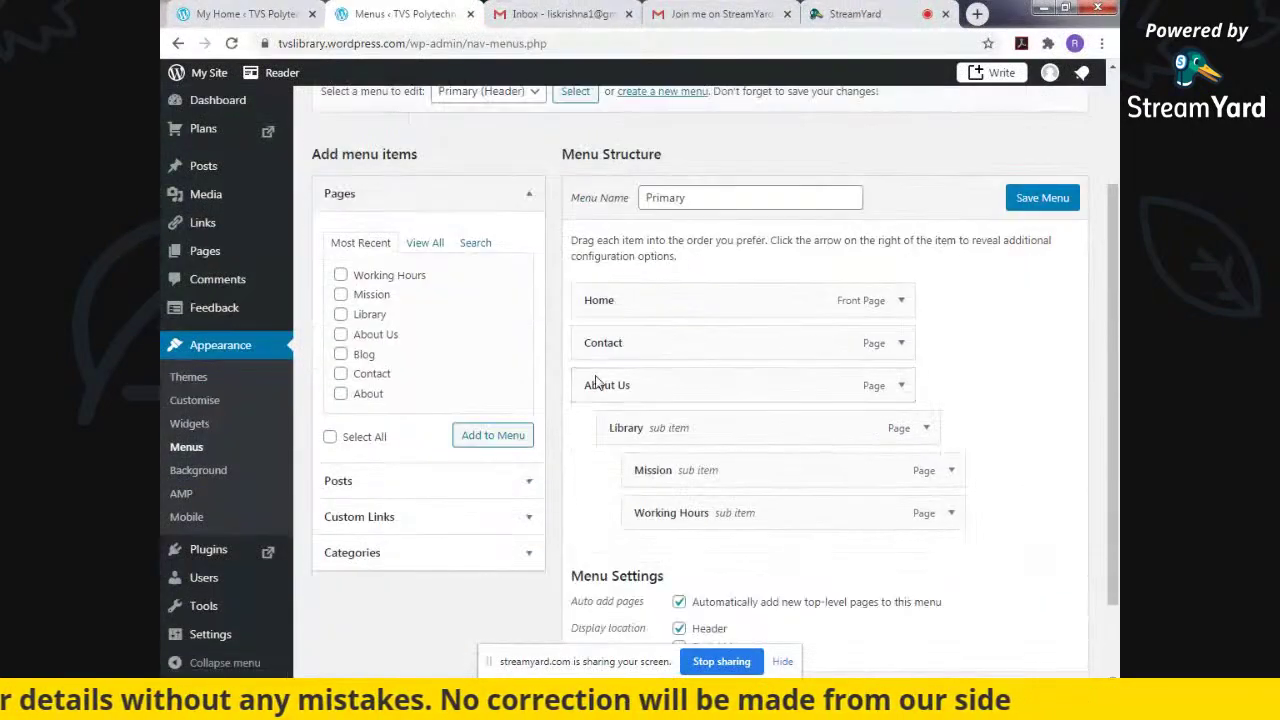
pyautogui.hotkey('alt', 'Tab')
pyautogui.click(586, 40)
# Reload the live site, open Working Hours via About Us > Library, then return to the menu editor.
pyautogui.press('Return')
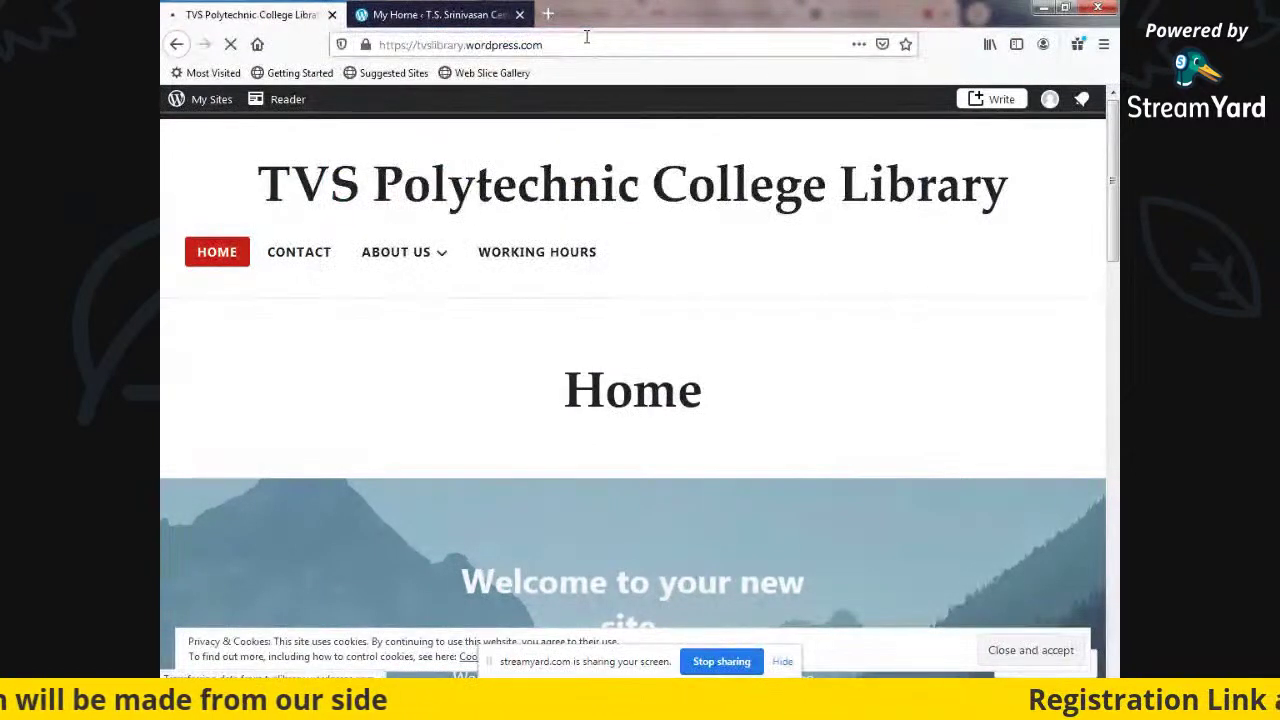
pyautogui.moveTo(451, 309)
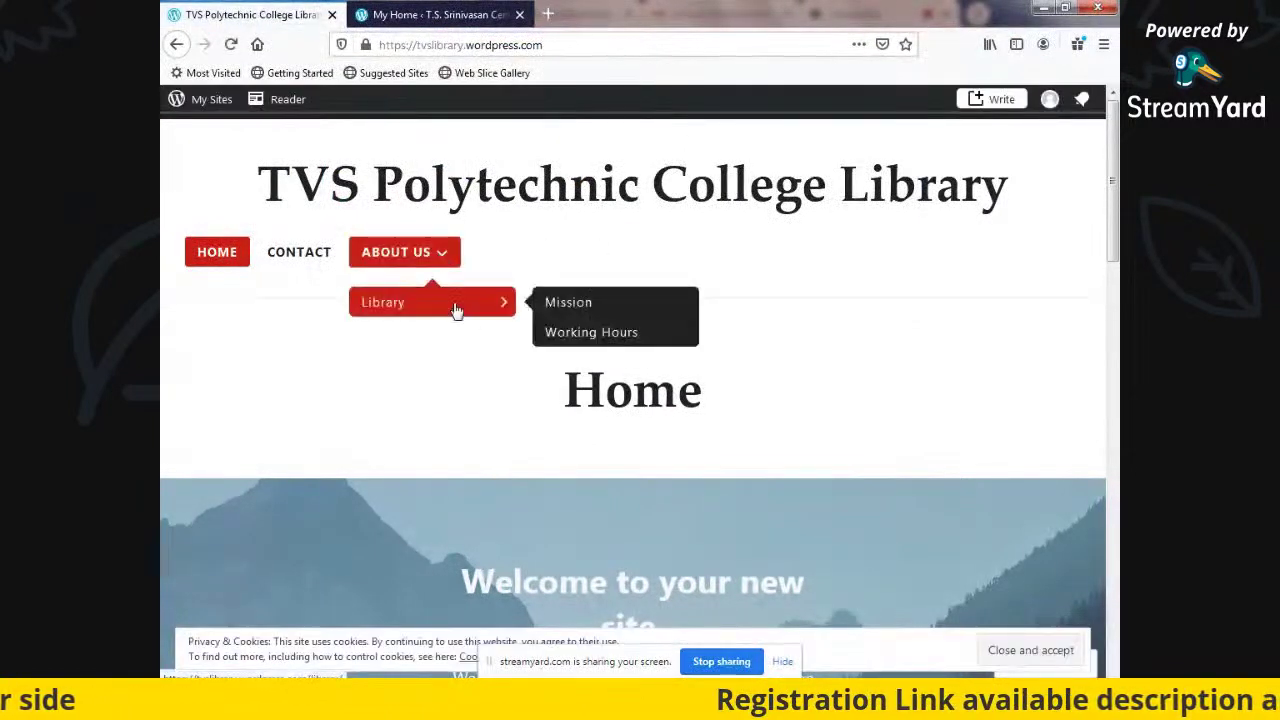
pyautogui.click(594, 340)
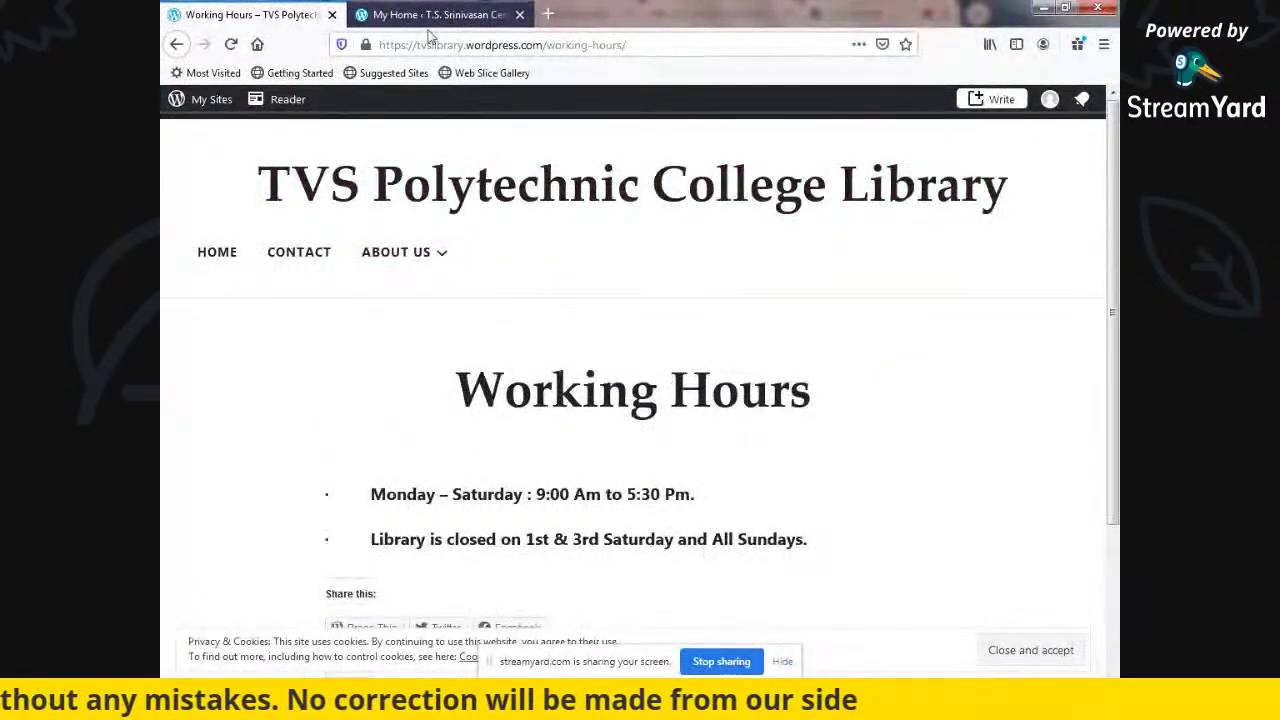
pyautogui.hotkey('alt', 'Tab')
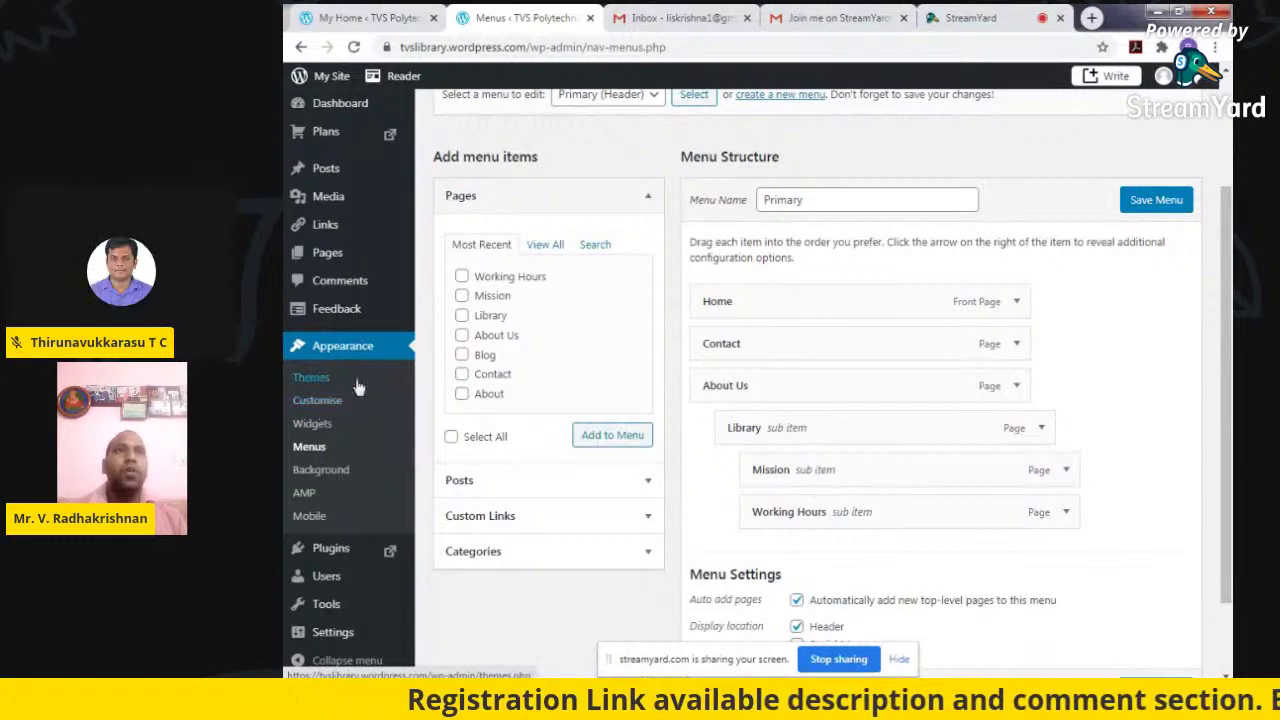
# Start a new page via Pages > Add New, dismiss the sharing notice, and switch to the Webinar Files folder.
pyautogui.moveTo(345, 266)
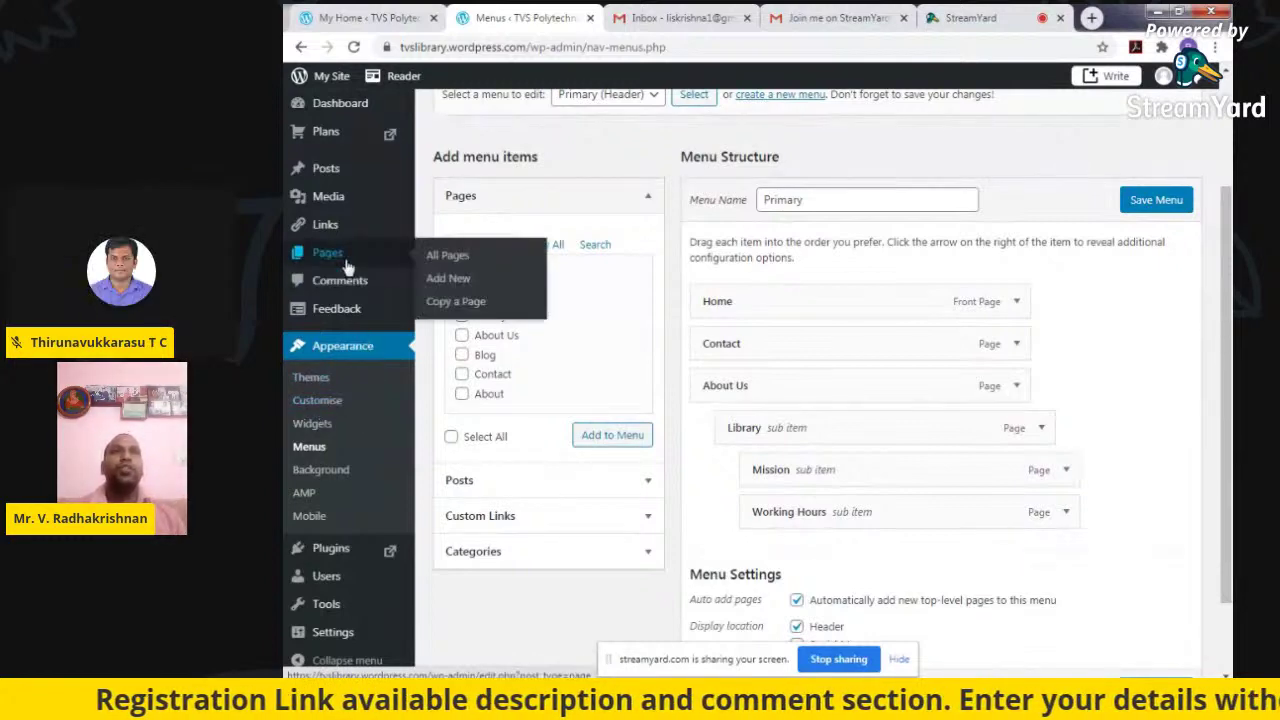
pyautogui.click(450, 282)
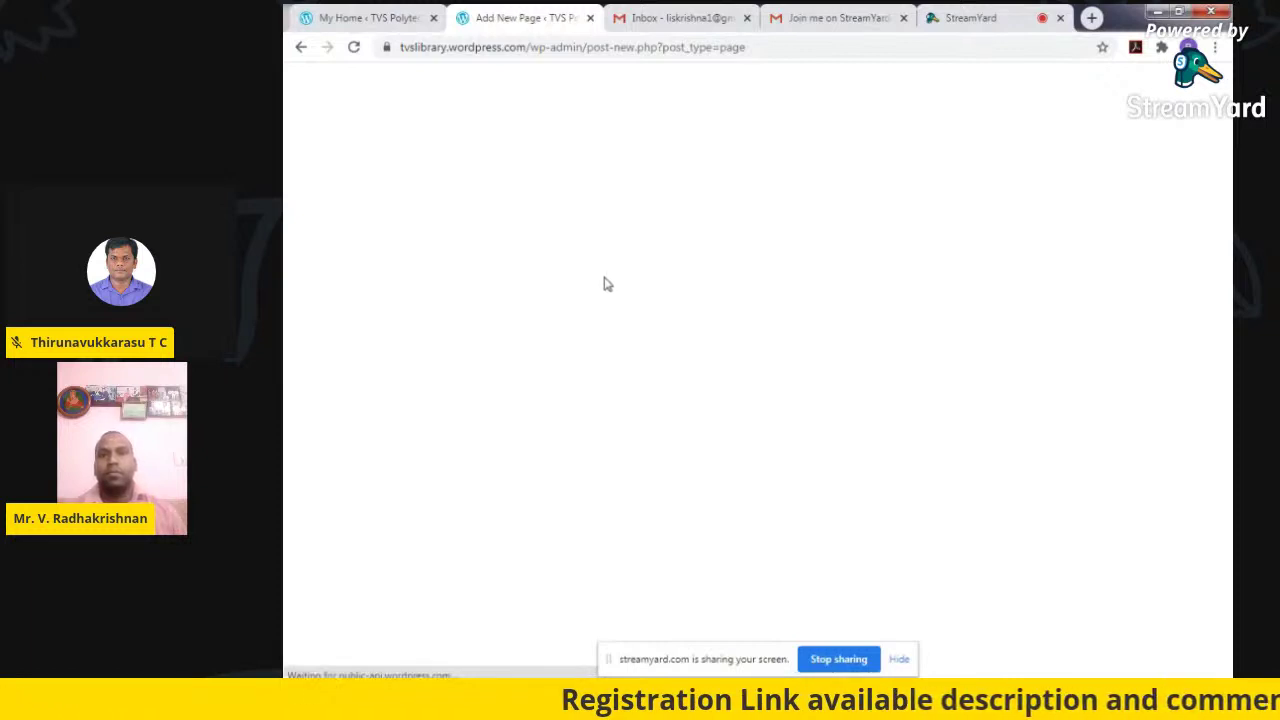
pyautogui.click(899, 660)
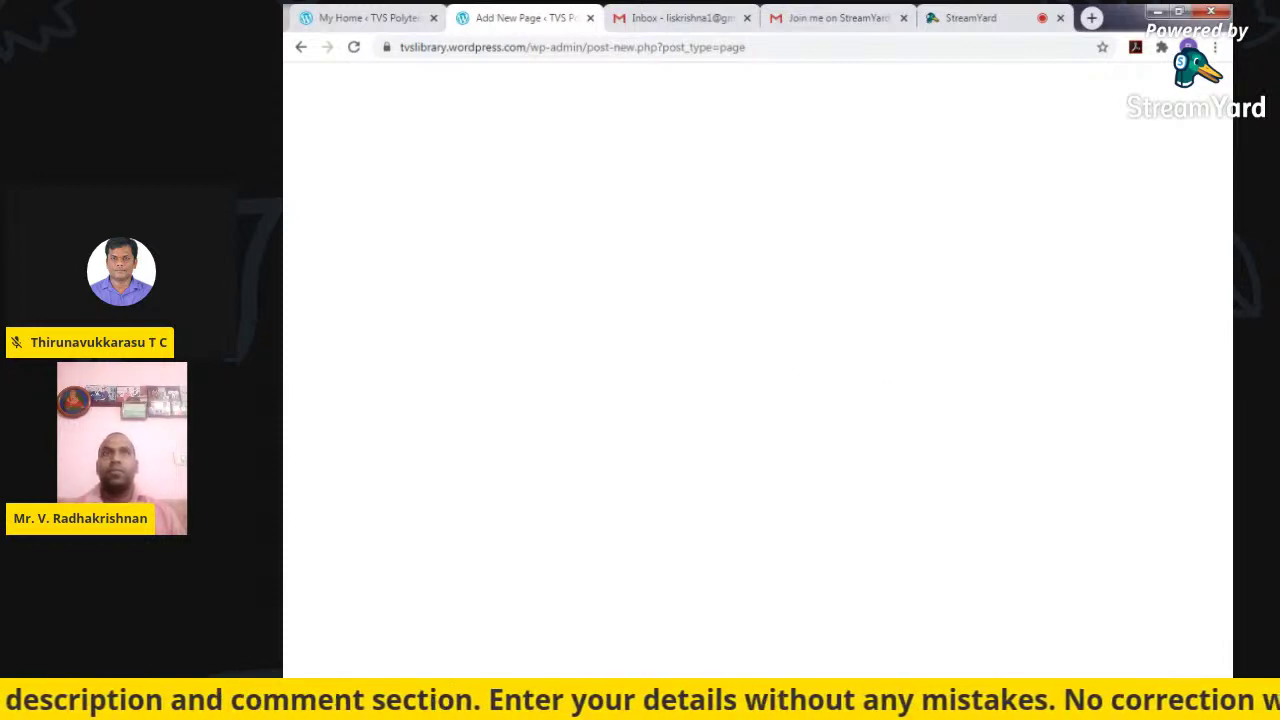
pyautogui.hotkey('alt', 'Tab')
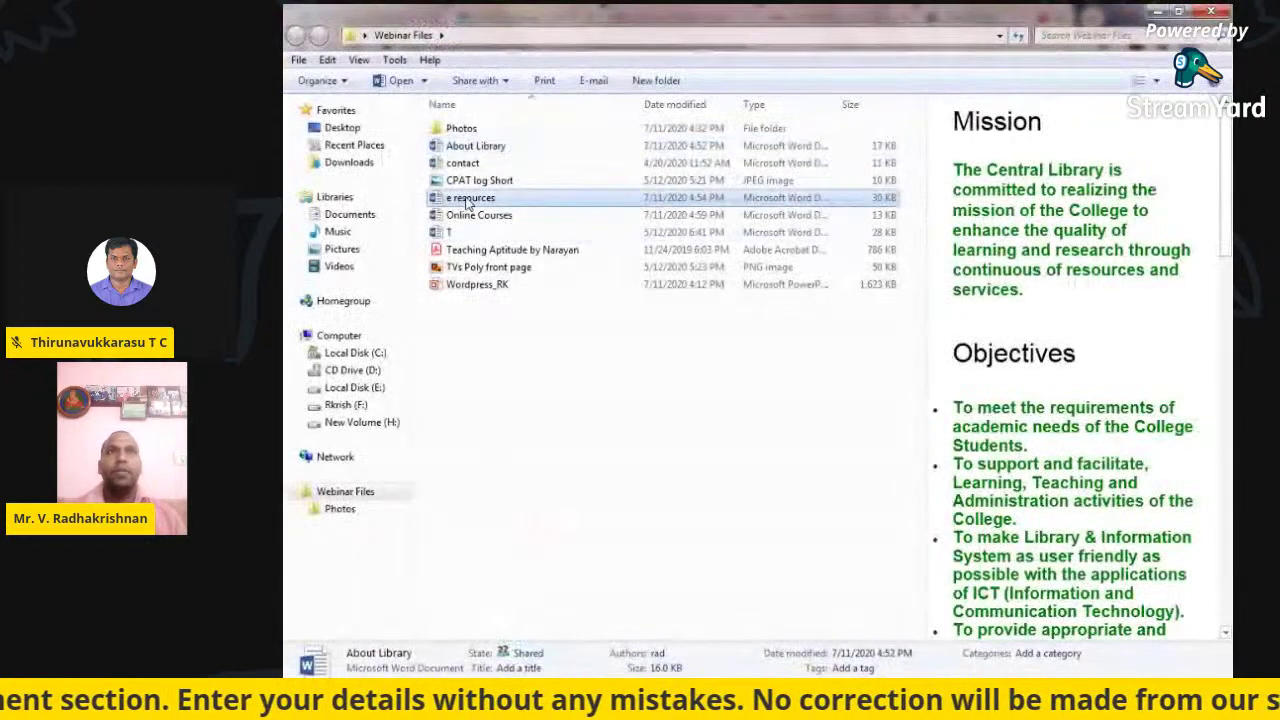
# Bring up the e resources Word document for reference, then start the new WordPress page with a blank layout.
pyautogui.click(468, 200)
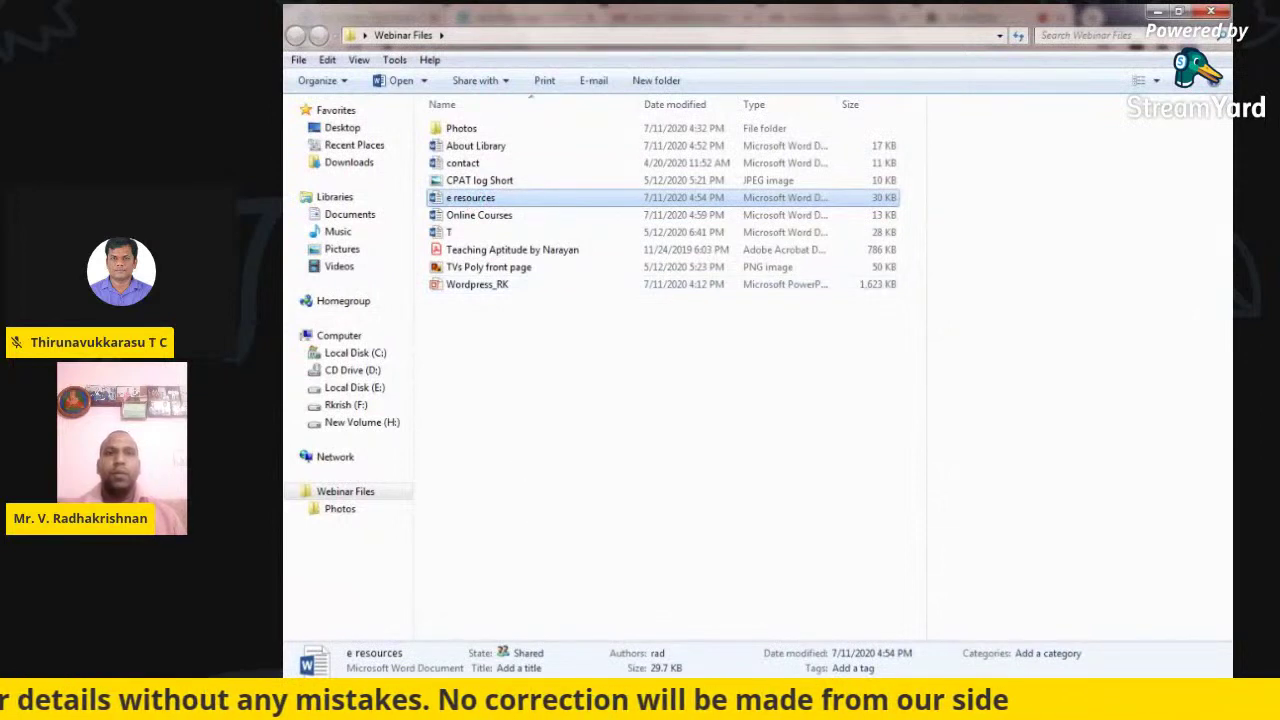
pyautogui.click(420, 585)
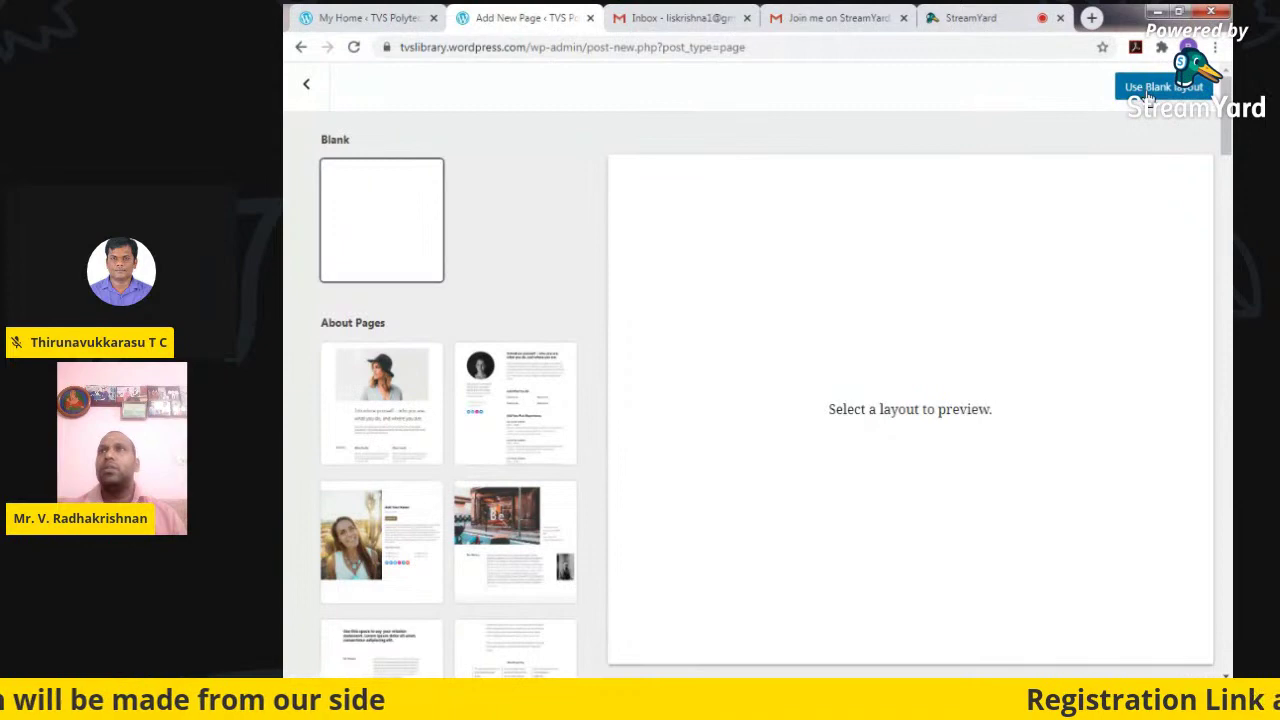
pyautogui.hotkey('alt', 'Tab')
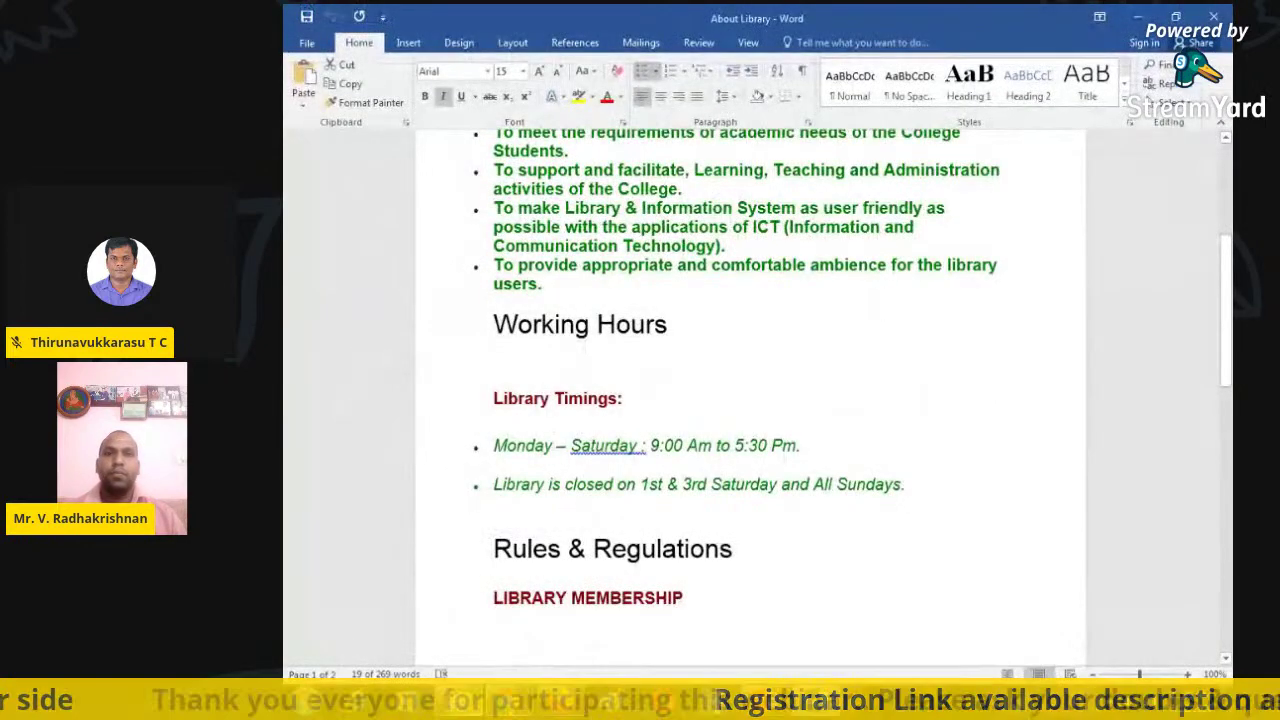
pyautogui.hotkey('alt', 'Tab')
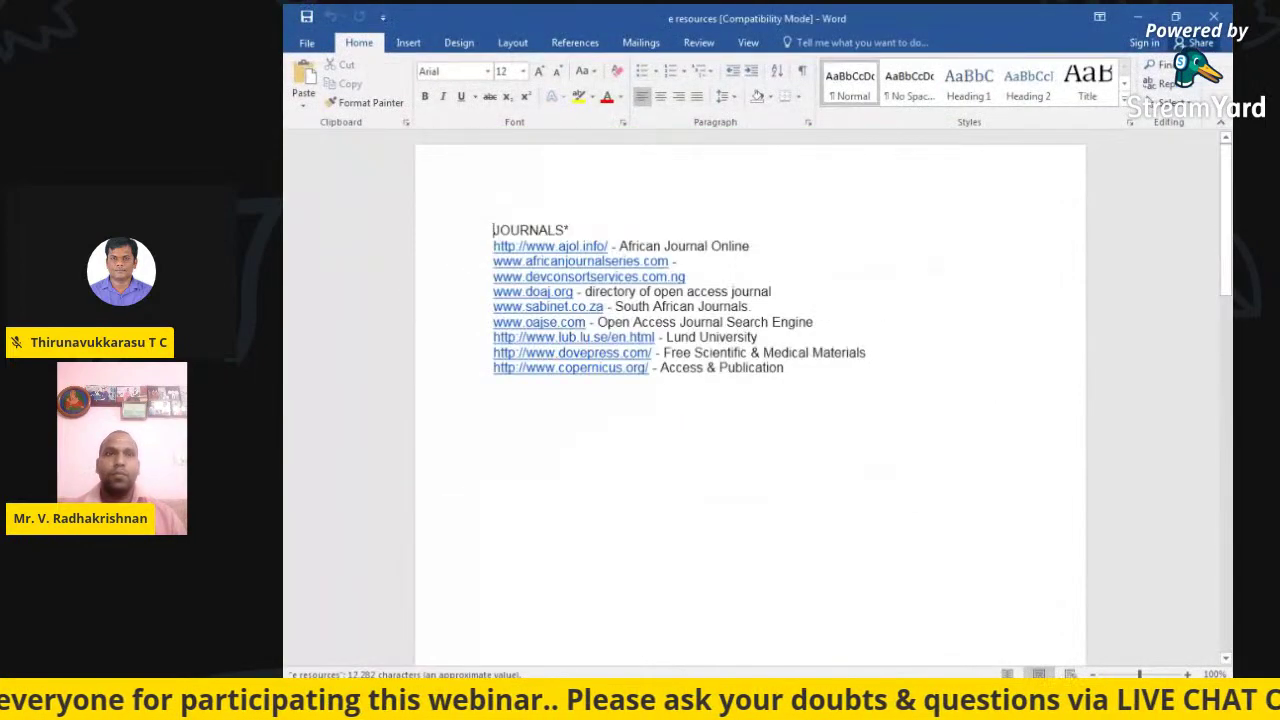
pyautogui.hotkey('alt', 'Tab')
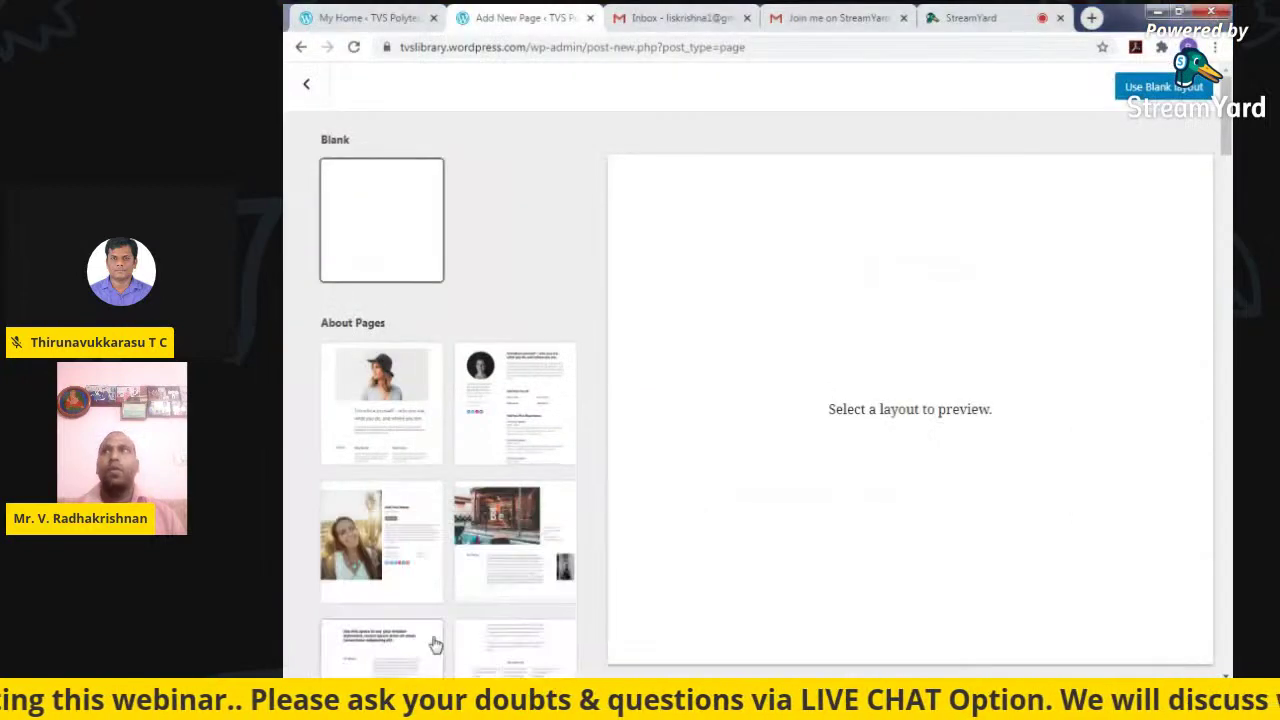
pyautogui.click(1160, 92)
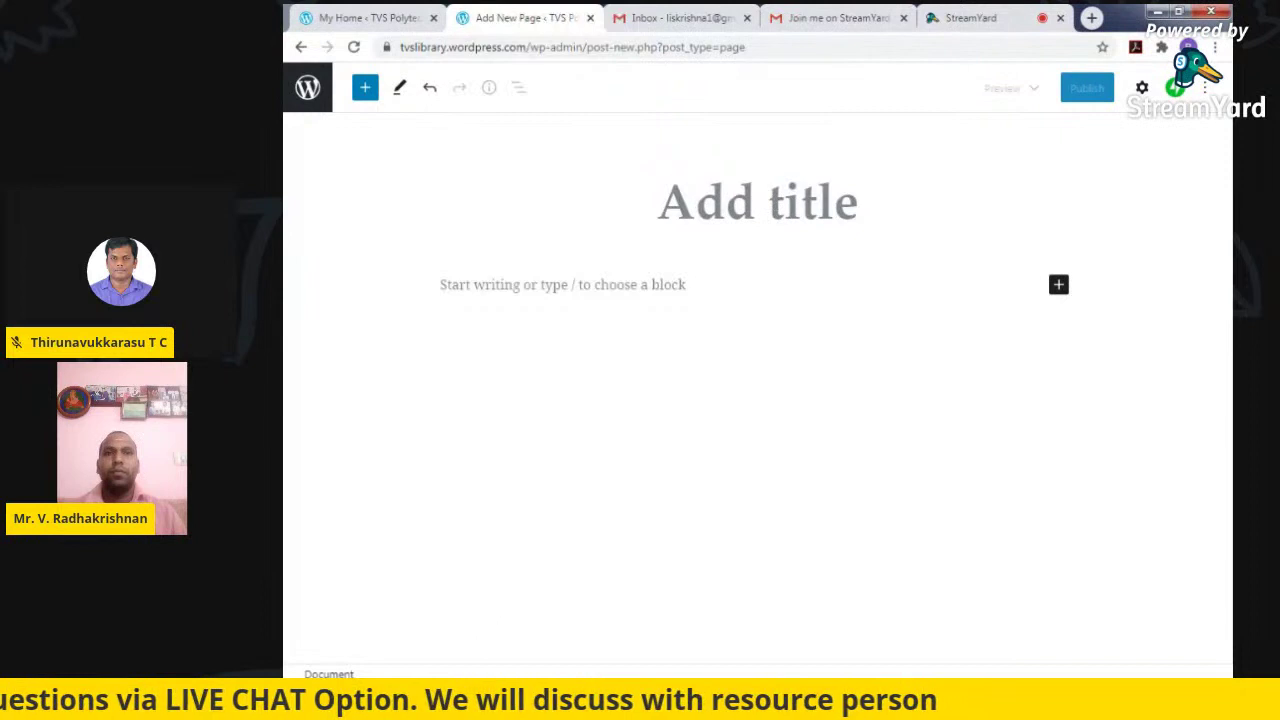
# Title the new page 'E-Resources' and publish it.
pyautogui.moveTo(815, 705)
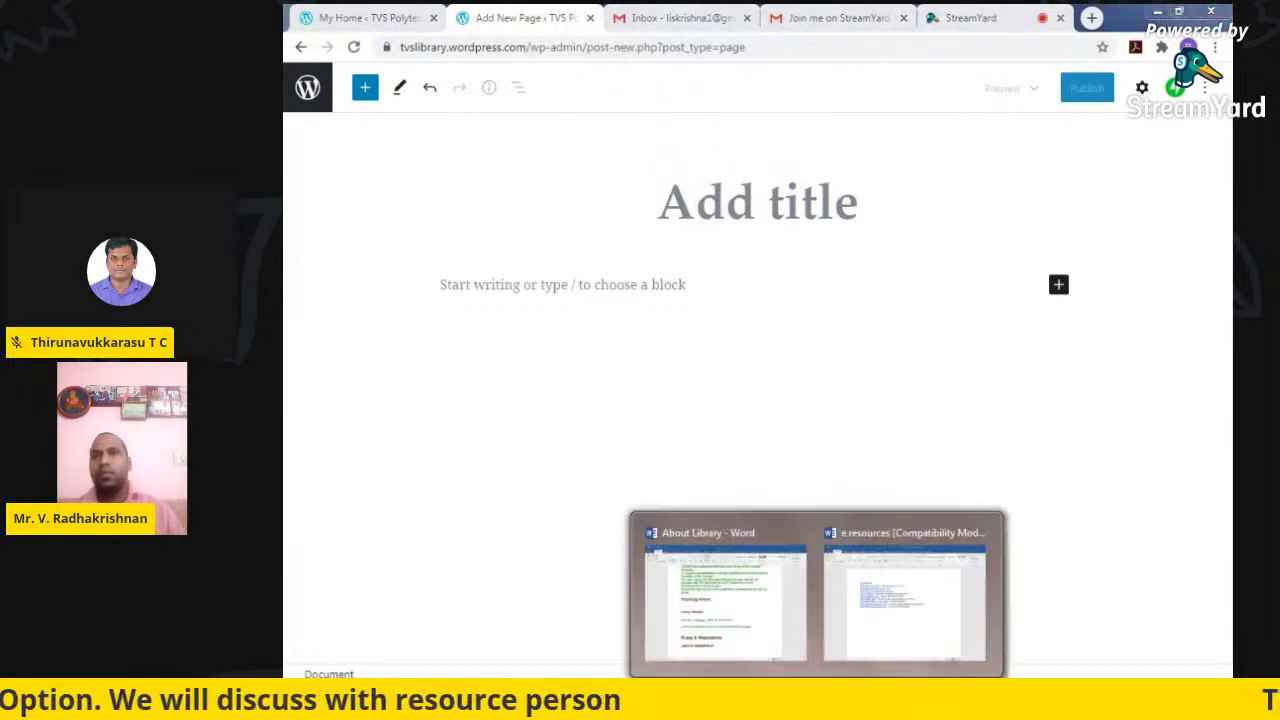
pyautogui.click(905, 628)
pyautogui.hotkey('alt', 'Tab')
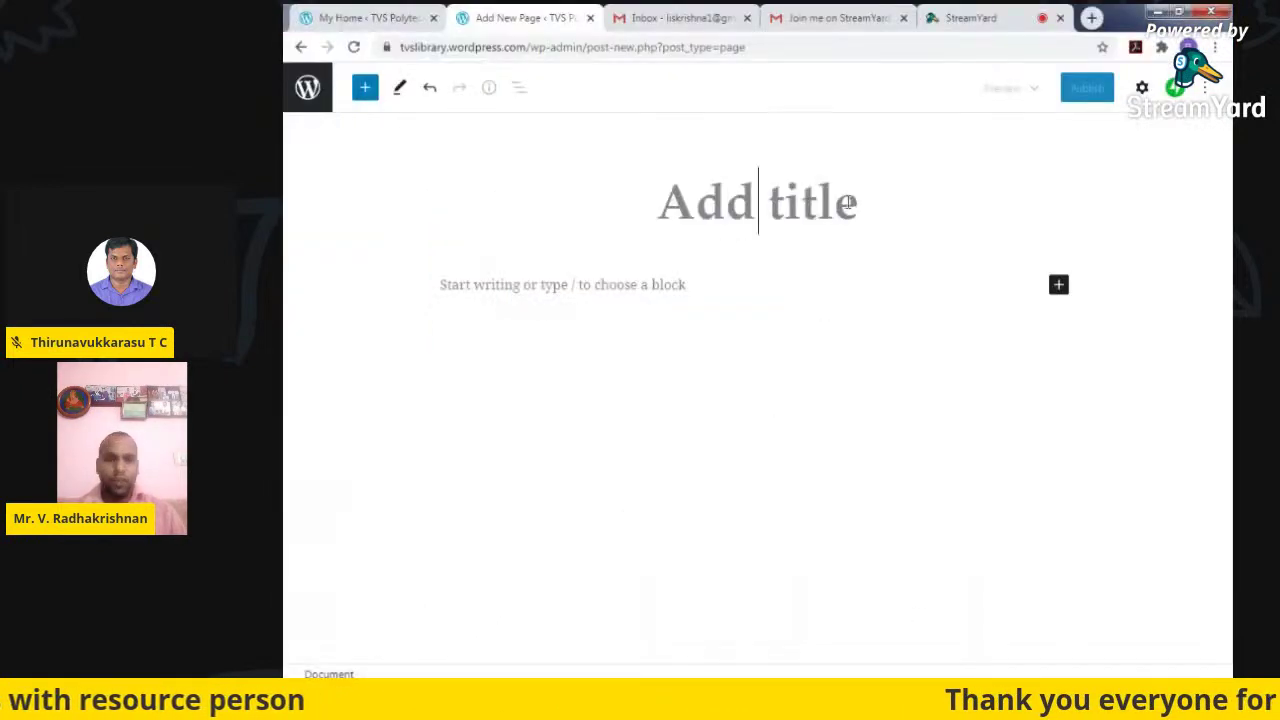
pyautogui.write('E-')
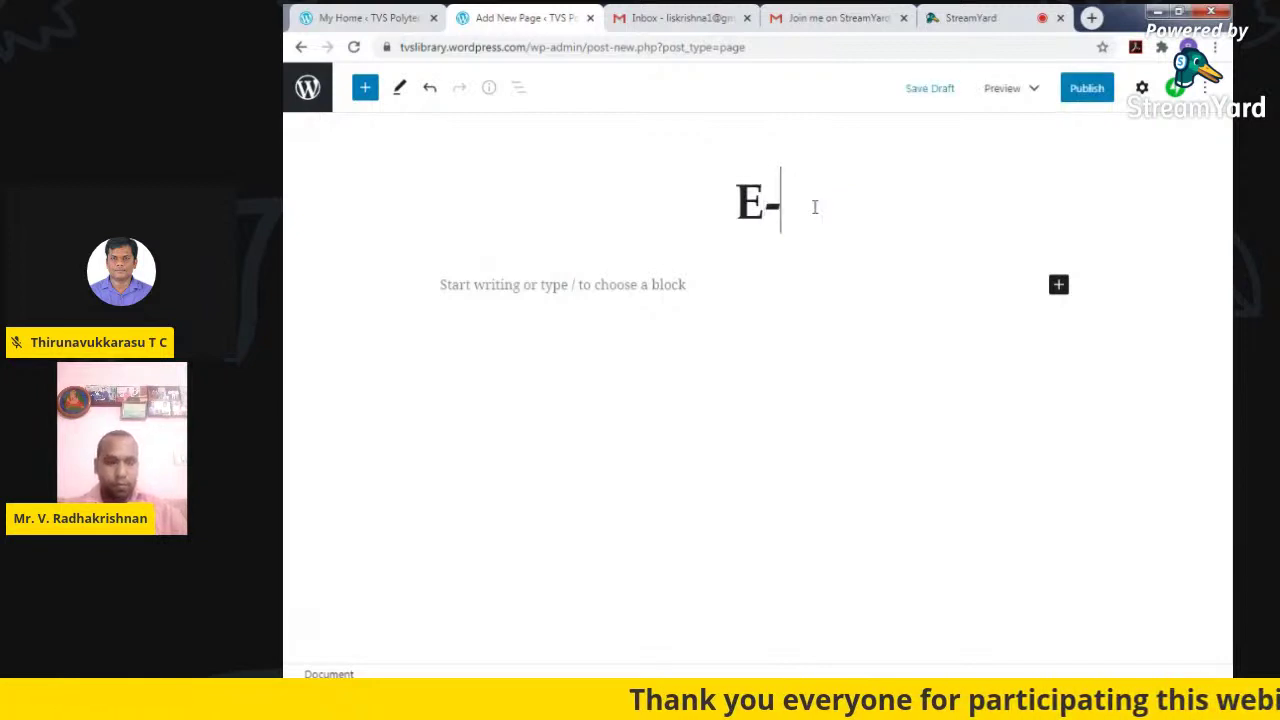
pyautogui.write('Resources')
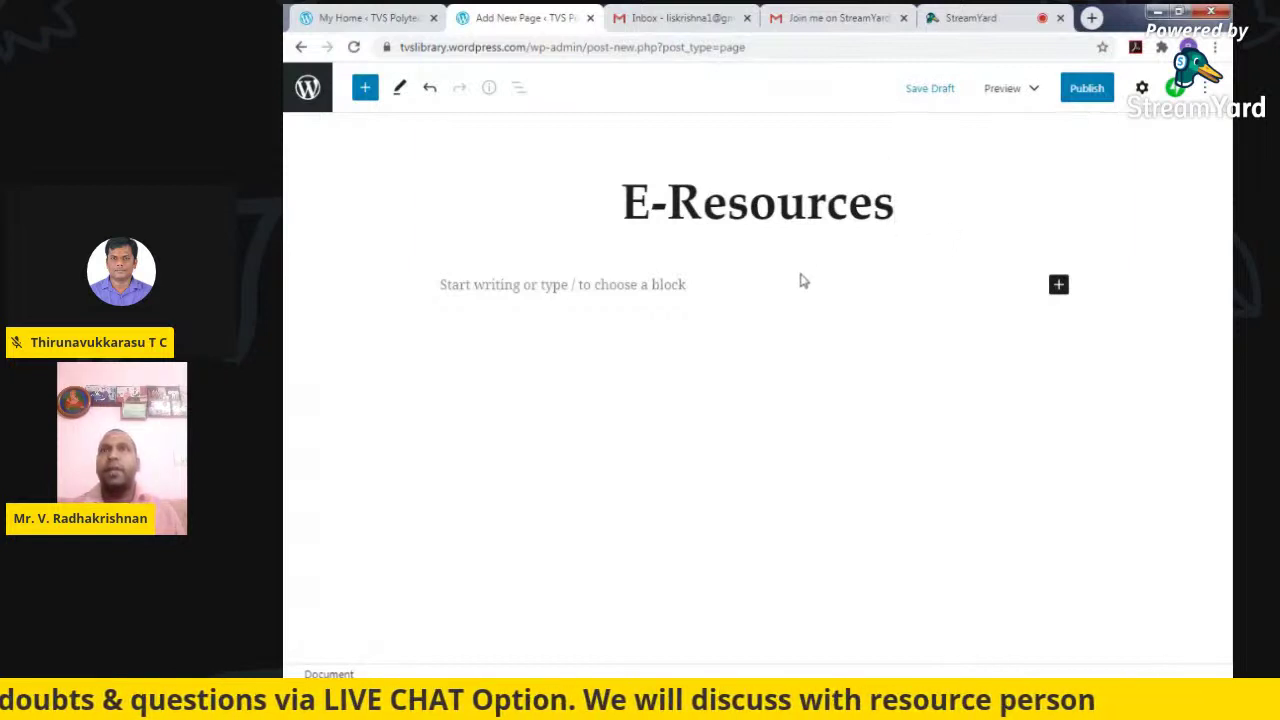
pyautogui.click(1080, 94)
pyautogui.click(1108, 92)
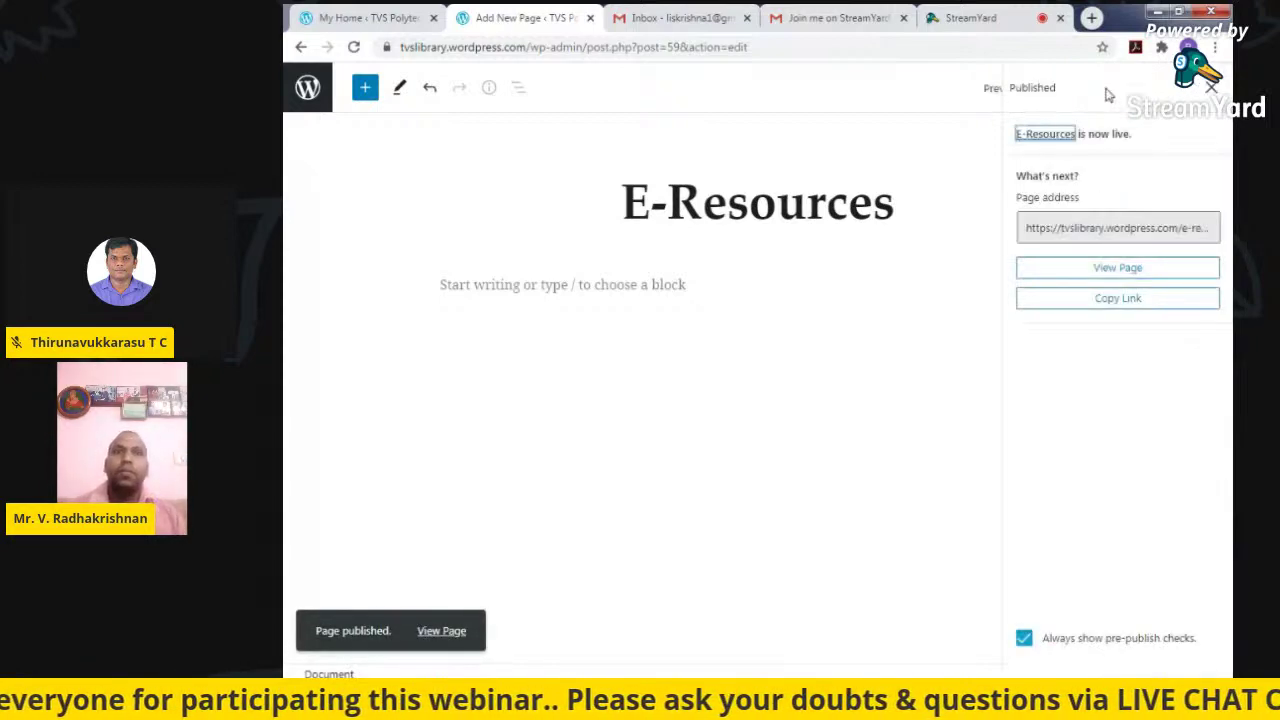
# In Firefox, trim the Working Hours address to tvslibrary.wordpress.com and load the home page.
pyautogui.hotkey('alt', 'Tab')
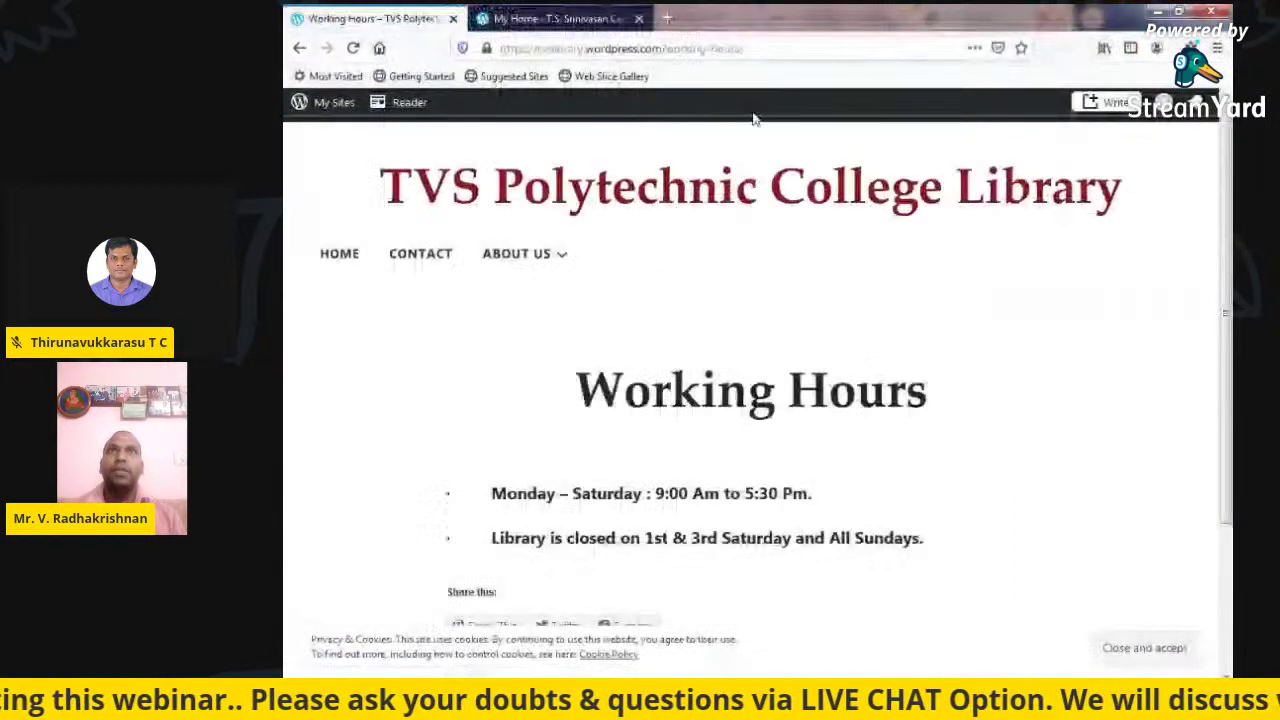
pyautogui.click(797, 48)
pyautogui.click(798, 48)
pyautogui.click(801, 47)
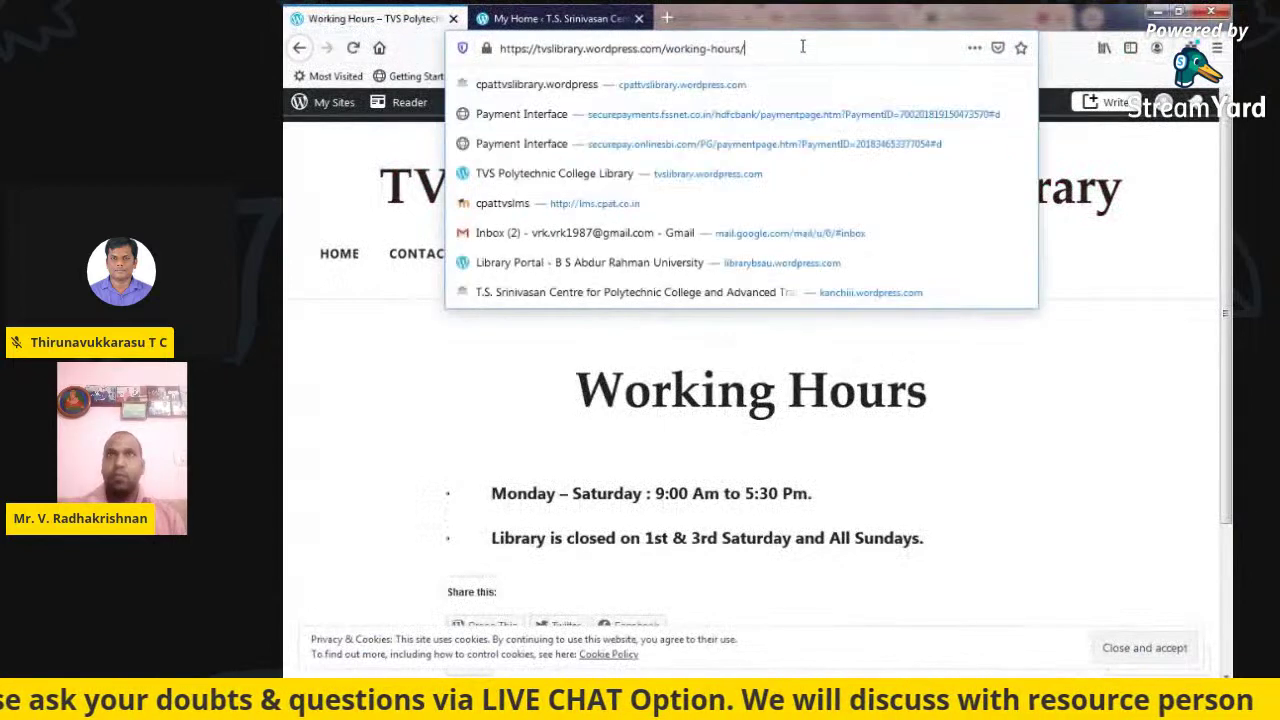
pyautogui.press('BackSpace')
pyautogui.press('BackSpace')
pyautogui.press('BackSpace')
pyautogui.press('BackSpace')
pyautogui.press('BackSpace')
pyautogui.press('BackSpace')
pyautogui.press('BackSpace')
pyautogui.press('BackSpace')
pyautogui.press('BackSpace')
pyautogui.press('BackSpace')
pyautogui.press('BackSpace')
pyautogui.press('BackSpace')
pyautogui.press('BackSpace')
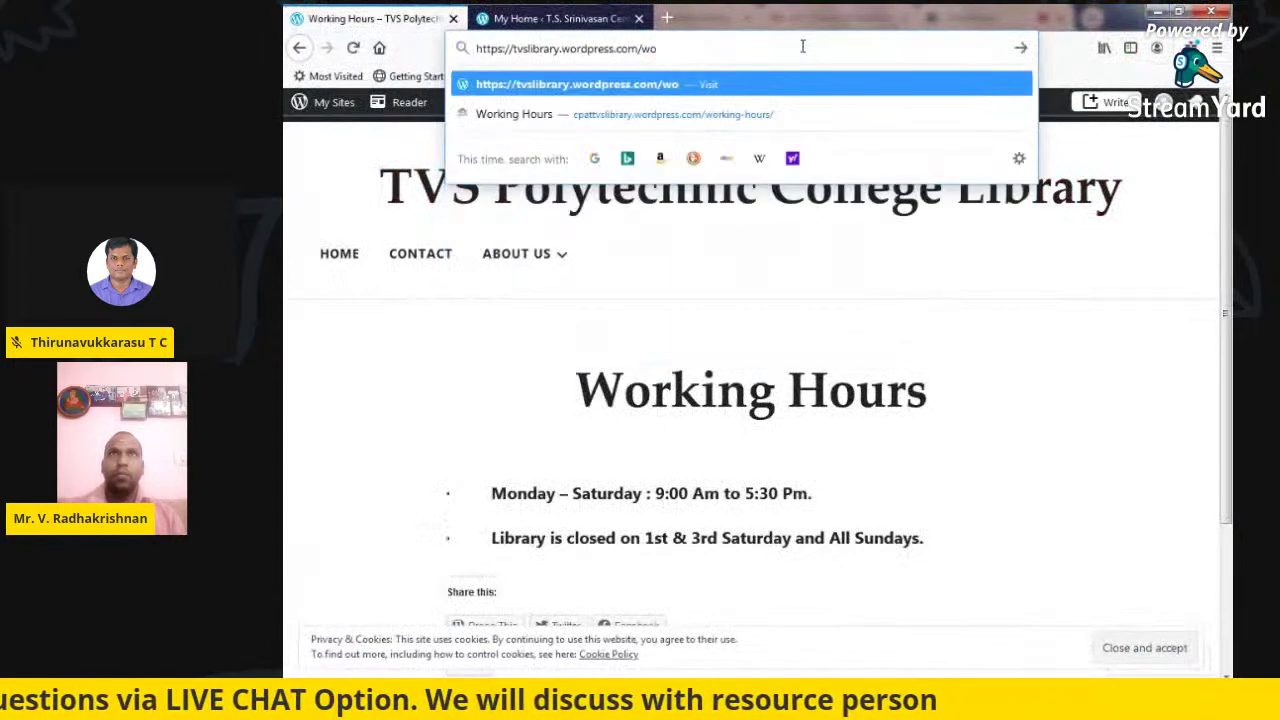
pyautogui.press('BackSpace')
pyautogui.press('Return')
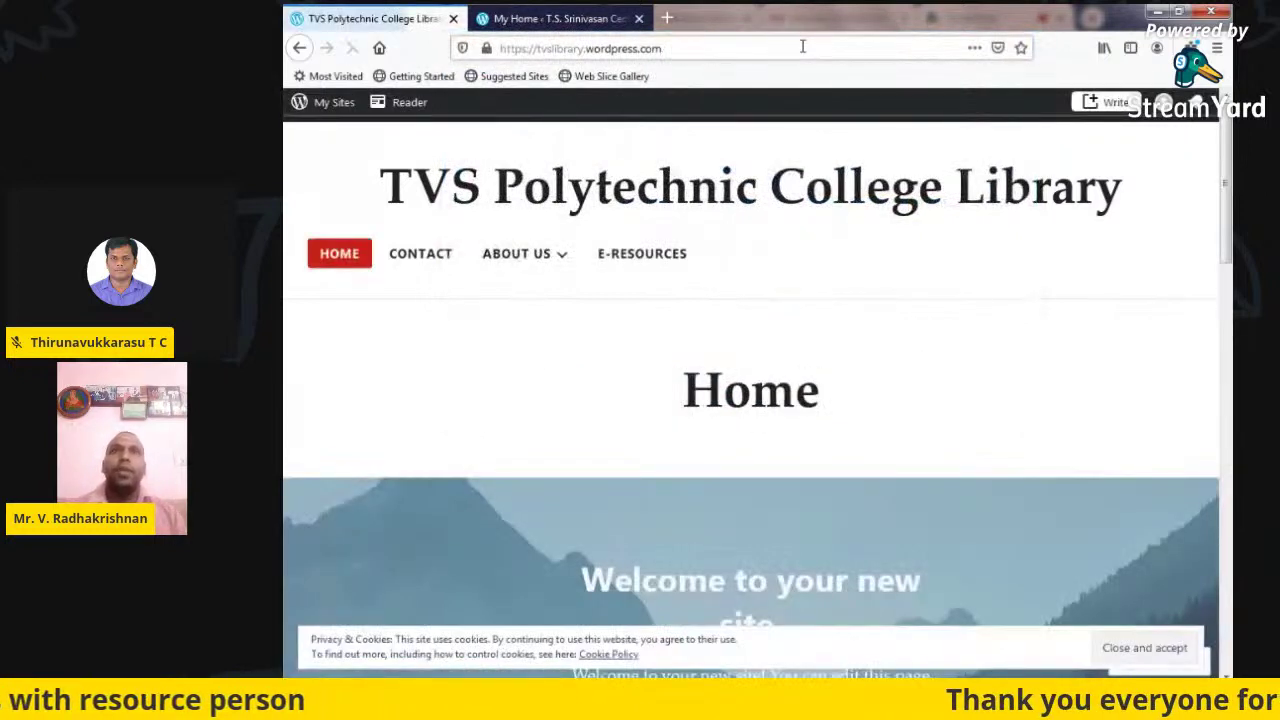
pyautogui.click(648, 258)
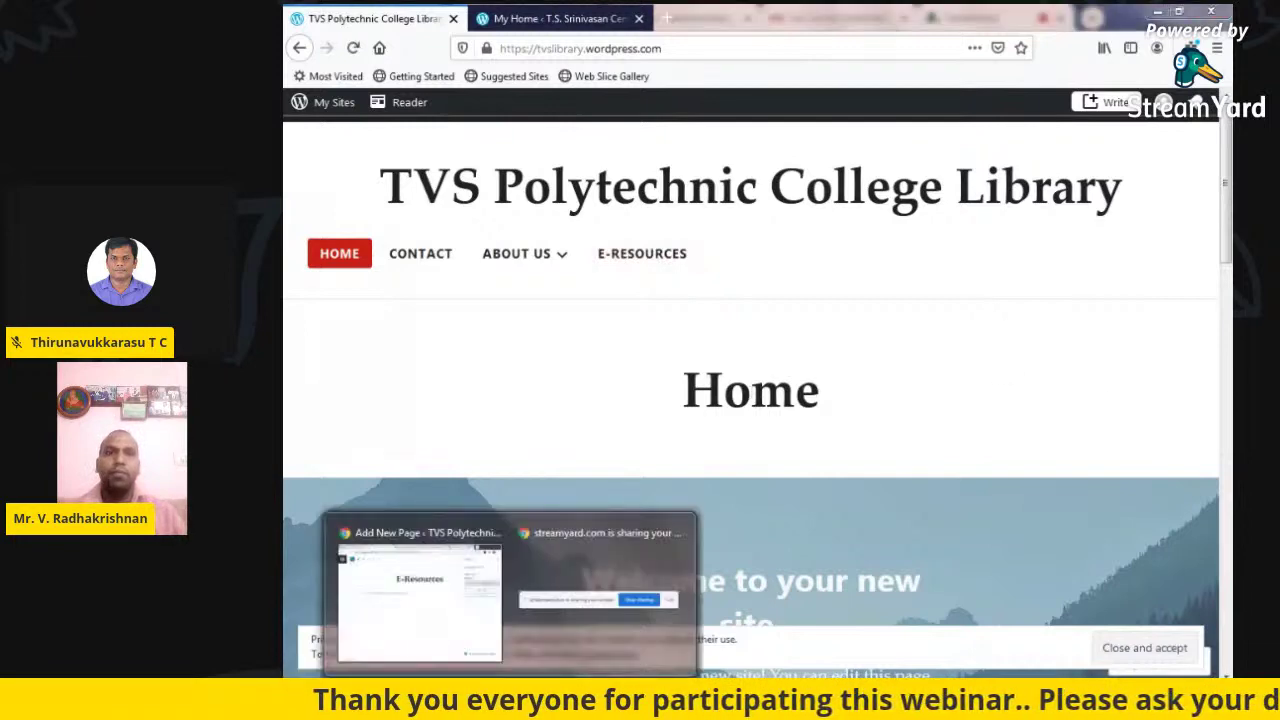
# Copy the JOURNALS heading from the e resources Word document and go back to the E-Resources editor.
pyautogui.click(459, 569)
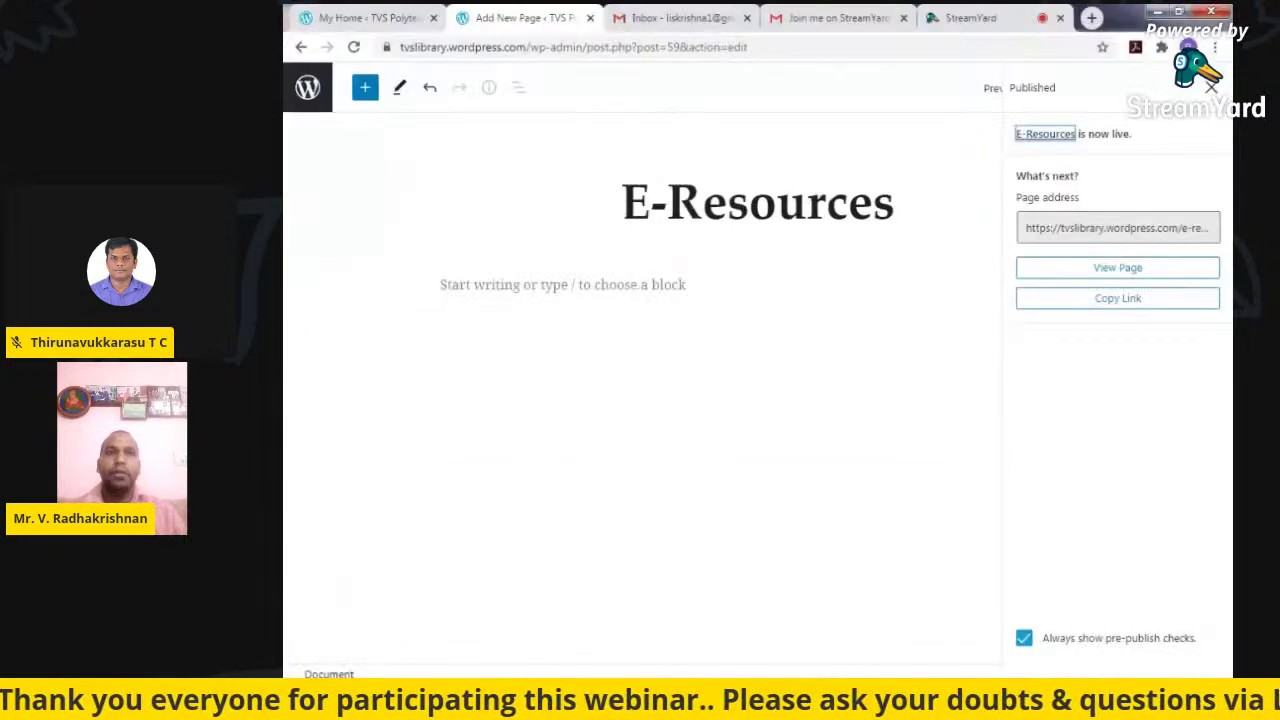
pyautogui.moveTo(510, 700)
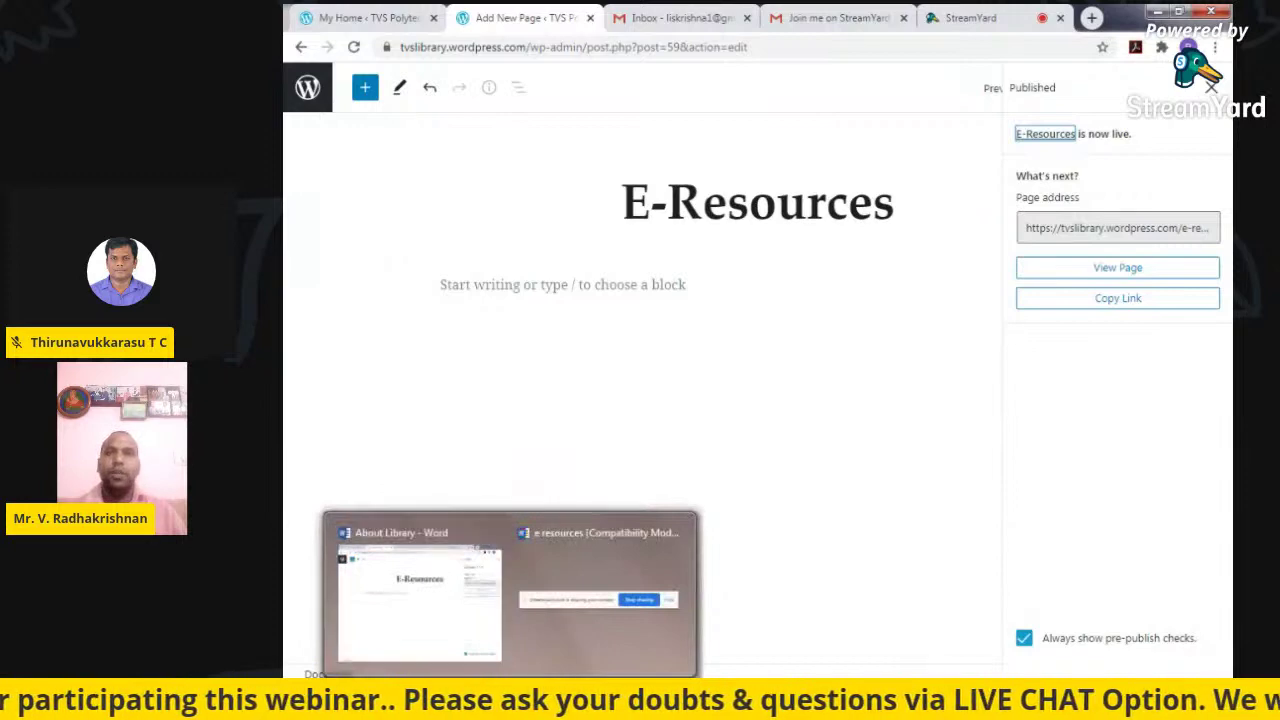
pyautogui.moveTo(815, 700)
pyautogui.click(905, 600)
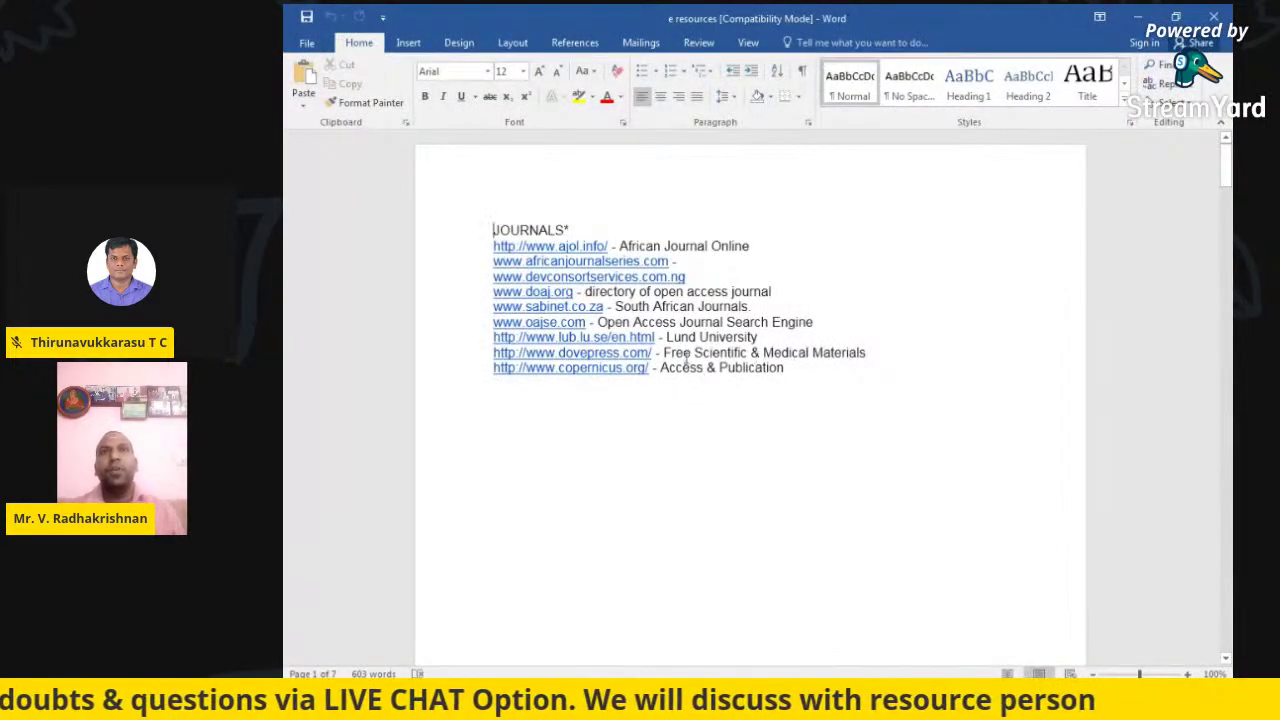
pyautogui.moveTo(522, 230); pyautogui.dragTo(565, 232)
pyautogui.hotkey('ctrl', 'c')
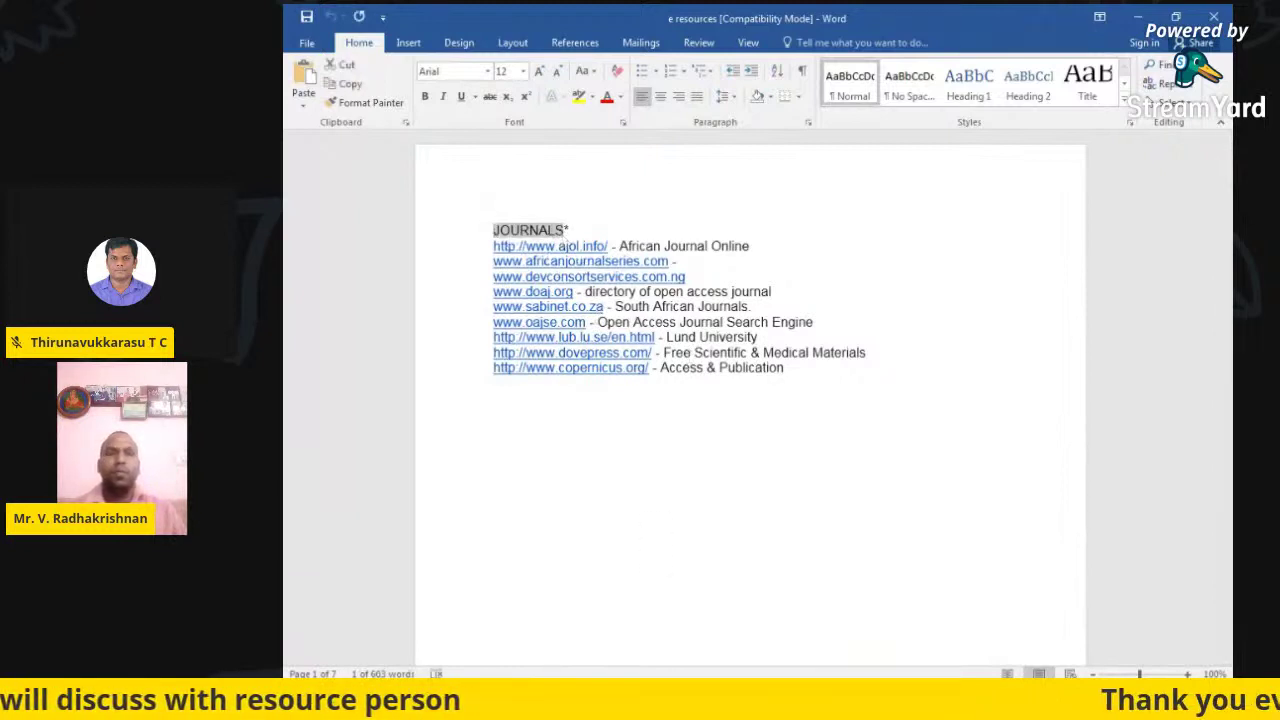
pyautogui.click(510, 695)
pyautogui.click(443, 626)
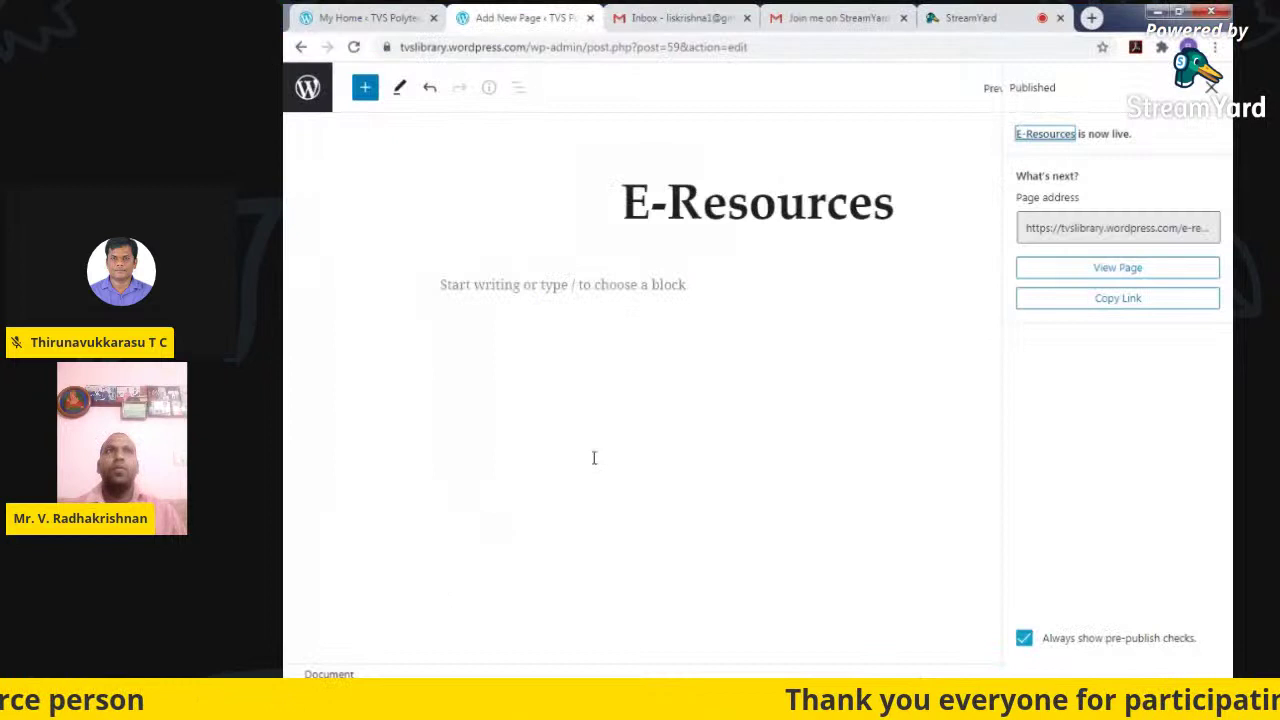
# Add a new blank page from Pages and title it 'Open Access JOURNALS' using the copied word.
pyautogui.click(305, 90)
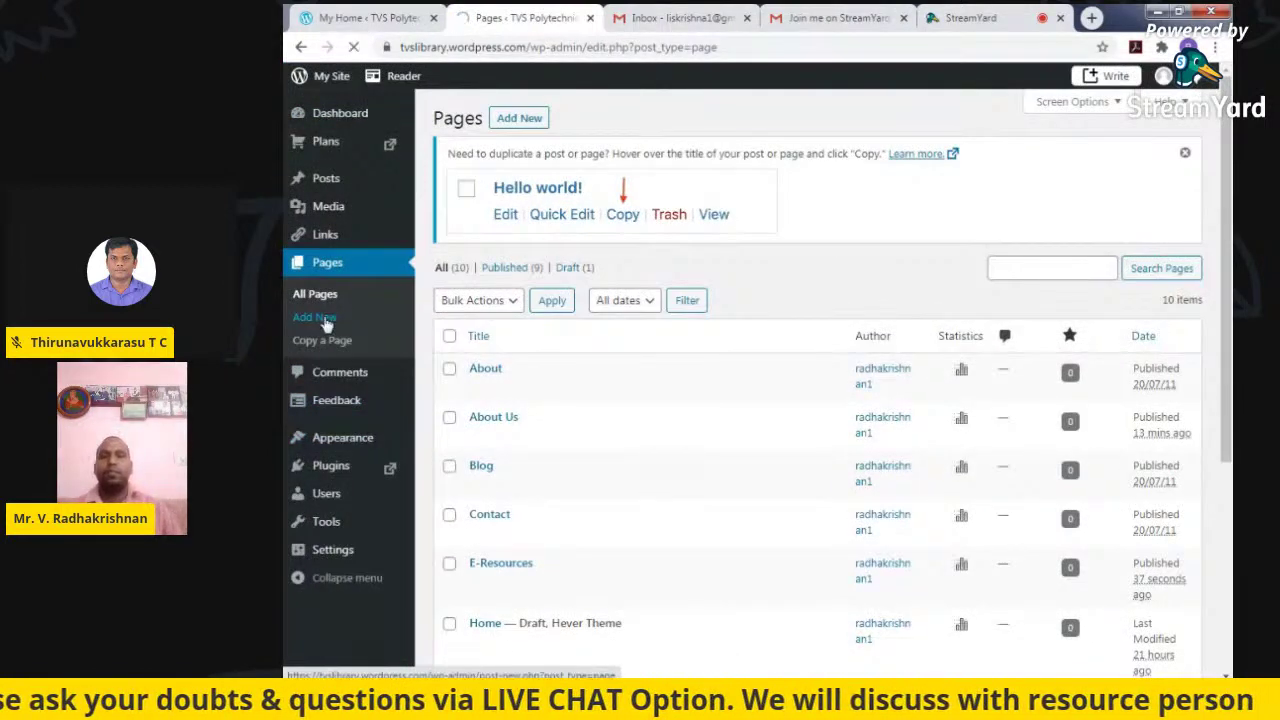
pyautogui.click(318, 317)
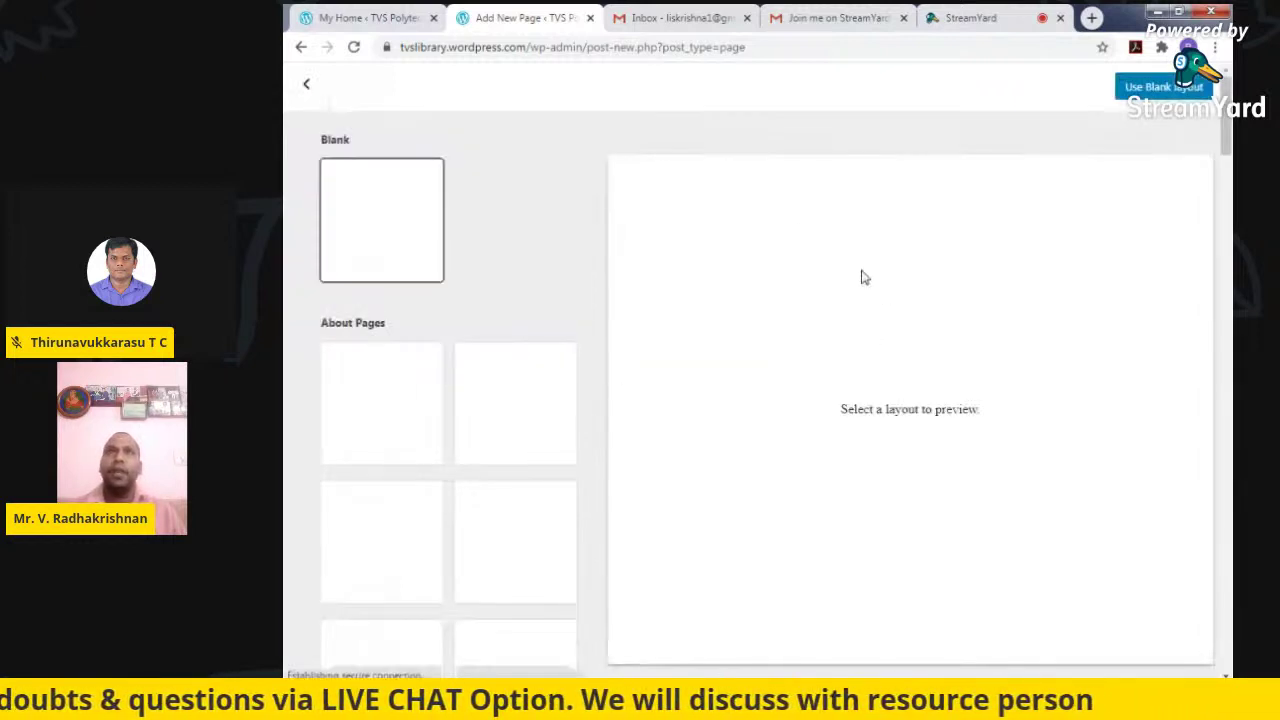
pyautogui.press('Escape')
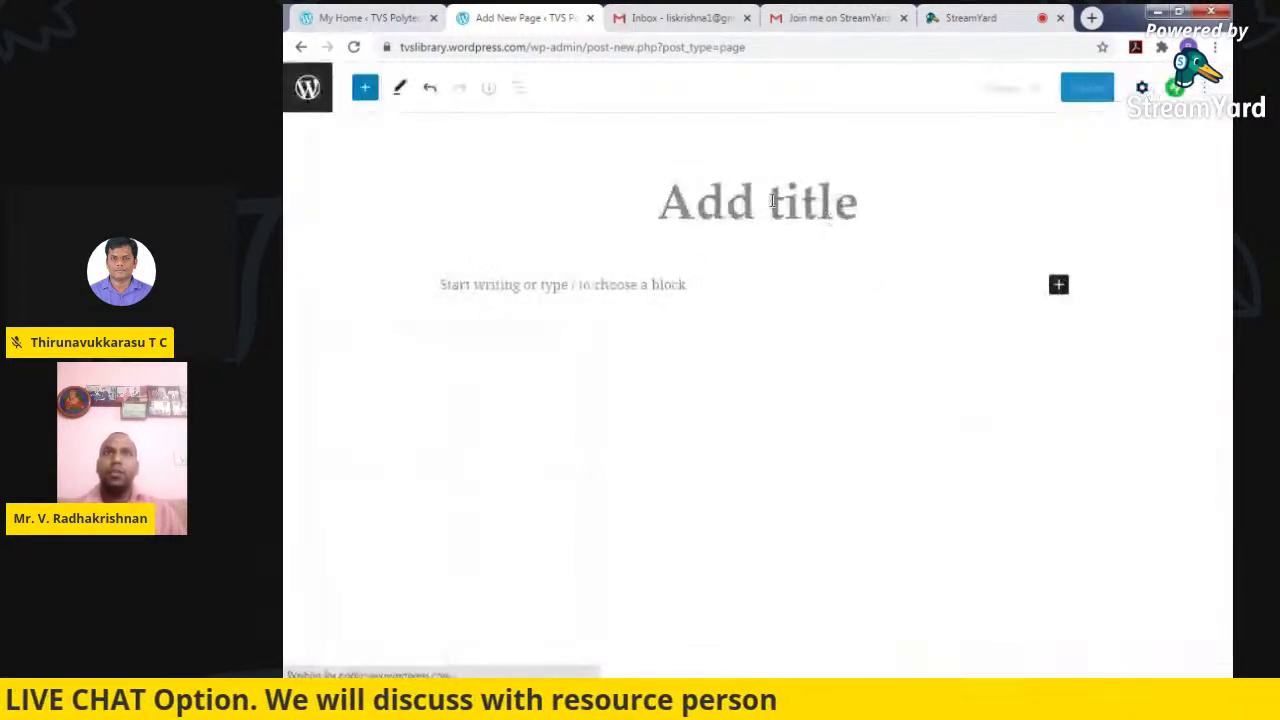
pyautogui.hotkey('ctrl', 'v')
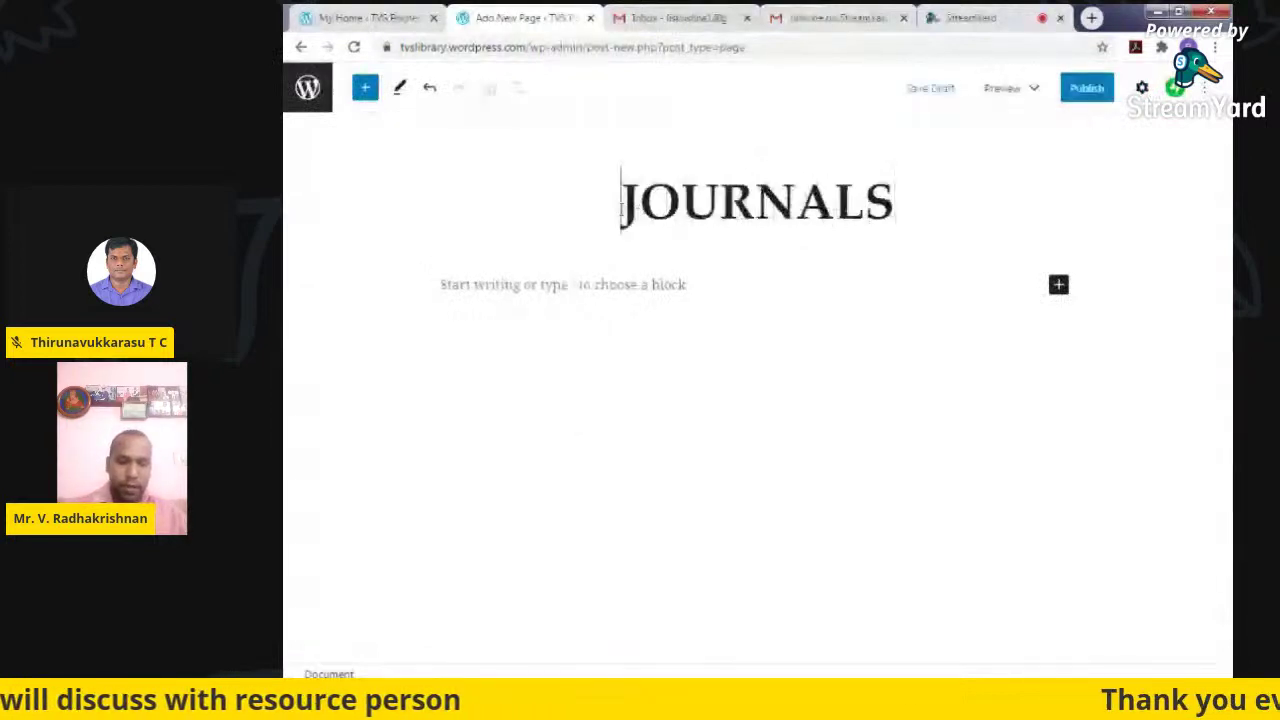
pyautogui.write('Open Access')
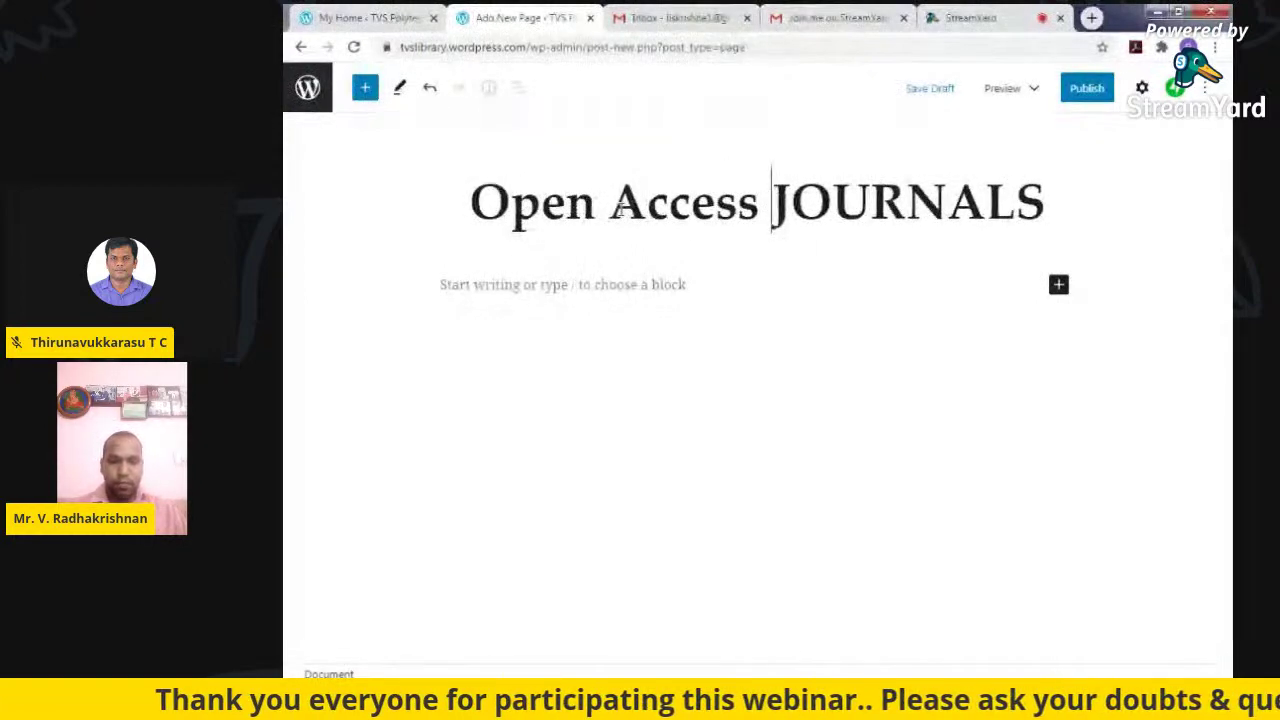
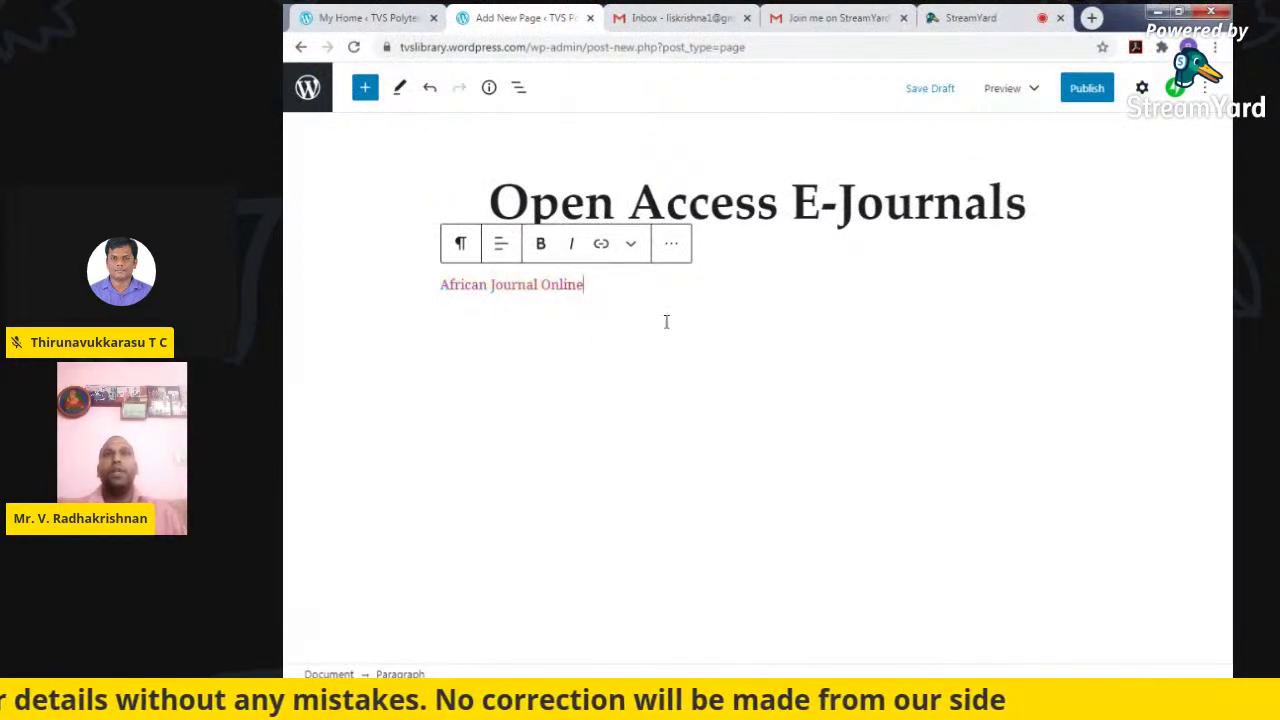
# Paste the 'Free Scientific & Medical Materials' text from Word into a new paragraph below African Journal Online.
pyautogui.hotkey('alt', 'Tab')
pyautogui.click(829, 272)
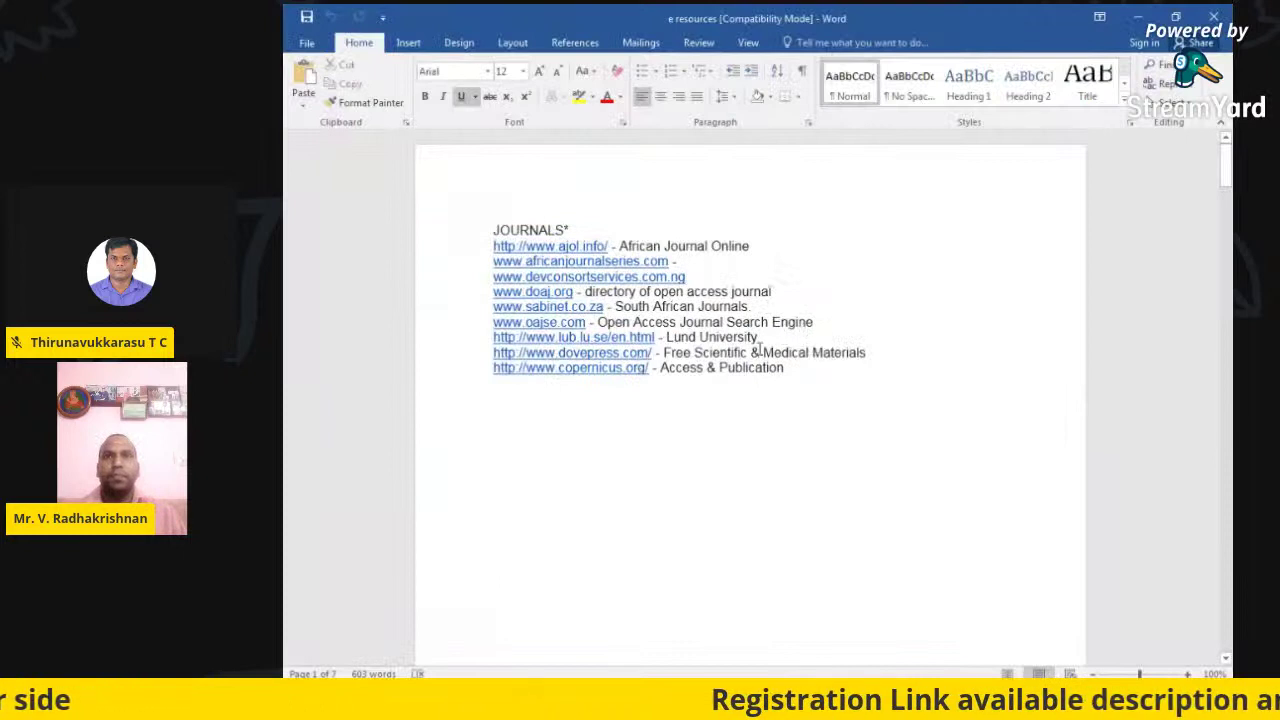
pyautogui.moveTo(871, 352); pyautogui.dragTo(663, 352)
pyautogui.hotkey('ctrl', 'c')
pyautogui.hotkey('alt', 'Tab')
pyautogui.click(551, 338)
pyautogui.hotkey('ctrl', 'v')
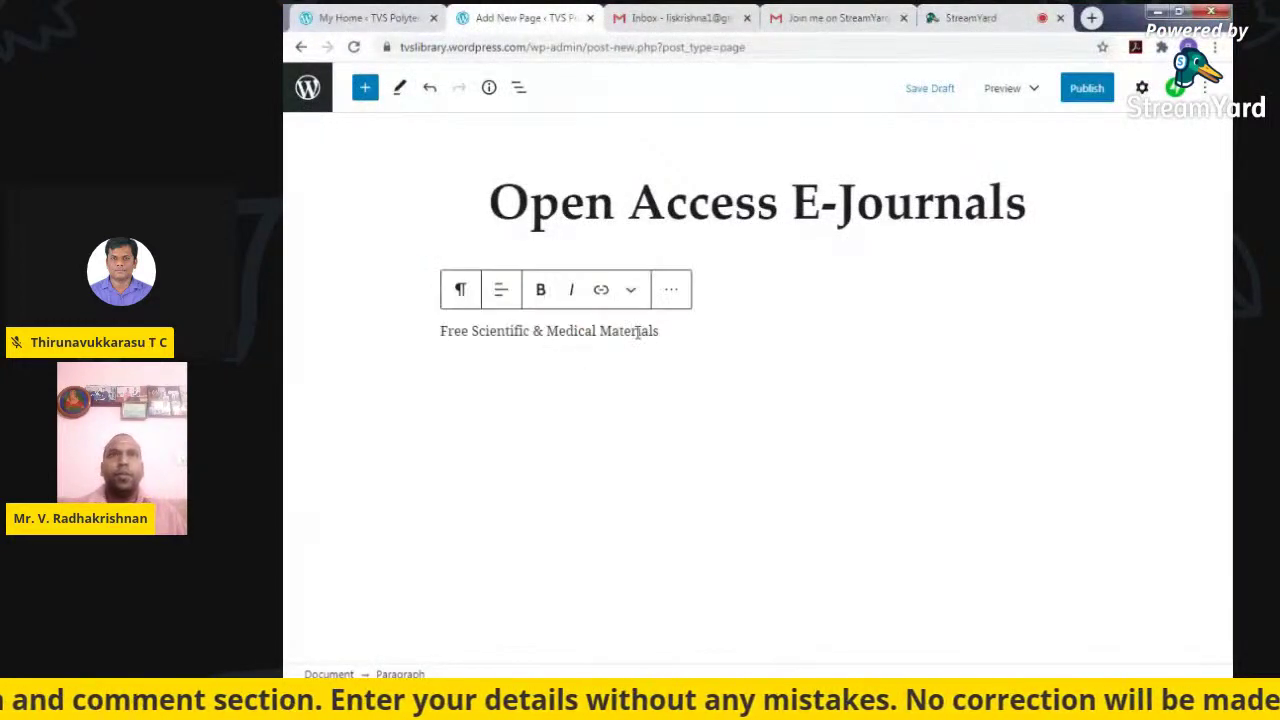
pyautogui.hotkey('ctrl', 'shift', 'Left')
pyautogui.hotkey('ctrl', 'shift', 'Left')
pyautogui.hotkey('ctrl', 'shift', 'Left')
pyautogui.hotkey('ctrl', 'shift', 'Left')
pyautogui.hotkey('ctrl', 'shift', 'Left')
pyautogui.hotkey('alt', 'Tab')
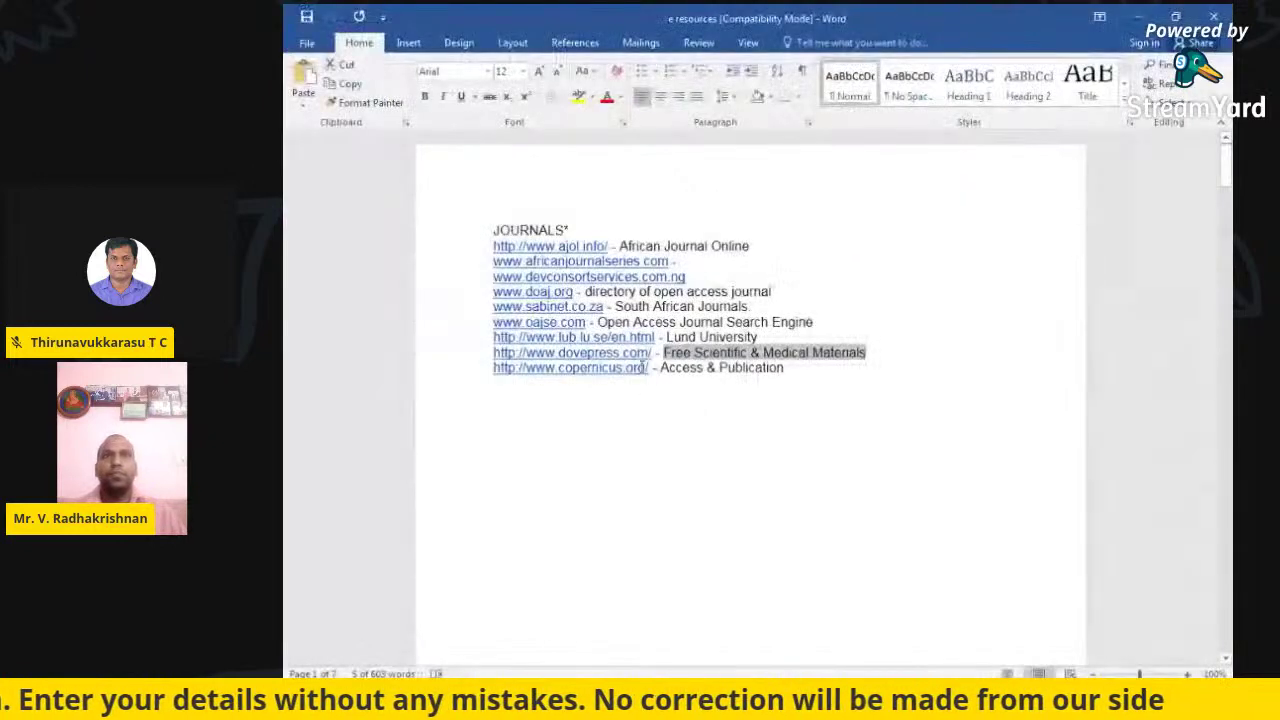
pyautogui.moveTo(652, 354); pyautogui.dragTo(493, 354)
pyautogui.hotkey('ctrl', 'c')
pyautogui.hotkey('alt', 'Tab')
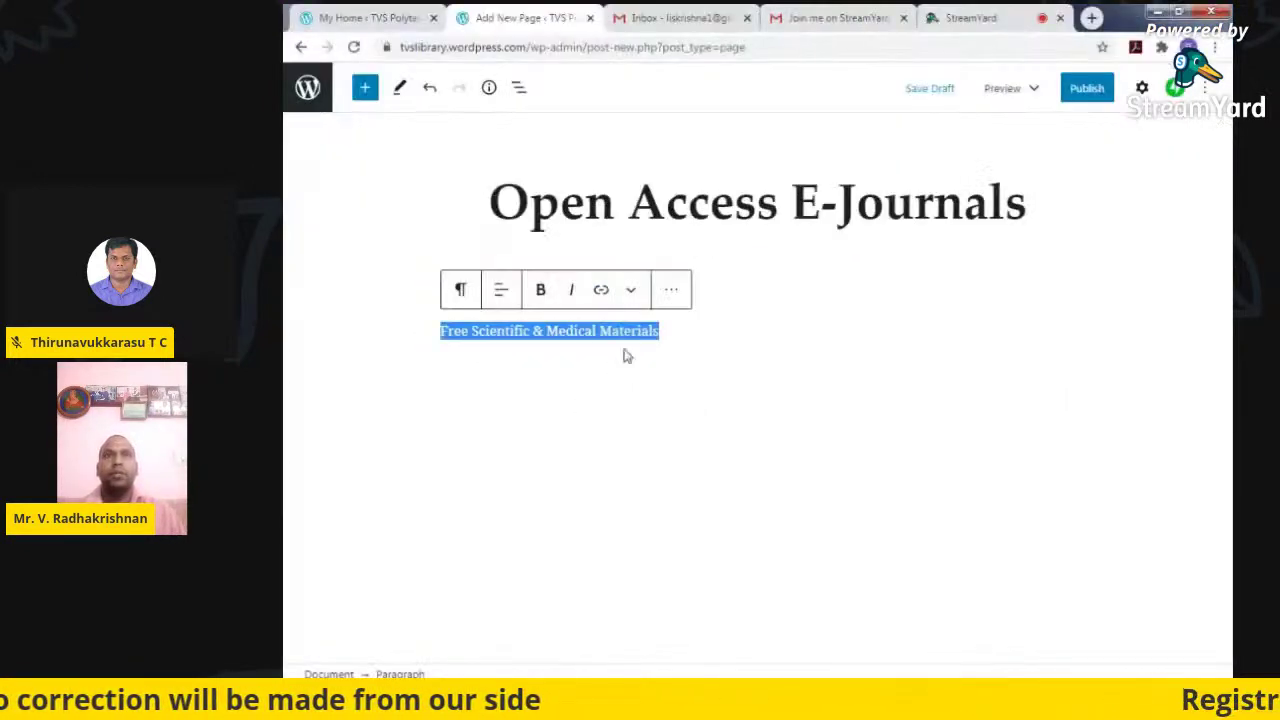
pyautogui.click(601, 290)
pyautogui.hotkey('ctrl', 'v')
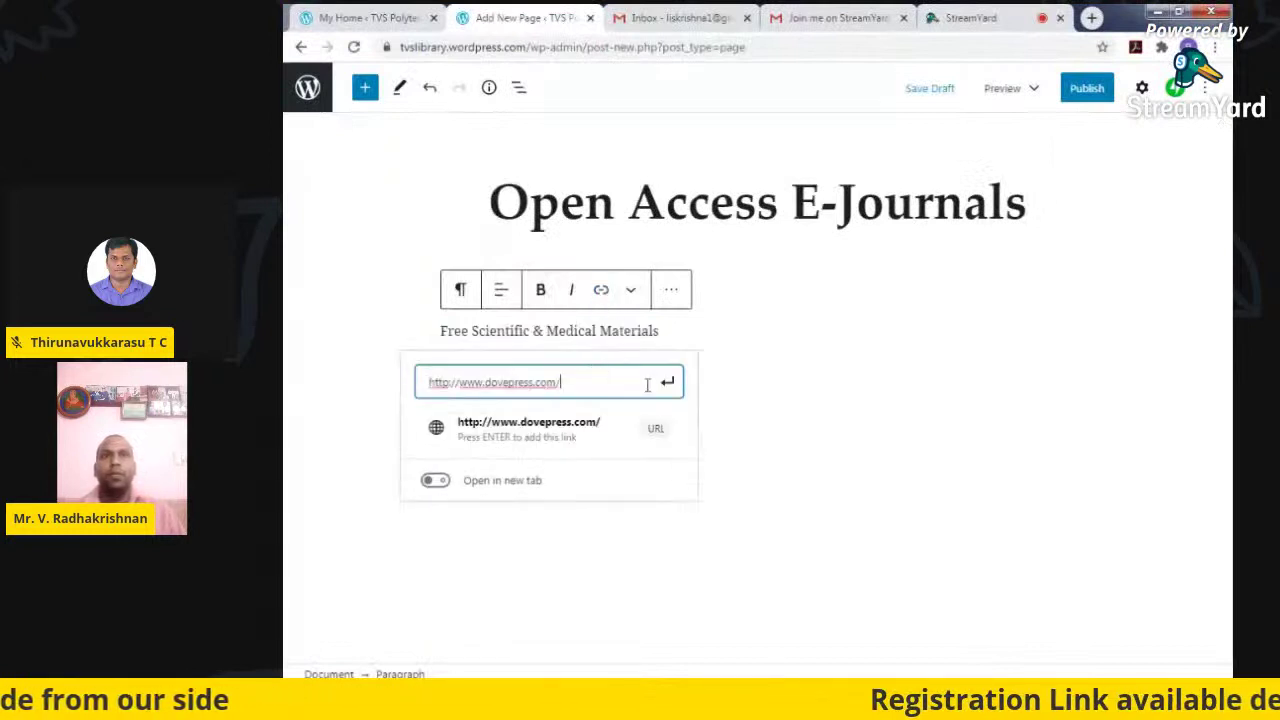
pyautogui.click(670, 386)
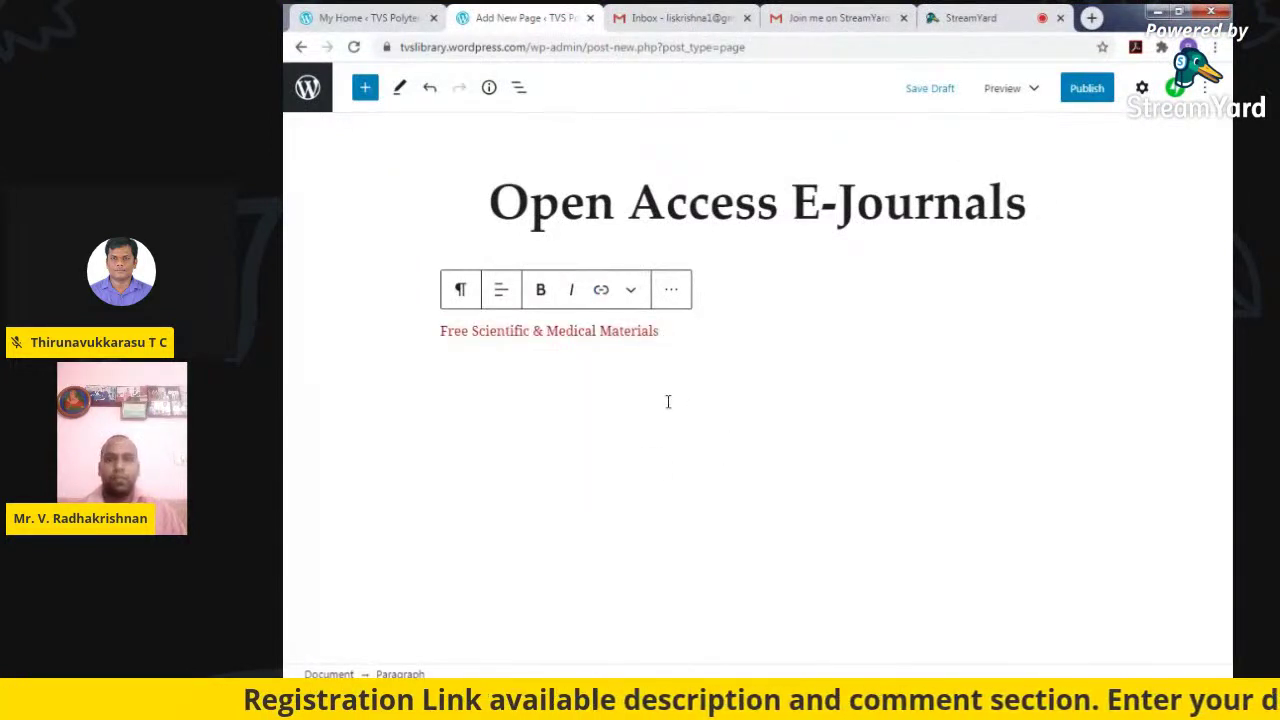
pyautogui.press('Return')
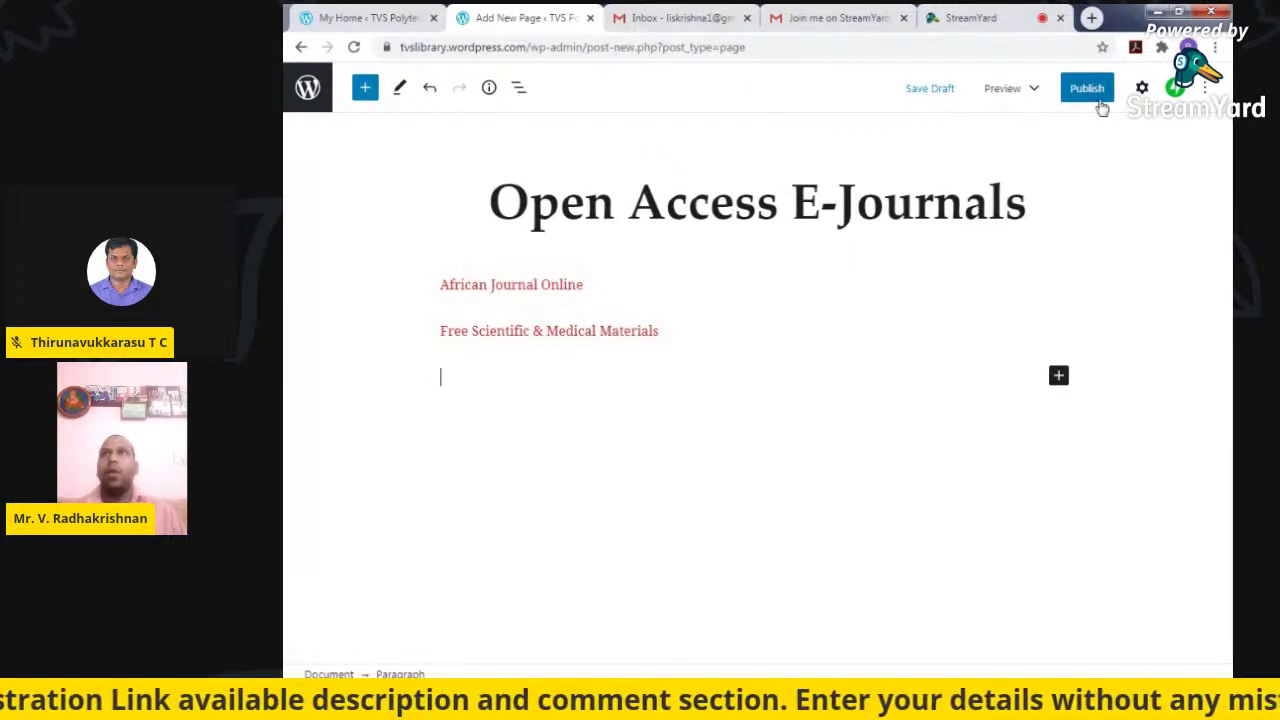
pyautogui.click(1097, 95)
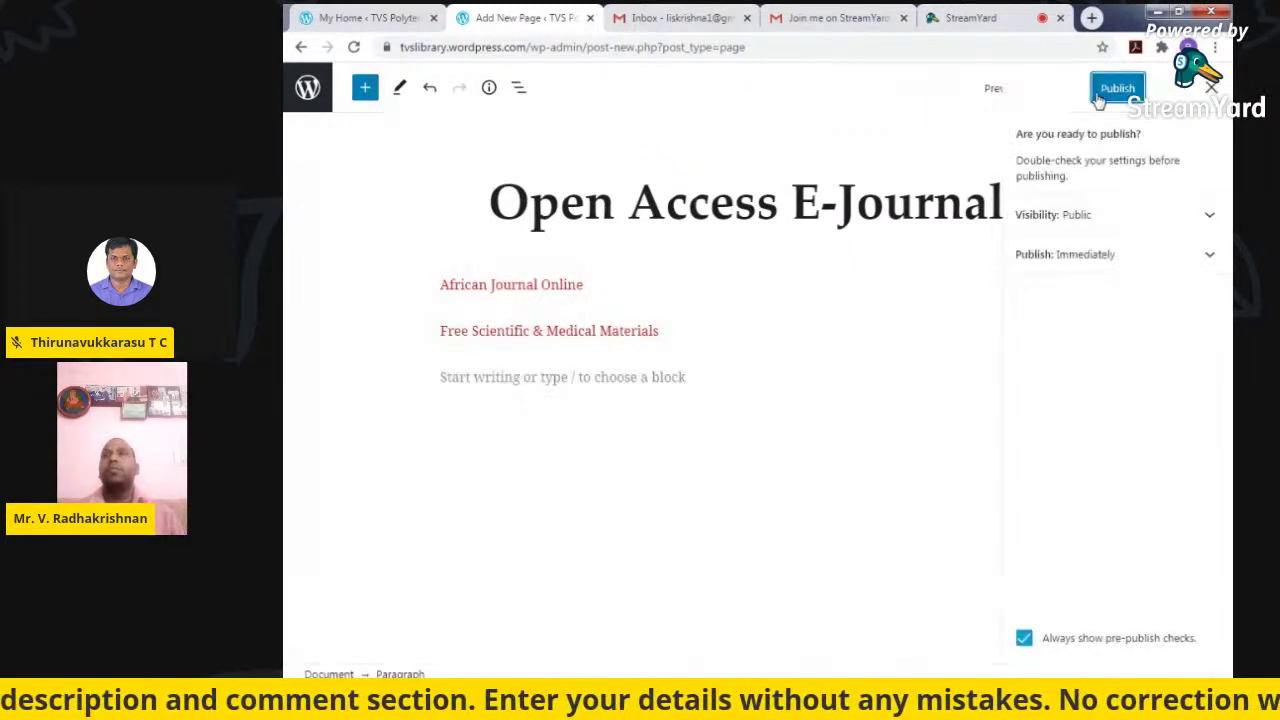
pyautogui.click(1100, 95)
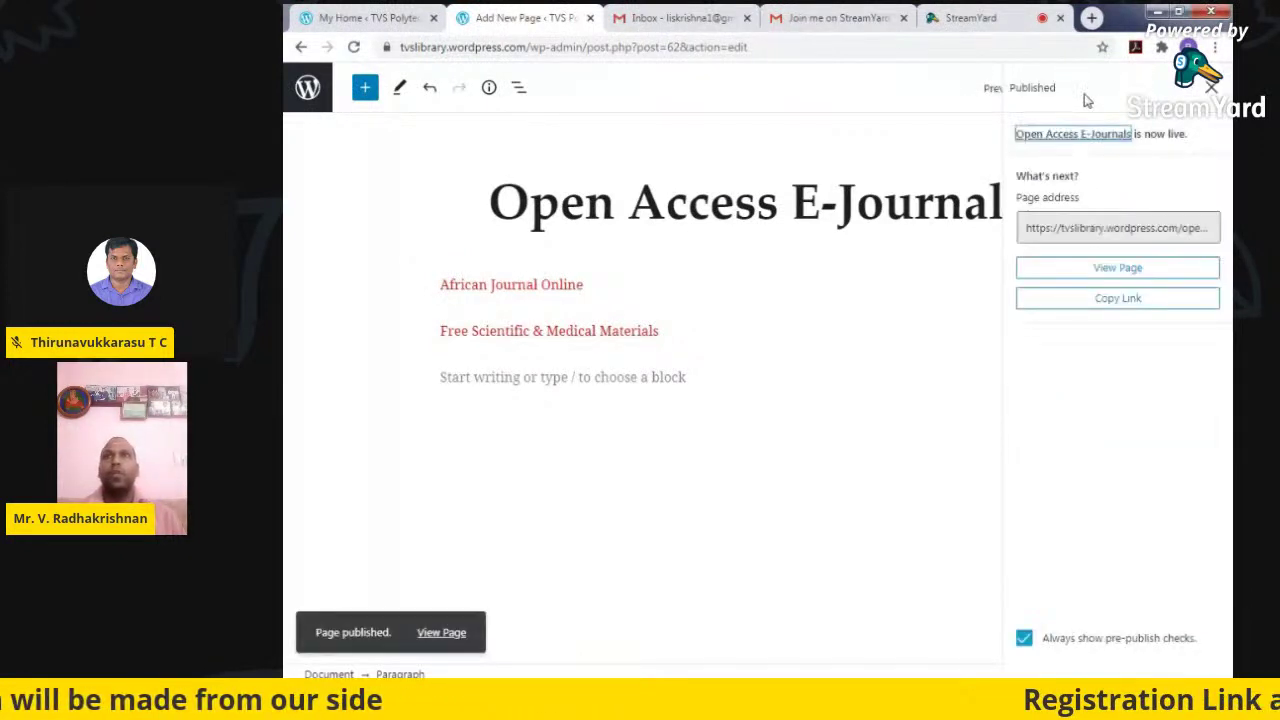
# Reload the live site, open Open Access E-Journals from its menu, then return to the editor.
pyautogui.hotkey('alt', 'Tab')
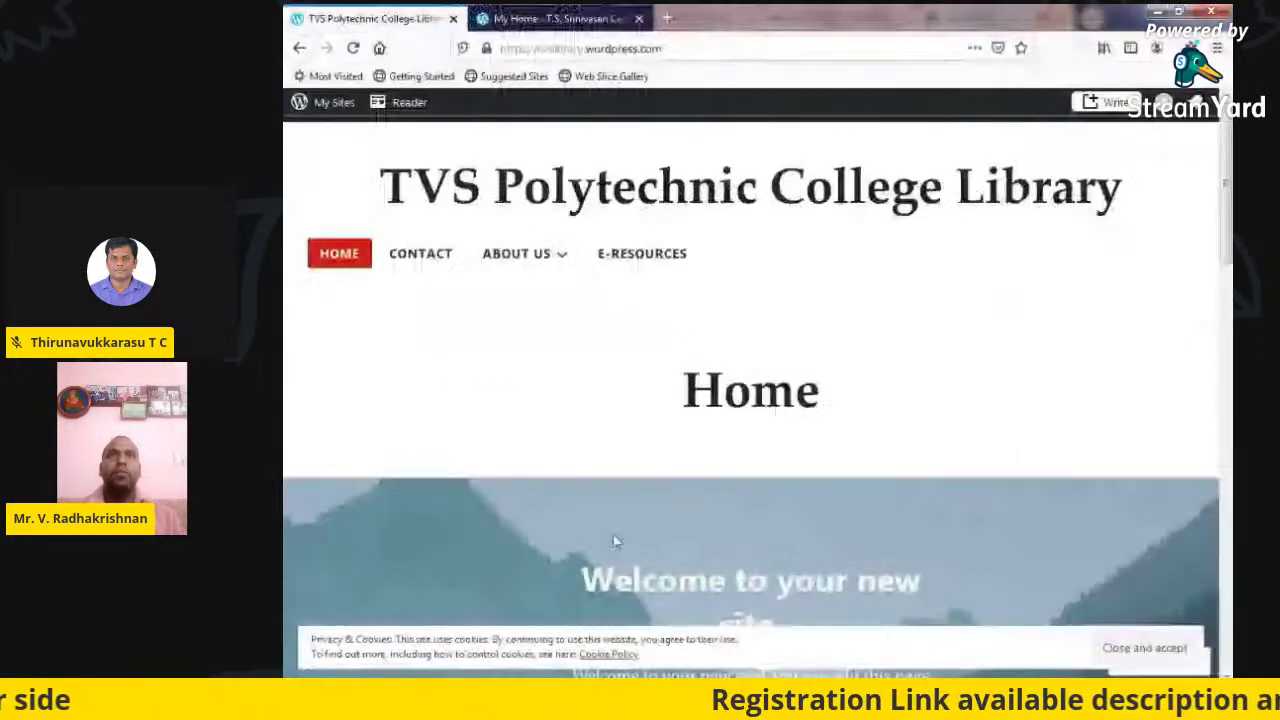
pyautogui.click(690, 48)
pyautogui.press('Return')
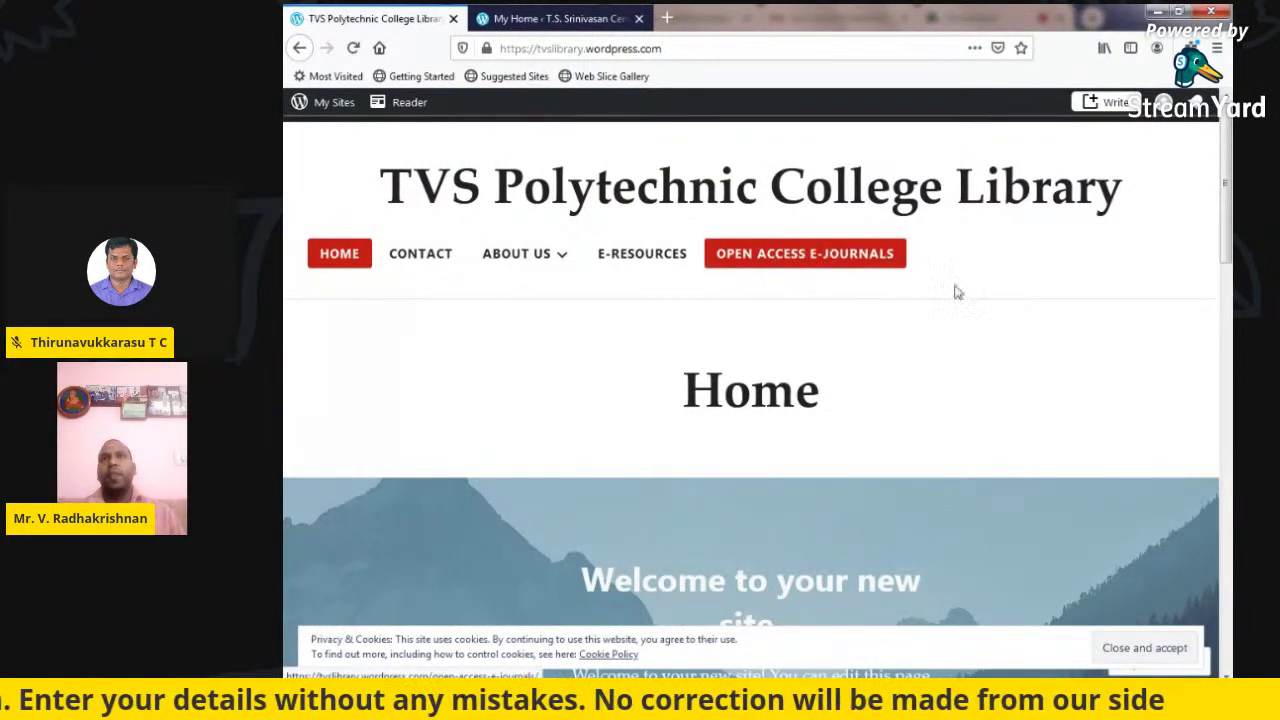
pyautogui.click(832, 258)
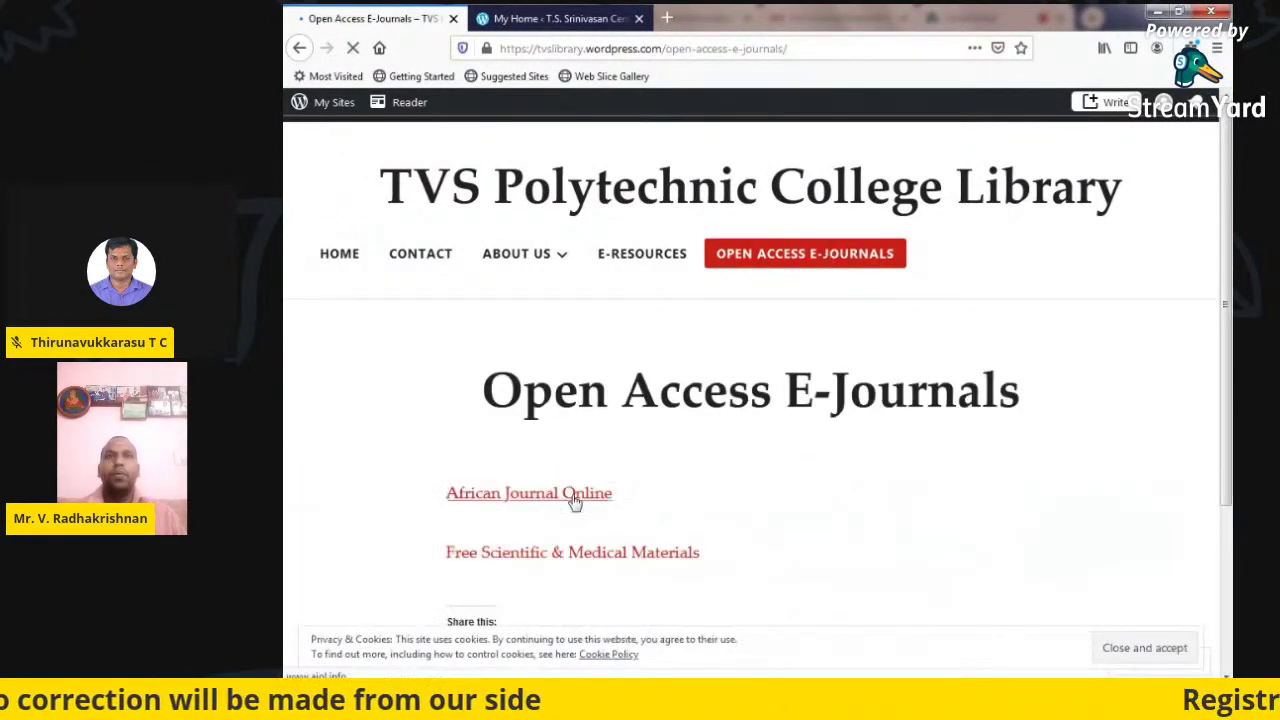
pyautogui.hotkey('alt', 'Tab')
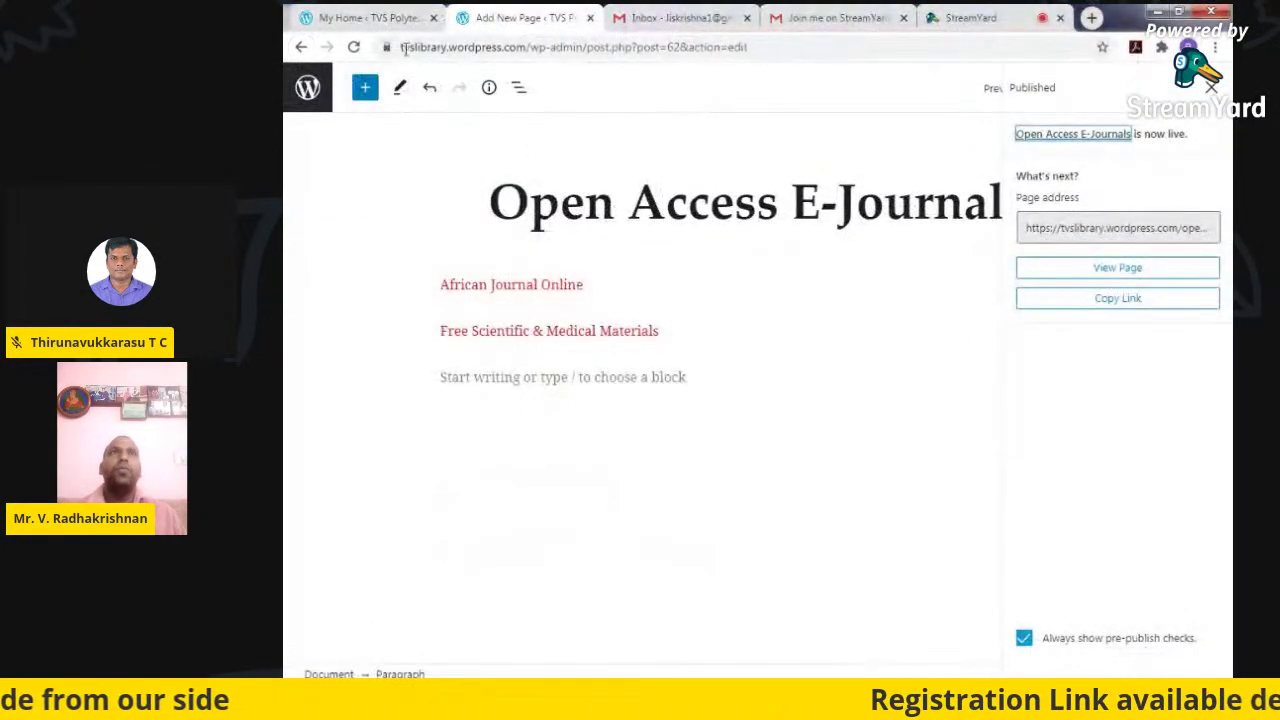
pyautogui.hotkey('alt', 'Tab')
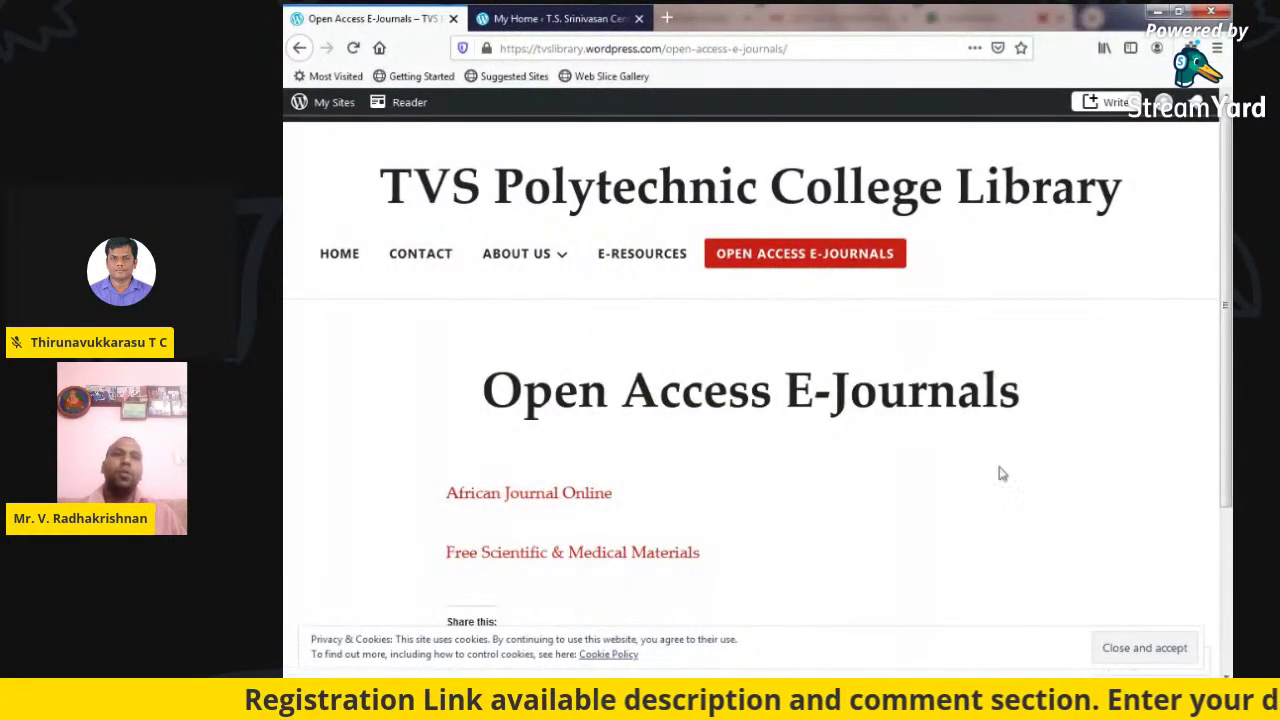
pyautogui.click(510, 700)
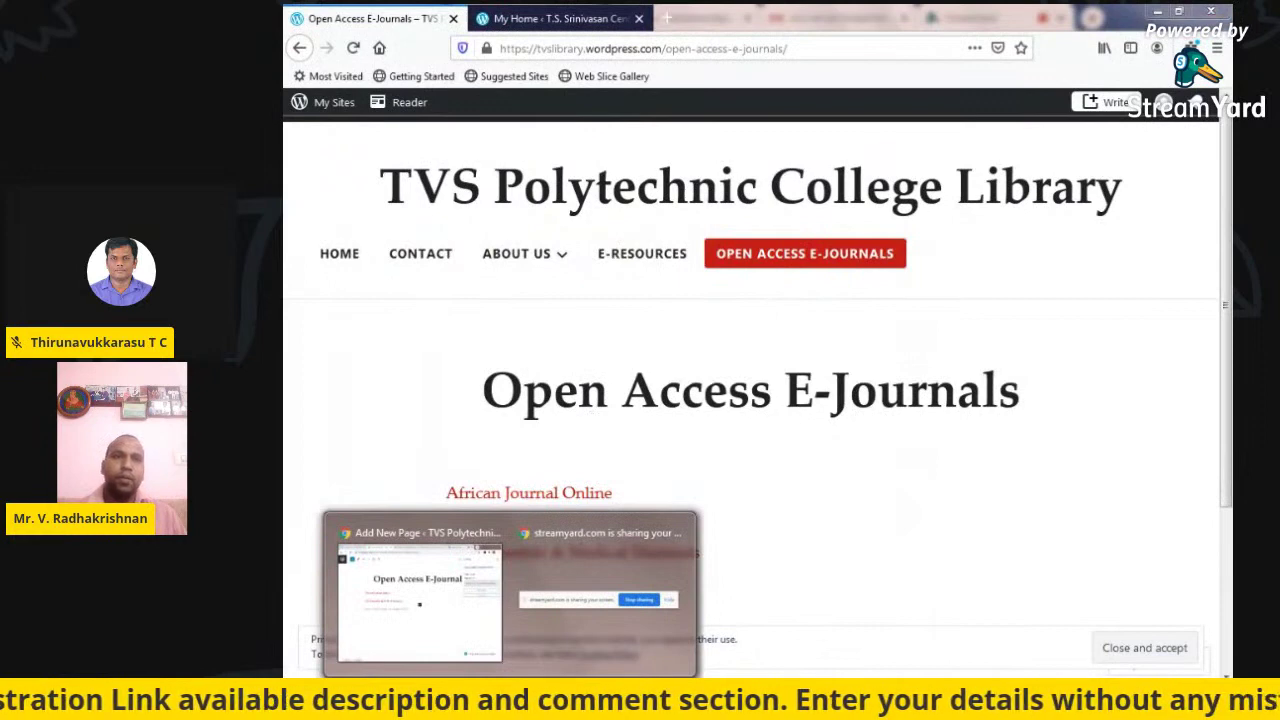
pyautogui.click(419, 600)
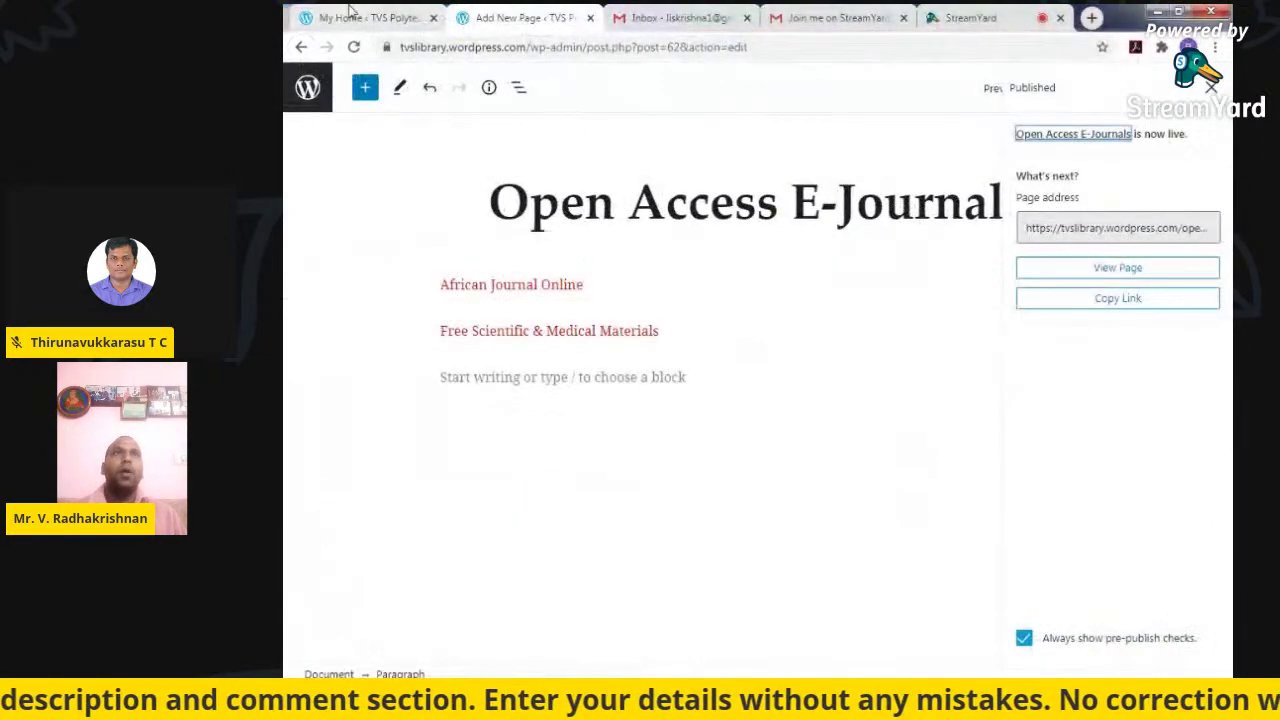
# In Appearance > Menus, nest Open Access E-Journals beneath E-Resources in the Primary menu and save.
pyautogui.click(308, 89)
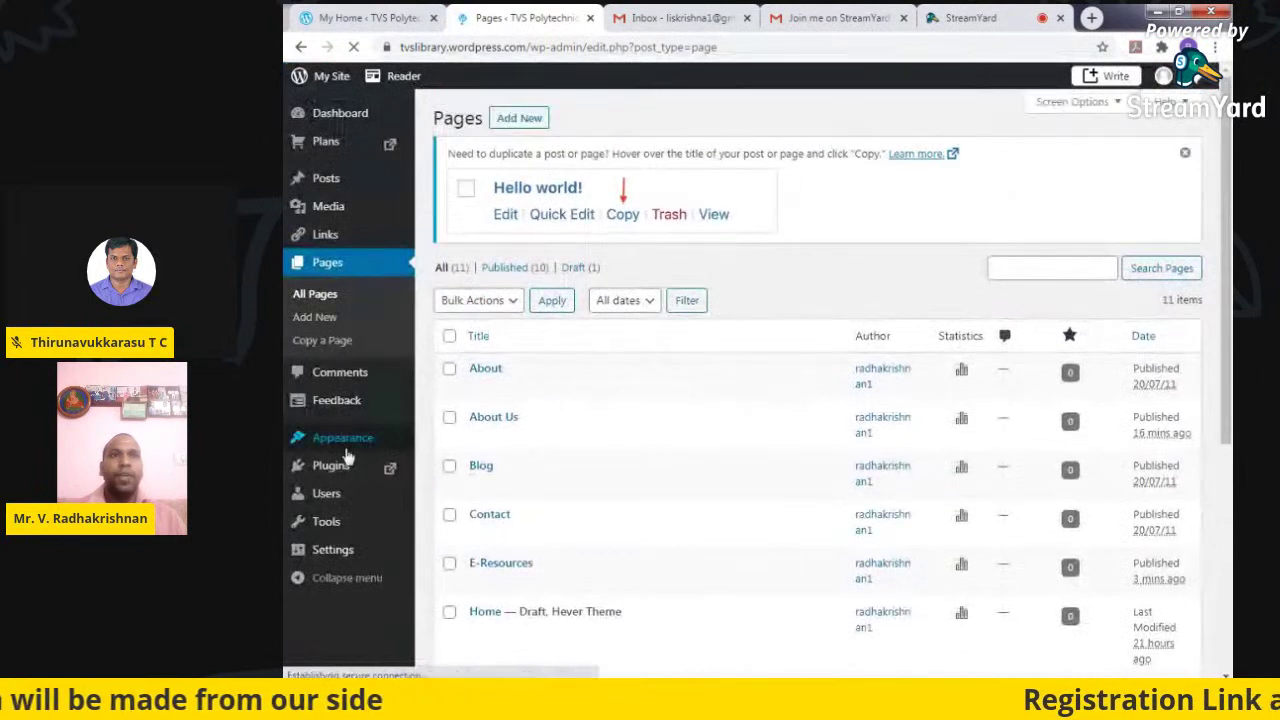
pyautogui.click(362, 442)
pyautogui.moveTo(355, 445)
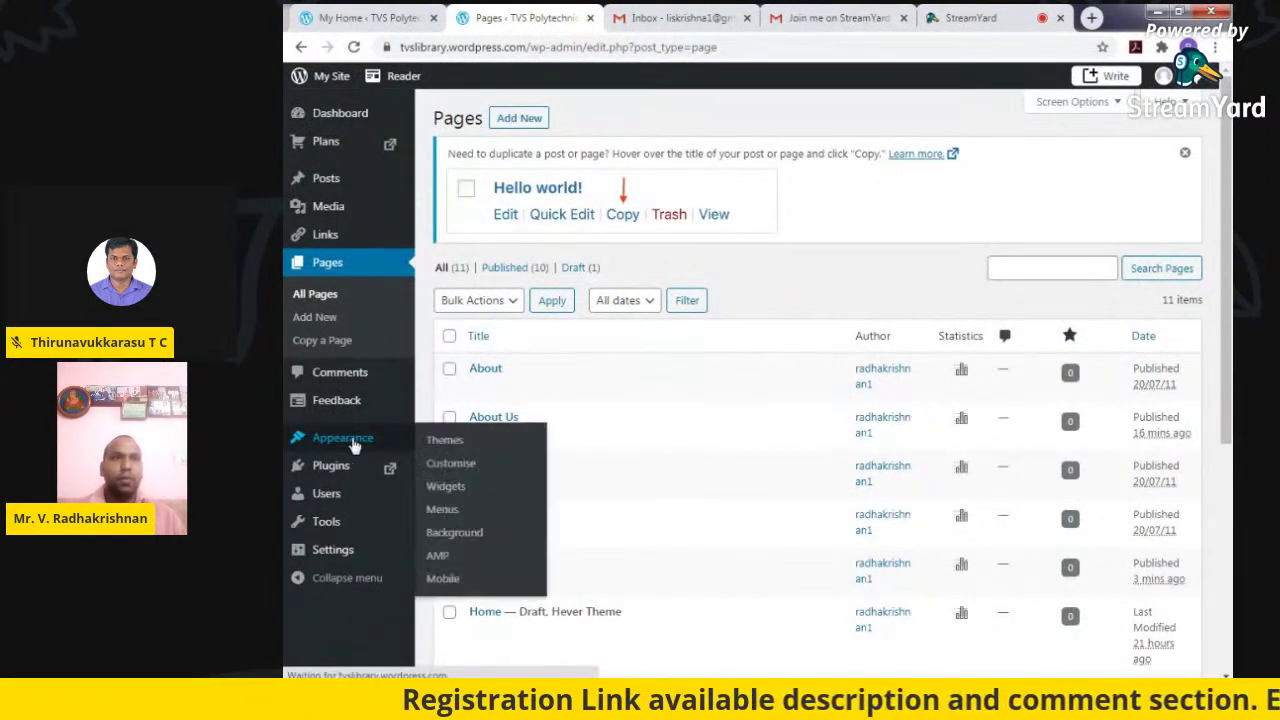
pyautogui.click(442, 514)
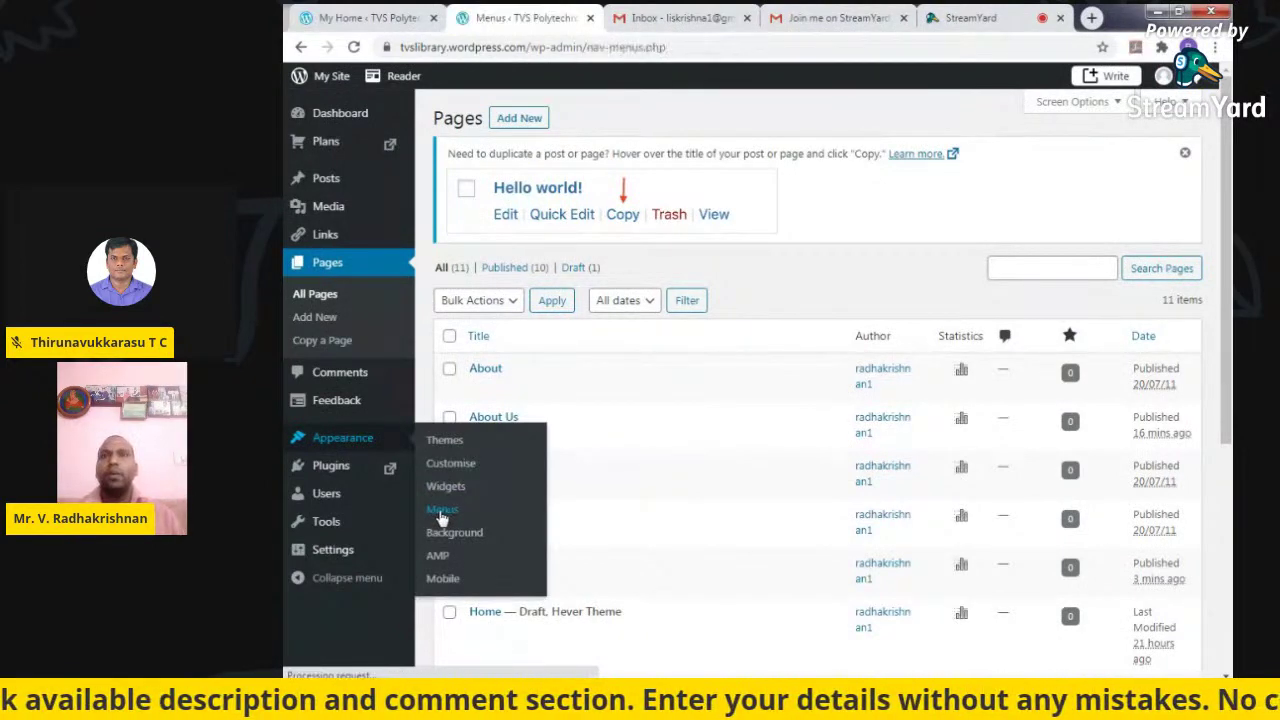
pyautogui.scroll(-4, 686, 489)
pyautogui.moveTo(741, 418); pyautogui.dragTo(806, 459)
pyautogui.click(1158, 636)
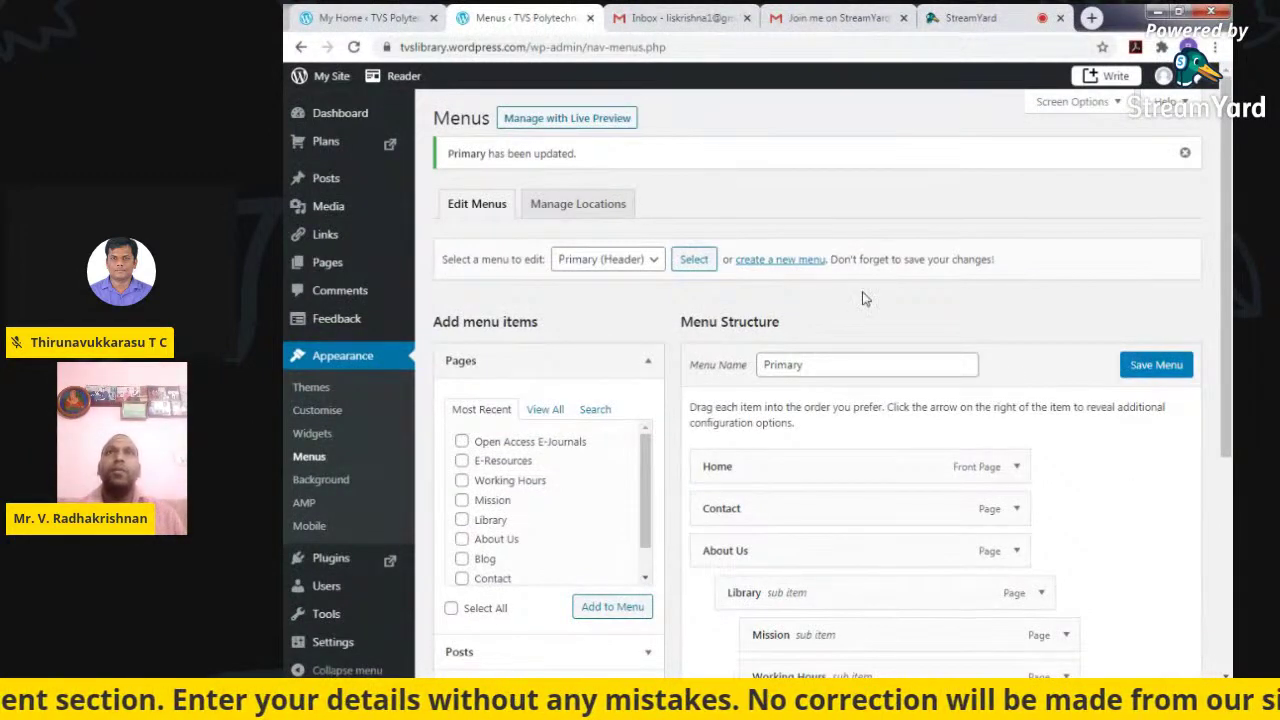
# Load the live home page, open Open Access E-Journals via E-Resources, and test the African Journal Online link.
pyautogui.hotkey('alt', 'Tab')
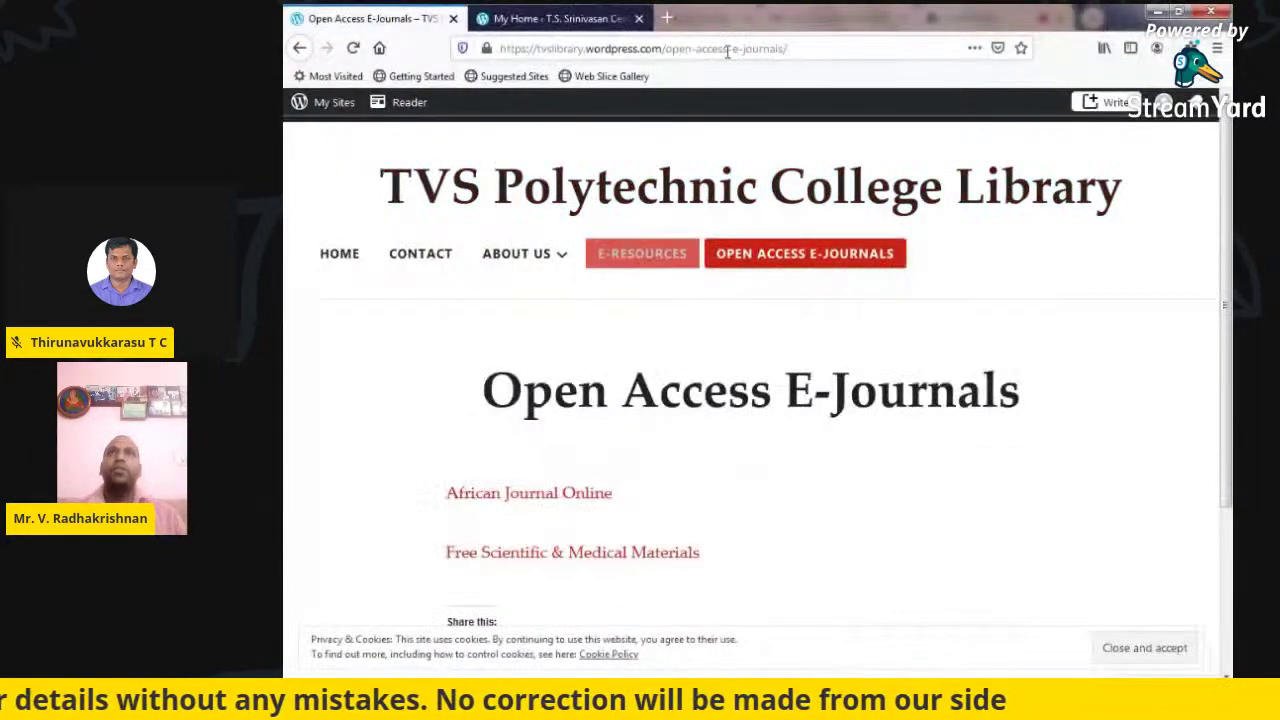
pyautogui.moveTo(665, 48); pyautogui.dragTo(830, 48)
pyautogui.press('BackSpace')
pyautogui.press('Return')
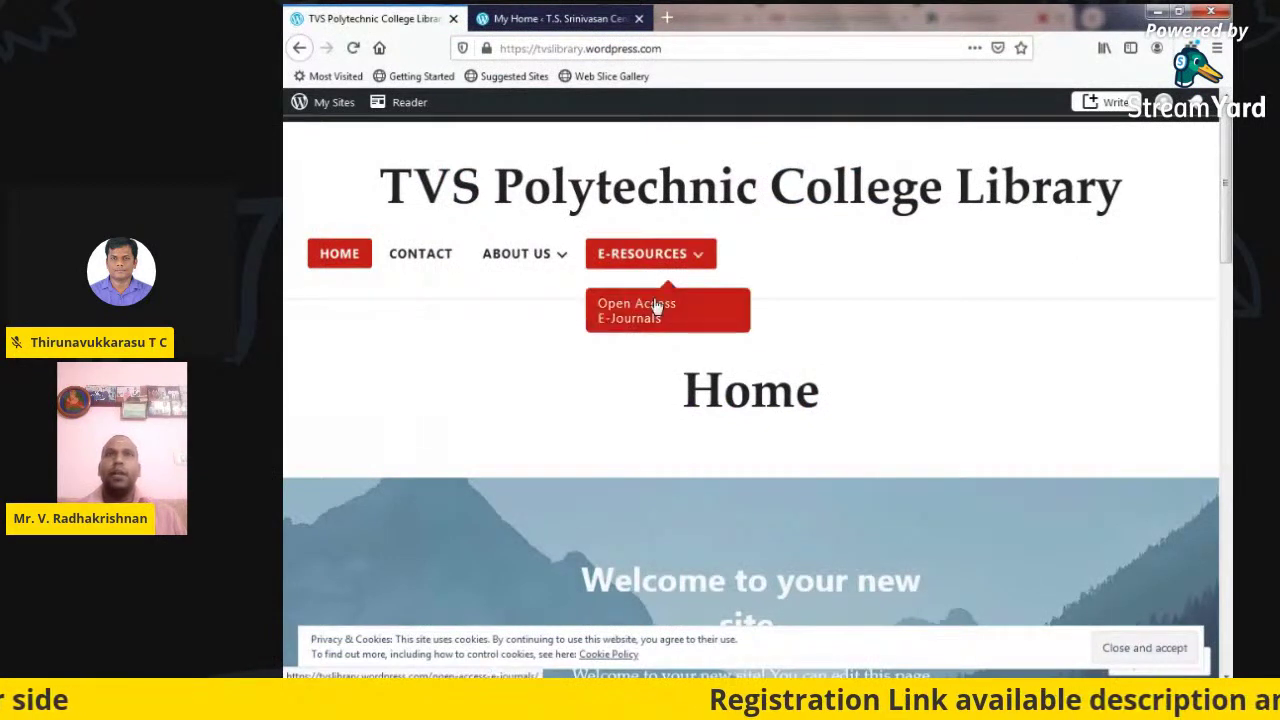
pyautogui.click(649, 325)
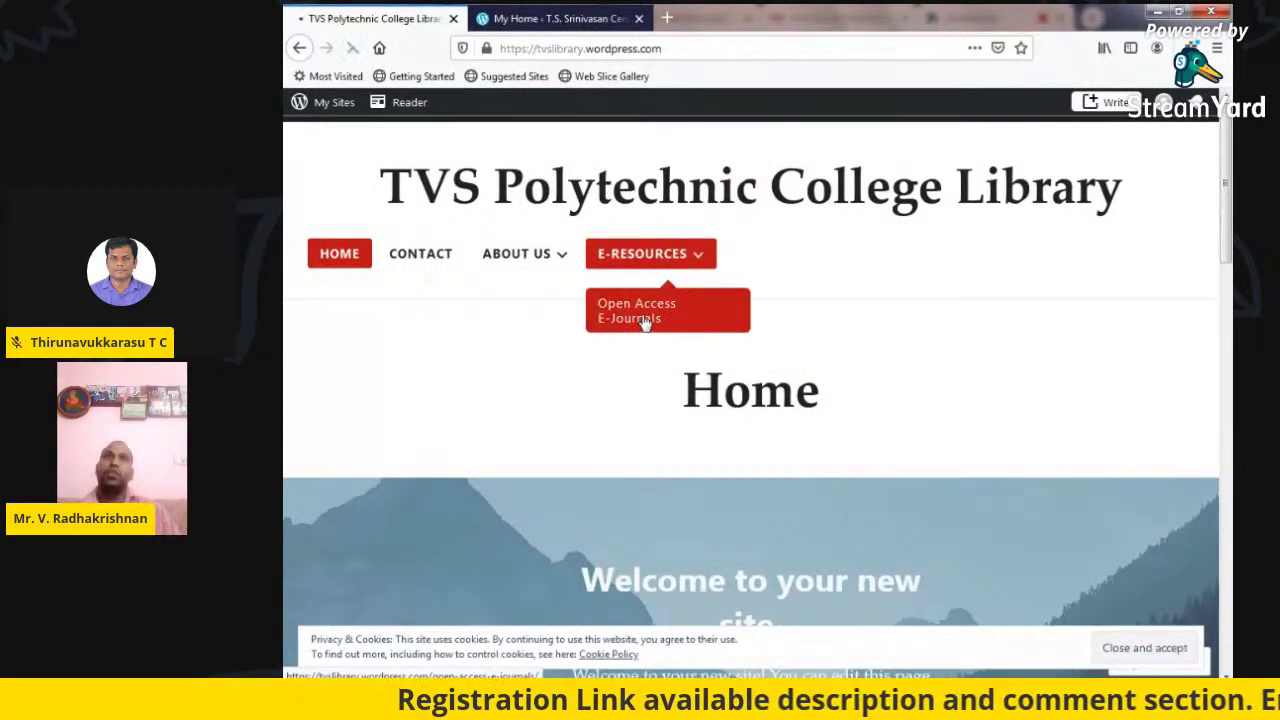
pyautogui.scroll(-2, 645, 340)
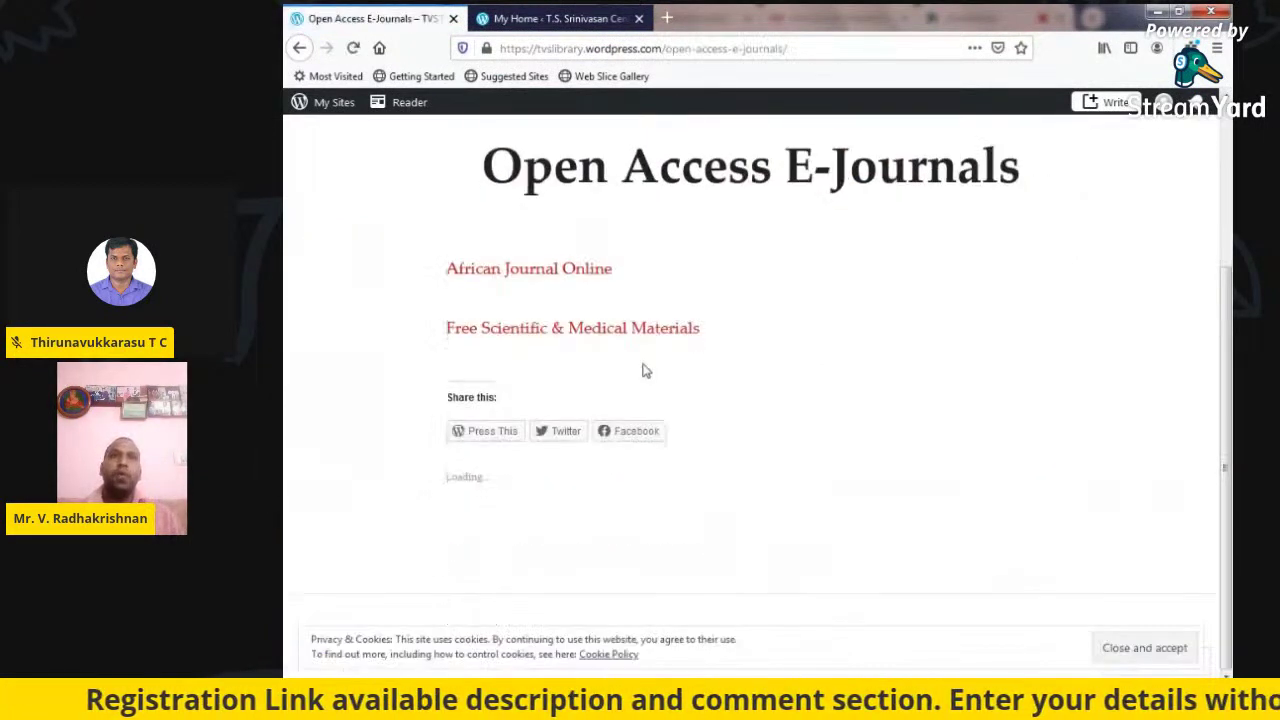
pyautogui.click(517, 284)
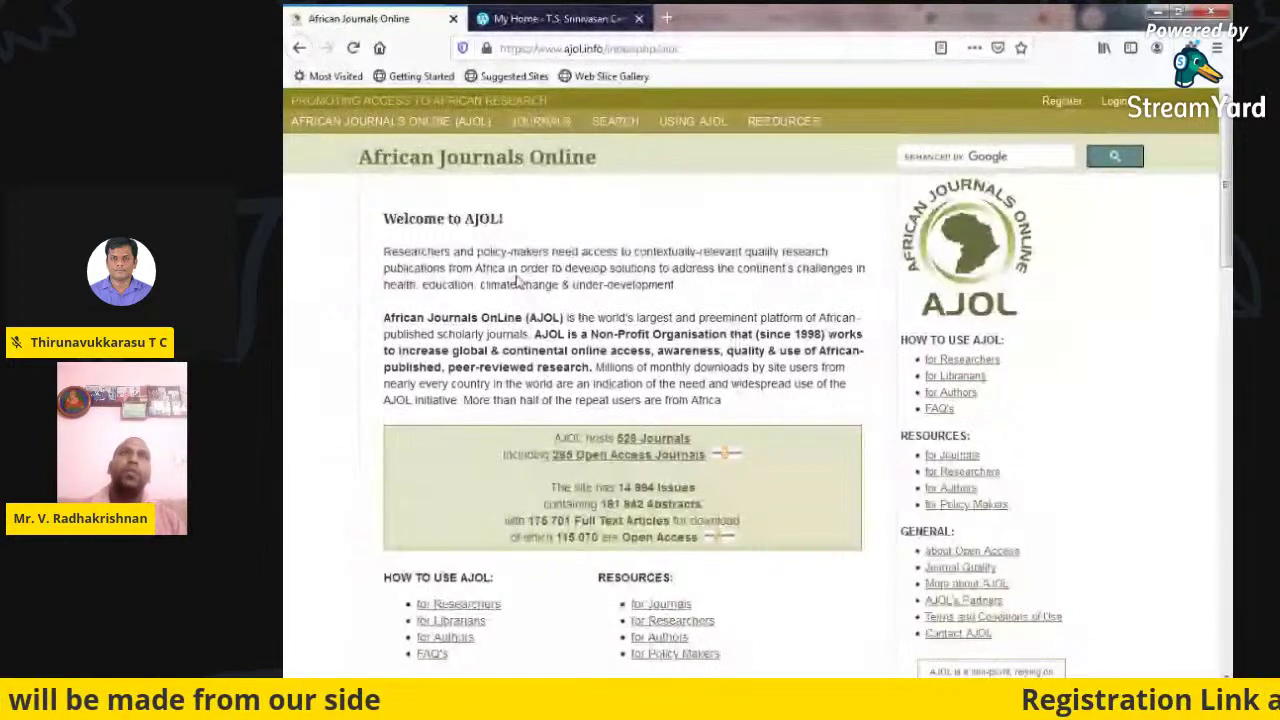
pyautogui.click(300, 50)
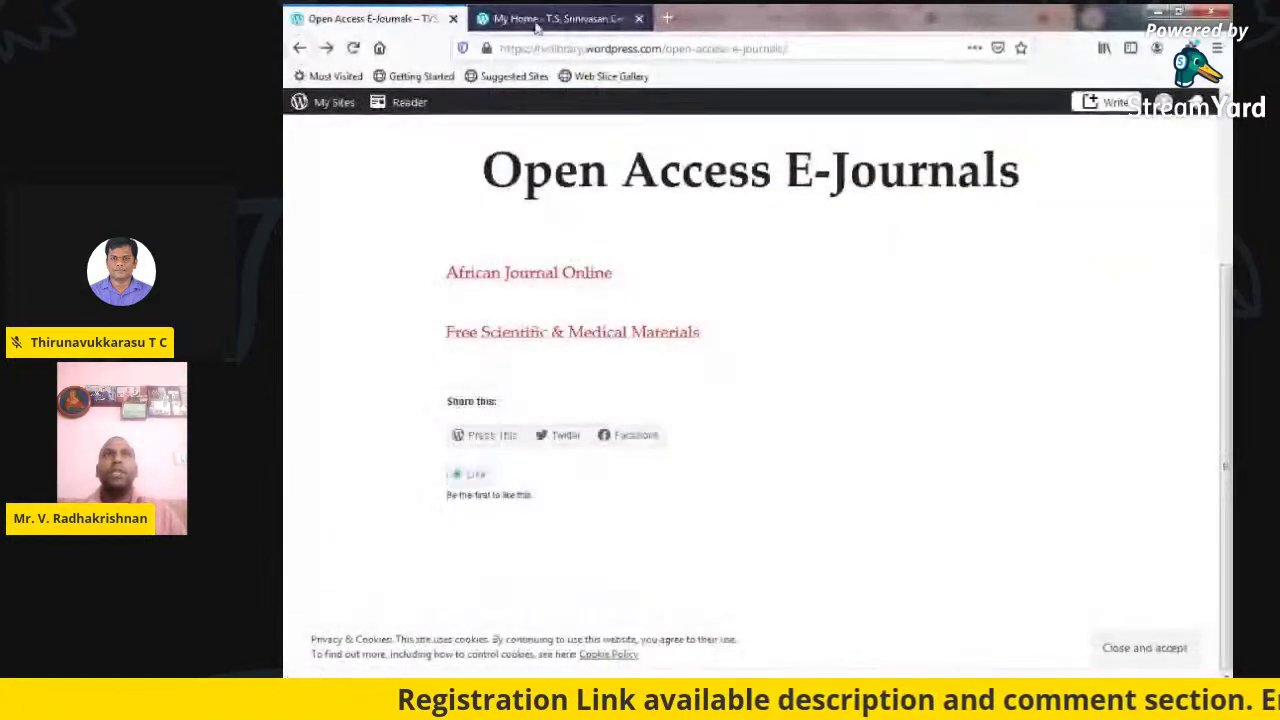
# Go to Pages > All Pages and edit the Open Access E-Journals page.
pyautogui.hotkey('alt', 'Tab')
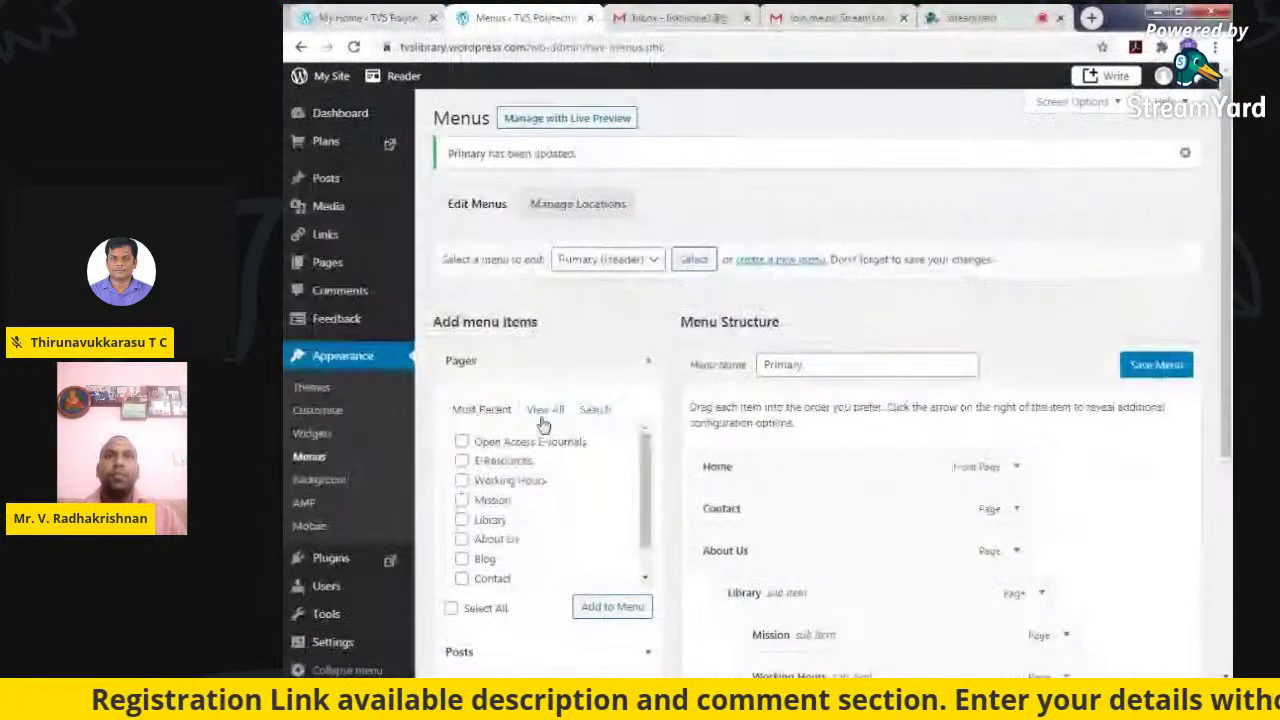
pyautogui.scroll(-1, 563, 440)
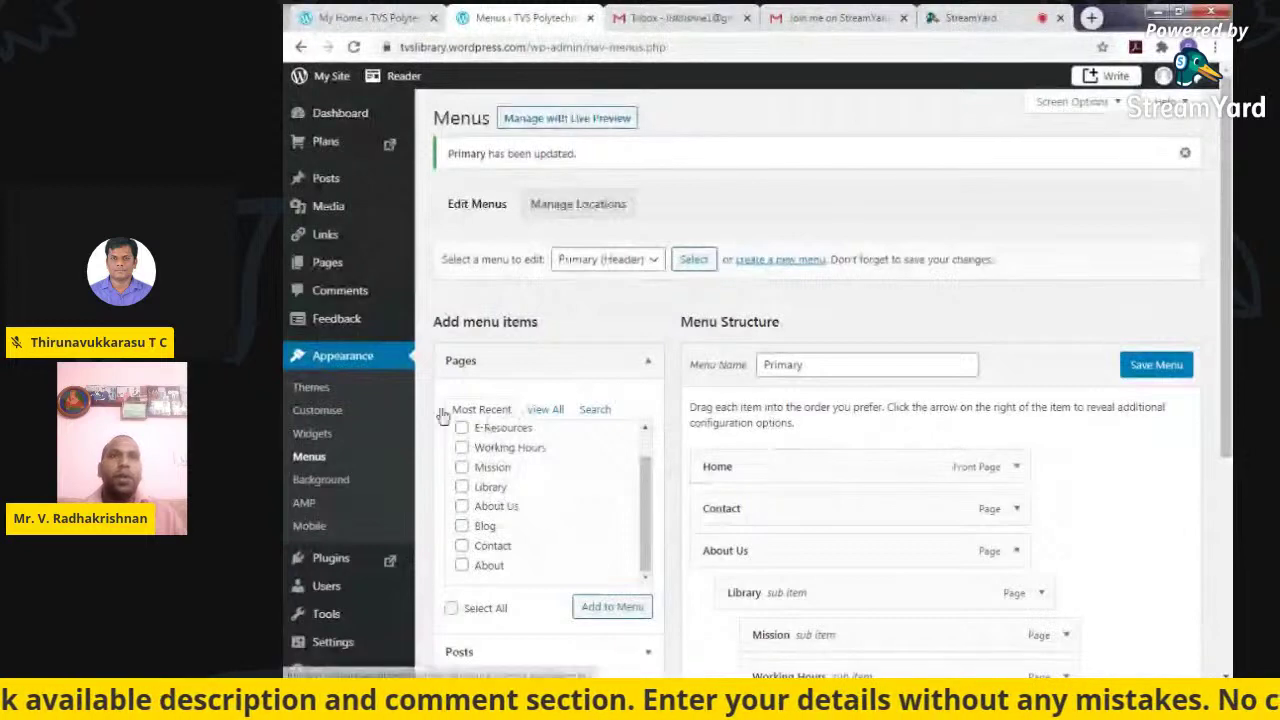
pyautogui.scroll(1, 640, 480)
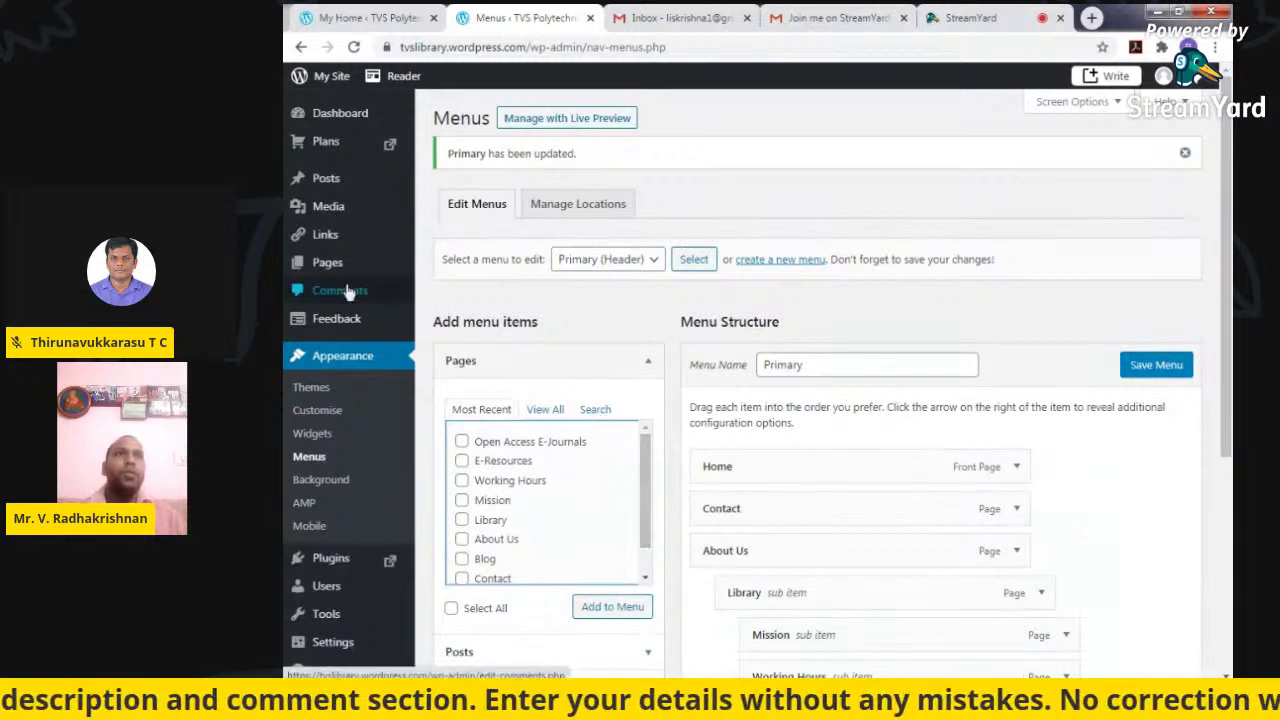
pyautogui.moveTo(325, 272)
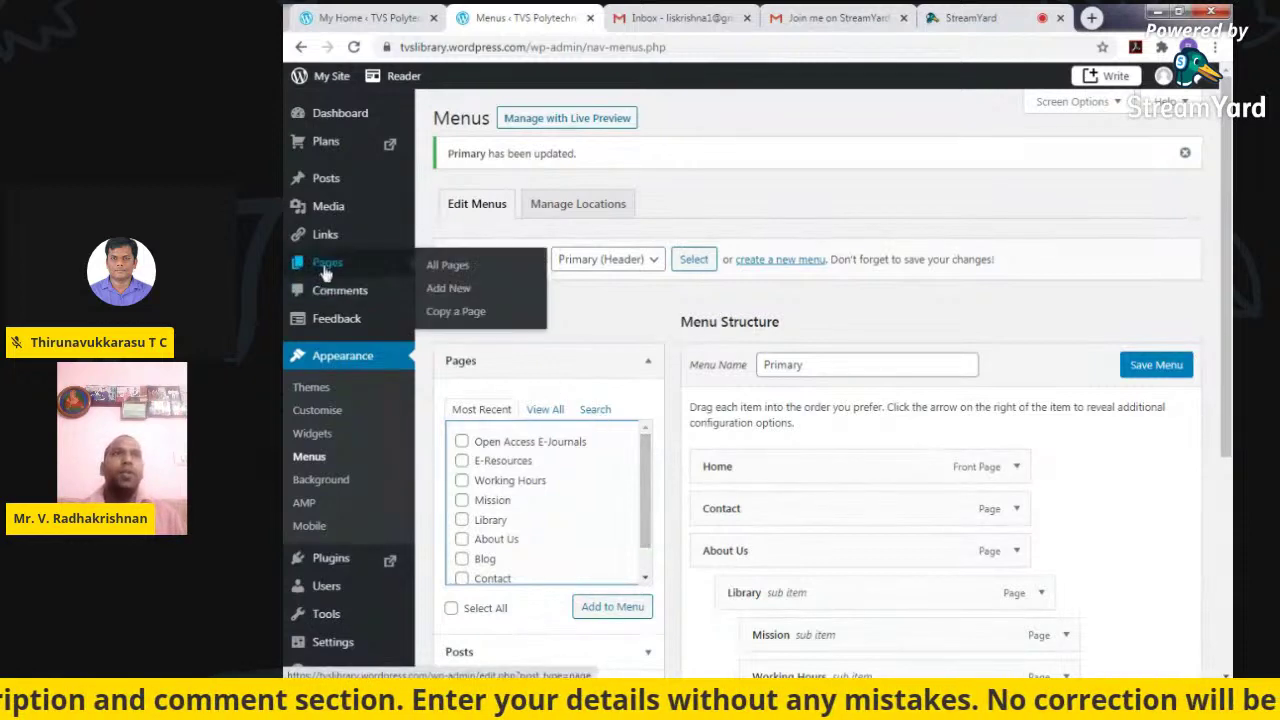
pyautogui.click(449, 268)
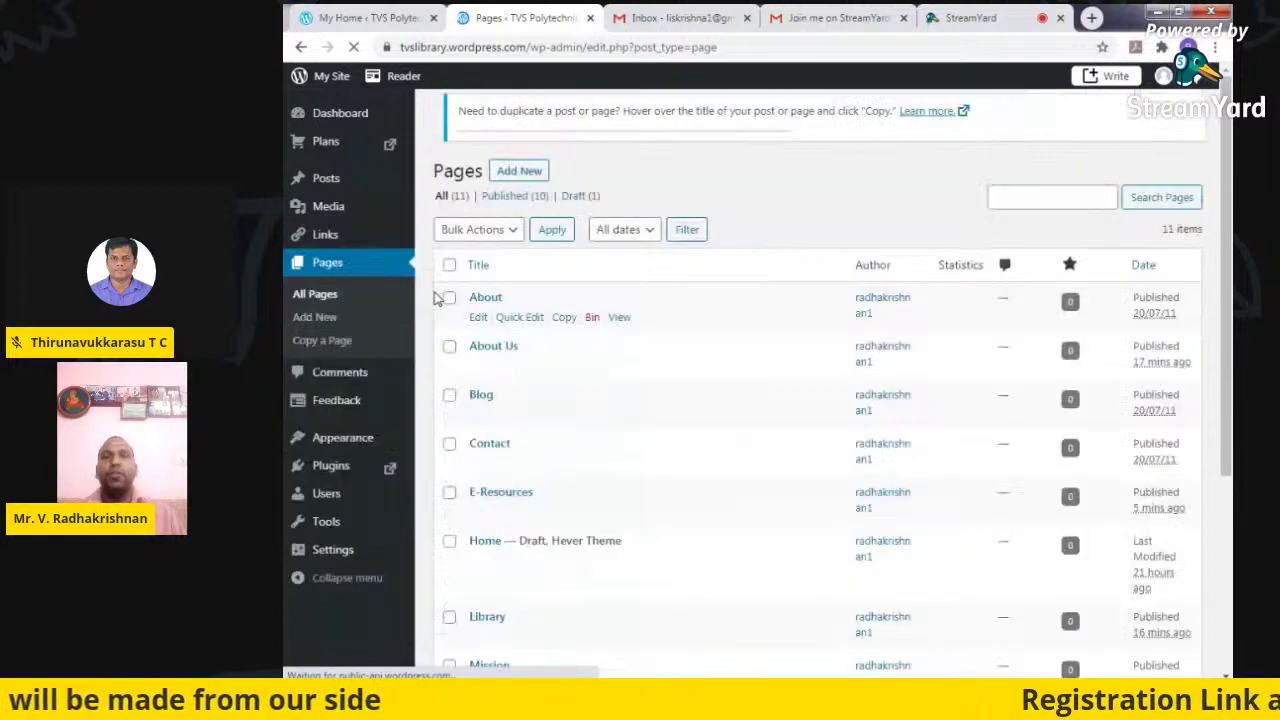
pyautogui.scroll(-2, 516, 362)
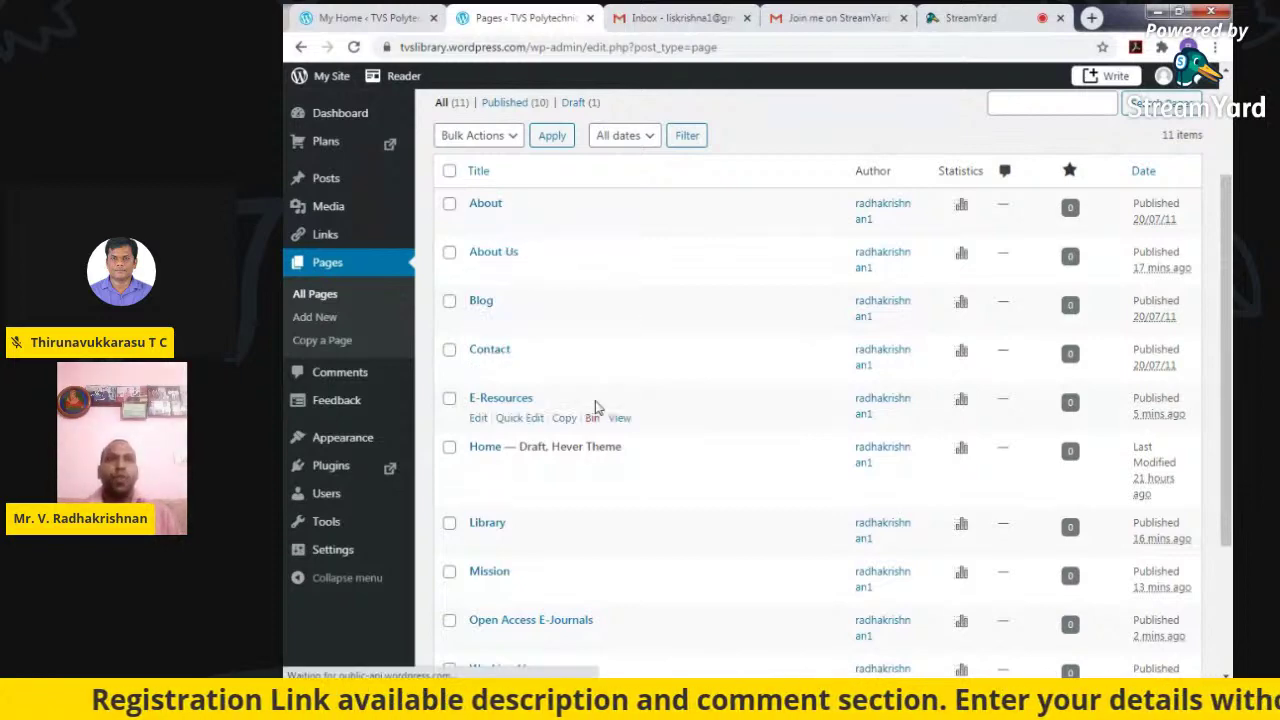
pyautogui.scroll(-2, 523, 418)
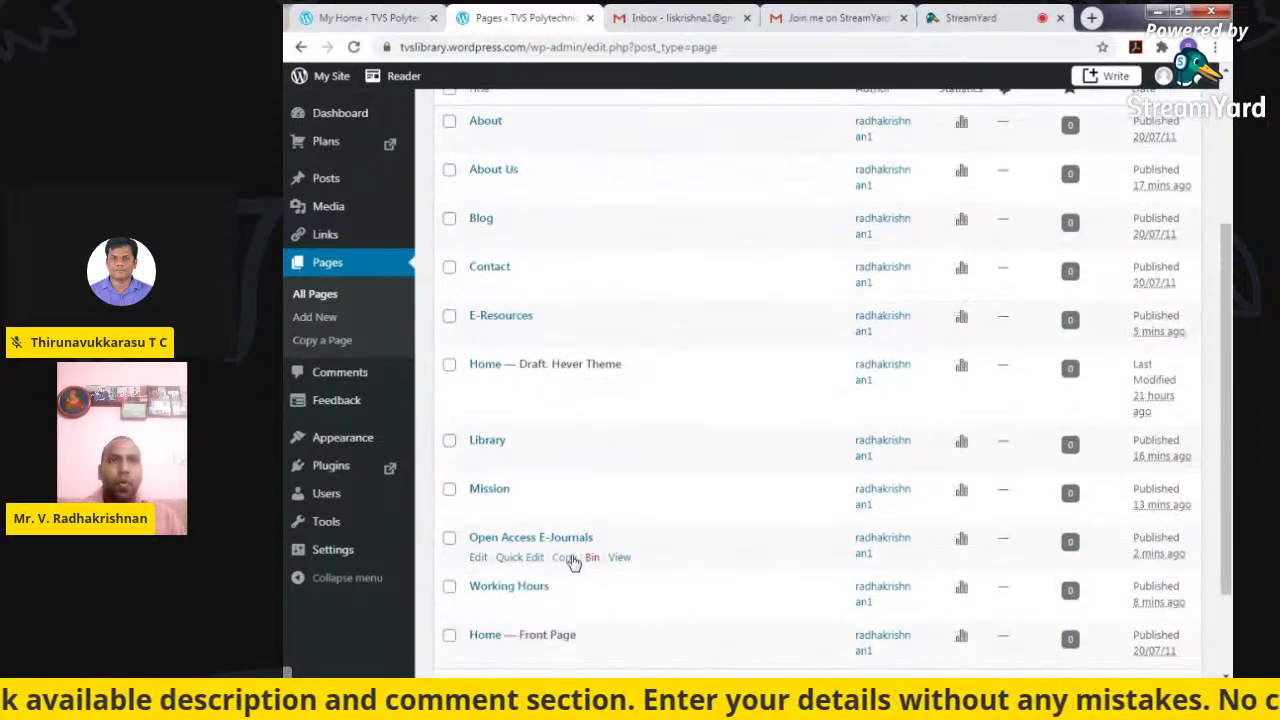
pyautogui.scroll(-2, 505, 456)
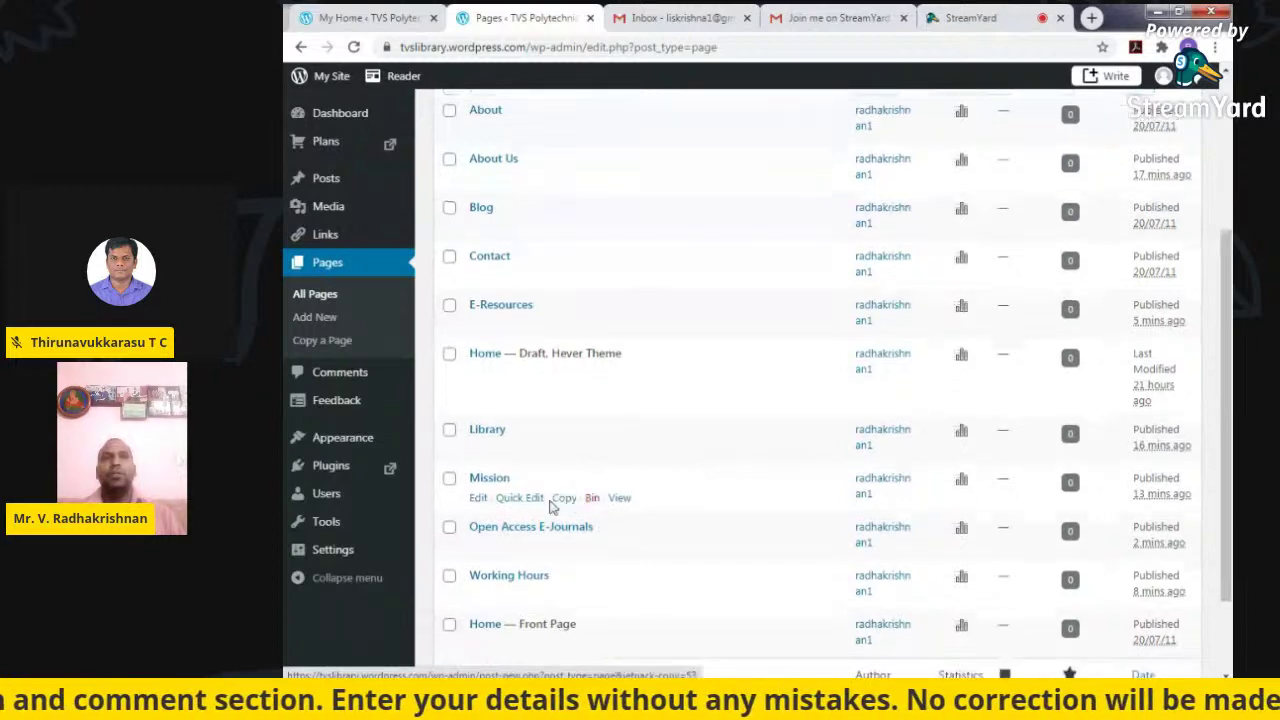
pyautogui.click(479, 476)
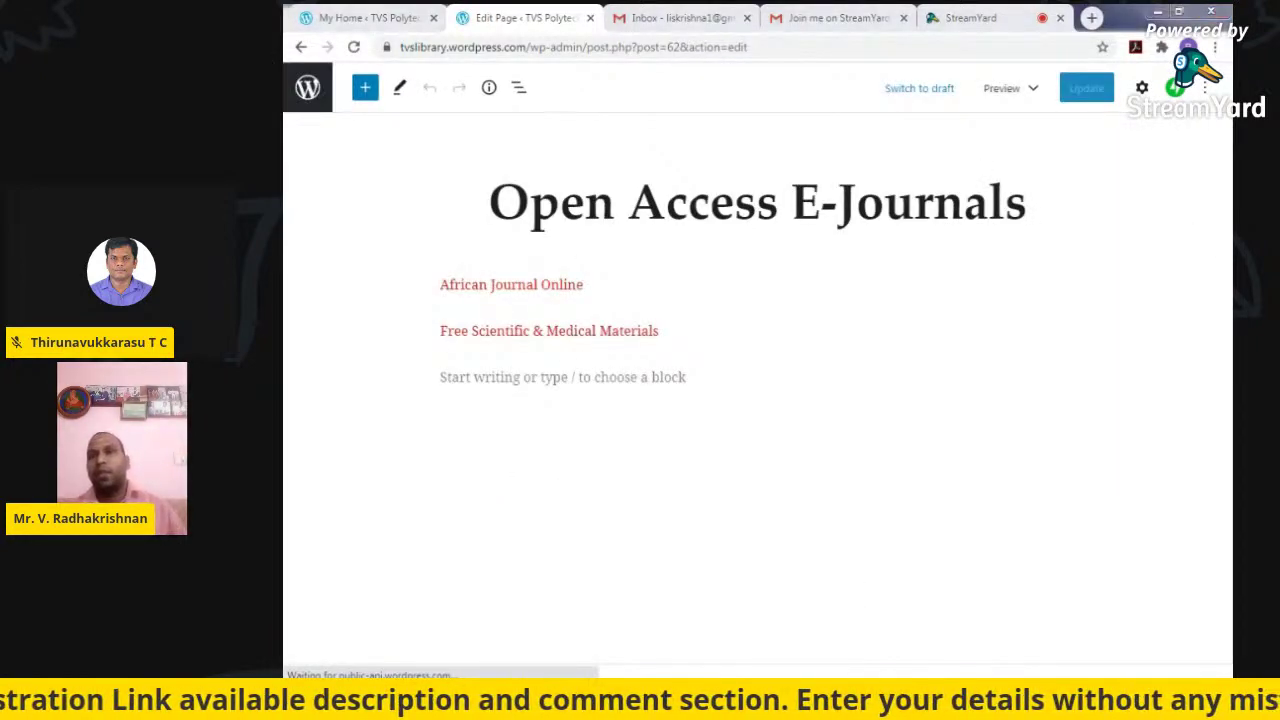
# Select the text 'Lund University' in the e resources Word document.
pyautogui.moveTo(817, 700)
pyautogui.click(906, 630)
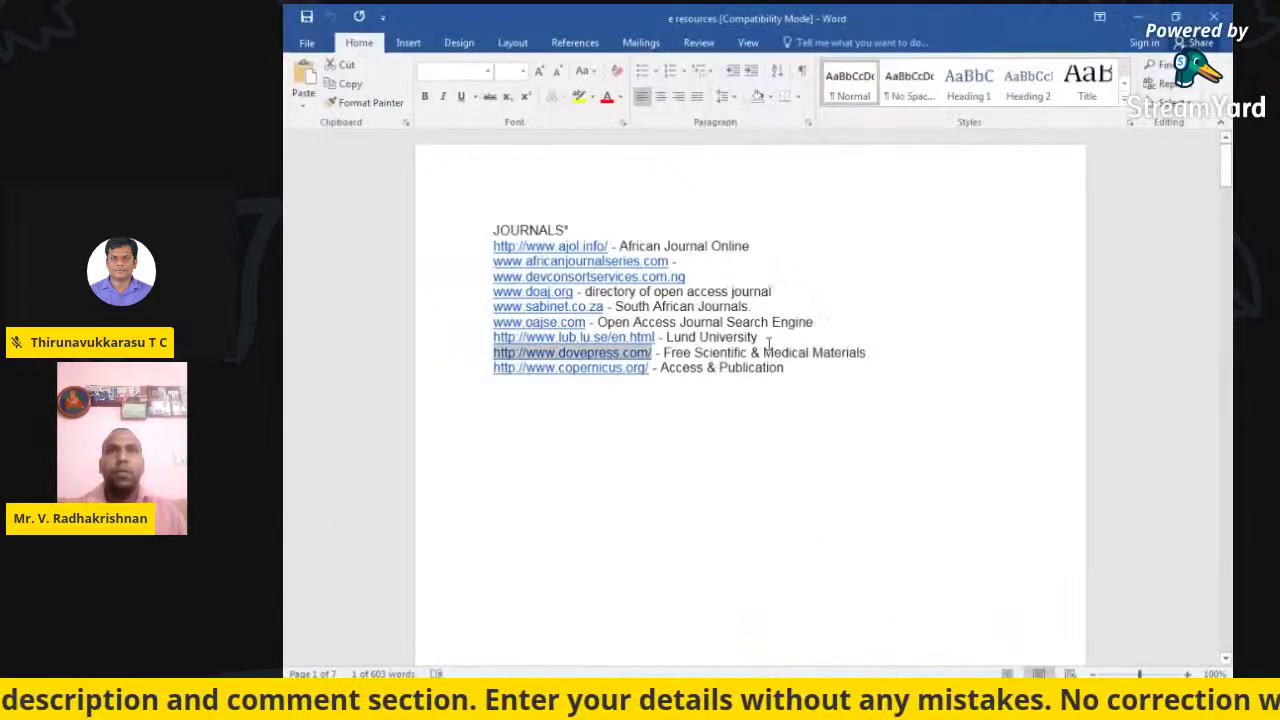
pyautogui.click(819, 333)
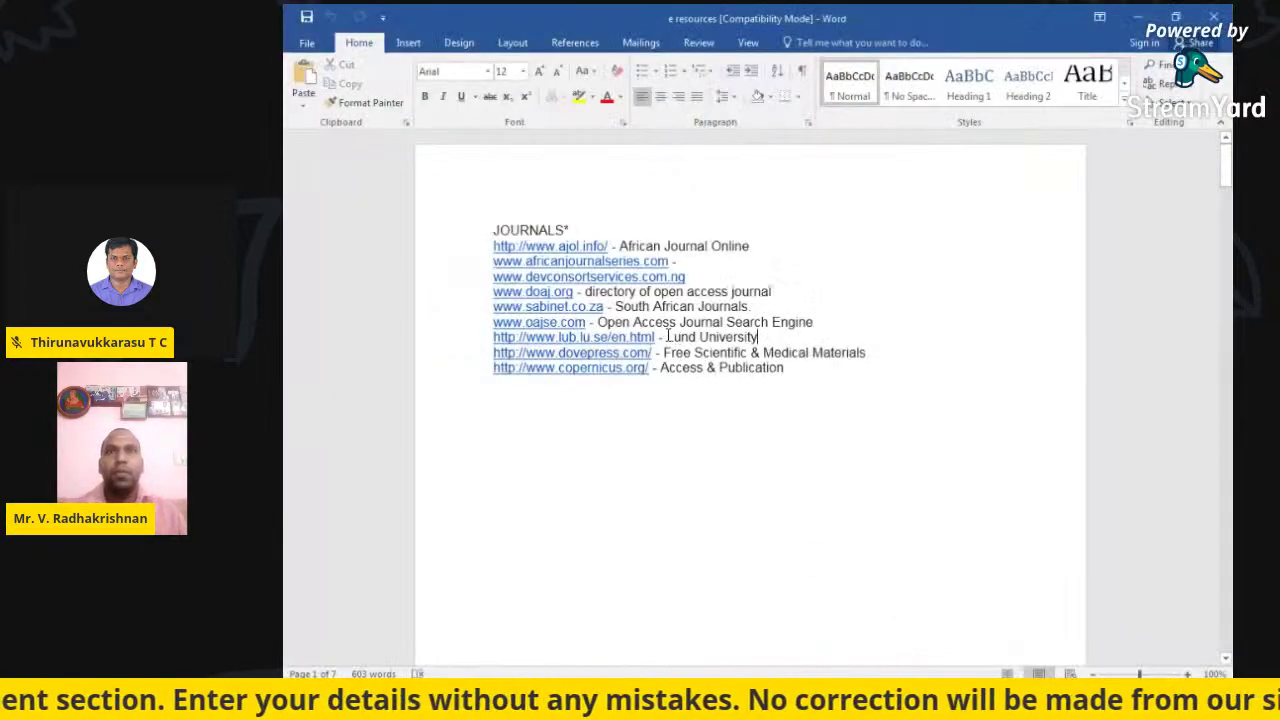
pyautogui.moveTo(667, 337); pyautogui.dragTo(747, 338)
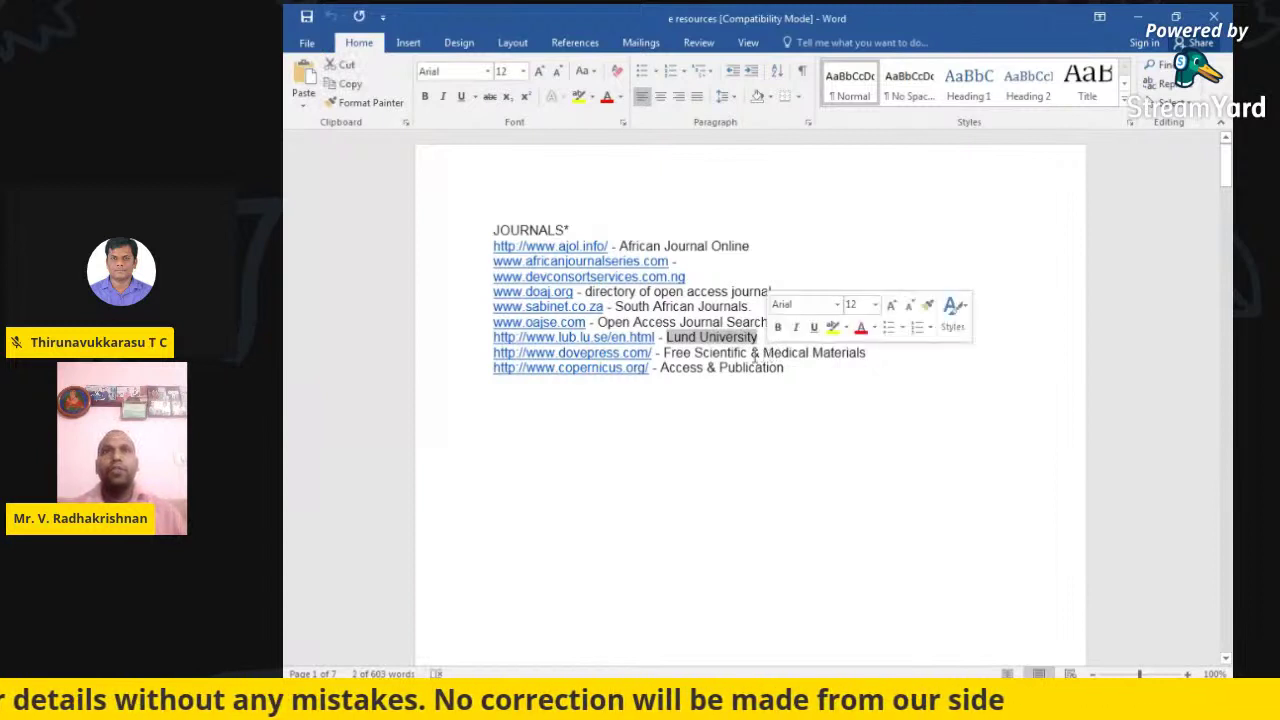
pyautogui.hotkey('alt', 'Tab')
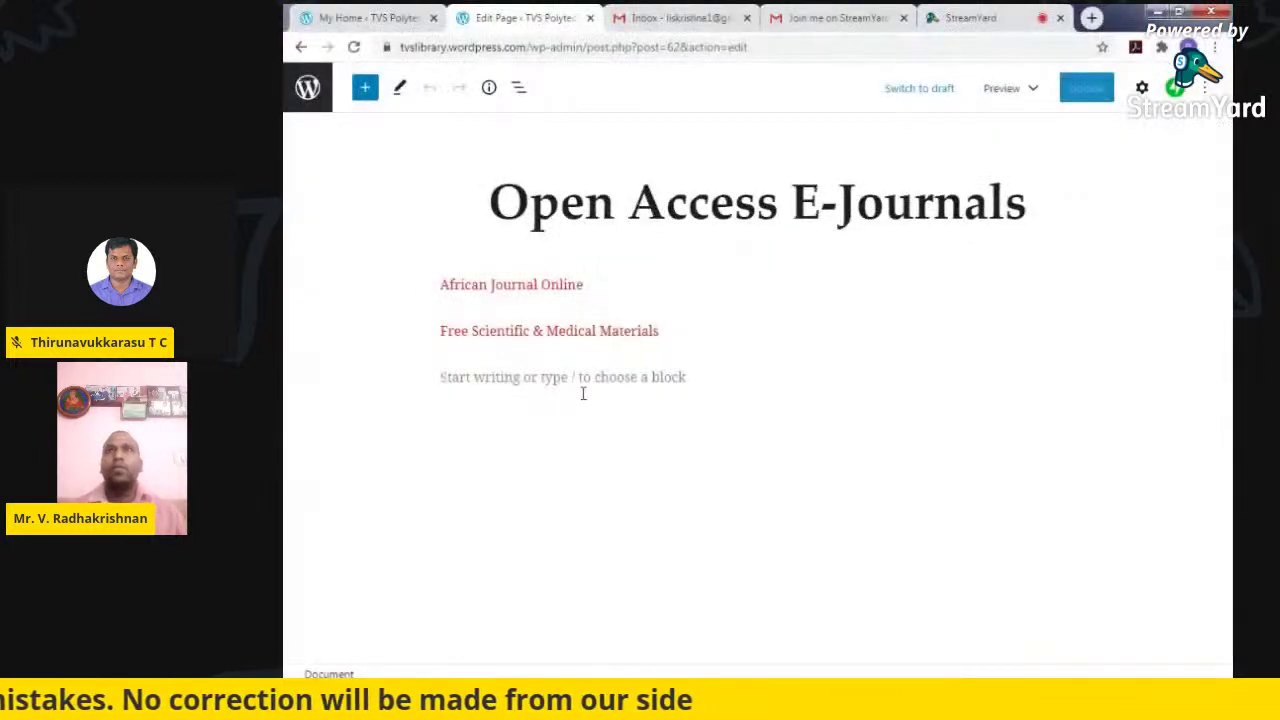
# Add a new block below the journal links and browse through the block inserter list.
pyautogui.click(648, 372)
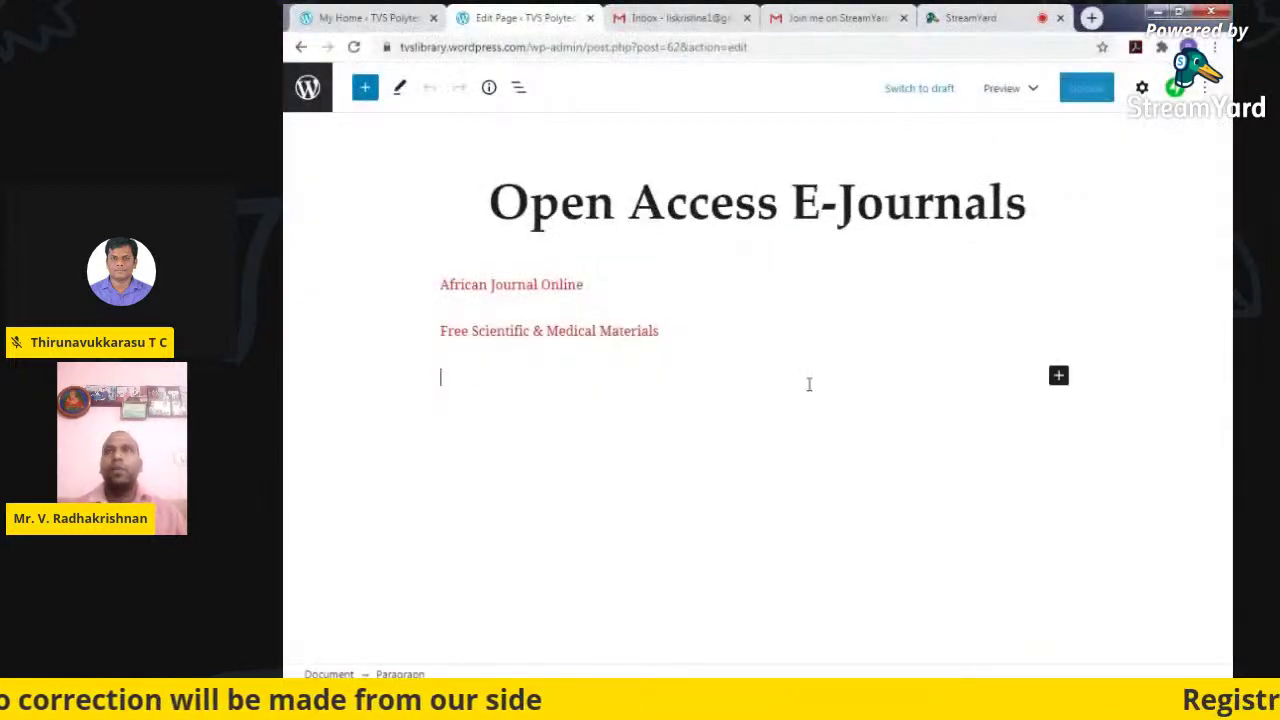
pyautogui.click(1058, 376)
pyautogui.scroll(-5, 986, 217)
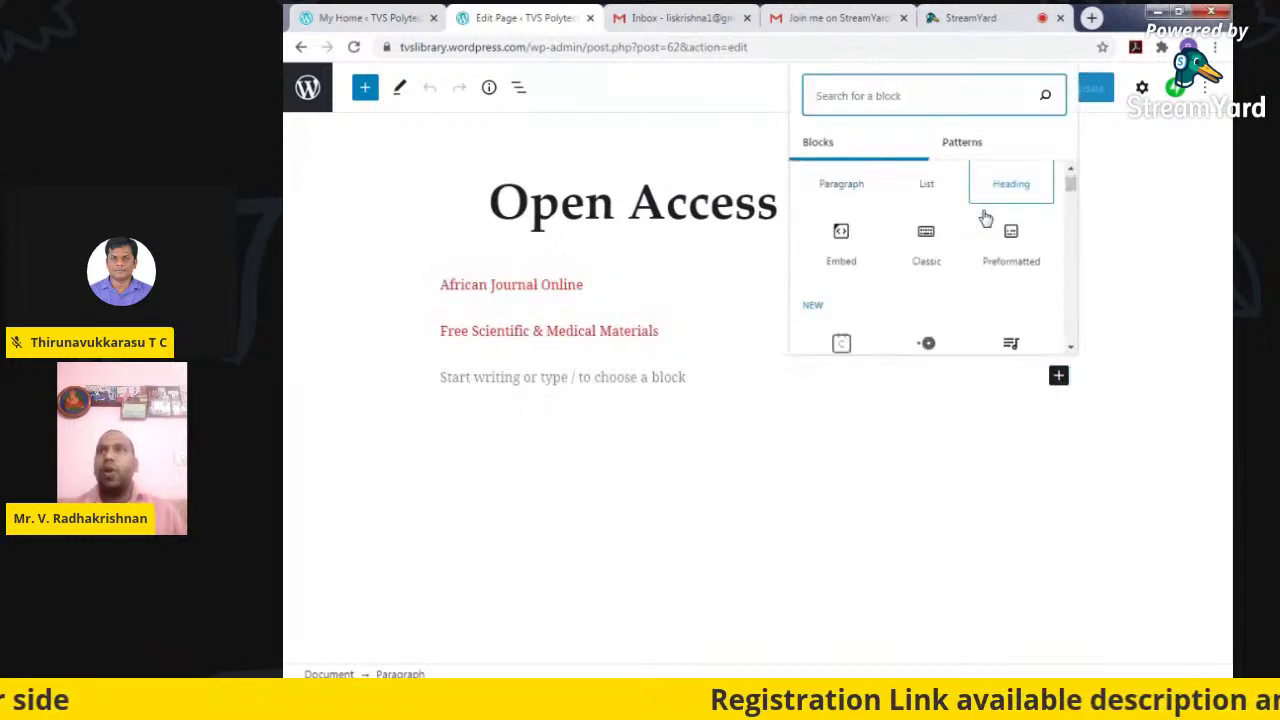
pyautogui.scroll(-4, 990, 240)
pyautogui.scroll(-5, 990, 250)
pyautogui.scroll(-5, 988, 249)
pyautogui.scroll(-5, 989, 249)
pyautogui.scroll(-3, 989, 249)
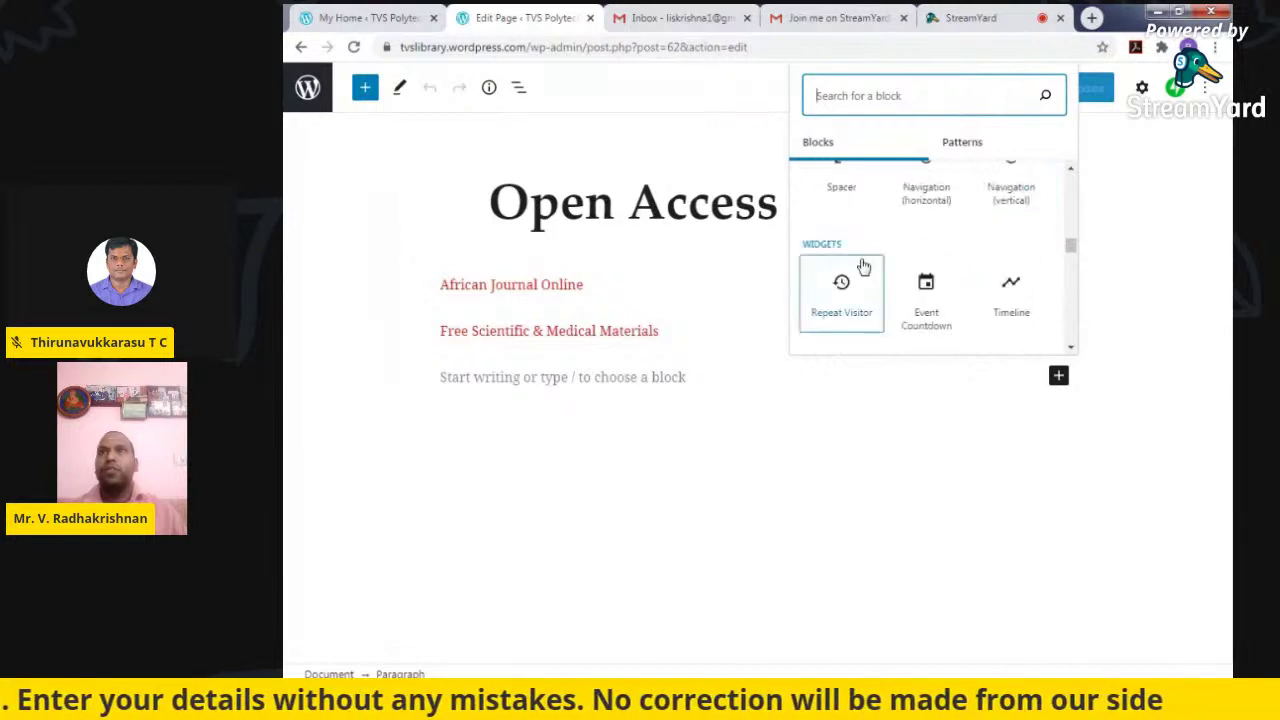
pyautogui.scroll(-4, 907, 260)
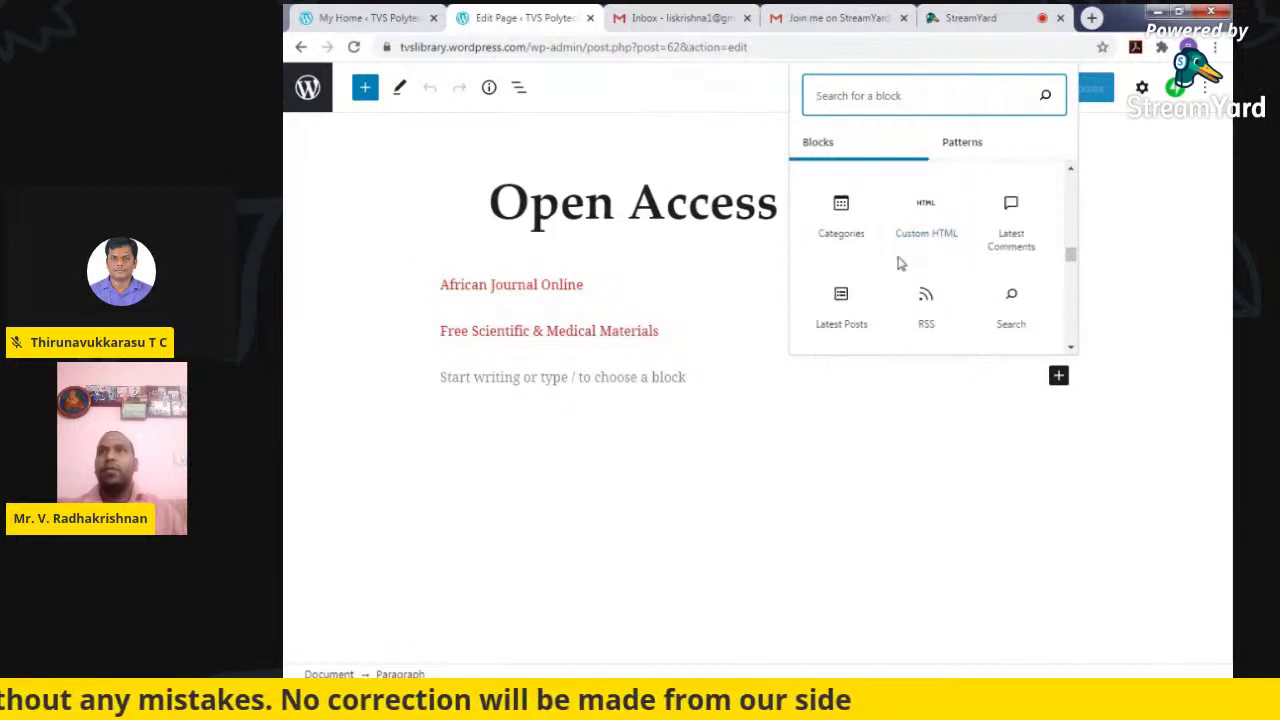
pyautogui.scroll(-3, 900, 263)
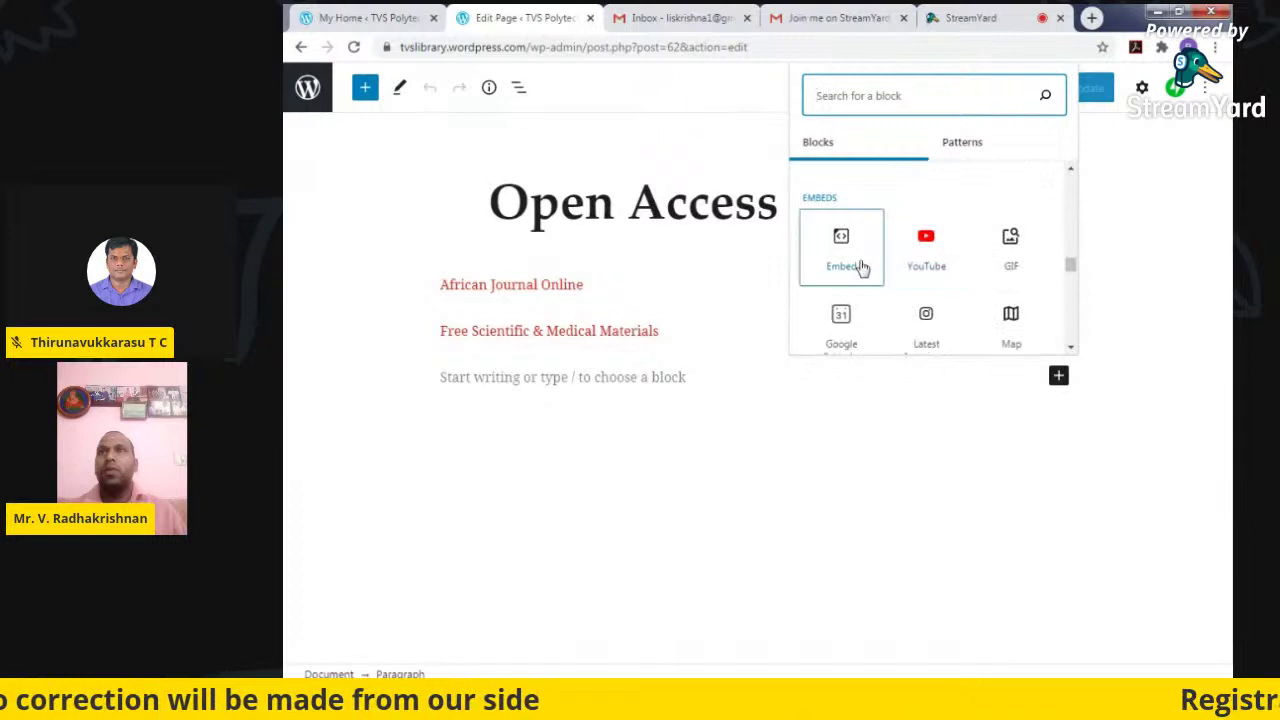
pyautogui.scroll(-3, 920, 260)
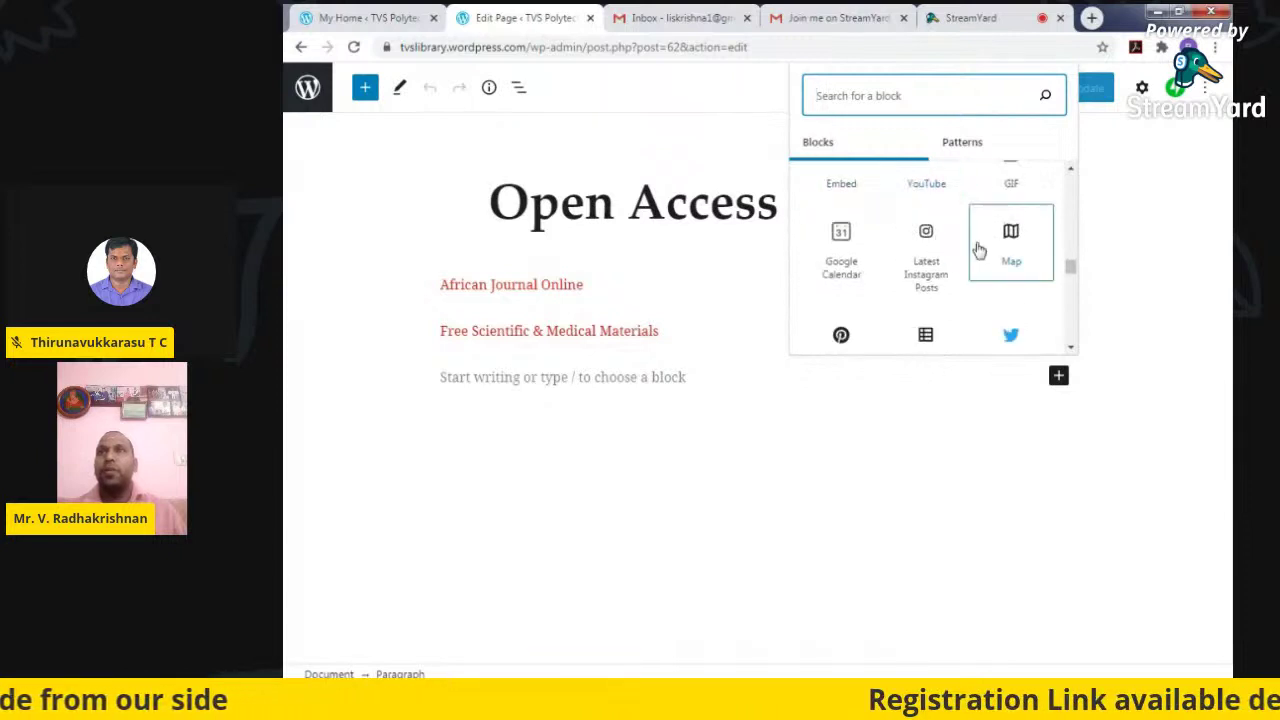
pyautogui.scroll(-5, 890, 279)
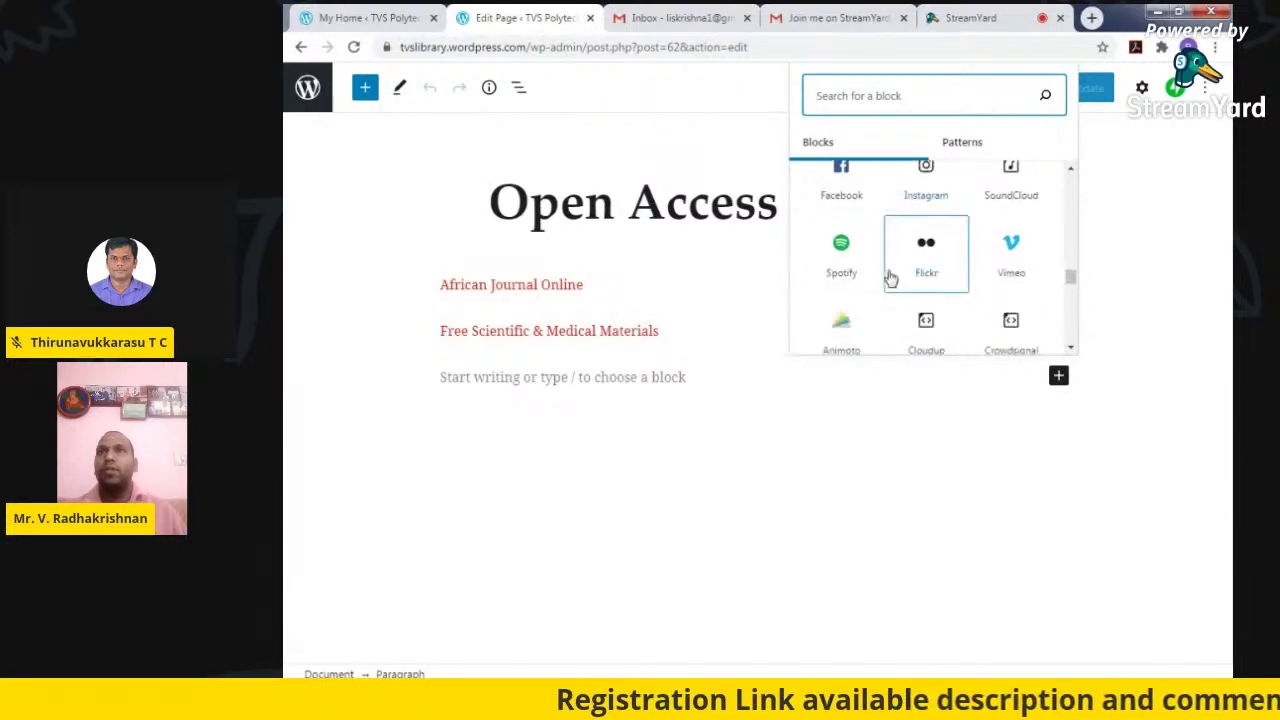
pyautogui.scroll(-5, 893, 279)
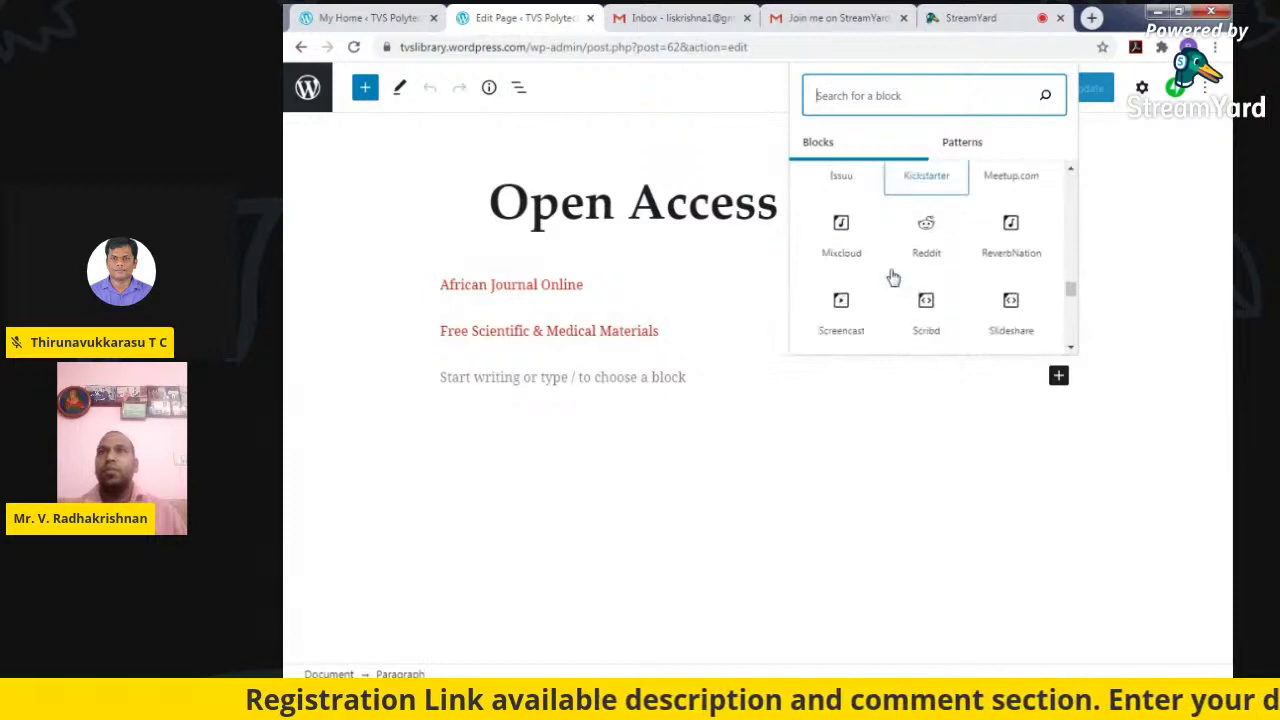
pyautogui.scroll(-5, 893, 276)
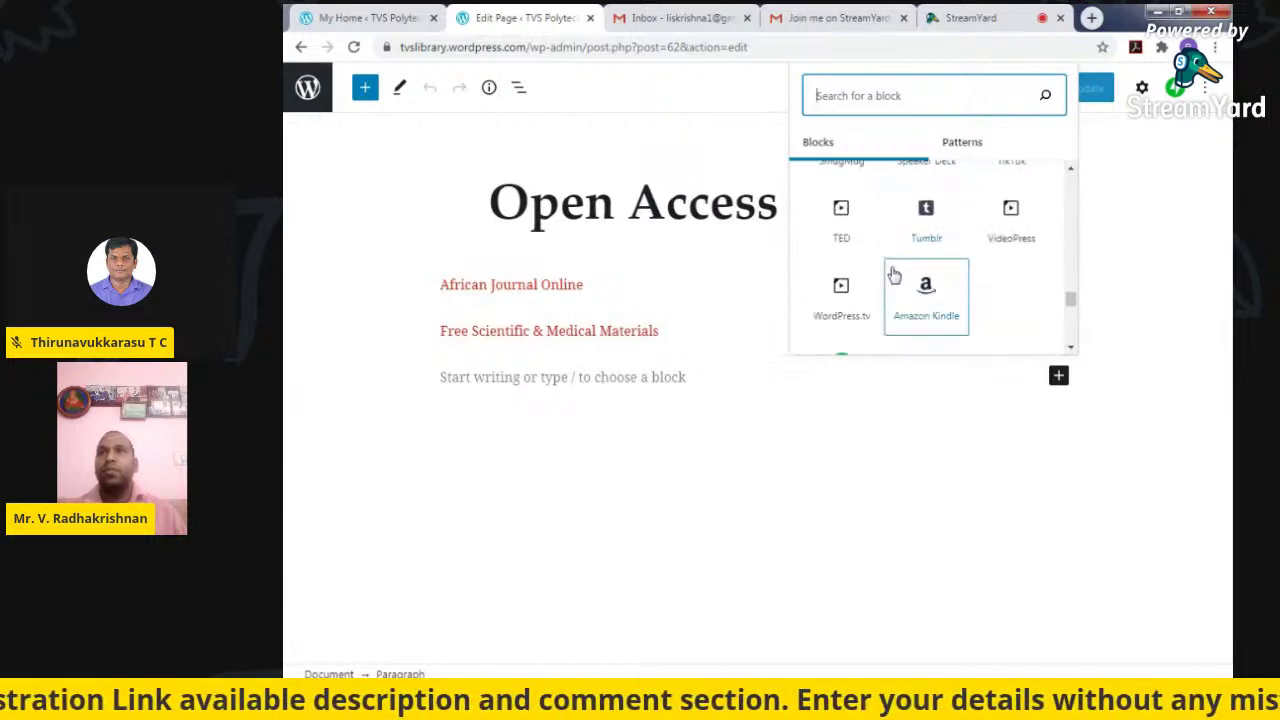
pyautogui.scroll(-3, 893, 273)
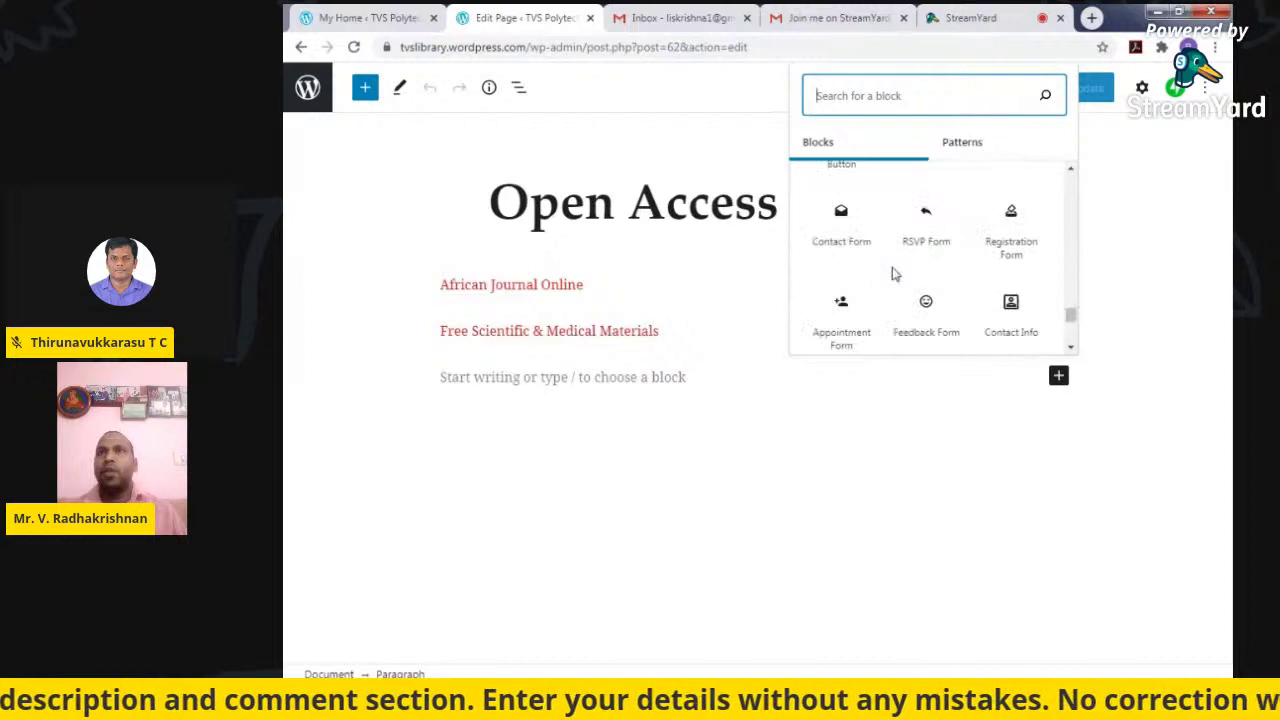
pyautogui.scroll(2, 878, 260)
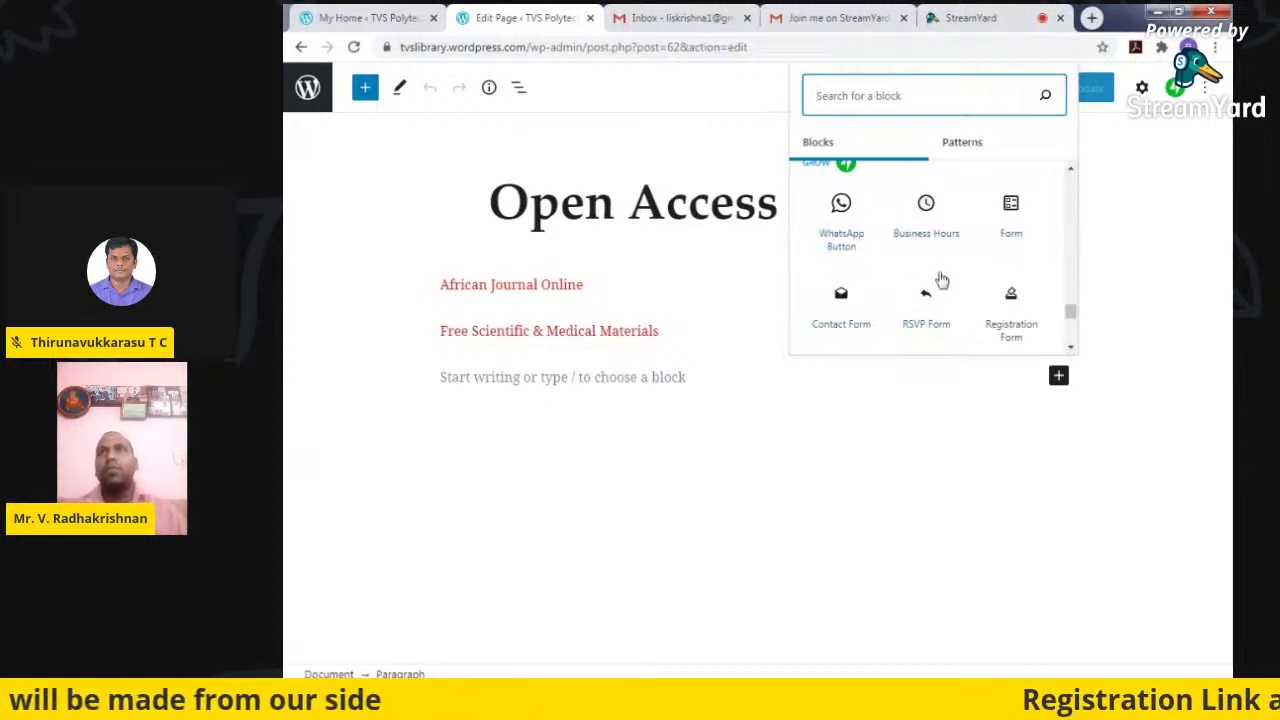
pyautogui.scroll(-1, 938, 285)
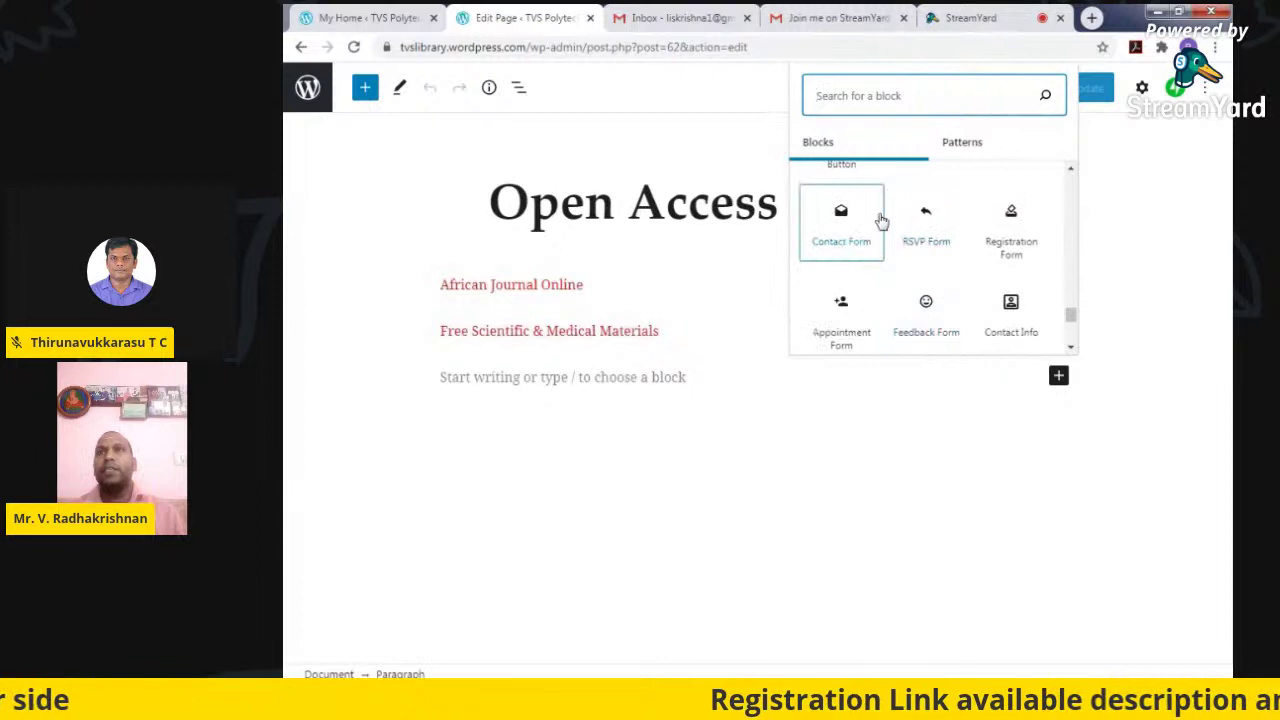
pyautogui.scroll(-4, 877, 297)
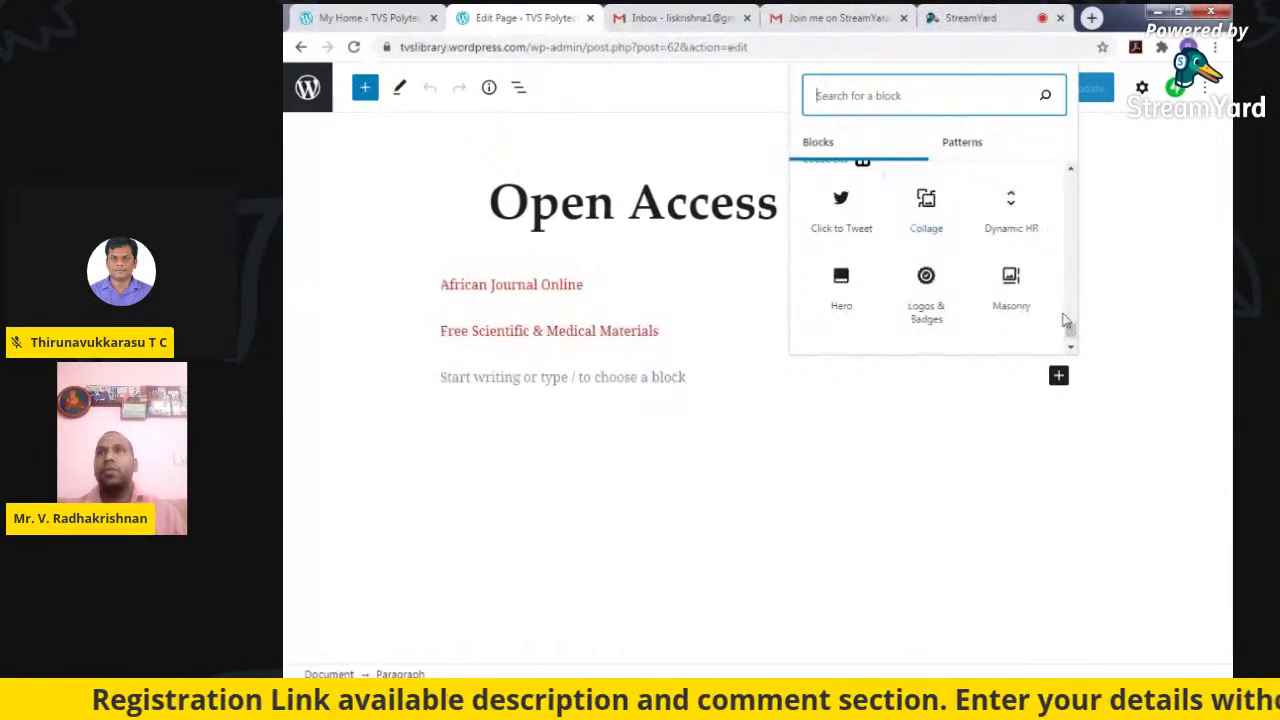
pyautogui.scroll(-1, 1017, 323)
pyautogui.moveTo(1069, 339); pyautogui.dragTo(1073, 181)
pyautogui.scroll(-6, 966, 264)
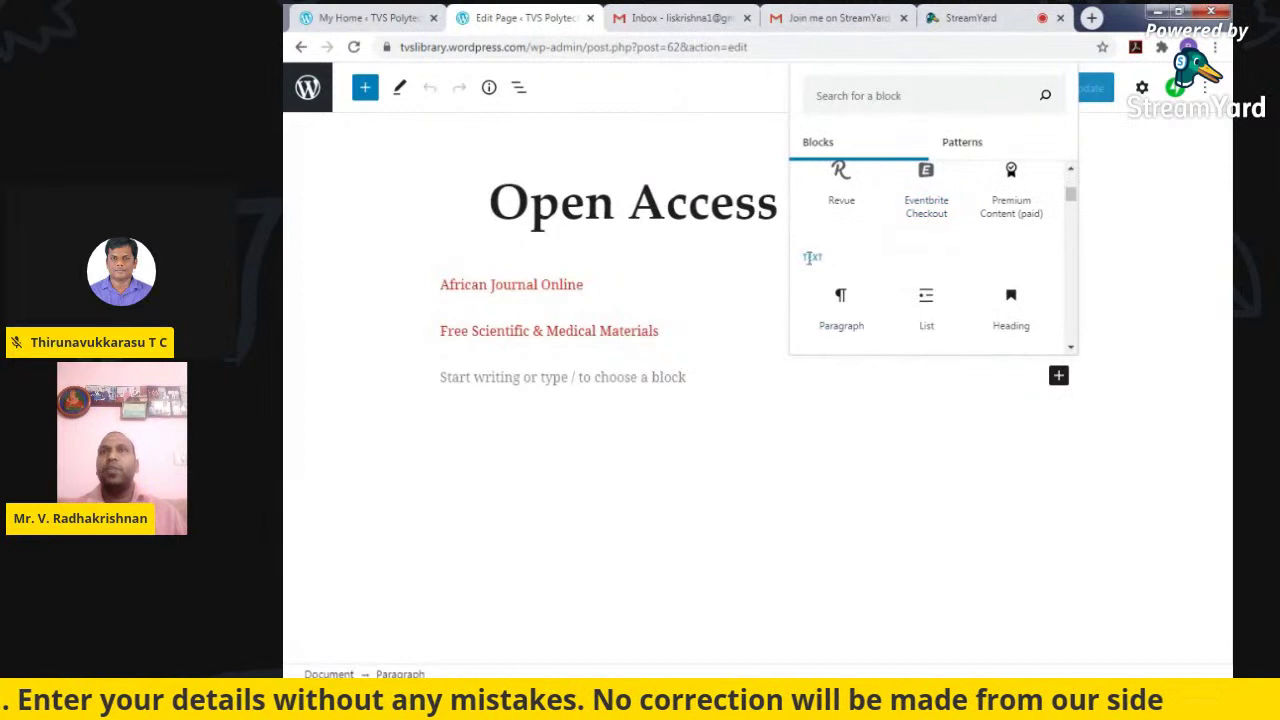
pyautogui.scroll(-2, 851, 263)
pyautogui.scroll(-1, 923, 249)
pyautogui.scroll(-1, 926, 248)
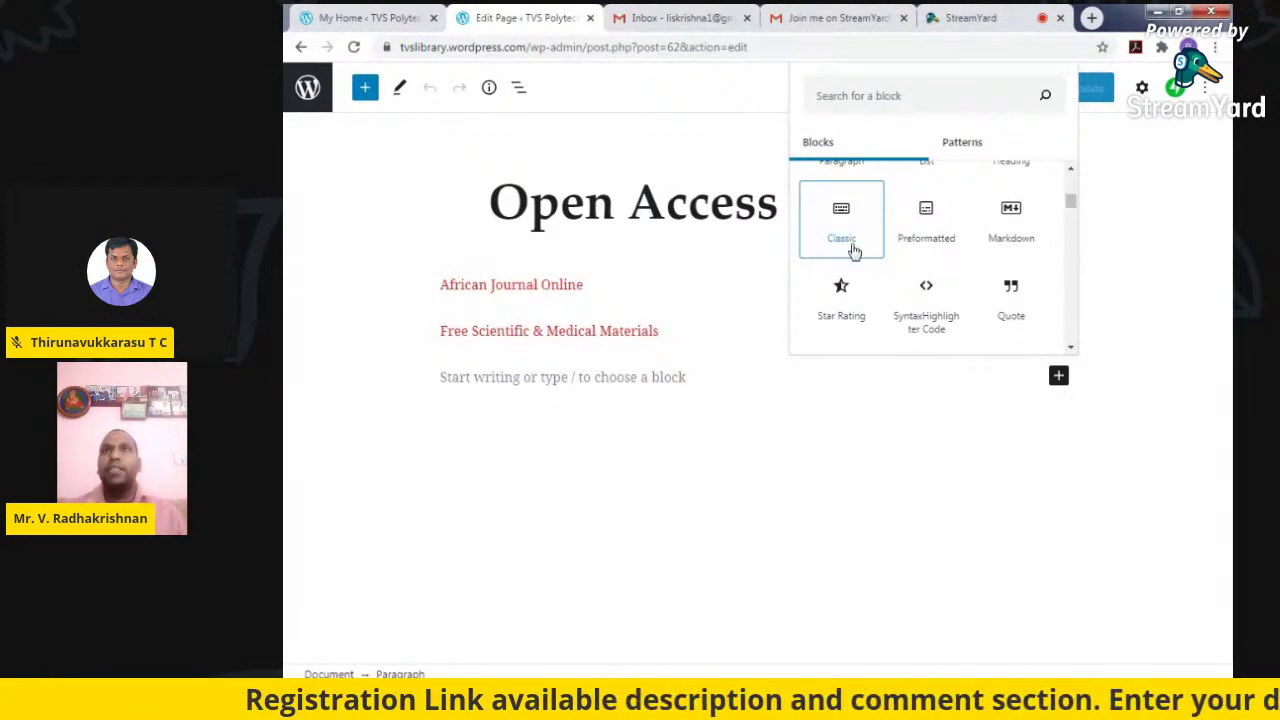
# Insert a Classic block under the journal links and paste 'Lund University' into it.
pyautogui.click(845, 238)
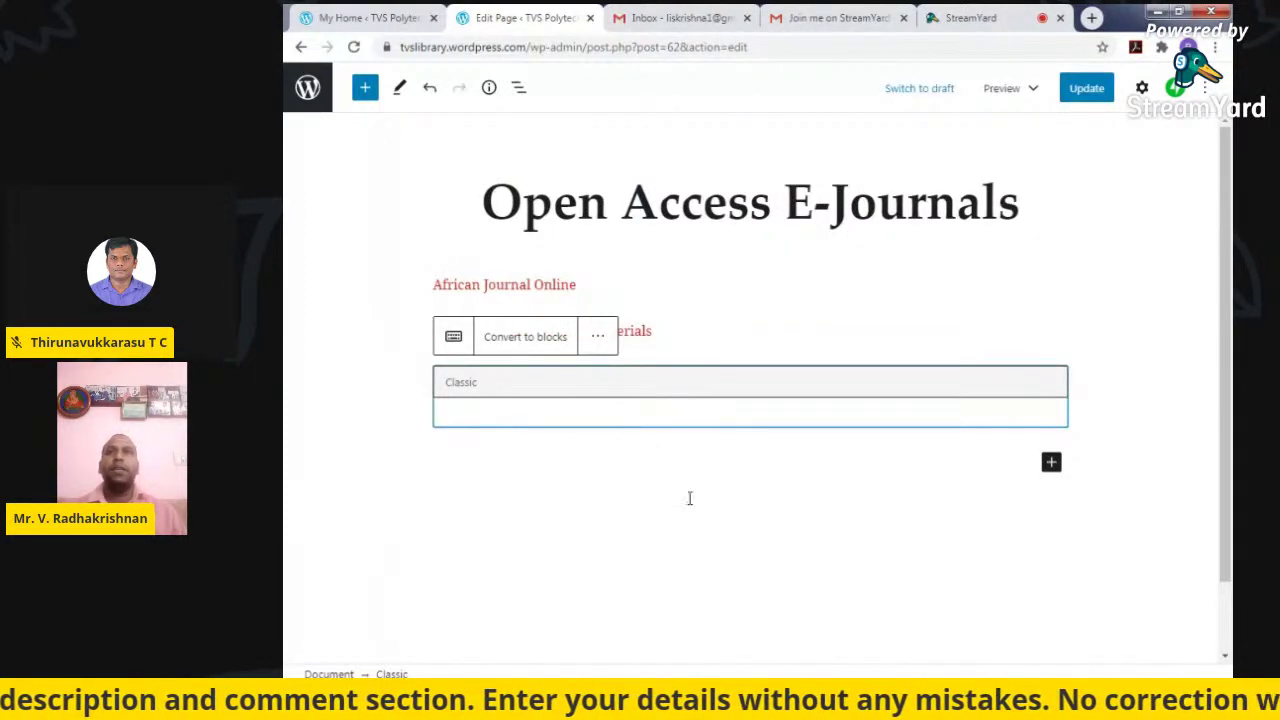
pyautogui.scroll(-1, 603, 477)
pyautogui.click(455, 258)
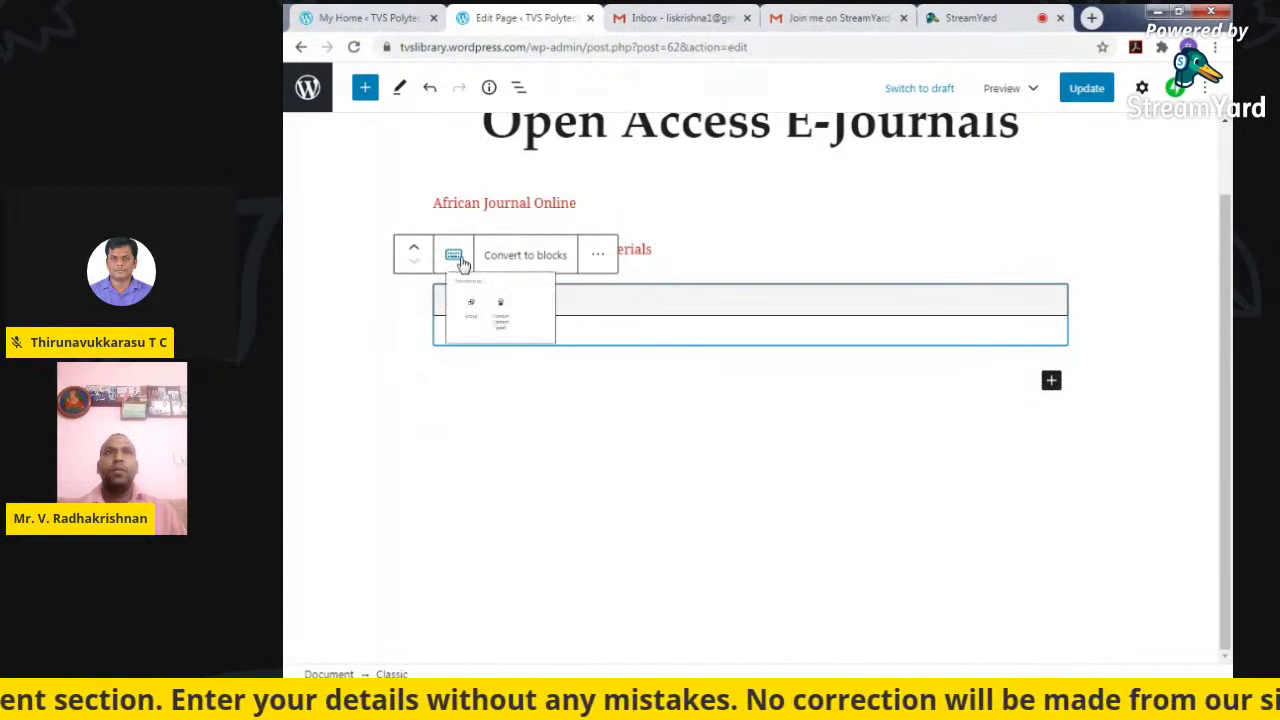
pyautogui.click(843, 486)
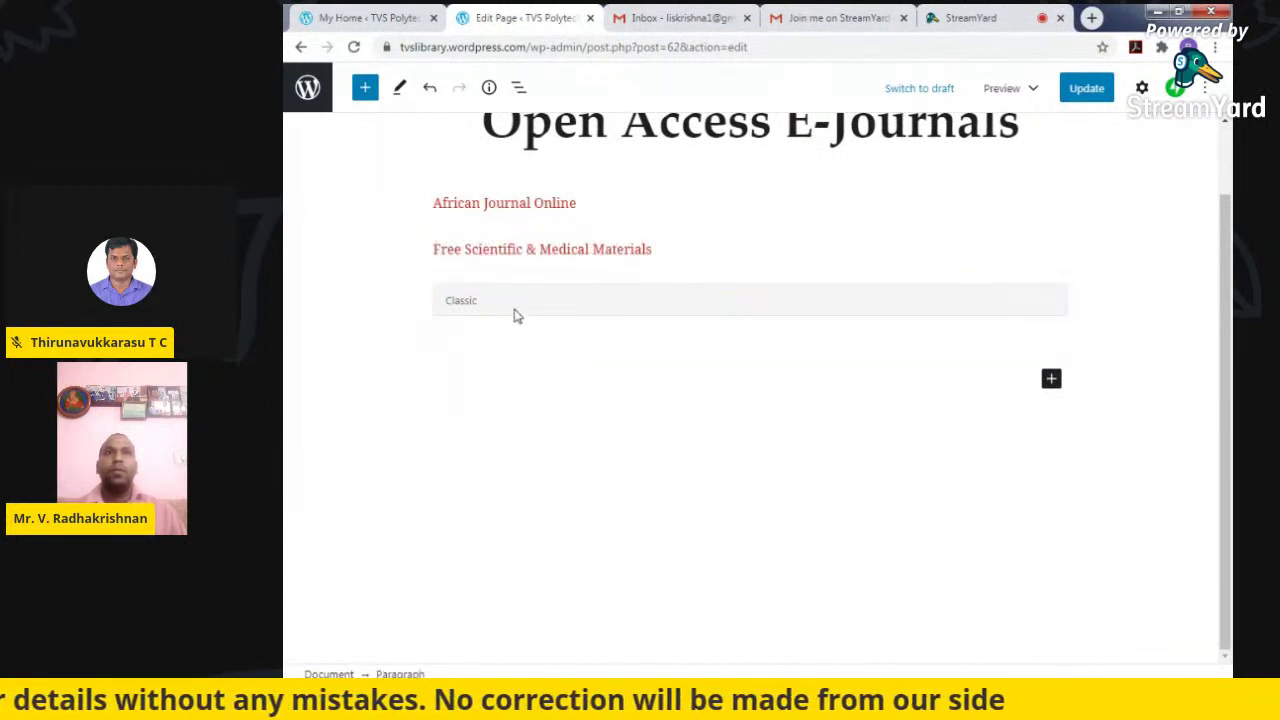
pyautogui.click(811, 311)
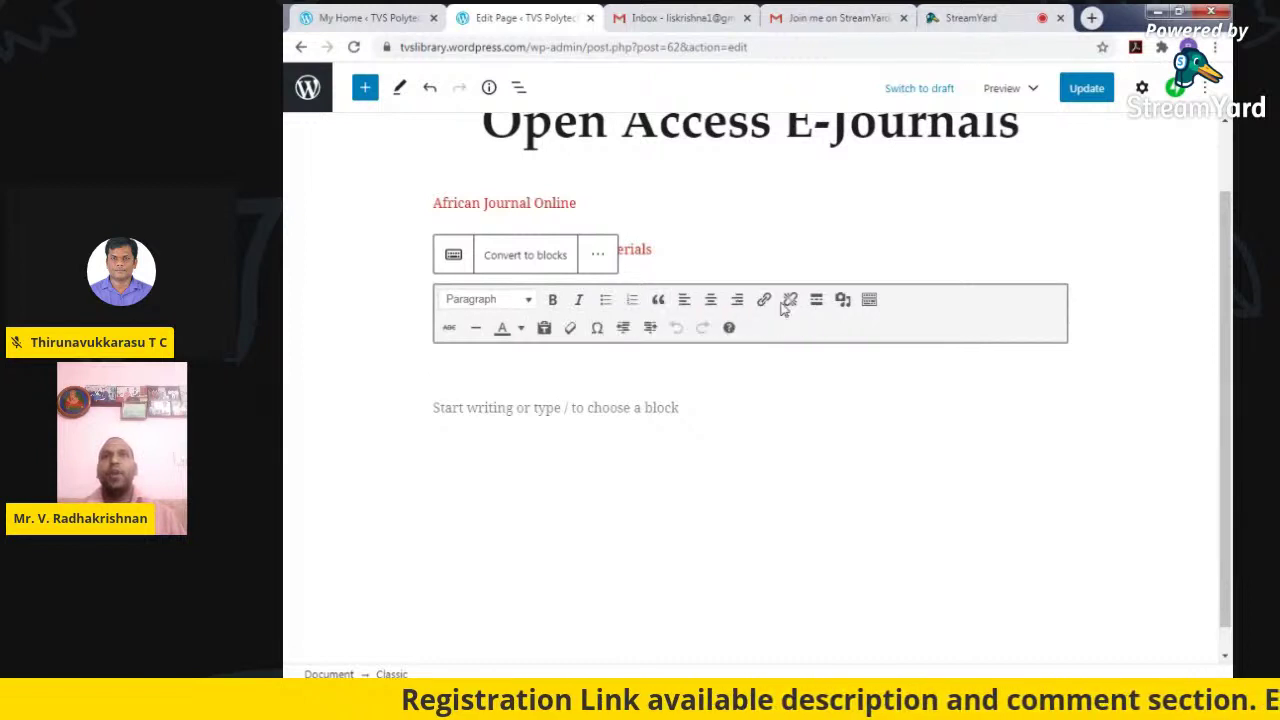
pyautogui.write('Lund University')
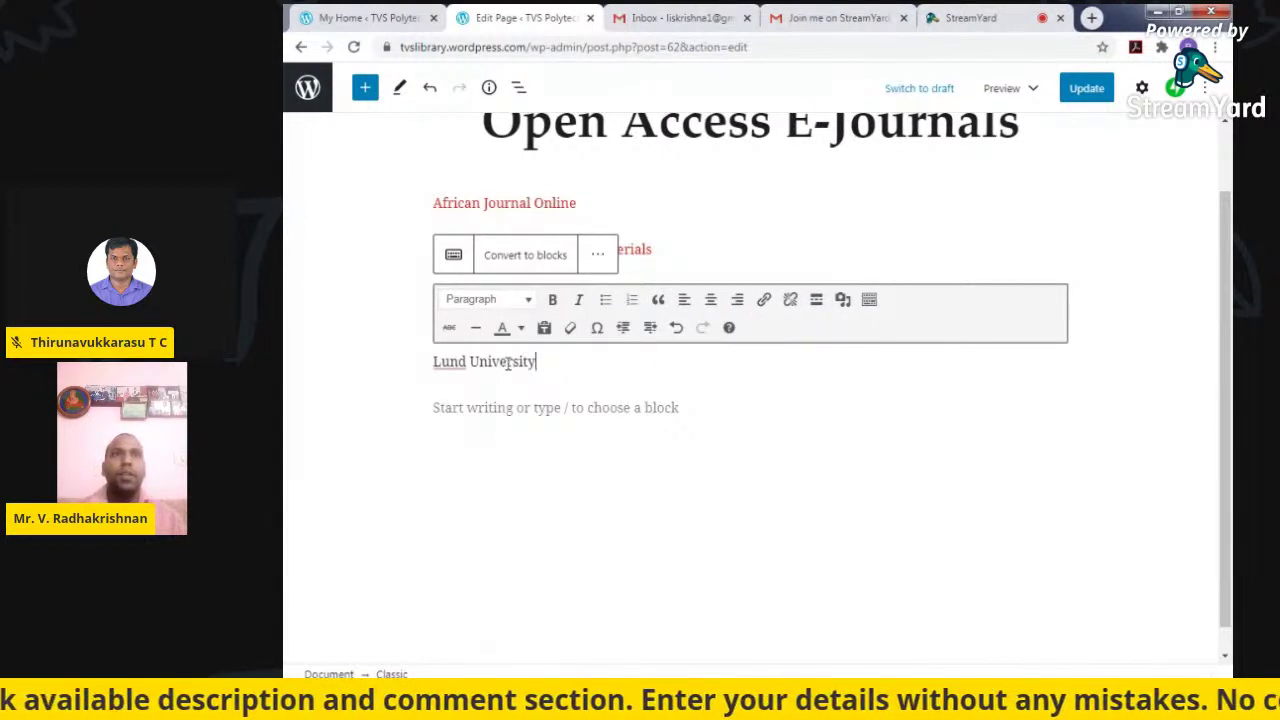
pyautogui.hotkey('alt', 'Tab')
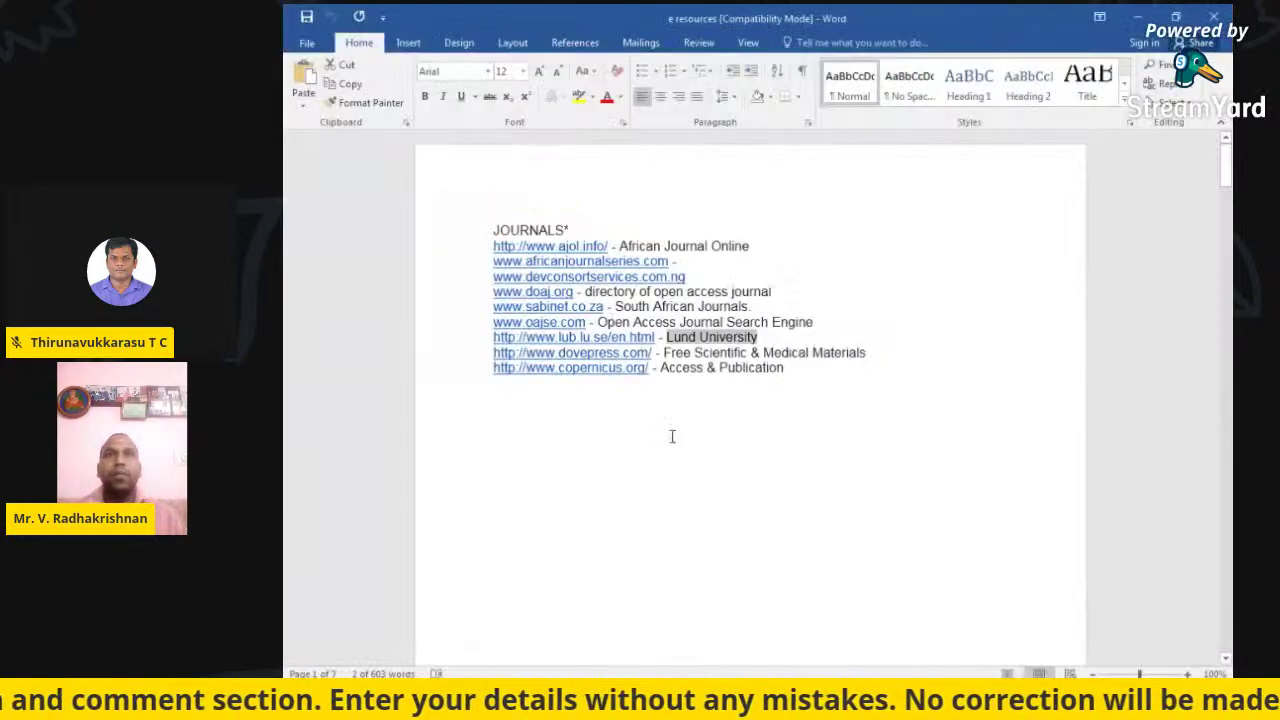
pyautogui.click(676, 396)
pyautogui.moveTo(655, 337); pyautogui.dragTo(493, 337)
pyautogui.hotkey('ctrl', 'c')
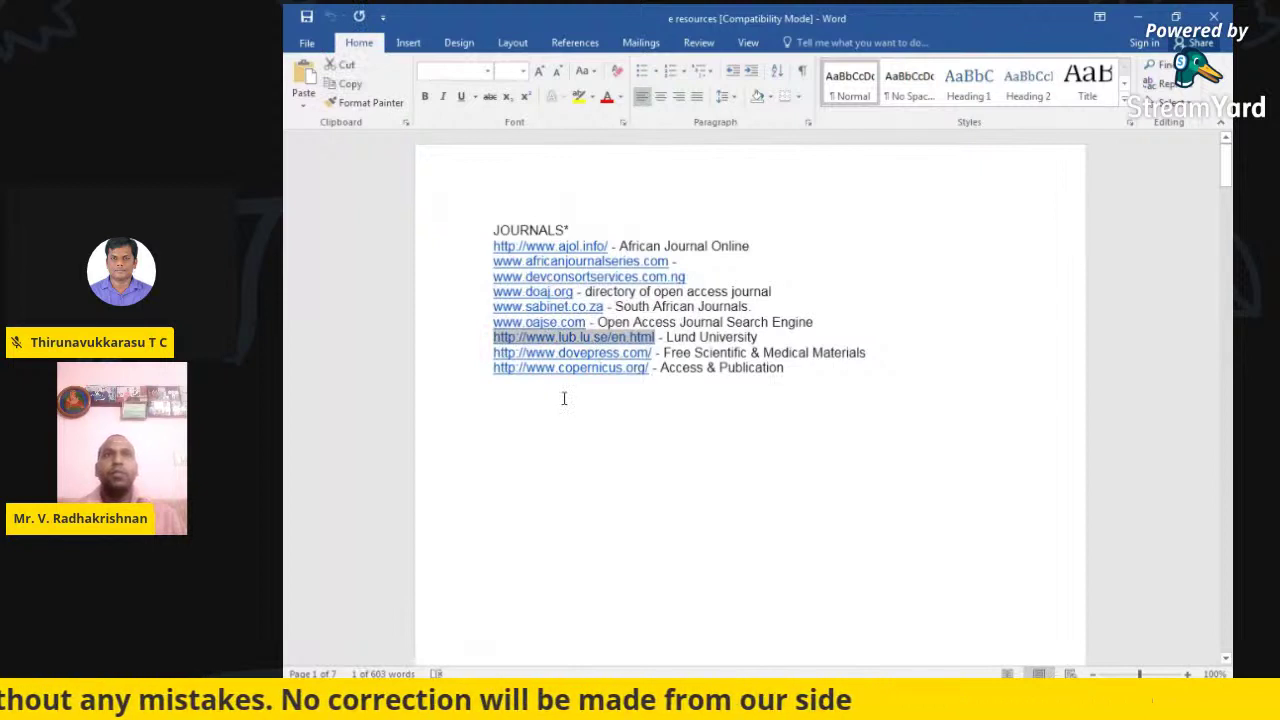
pyautogui.hotkey('alt', 'Tab')
pyautogui.tripleClick(527, 366)
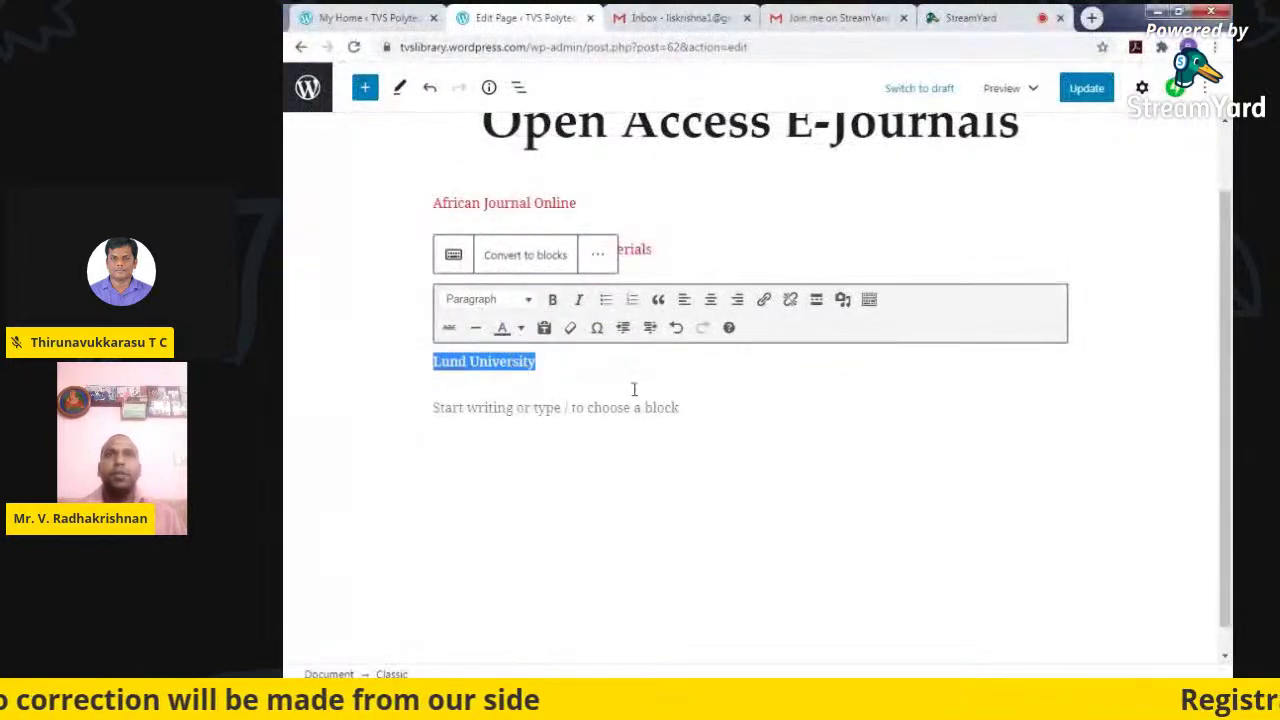
pyautogui.click(763, 300)
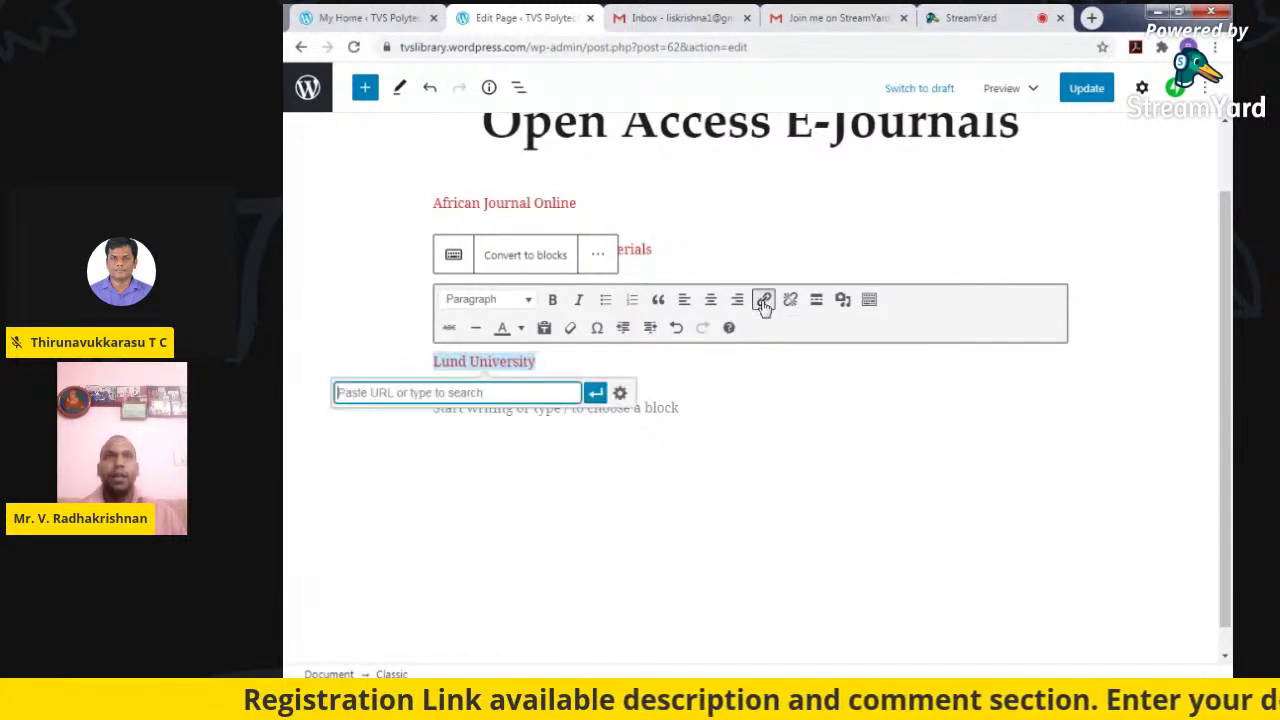
pyautogui.hotkey('ctrl', 'v')
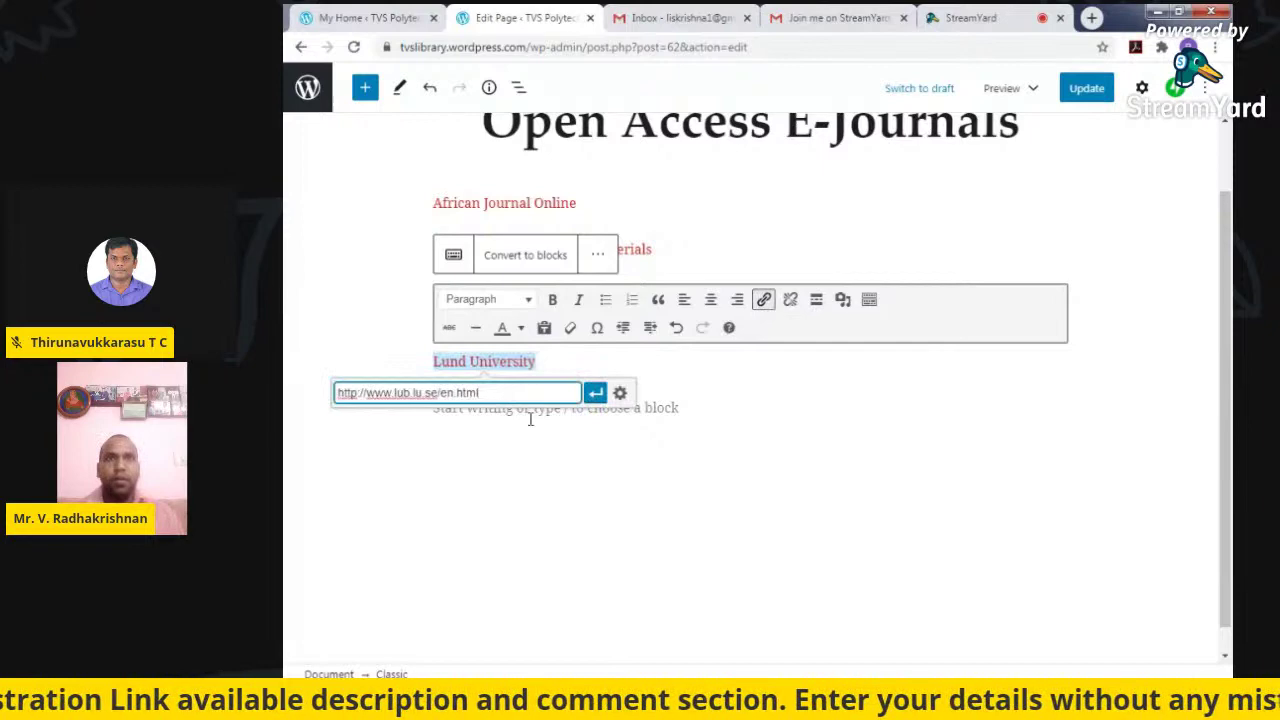
pyautogui.click(595, 394)
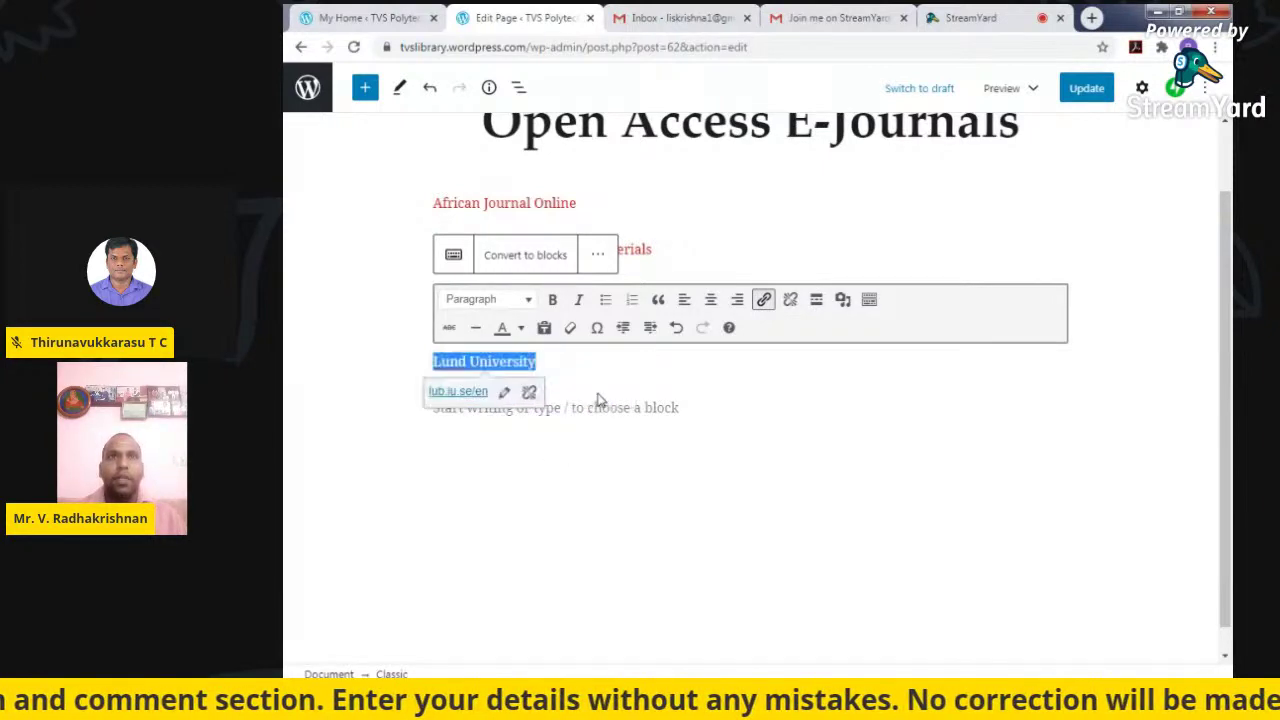
pyautogui.click(505, 394)
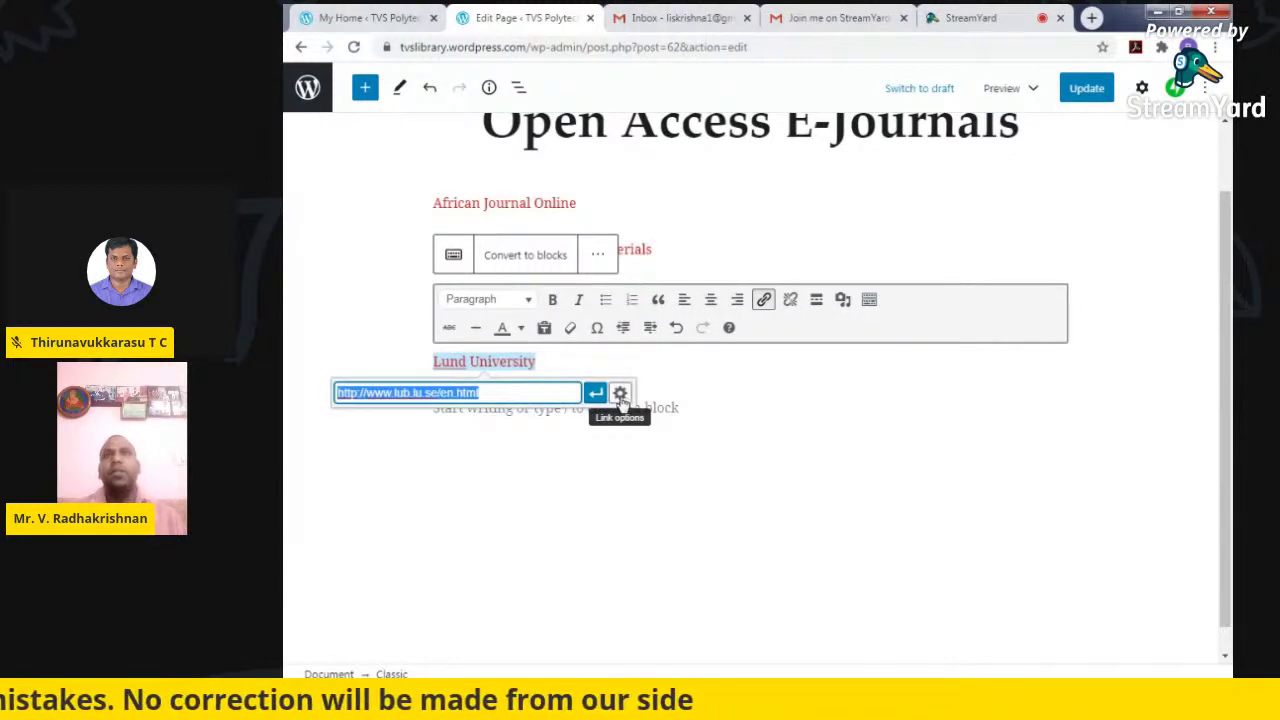
pyautogui.click(620, 393)
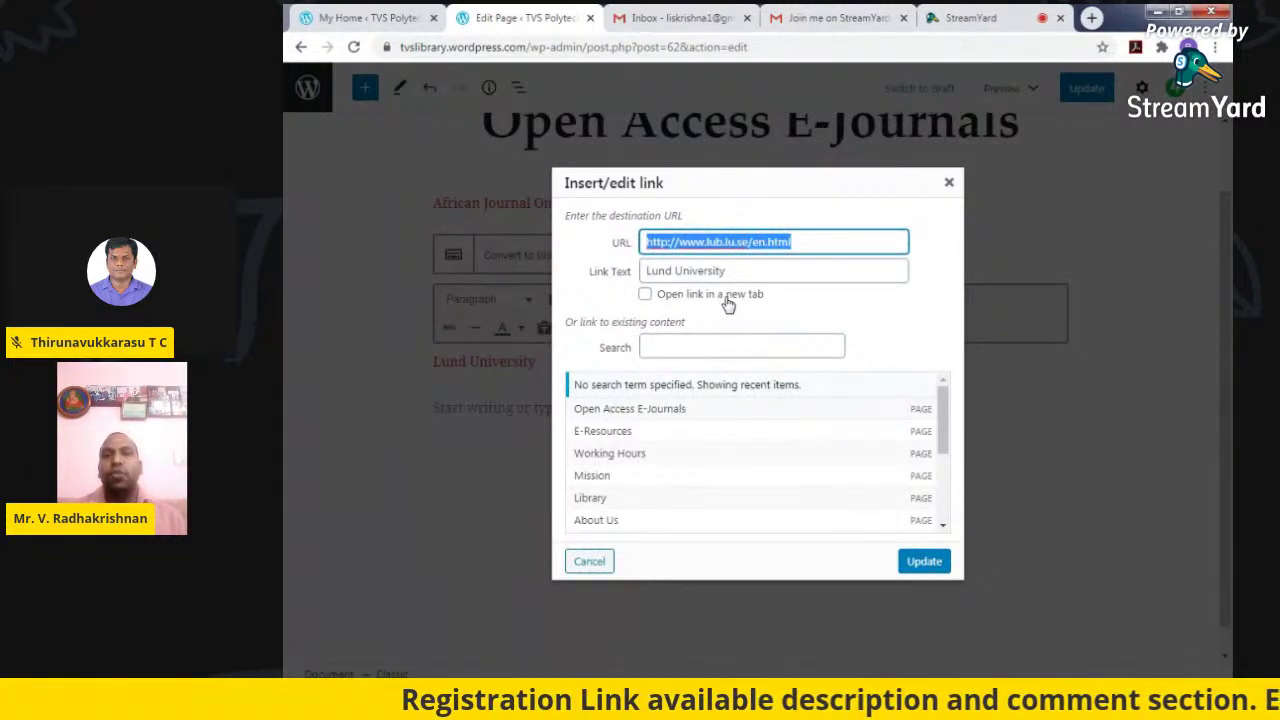
pyautogui.click(645, 298)
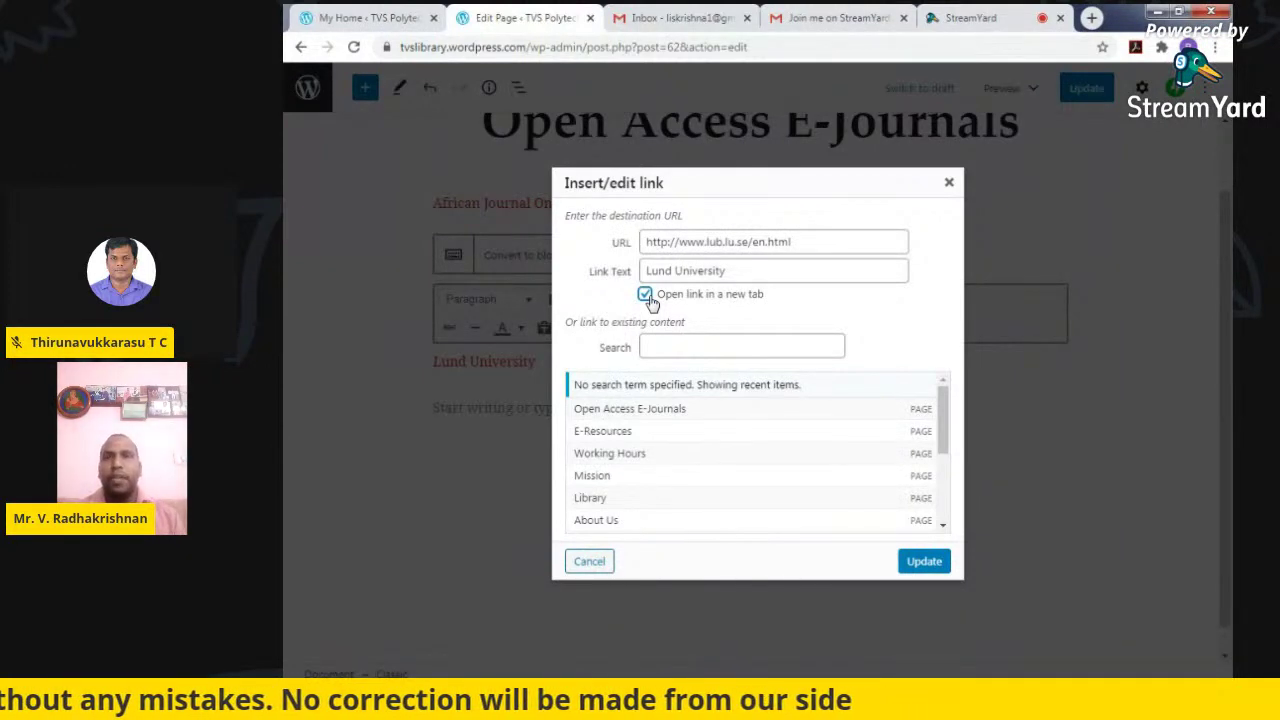
pyautogui.click(934, 562)
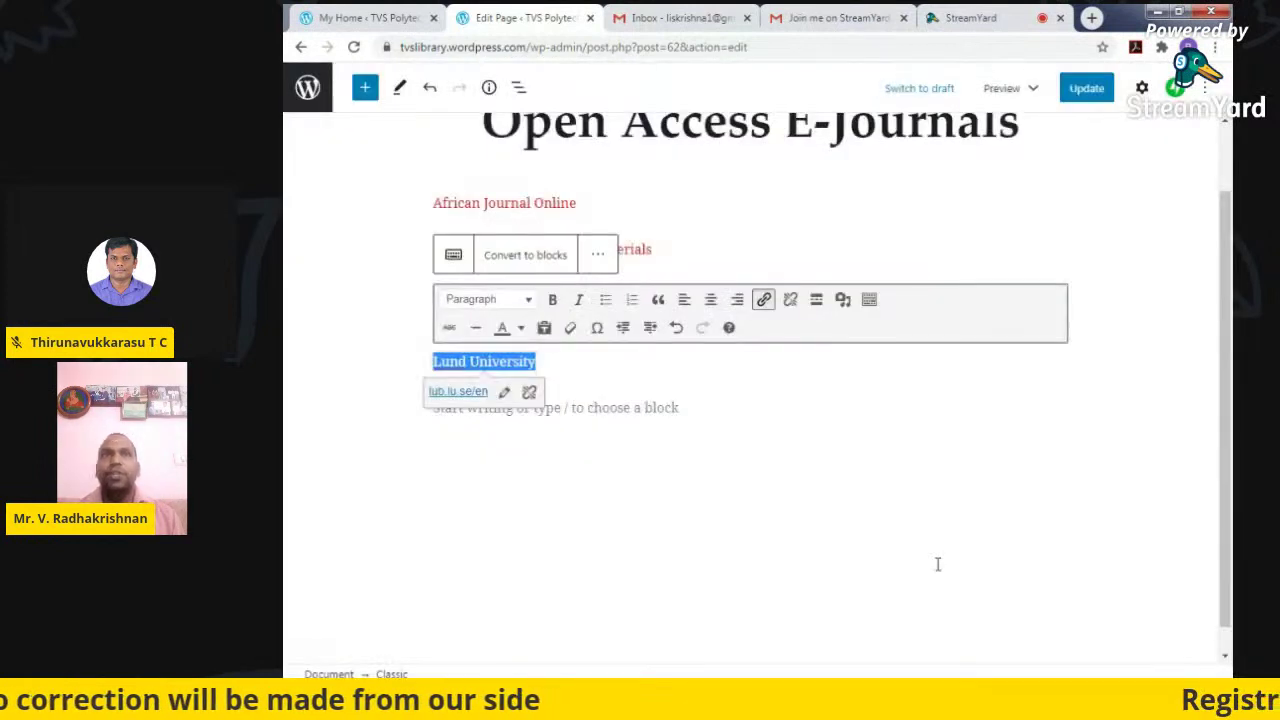
pyautogui.click(1085, 90)
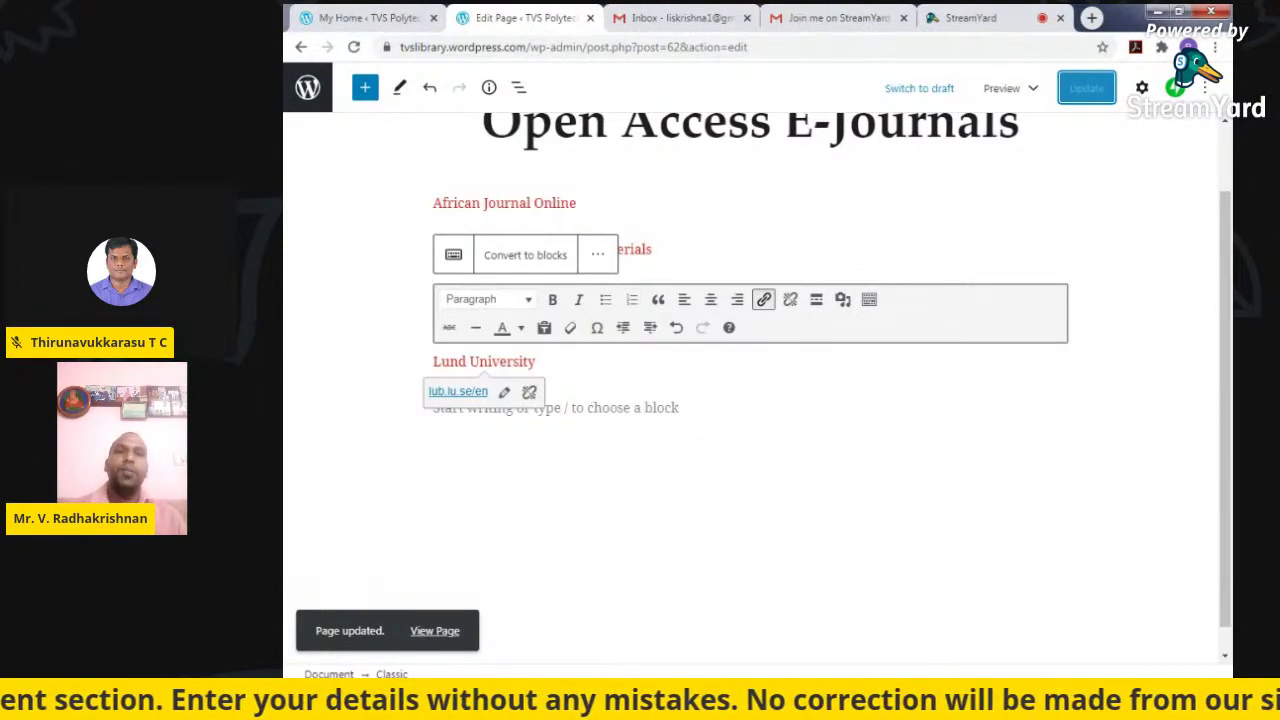
# Load the live site home and open Open Access E-Journals from the E-Resources menu.
pyautogui.hotkey('alt', 'Tab')
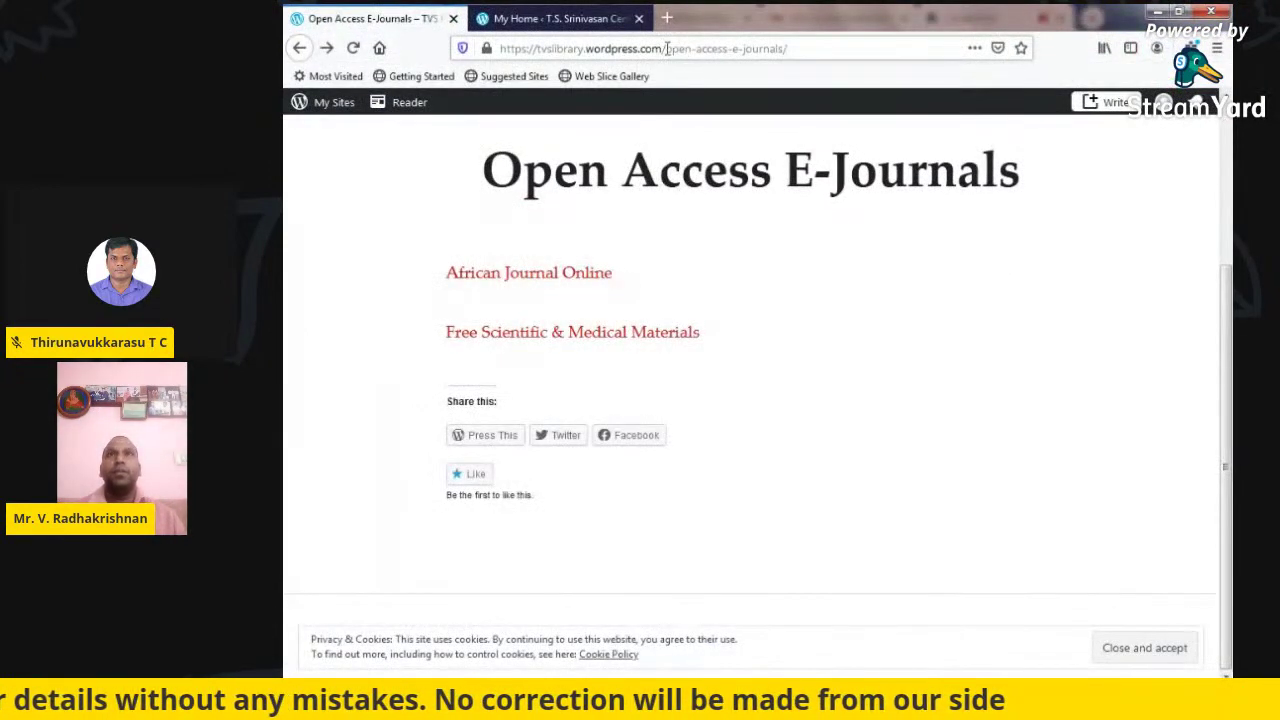
pyautogui.moveTo(666, 48); pyautogui.dragTo(832, 36)
pyautogui.press('BackSpace')
pyautogui.press('Return')
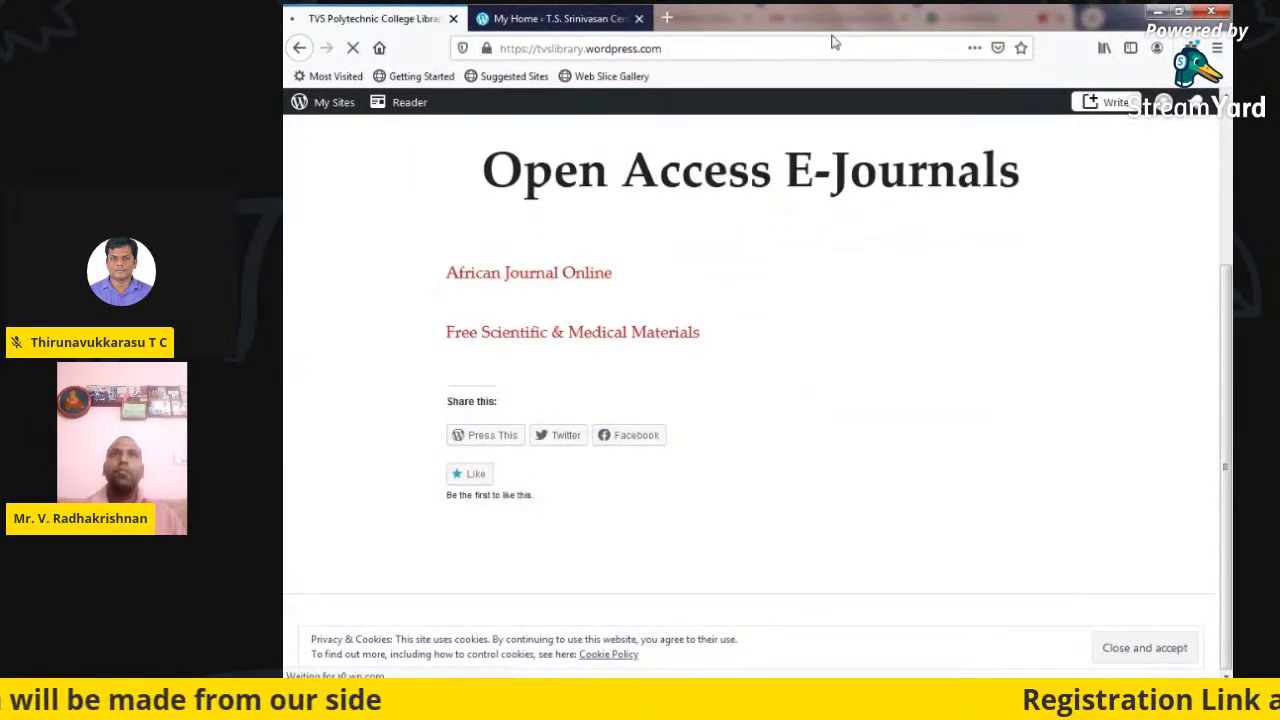
pyautogui.moveTo(672, 262)
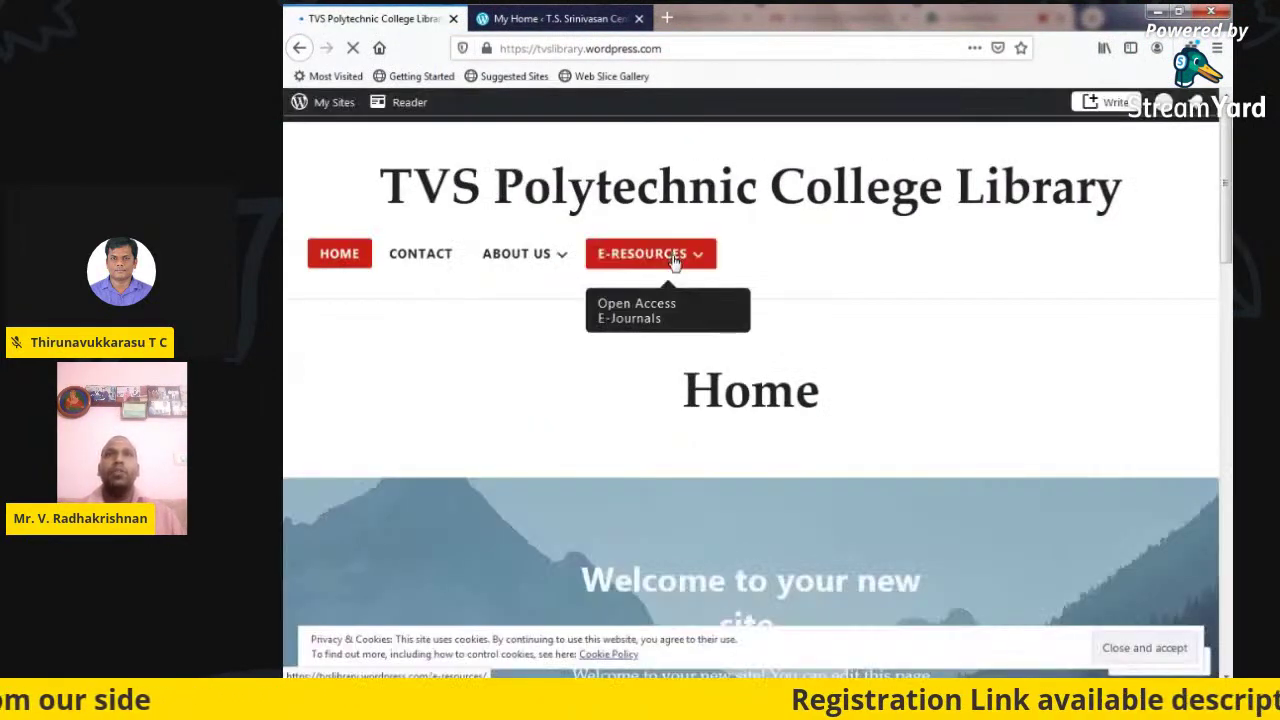
pyautogui.click(652, 318)
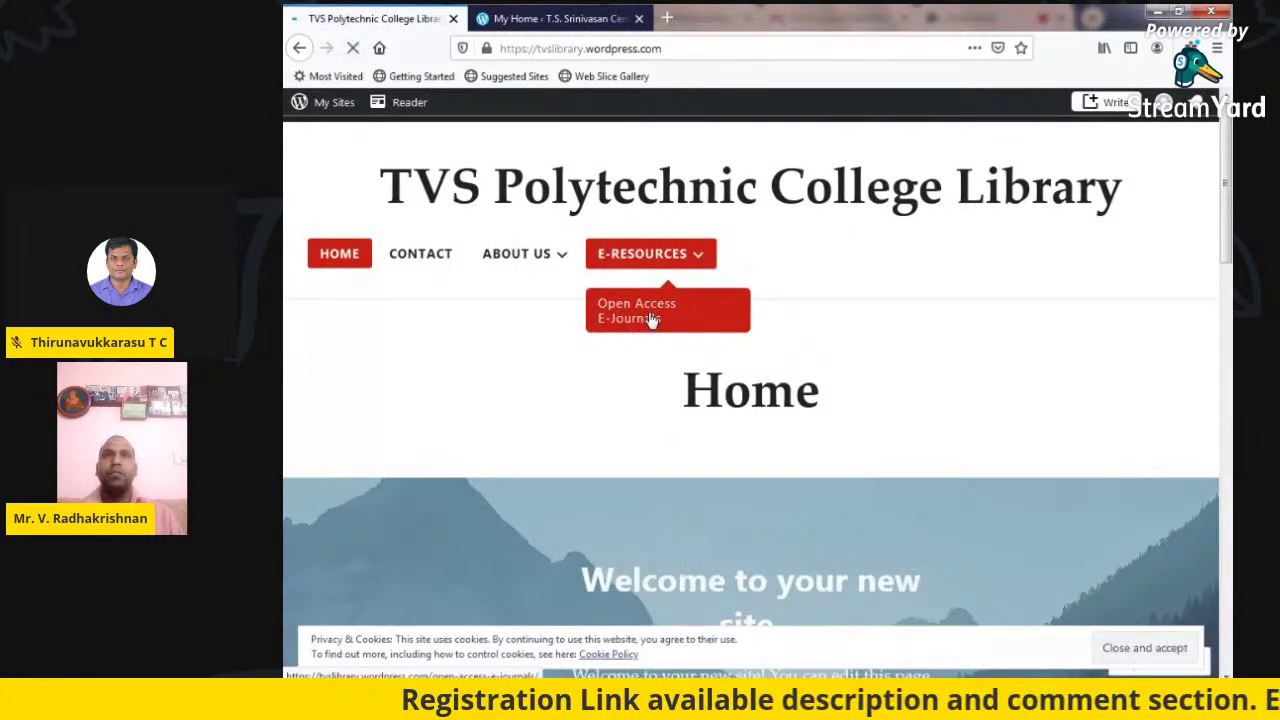
# Click the Lund University link and check that lub.lu.se/en.html opens in a new tab.
pyautogui.scroll(-1, 705, 312)
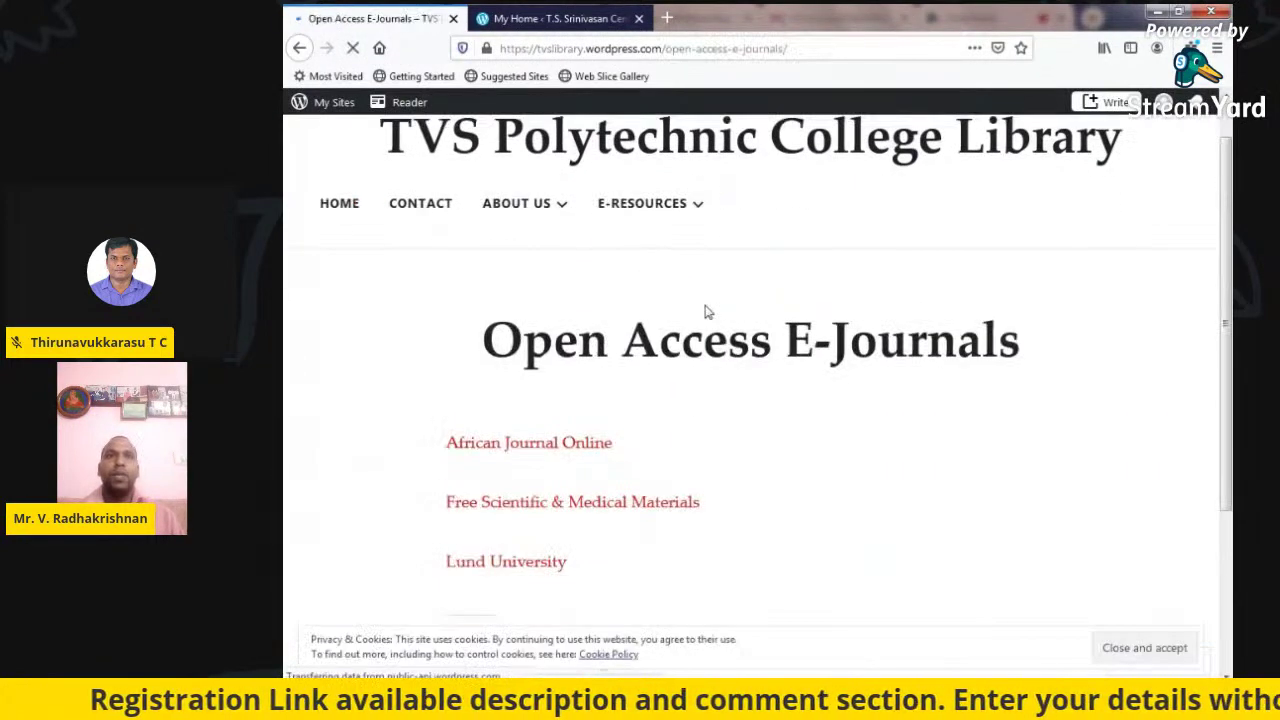
pyautogui.scroll(-2, 705, 312)
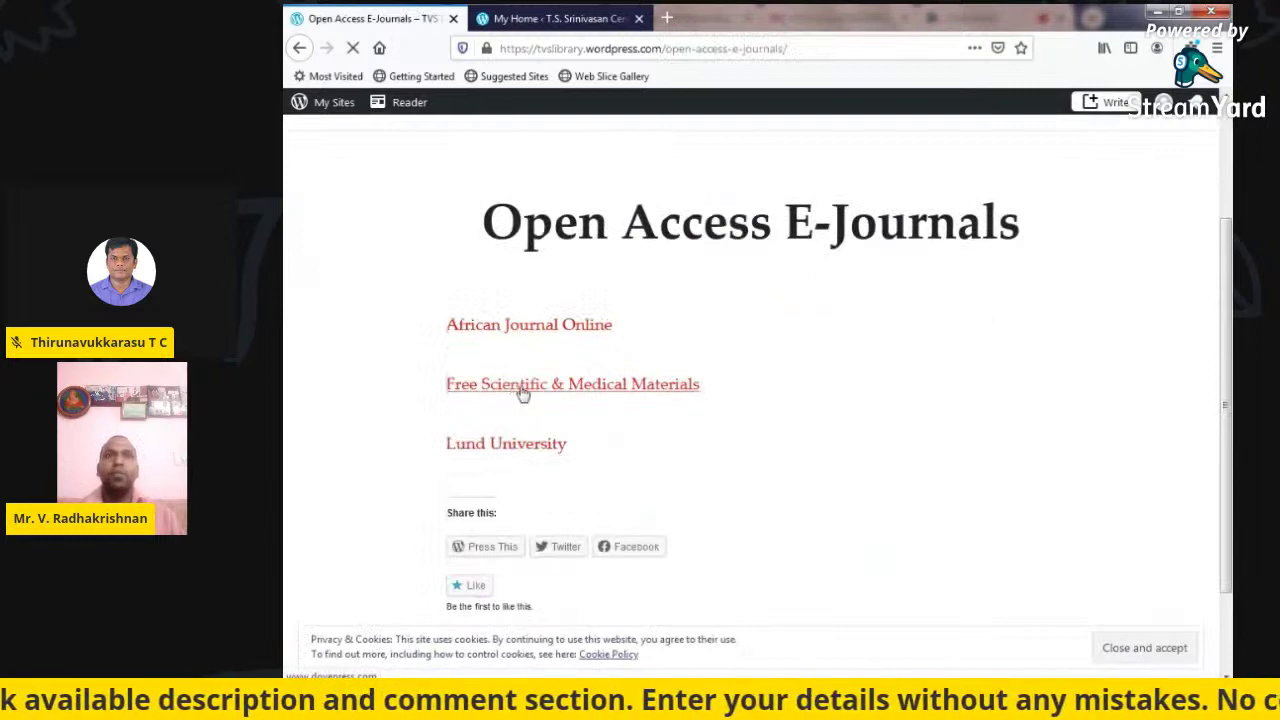
pyautogui.click(527, 452)
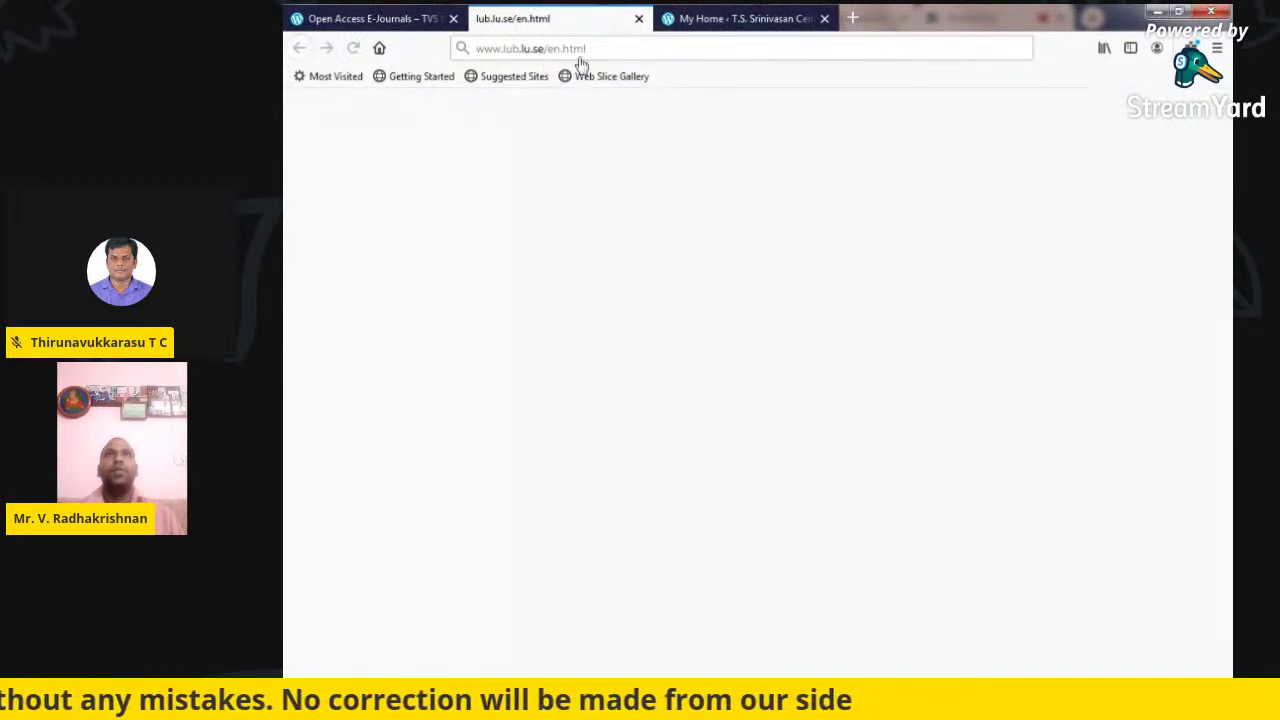
pyautogui.click(412, 22)
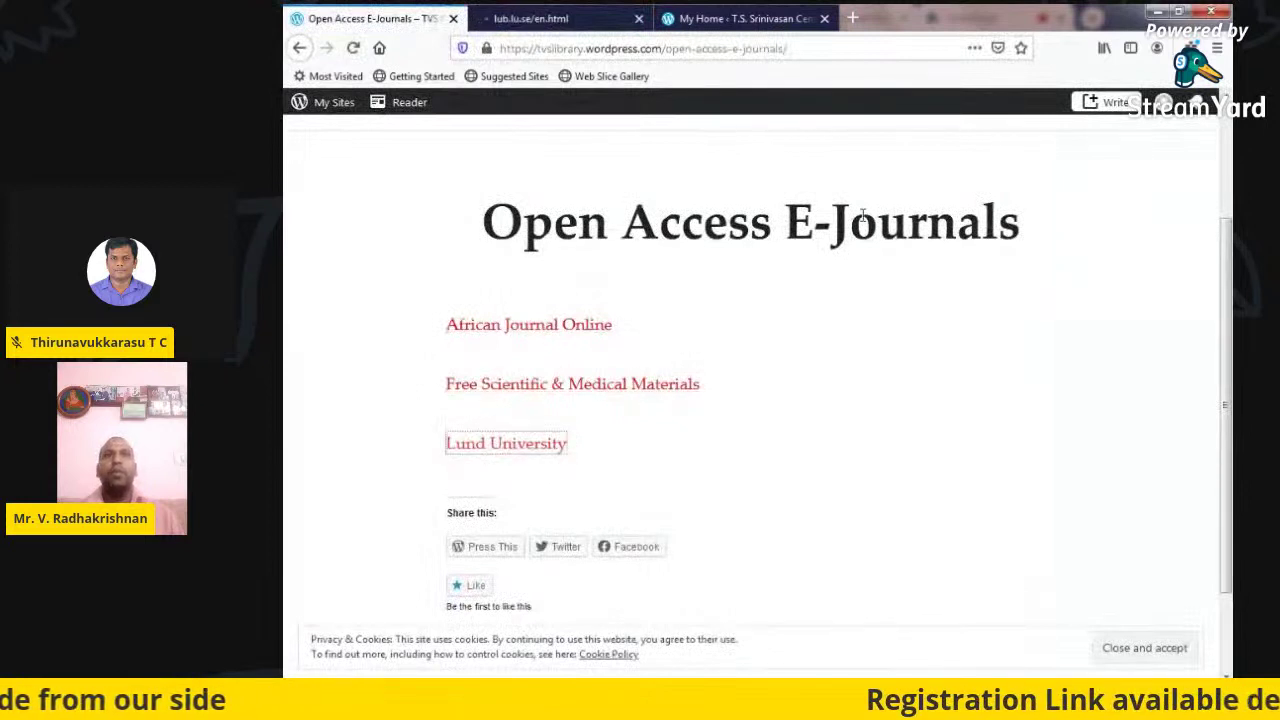
pyautogui.click(586, 18)
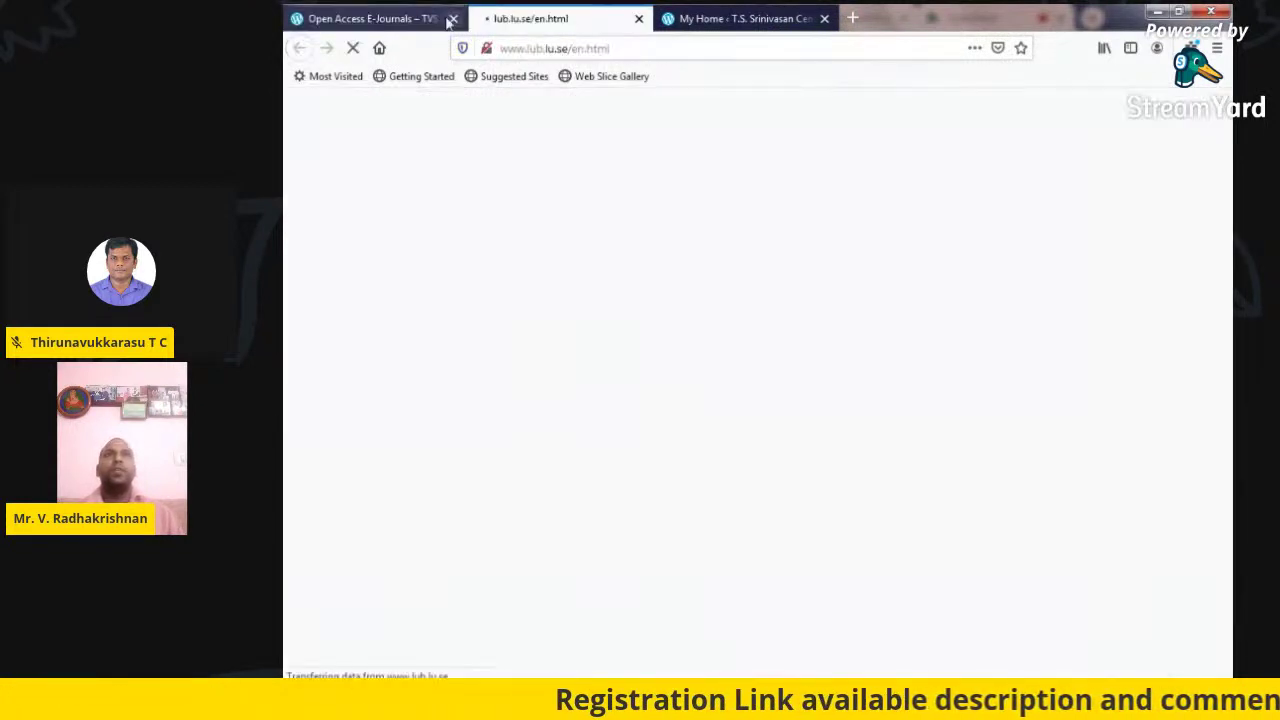
pyautogui.click(407, 20)
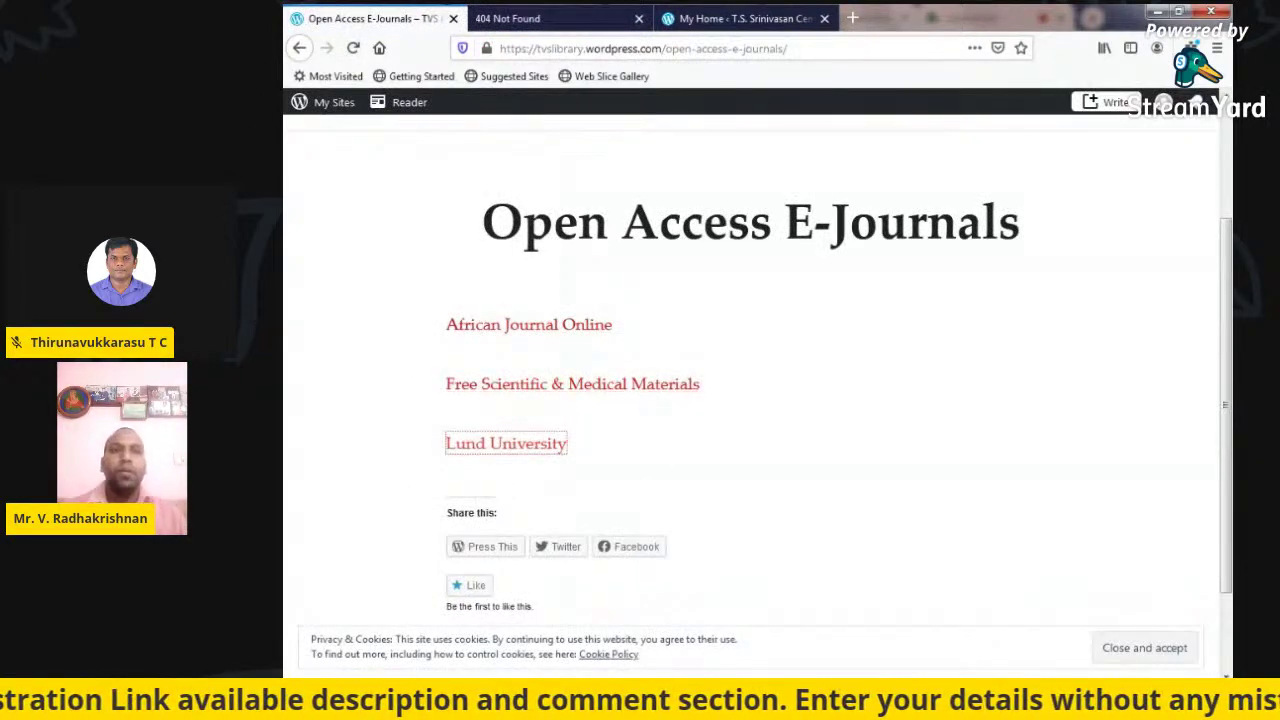
# Return from the editor window to the WordPress.com admin's All Pages list.
pyautogui.click(443, 634)
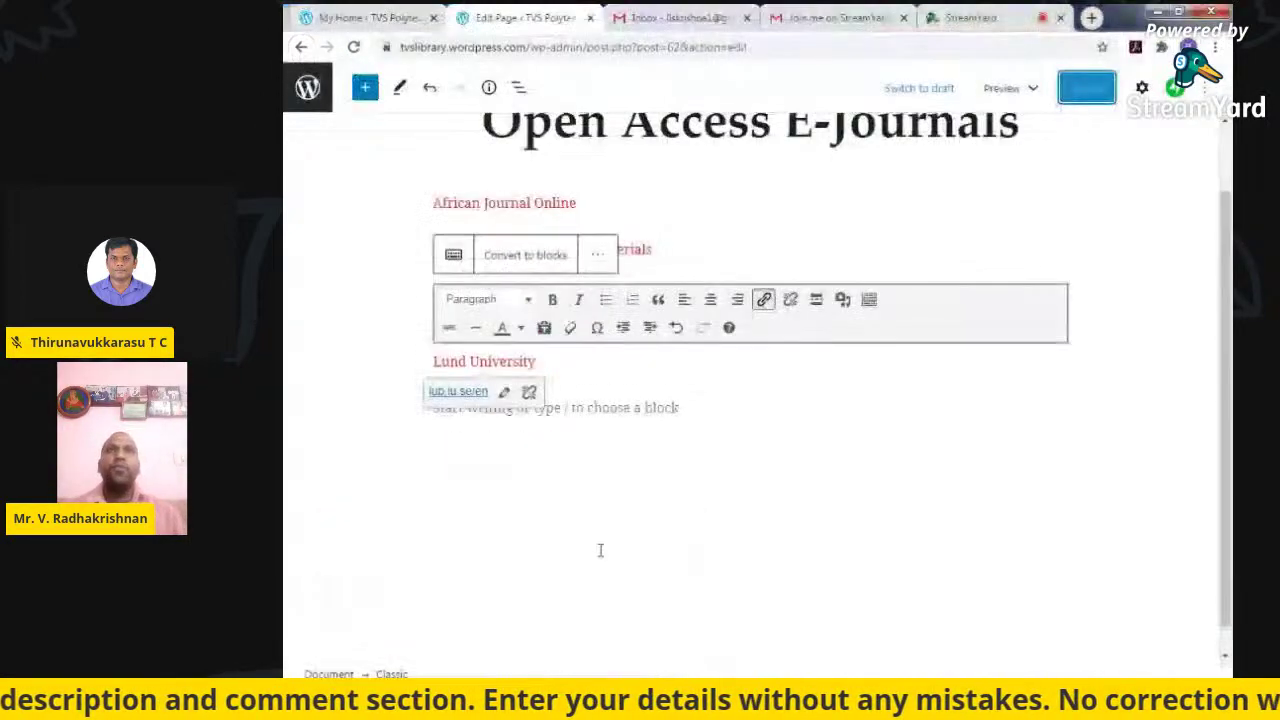
pyautogui.click(312, 92)
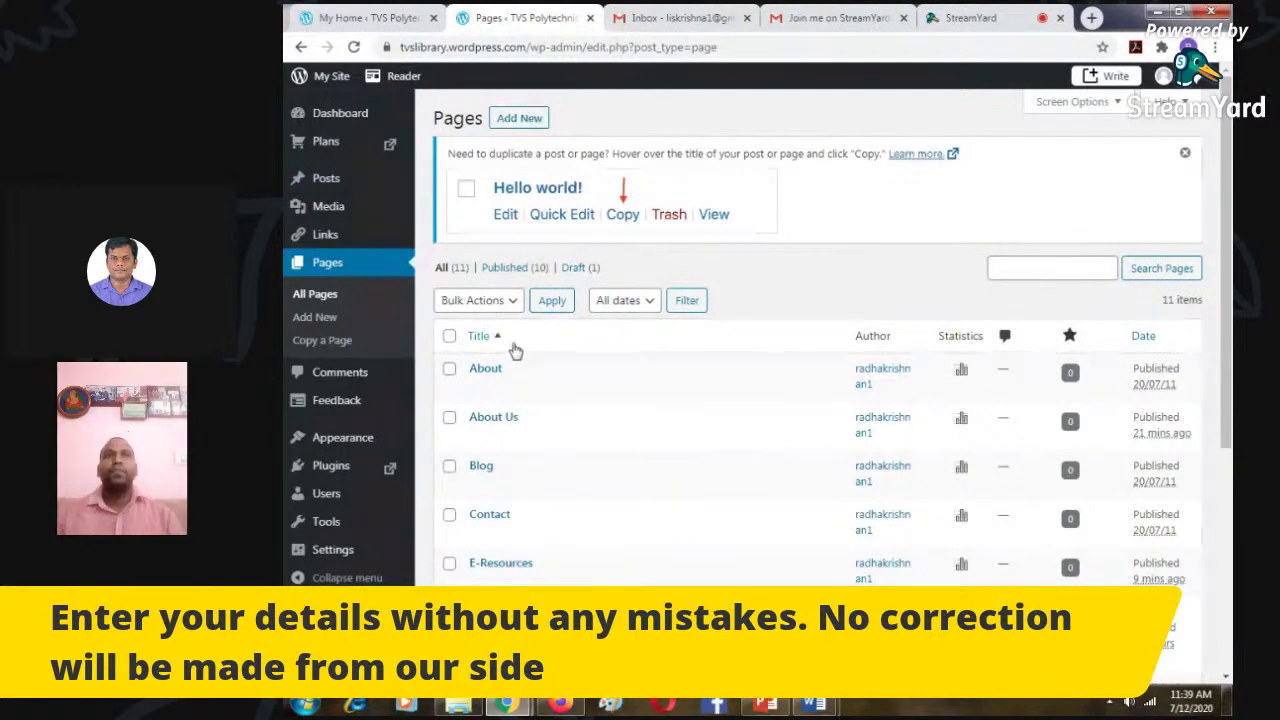
# Start a new page using Pages > Add New in the sidebar.
pyautogui.scroll(-1, 586, 298)
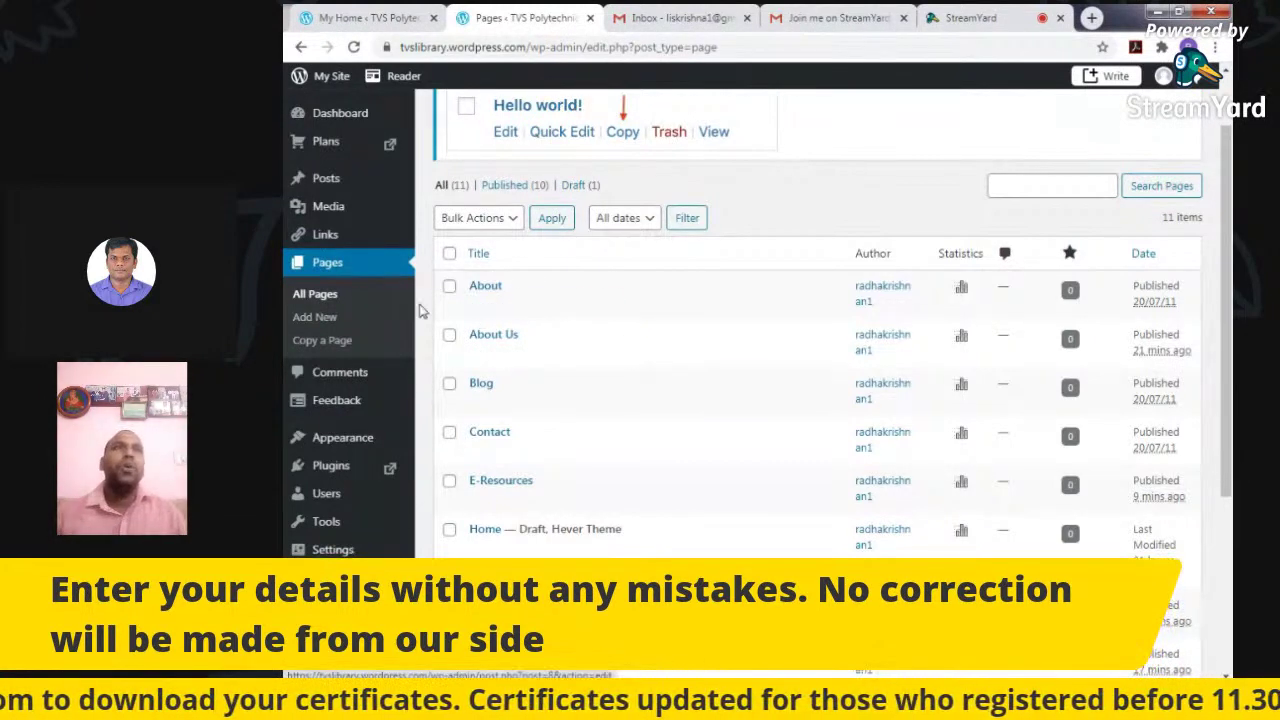
pyautogui.click(322, 322)
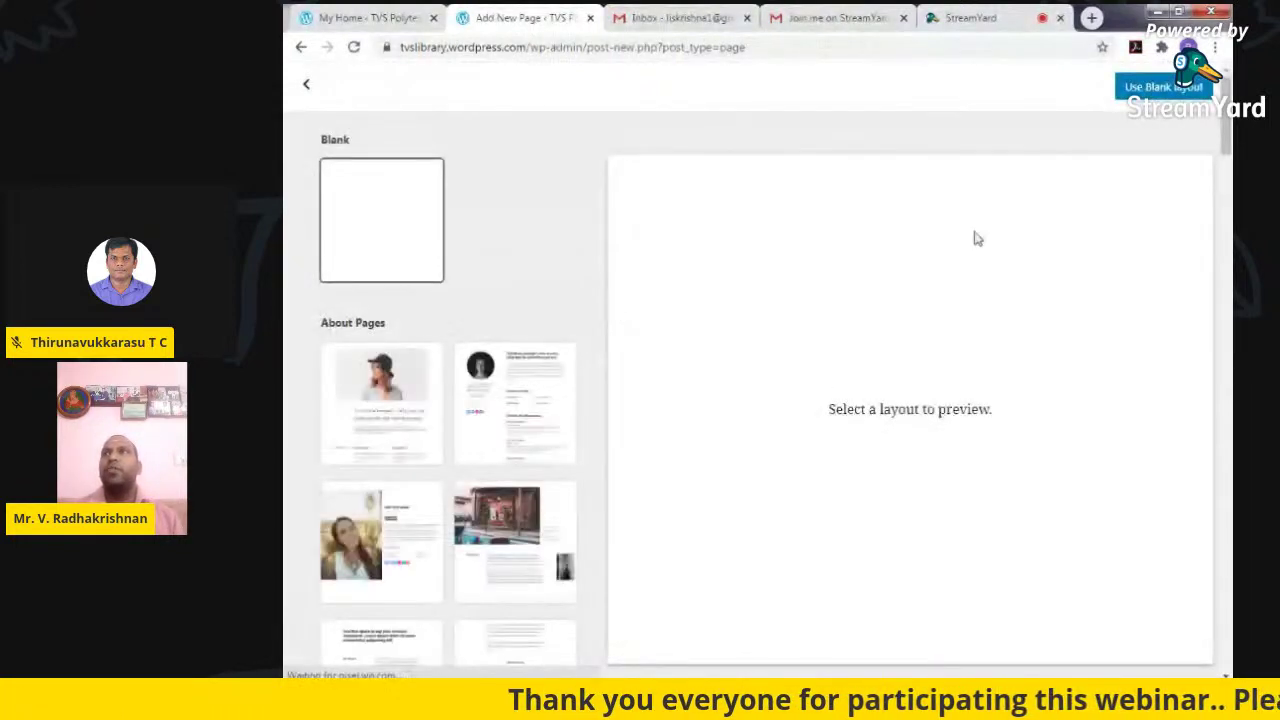
# Create a blank page titled 'E-Books', then bring up the Webinar Files folder.
pyautogui.click(1163, 86)
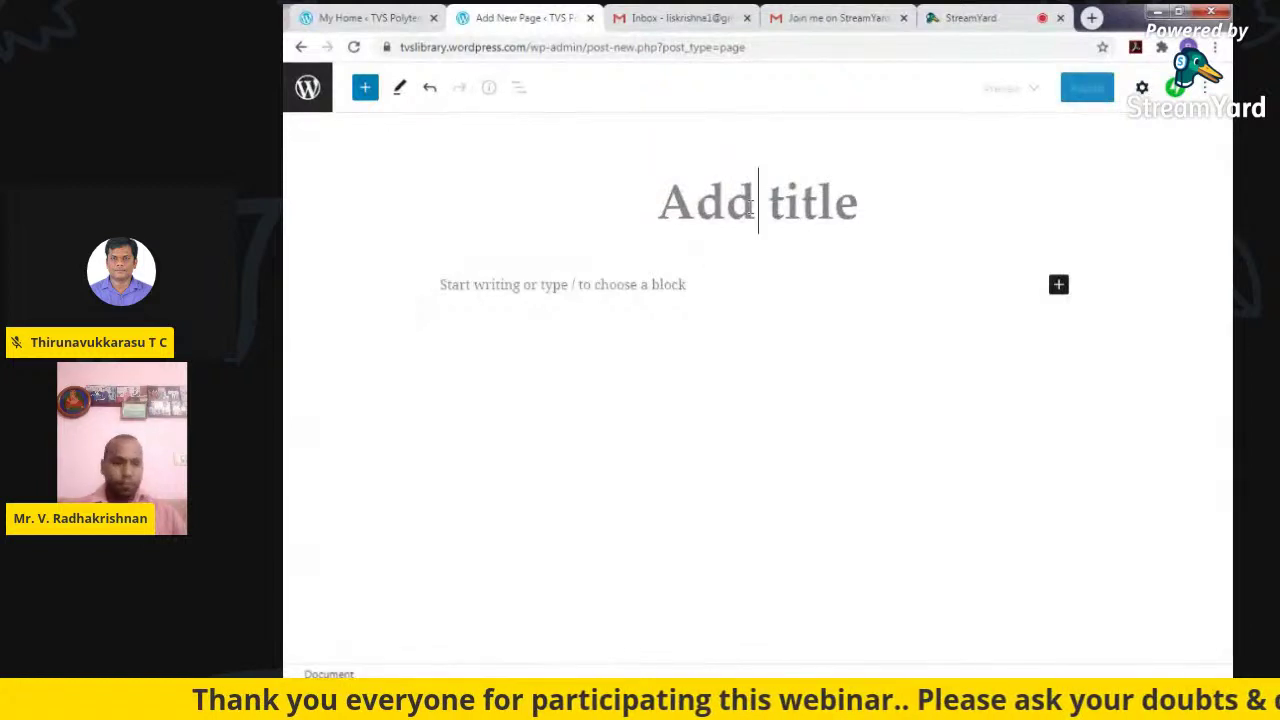
pyautogui.write('E-')
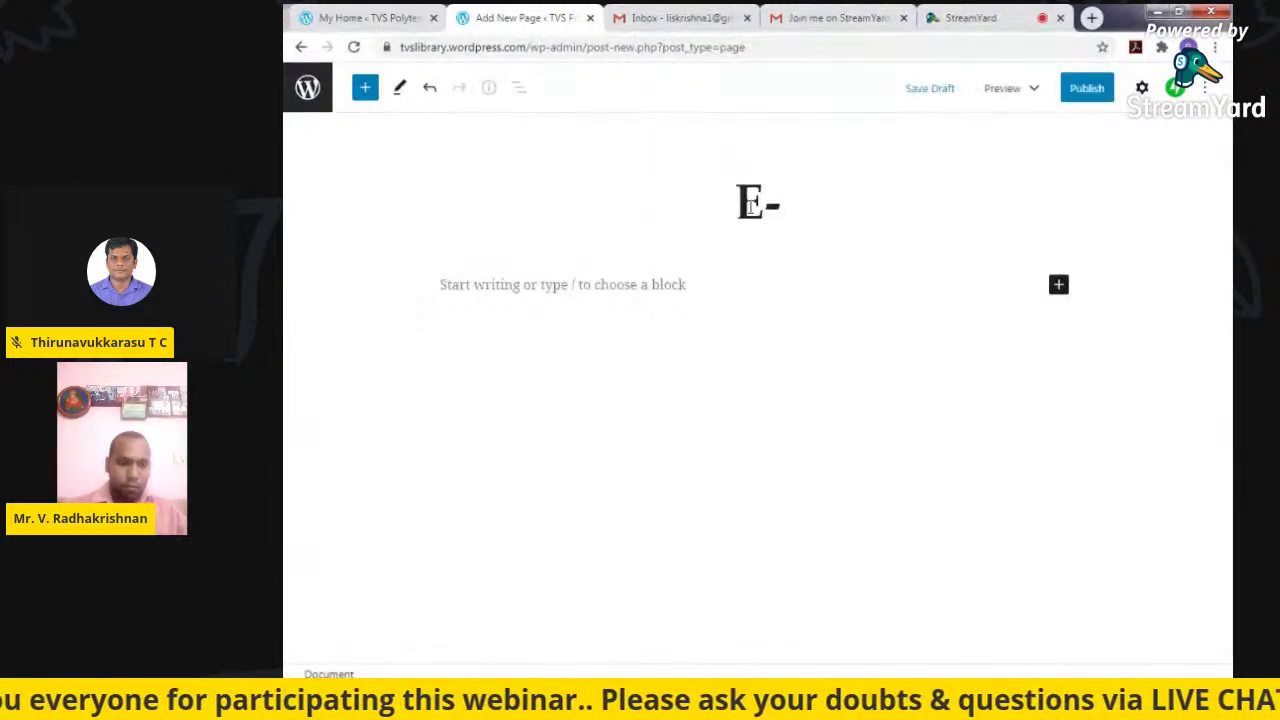
pyautogui.write('Books')
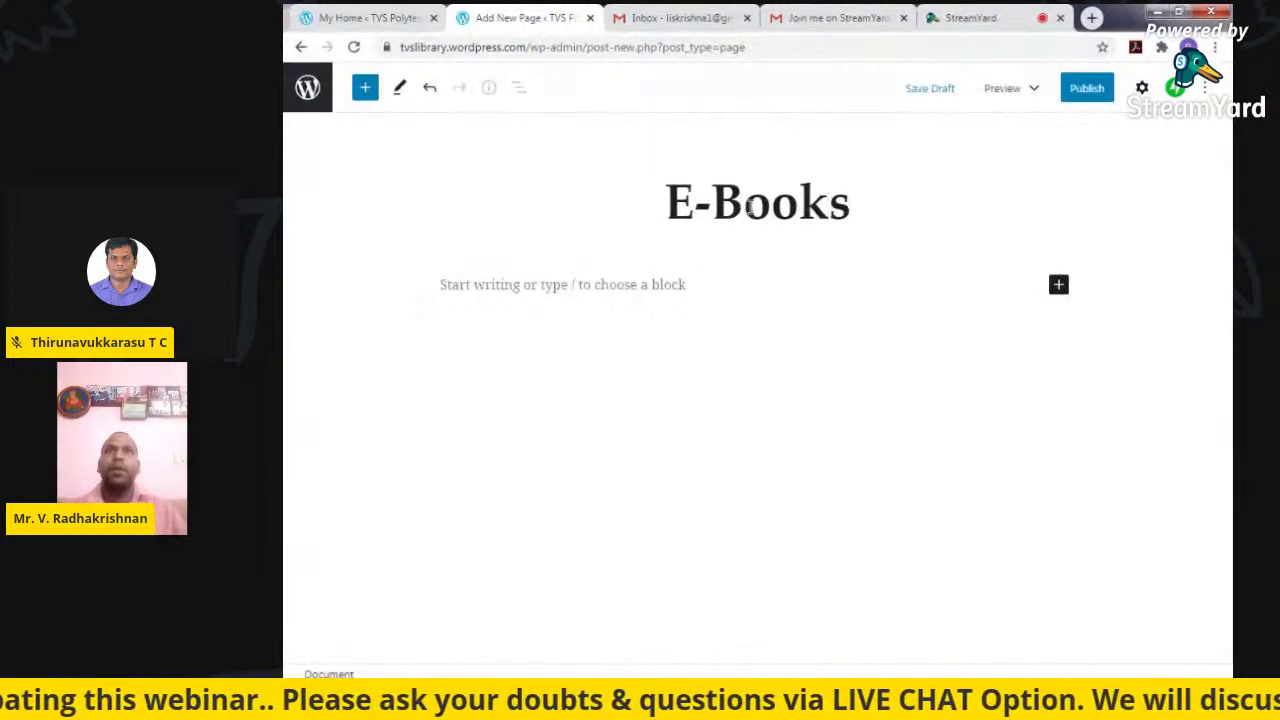
pyautogui.click(663, 286)
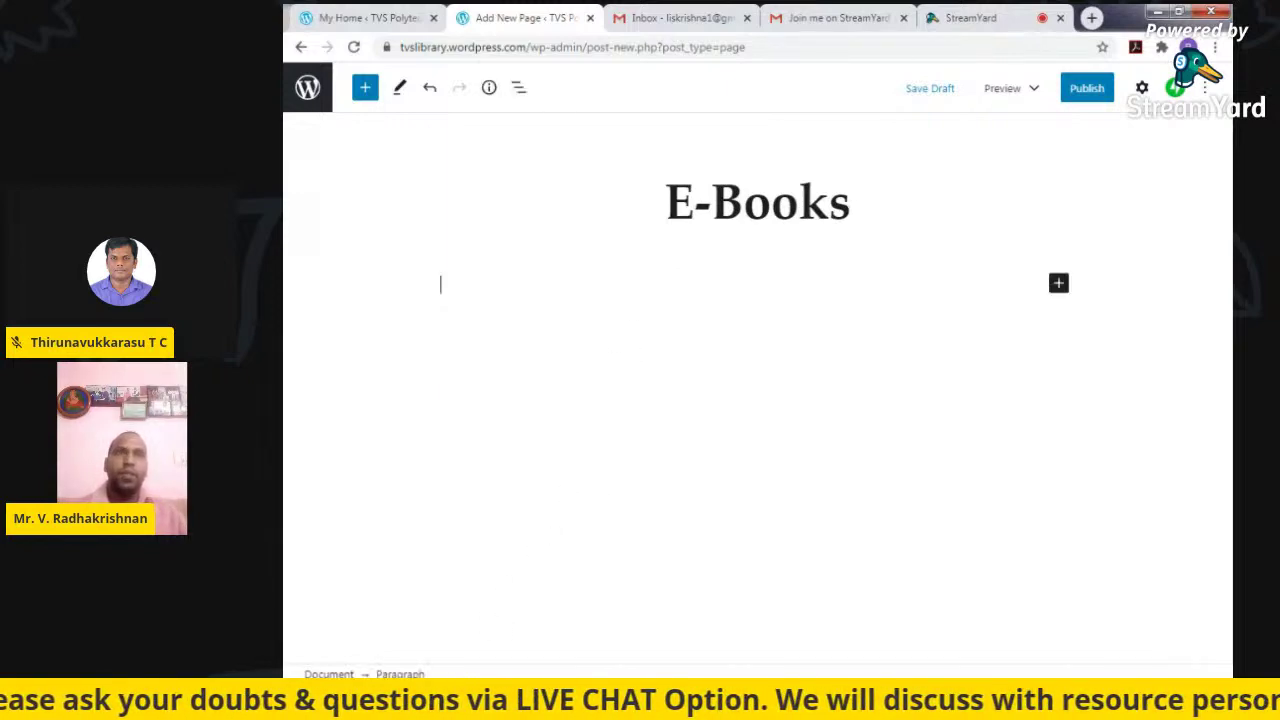
pyautogui.hotkey('alt', 'Tab')
pyautogui.click(560, 350)
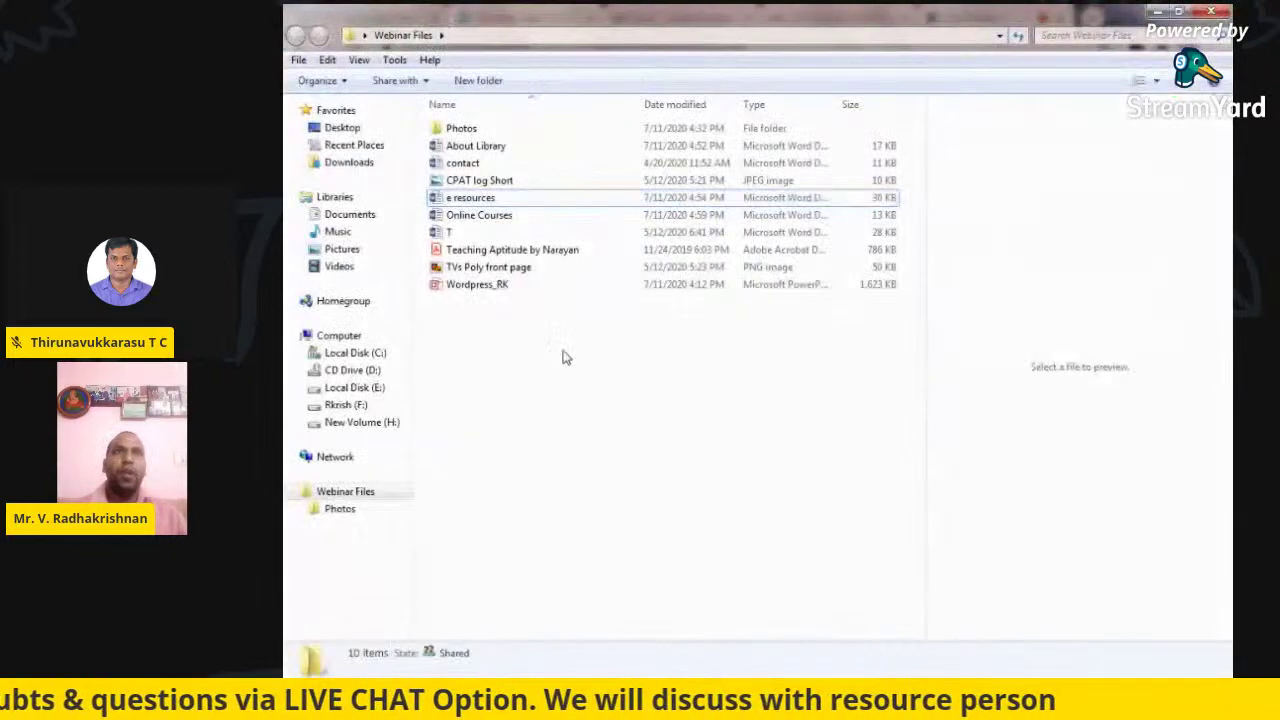
# Copy the Teaching Aptitude by Narayan PDF's file name and return to the E-Books editor.
pyautogui.click(511, 252)
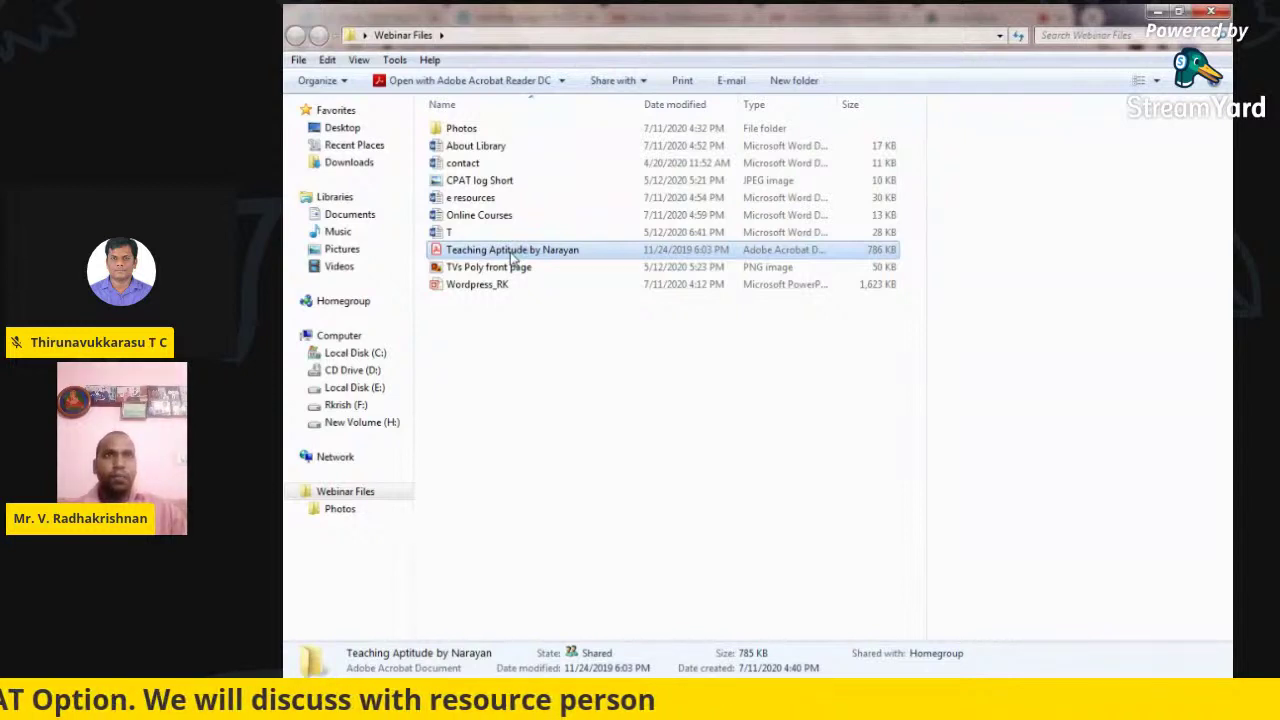
pyautogui.click(513, 252)
pyautogui.hotkey('ctrl', 'c')
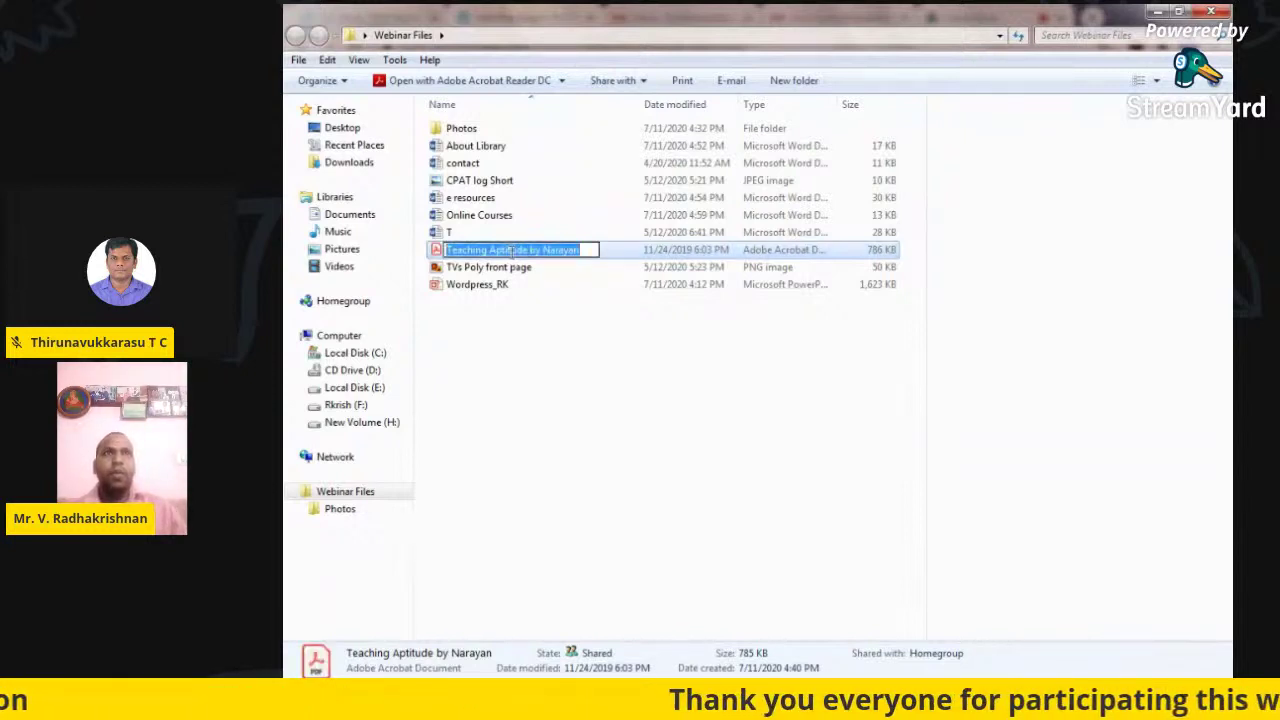
pyautogui.click(560, 377)
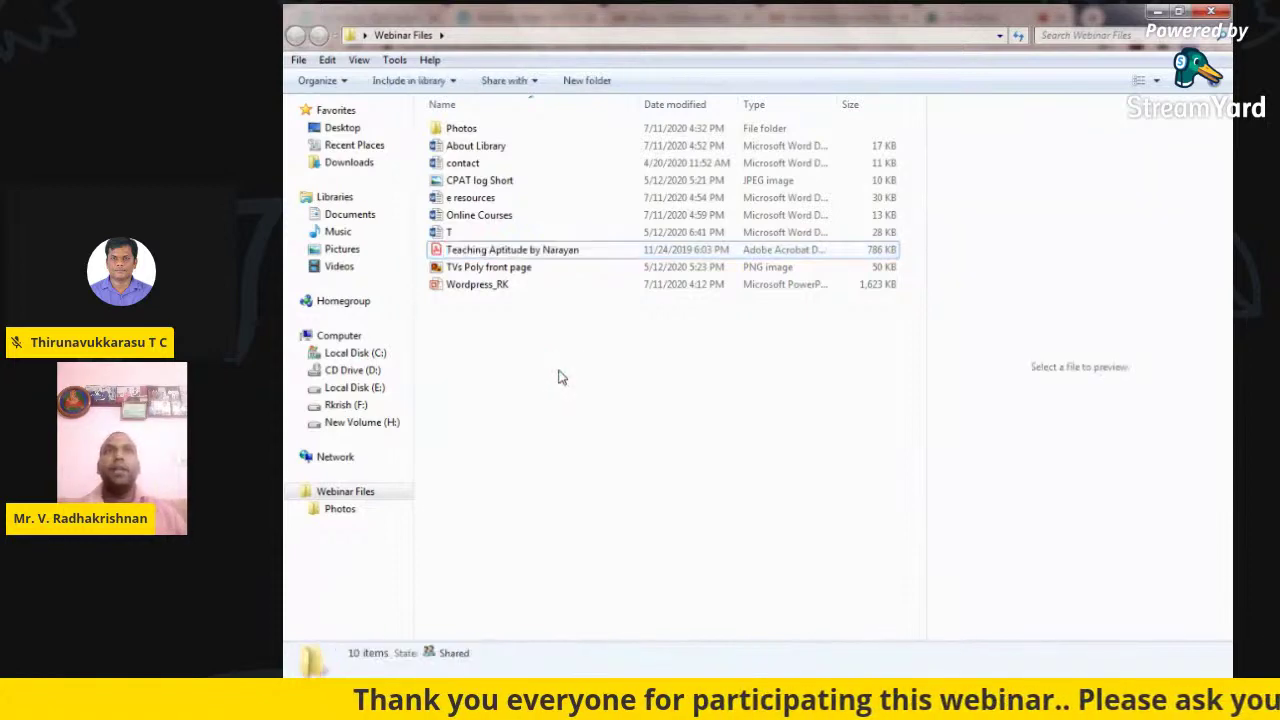
pyautogui.hotkey('alt', 'Tab')
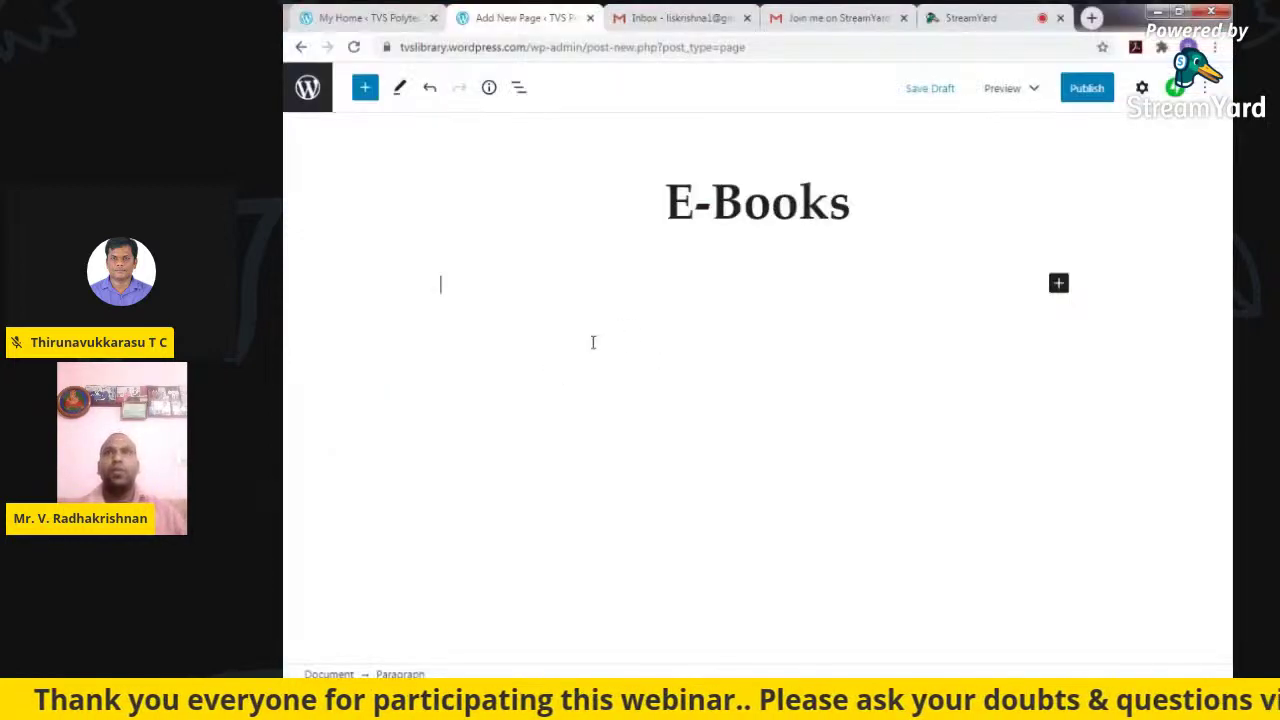
# Add a Classic block under the title and paste 'Teaching Aptitude by Narayan' into it.
pyautogui.click(1059, 285)
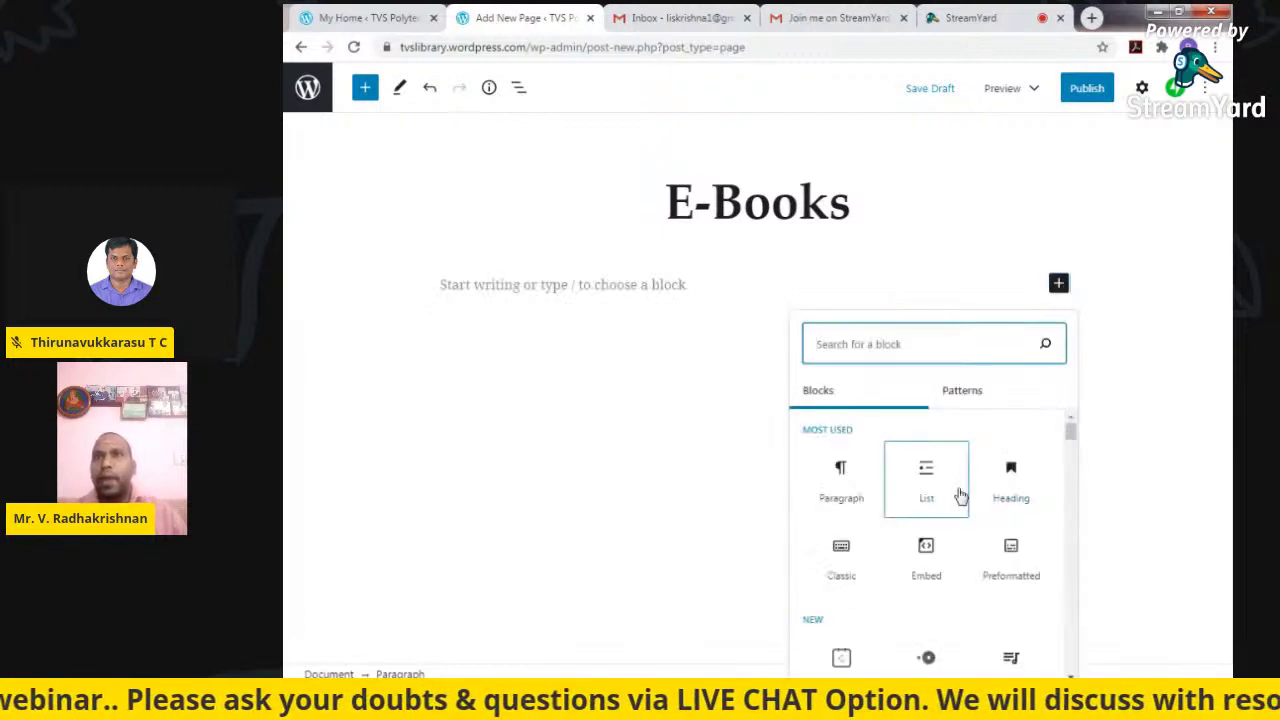
pyautogui.scroll(-2, 975, 512)
pyautogui.scroll(-3, 975, 511)
pyautogui.scroll(-1, 885, 550)
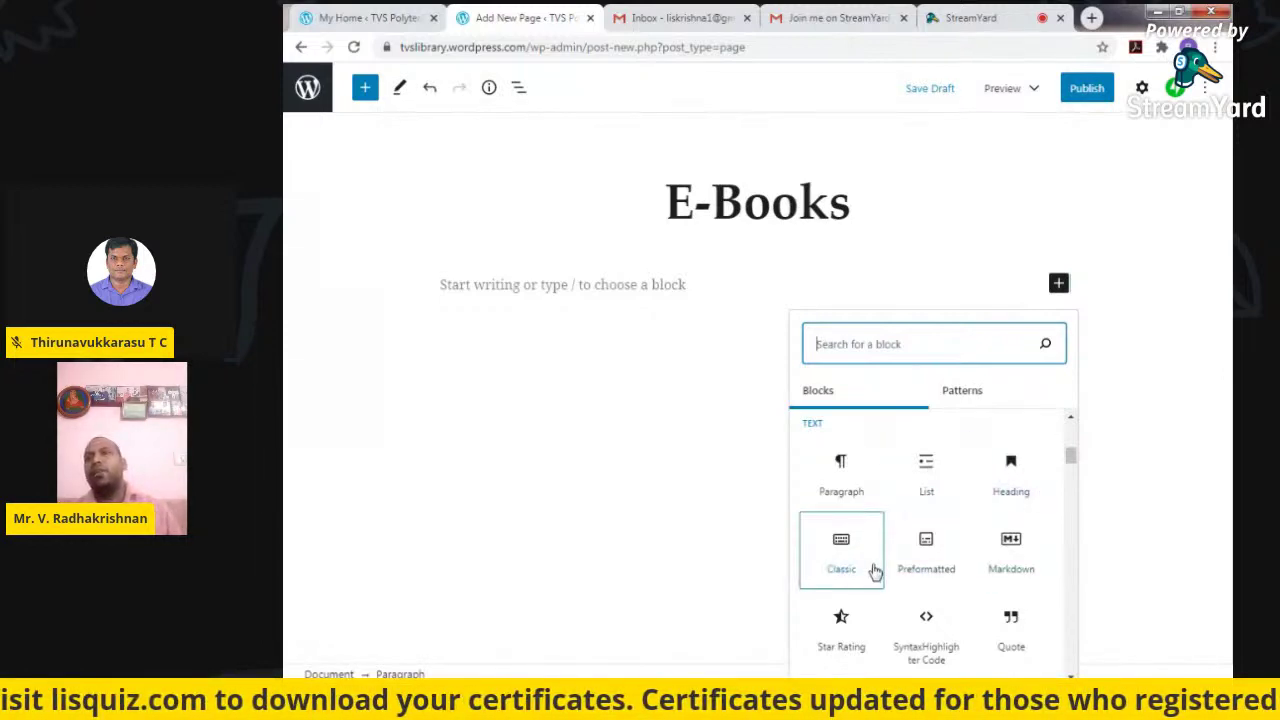
pyautogui.click(852, 567)
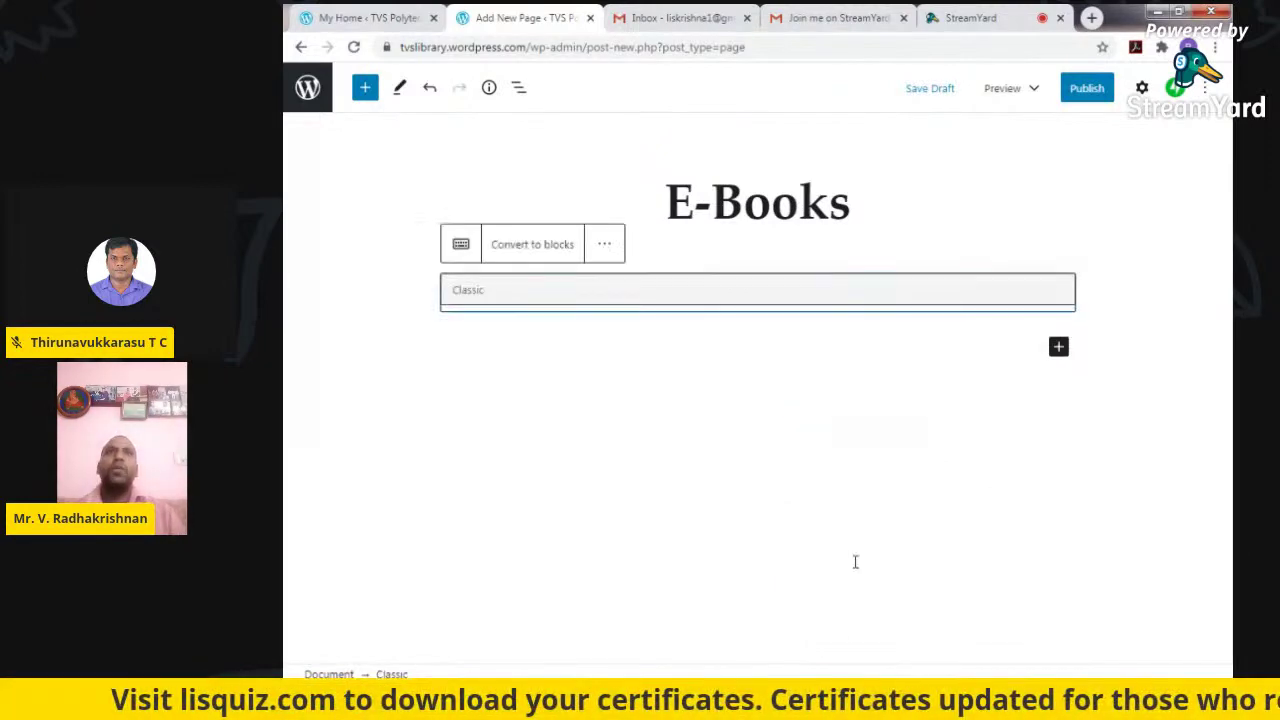
pyautogui.click(531, 298)
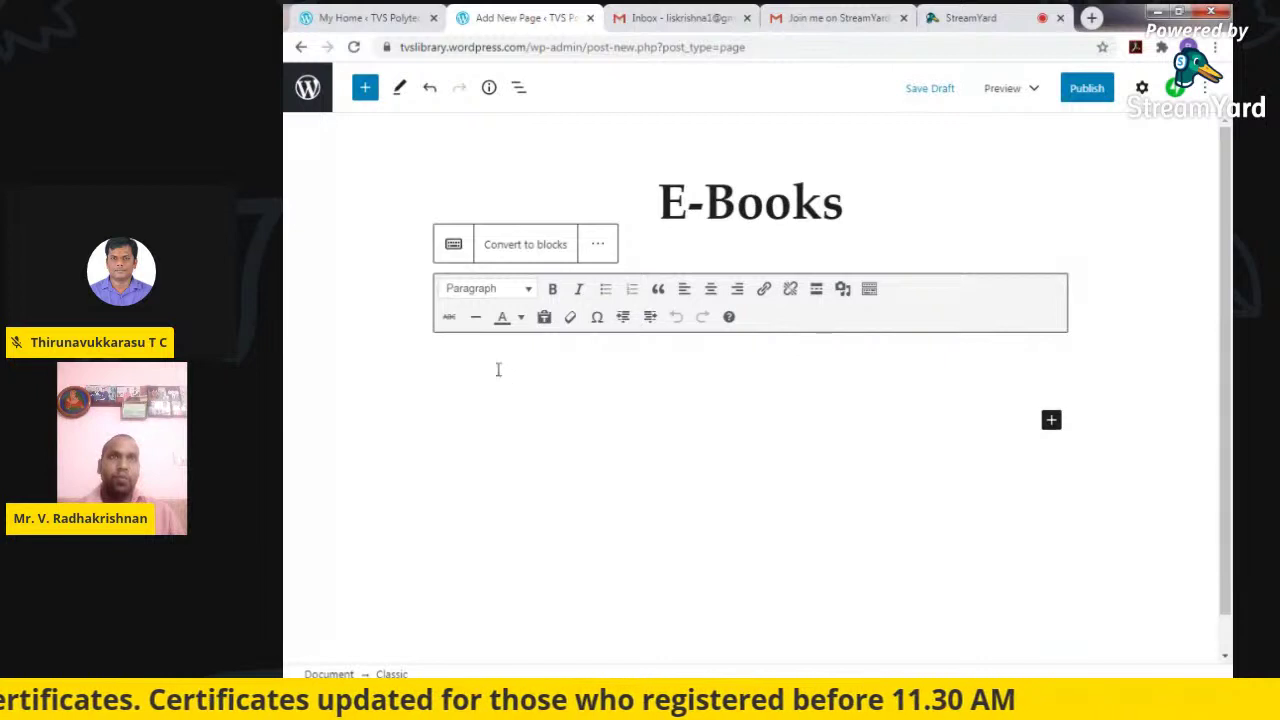
pyautogui.hotkey('ctrl', 'v')
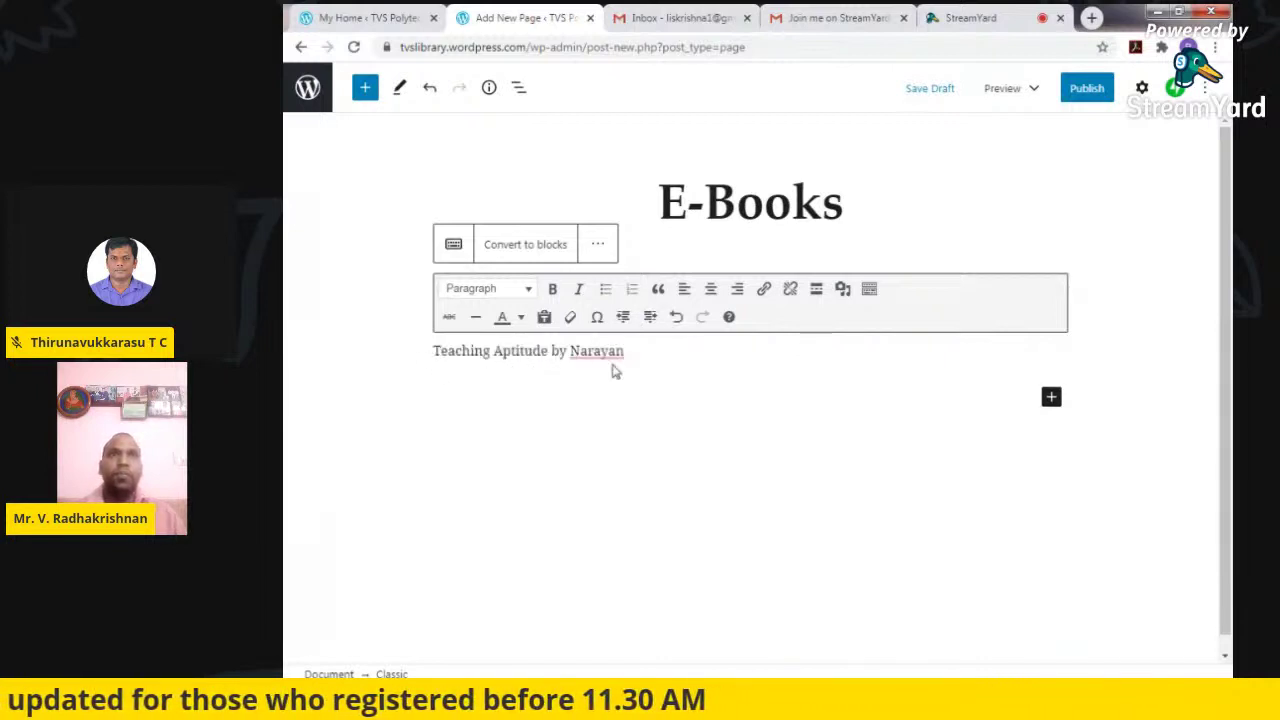
# Italicize the word 'Narayan' in the Classic block's book title line.
pyautogui.doubleClick(540, 352)
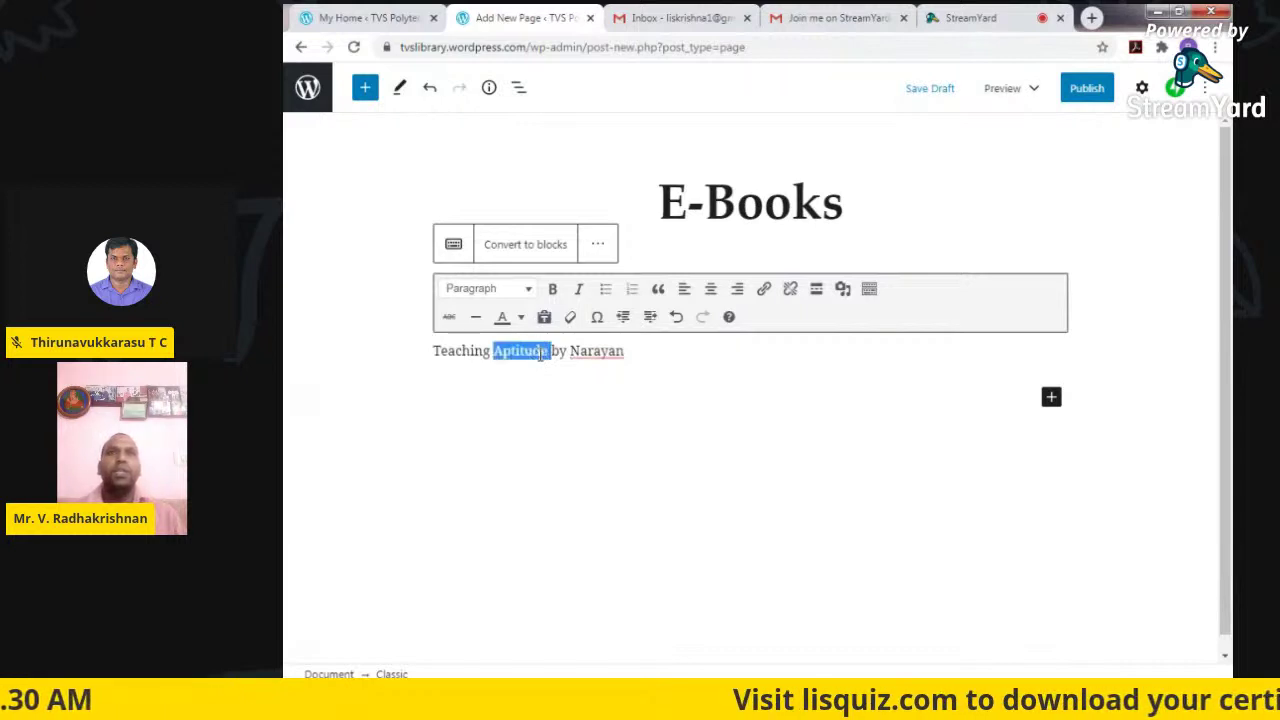
pyautogui.doubleClick(470, 352)
pyautogui.moveTo(470, 352); pyautogui.dragTo(628, 356)
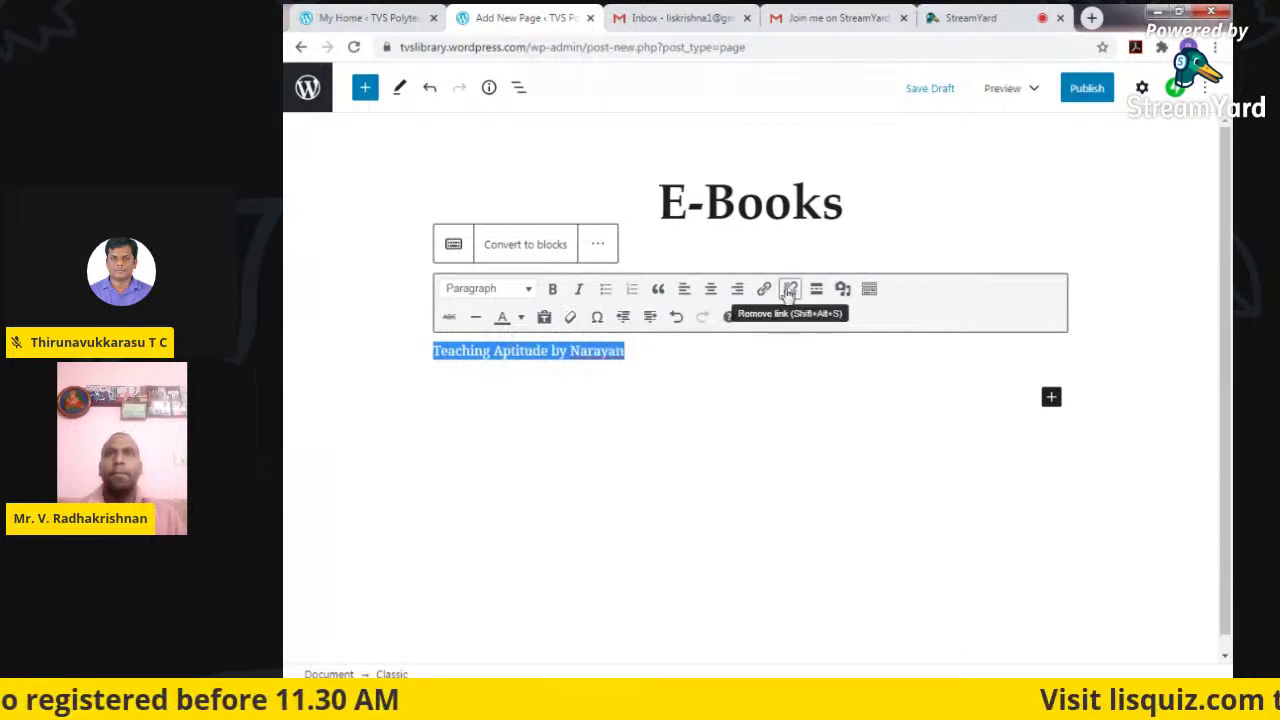
pyautogui.click(703, 431)
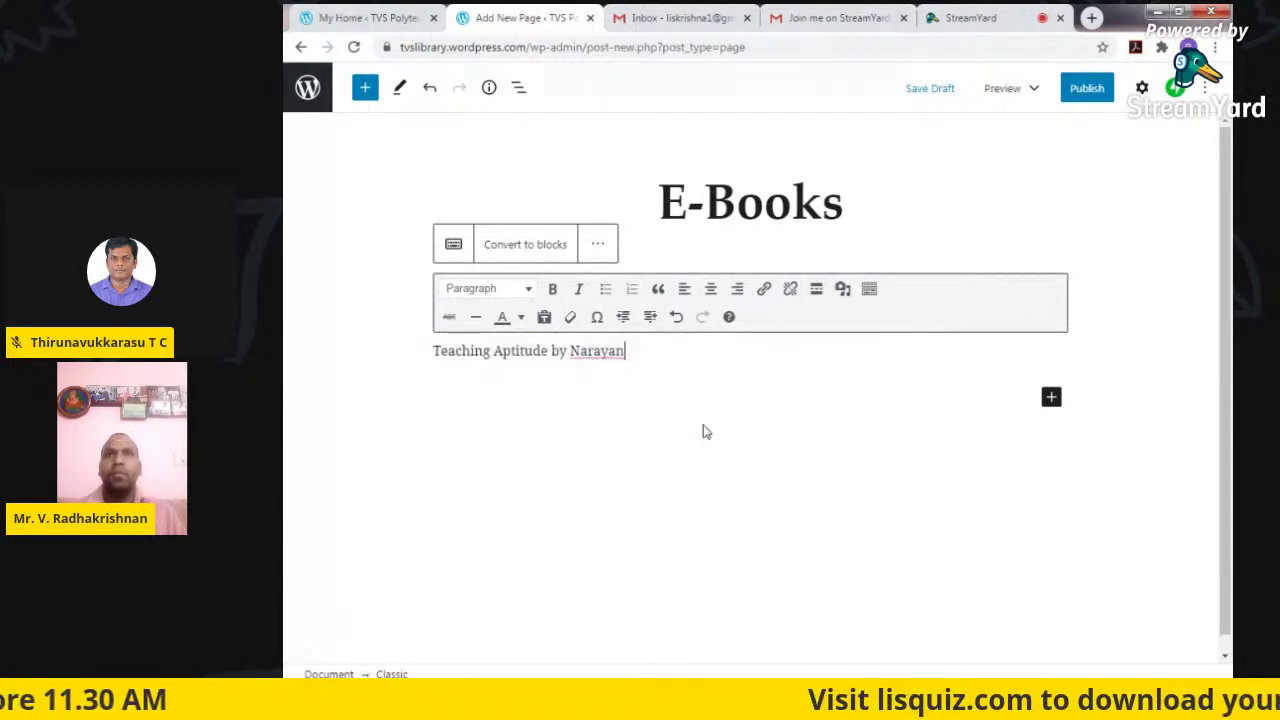
pyautogui.click(594, 447)
pyautogui.click(584, 289)
pyautogui.click(585, 290)
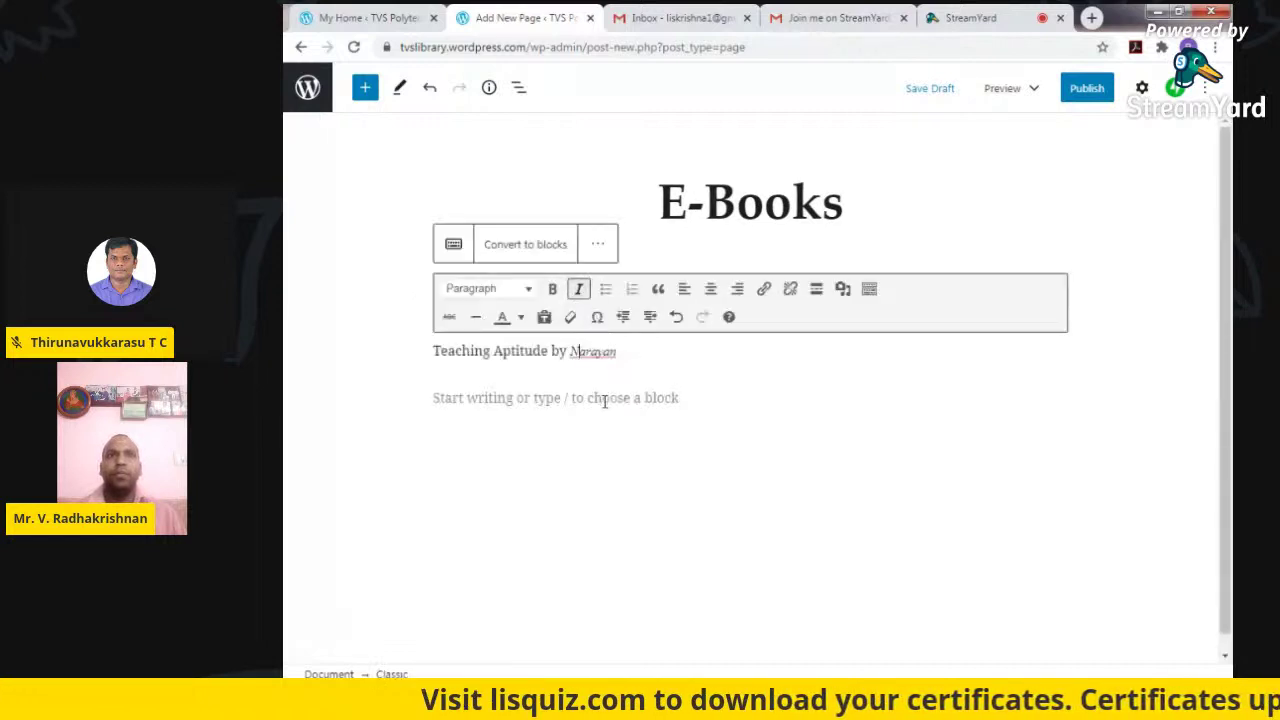
pyautogui.tripleClick(488, 354)
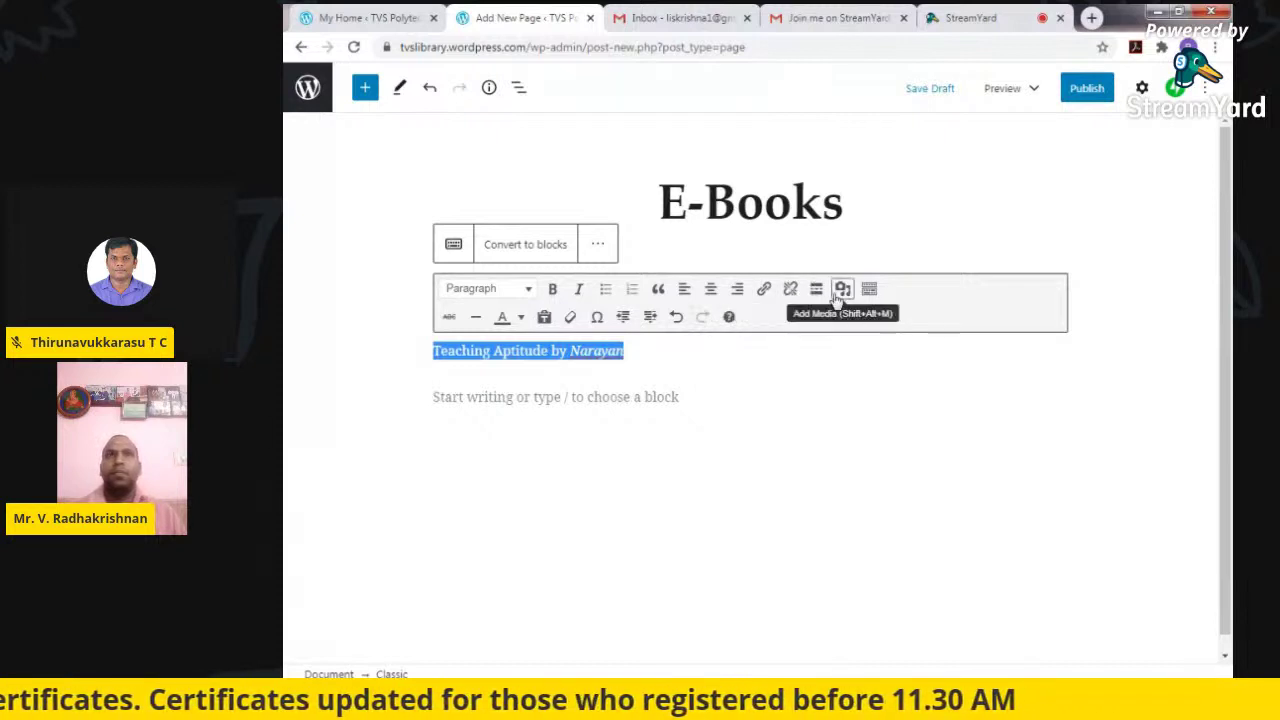
pyautogui.click(598, 246)
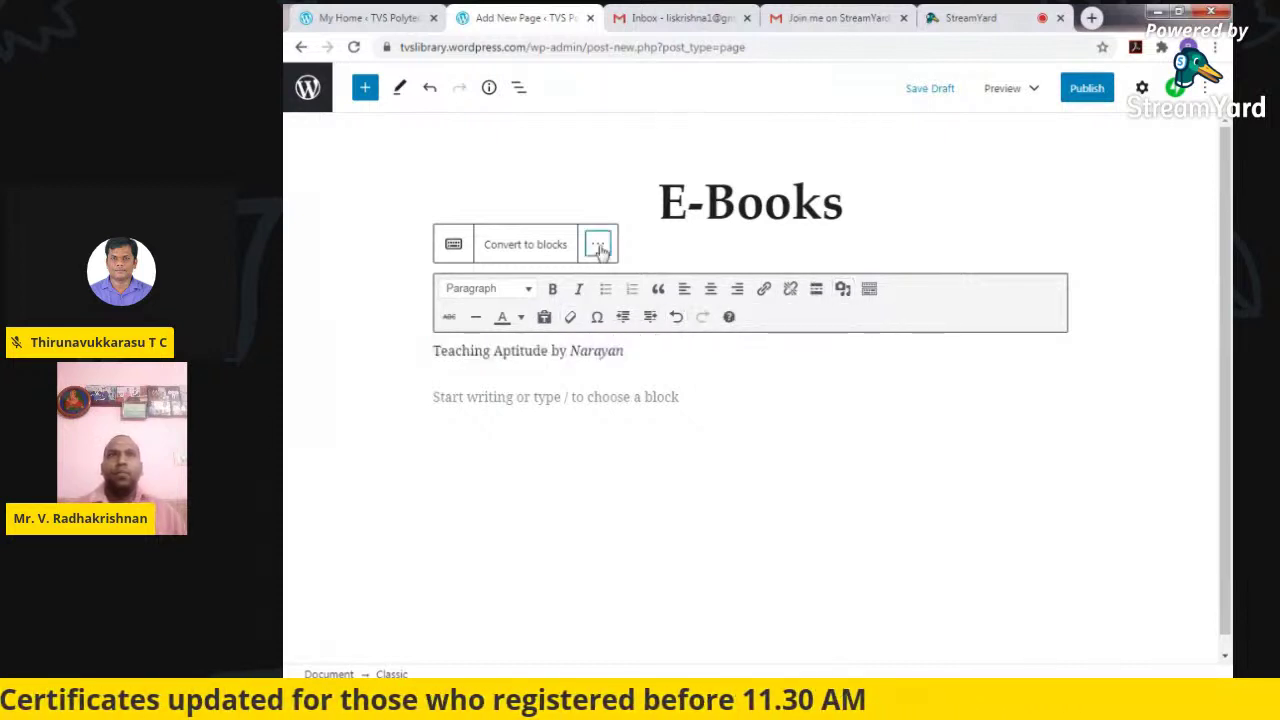
pyautogui.click(508, 343)
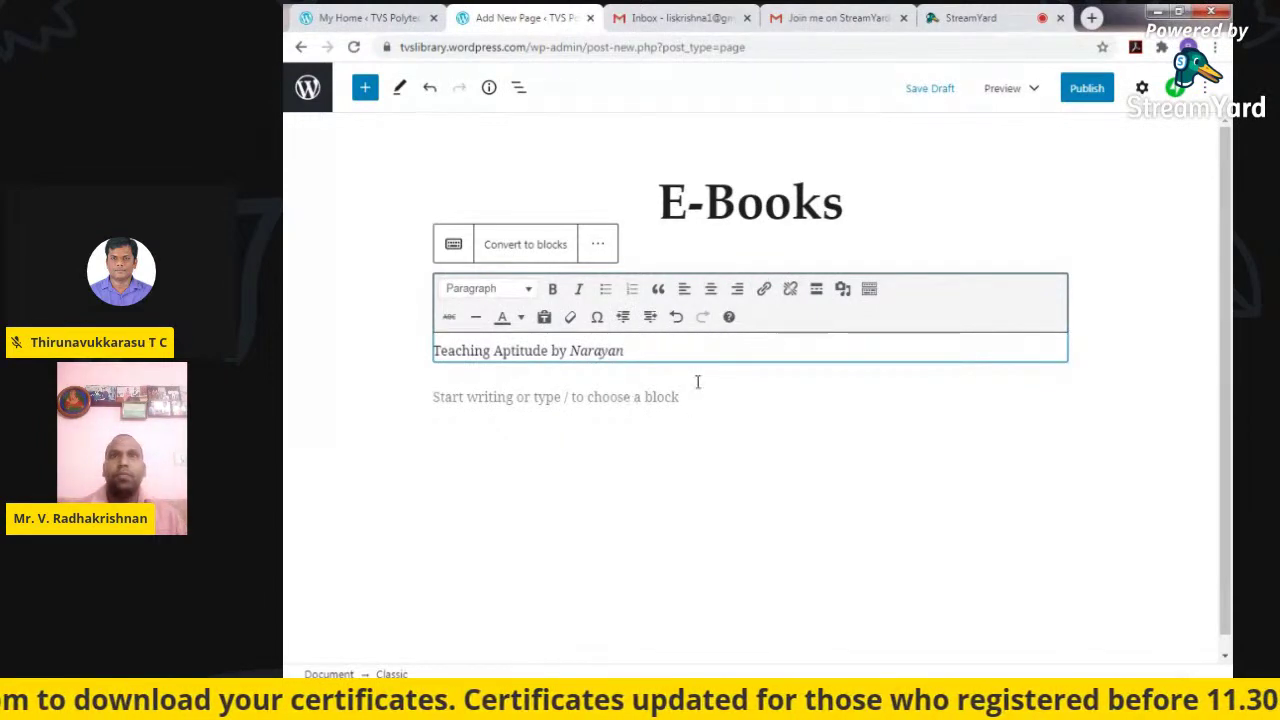
# Open Add Media's upload view and note the 1 GB limit, 3.0 GB free, 104.7 KB used.
pyautogui.click(843, 290)
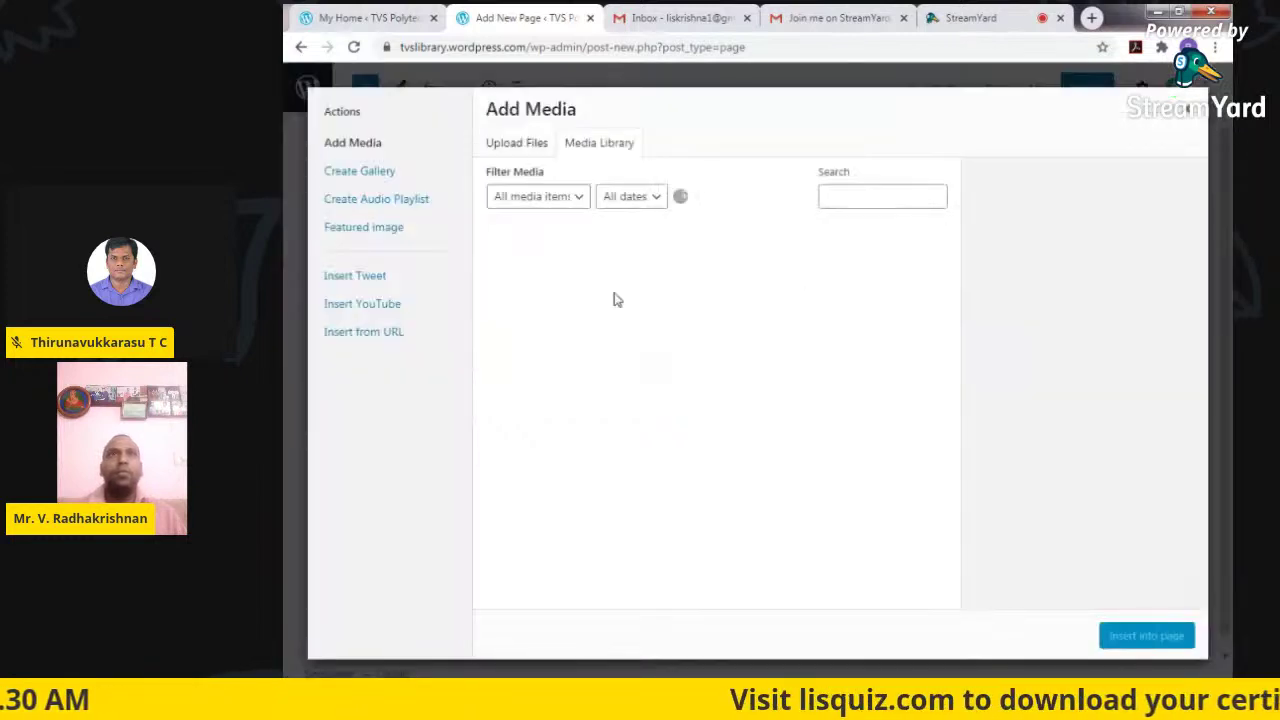
pyautogui.click(535, 148)
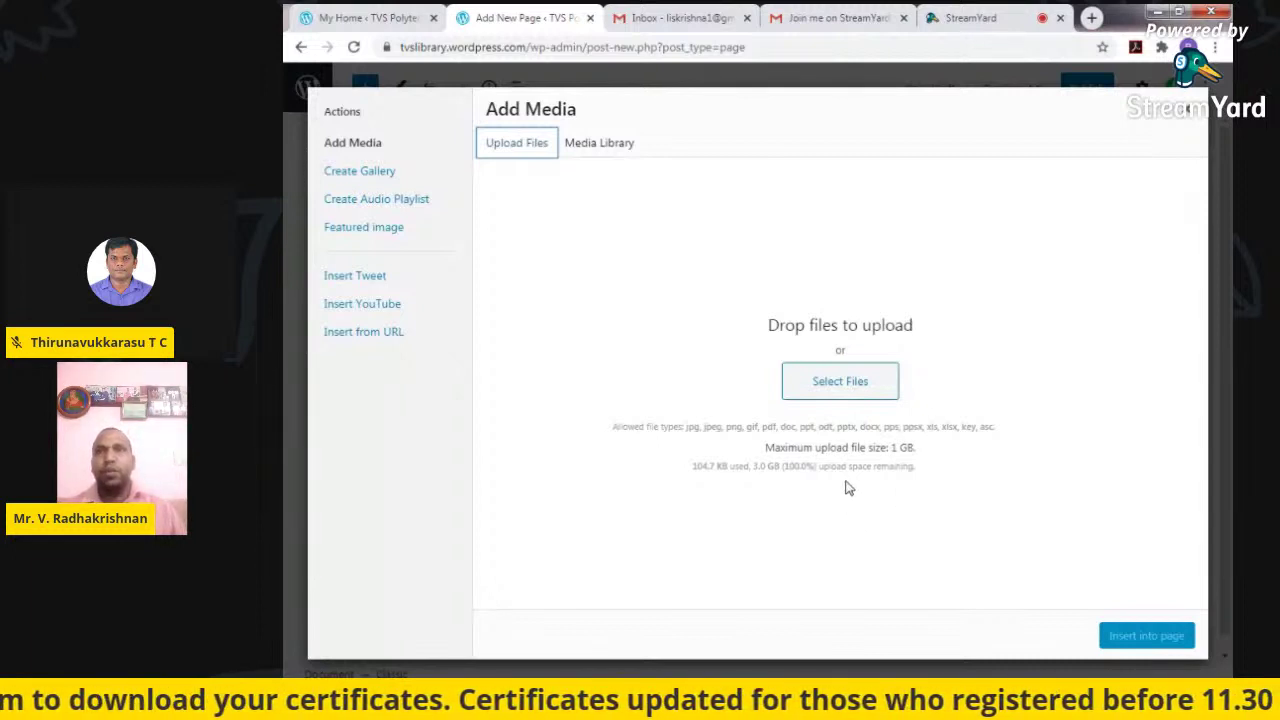
pyautogui.moveTo(893, 447); pyautogui.dragTo(916, 447)
pyautogui.click(810, 511)
pyautogui.moveTo(752, 467); pyautogui.dragTo(784, 467)
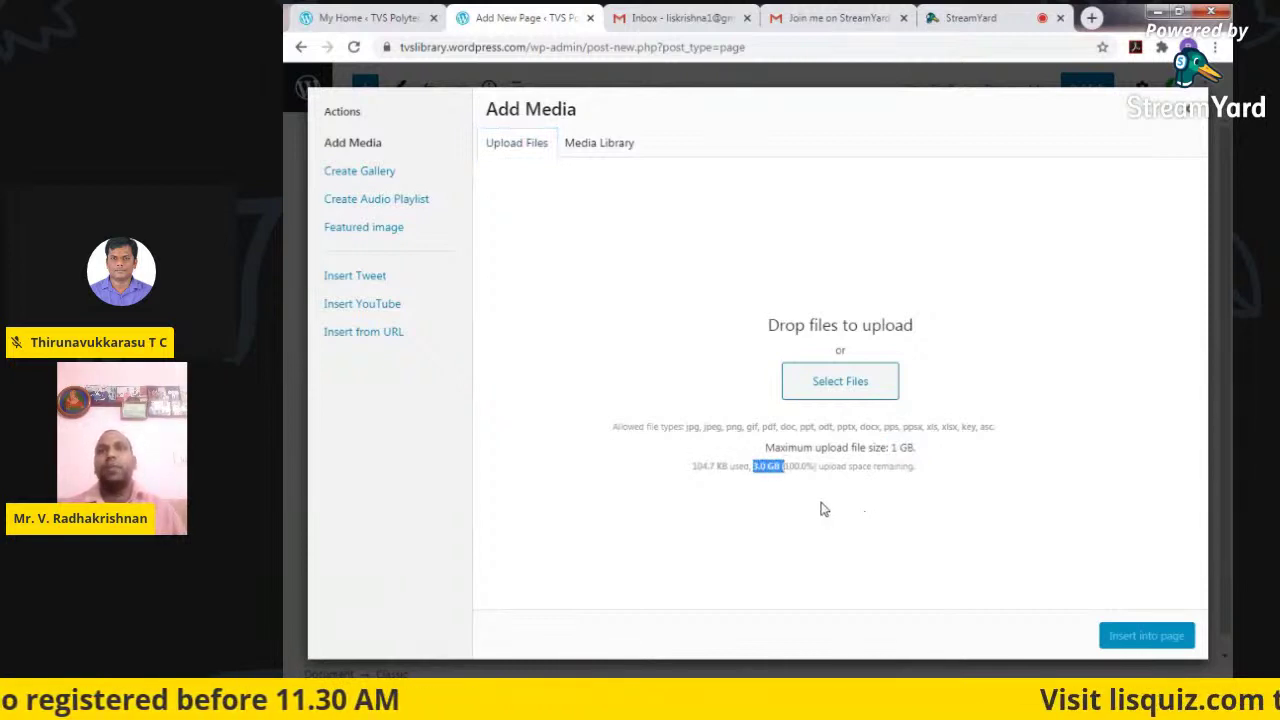
pyautogui.click(822, 509)
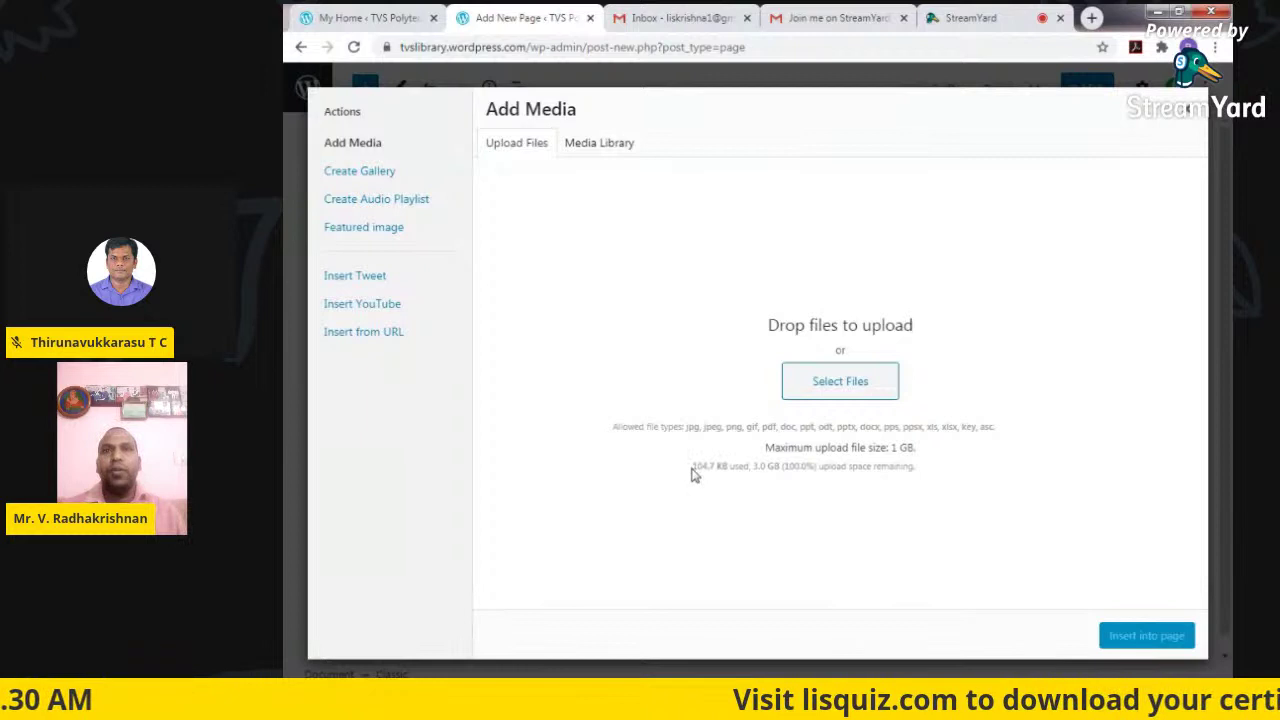
pyautogui.moveTo(691, 466); pyautogui.dragTo(727, 467)
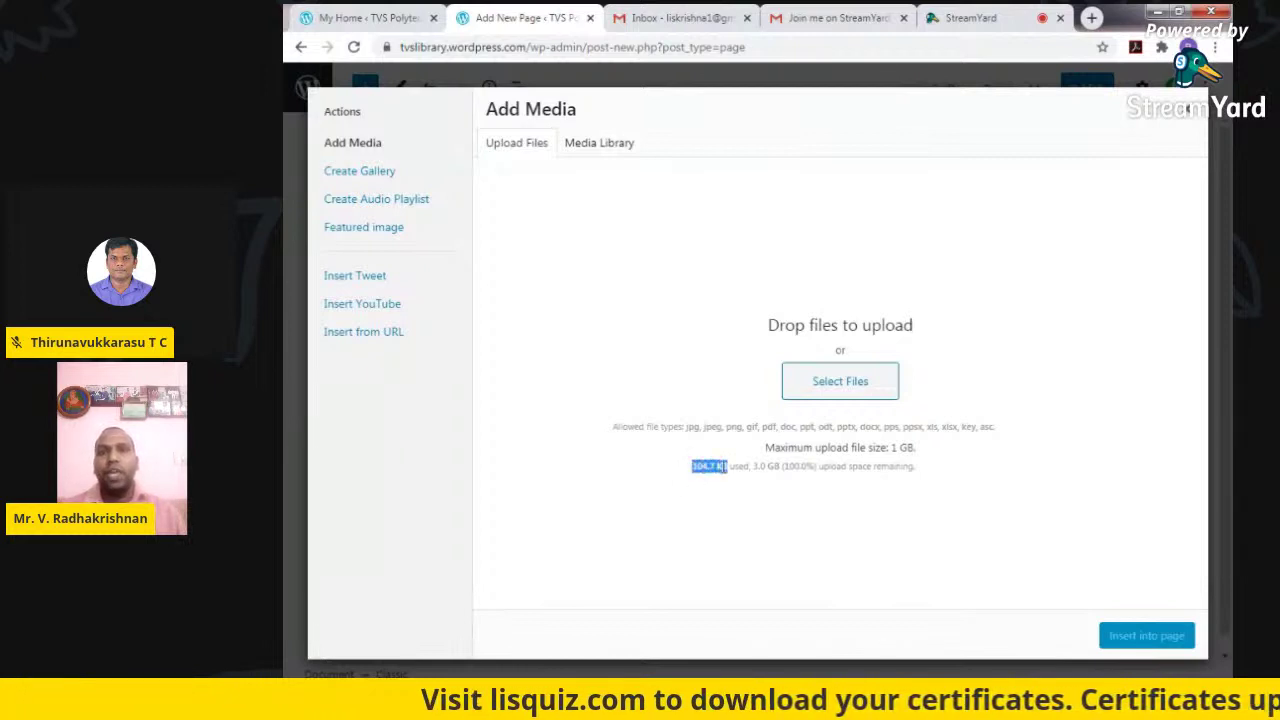
pyautogui.click(754, 502)
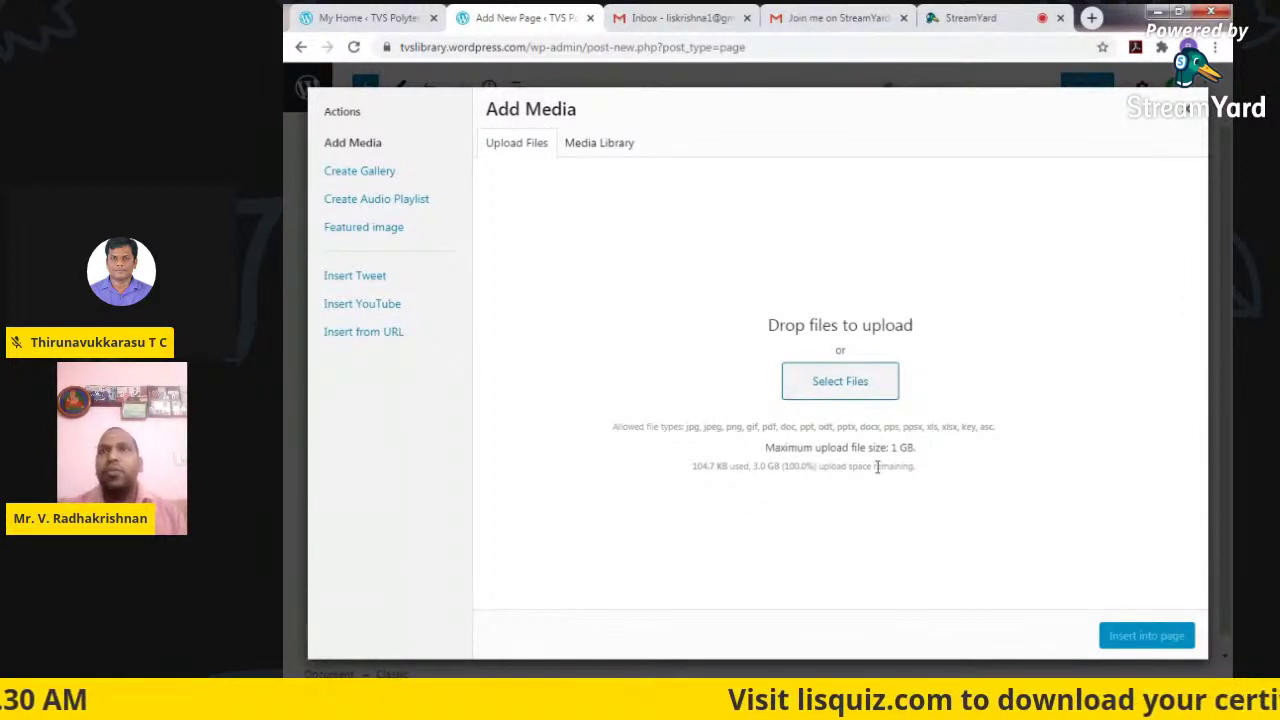
# Upload the Teaching Aptitude by Narayan PDF and insert its link into the page.
pyautogui.click(867, 390)
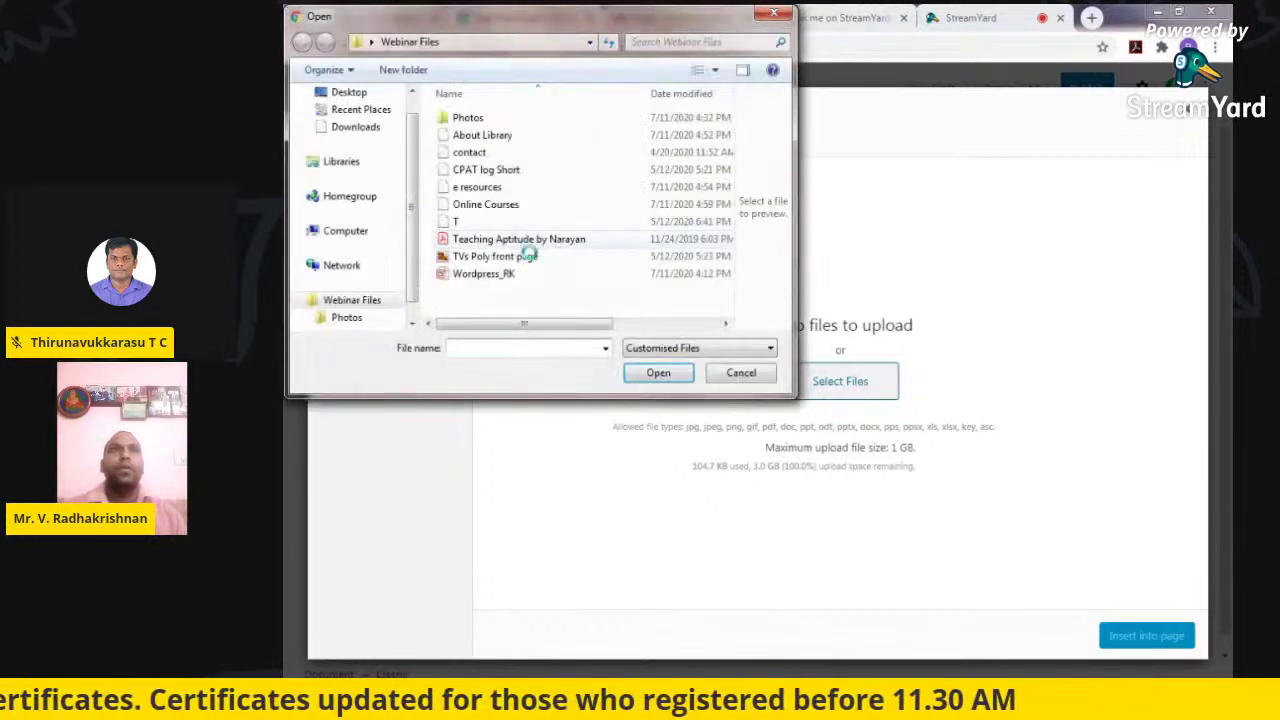
pyautogui.click(517, 240)
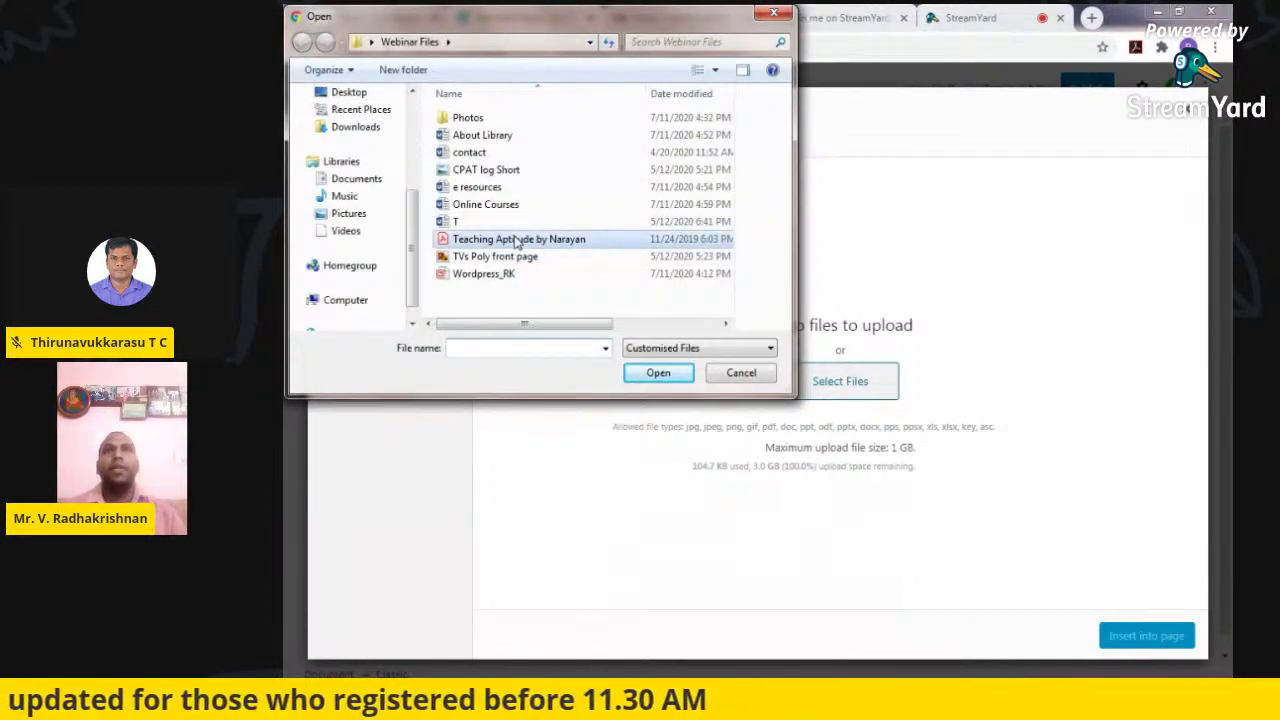
pyautogui.click(649, 374)
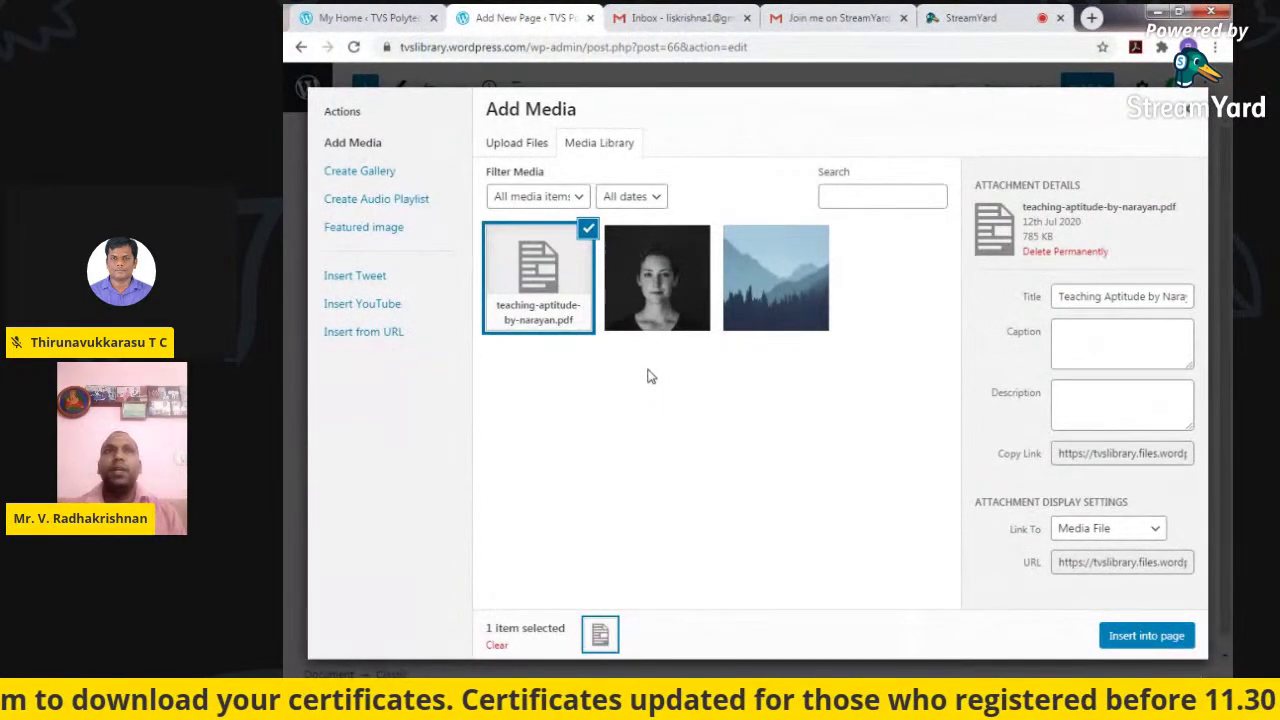
pyautogui.click(1149, 643)
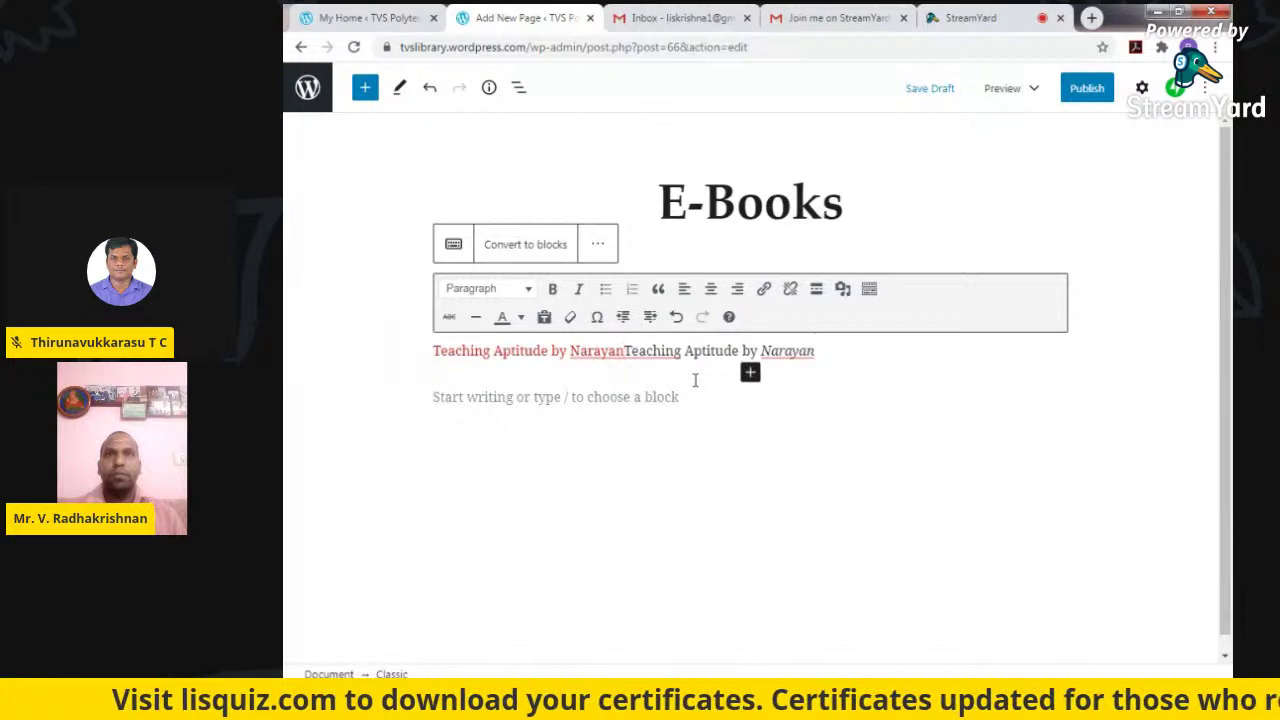
# Delete the duplicate plain-text book title, keeping the linked one, and publish the E-Books page.
pyautogui.click(657, 396)
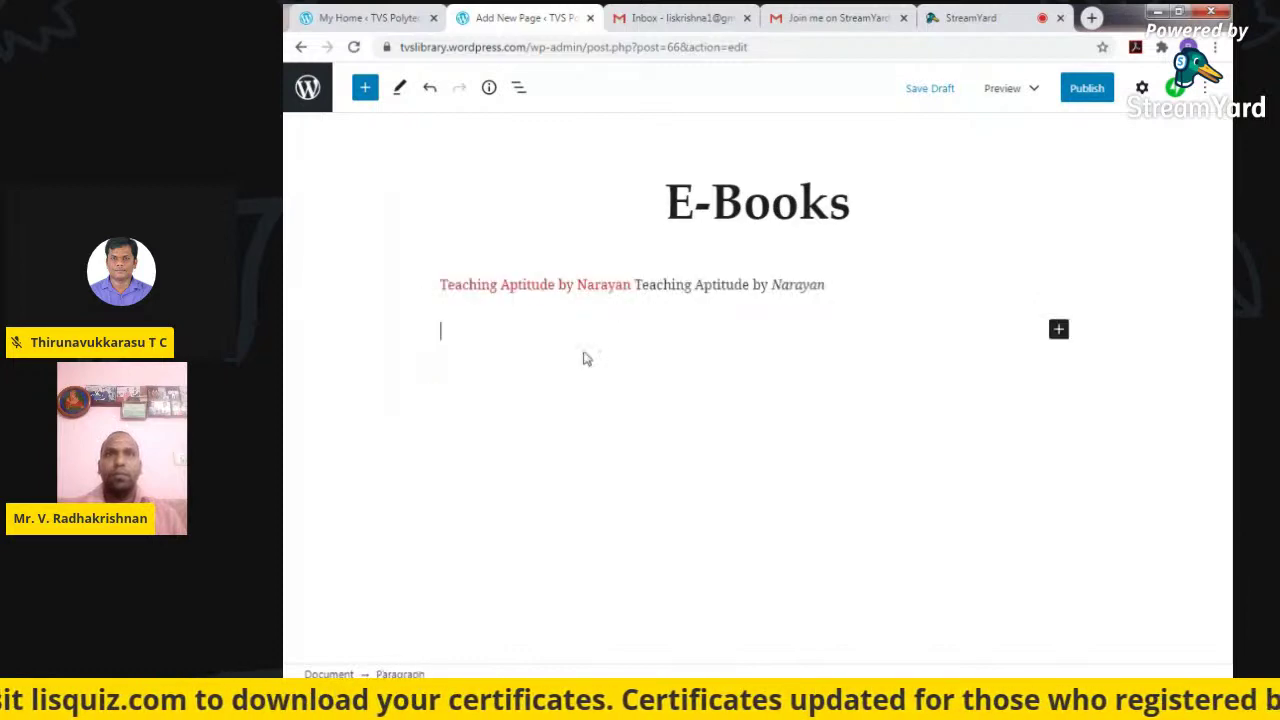
pyautogui.click(586, 287)
pyautogui.click(643, 338)
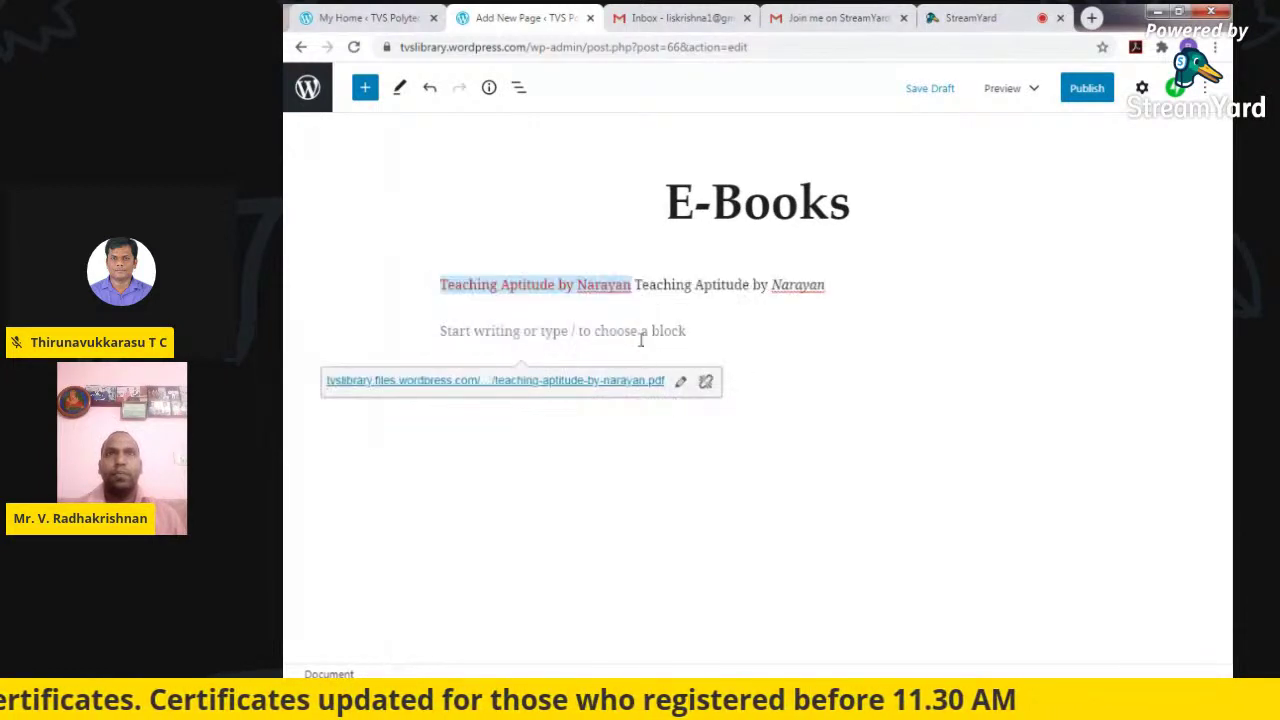
pyautogui.click(737, 285)
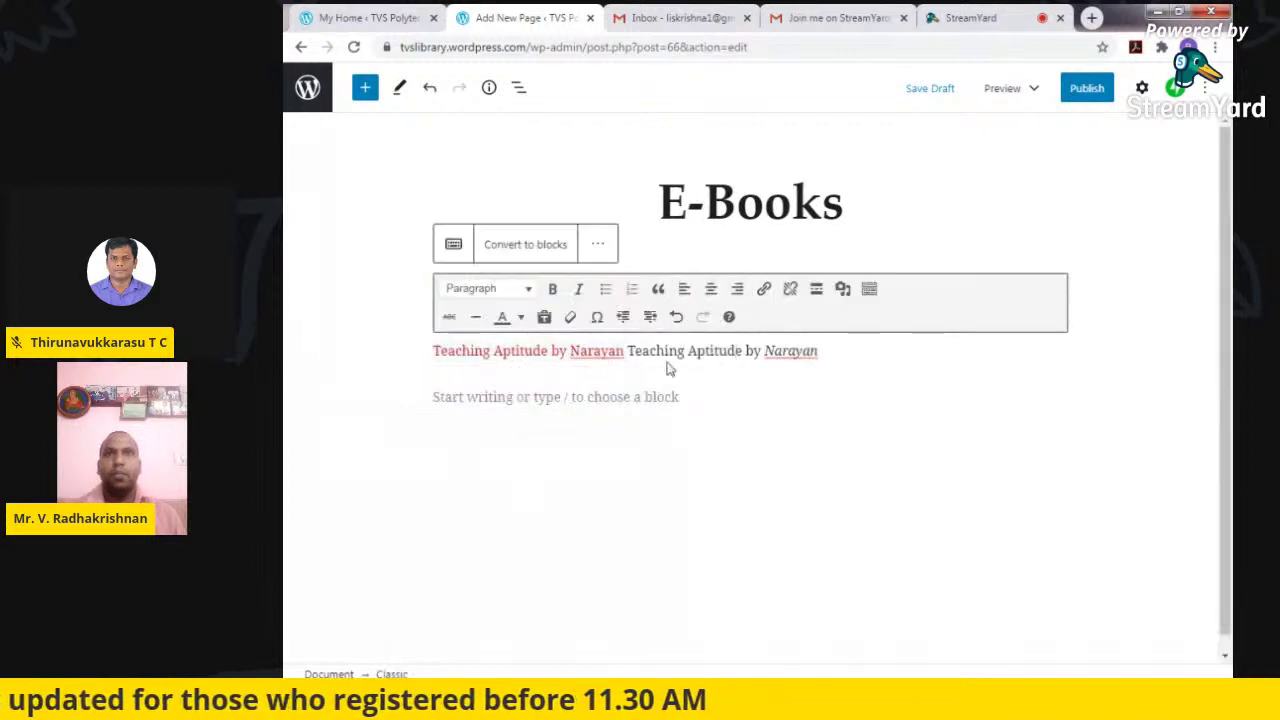
pyautogui.moveTo(631, 350); pyautogui.dragTo(819, 351)
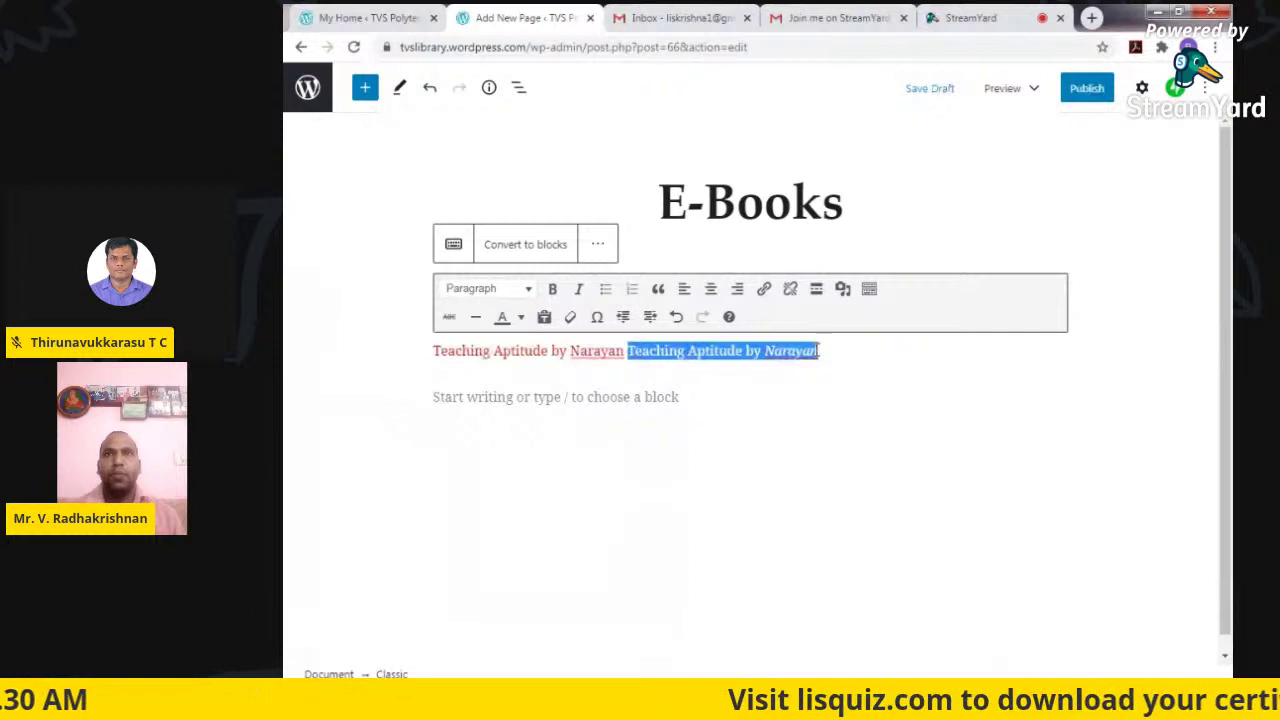
pyautogui.press('Delete')
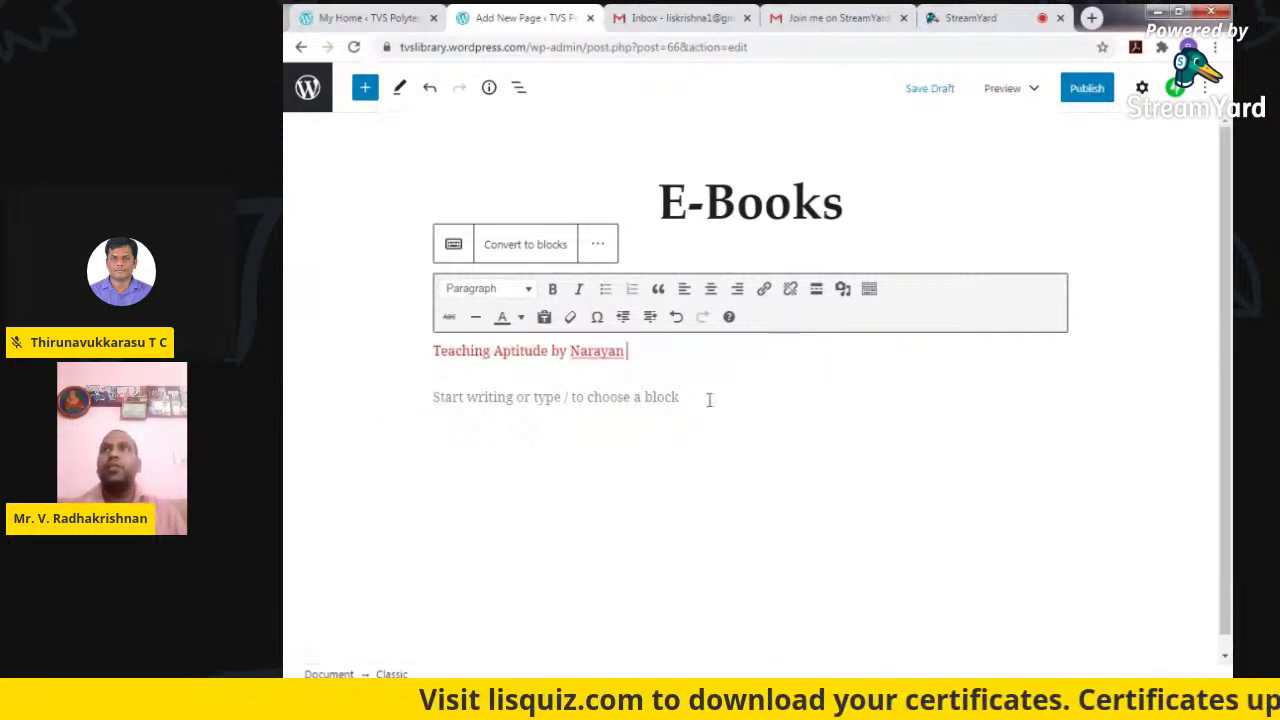
pyautogui.click(1086, 88)
pyautogui.click(1112, 90)
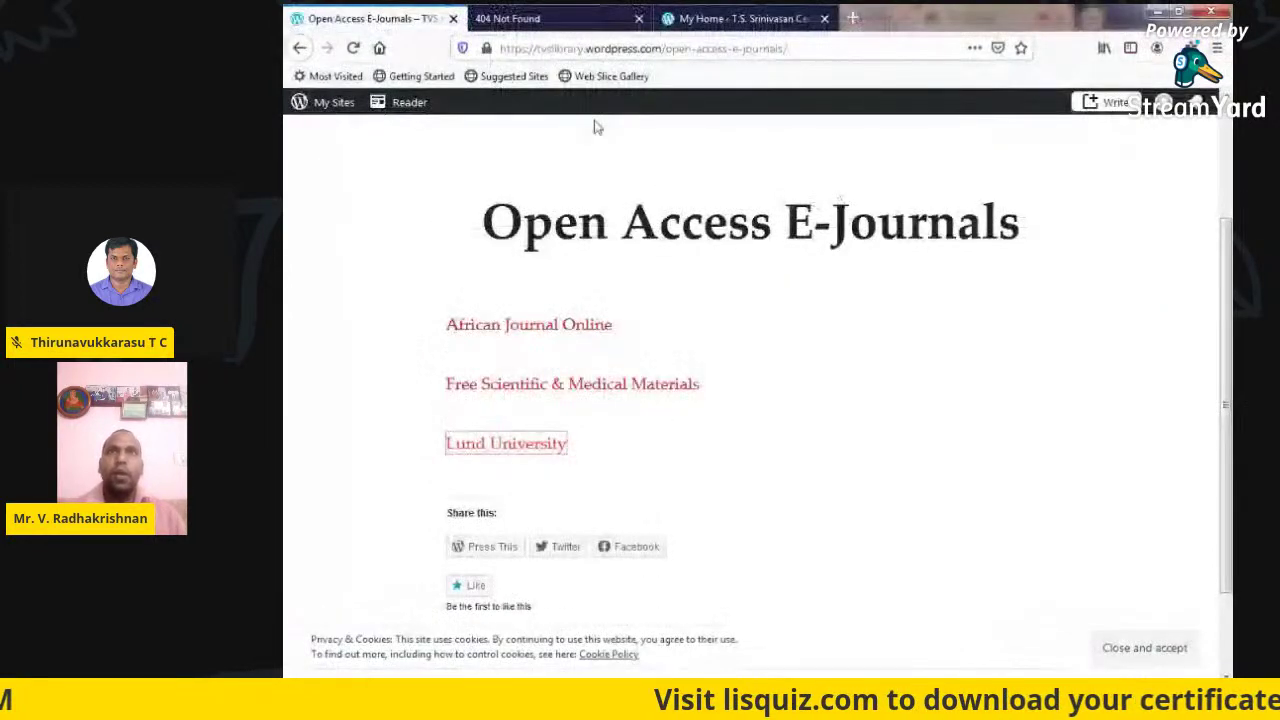
# Load the library site's home page and open its E-BOOKS menu page.
pyautogui.moveTo(665, 48); pyautogui.dragTo(898, 56)
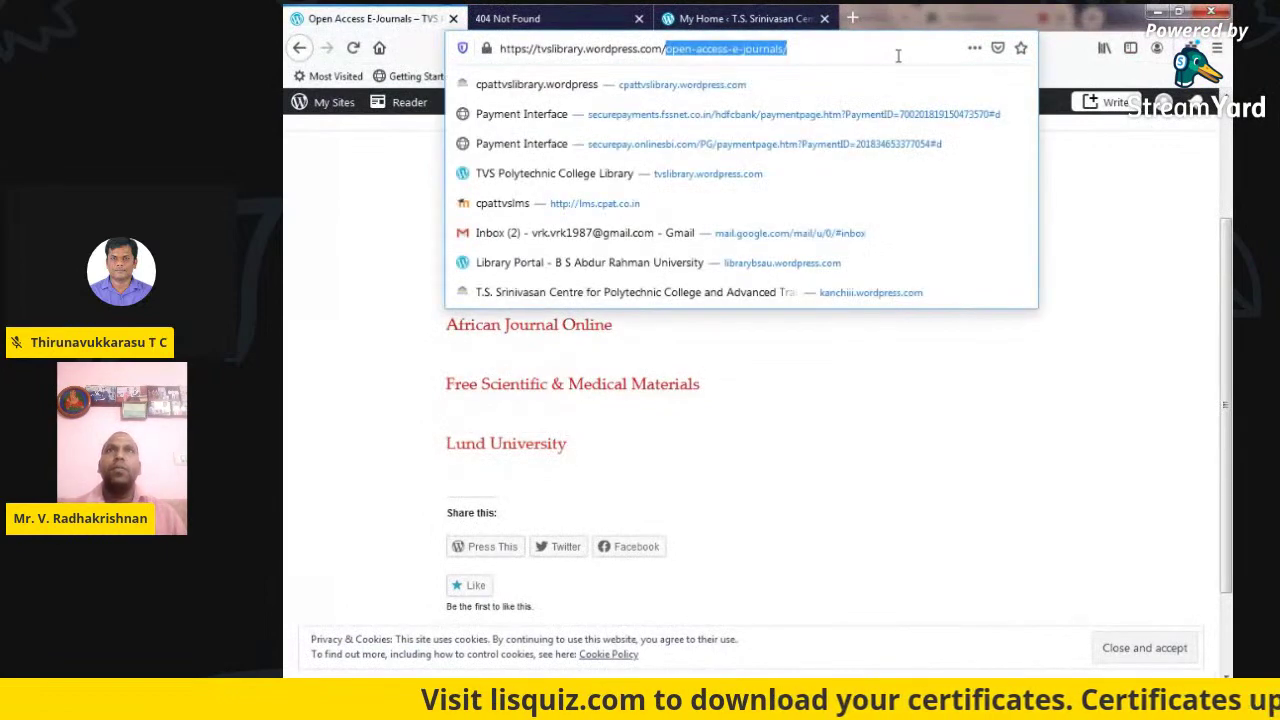
pyautogui.press('BackSpace')
pyautogui.press('Return')
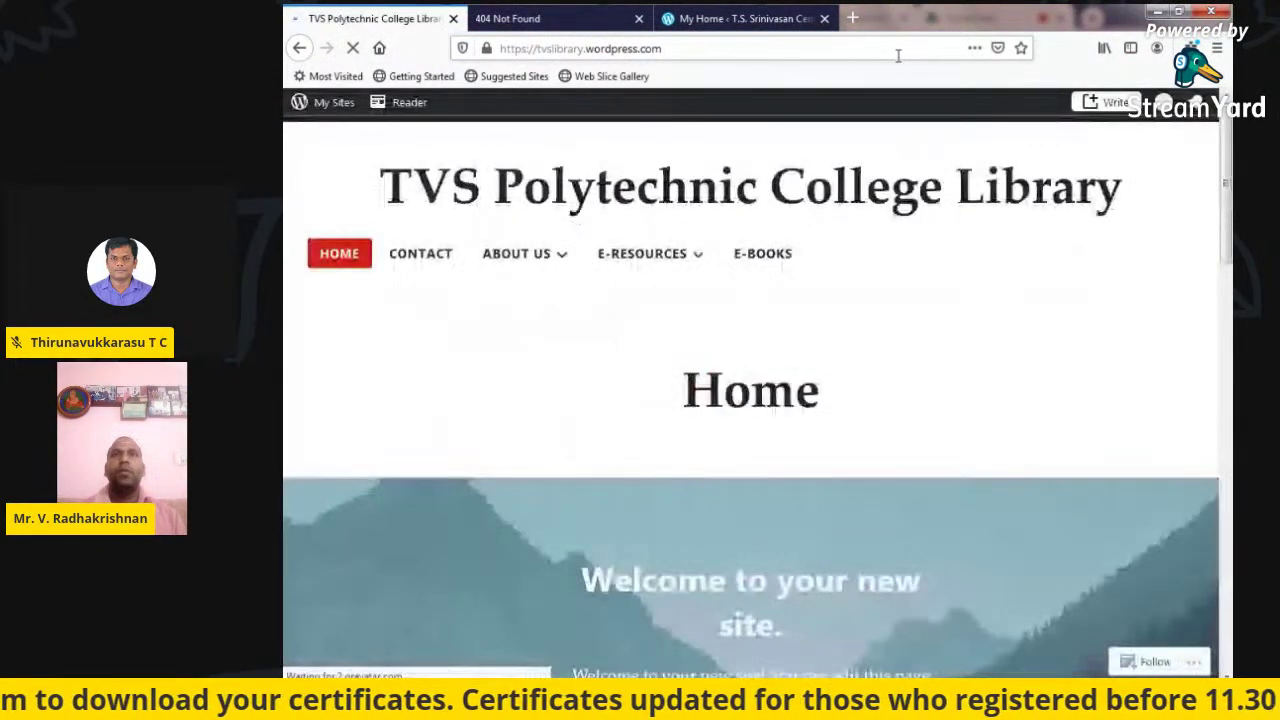
pyautogui.click(778, 262)
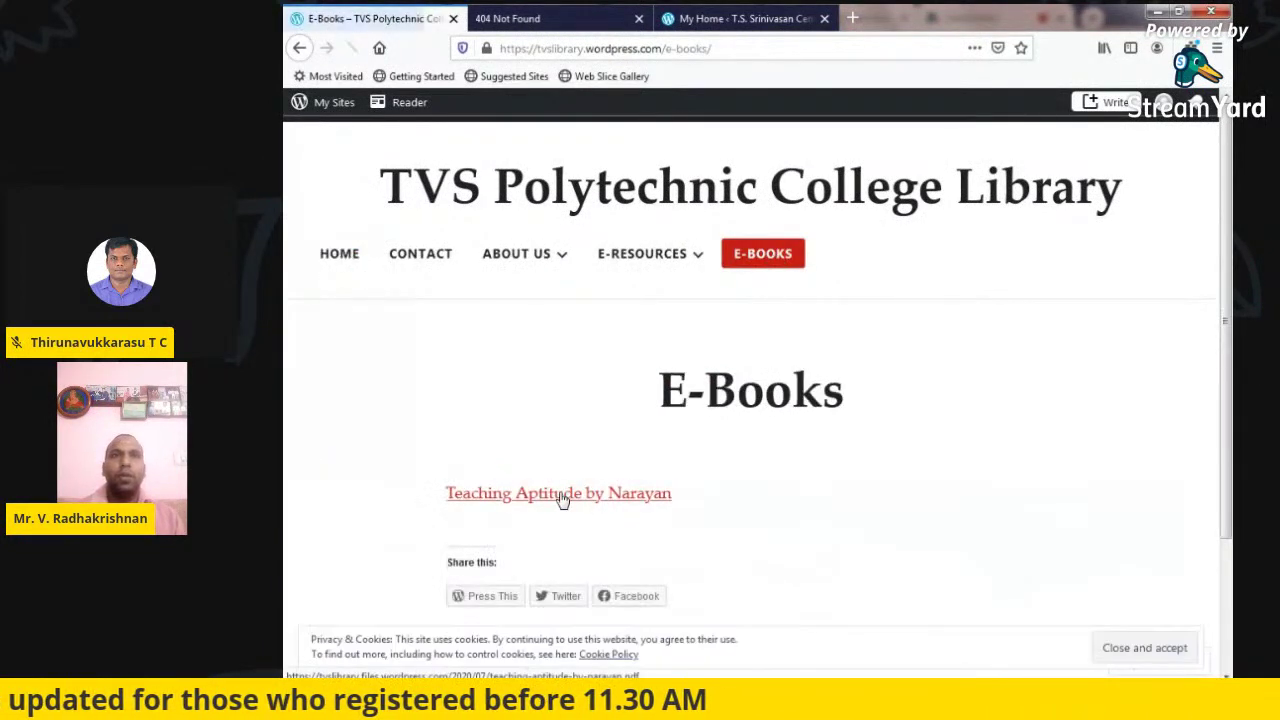
# Open the Teaching Aptitude by Narayan PDF link and scroll through the 55-page e-book.
pyautogui.click(560, 500)
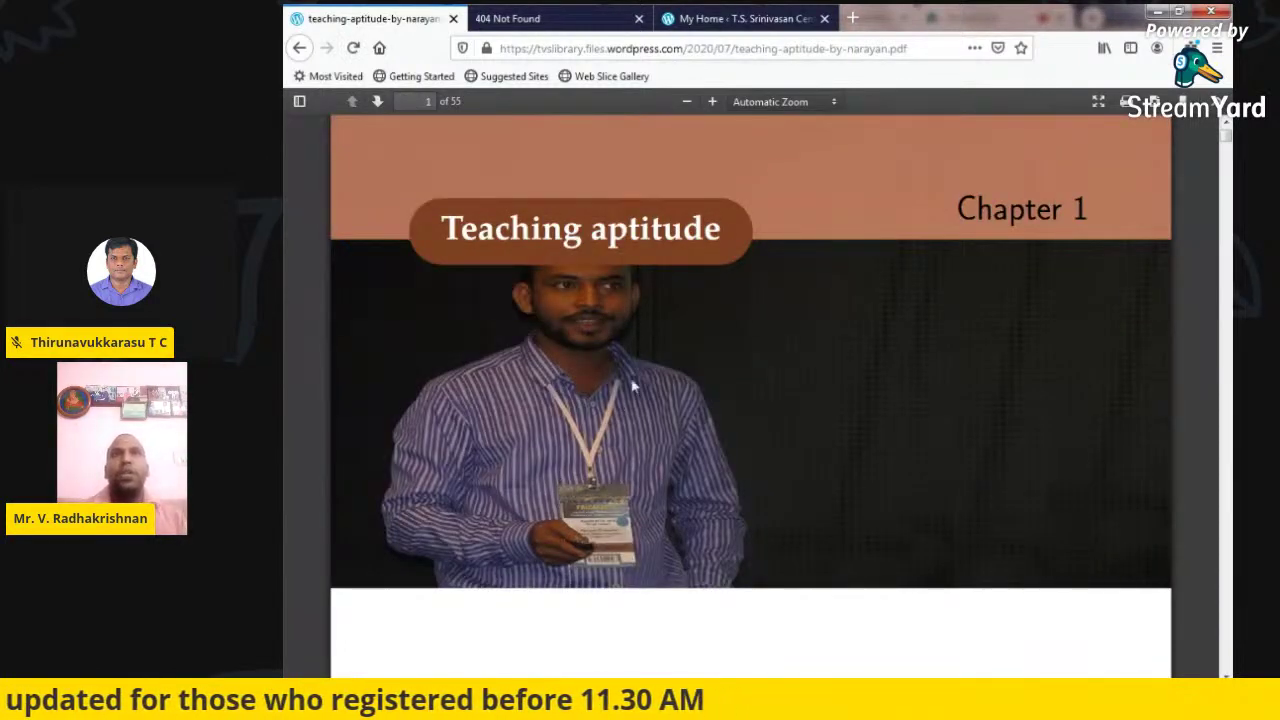
pyautogui.scroll(-3, 630, 380)
pyautogui.scroll(-10, 630, 385)
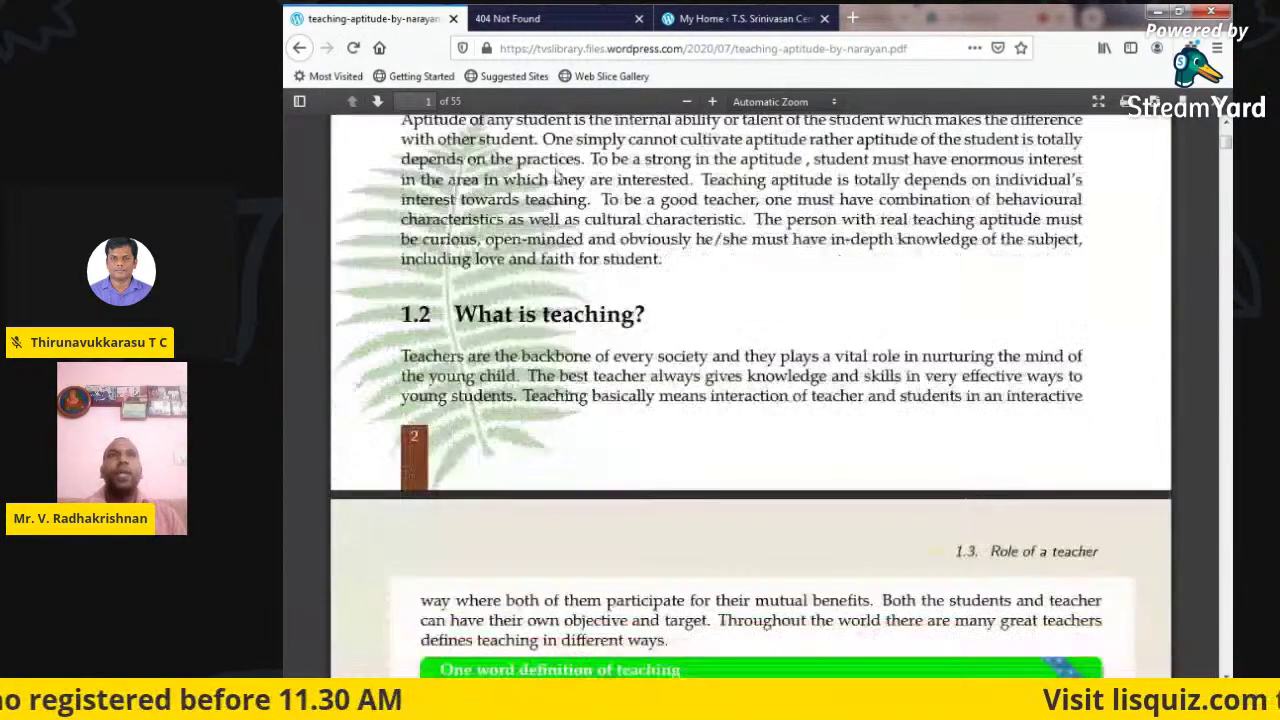
pyautogui.scroll(-8, 645, 408)
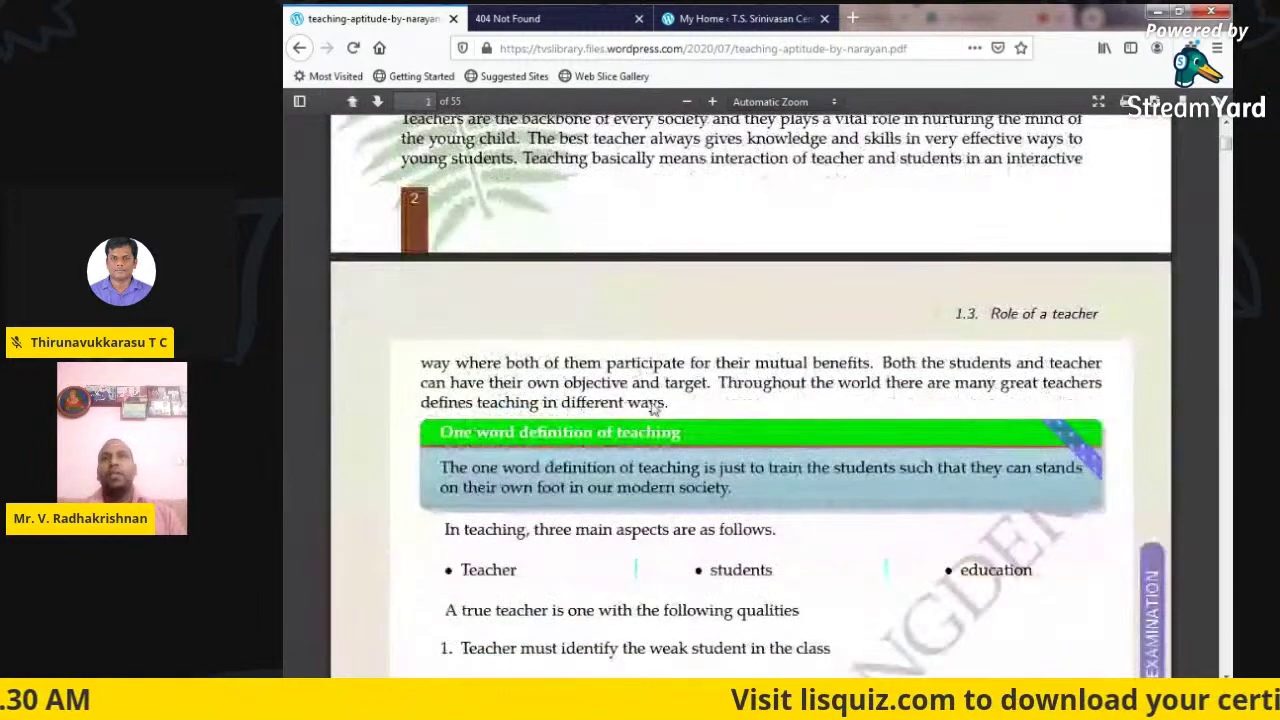
pyautogui.scroll(-1, 645, 408)
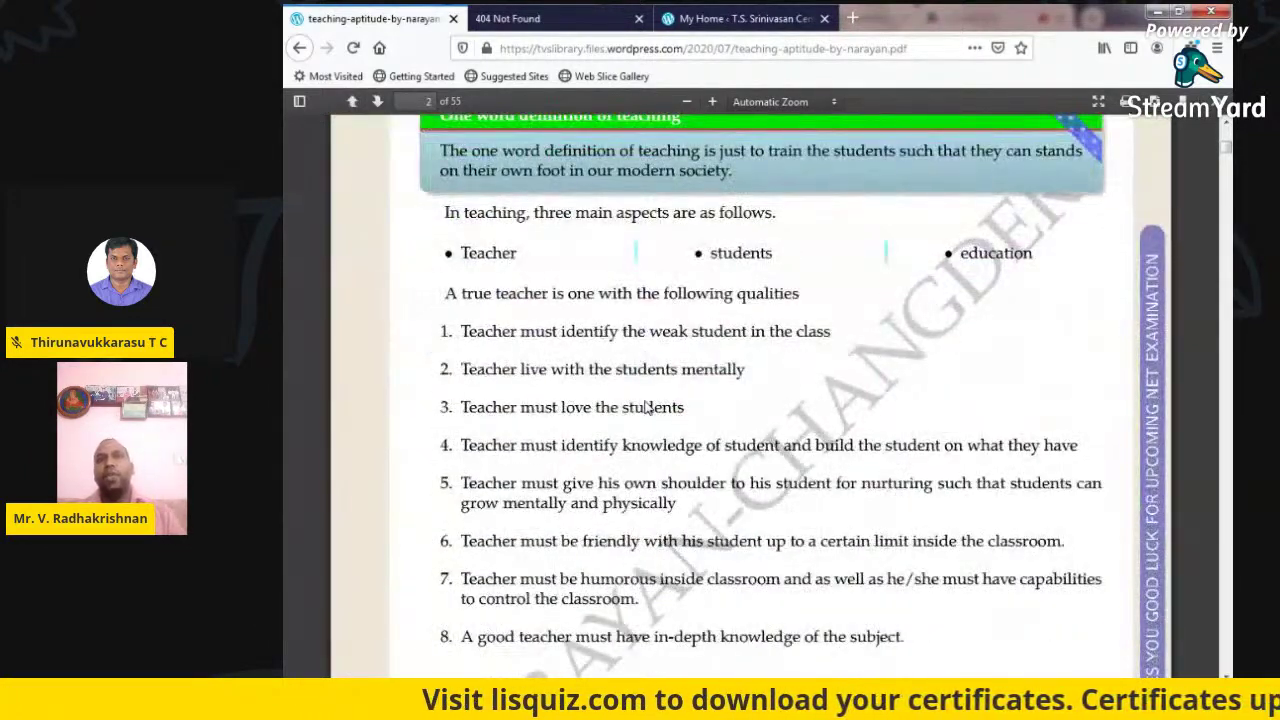
pyautogui.scroll(-7, 647, 407)
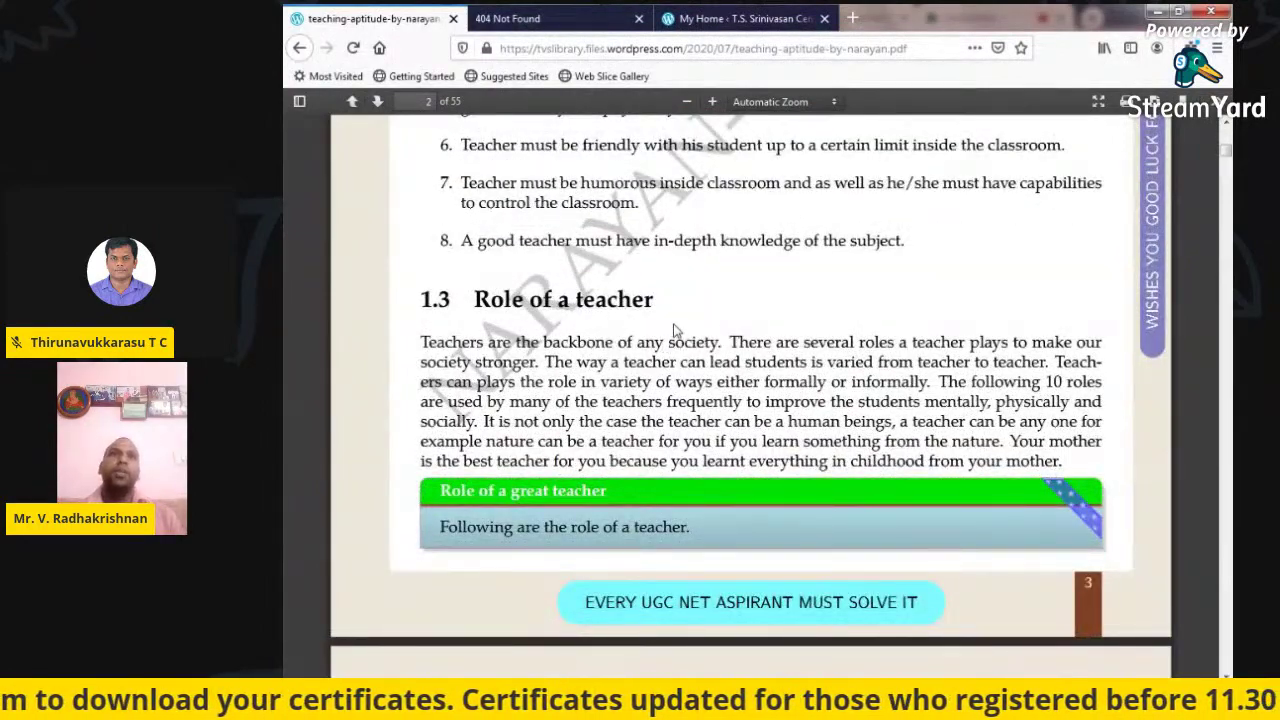
pyautogui.scroll(-10, 673, 330)
pyautogui.scroll(20, 677, 328)
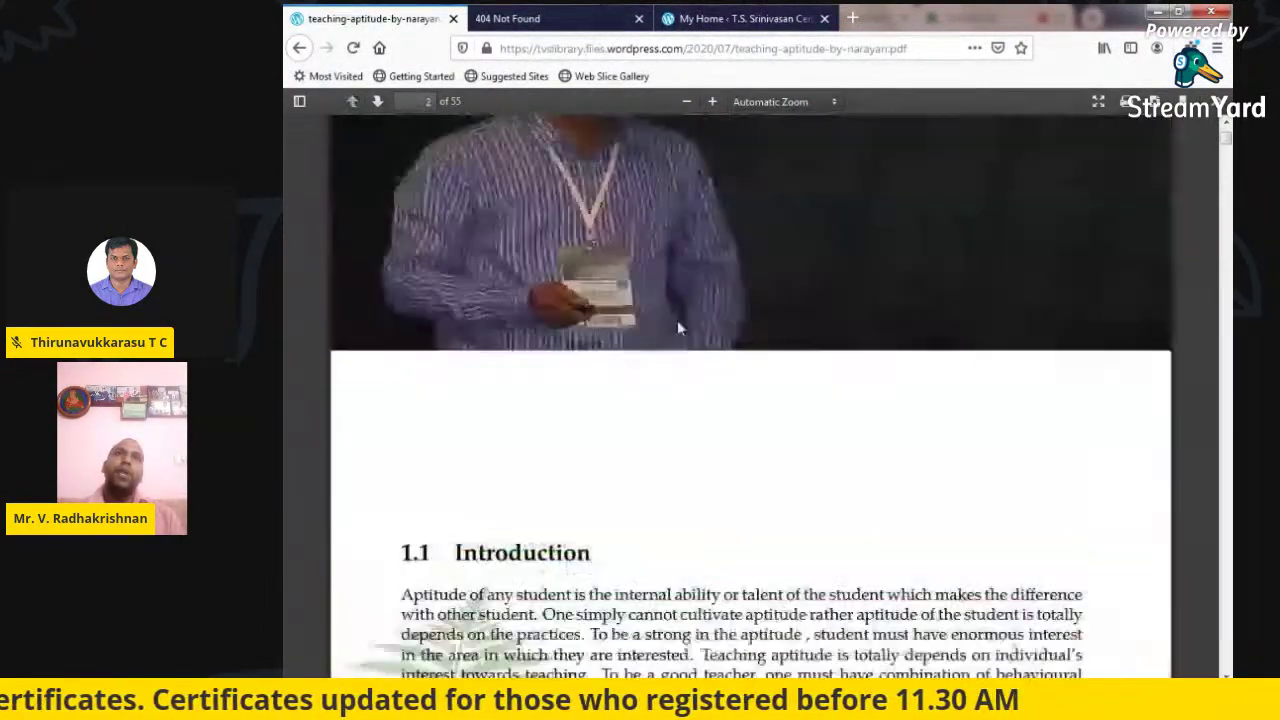
pyautogui.scroll(5, 677, 328)
pyautogui.scroll(-20, 677, 329)
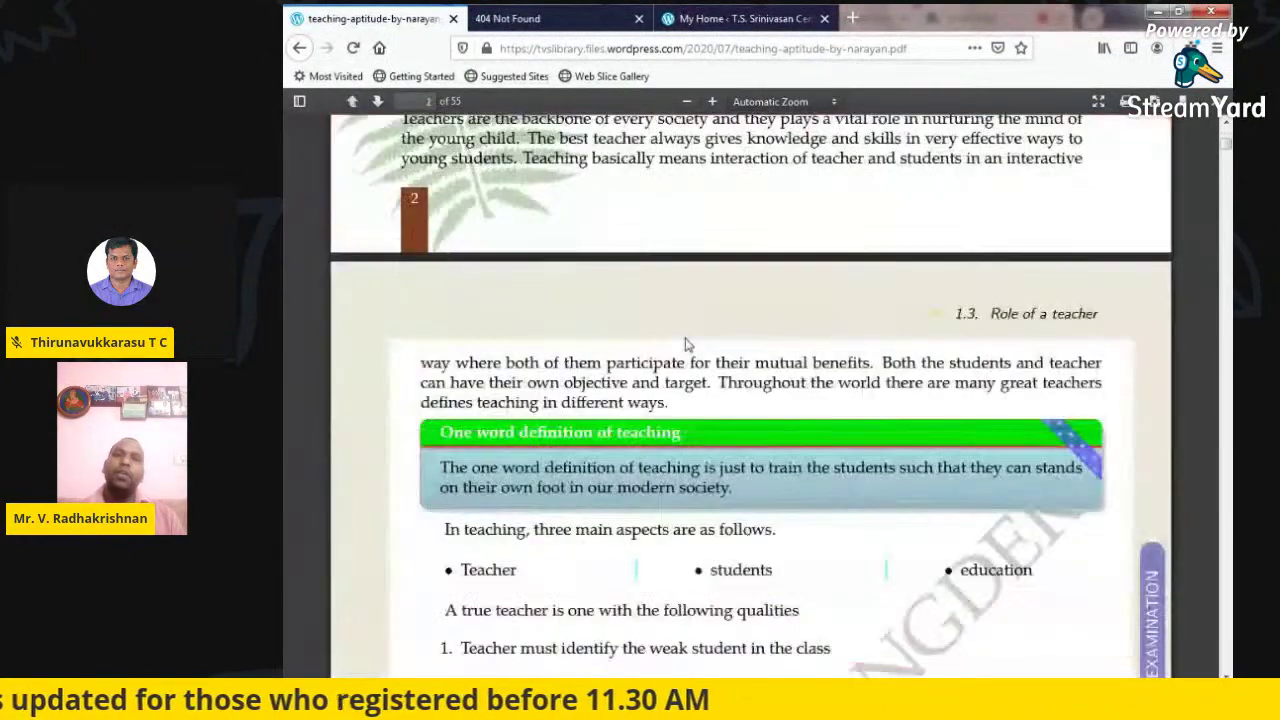
pyautogui.scroll(-6, 686, 344)
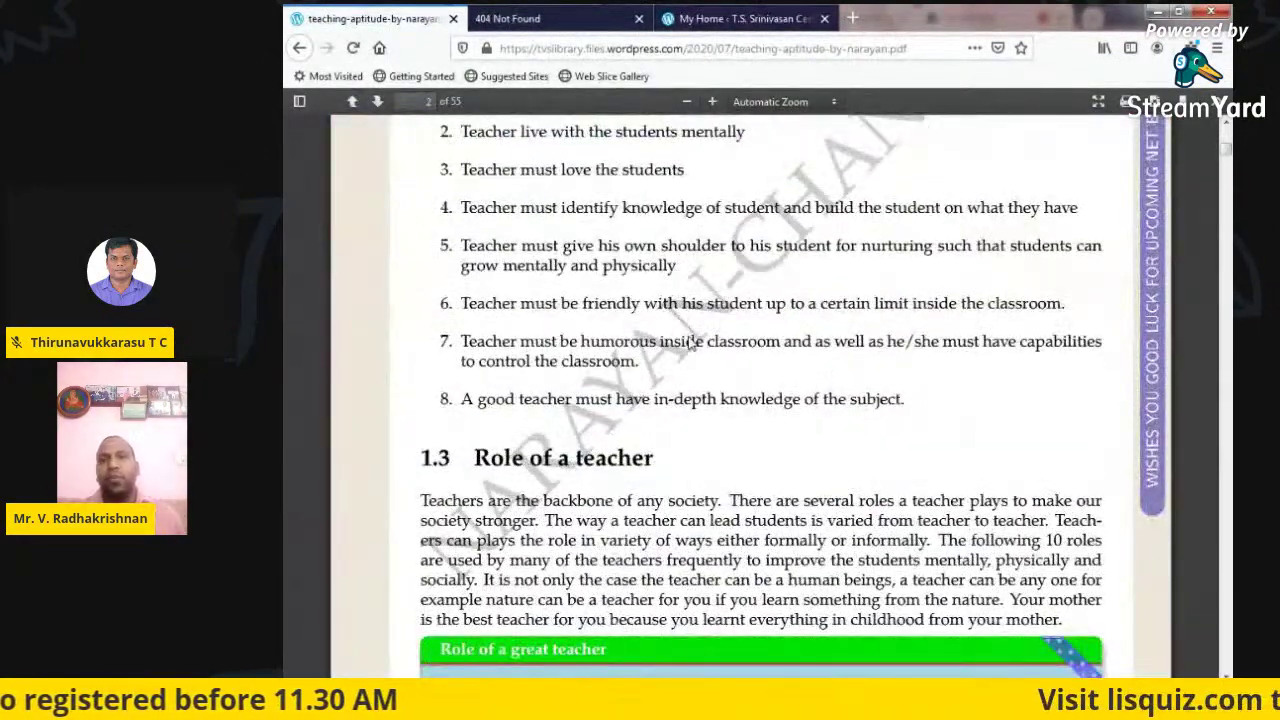
pyautogui.scroll(-3, 690, 343)
pyautogui.scroll(10, 690, 343)
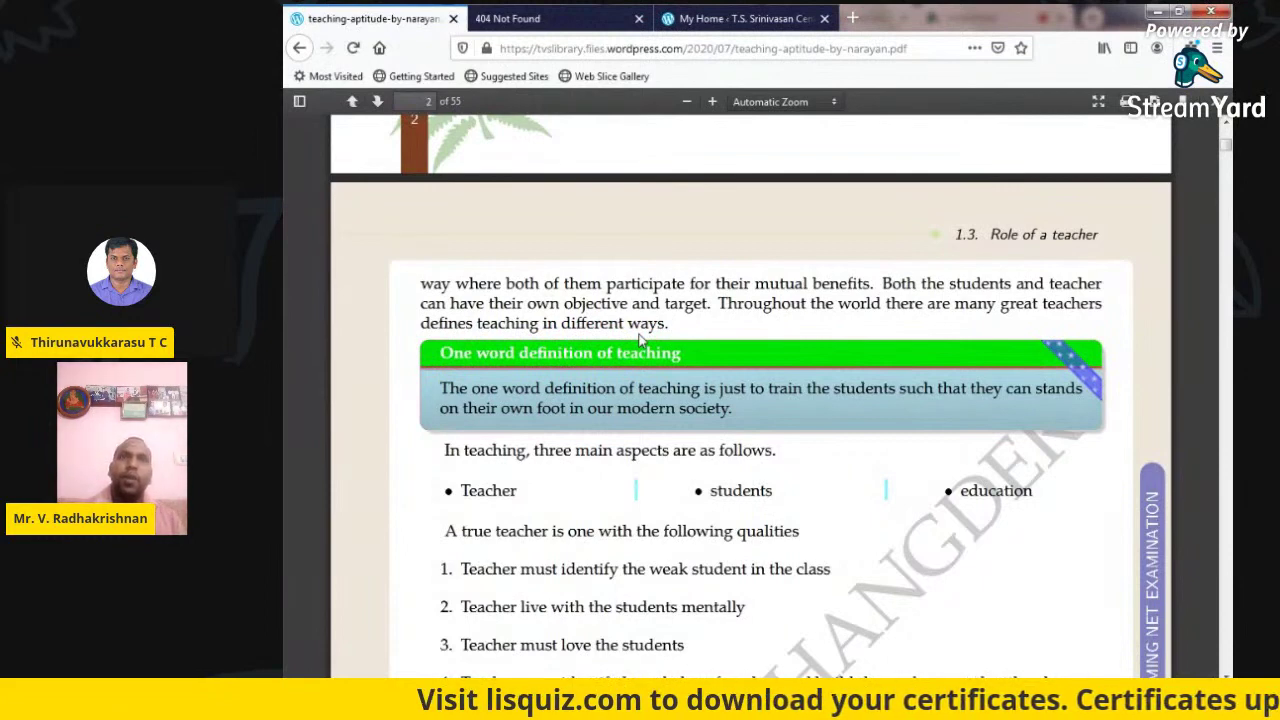
pyautogui.click(300, 49)
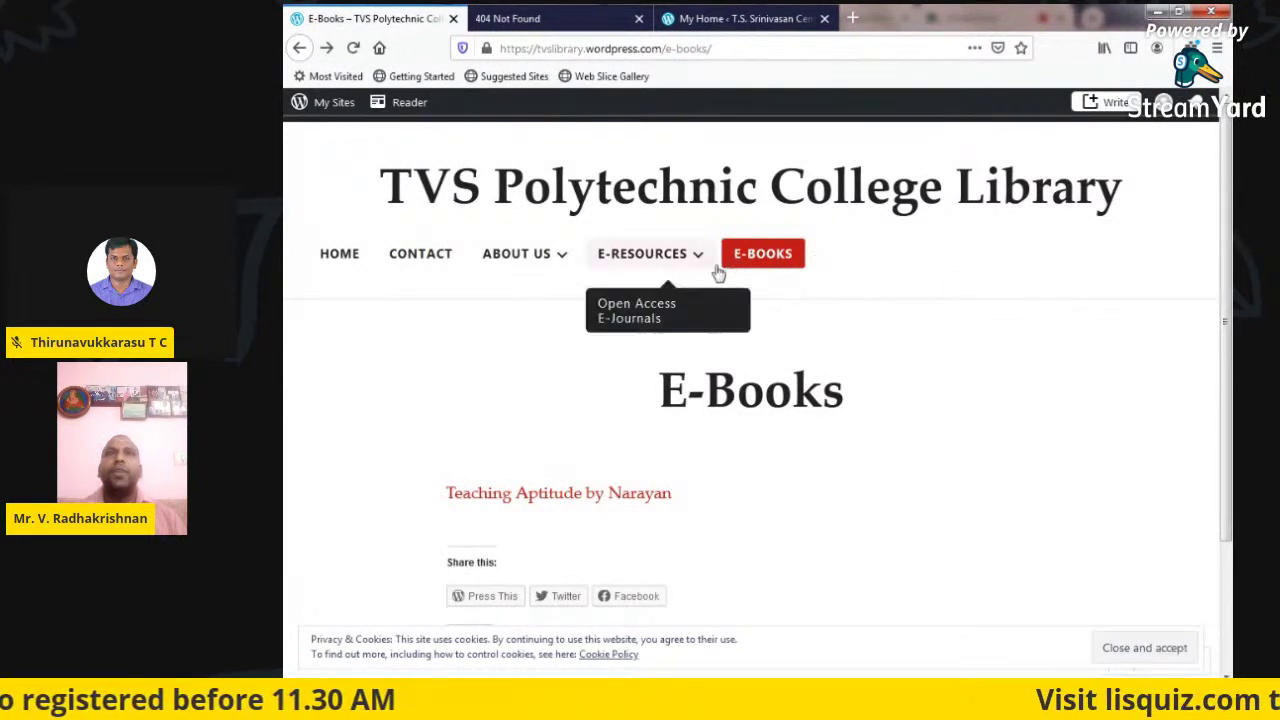
# Switch from the live E-Books page back to the Add New Page editor window.
pyautogui.moveTo(700, 268)
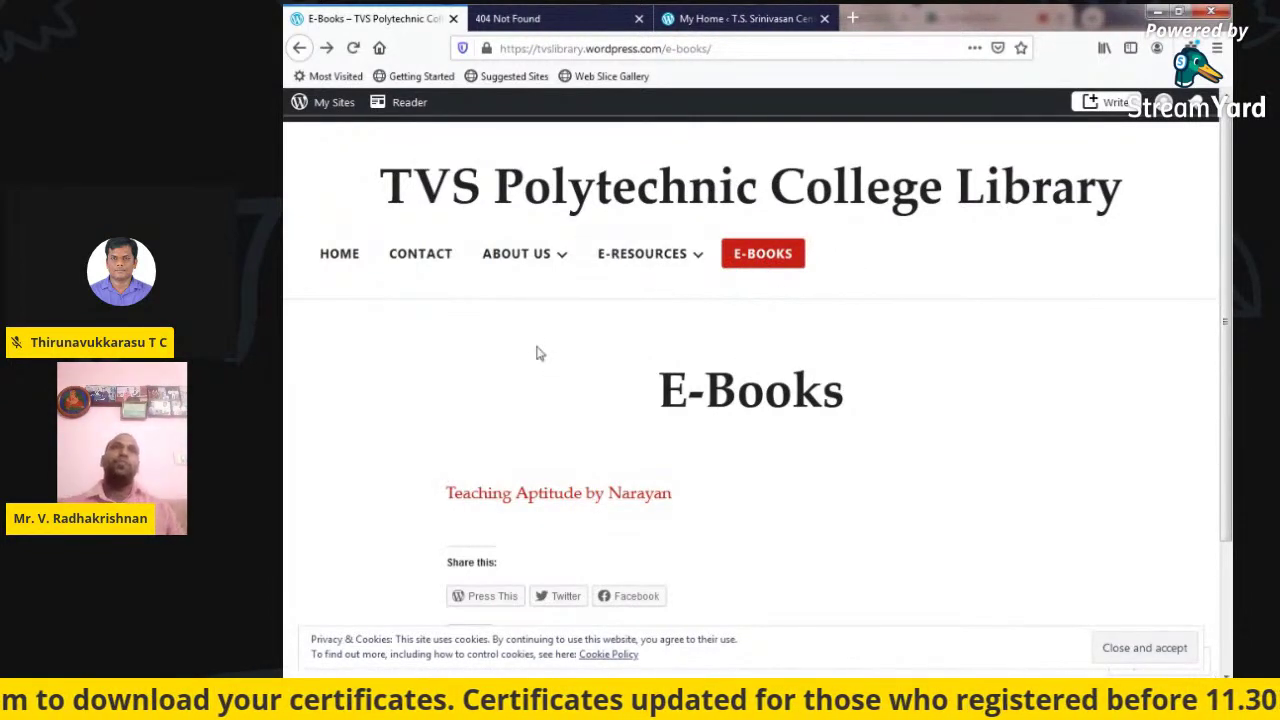
pyautogui.moveTo(510, 700)
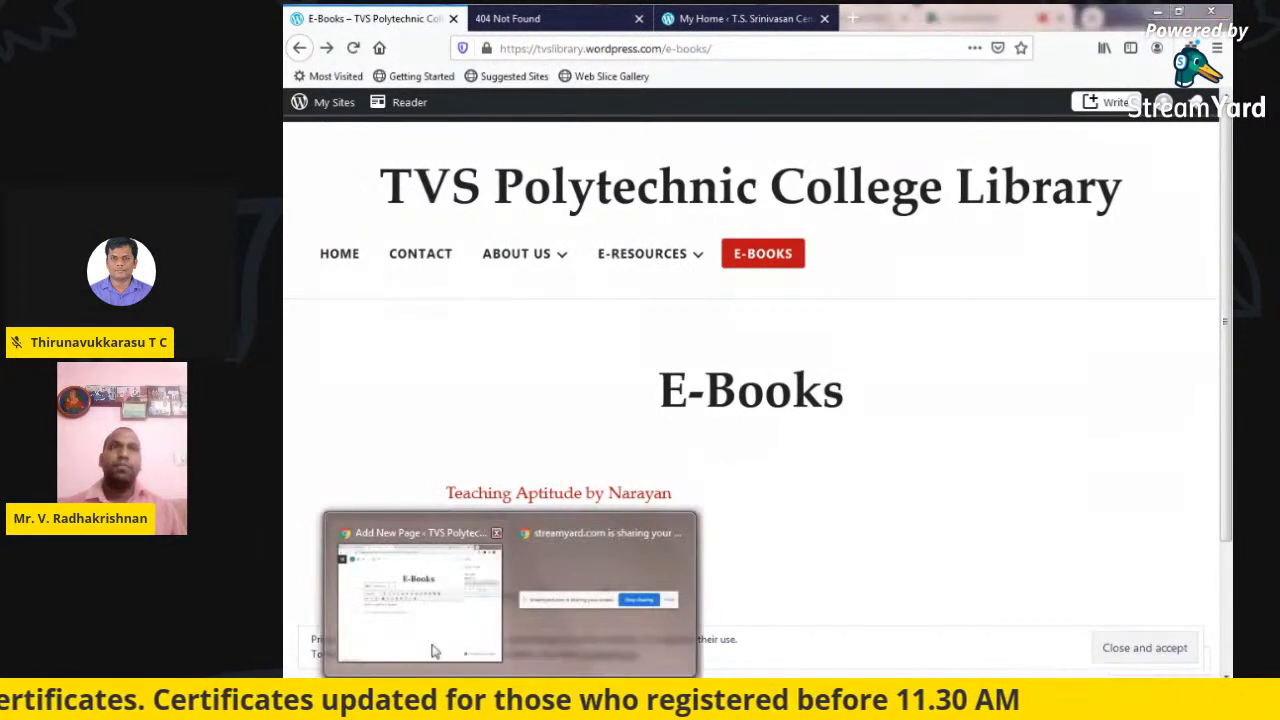
pyautogui.click(432, 651)
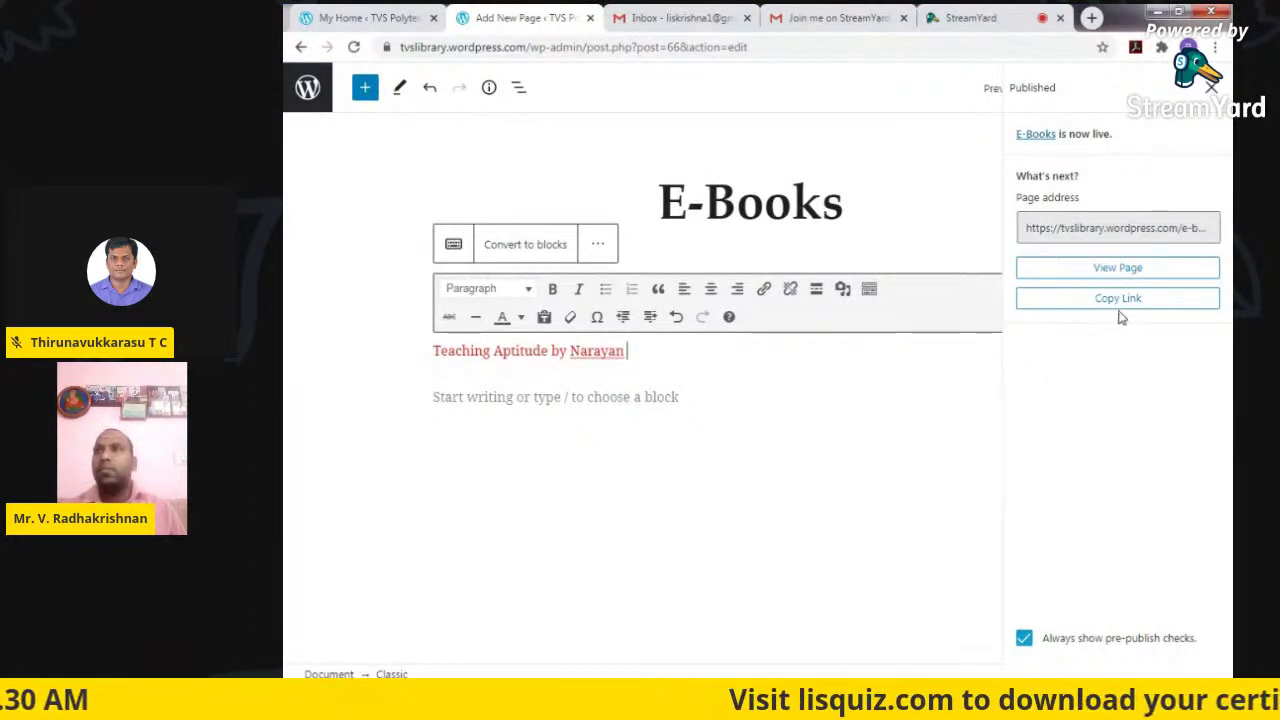
# Inspect the Classic block's options and conversion choices, then close the publish confirmation panel.
pyautogui.click(598, 244)
pyautogui.click(937, 499)
pyautogui.click(663, 298)
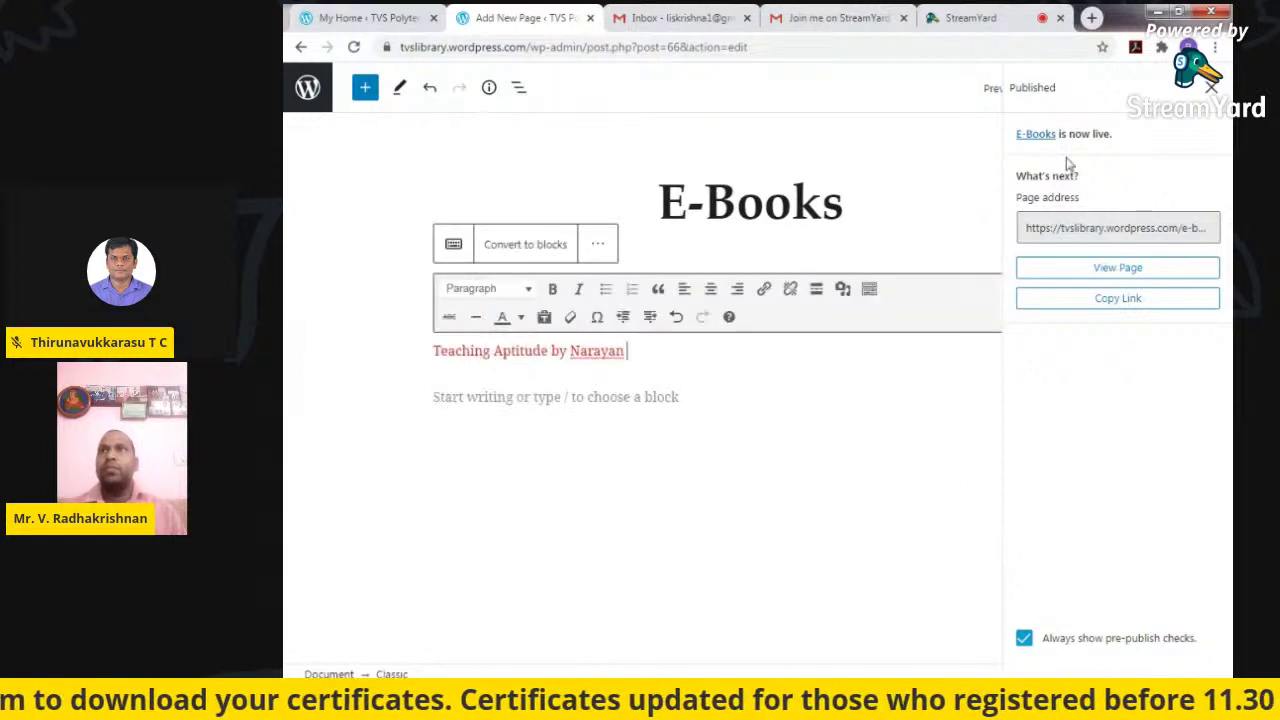
pyautogui.click(450, 245)
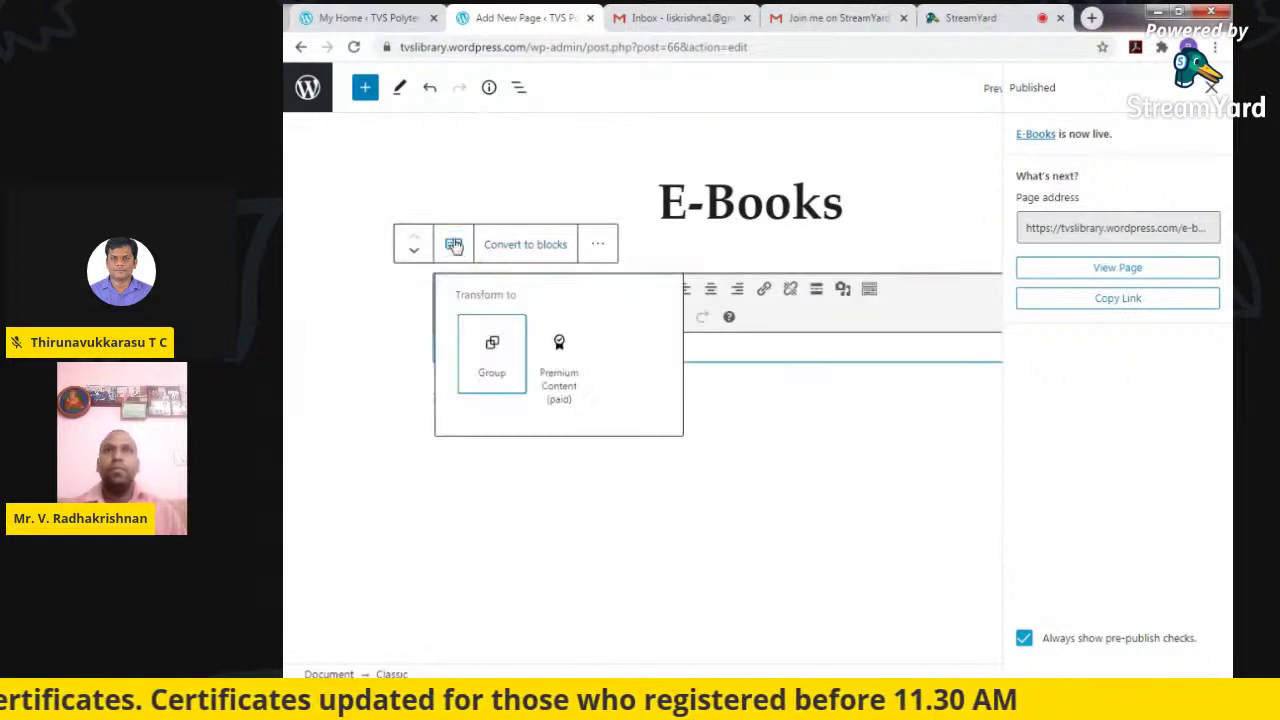
pyautogui.click(749, 438)
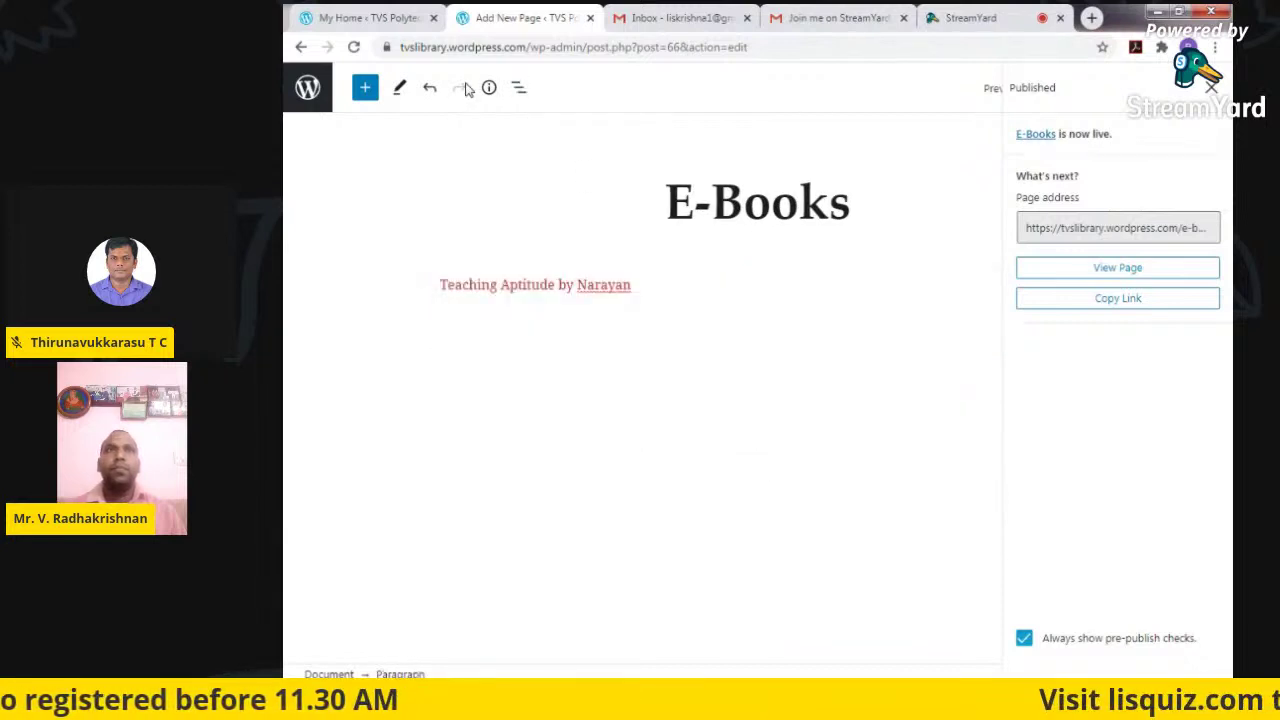
pyautogui.click(1215, 90)
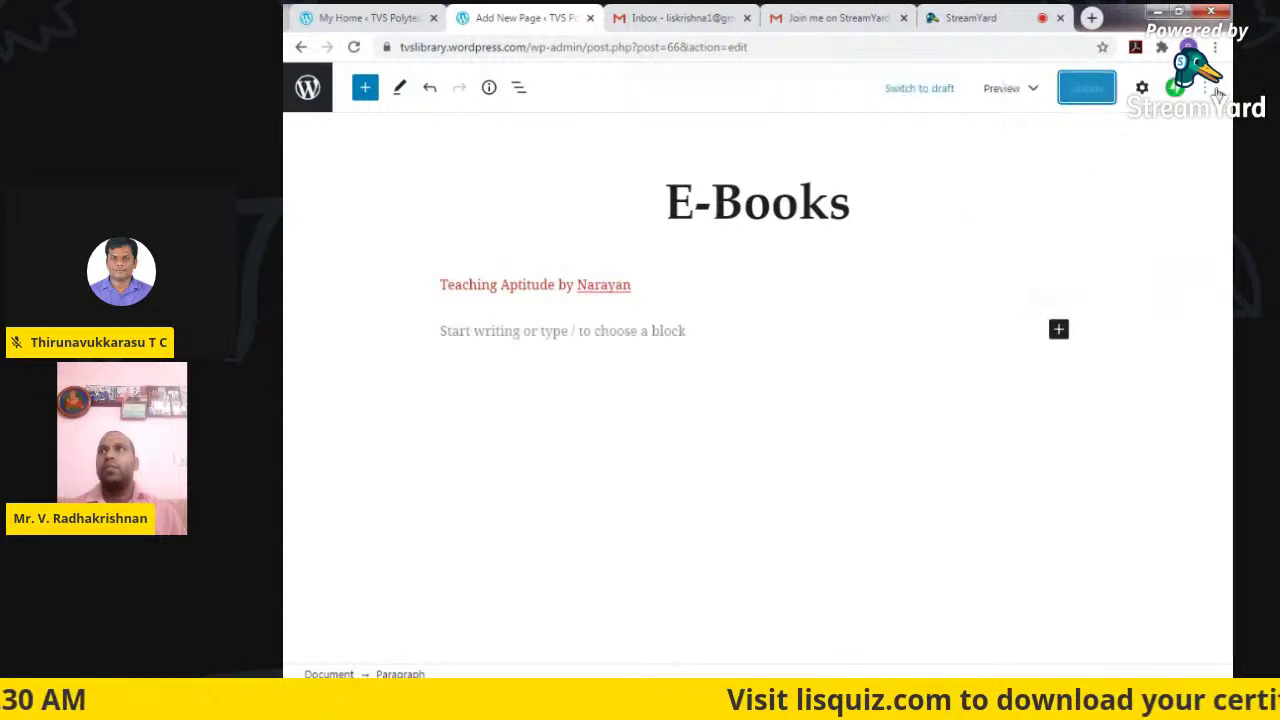
# Open the E-Books page's Settings sidebar via the gear icon in the toolbar.
pyautogui.click(603, 285)
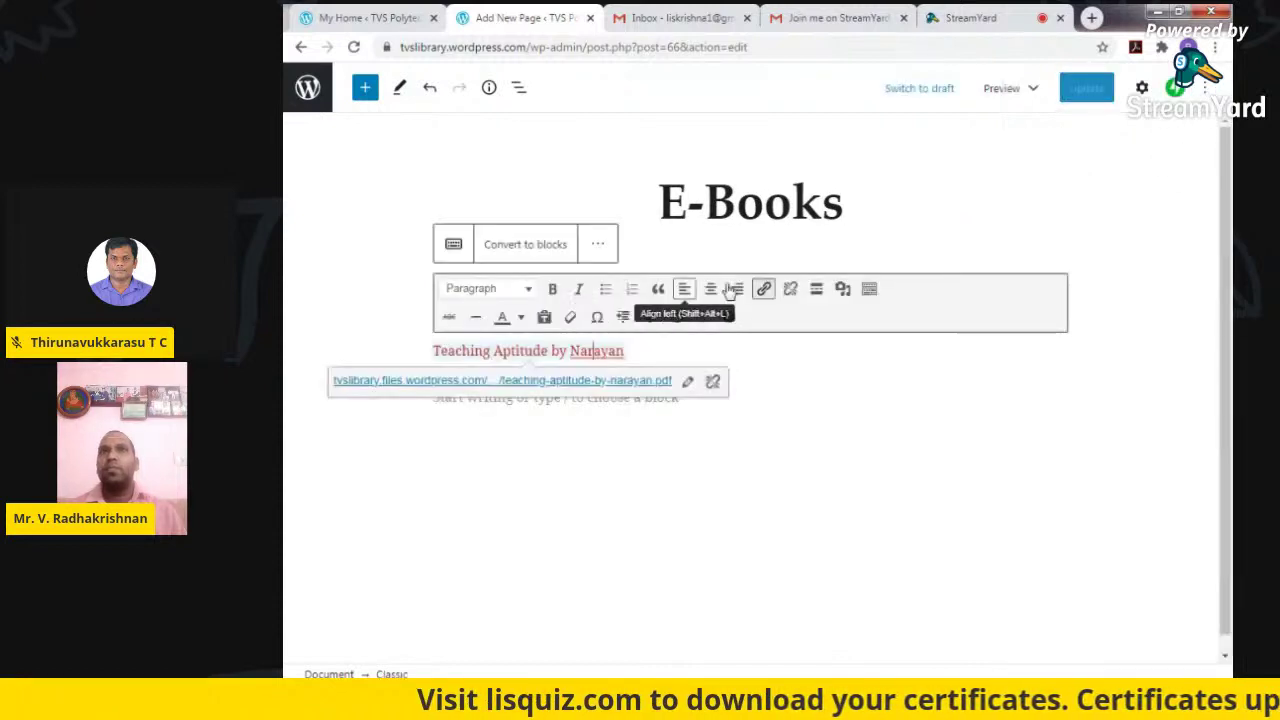
pyautogui.click(1199, 92)
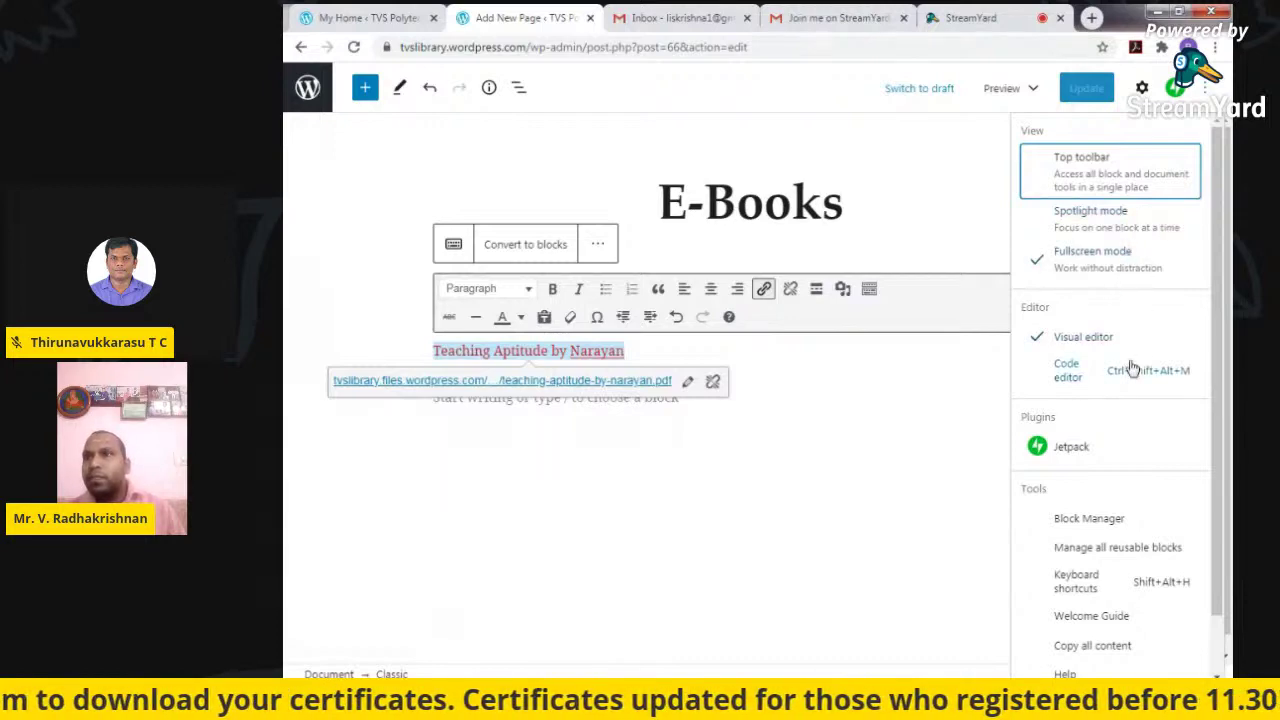
pyautogui.scroll(-1, 1160, 440)
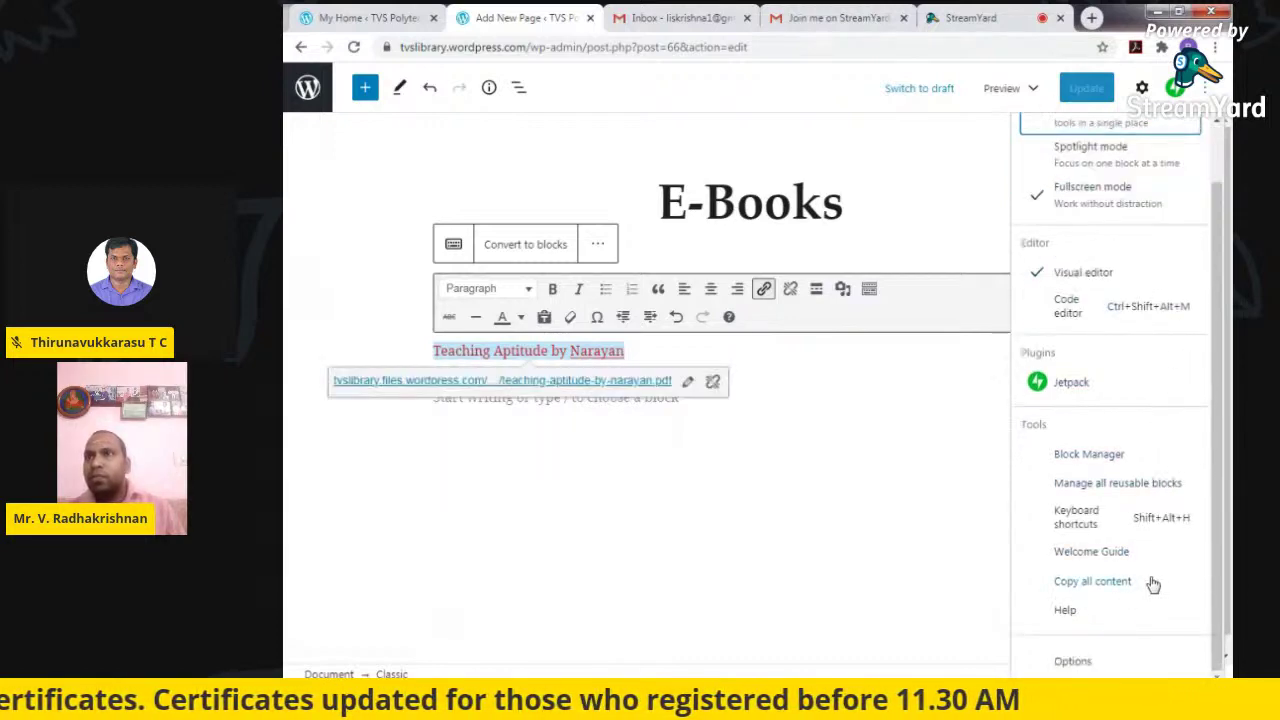
pyautogui.scroll(1, 1097, 470)
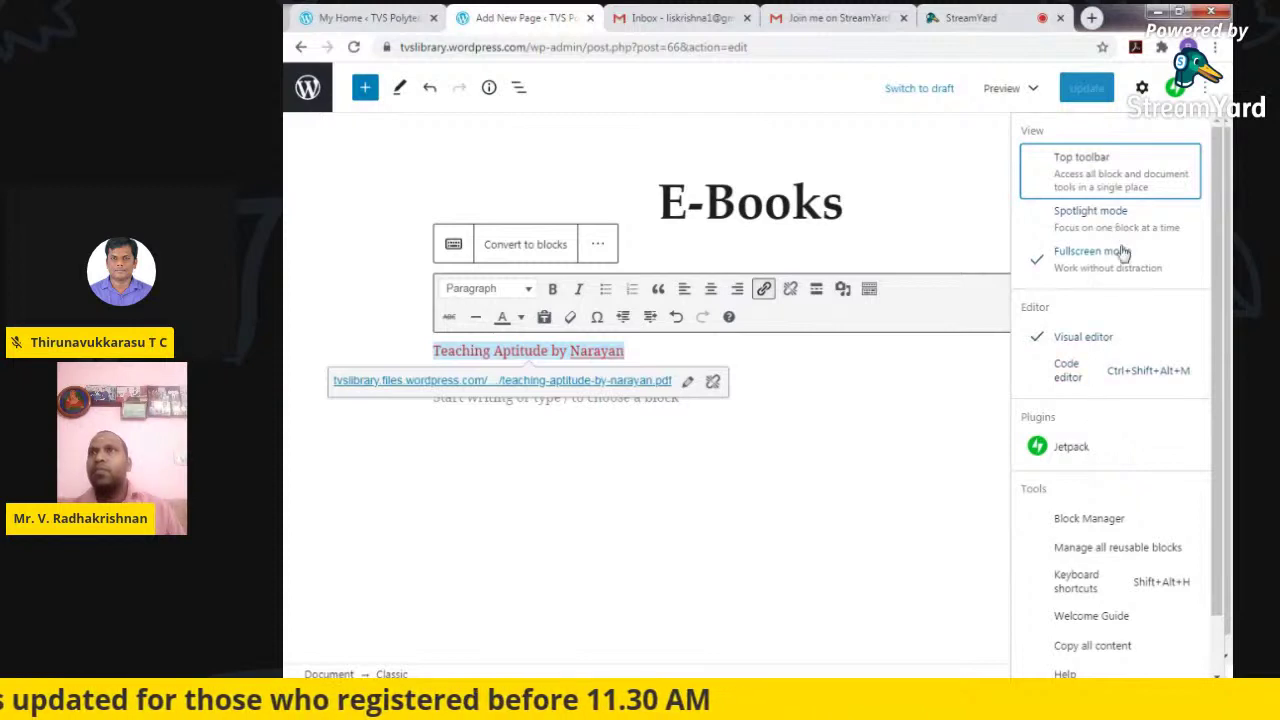
pyautogui.click(1035, 90)
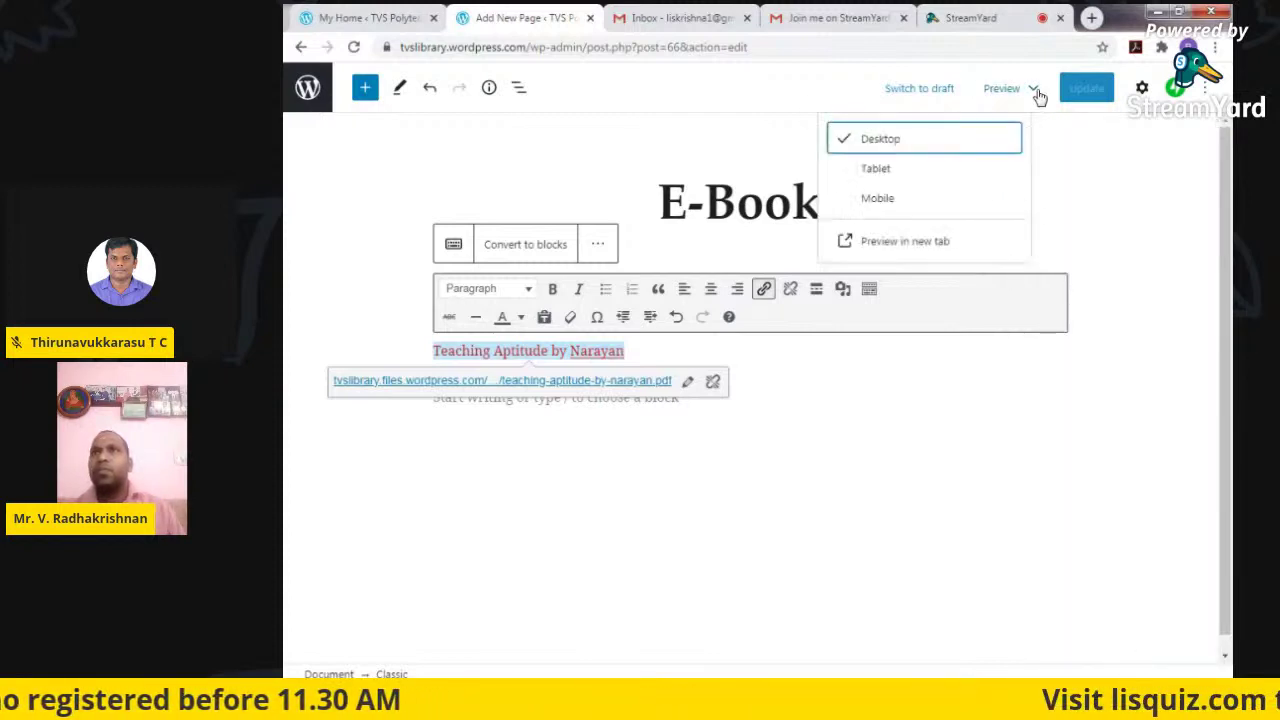
pyautogui.click(1218, 88)
pyautogui.click(1143, 92)
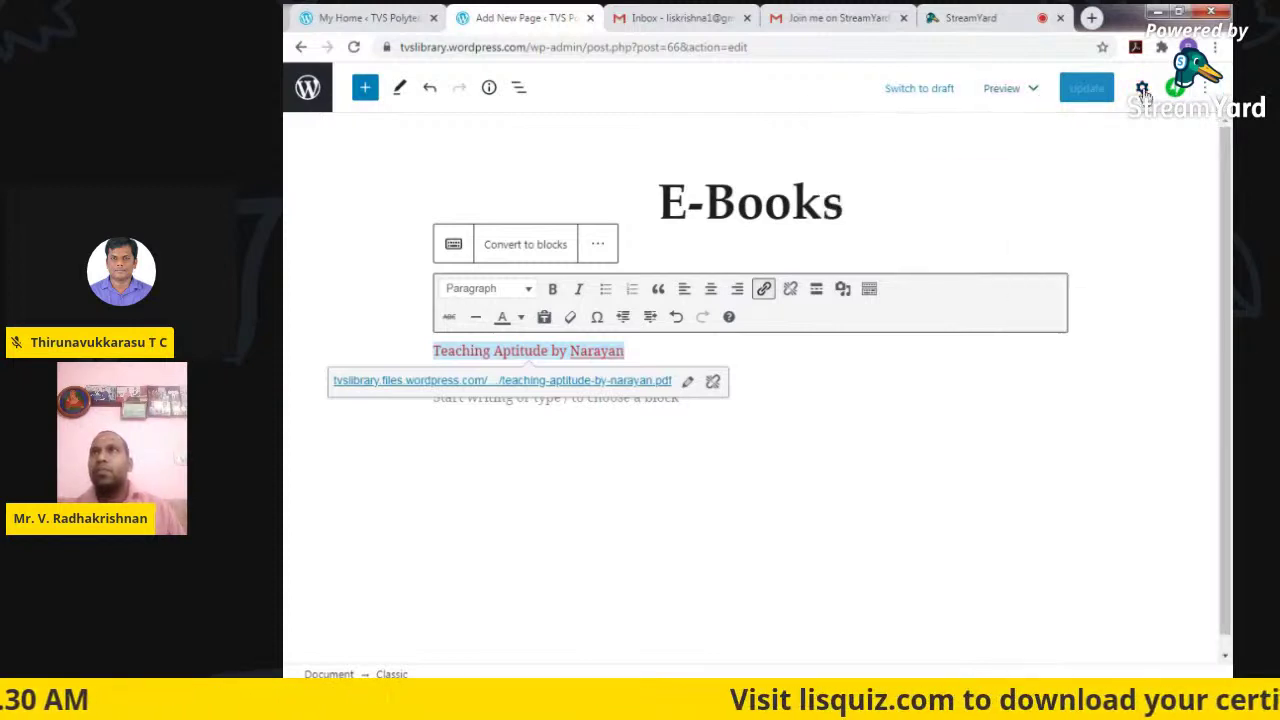
pyautogui.click(1143, 92)
# Set the E-Books page visibility to Password Protected with an access password, then update the page.
pyautogui.click(1040, 137)
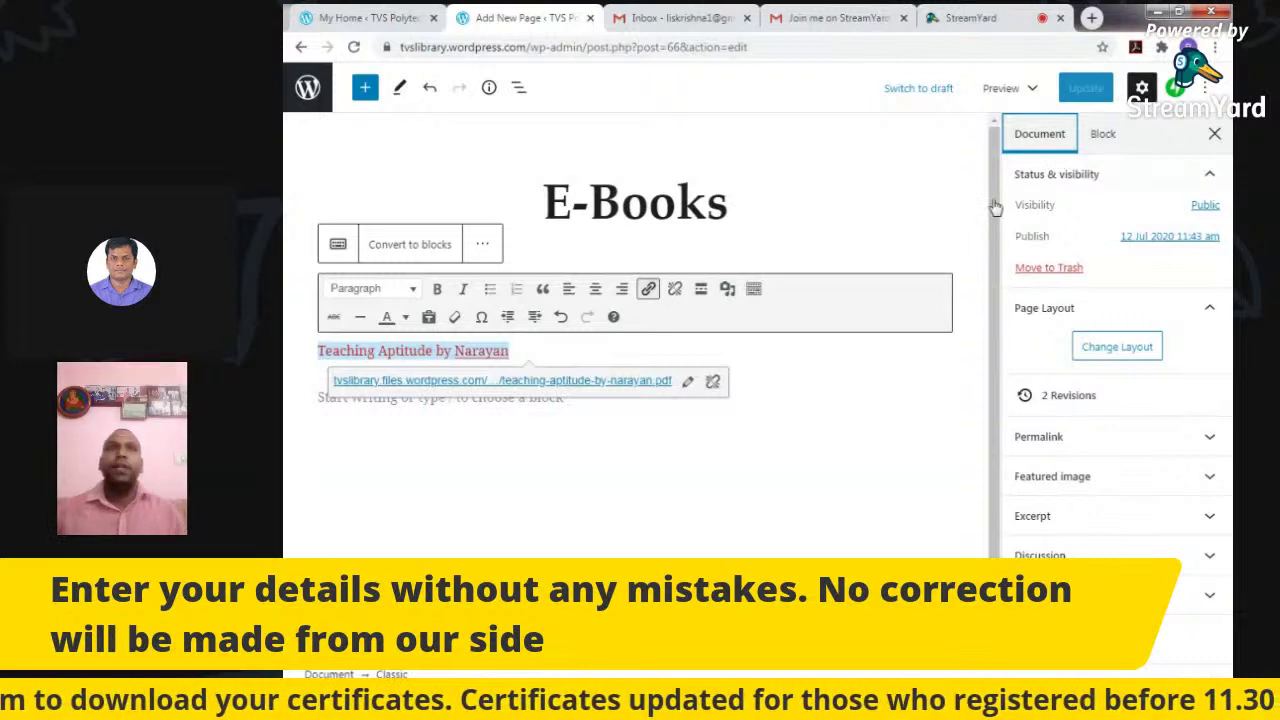
pyautogui.click(558, 351)
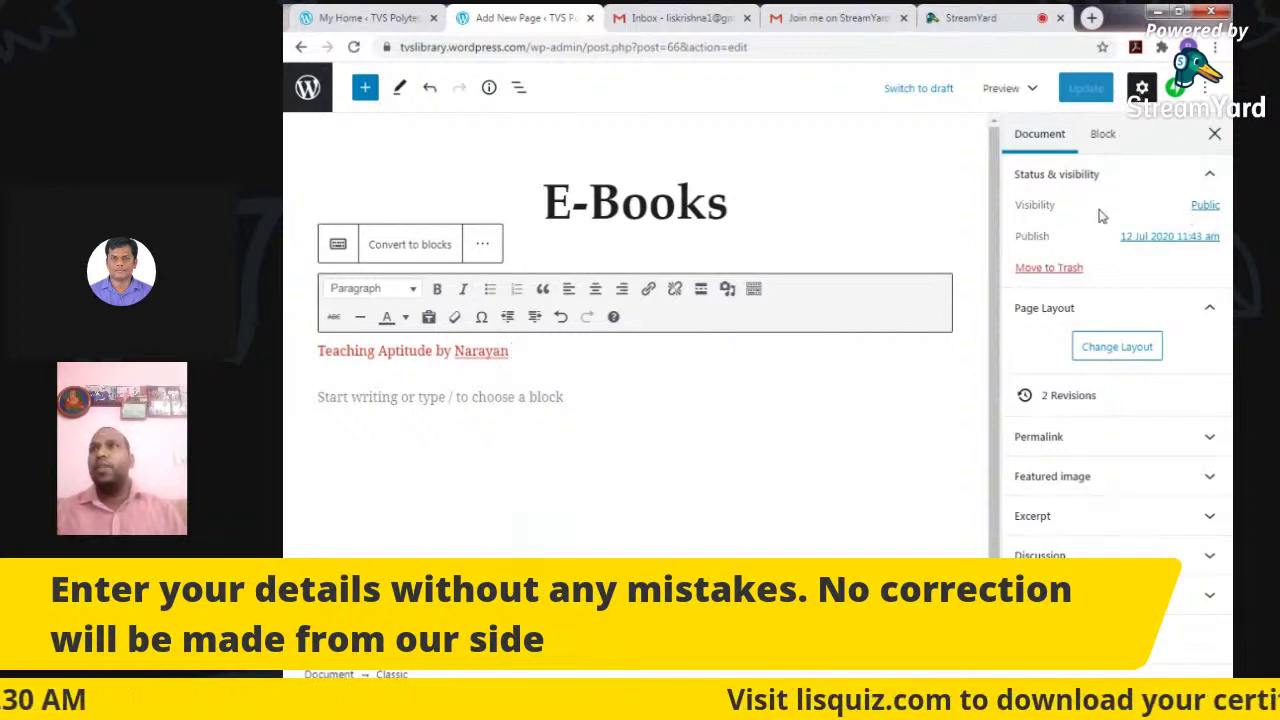
pyautogui.click(1204, 205)
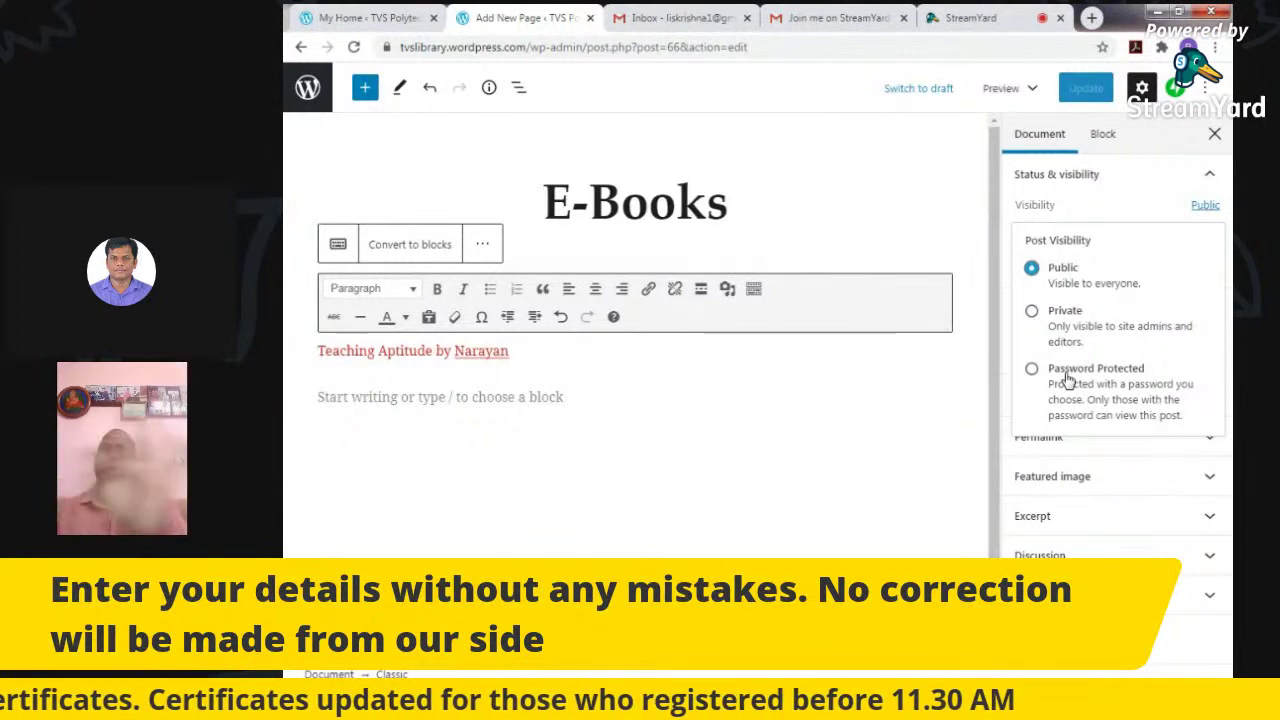
pyautogui.click(1032, 371)
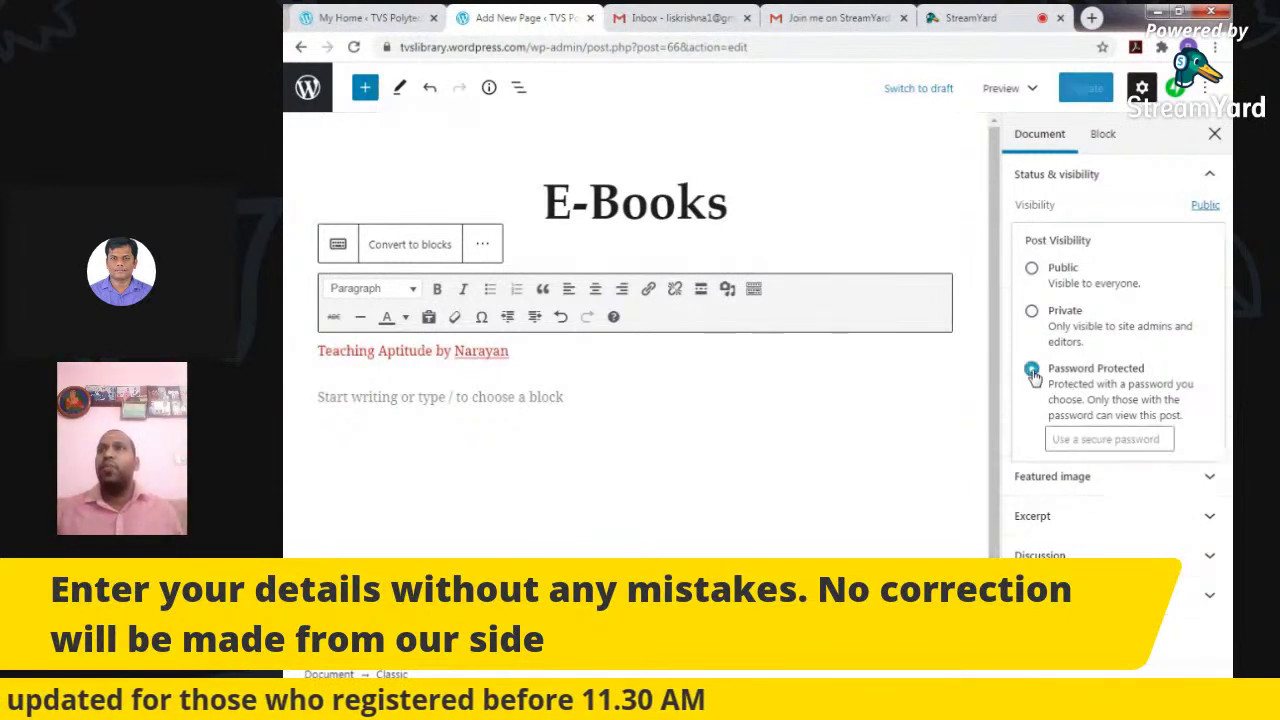
pyautogui.click(1113, 438)
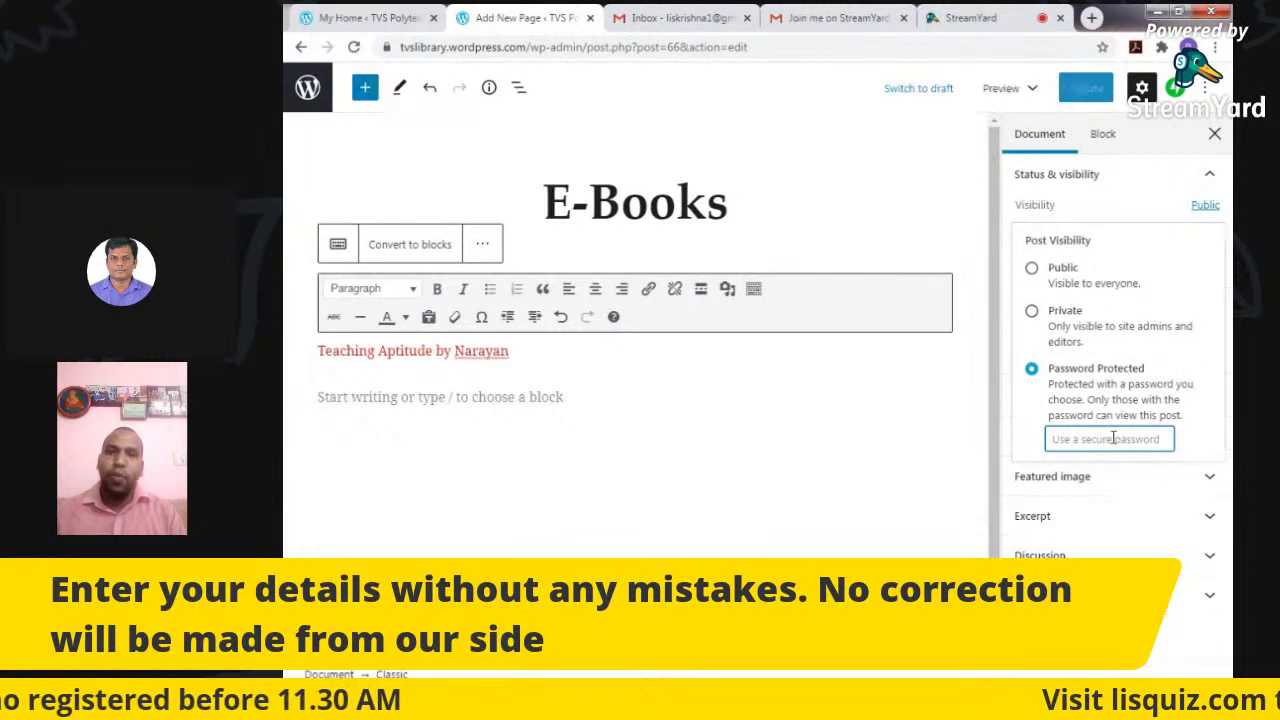
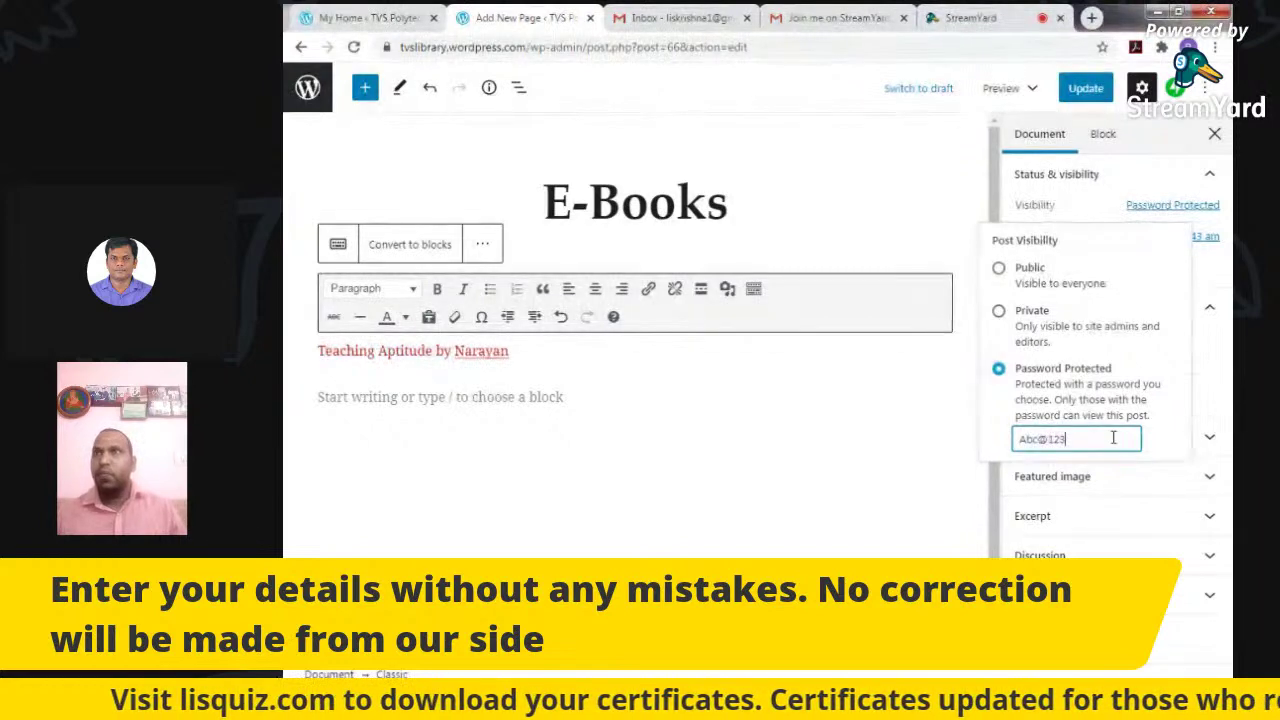
pyautogui.click(938, 466)
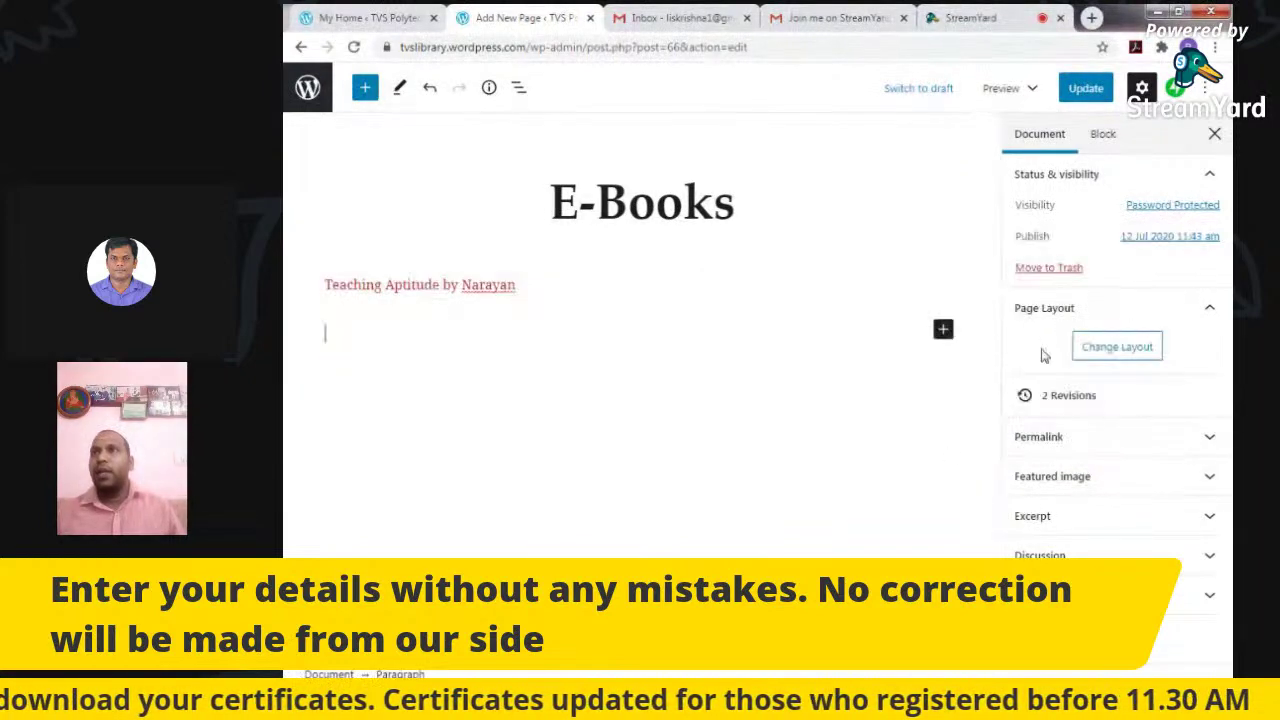
pyautogui.click(1078, 89)
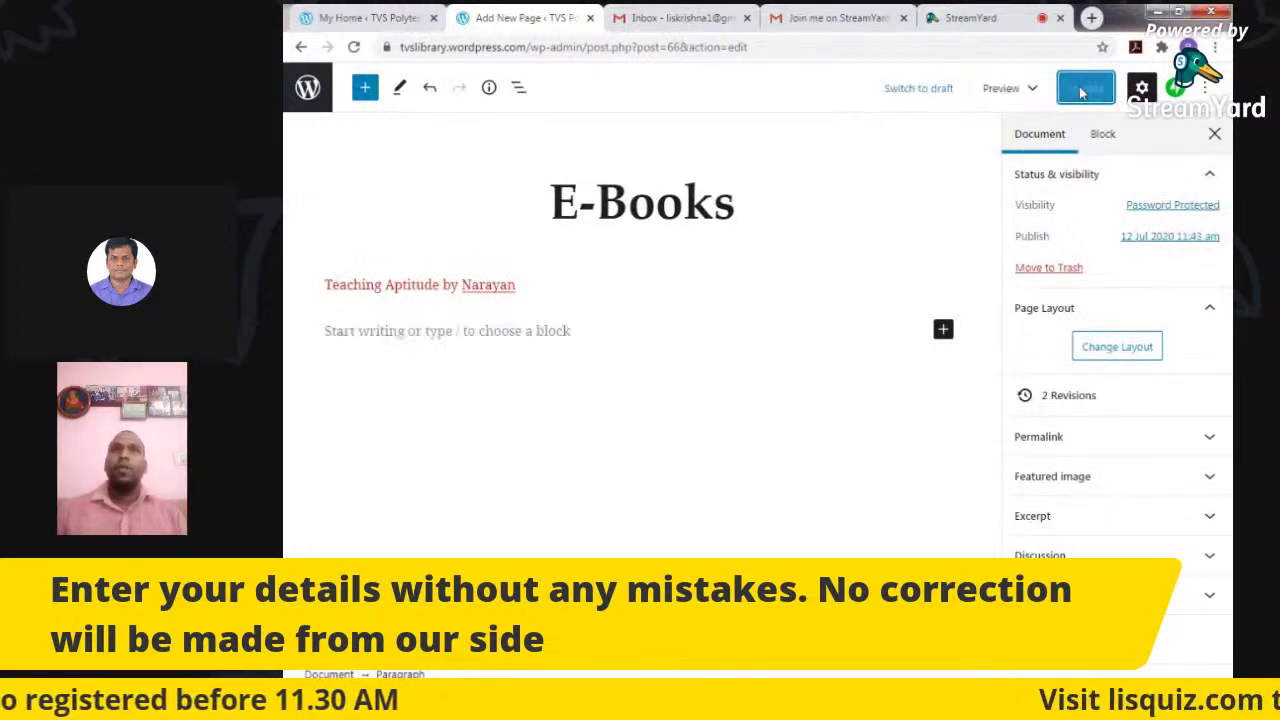
# In Firefox, load the library site's home page and go to the E-Books page.
pyautogui.hotkey('alt', 'Tab')
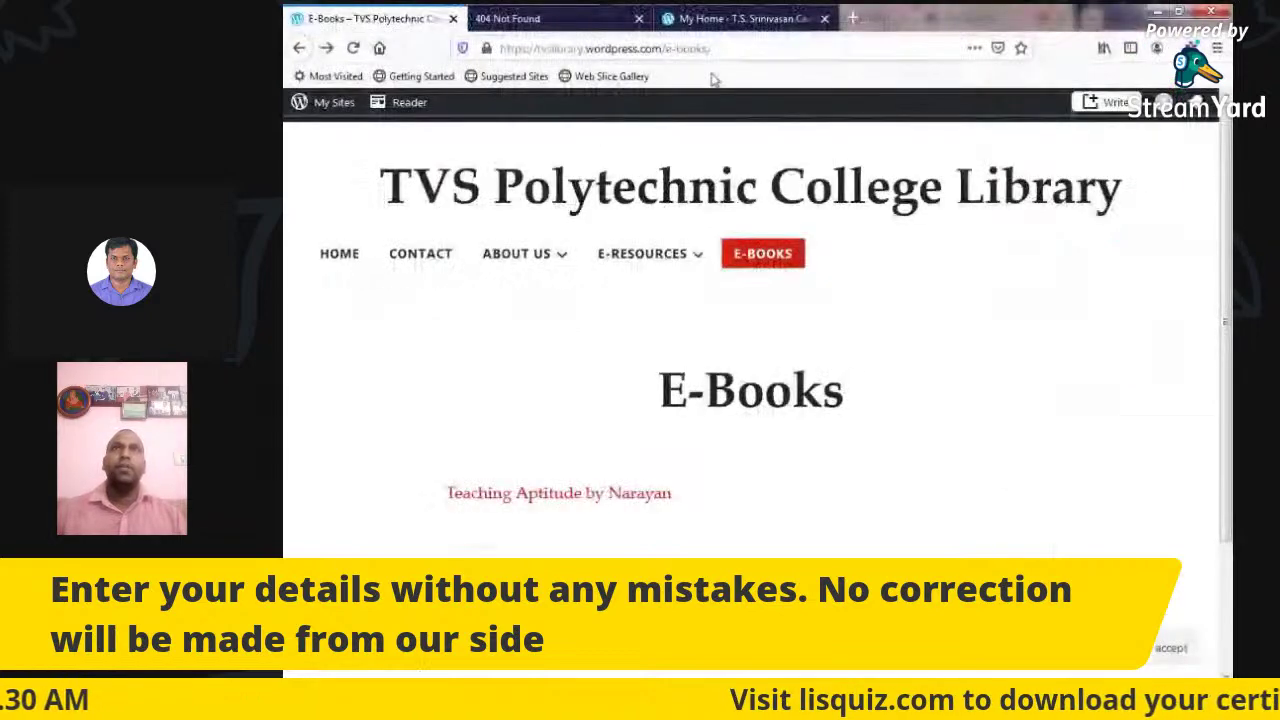
pyautogui.moveTo(665, 48); pyautogui.dragTo(790, 48)
pyautogui.press('BackSpace')
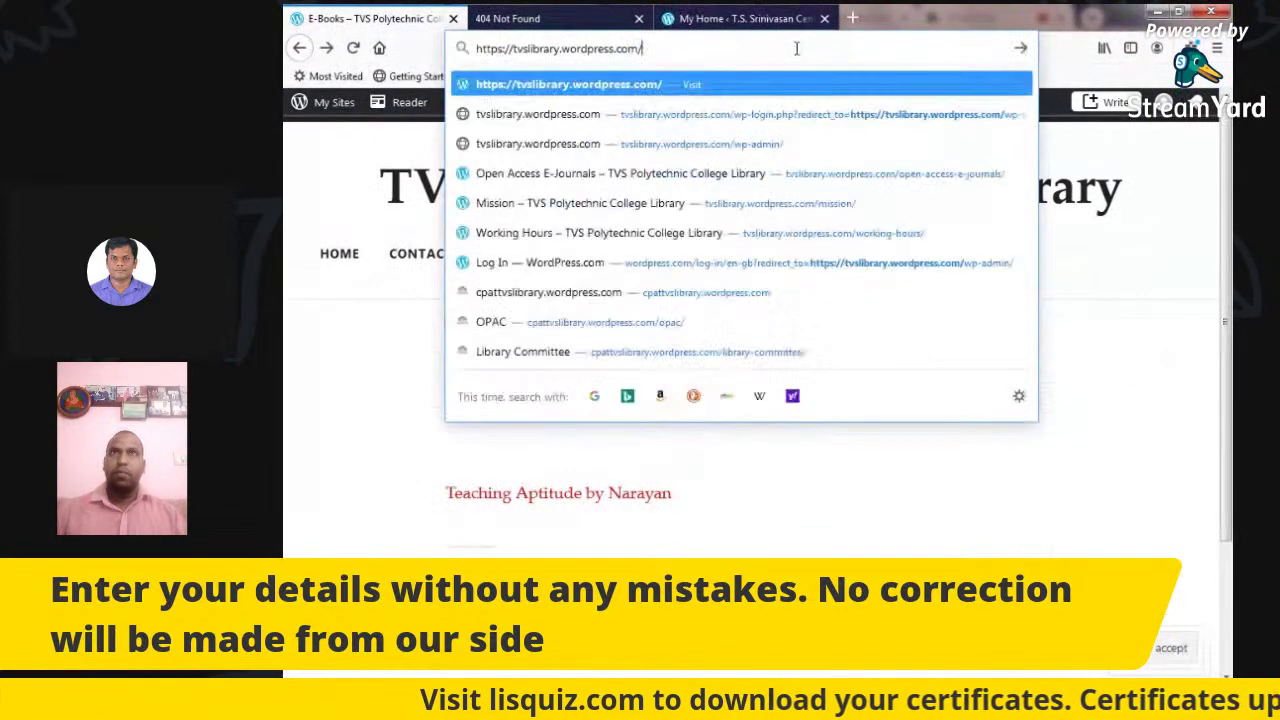
pyautogui.press('Return')
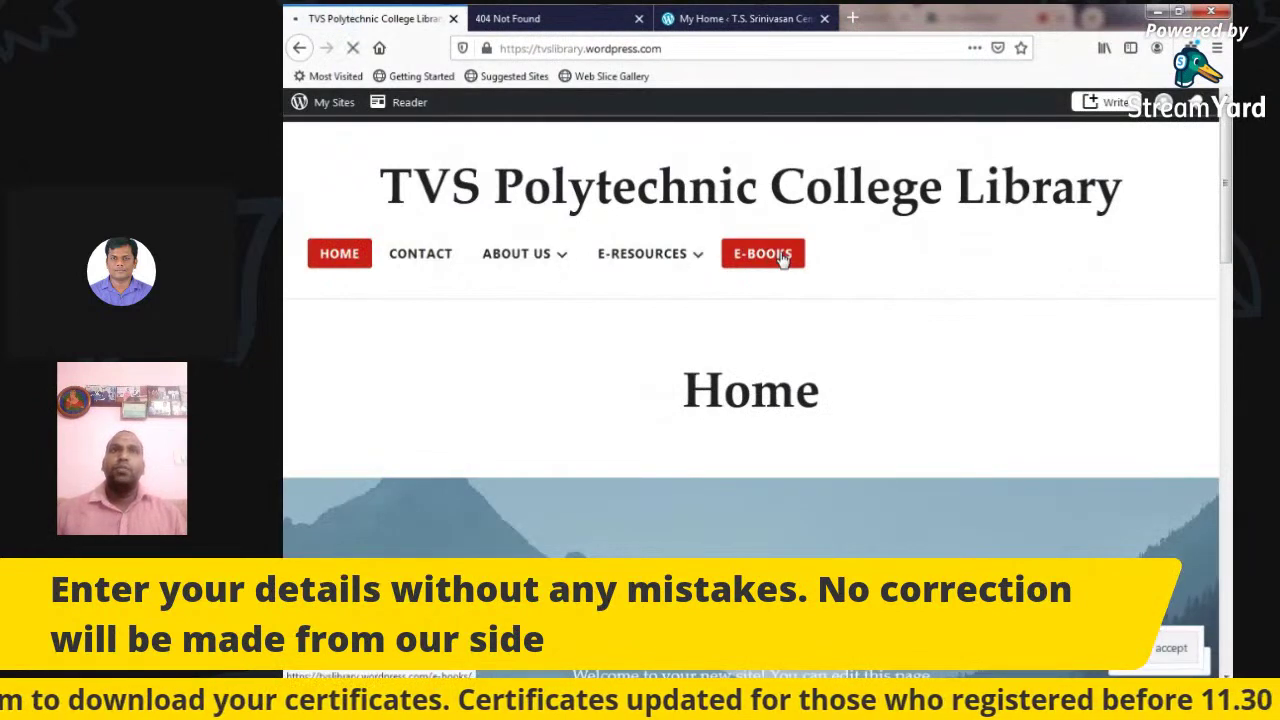
pyautogui.click(783, 257)
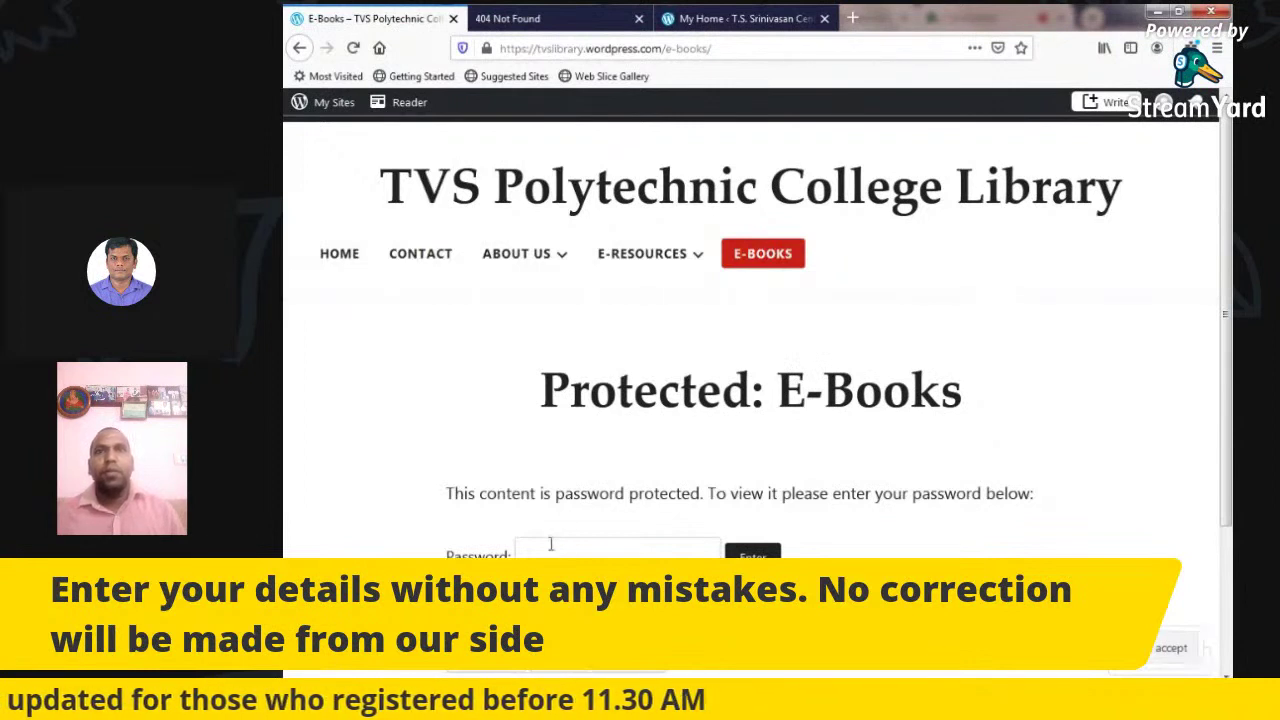
# Submit the page password to unlock E-Books, declining to save it in the browser.
pyautogui.scroll(-2, 549, 437)
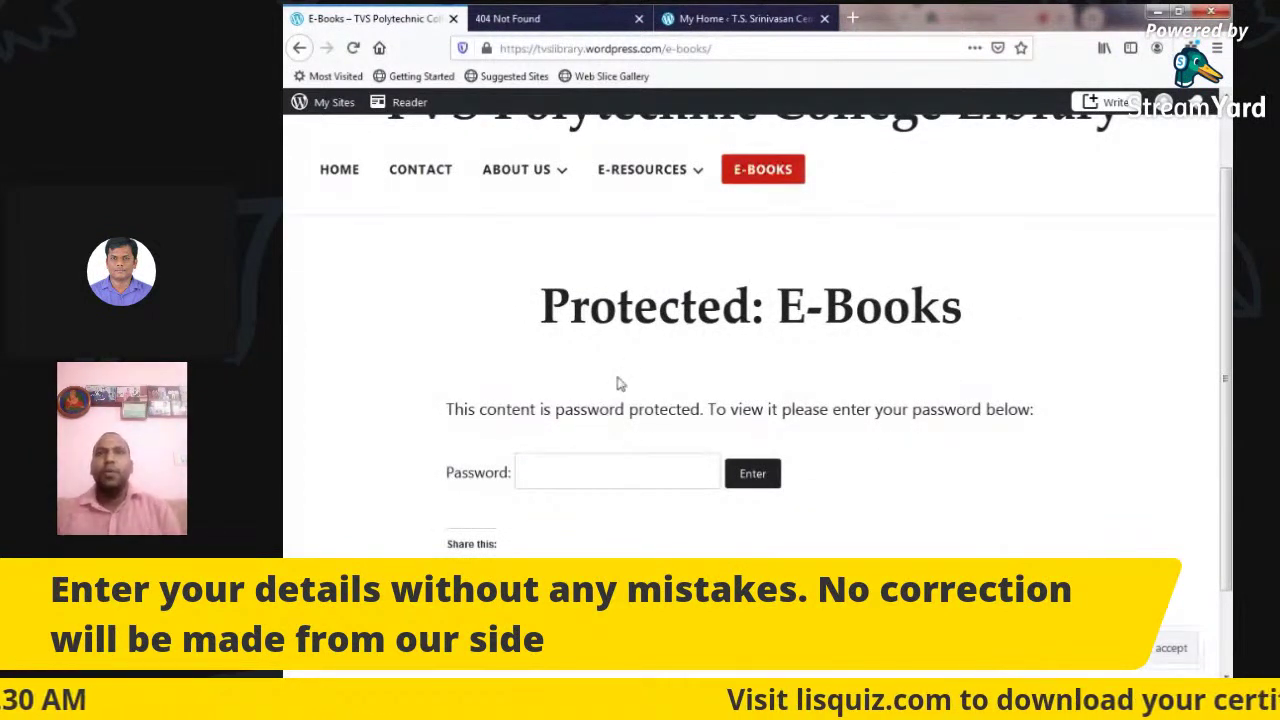
pyautogui.click(565, 473)
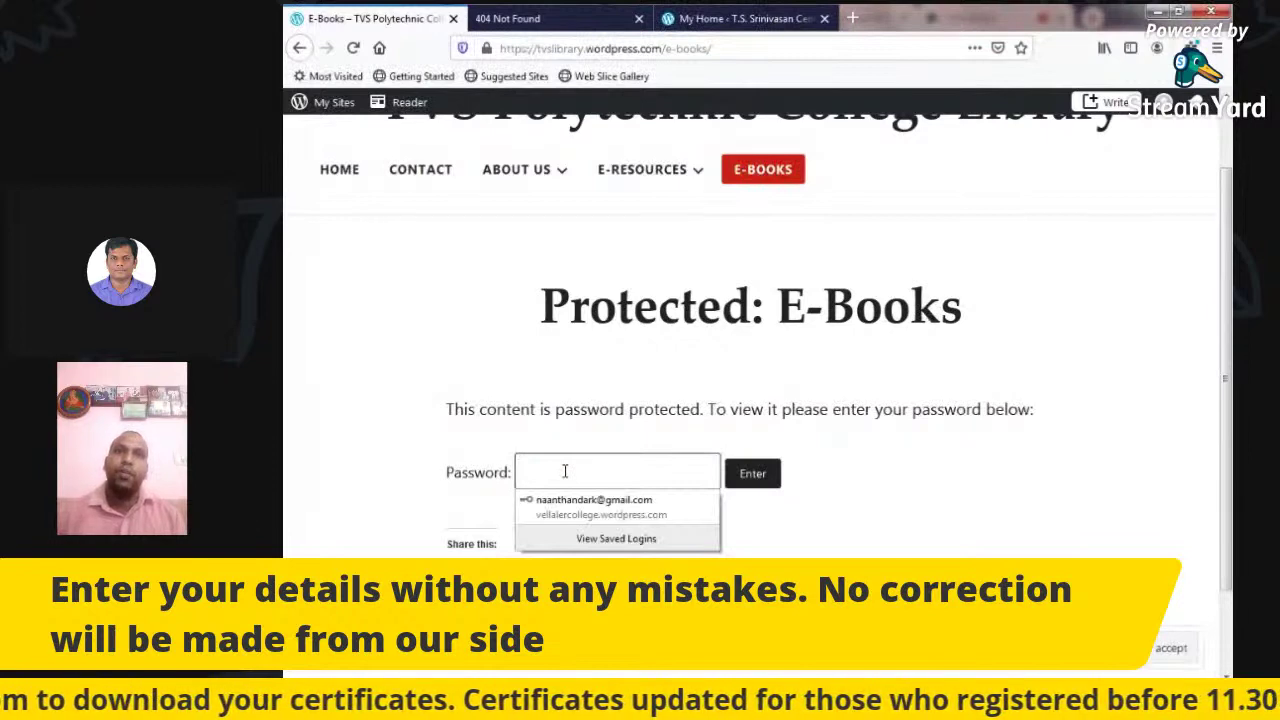
pyautogui.write('**********')
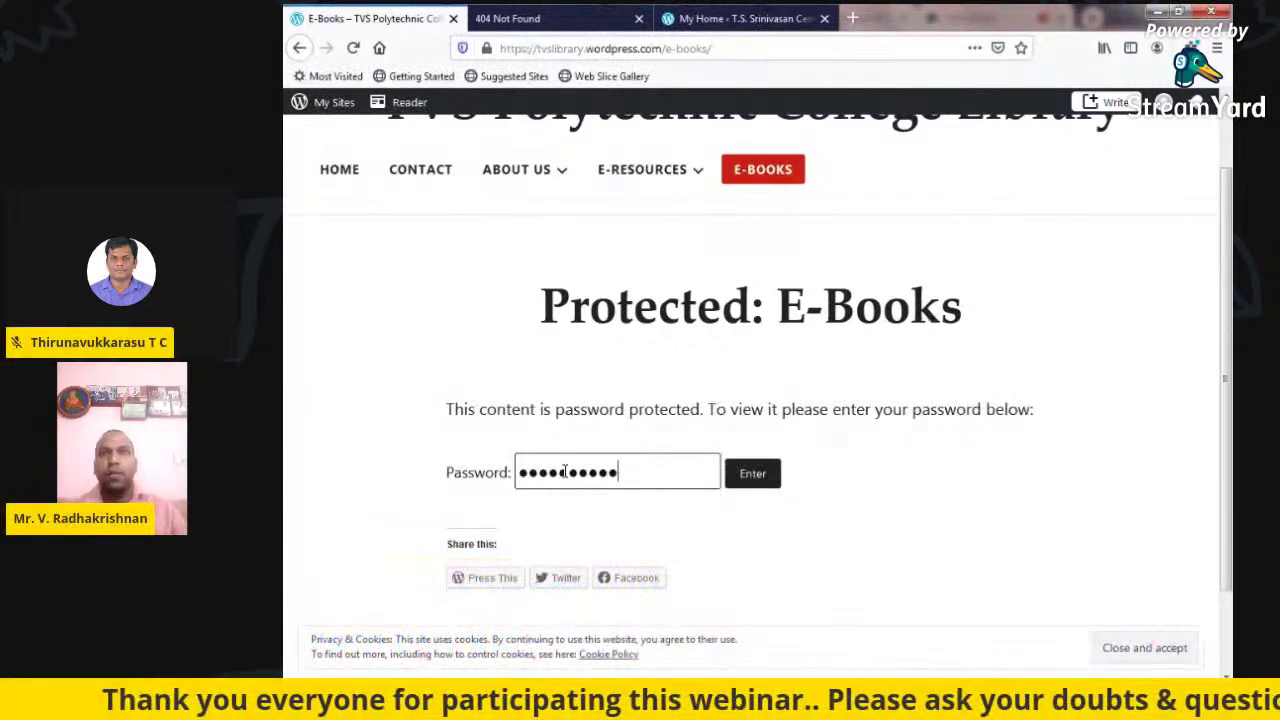
pyautogui.click(765, 475)
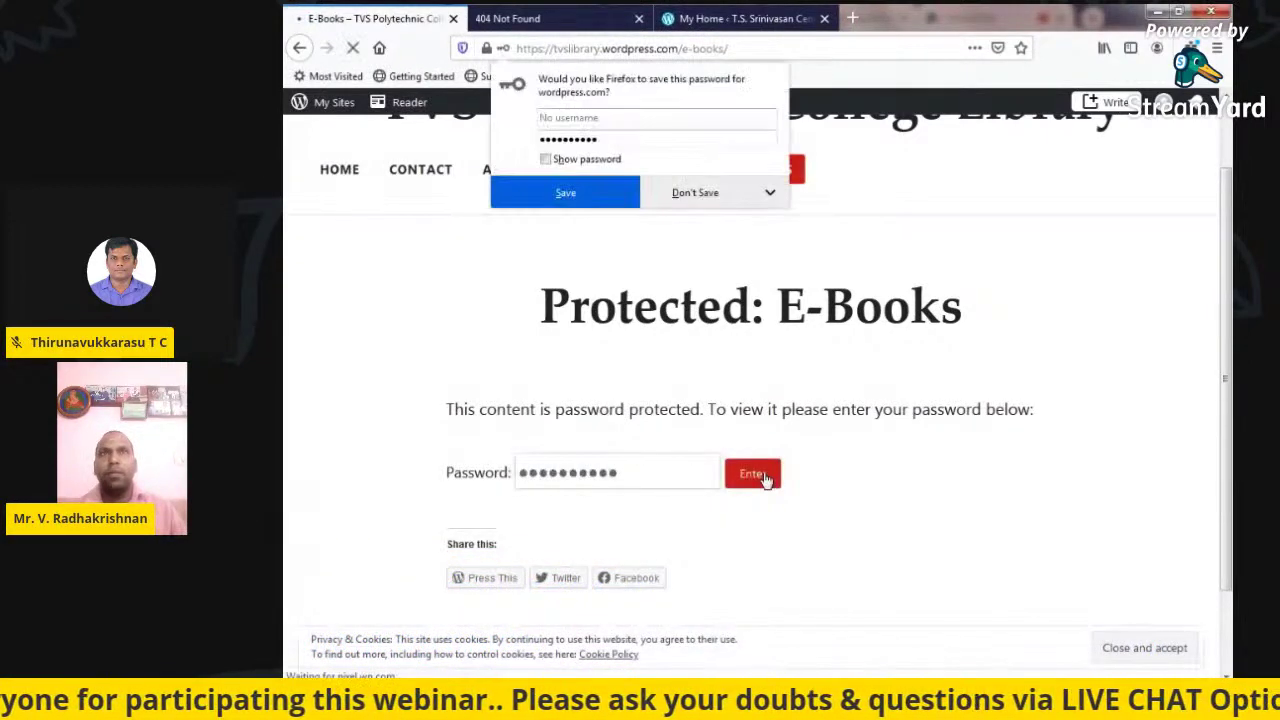
pyautogui.click(697, 193)
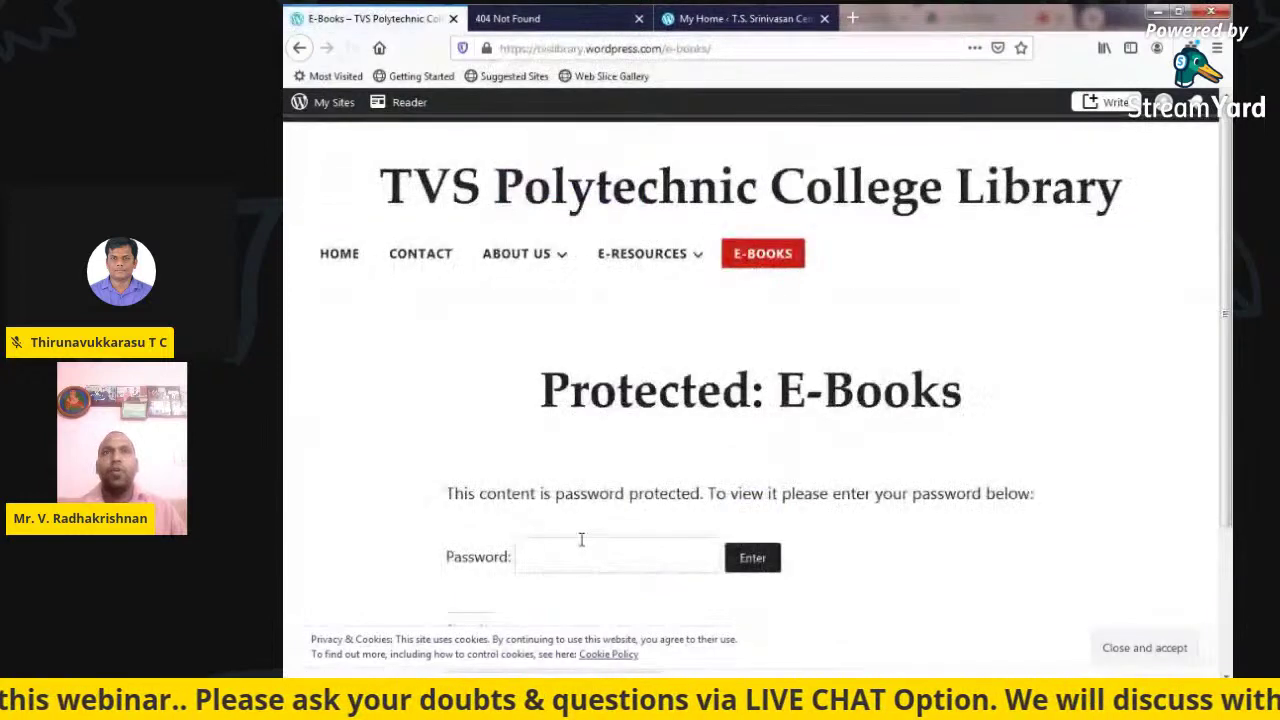
pyautogui.click(605, 470)
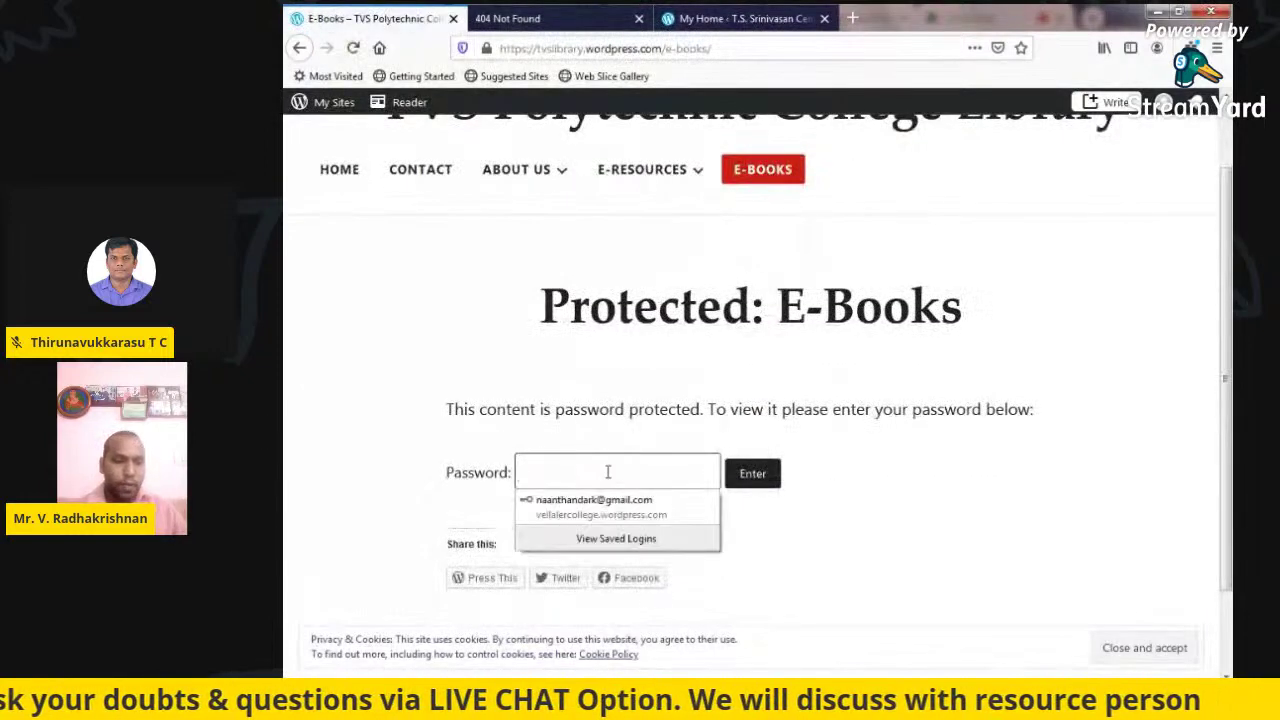
pyautogui.write('a')
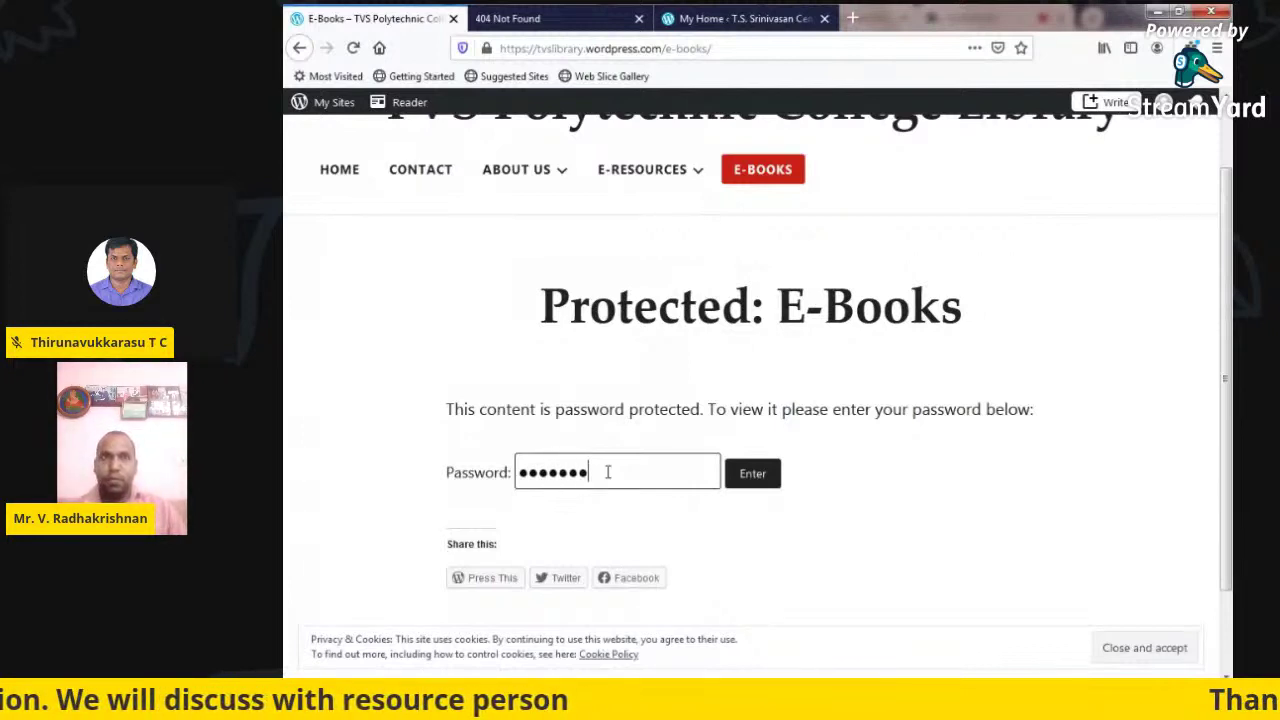
pyautogui.press('Return')
pyautogui.click(695, 192)
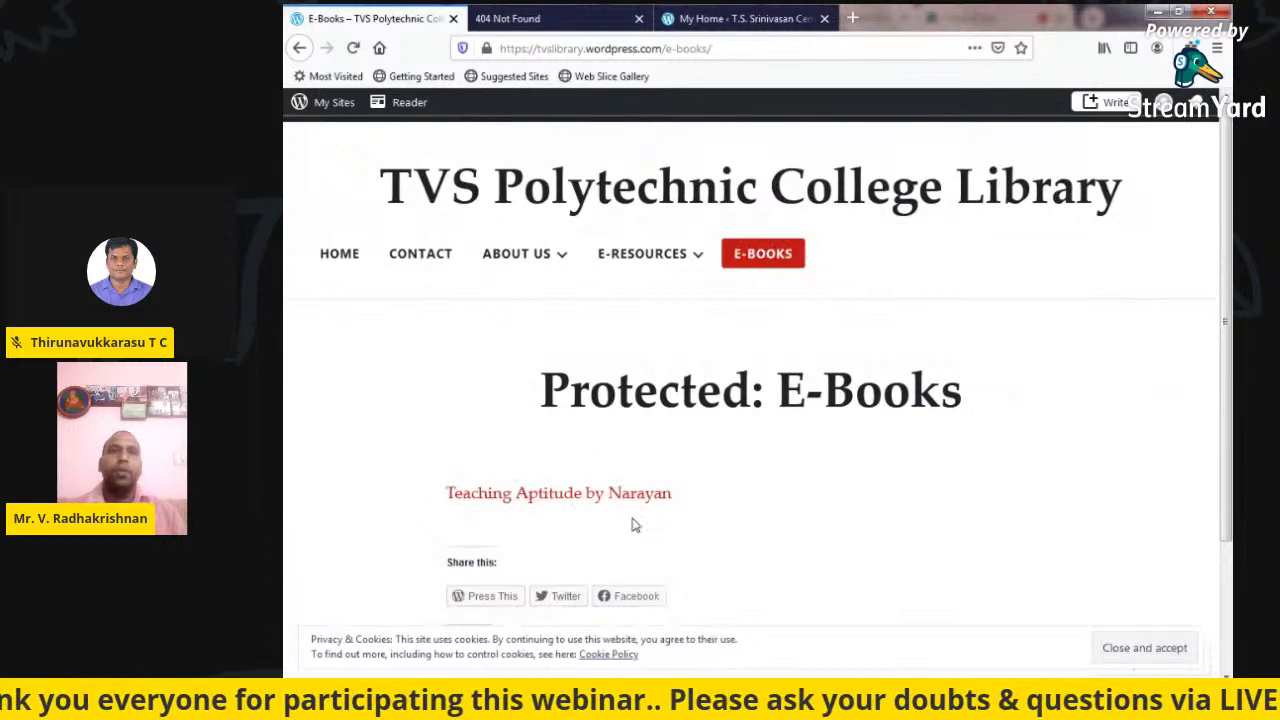
# Open the Teaching Aptitude by Narayan PDF from the link, then go back to E-Books.
pyautogui.click(579, 497)
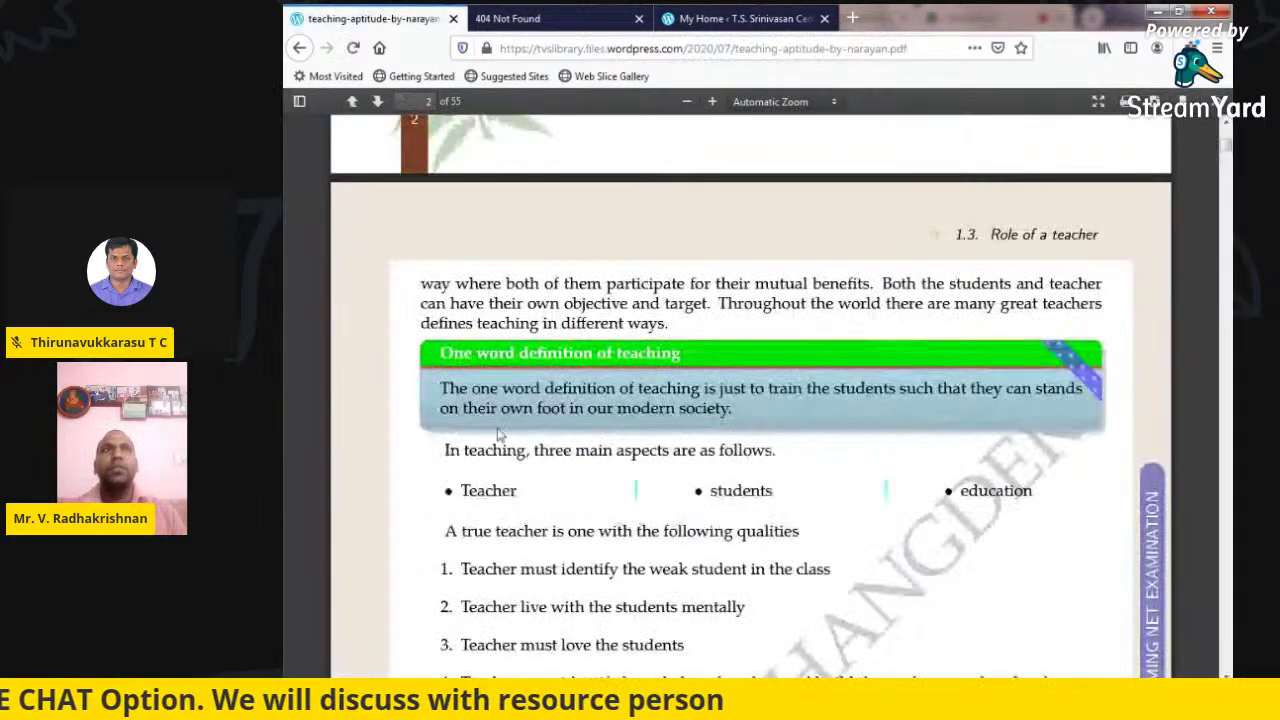
pyautogui.click(299, 49)
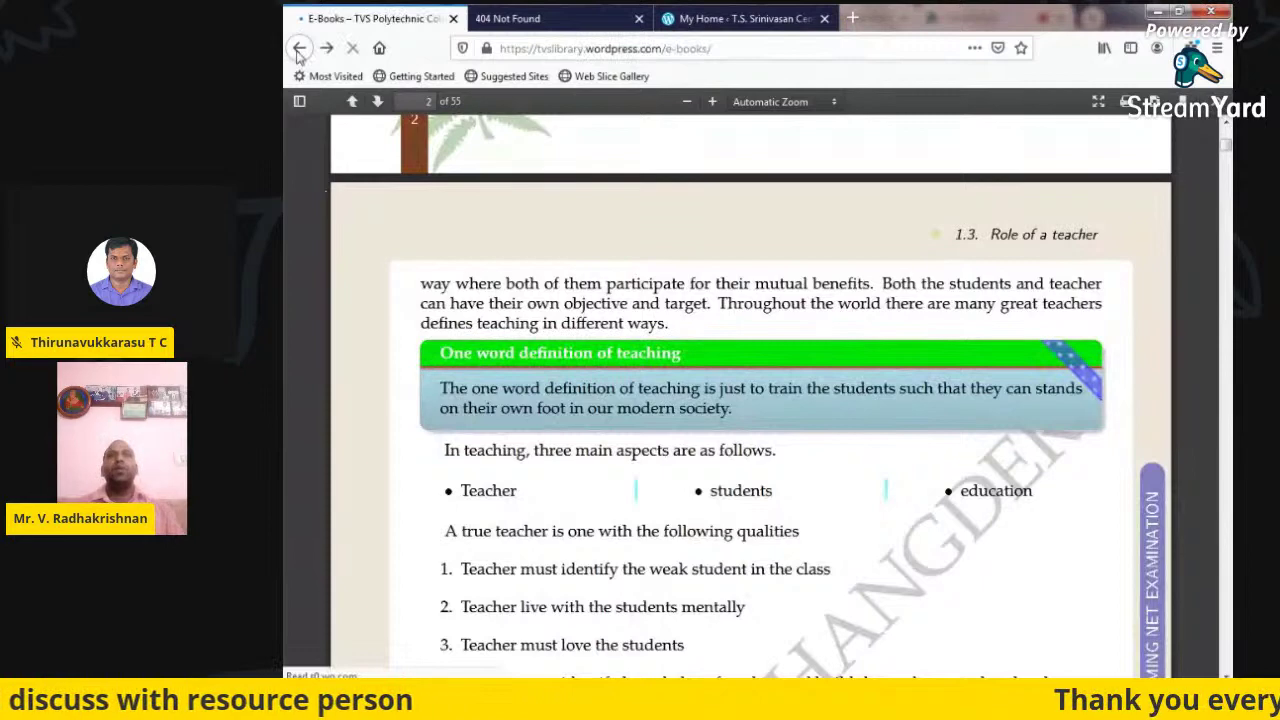
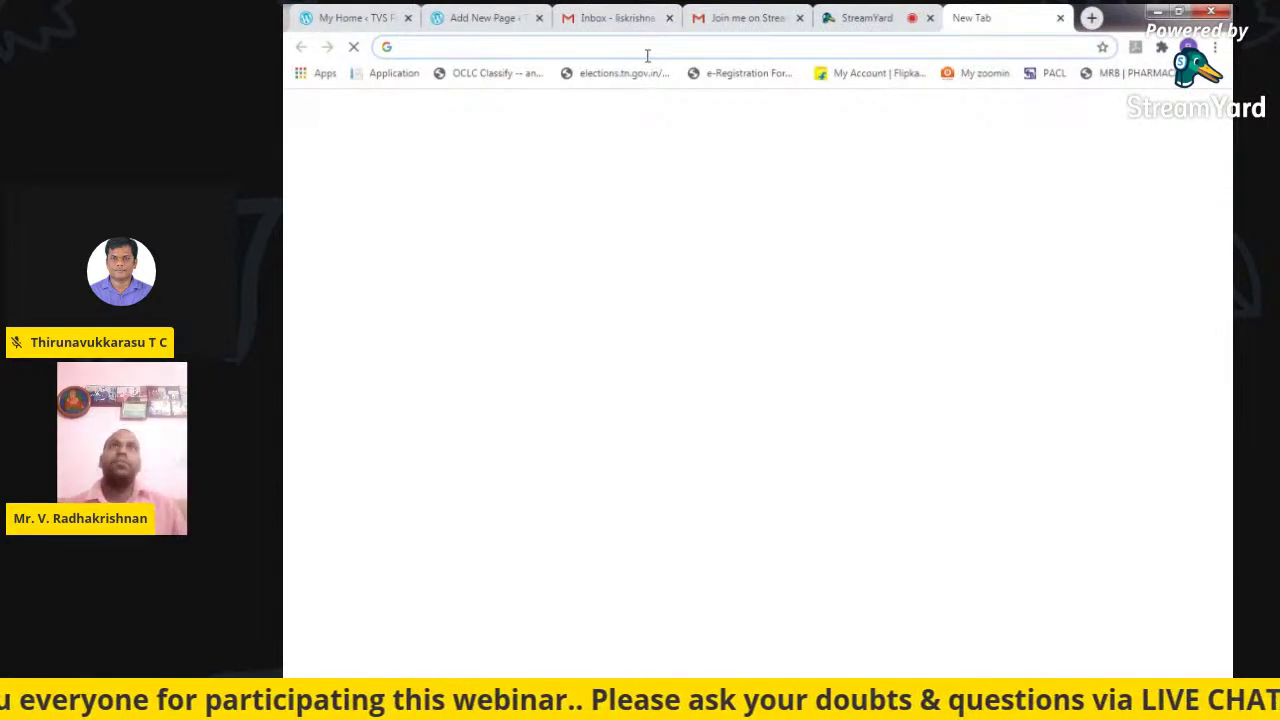
# Search the web for 'apj video' and open the APJ Abdul Kalam YouTube video.
pyautogui.write('apj')
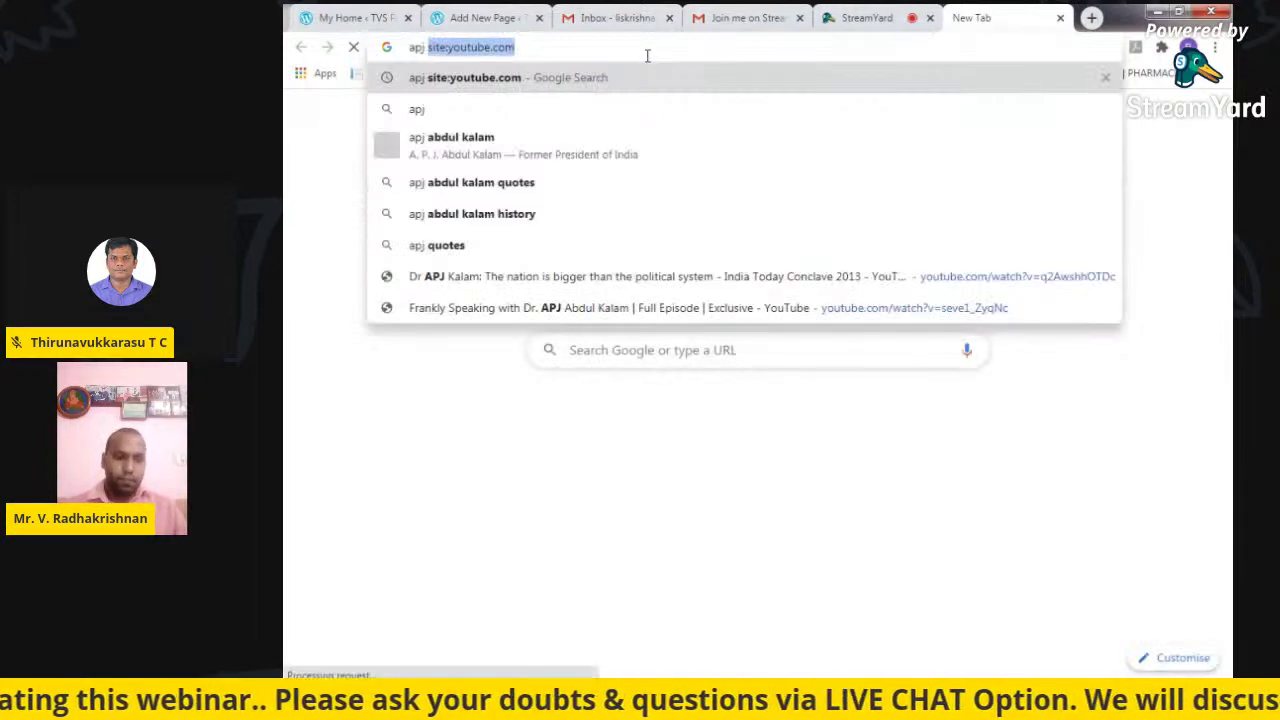
pyautogui.write(' video')
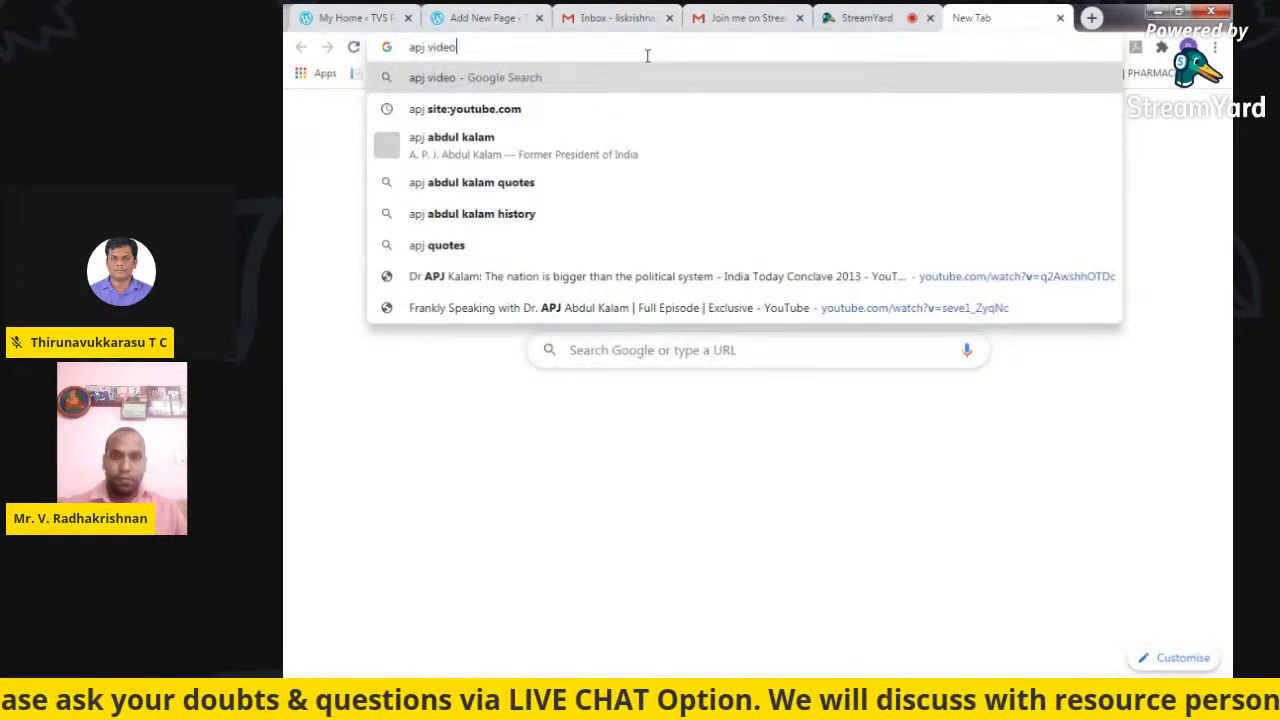
pyautogui.press('Return')
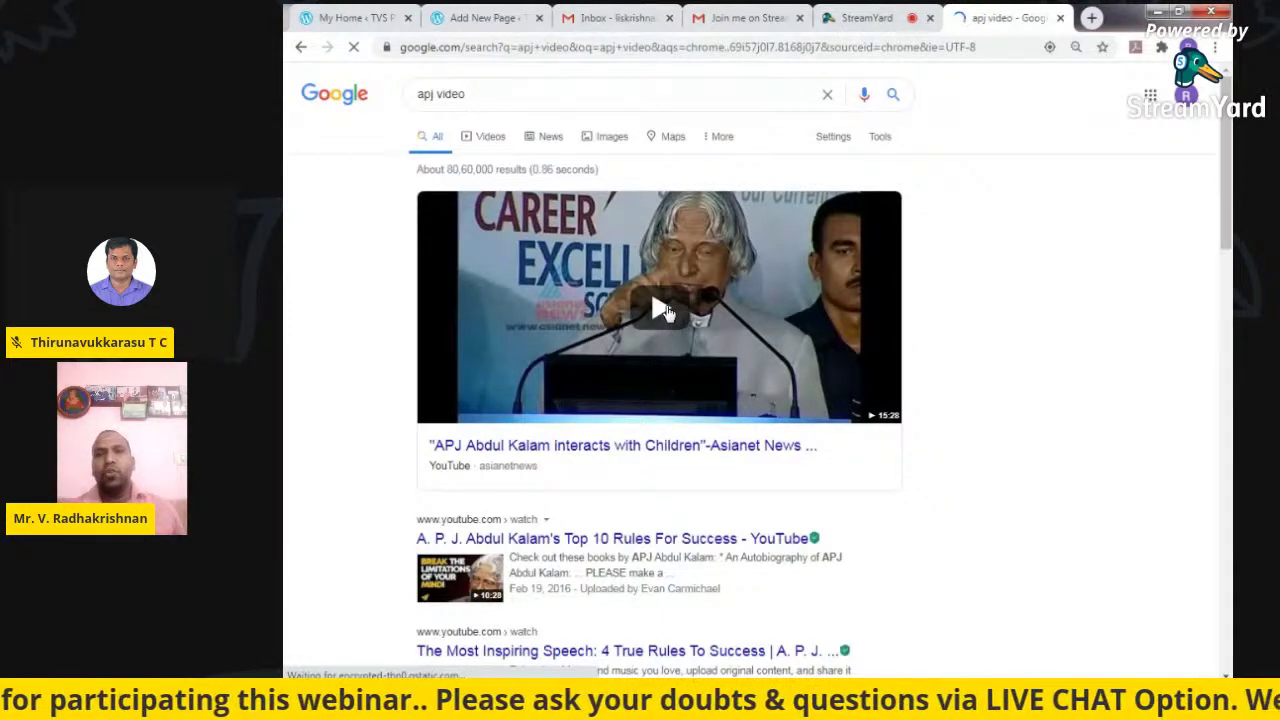
pyautogui.click(665, 311)
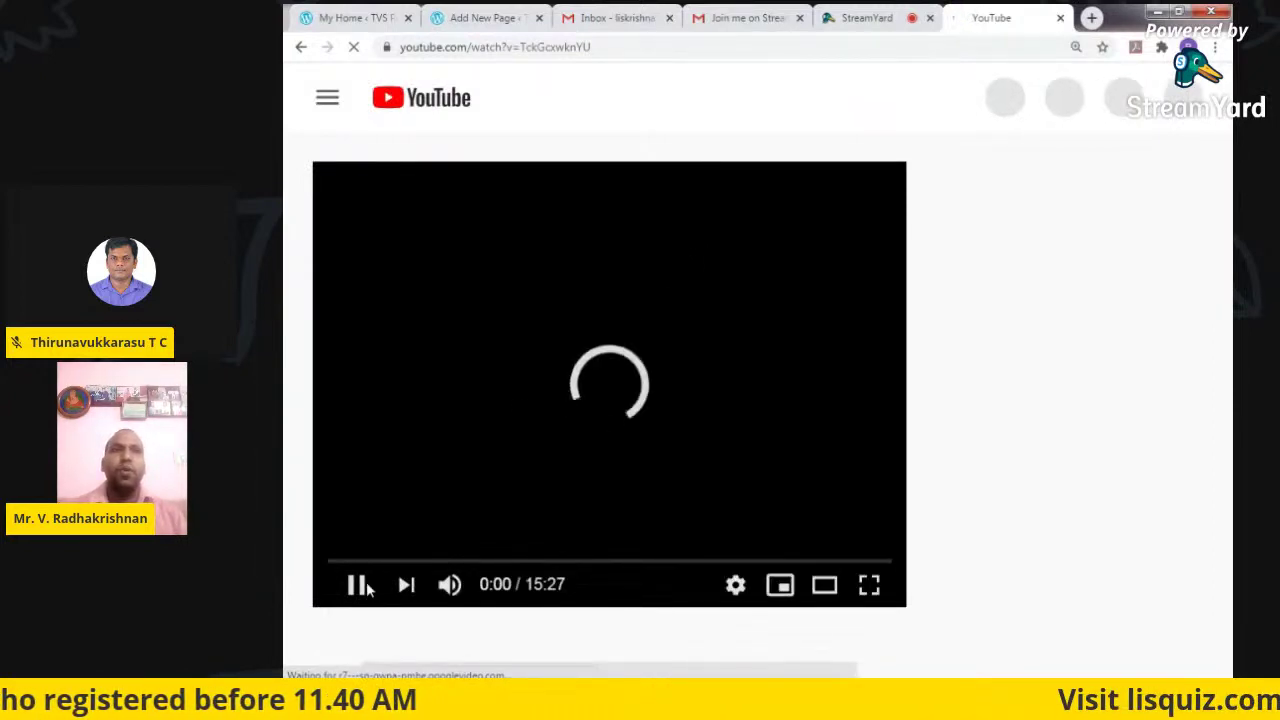
# Copy the video's web address from the address bar and pause the video.
pyautogui.click(607, 46)
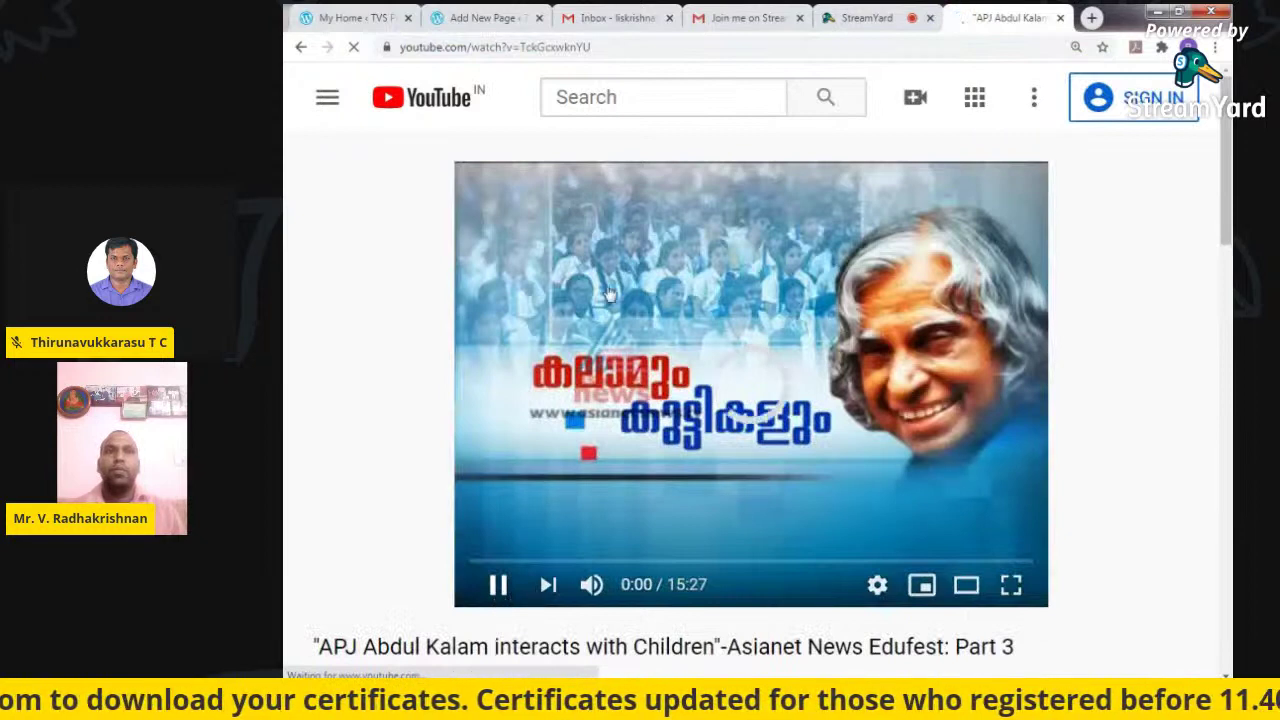
pyautogui.click(578, 52)
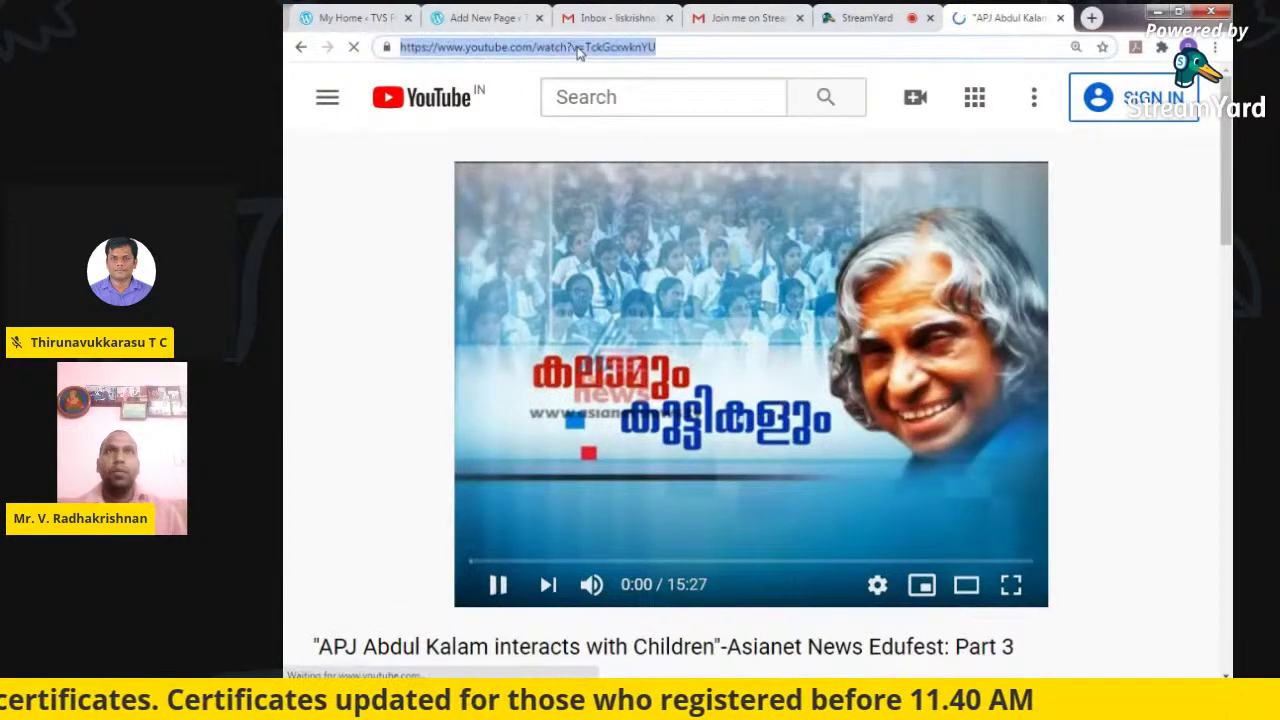
pyautogui.rightClick(578, 52)
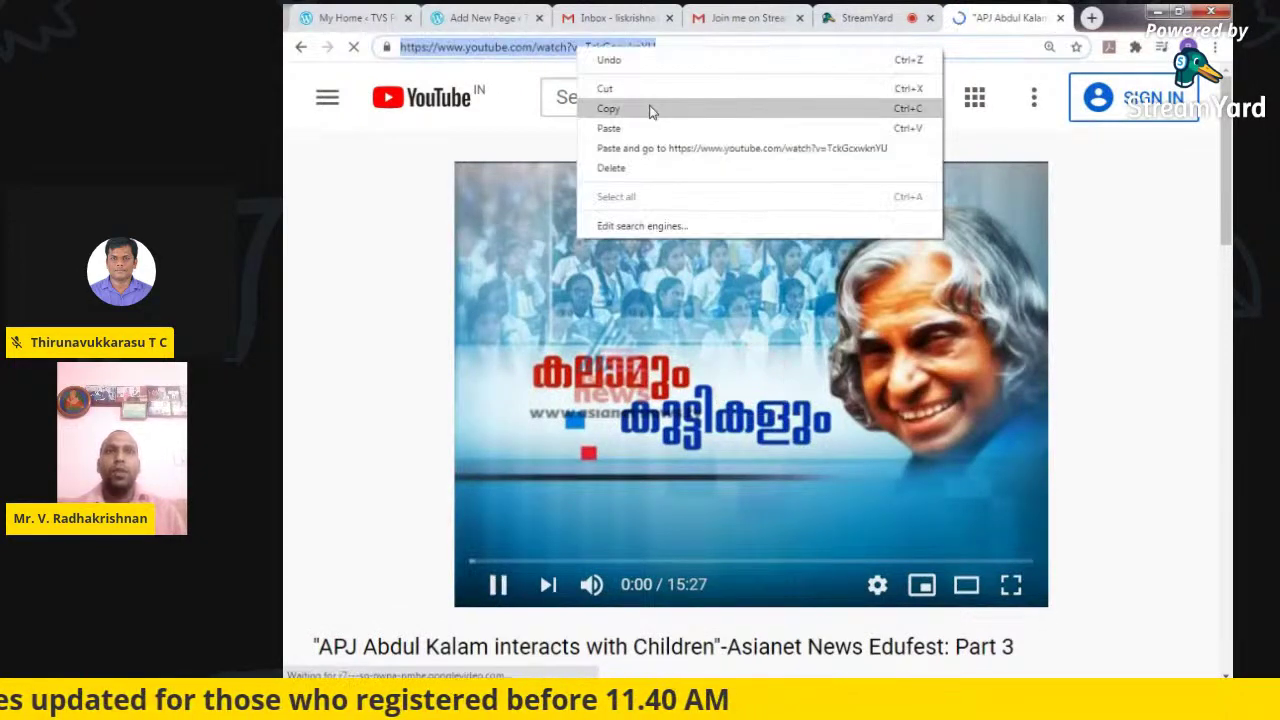
pyautogui.click(650, 111)
pyautogui.click(497, 584)
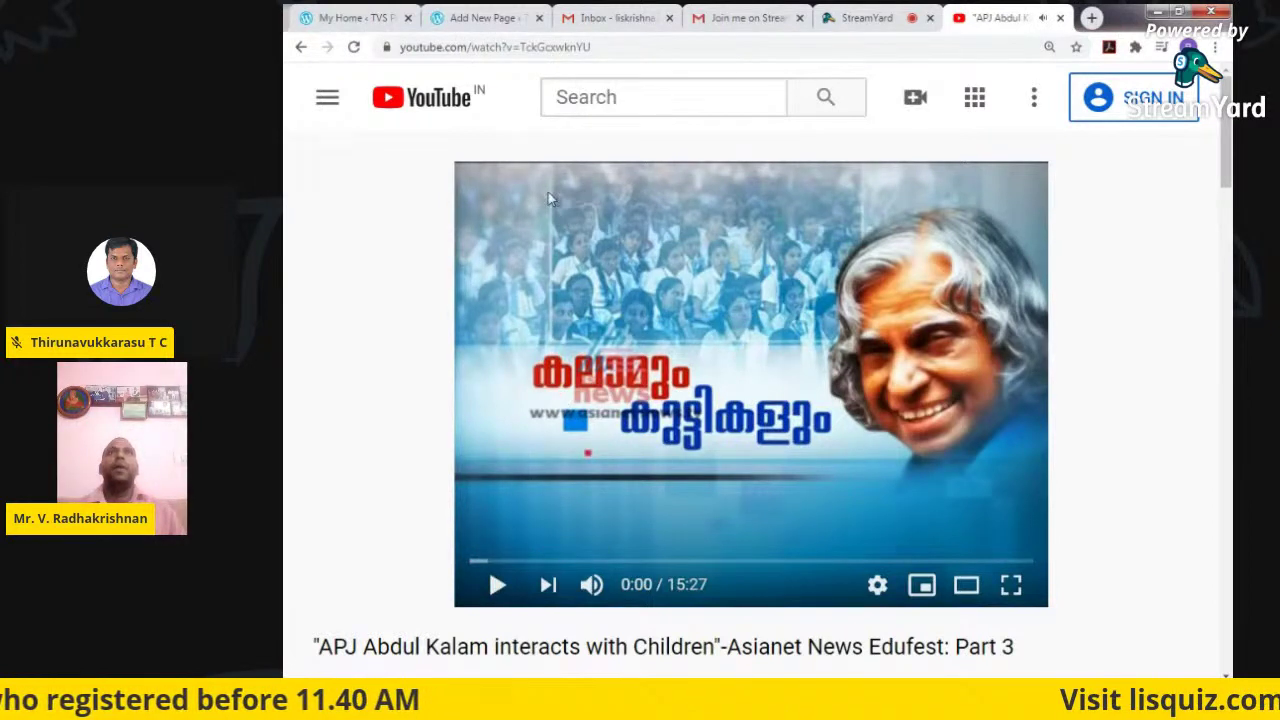
# Add a YouTube block to the Videos page and embed the pasted APJ Abdul Kalam video URL.
pyautogui.click(484, 17)
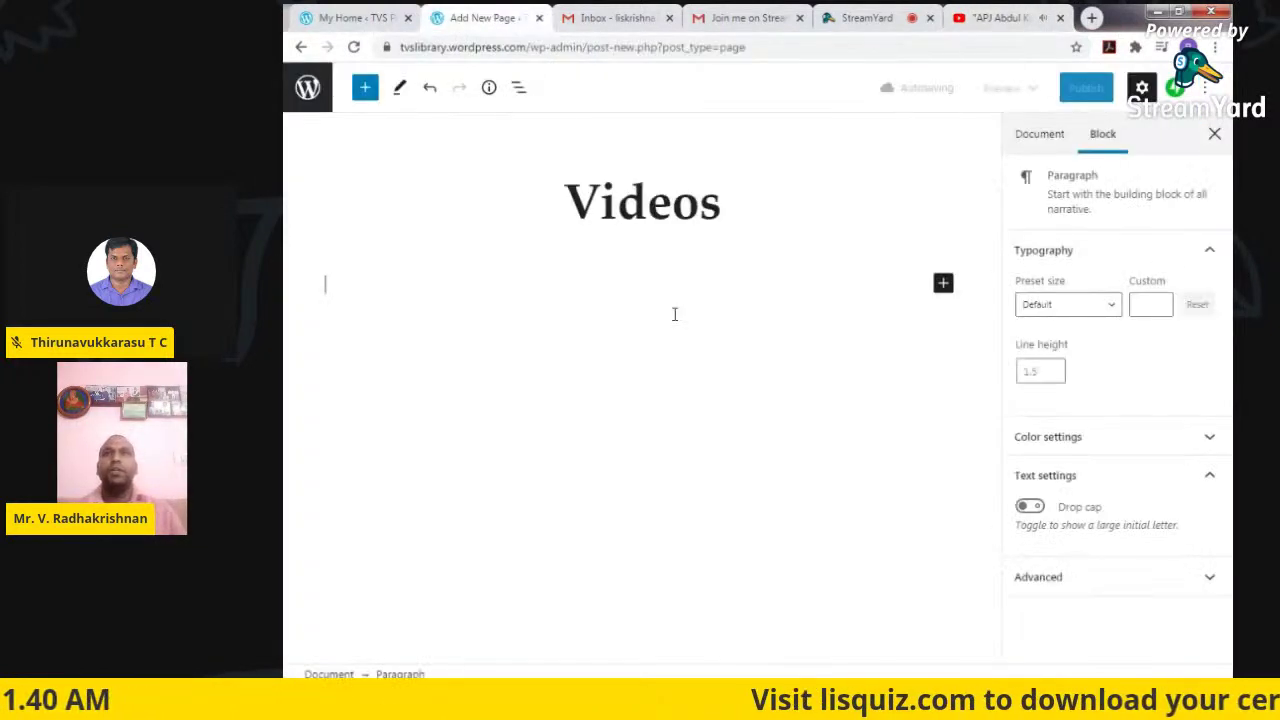
pyautogui.click(943, 286)
pyautogui.scroll(-3, 882, 470)
pyautogui.scroll(-10, 882, 470)
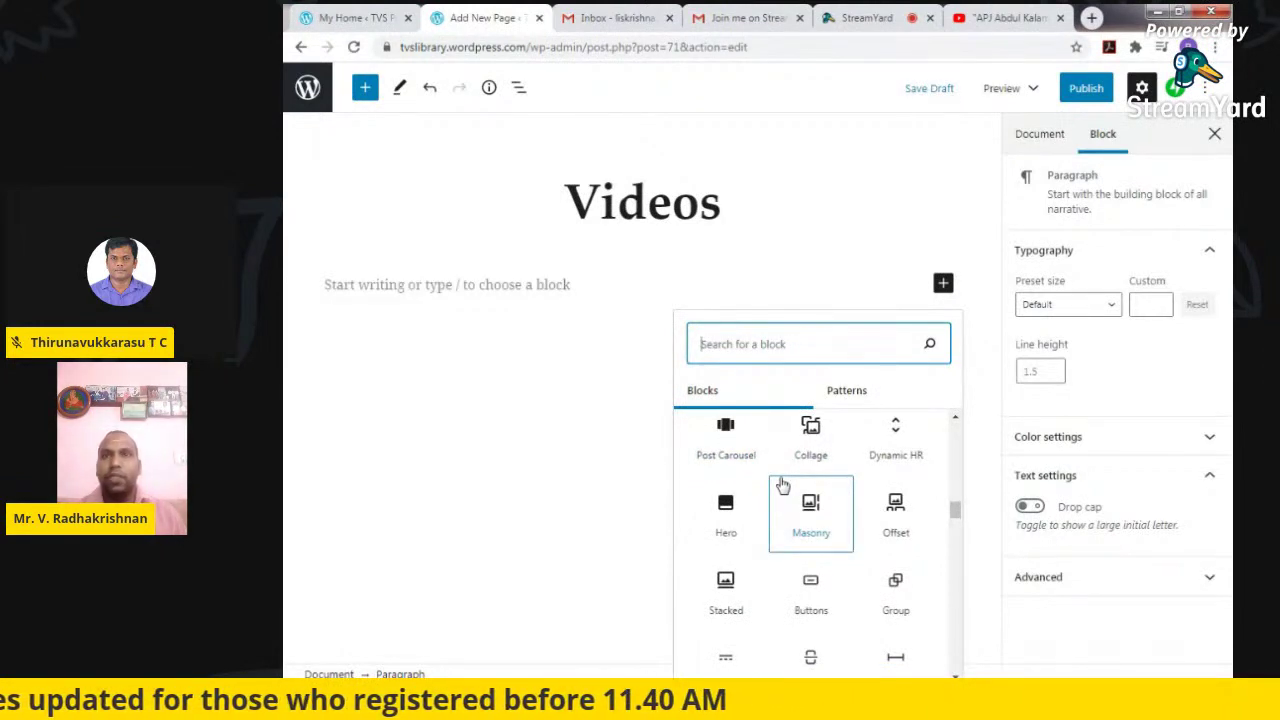
pyautogui.scroll(-10, 784, 485)
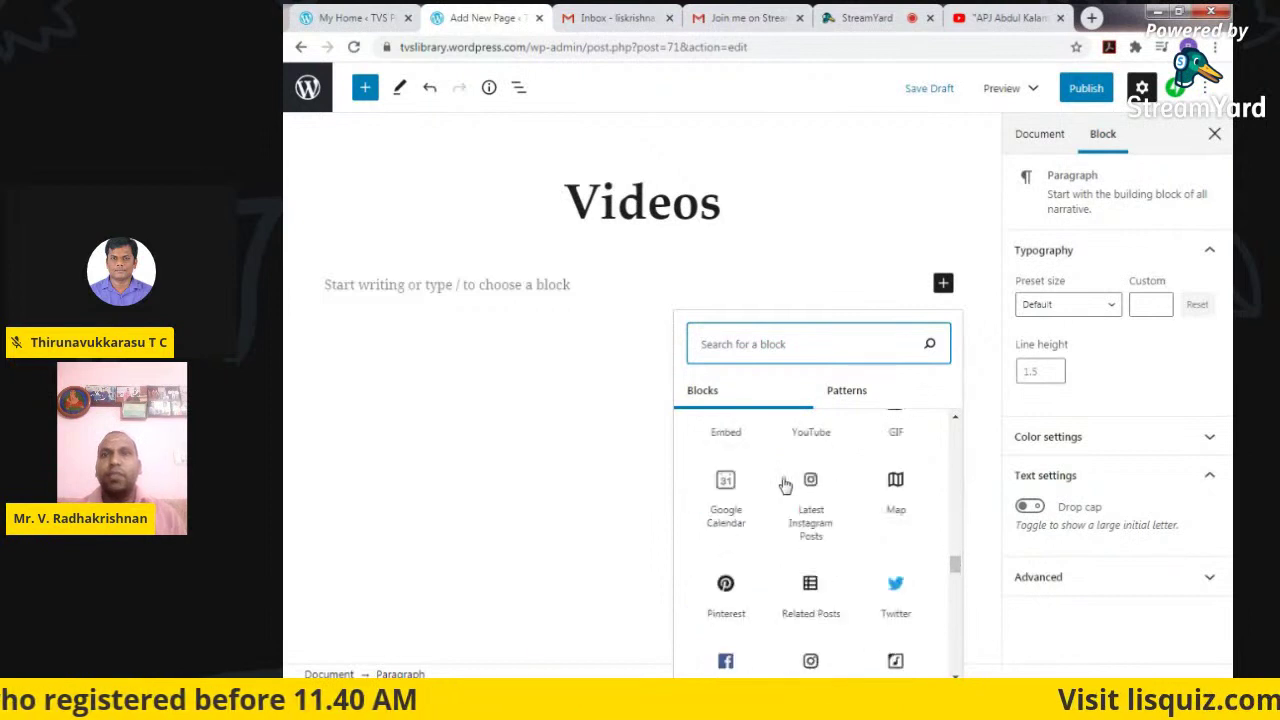
pyautogui.scroll(1, 785, 485)
pyautogui.click(820, 492)
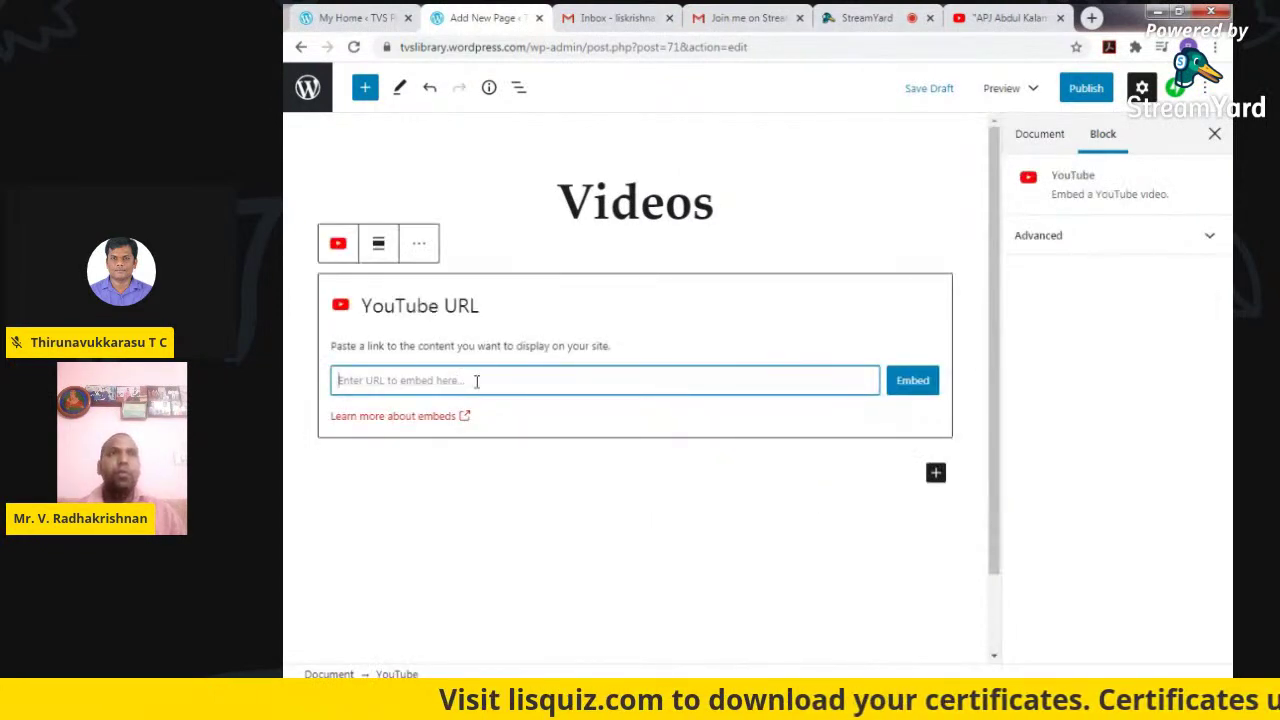
pyautogui.hotkey('ctrl', 'v')
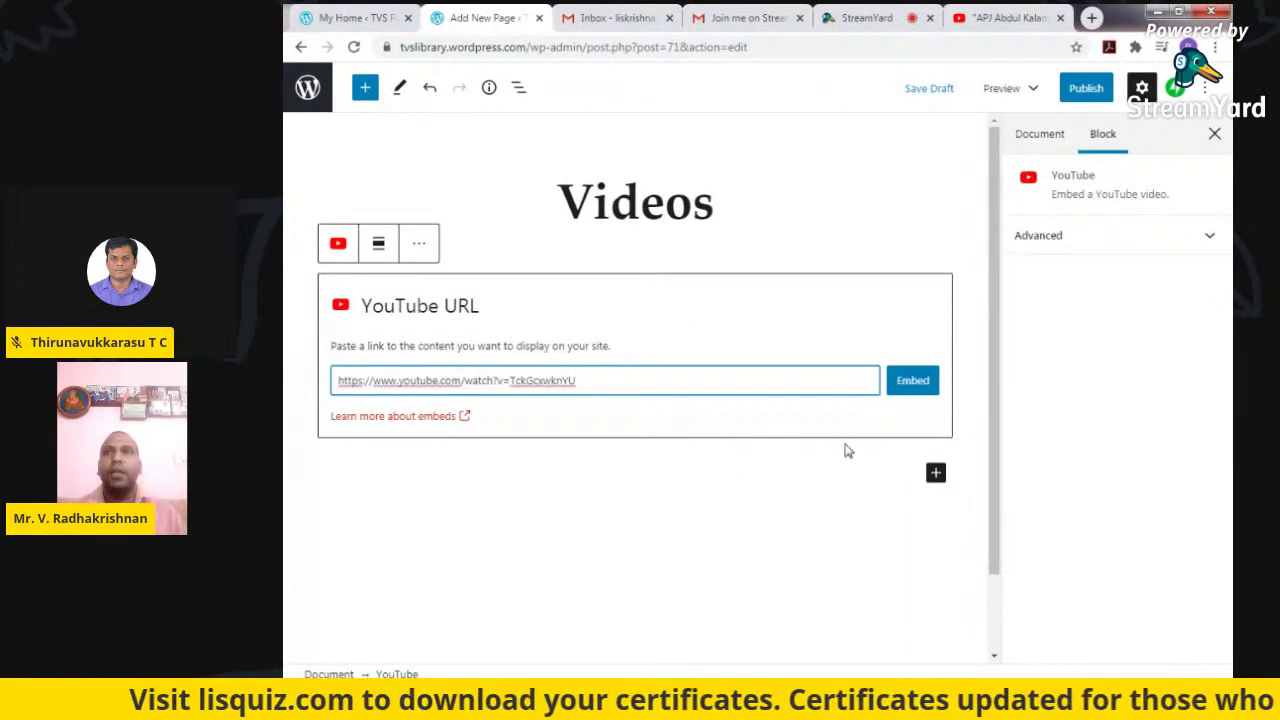
pyautogui.click(910, 390)
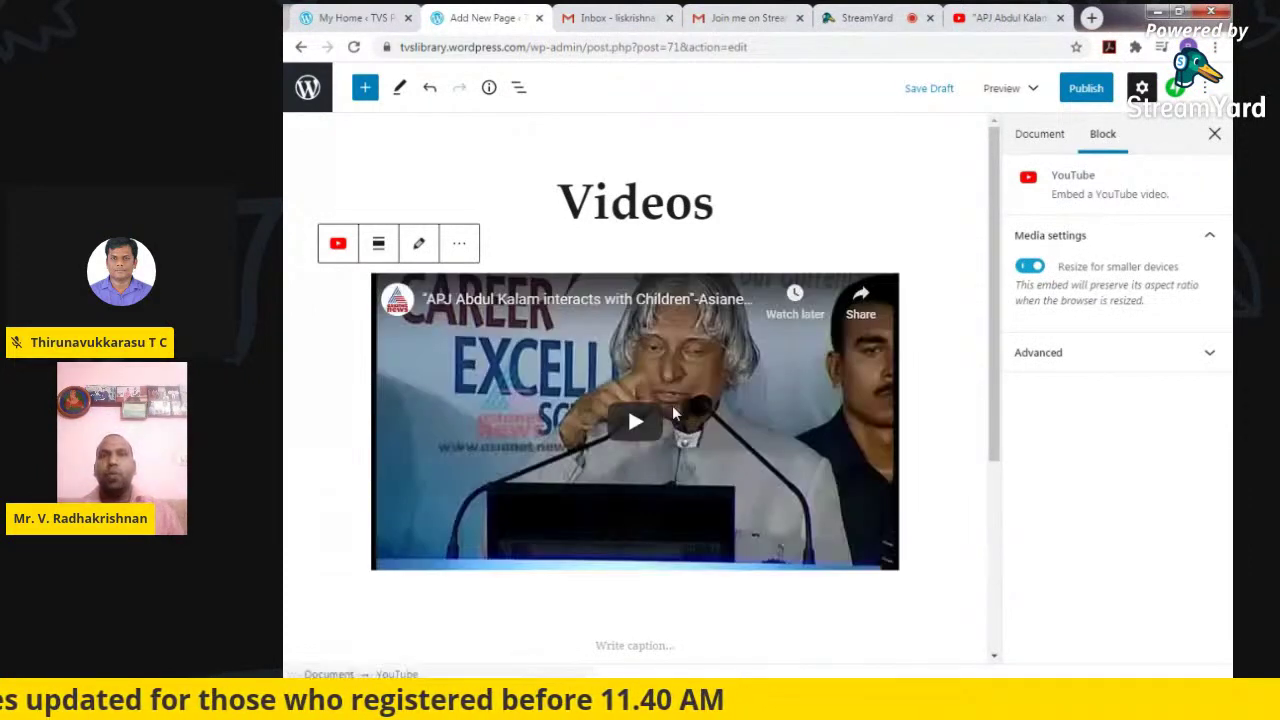
# Publish the Videos page, confirming in the pre-publish panel.
pyautogui.click(1088, 94)
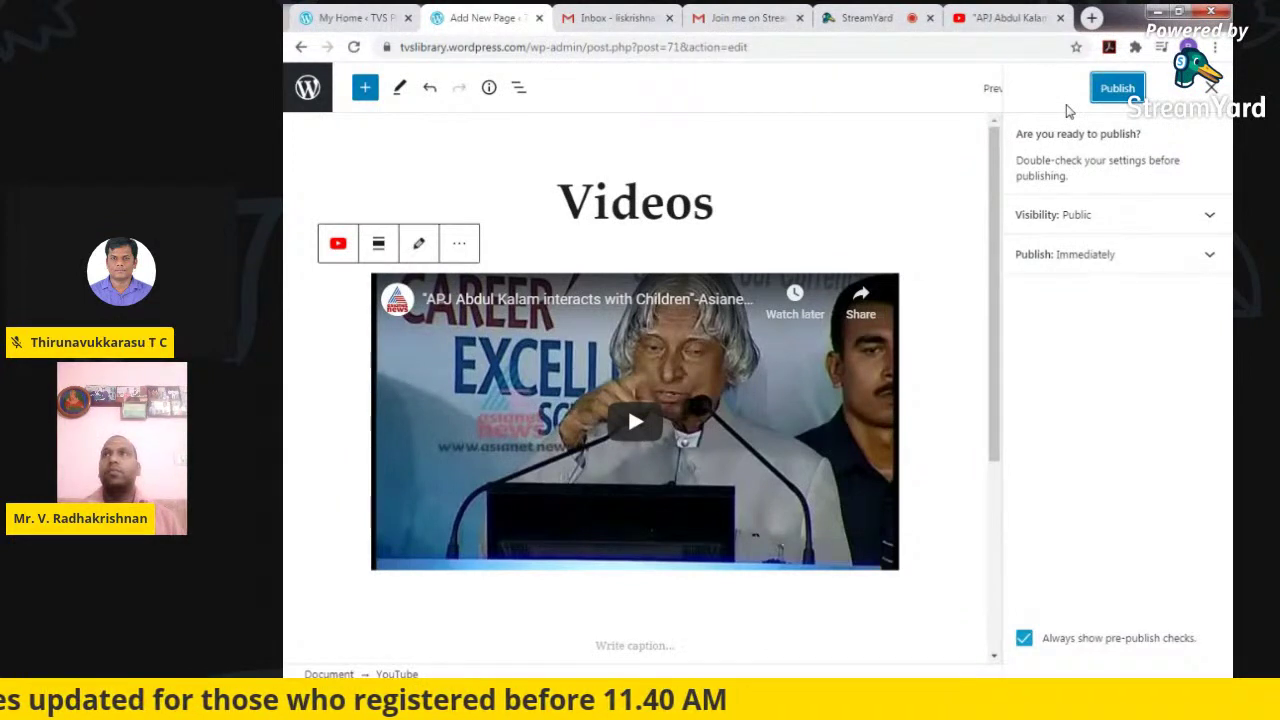
pyautogui.click(1114, 90)
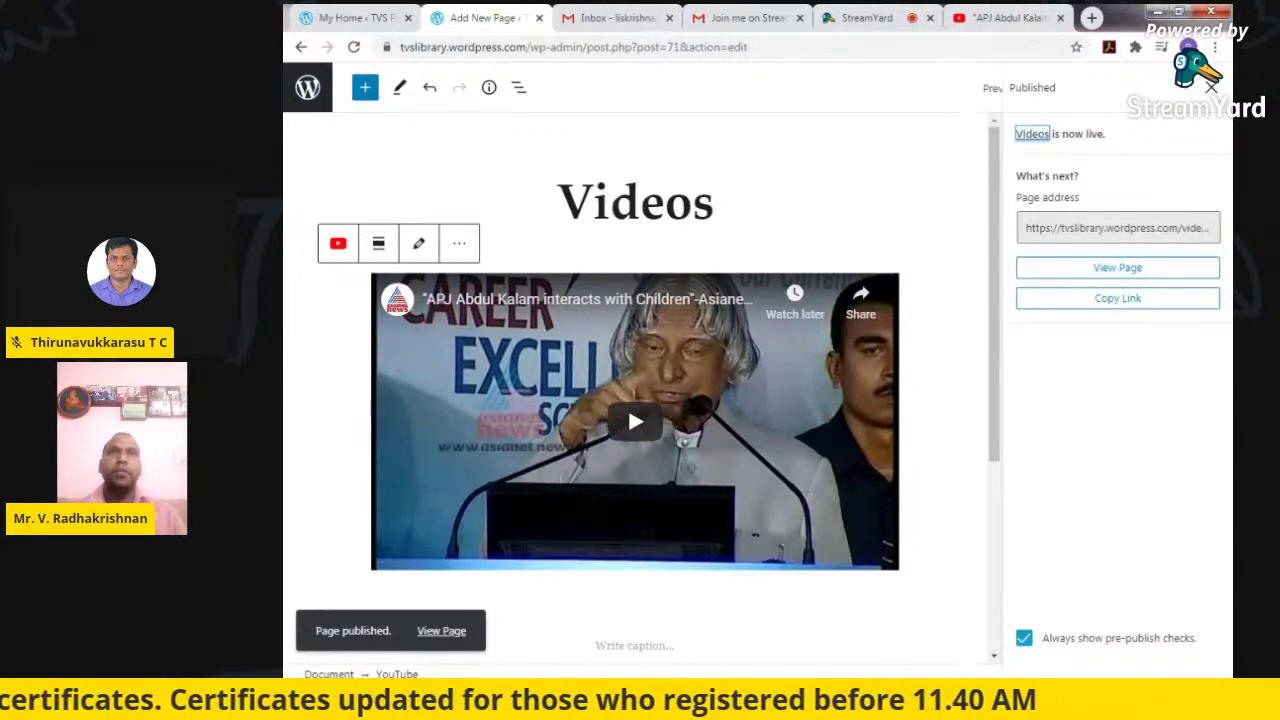
pyautogui.hotkey('alt', 'Tab')
# Trim the e-books part from the address to load the library site's home page.
pyautogui.moveTo(668, 55); pyautogui.dragTo(790, 52)
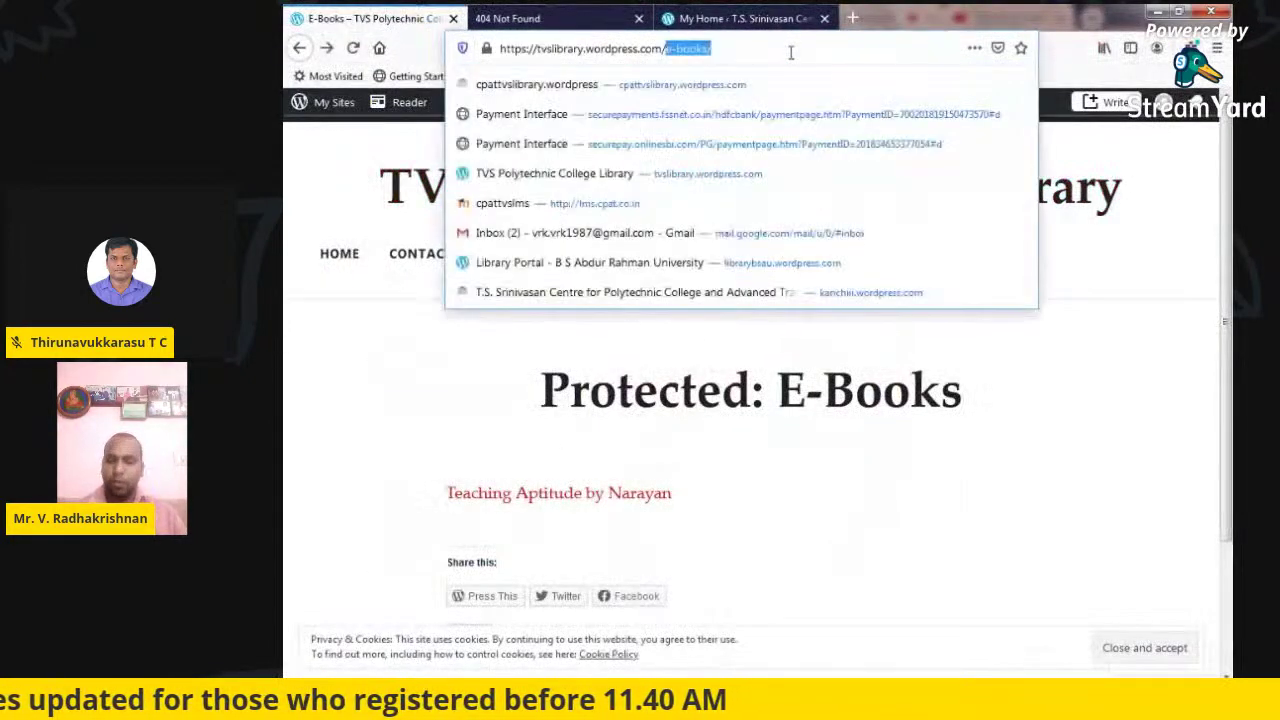
pyautogui.press('BackSpace')
pyautogui.press('Return')
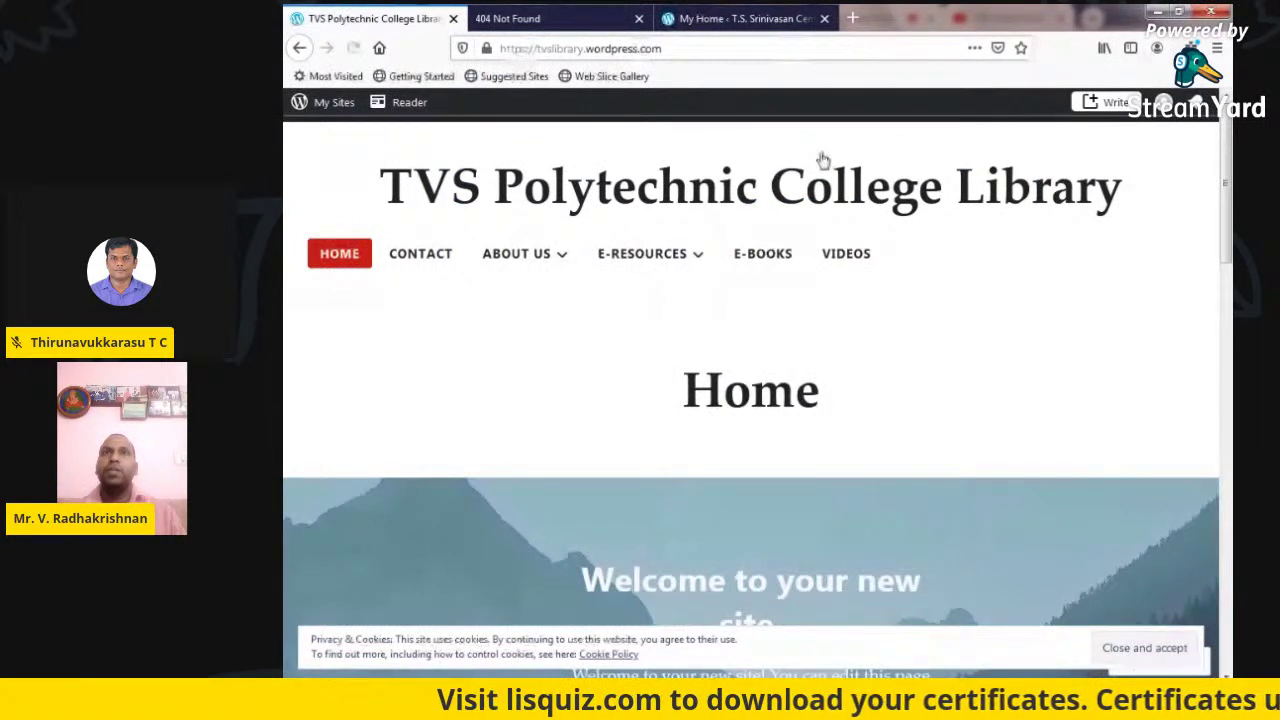
# Open the live Videos page and play the embedded video full screen, then exit full screen.
pyautogui.click(856, 253)
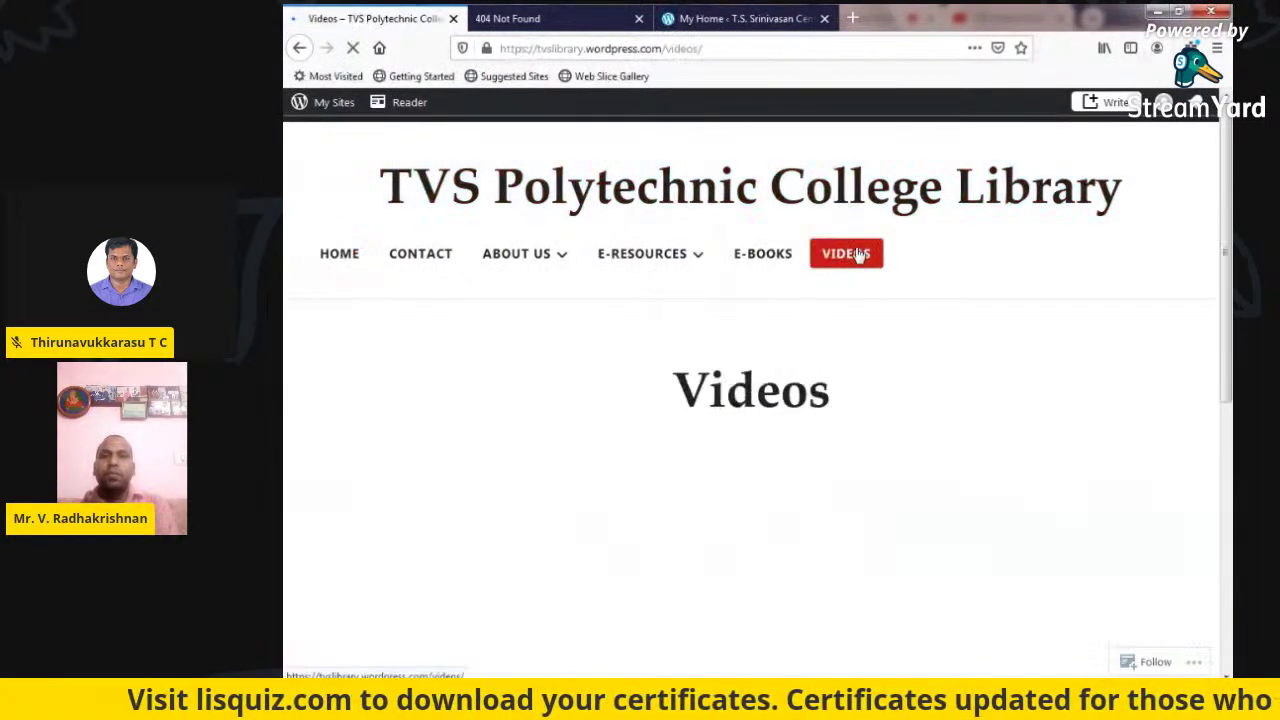
pyautogui.scroll(-3, 805, 266)
pyautogui.scroll(-3, 805, 266)
pyautogui.scroll(3, 805, 266)
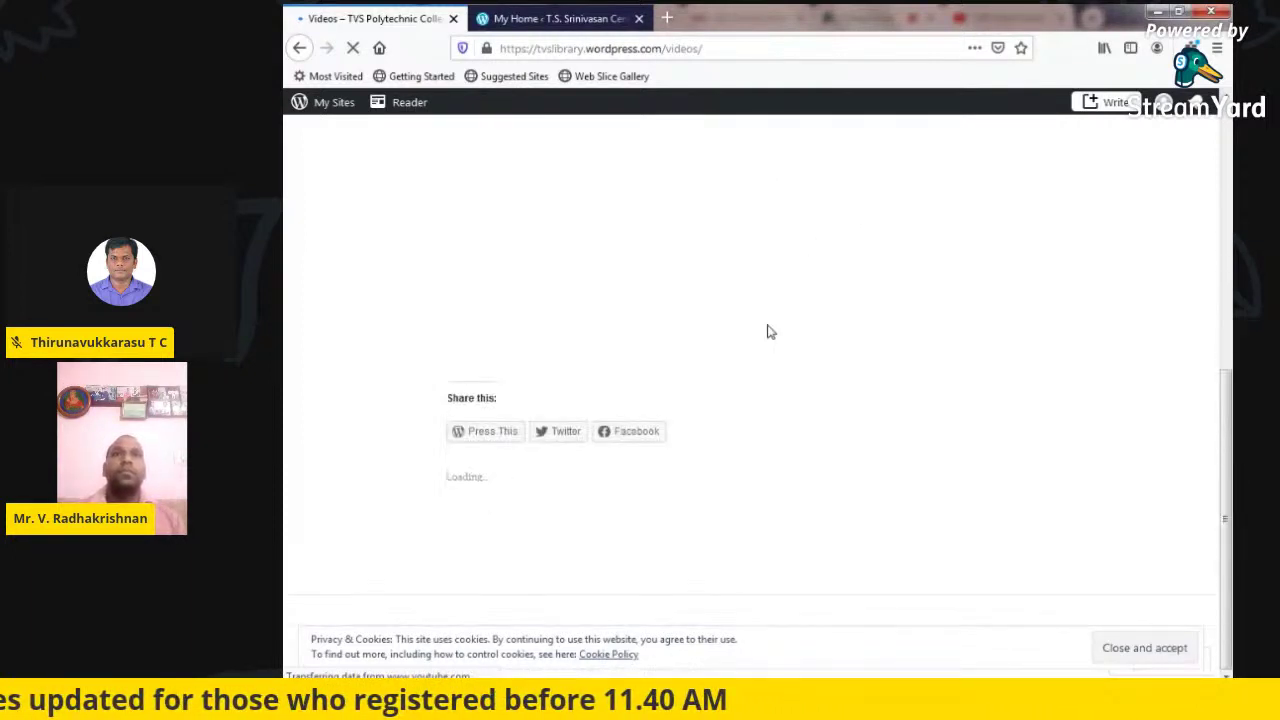
pyautogui.scroll(-3, 777, 328)
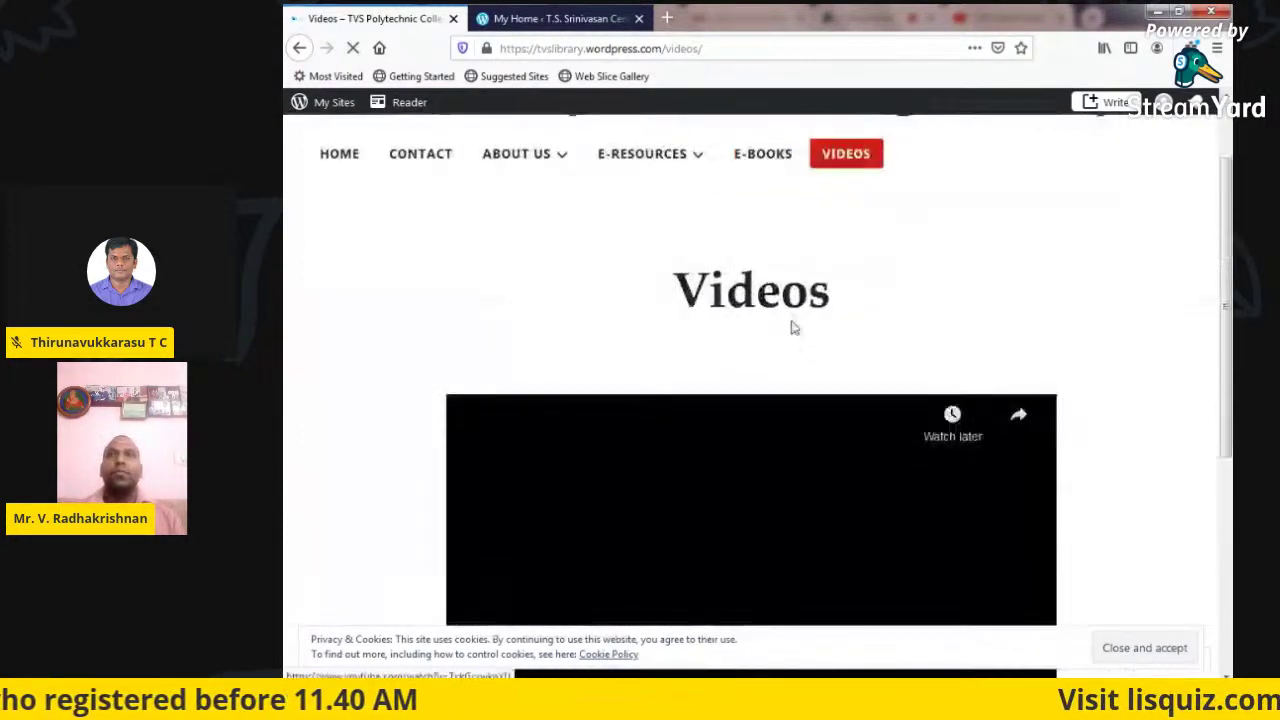
pyautogui.scroll(-1, 820, 330)
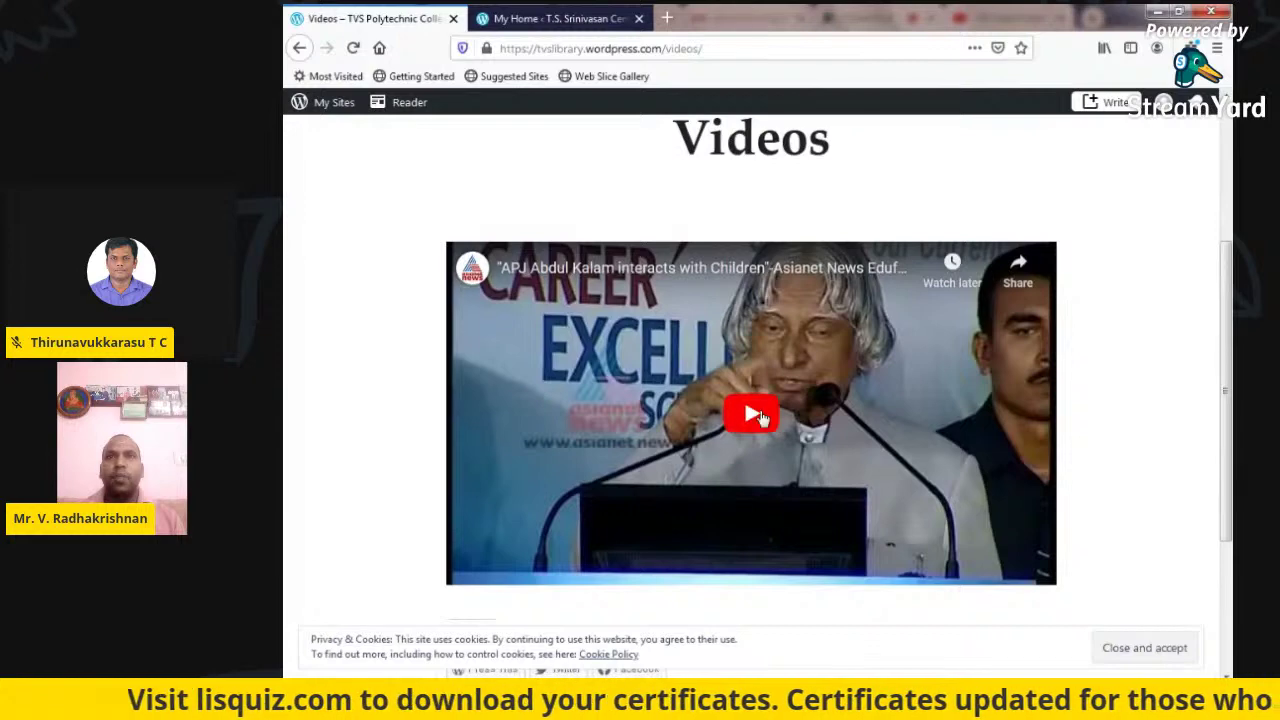
pyautogui.click(757, 415)
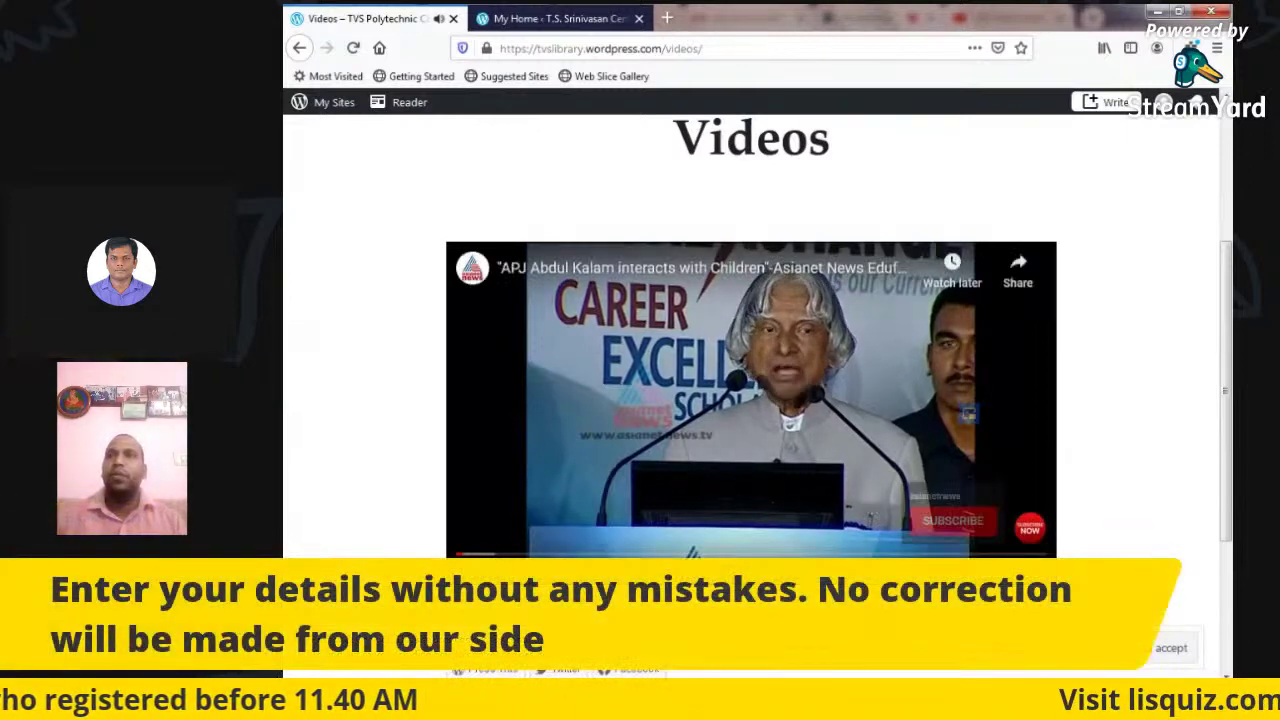
pyautogui.click(1034, 545)
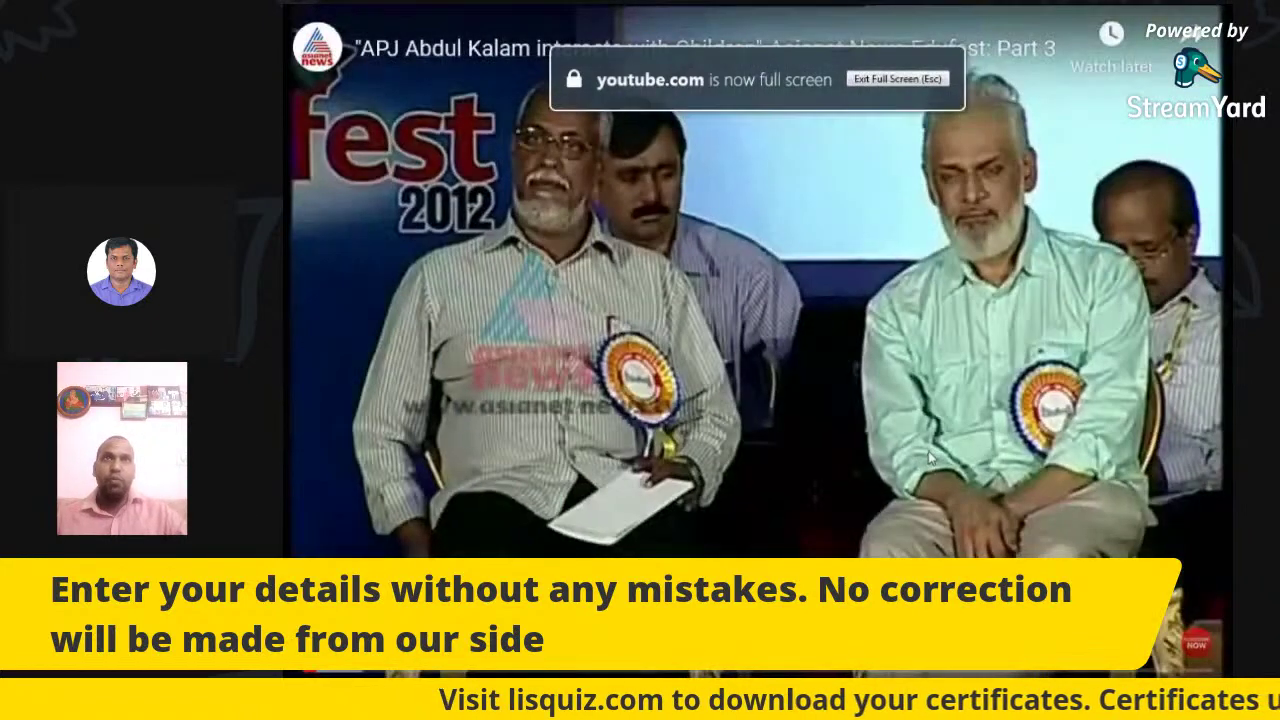
pyautogui.press('Escape')
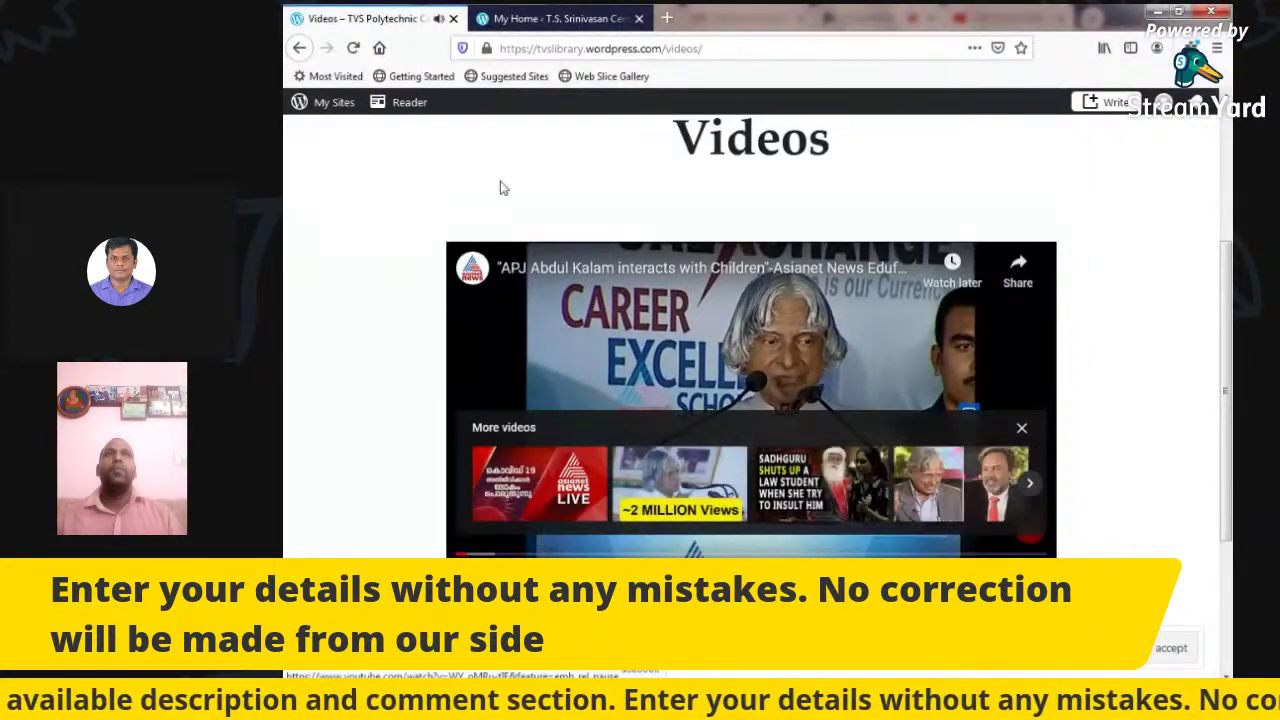
# Return to the live site's Home page.
pyautogui.scroll(3, 686, 283)
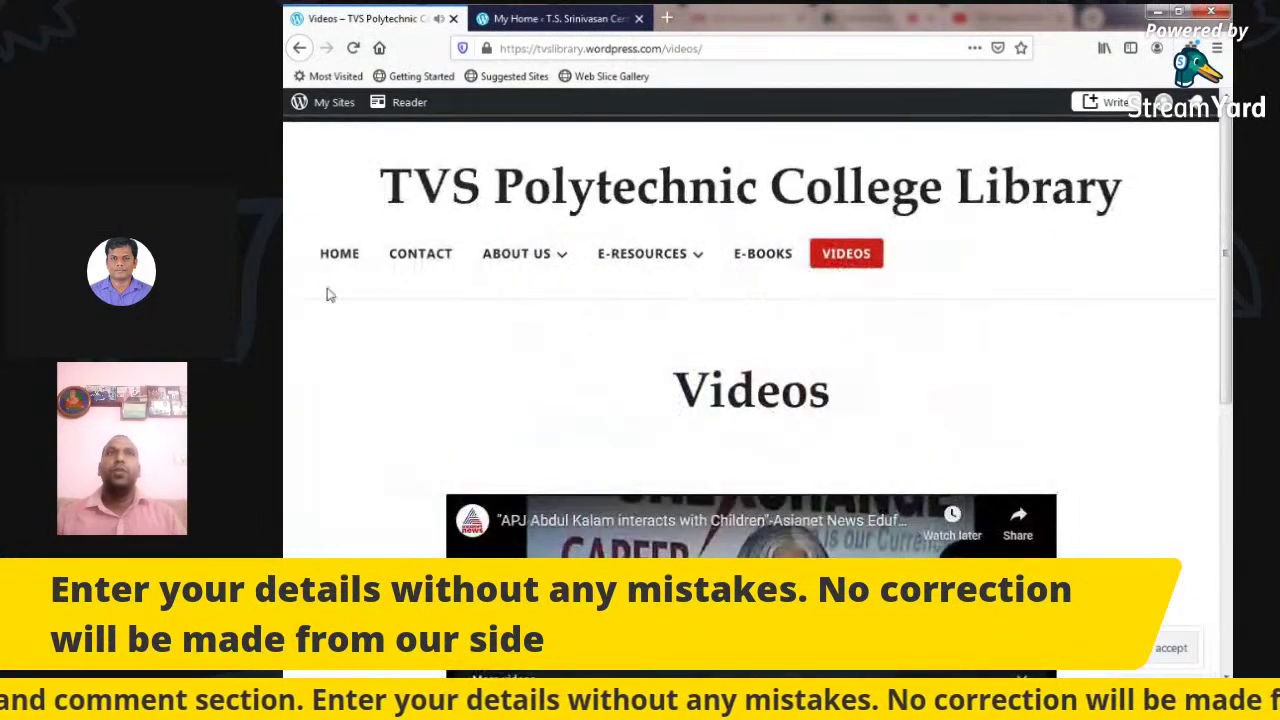
pyautogui.click(340, 256)
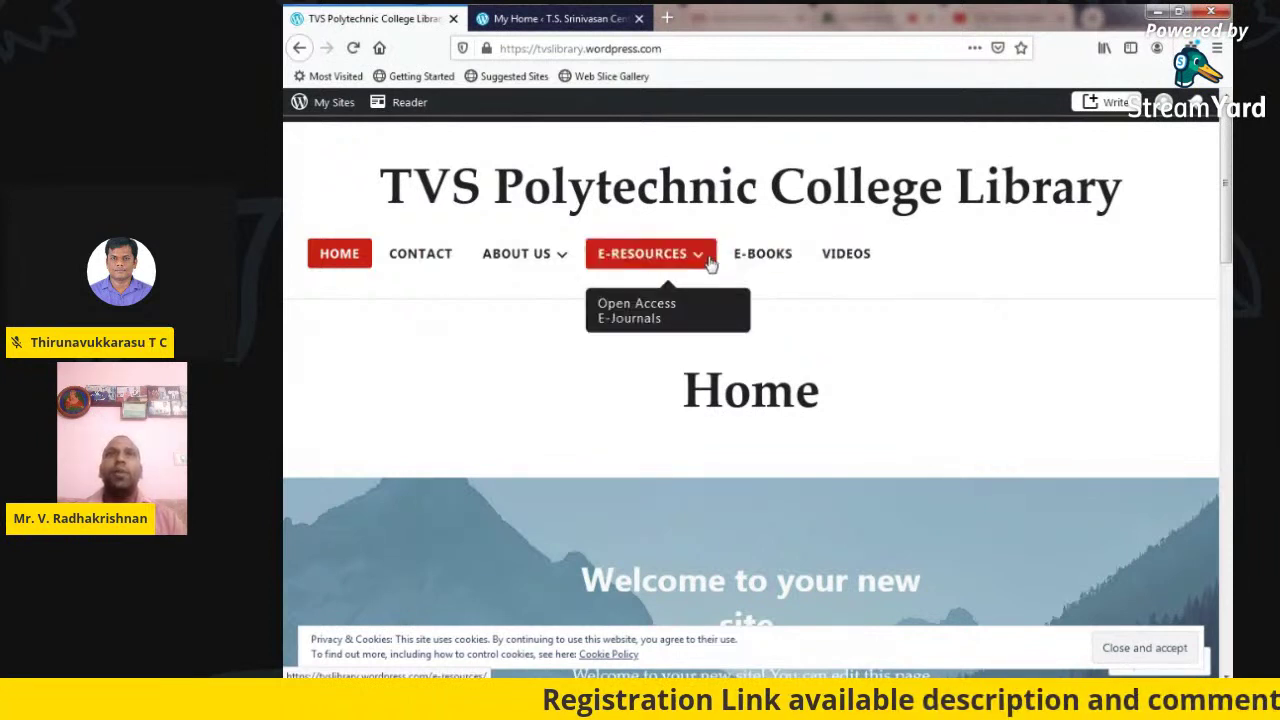
pyautogui.click(510, 690)
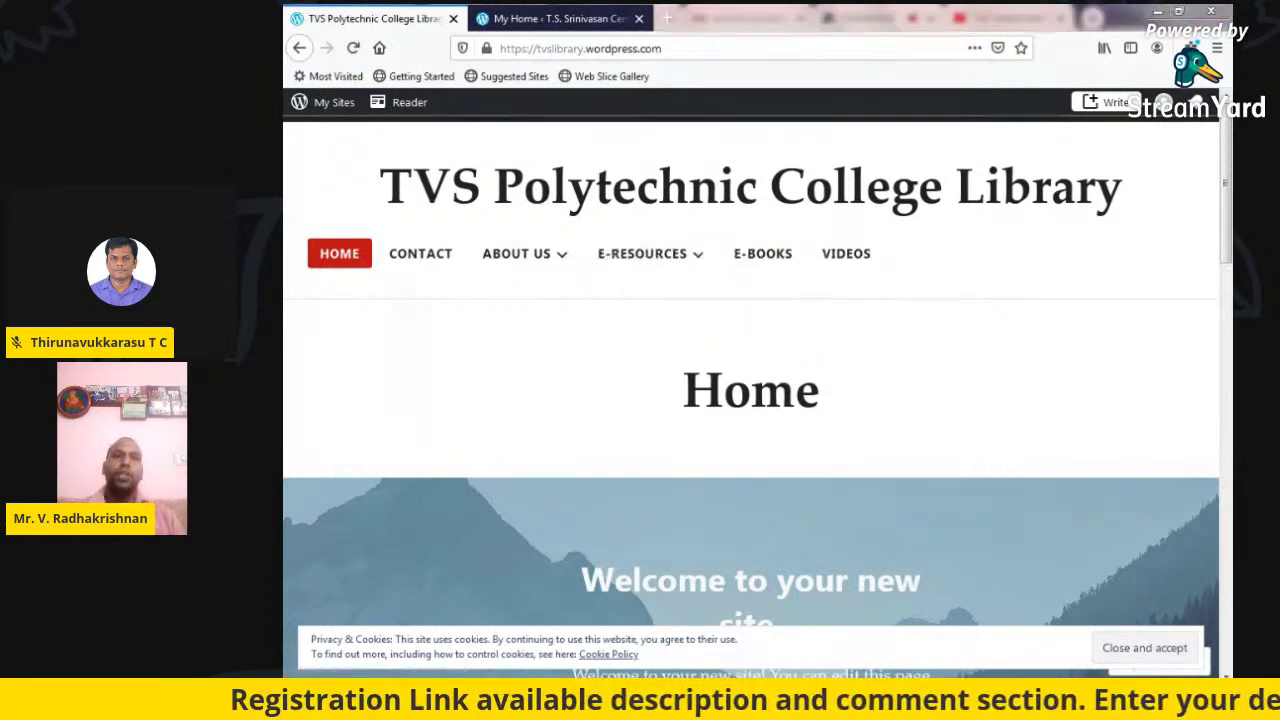
# Go from the Chrome page editor back to the All Pages list with Videos published.
pyautogui.click(482, 620)
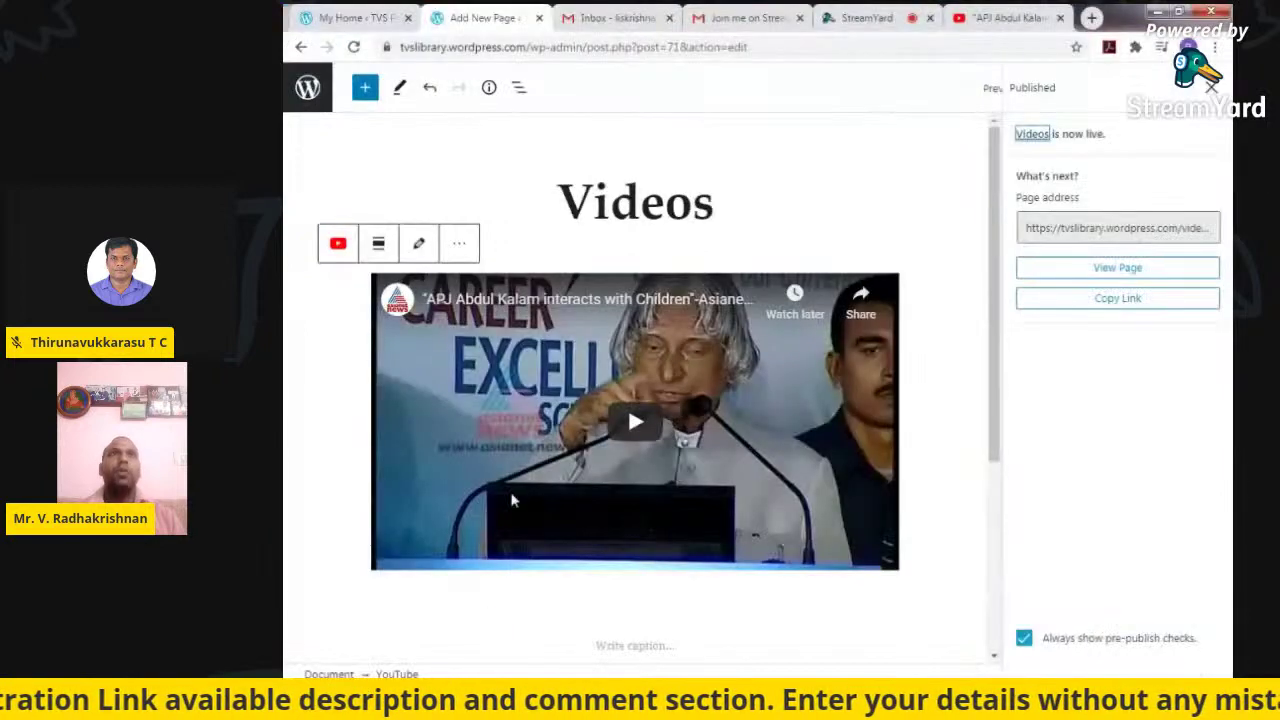
pyautogui.click(308, 89)
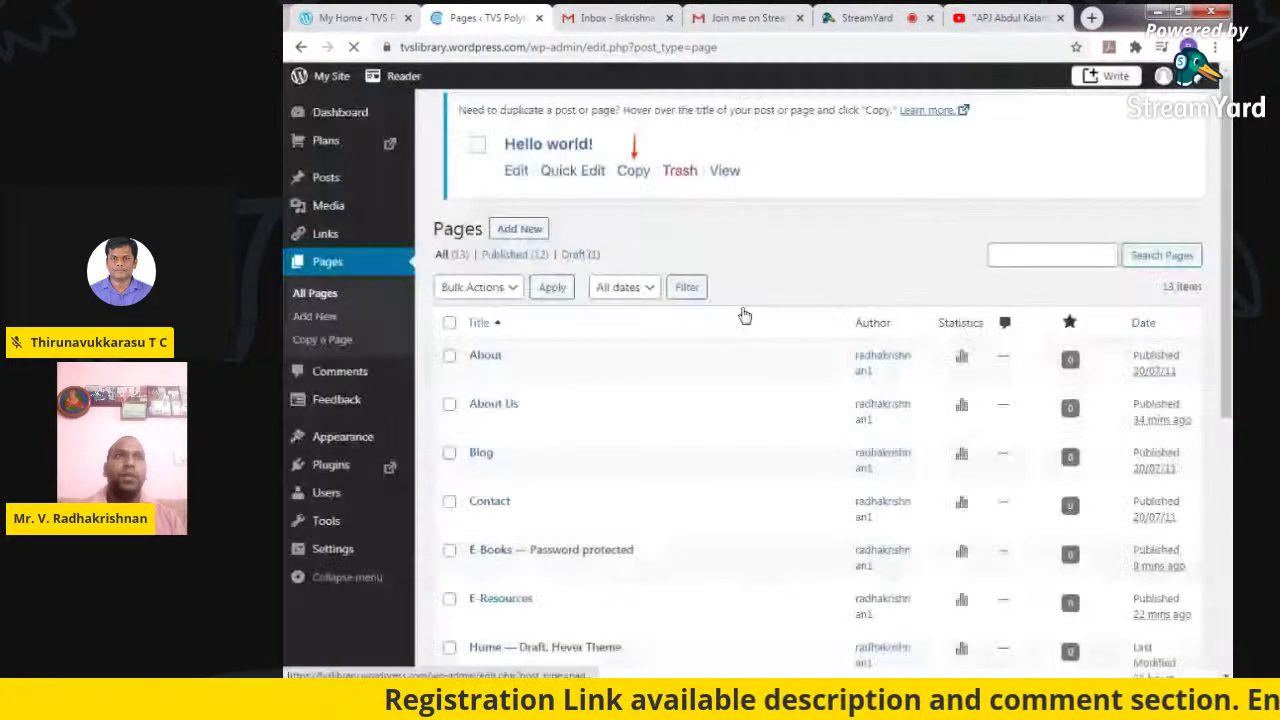
pyautogui.scroll(-3, 745, 316)
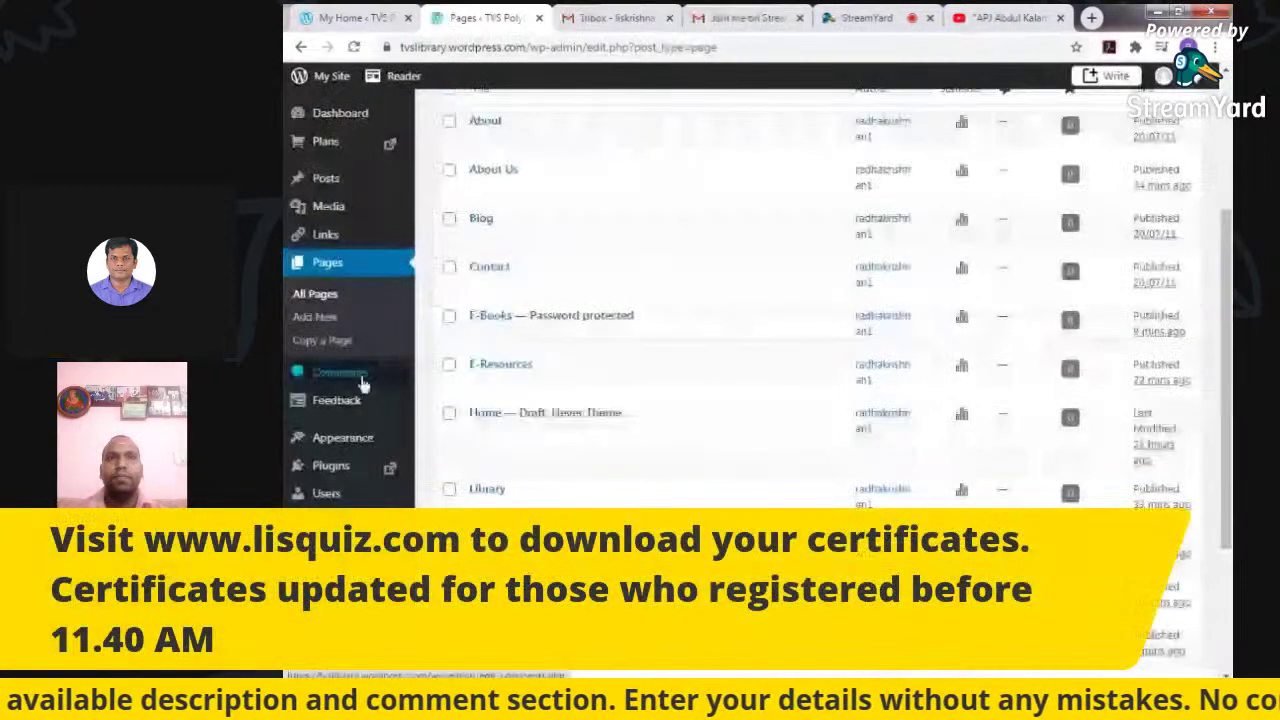
pyautogui.moveTo(343, 437)
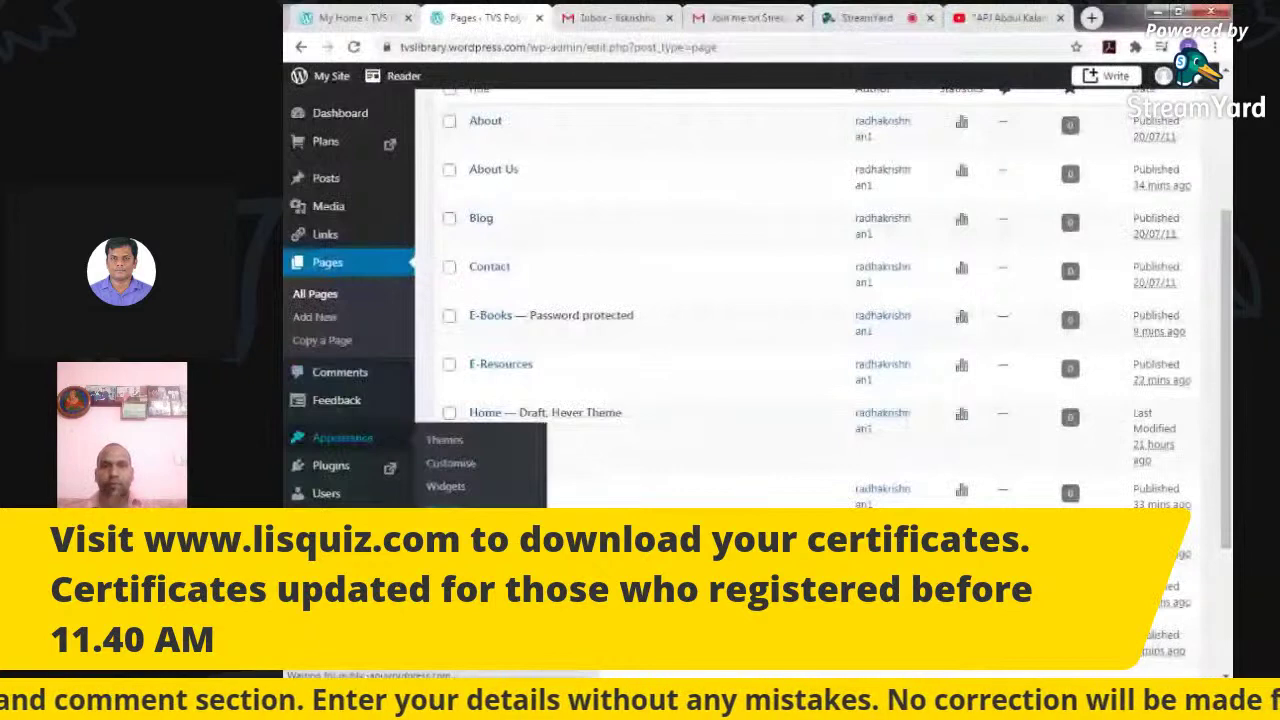
# Nest E-Books and Videos under E-Resources in the Primary menu and save it.
pyautogui.click(445, 510)
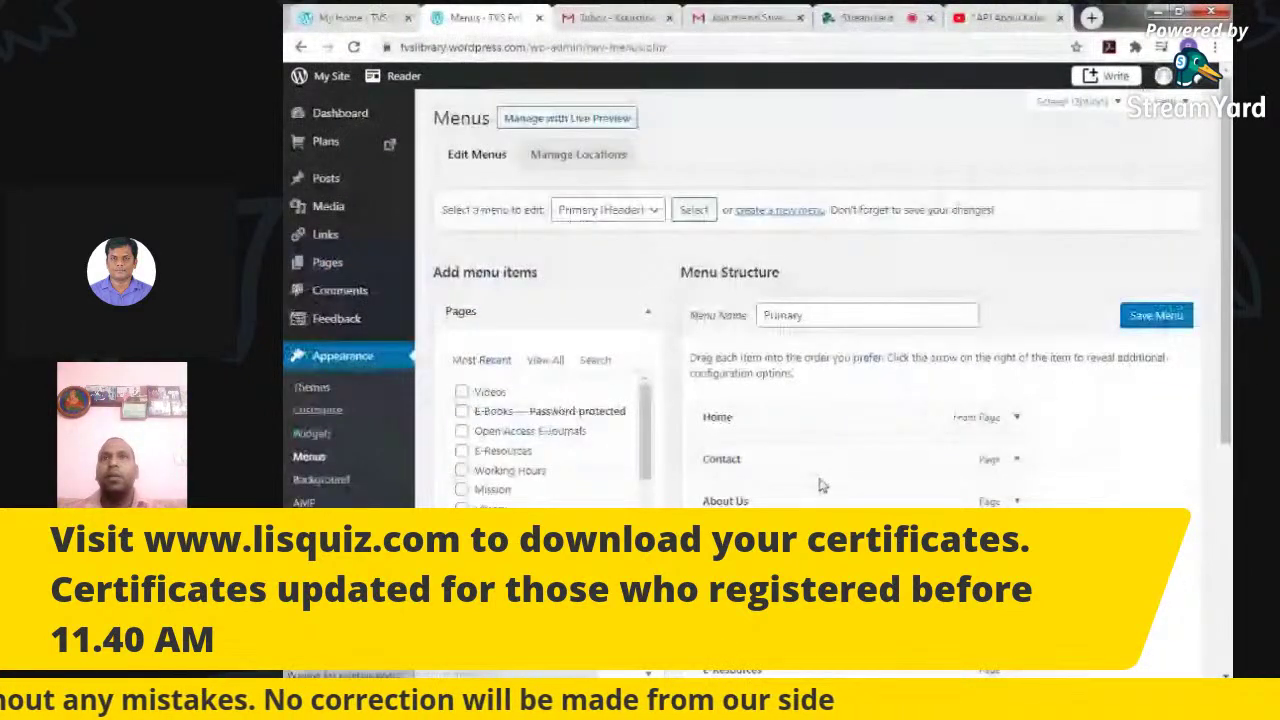
pyautogui.scroll(-3, 820, 485)
pyautogui.scroll(-1, 890, 449)
pyautogui.scroll(1, 803, 194)
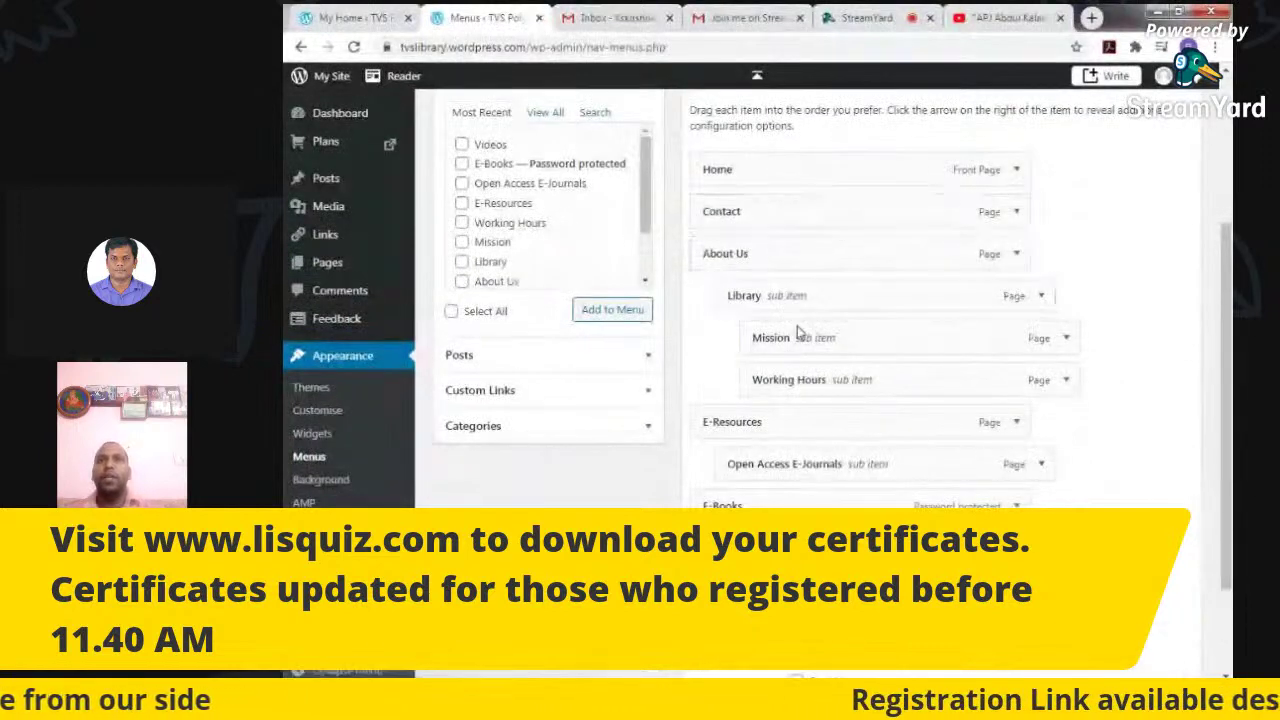
pyautogui.scroll(-1, 866, 403)
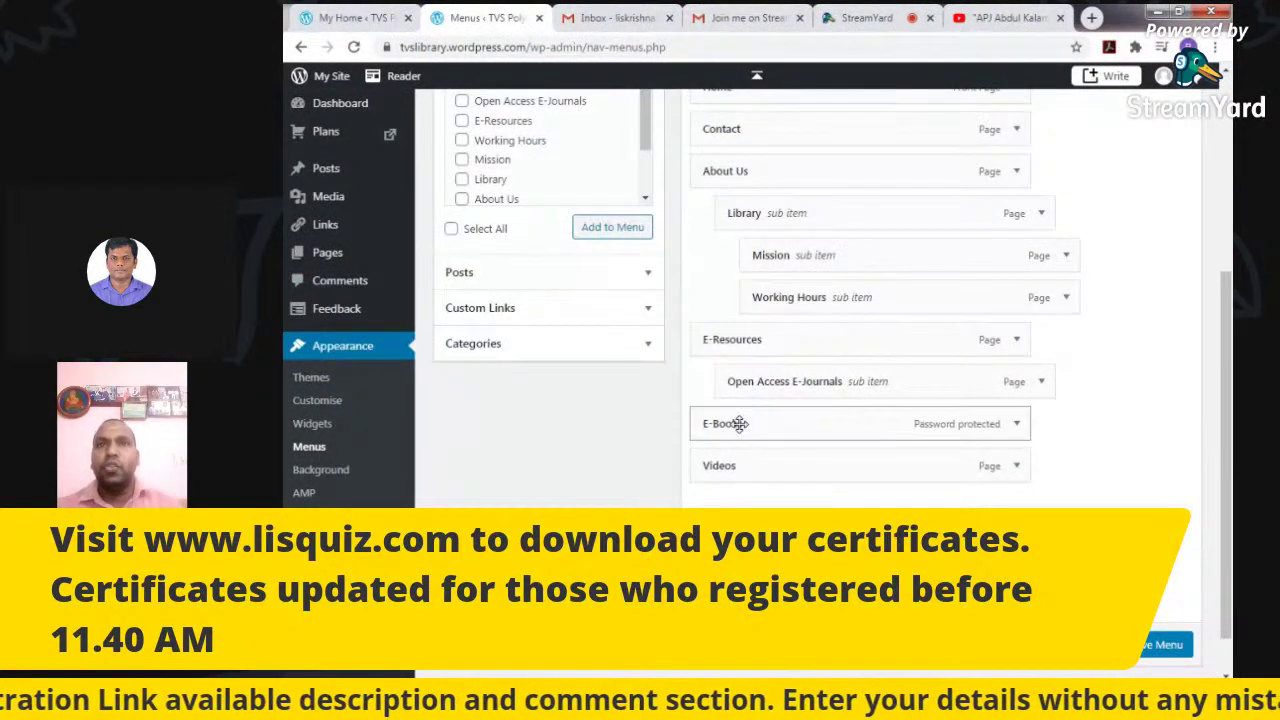
pyautogui.moveTo(729, 423); pyautogui.dragTo(765, 426)
pyautogui.moveTo(745, 470); pyautogui.dragTo(768, 467)
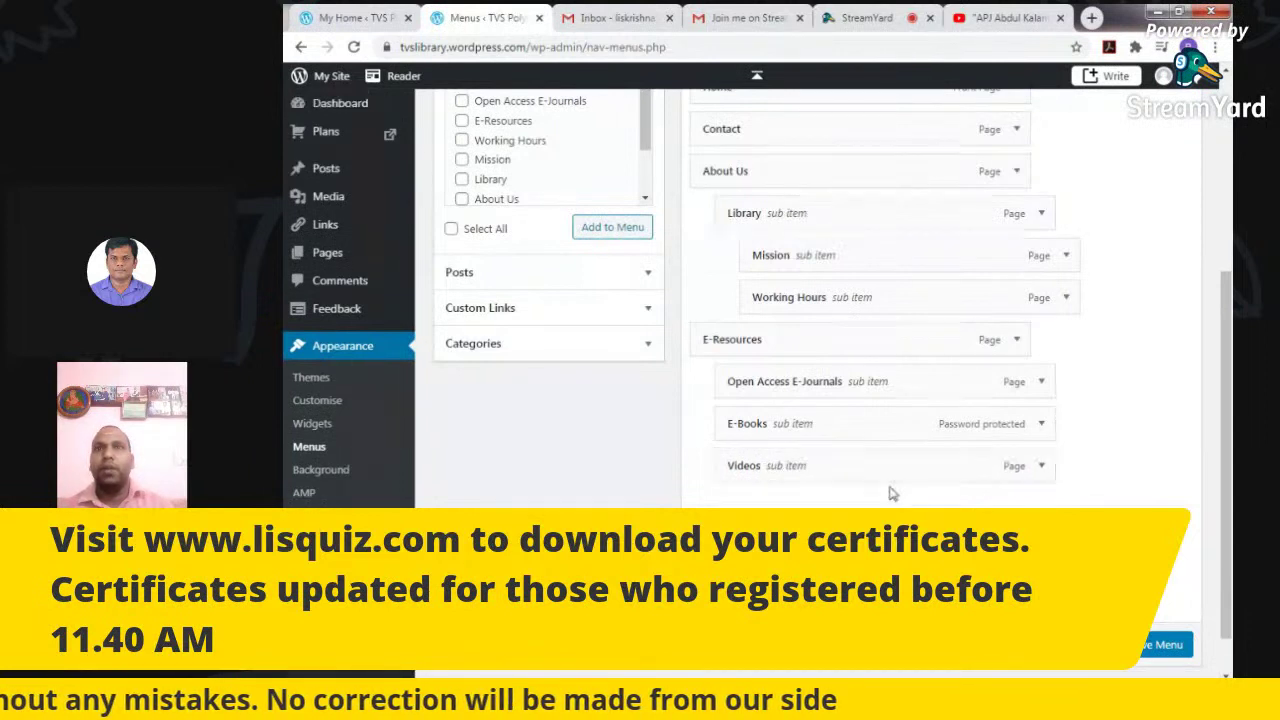
pyautogui.click(1160, 645)
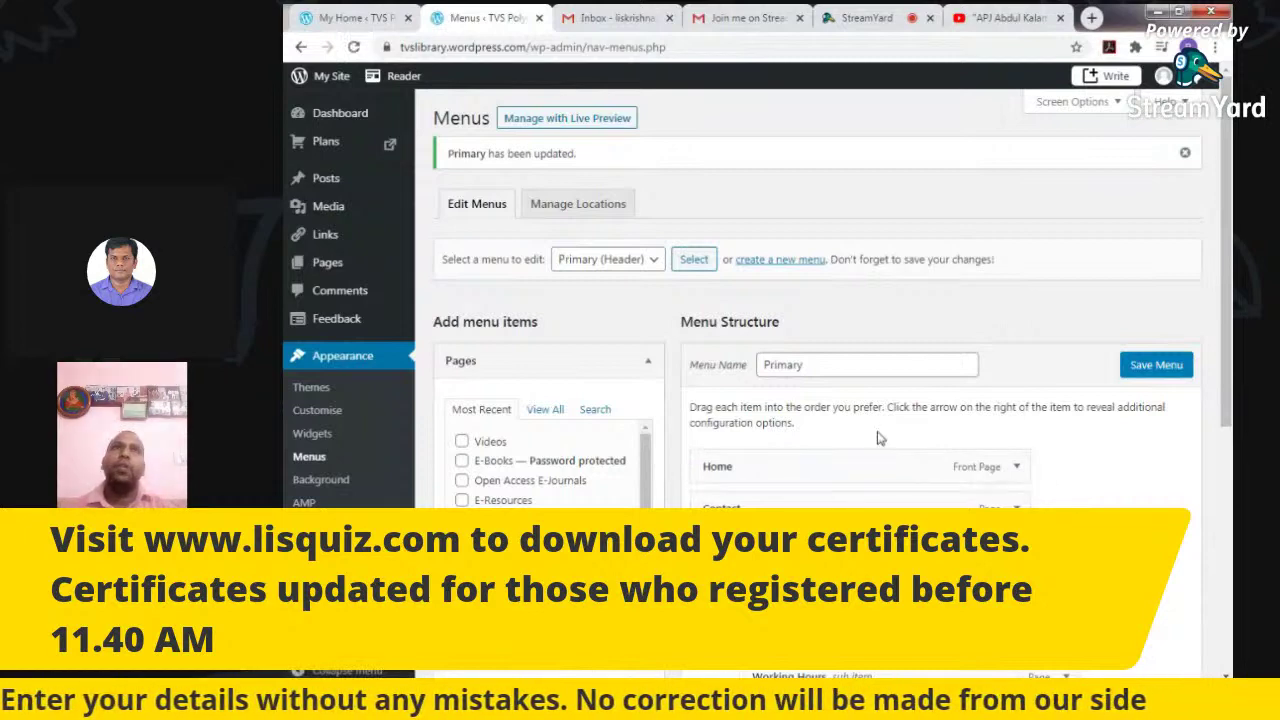
# Visit the home dashboard, then return to the Menus screen to review the saved menu.
pyautogui.click(410, 112)
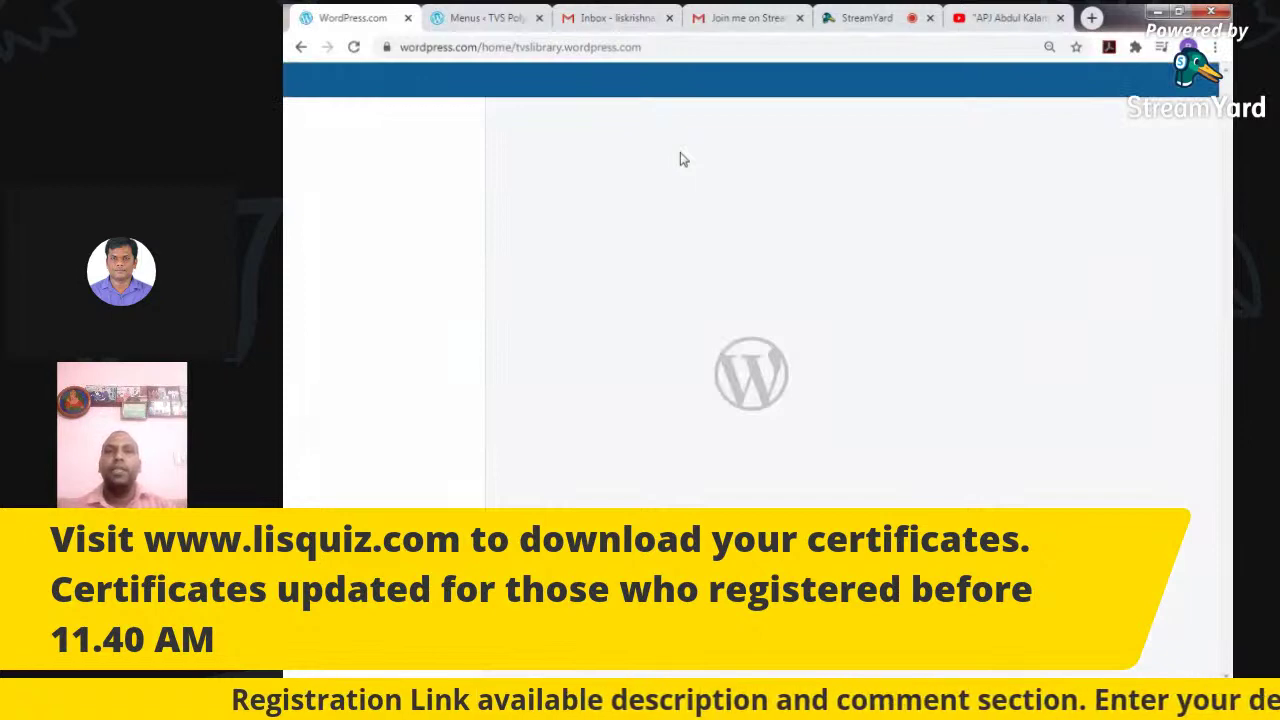
pyautogui.click(496, 20)
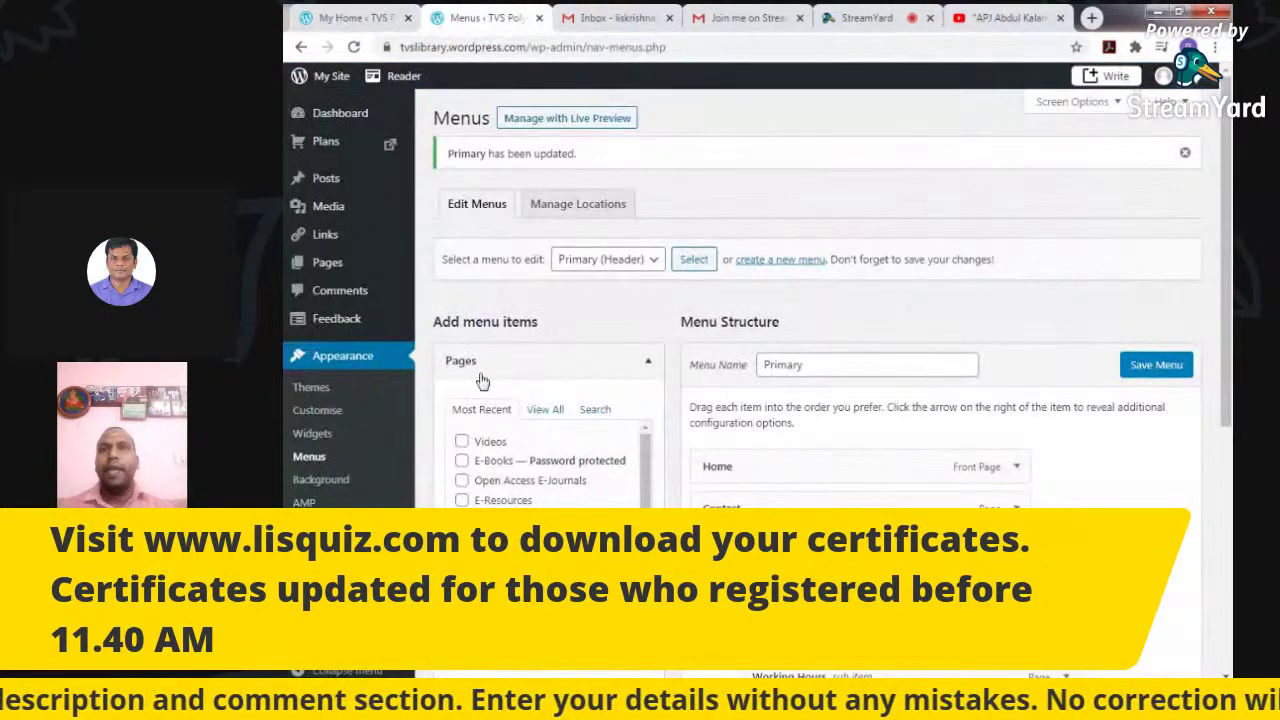
pyautogui.scroll(-2, 548, 455)
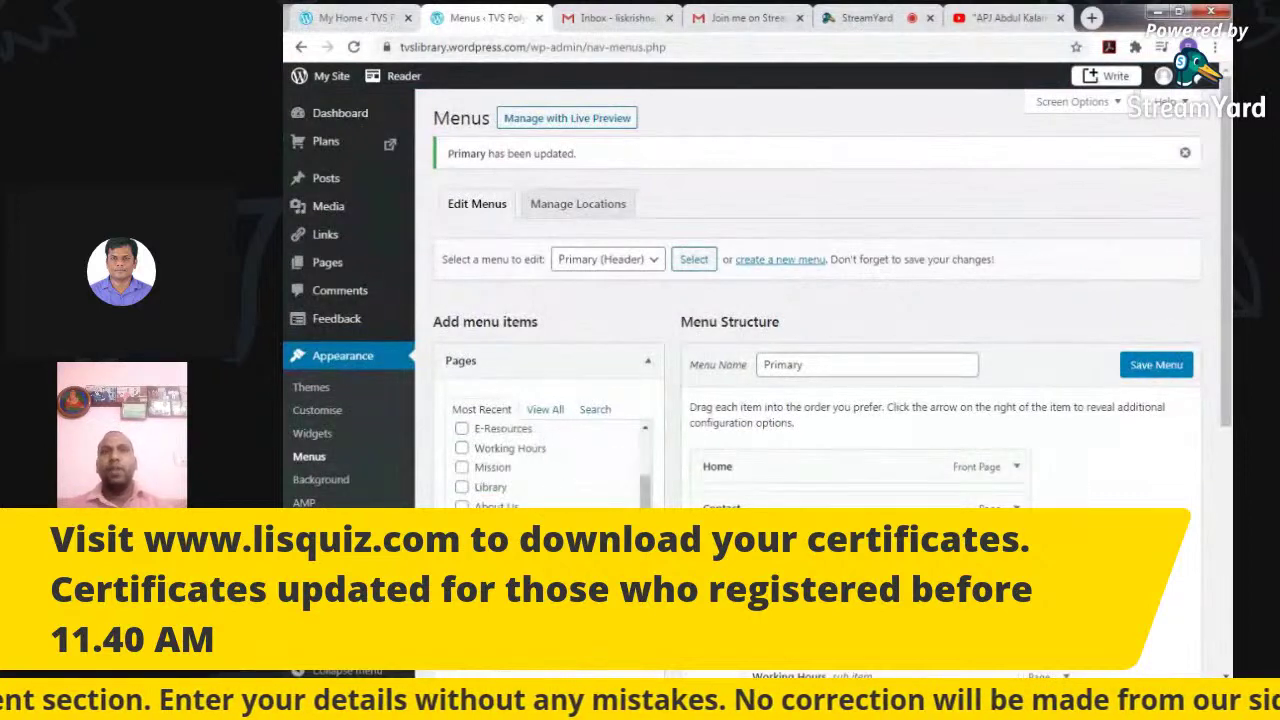
pyautogui.scroll(2, 550, 465)
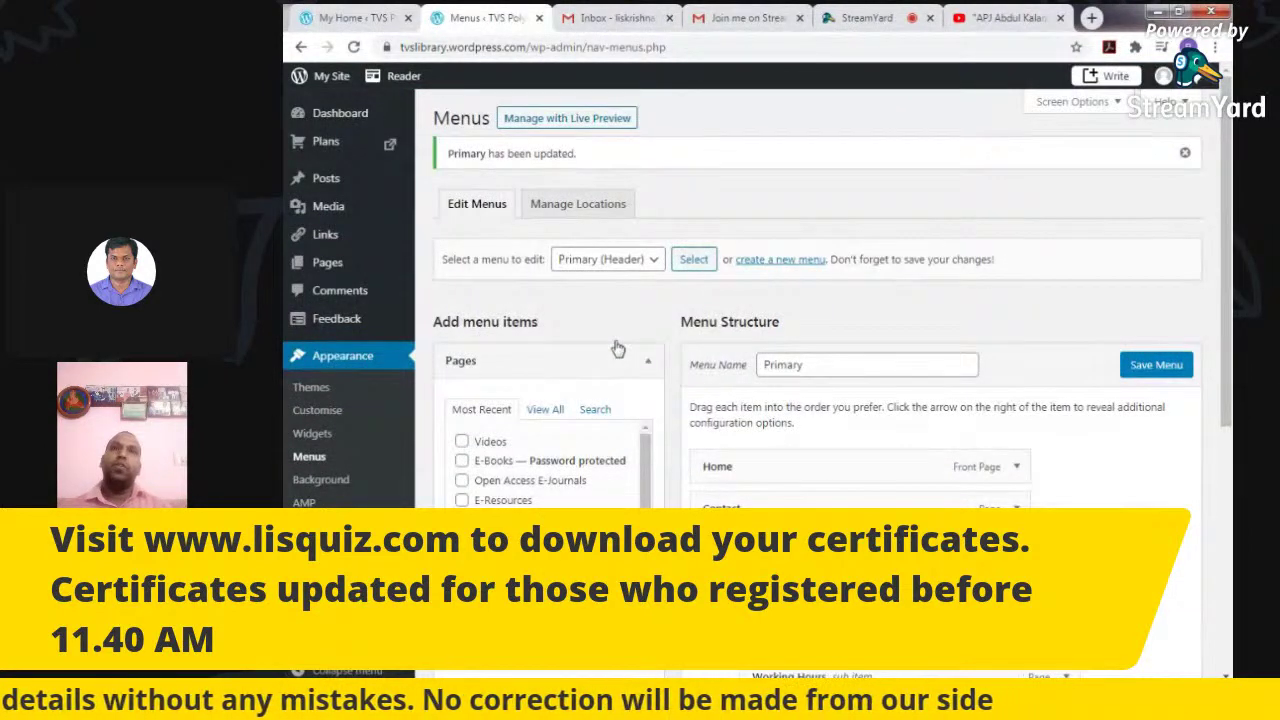
pyautogui.scroll(-1, 613, 342)
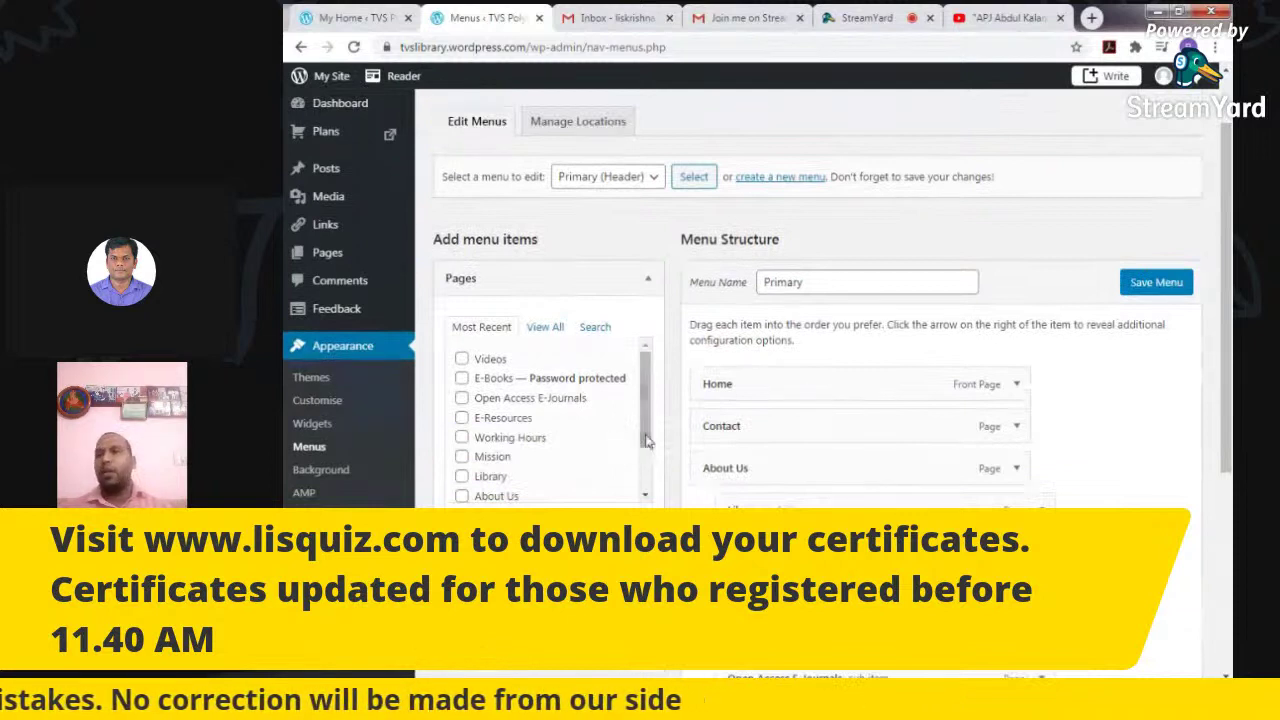
pyautogui.moveTo(645, 440); pyautogui.dragTo(340, 315)
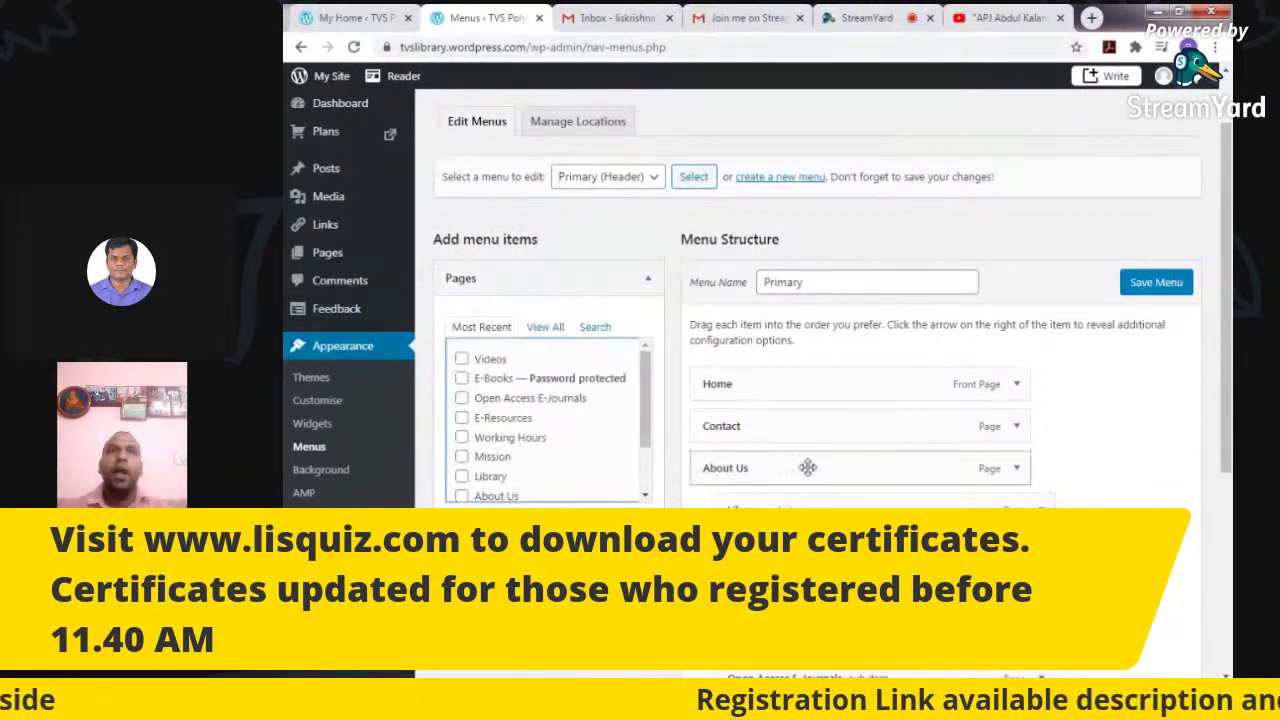
pyautogui.moveTo(336, 258)
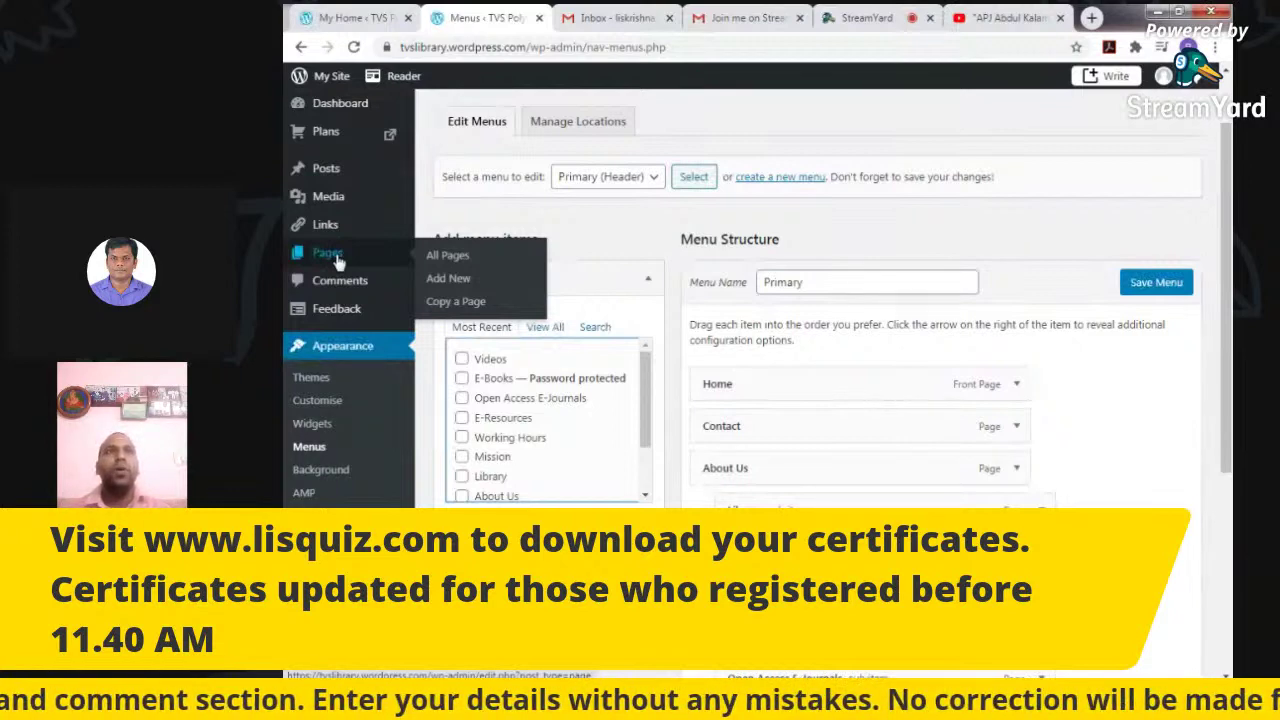
# Find the Contact page in the All Pages list and open it in the editor.
pyautogui.click(440, 258)
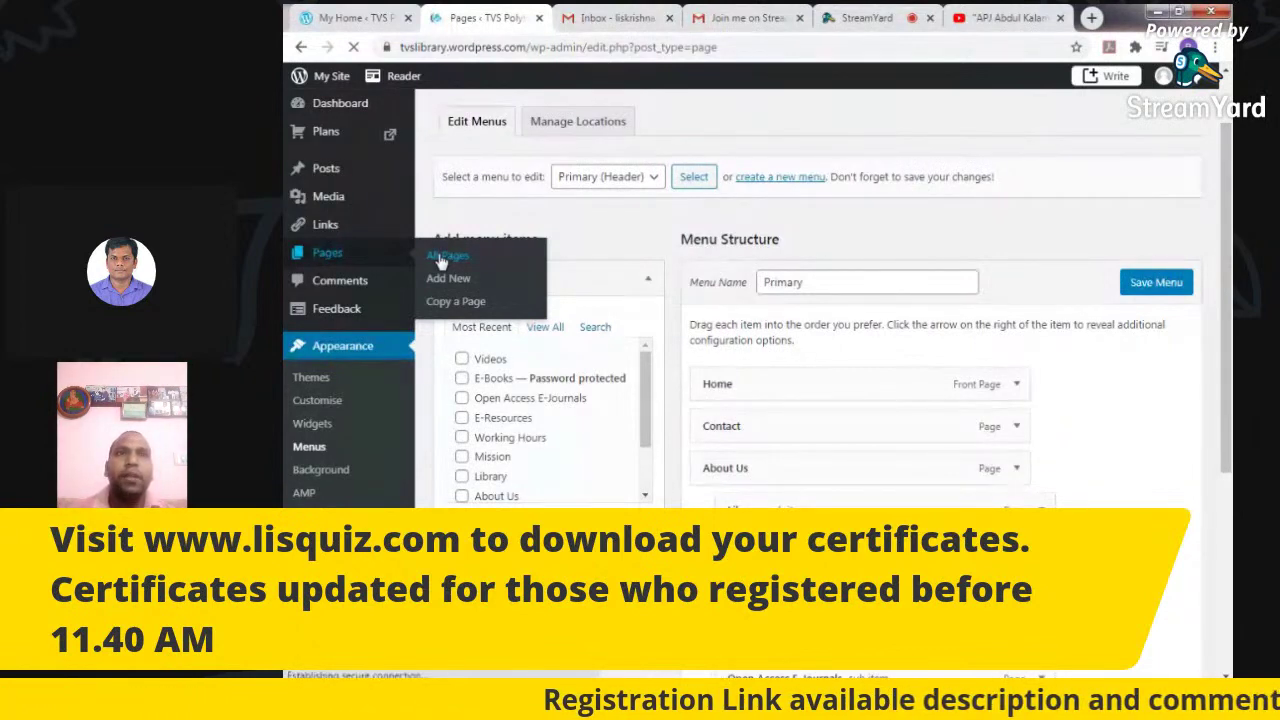
pyautogui.scroll(-1, 490, 420)
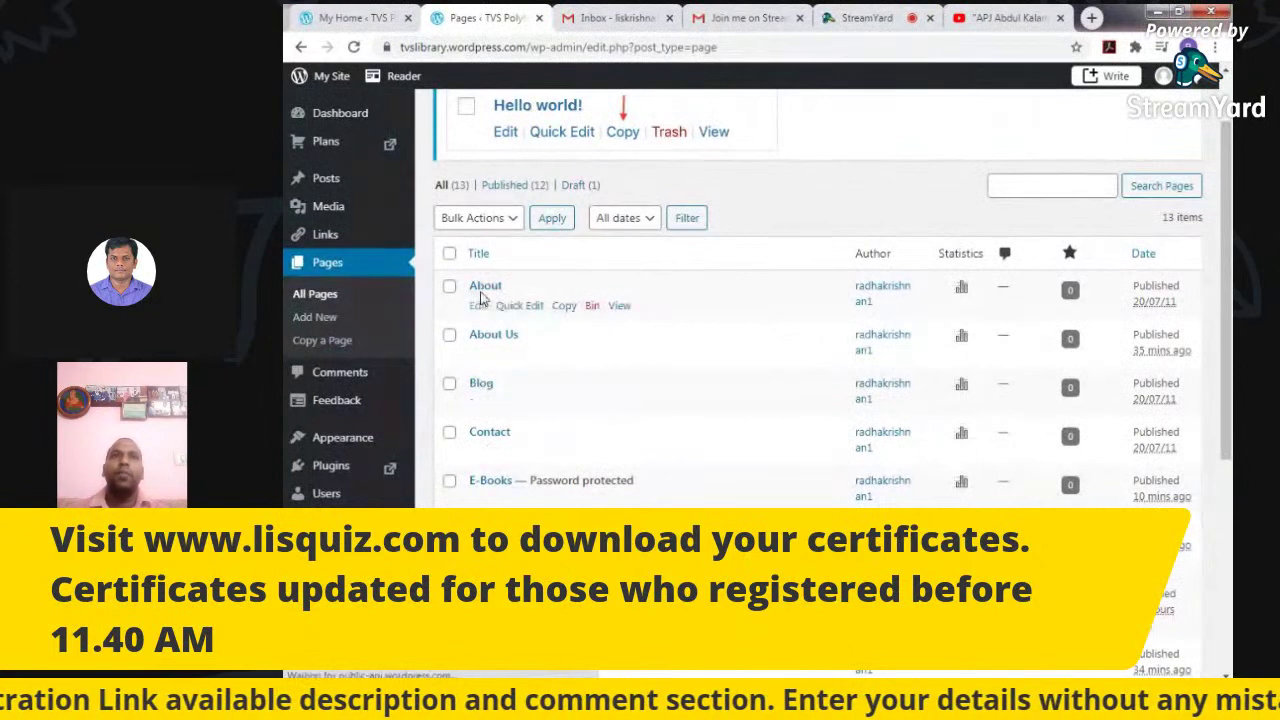
pyautogui.scroll(-1, 528, 436)
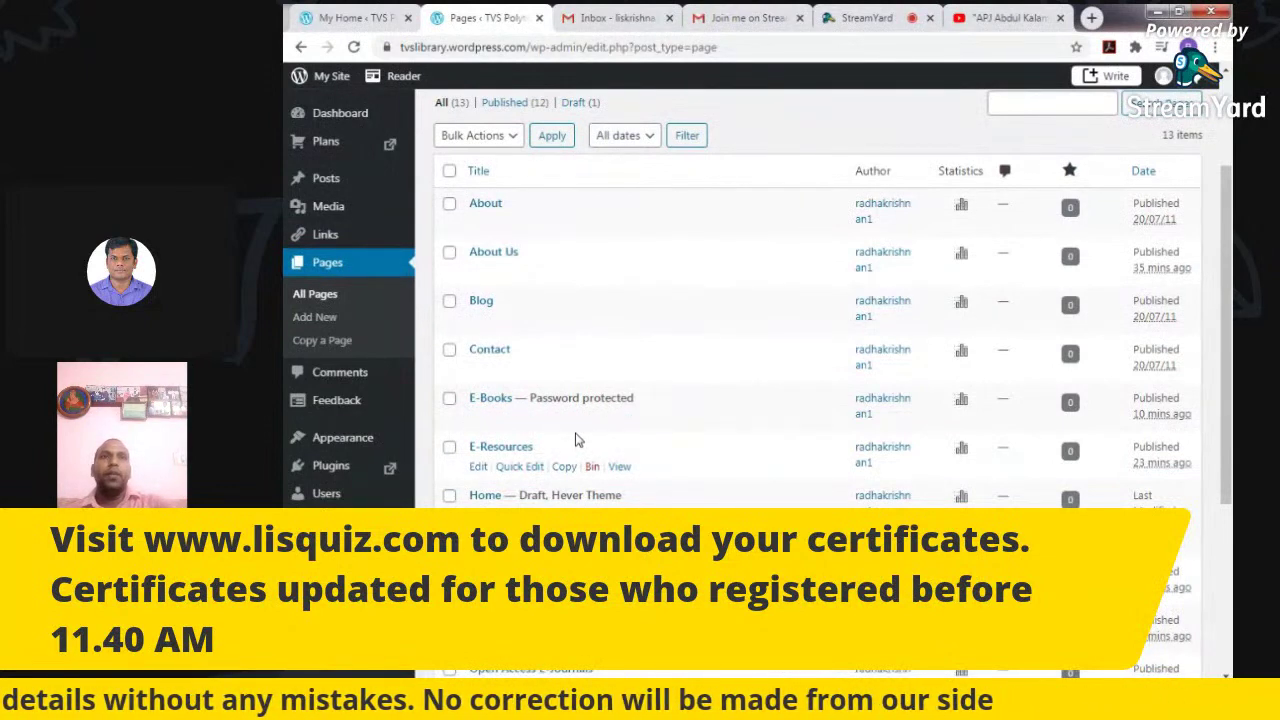
pyautogui.scroll(-1, 575, 440)
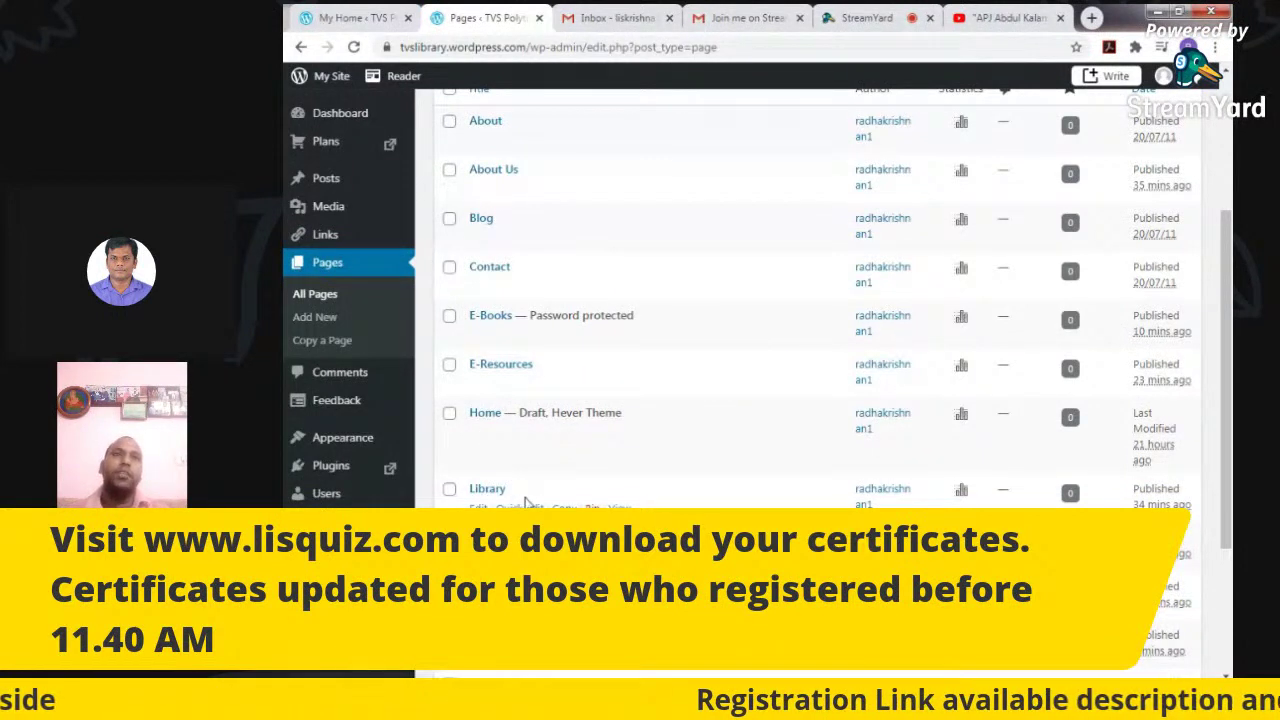
pyautogui.scroll(-1, 524, 502)
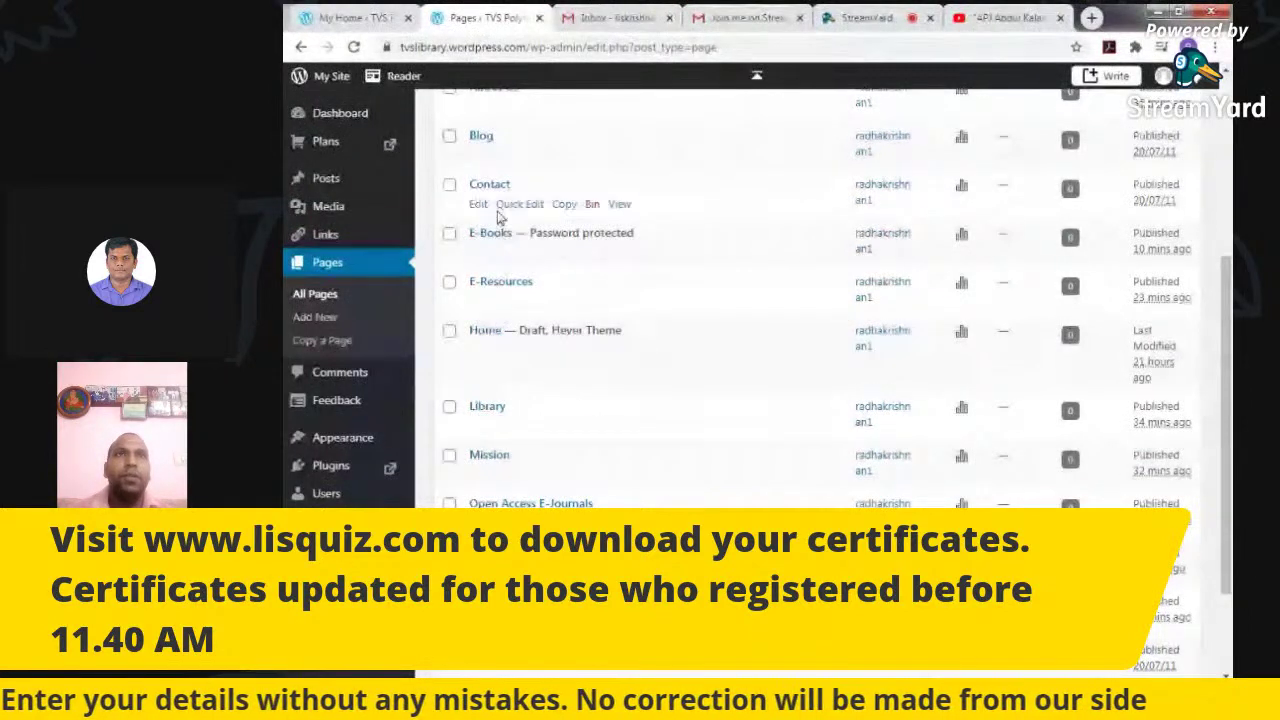
pyautogui.click(479, 205)
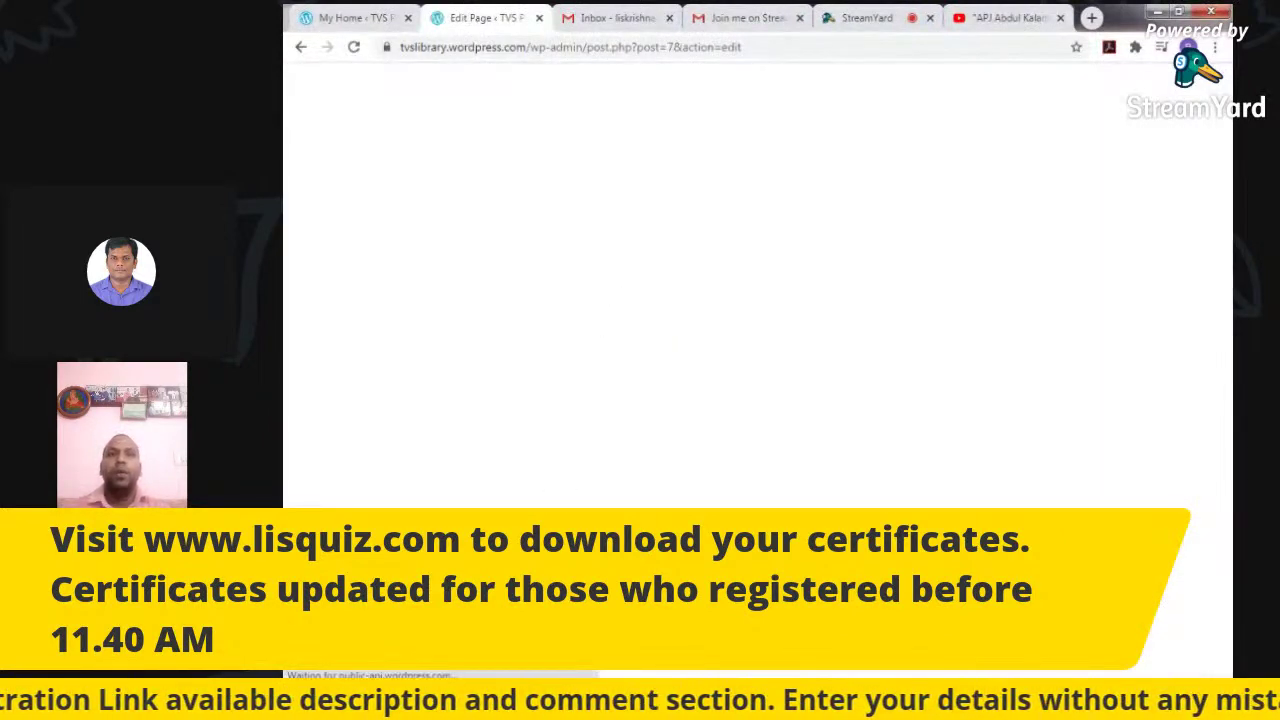
# Switch to Windows Explorer's Webinar Files folder and open the Word document there.
pyautogui.hotkey('alt', 'Tab')
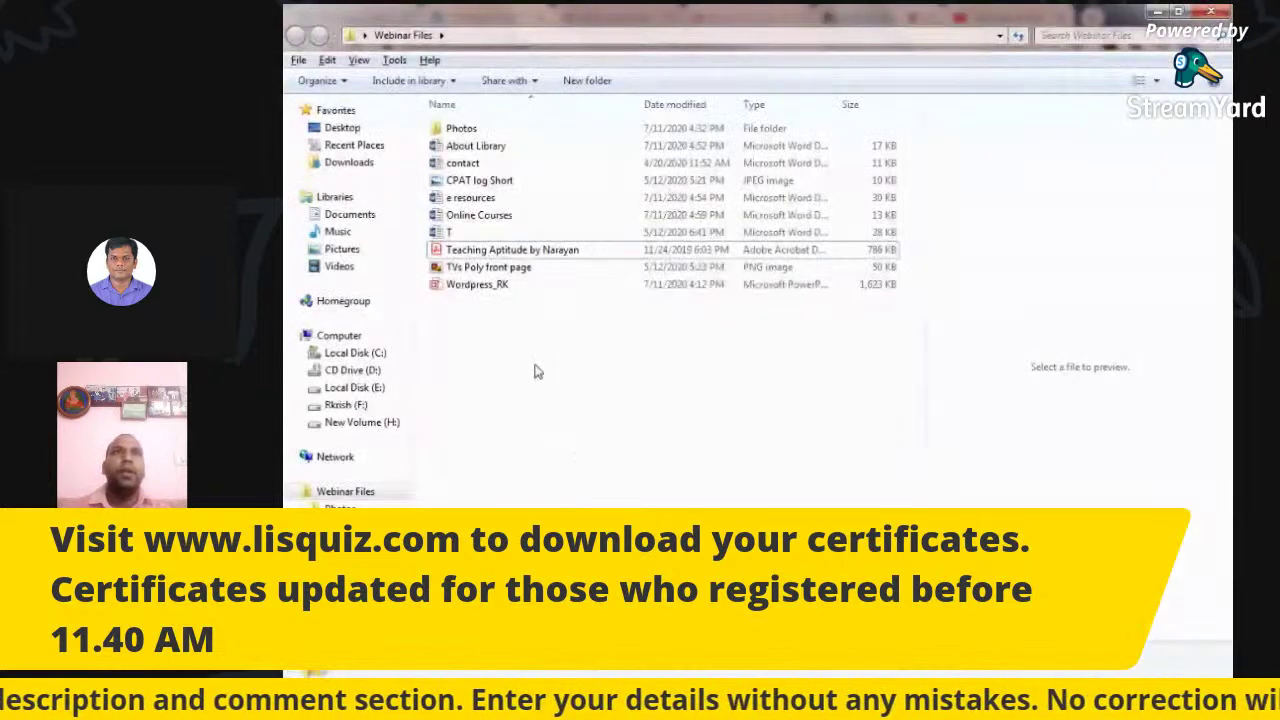
pyautogui.click(465, 166)
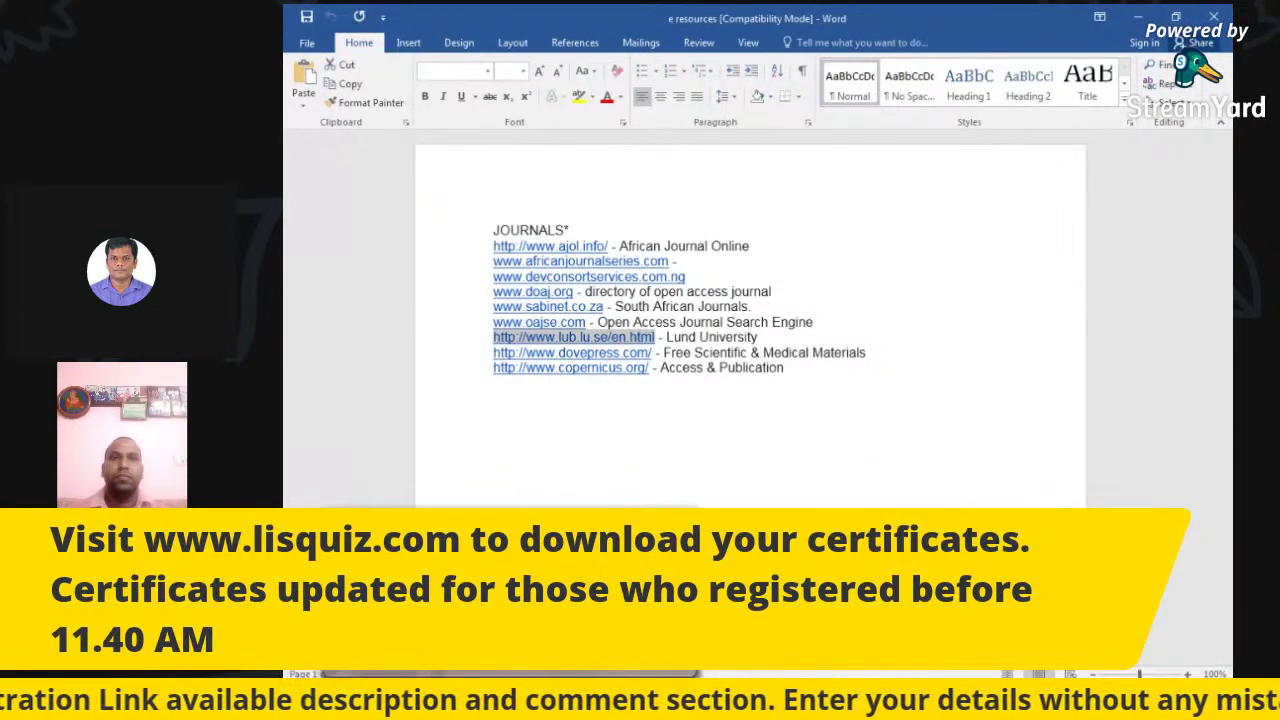
# Back in the Contact page editor, delete the intro paragraph.
pyautogui.hotkey('alt', 'Tab')
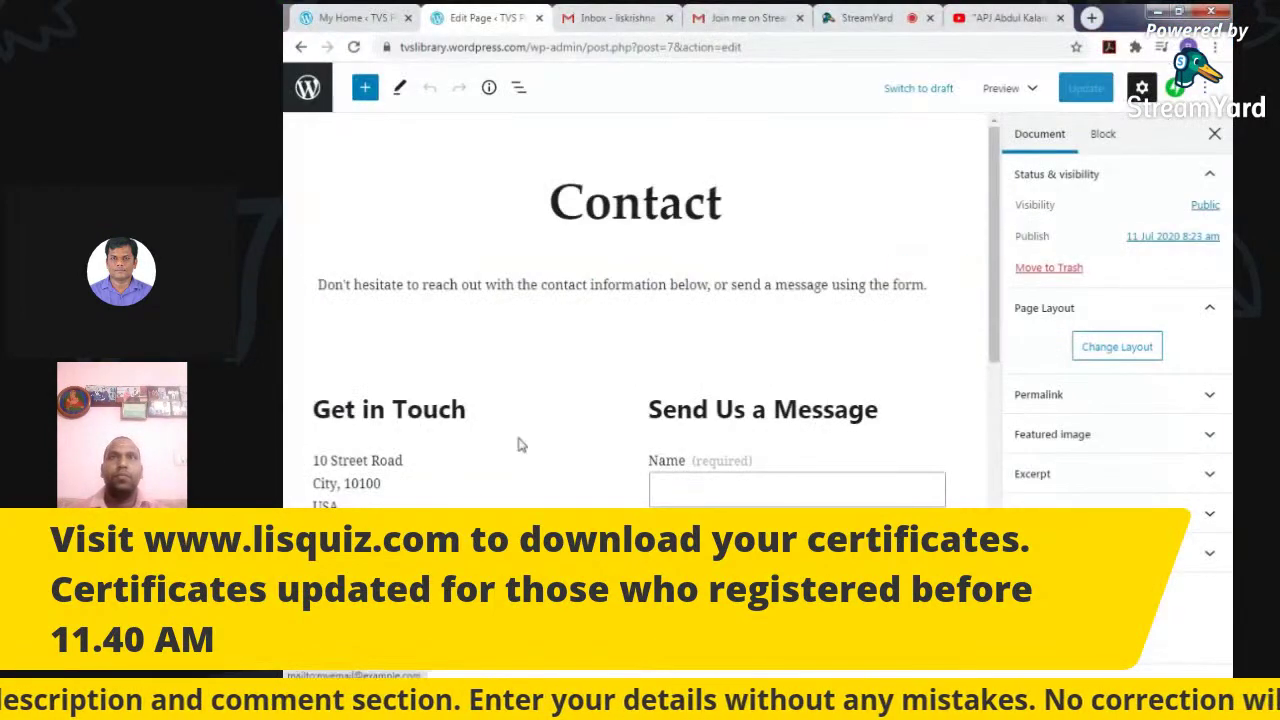
pyautogui.scroll(-5, 536, 419)
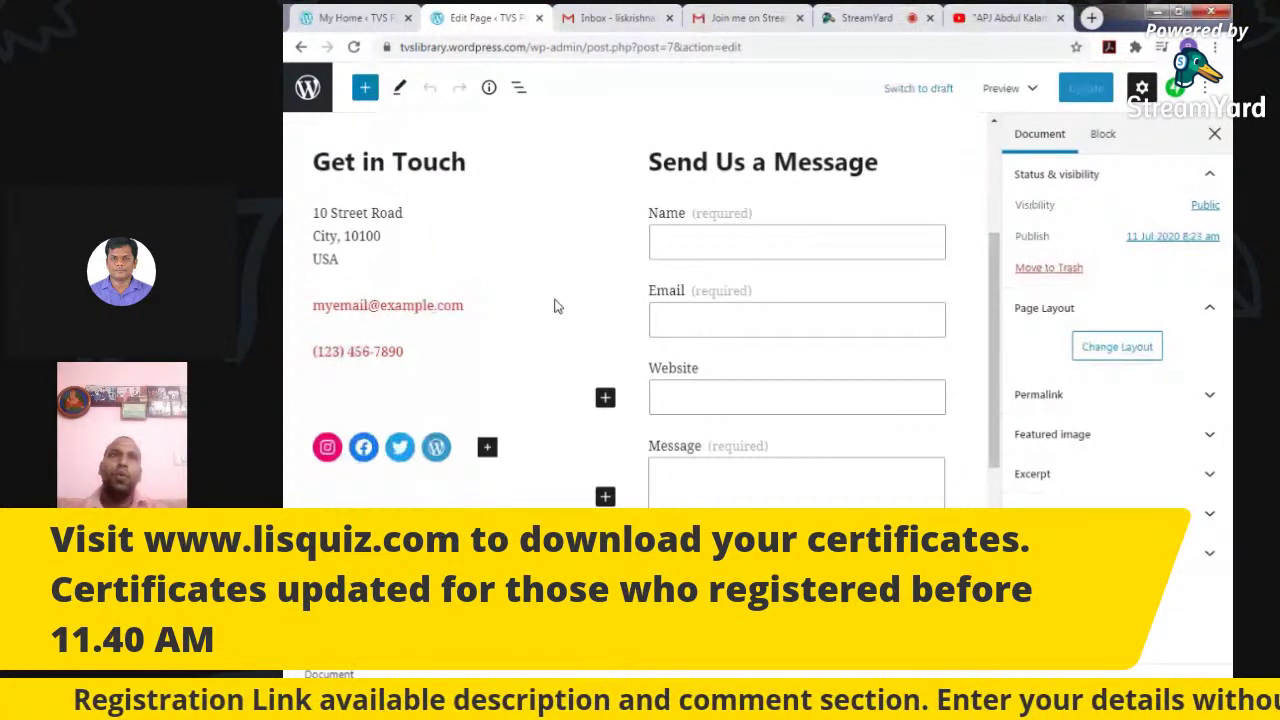
pyautogui.scroll(3, 557, 306)
pyautogui.tripleClick(648, 284)
pyautogui.press('BackSpace')
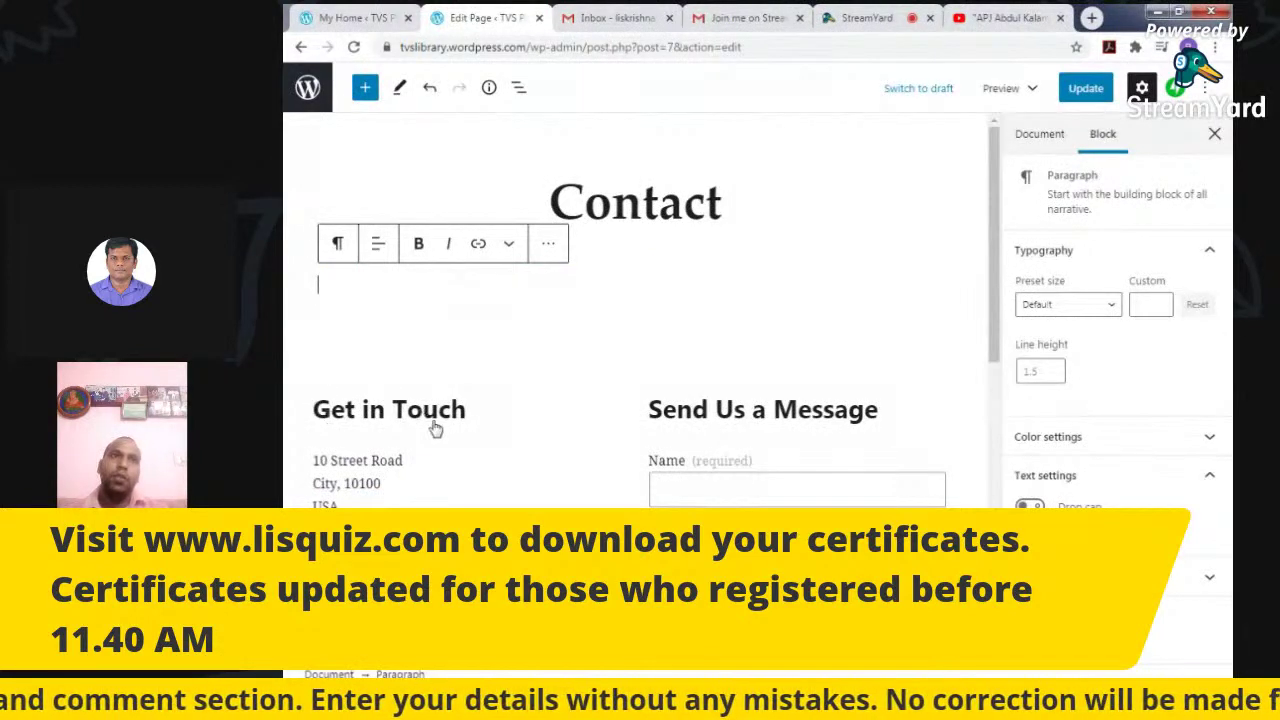
# Delete the Get in Touch heading and address, and clear the Send Us a Message heading.
pyautogui.moveTo(431, 423); pyautogui.dragTo(506, 374)
pyautogui.press('BackSpace')
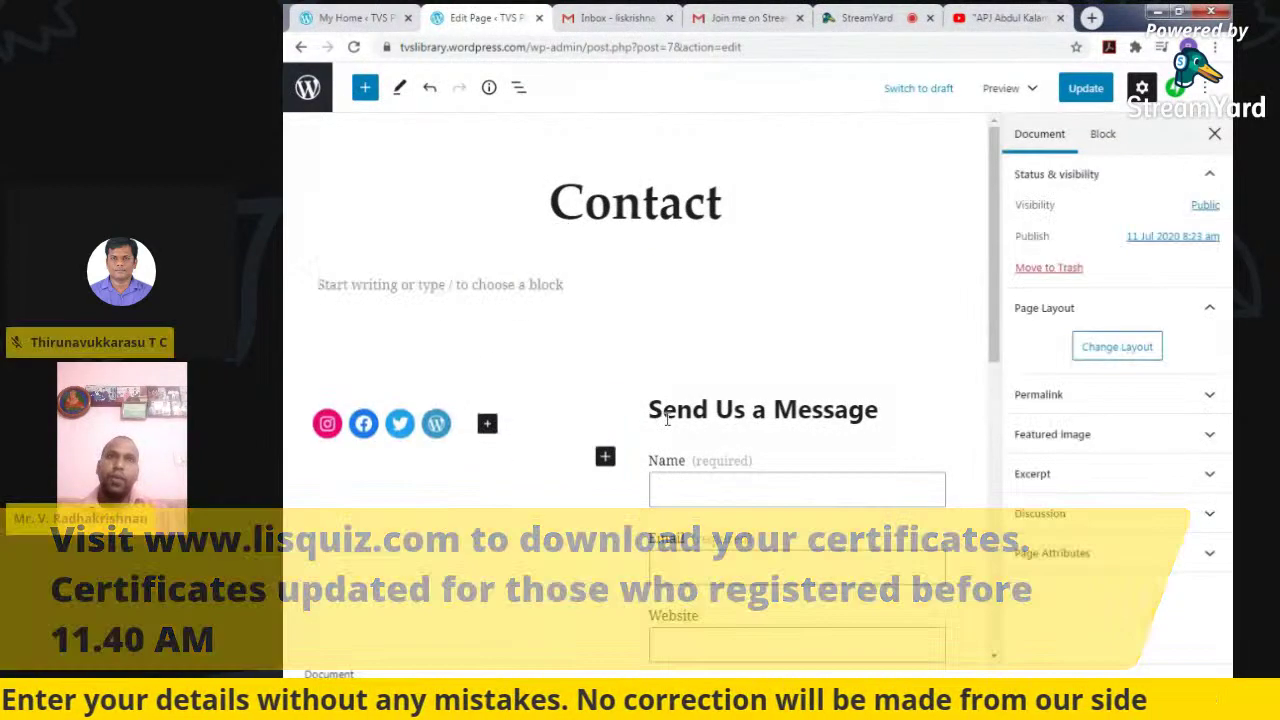
pyautogui.click(678, 410)
pyautogui.tripleClick(678, 410)
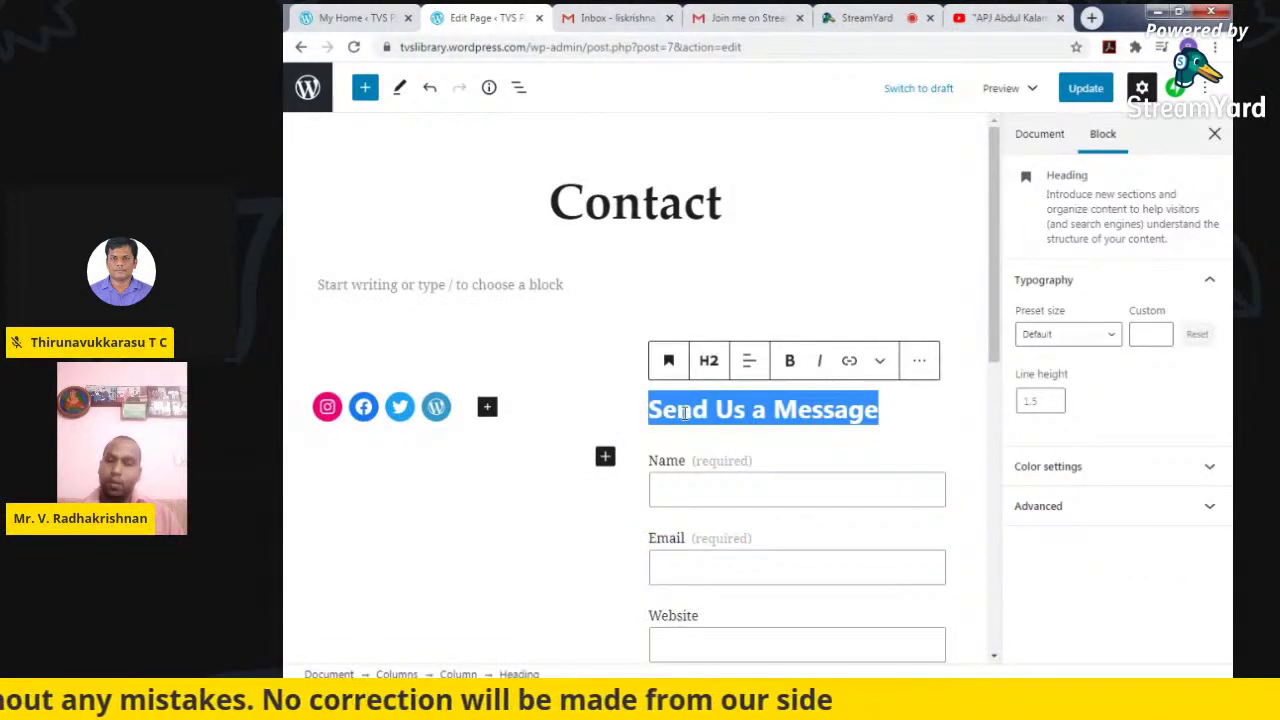
pyautogui.press('BackSpace')
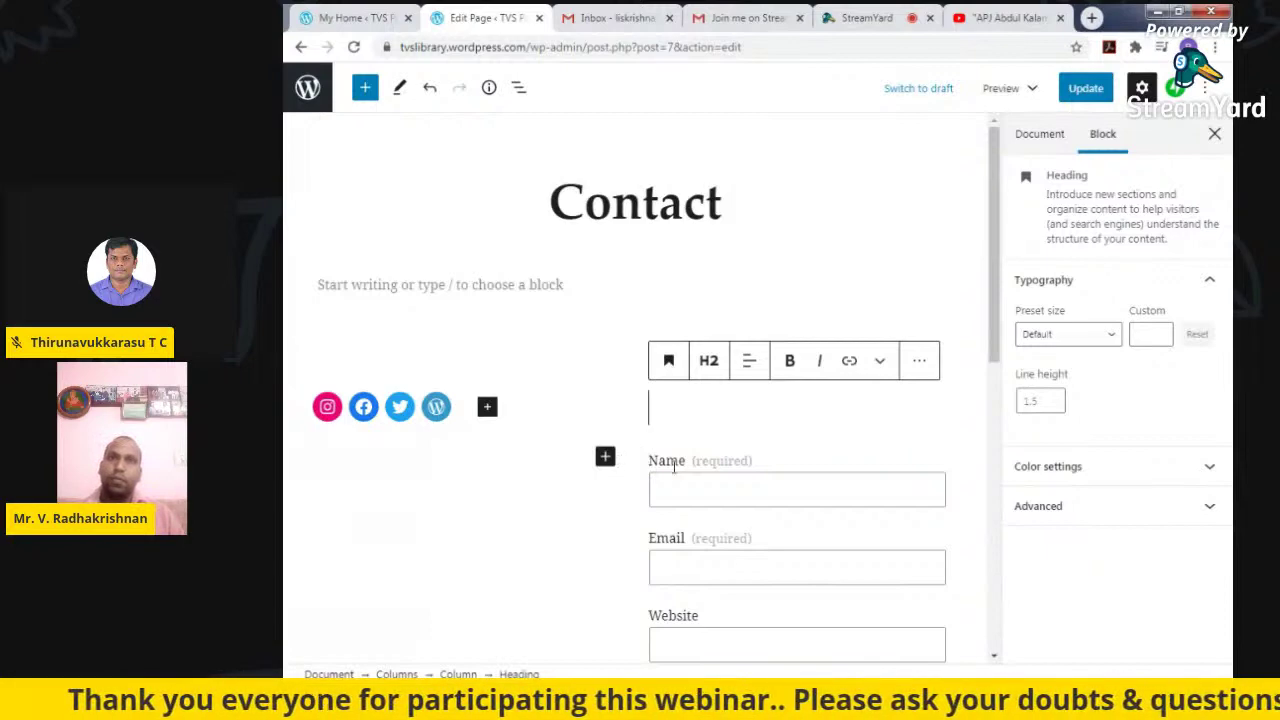
# Clear the Name form field and remove the social icons column.
pyautogui.click(692, 495)
pyautogui.press('BackSpace')
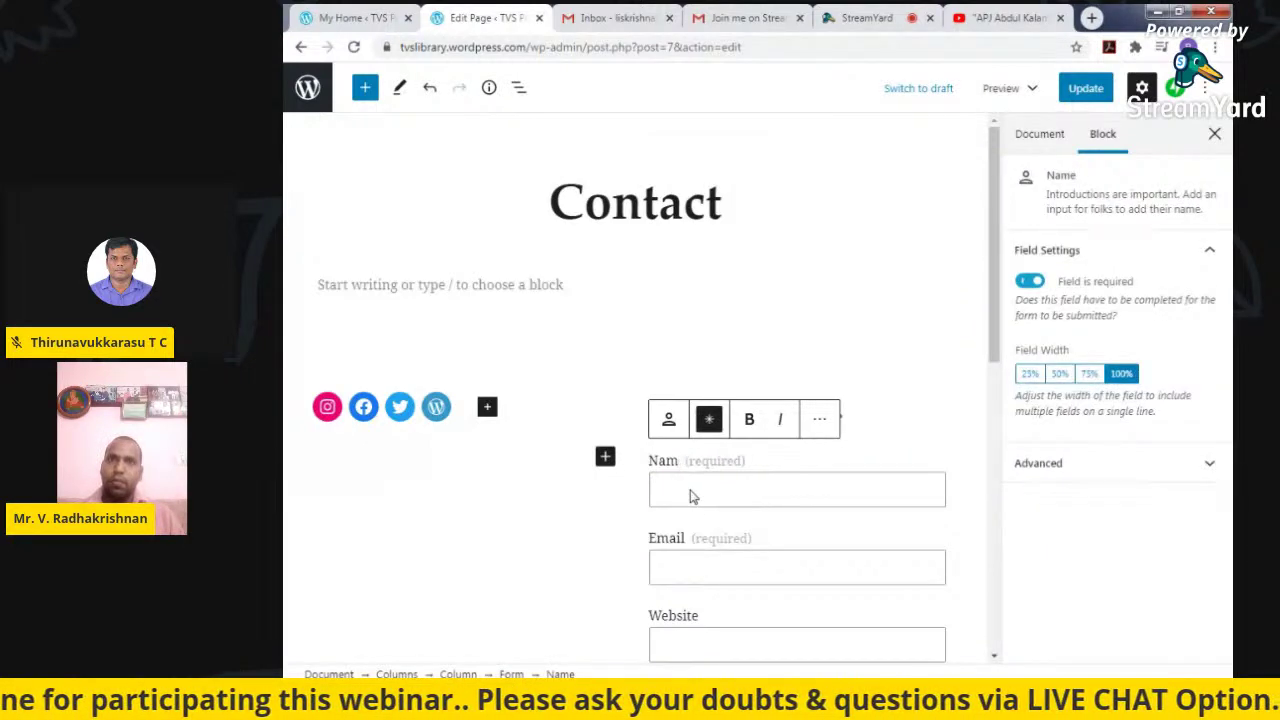
pyautogui.scroll(-3, 710, 495)
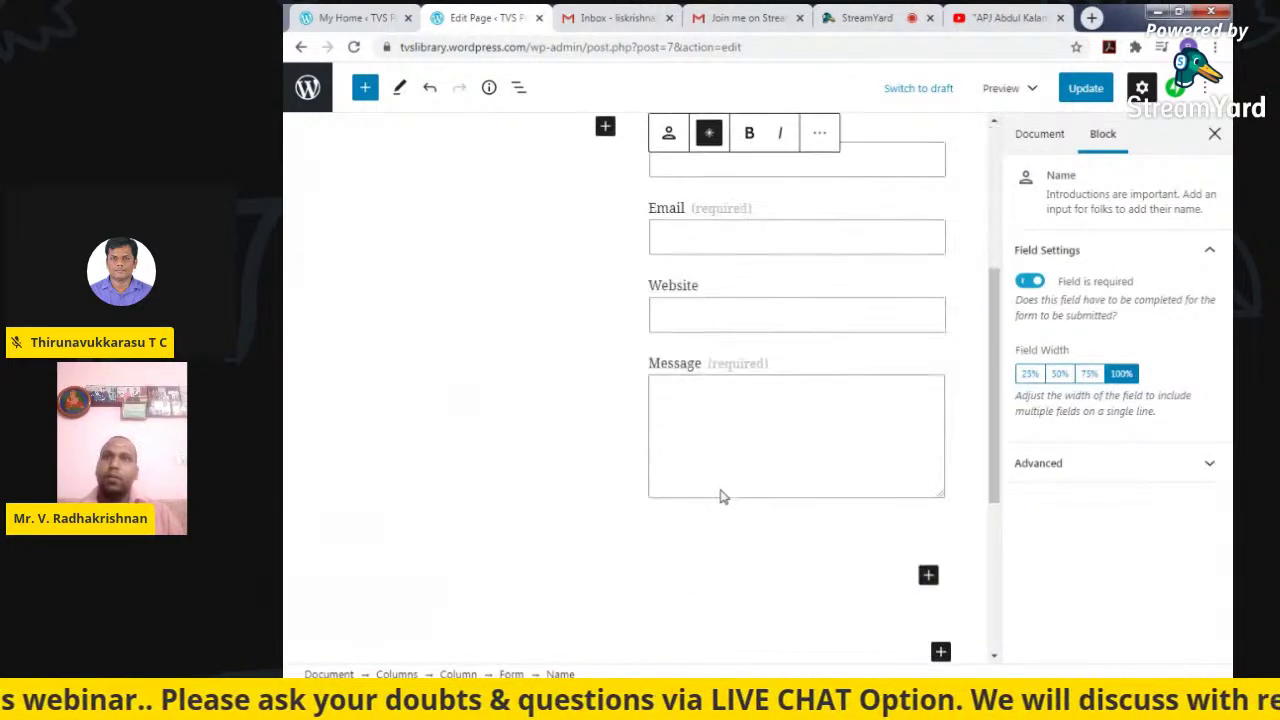
pyautogui.click(914, 467)
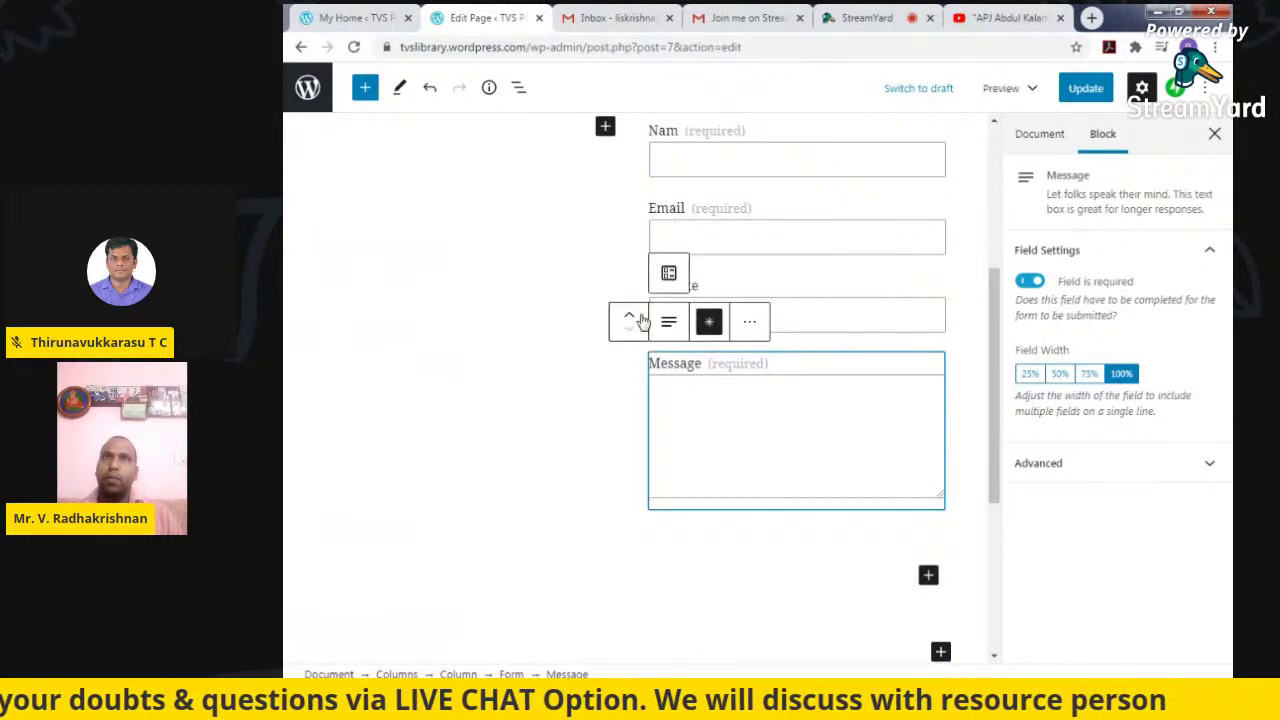
pyautogui.click(605, 128)
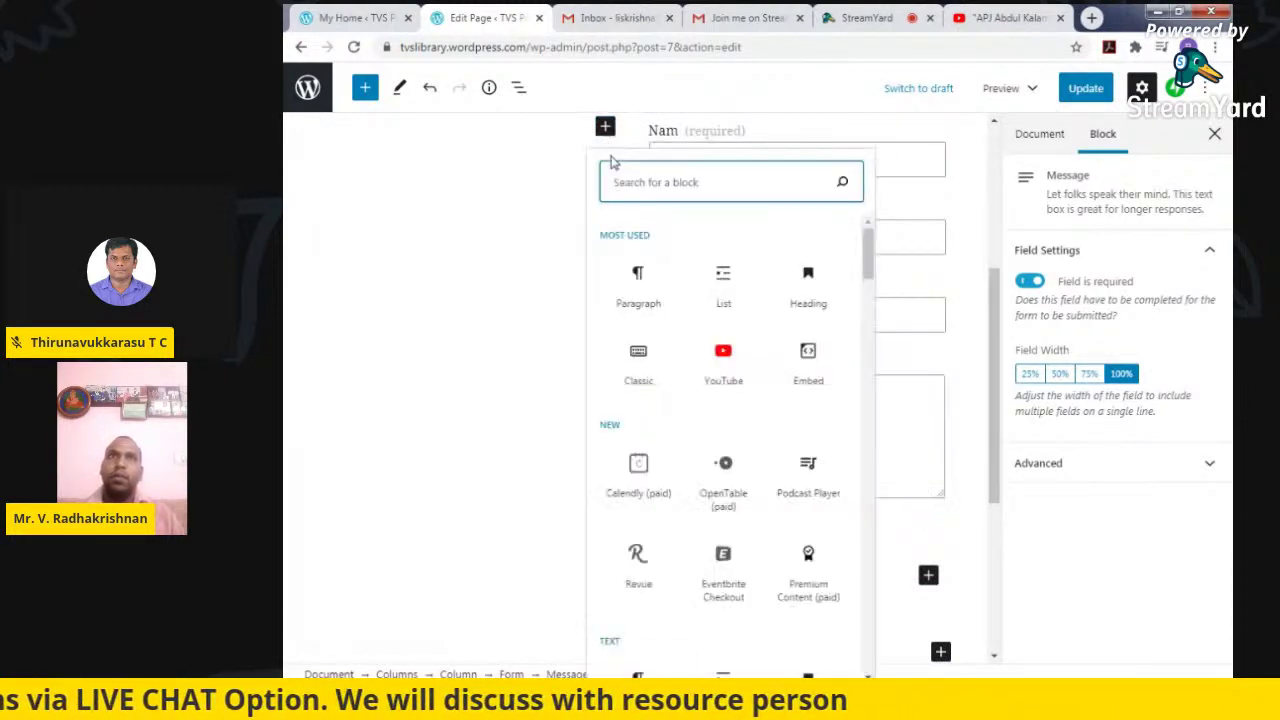
pyautogui.click(503, 245)
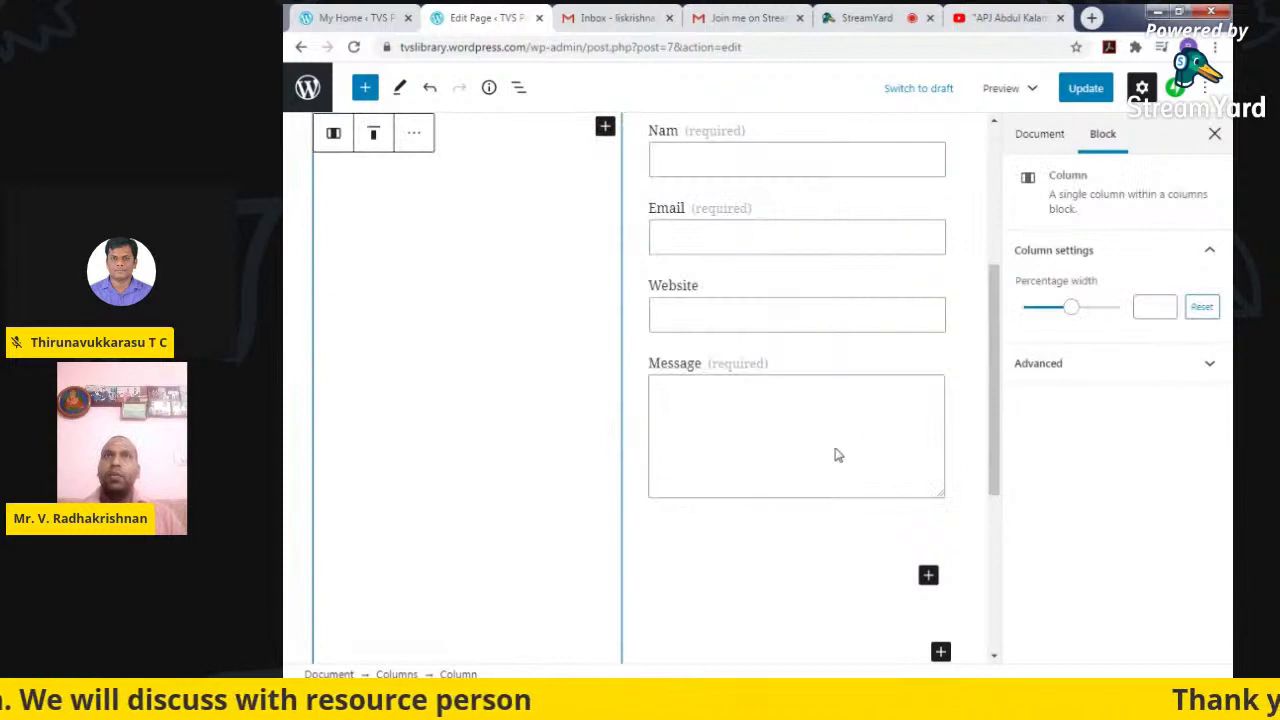
pyautogui.scroll(2, 837, 451)
pyautogui.click(415, 175)
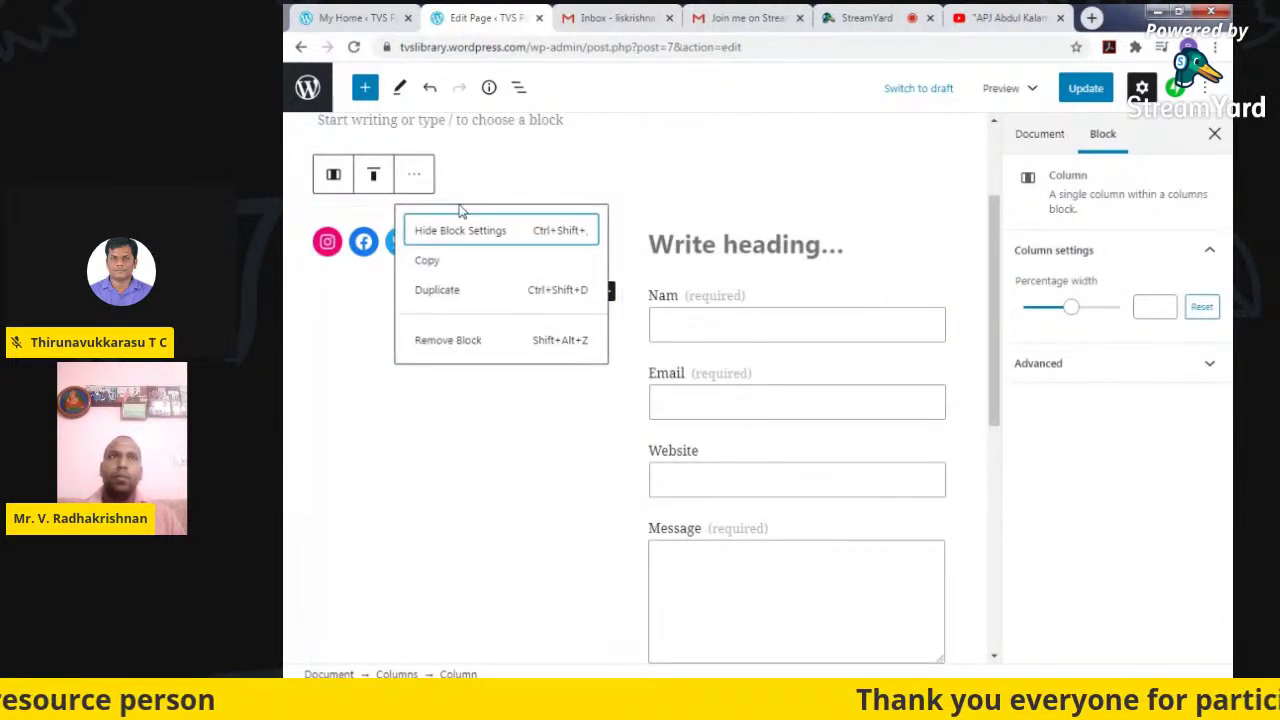
pyautogui.click(465, 340)
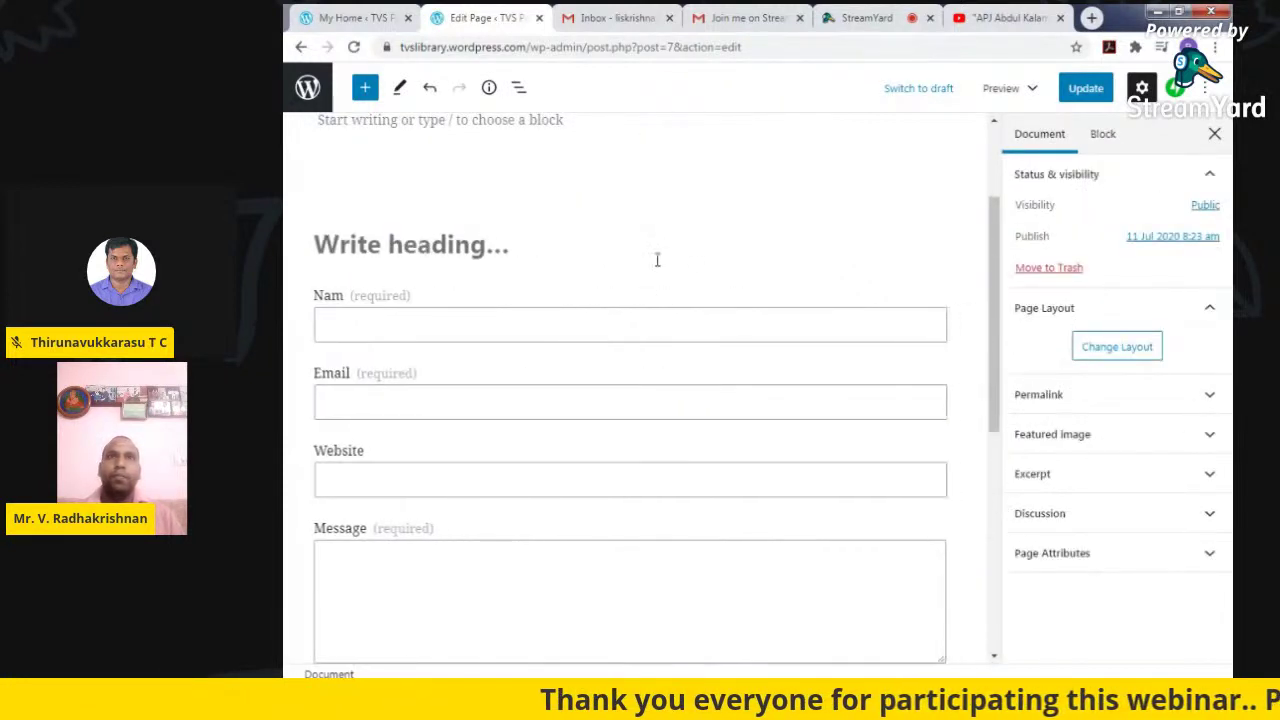
# Remove the empty heading, the Name field and the contact form columns block.
pyautogui.click(612, 256)
pyautogui.click(586, 283)
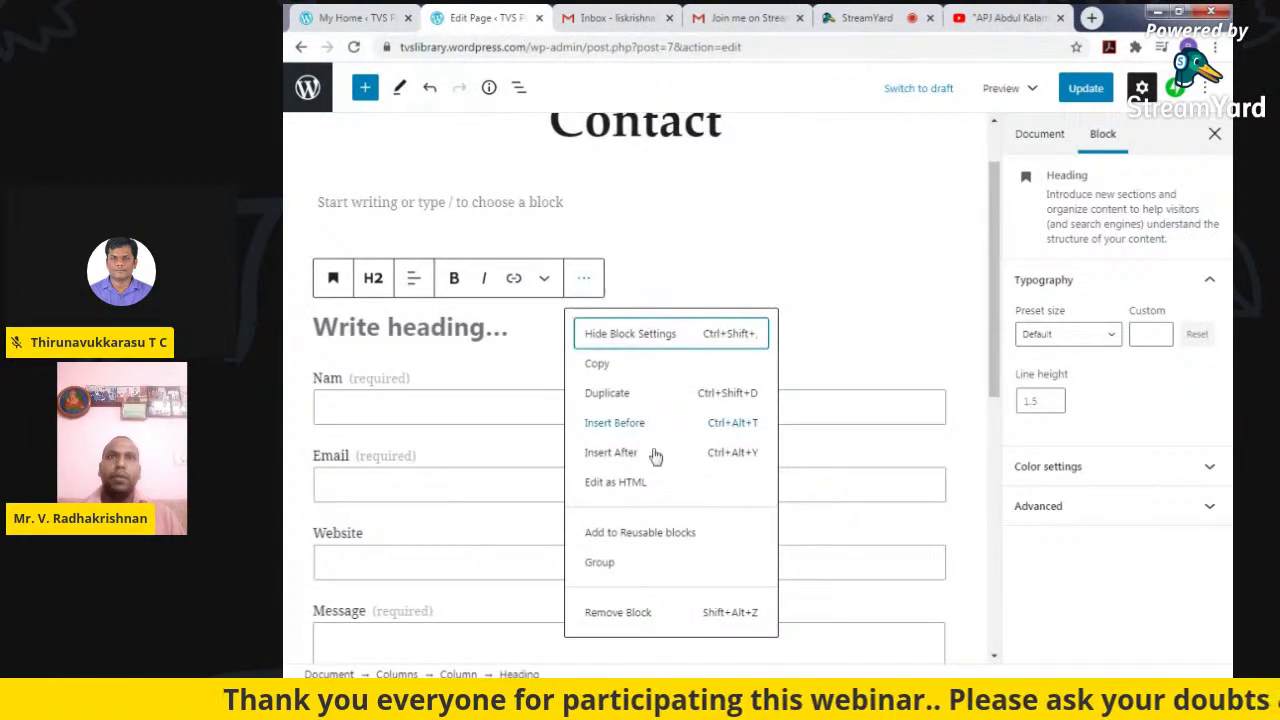
pyautogui.click(634, 610)
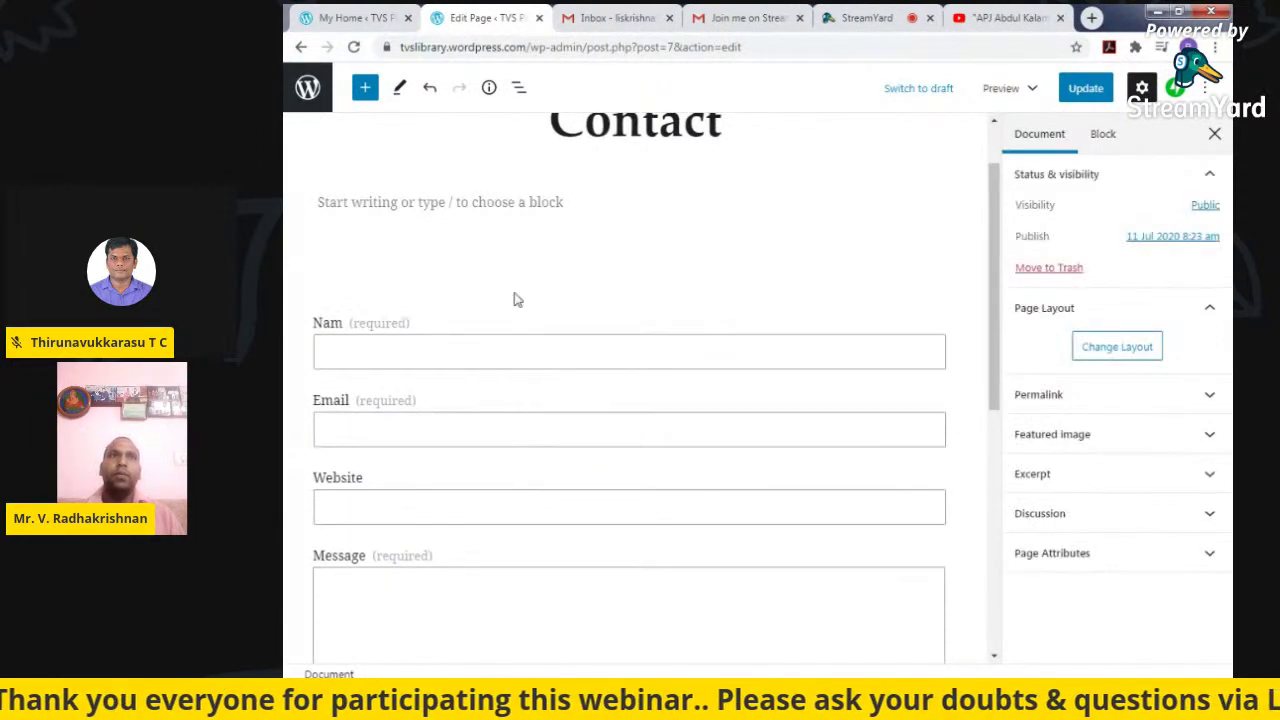
pyautogui.click(466, 346)
pyautogui.click(428, 285)
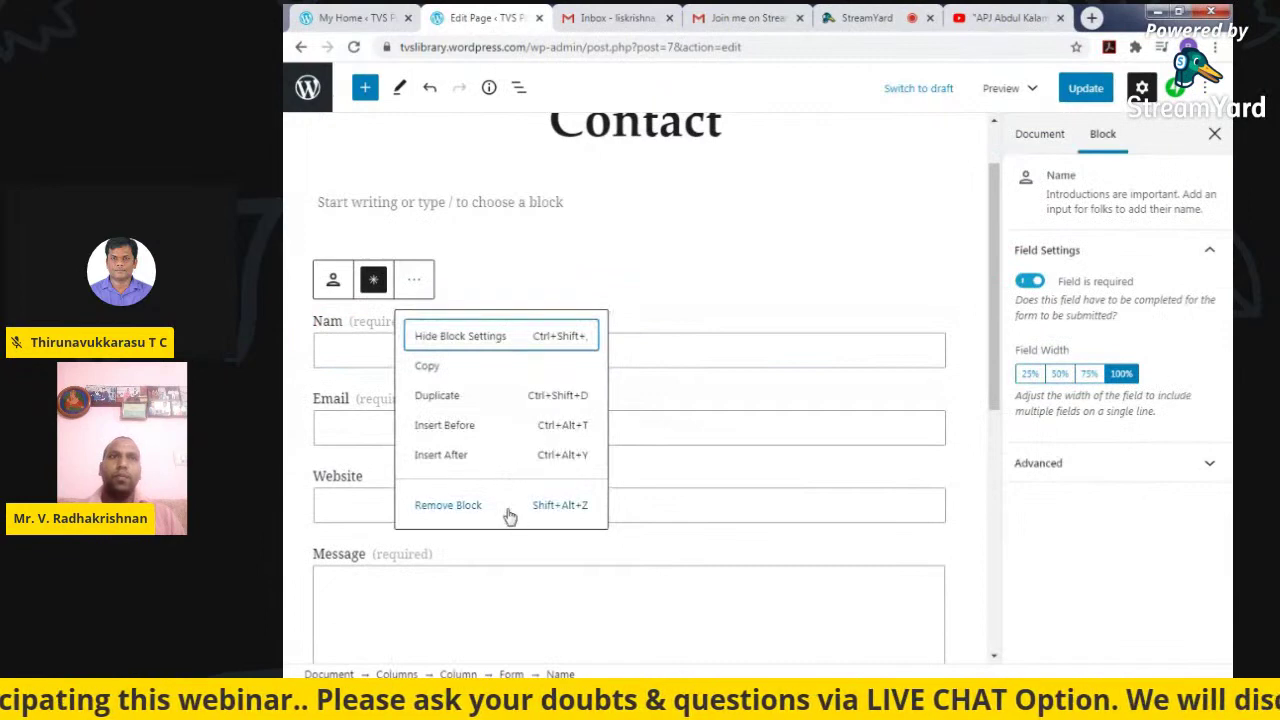
pyautogui.click(510, 503)
pyautogui.click(422, 314)
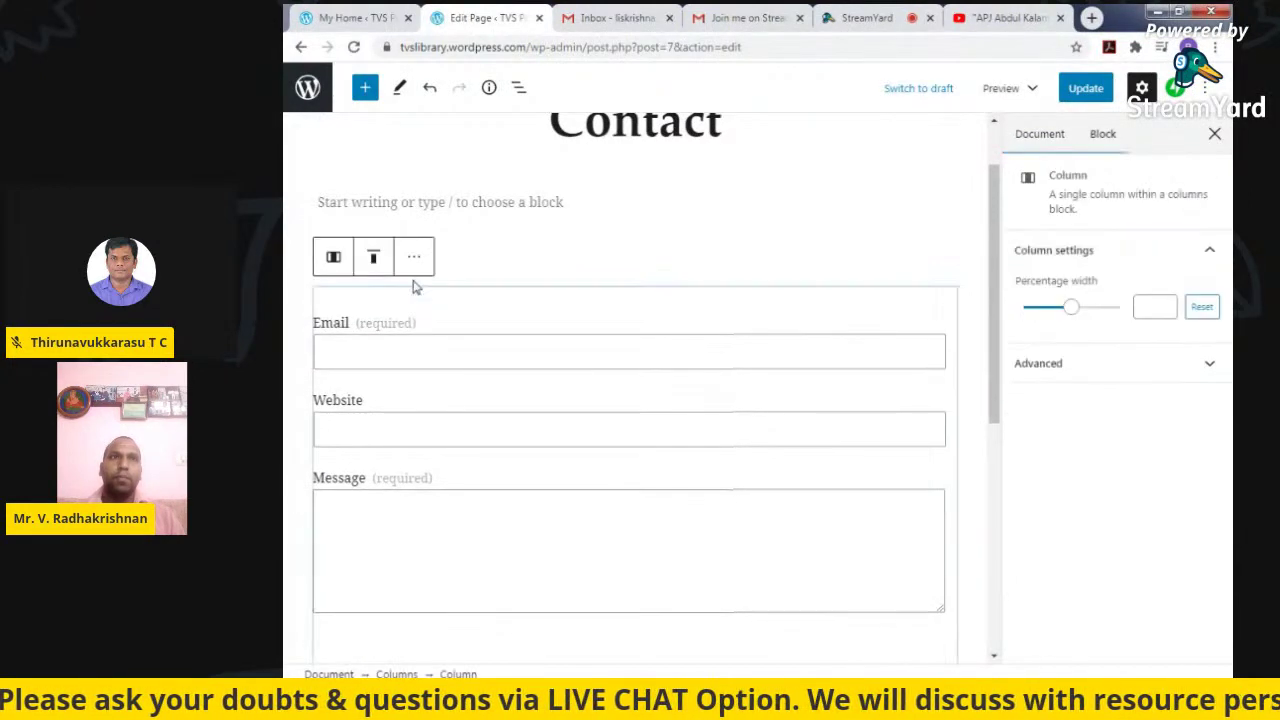
pyautogui.click(414, 257)
pyautogui.click(490, 424)
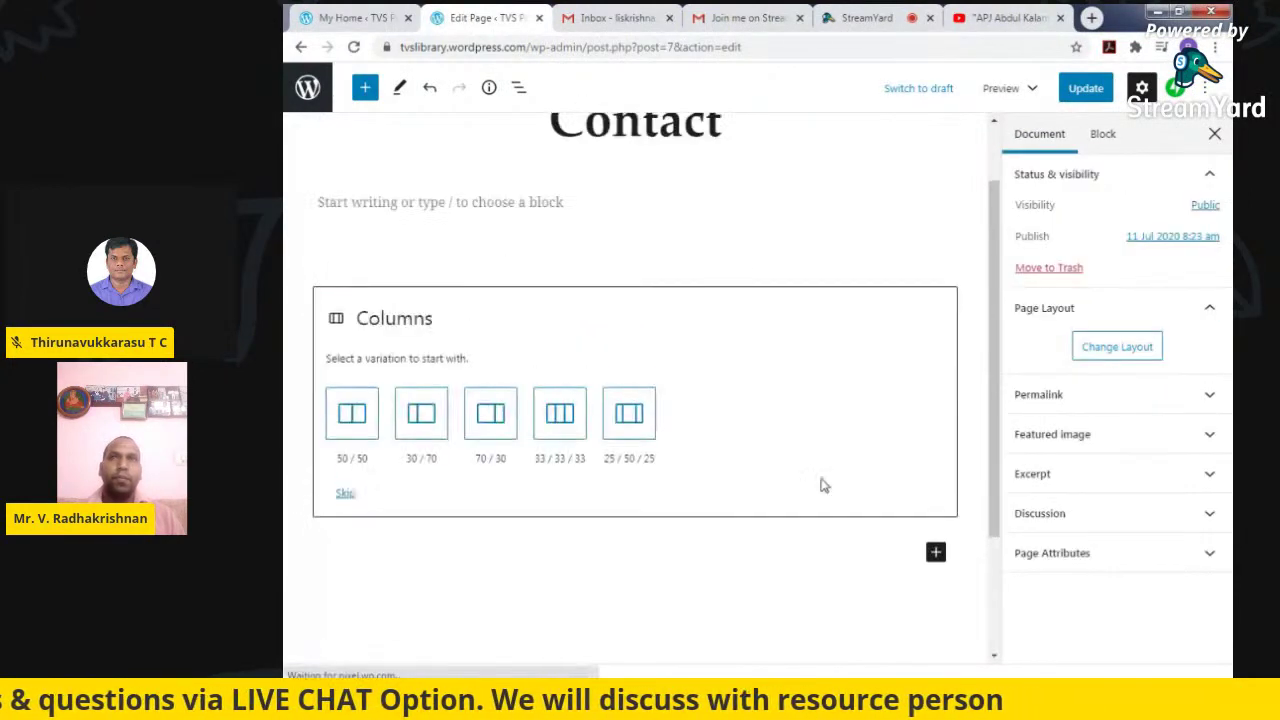
# Remove the spacer, the empty paragraph and the empty Columns block.
pyautogui.click(552, 255)
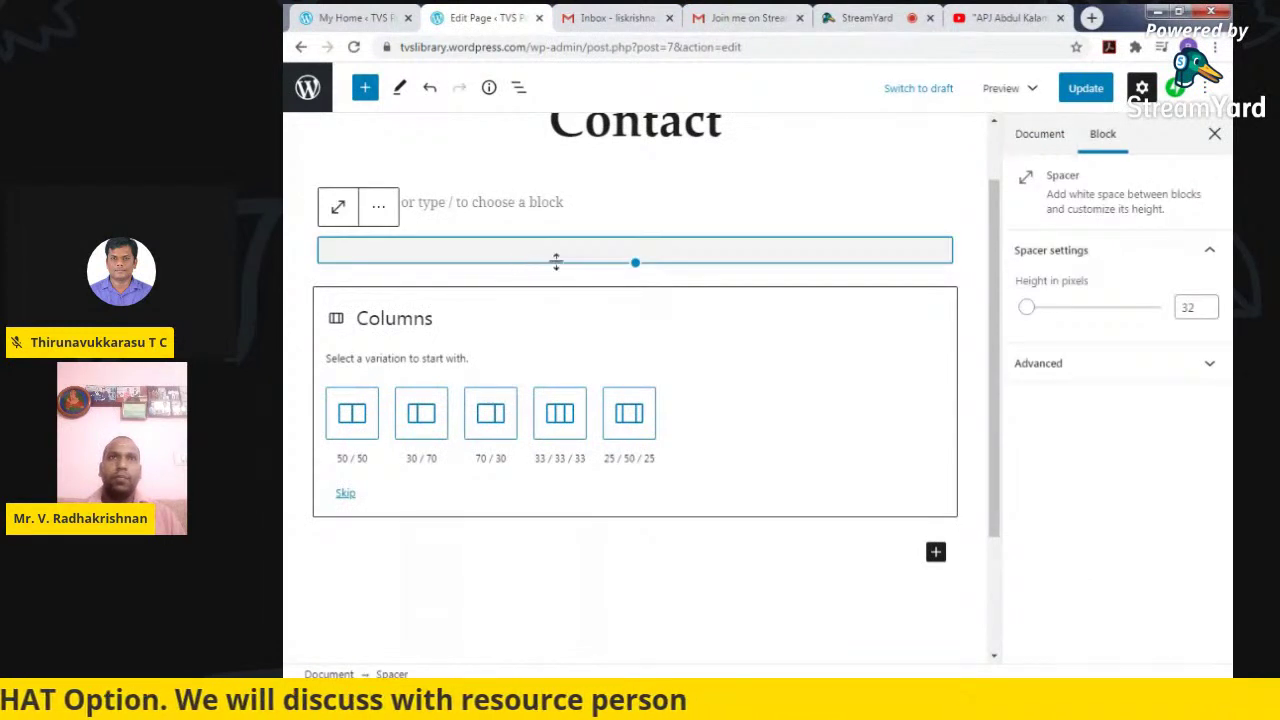
pyautogui.click(380, 208)
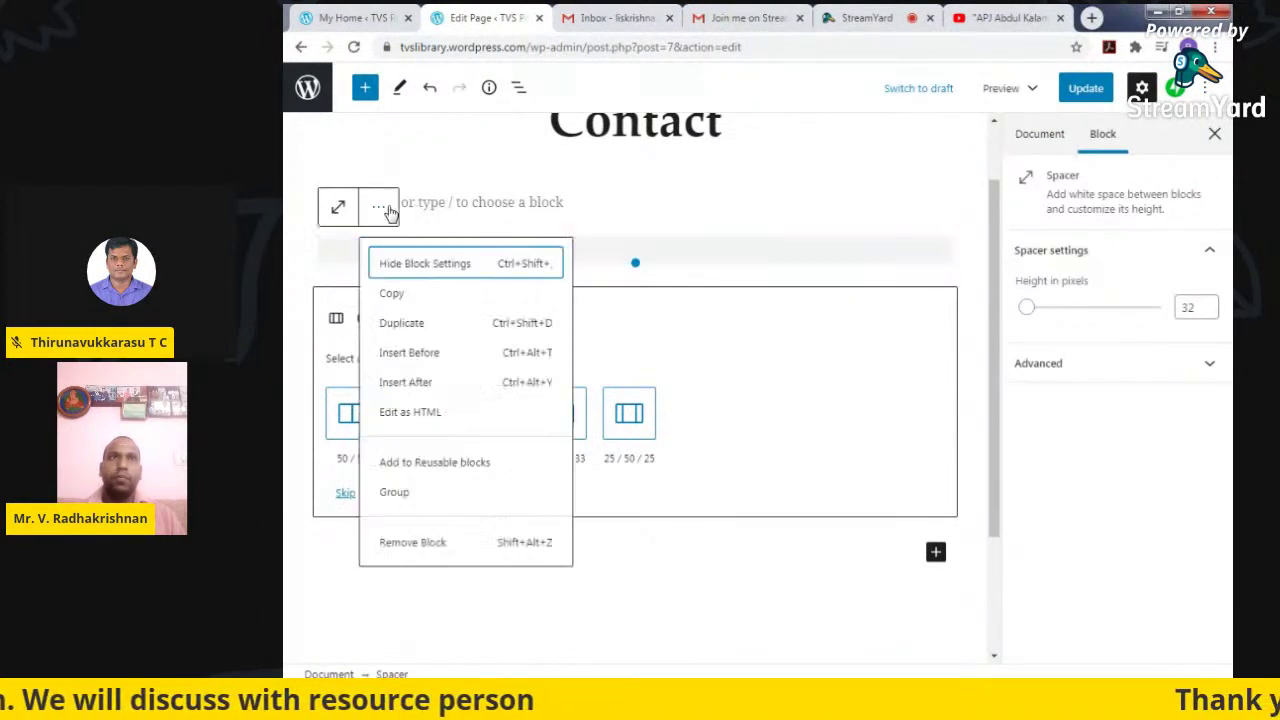
pyautogui.click(443, 542)
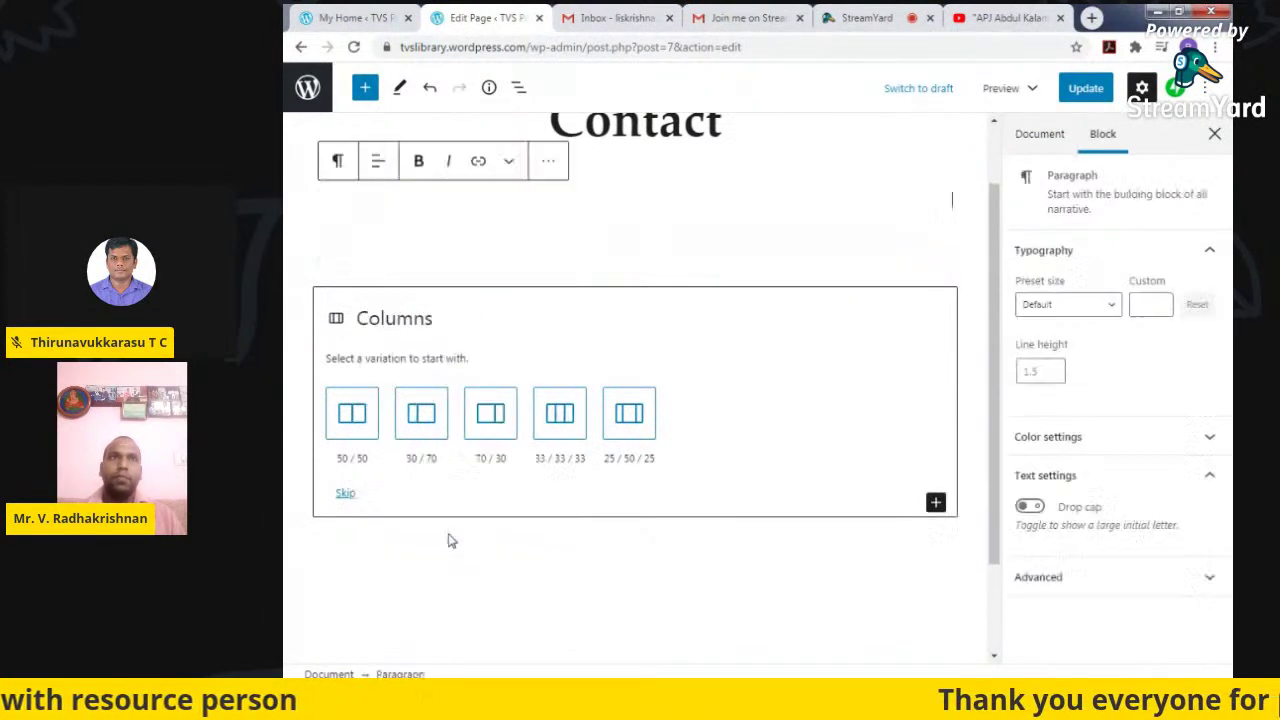
pyautogui.click(548, 160)
pyautogui.click(579, 492)
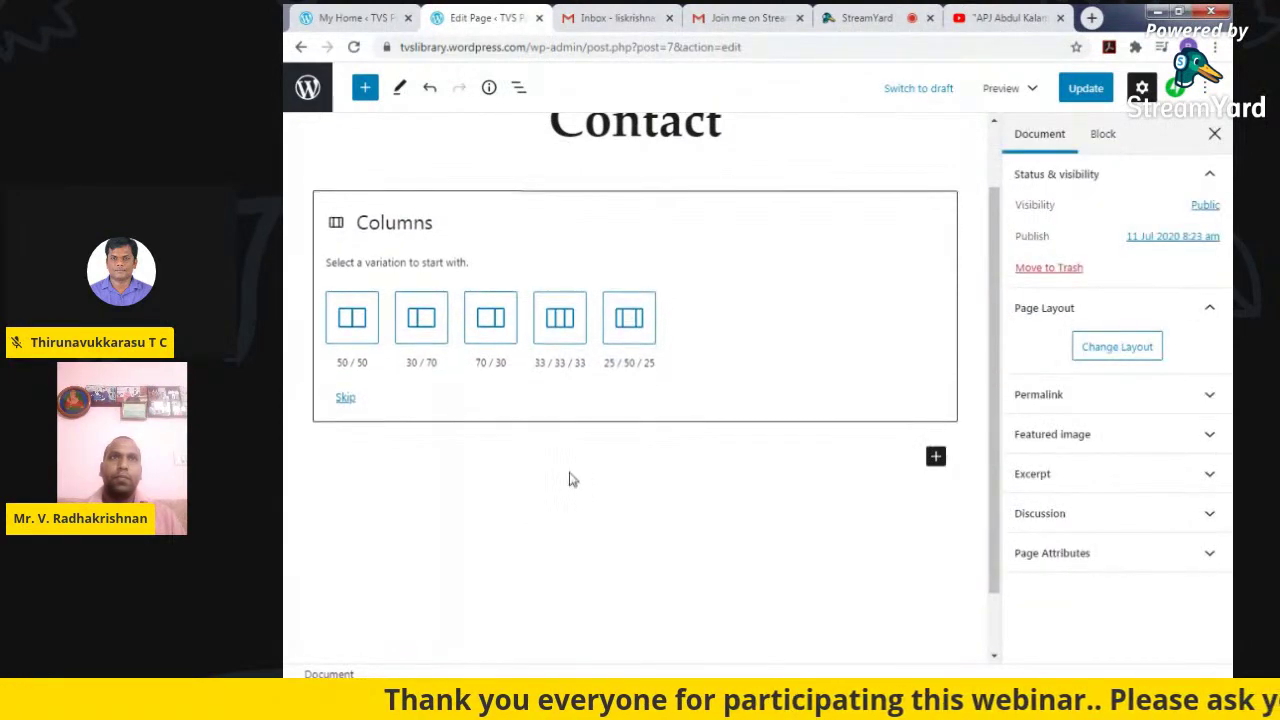
pyautogui.scroll(1, 660, 515)
pyautogui.click(415, 297)
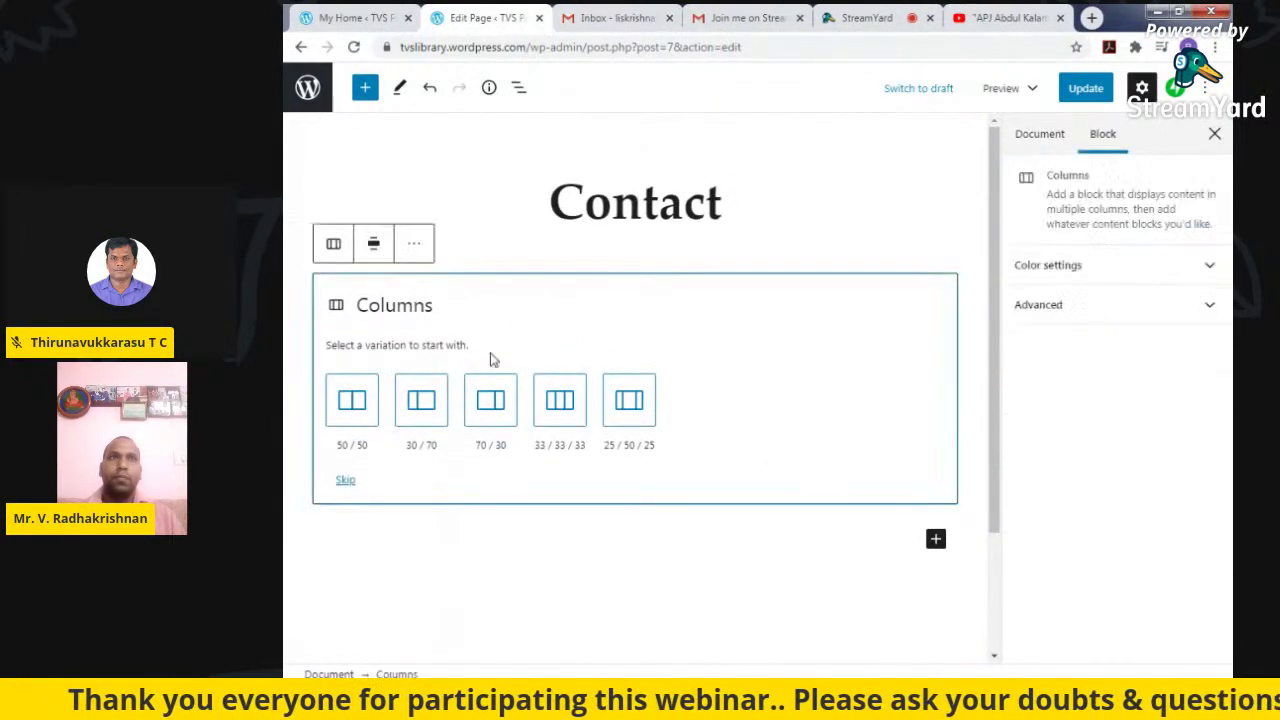
pyautogui.click(416, 243)
pyautogui.click(449, 549)
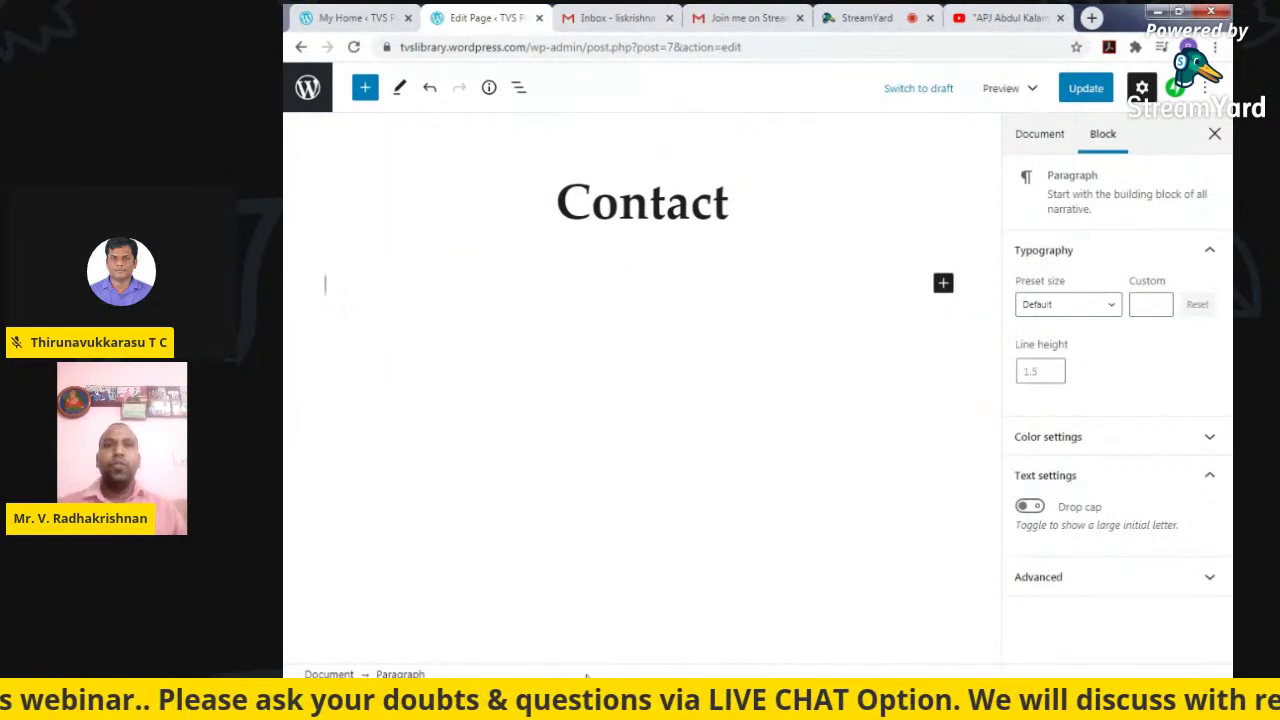
# Select the eight lines of librarian contact details in the Word document.
pyautogui.click(994, 629)
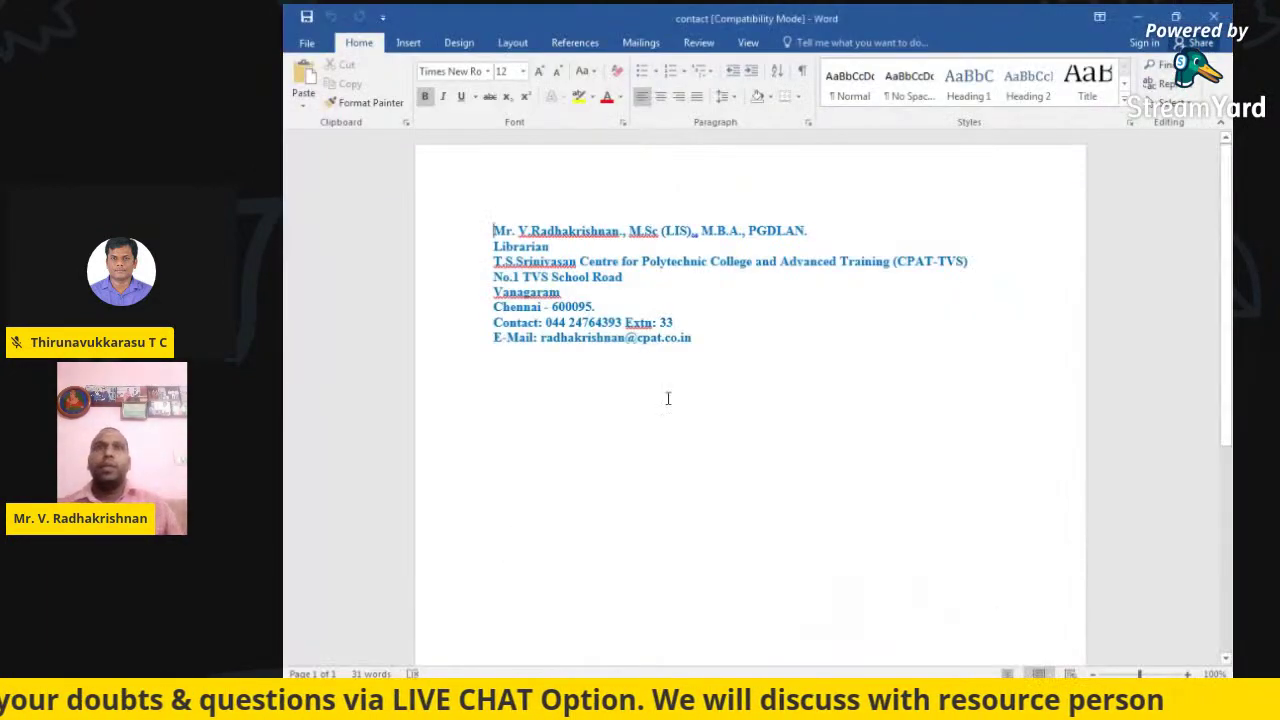
pyautogui.moveTo(696, 343); pyautogui.dragTo(502, 217)
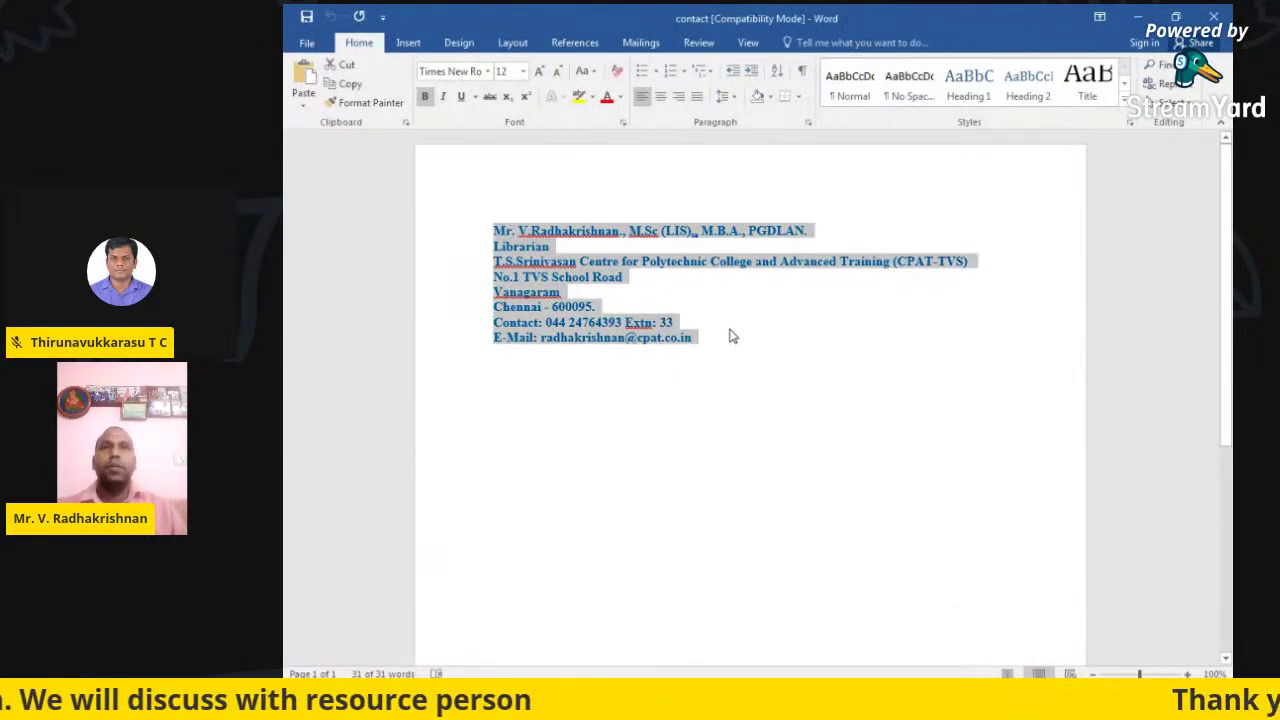
pyautogui.hotkey('alt', 'Tab')
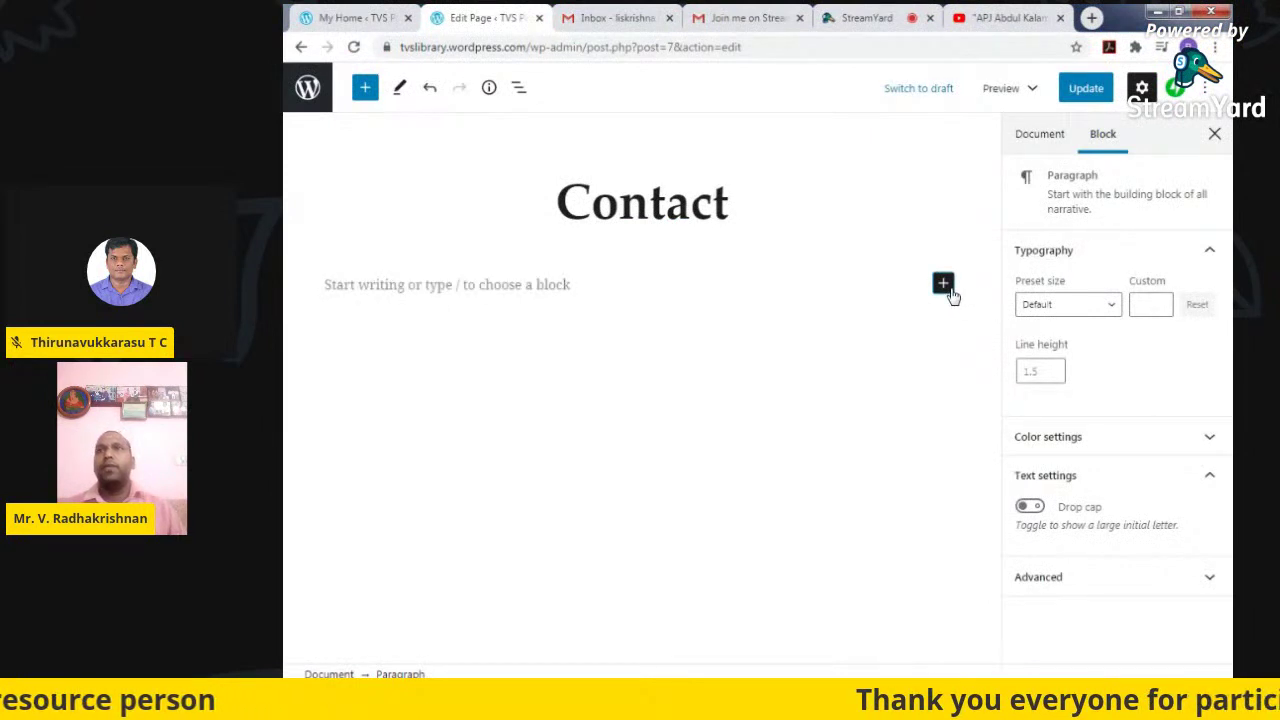
pyautogui.click(949, 289)
pyautogui.scroll(-2, 860, 480)
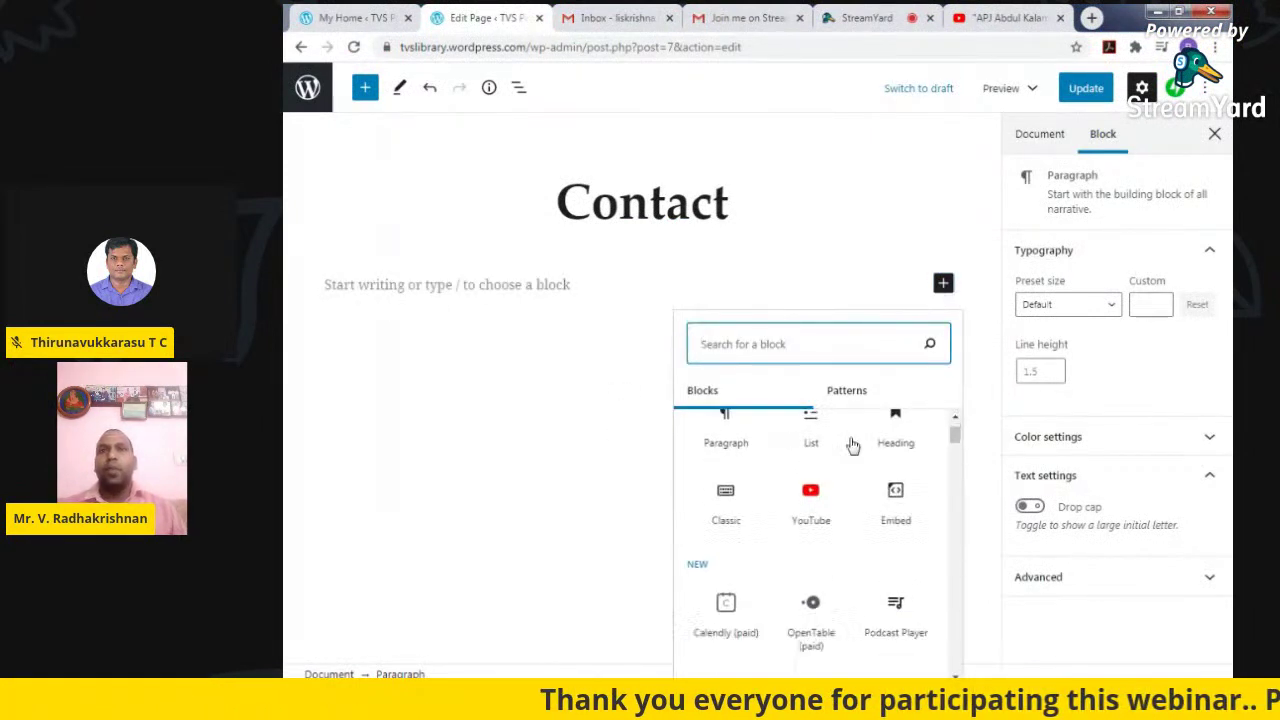
pyautogui.scroll(-4, 740, 524)
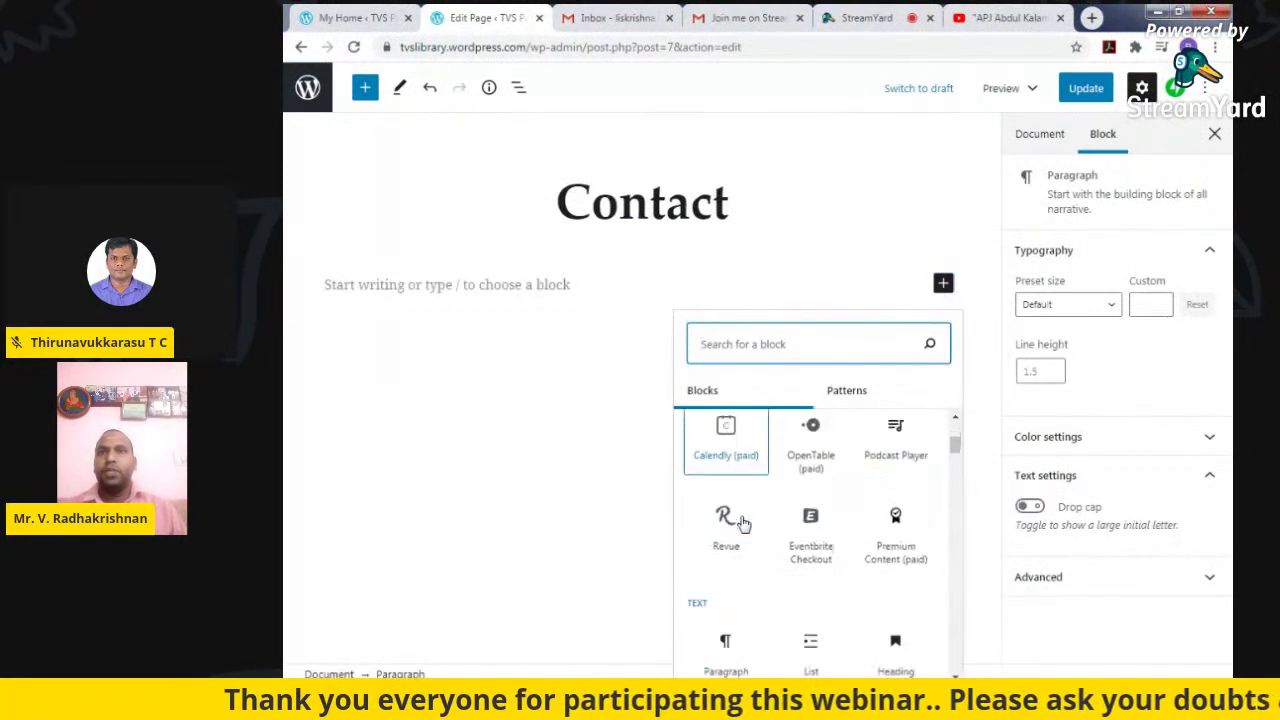
pyautogui.scroll(-1, 733, 484)
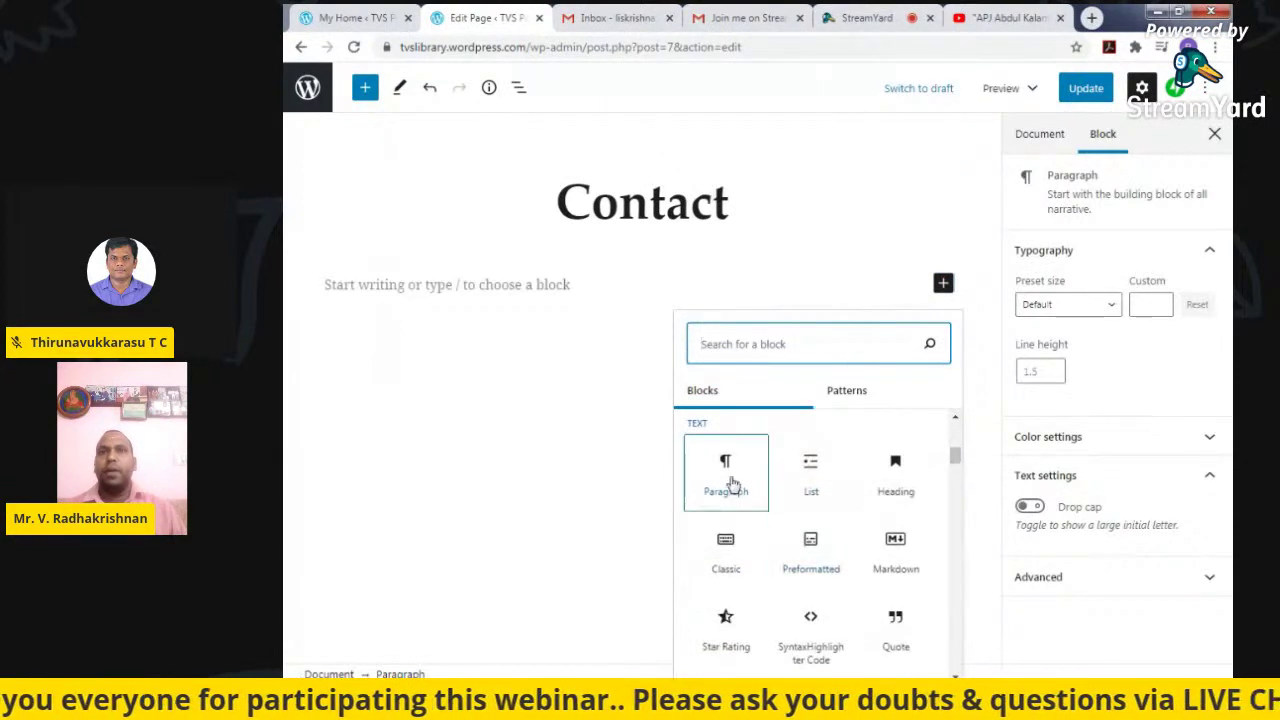
pyautogui.click(730, 480)
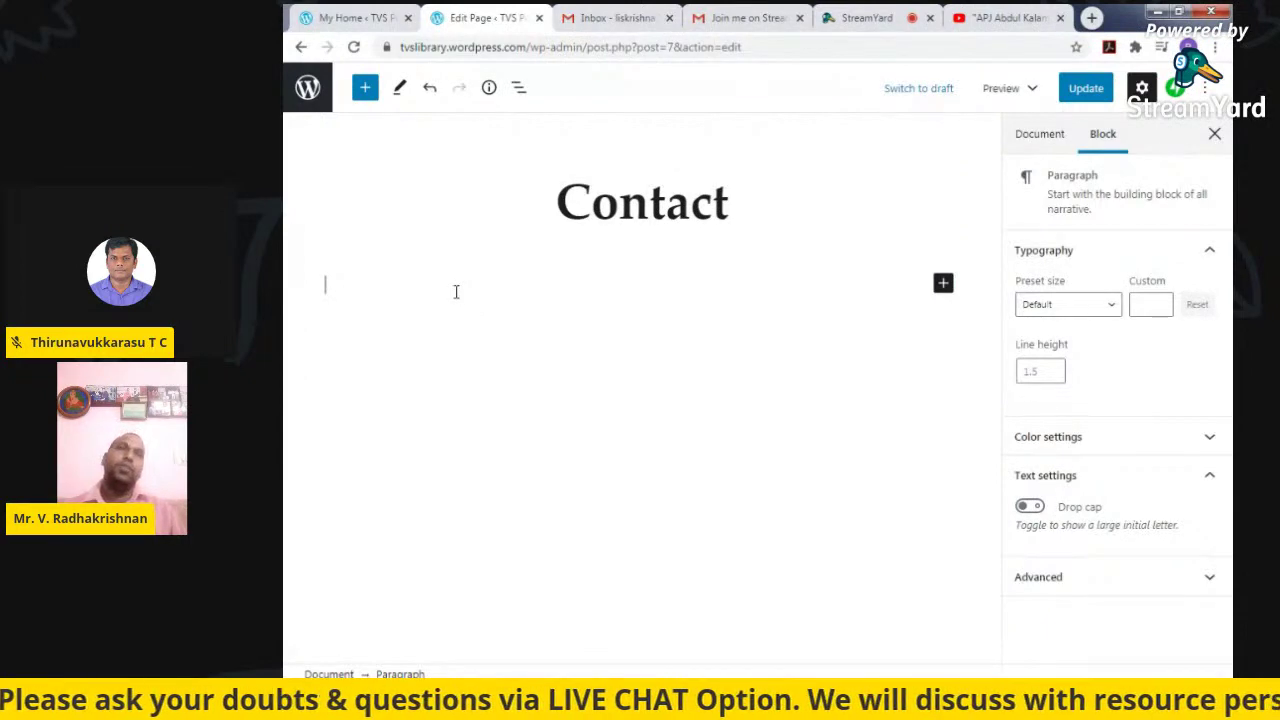
pyautogui.hotkey('ctrl', 'v')
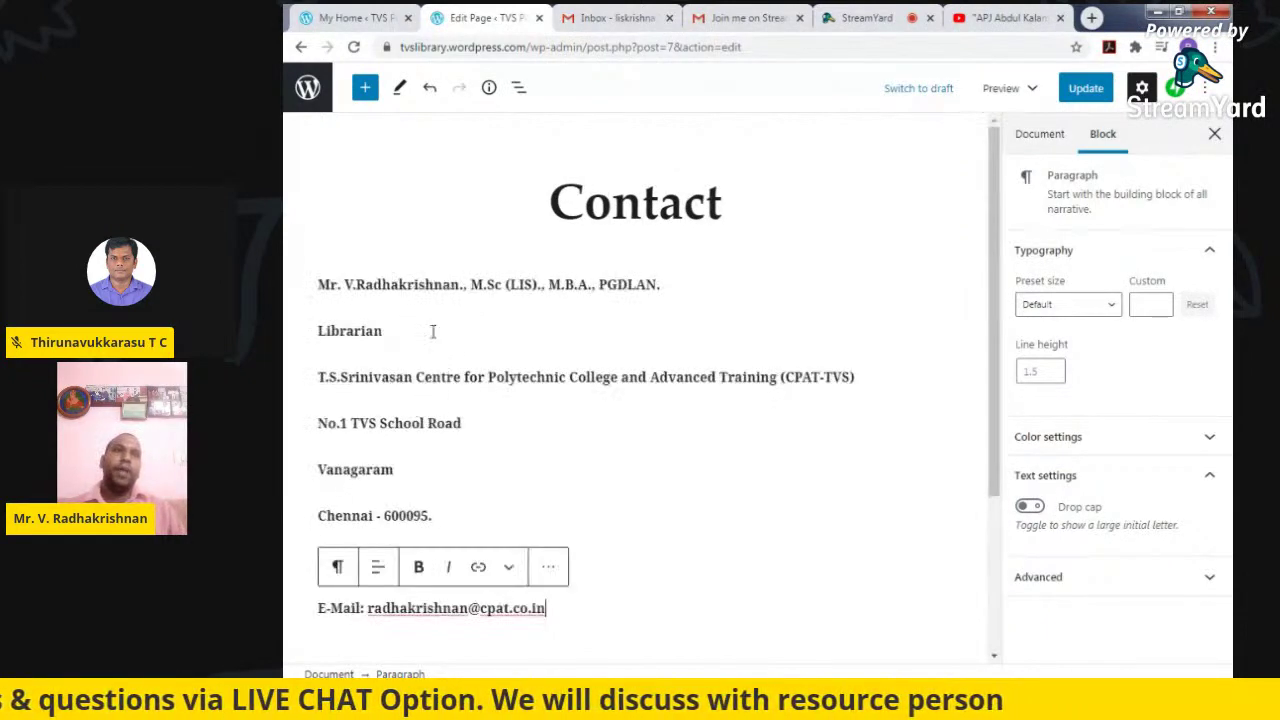
# Remove the E-Mail, phone number, Chennai and Vanagaram paragraph blocks.
pyautogui.click(553, 567)
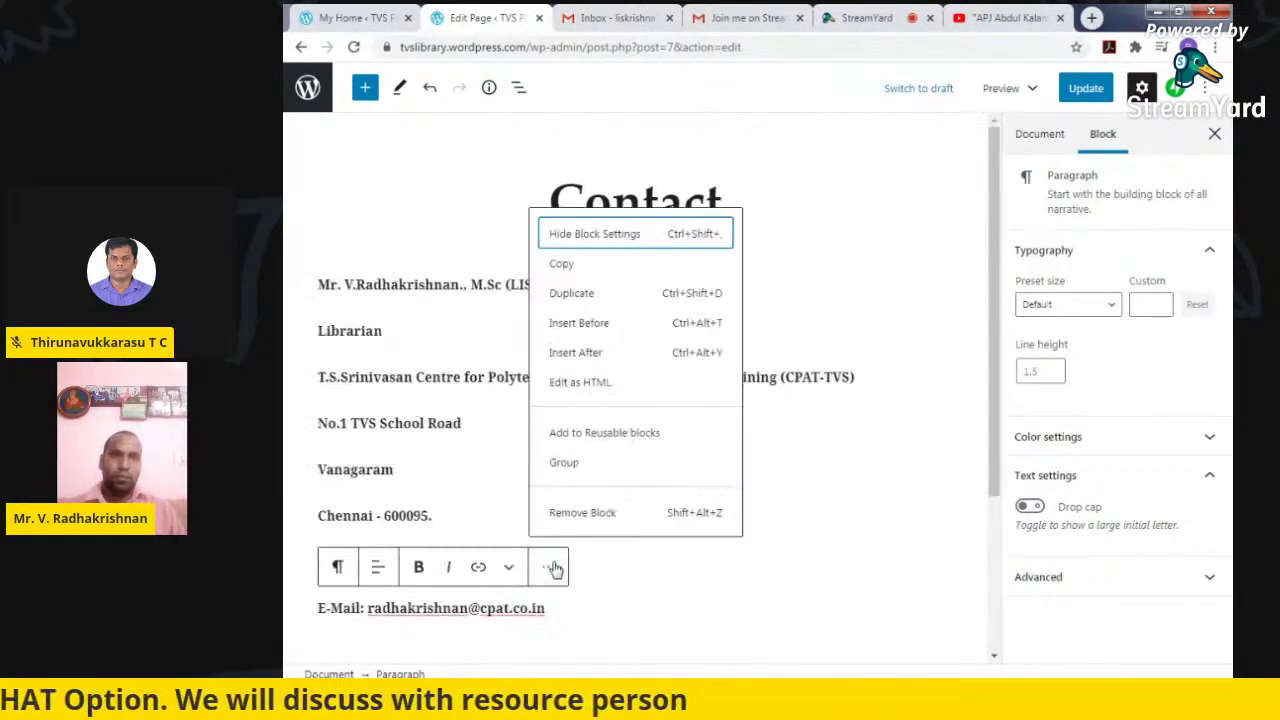
pyautogui.click(587, 516)
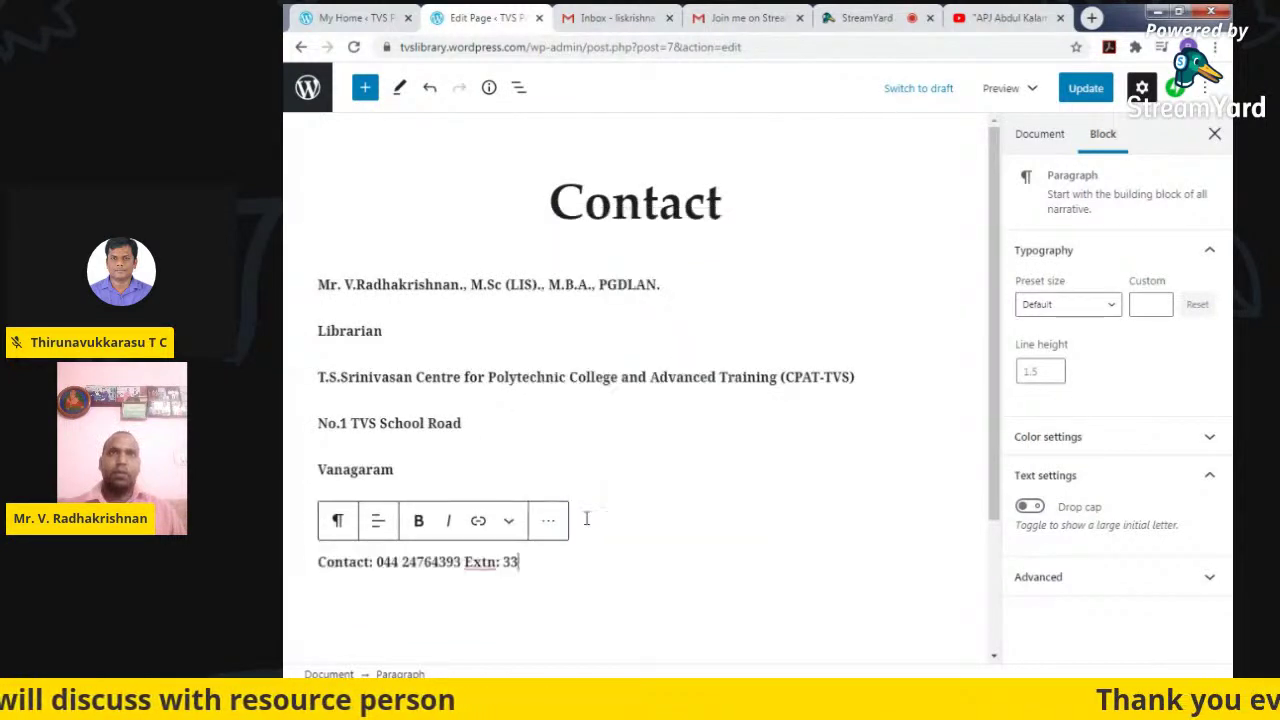
pyautogui.click(548, 521)
pyautogui.click(588, 463)
pyautogui.click(552, 476)
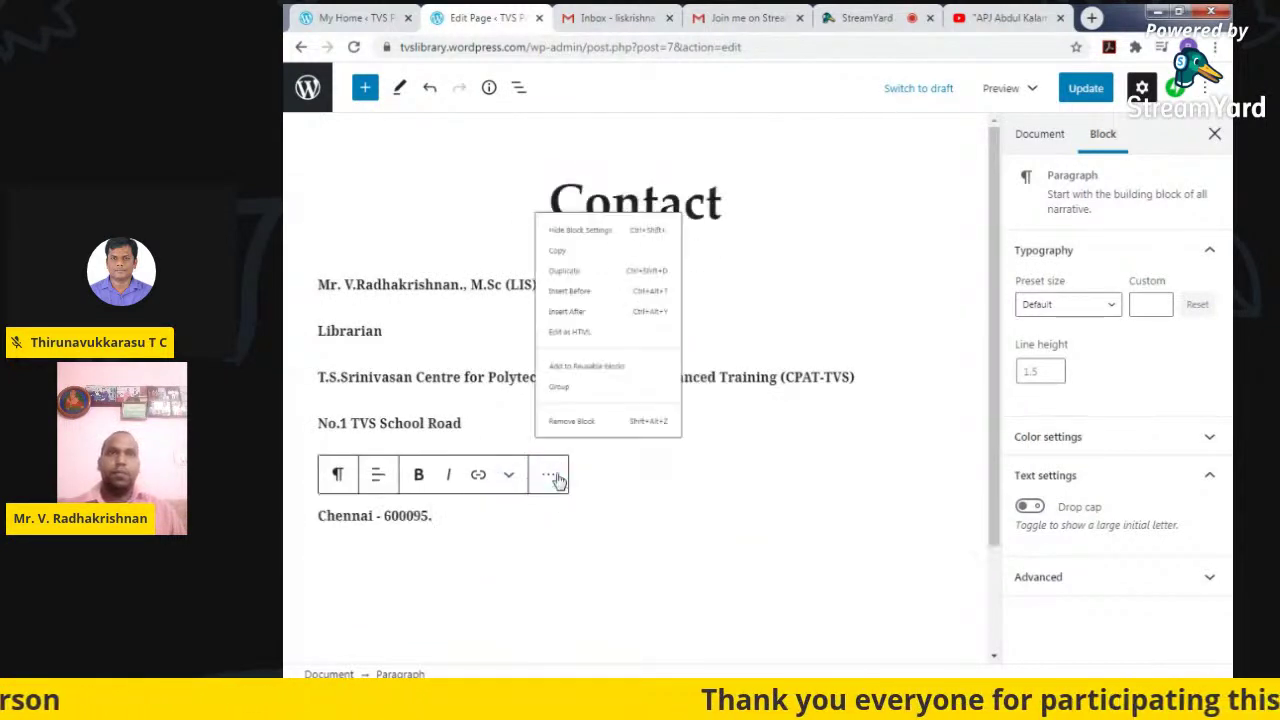
pyautogui.click(590, 422)
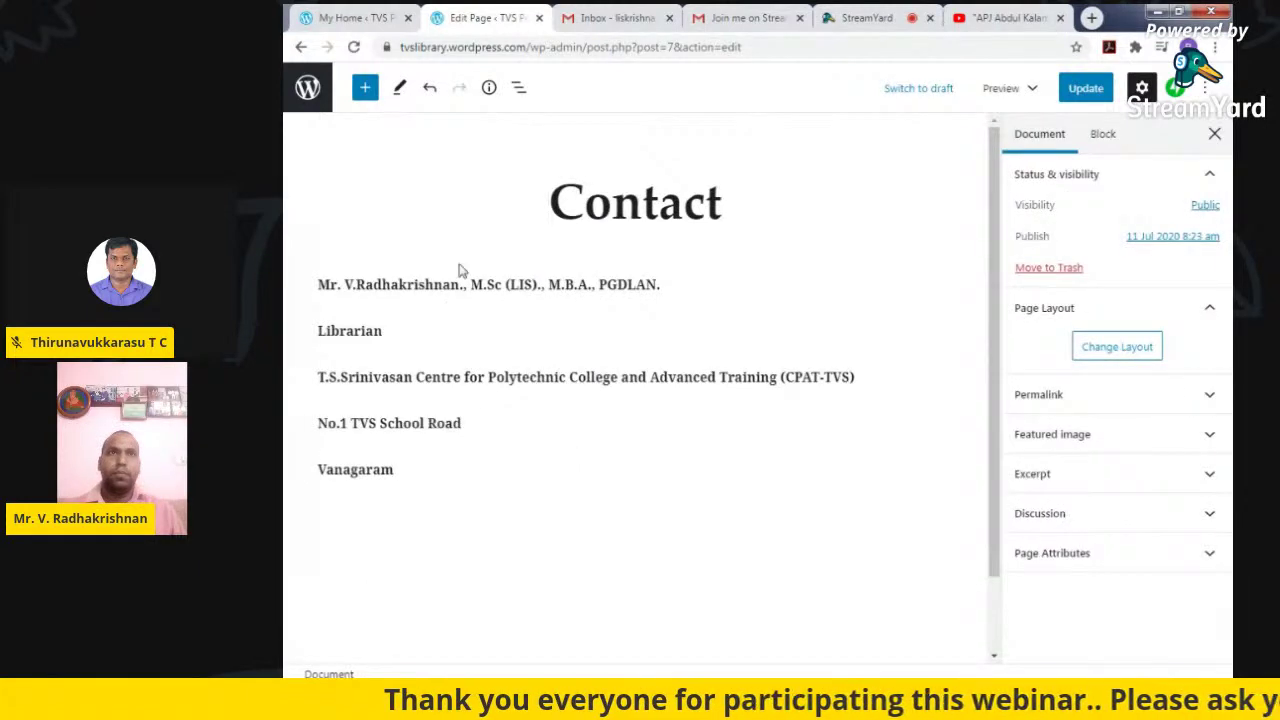
pyautogui.click(434, 474)
pyautogui.click(548, 428)
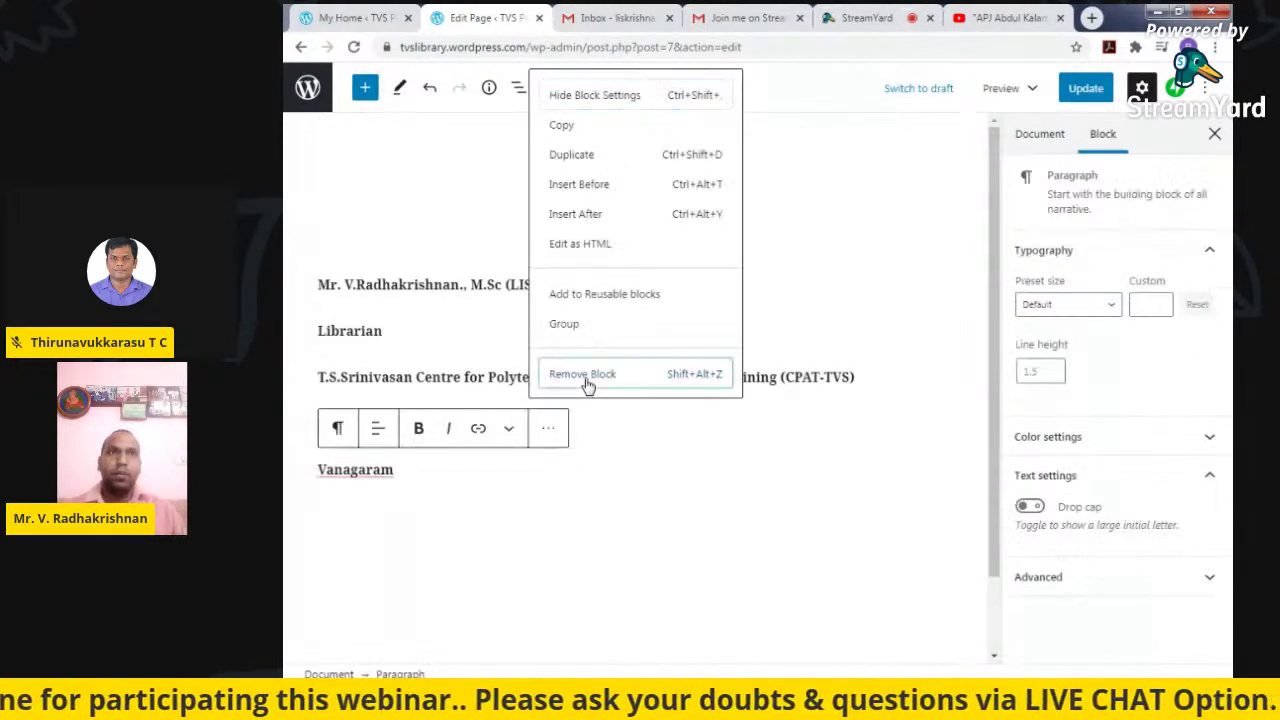
pyautogui.click(586, 376)
# Remove the No.1 TVS School Road, college name, Librarian and name-and-qualifications paragraphs.
pyautogui.click(548, 382)
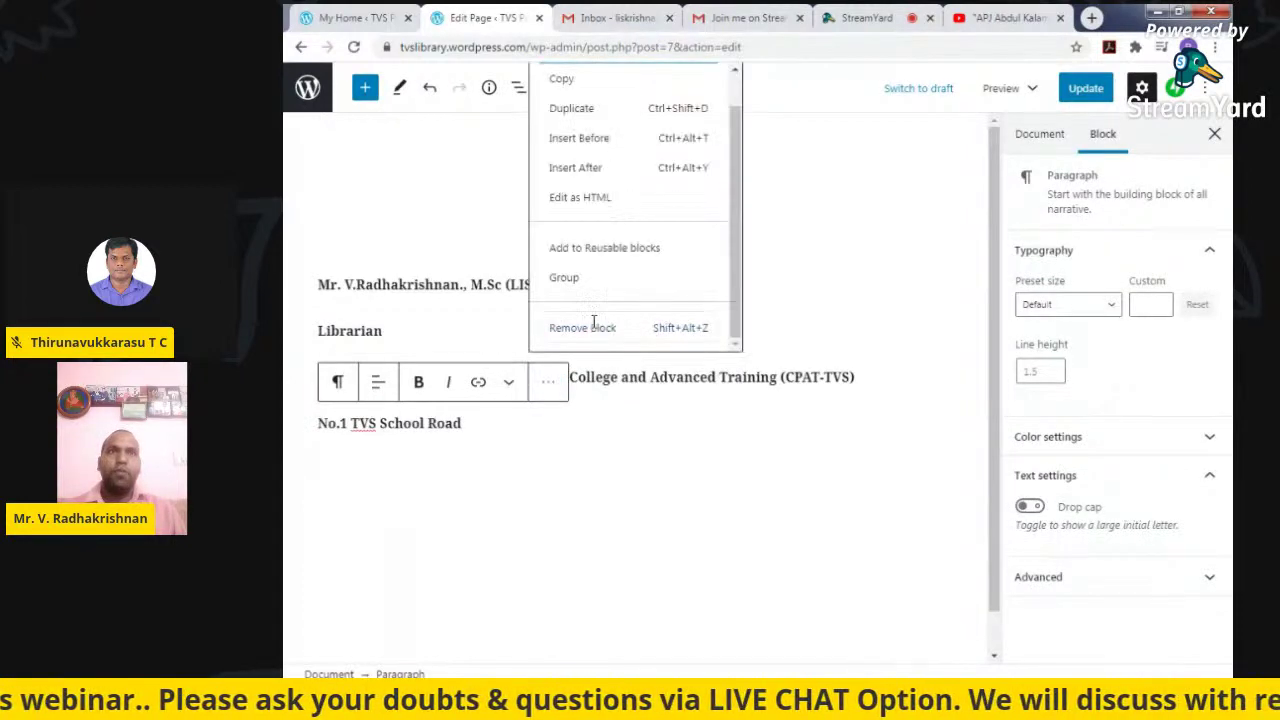
pyautogui.click(595, 328)
pyautogui.click(556, 336)
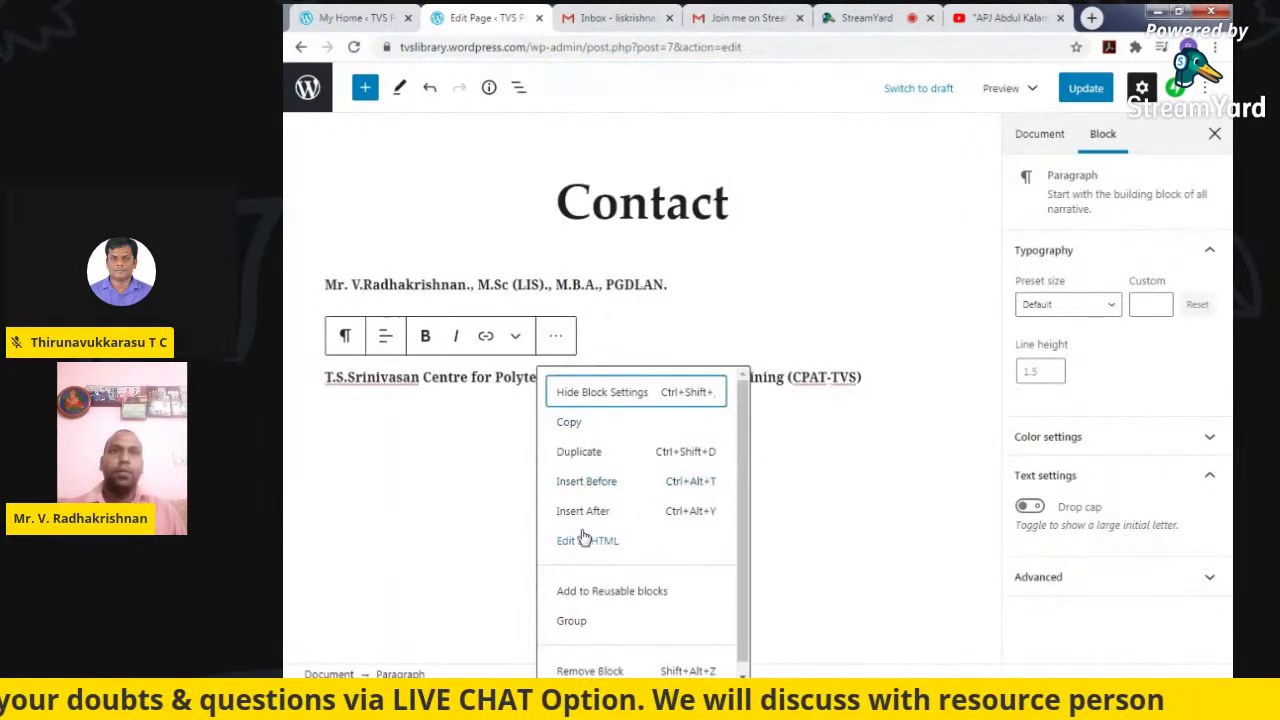
pyautogui.scroll(-1, 586, 550)
pyautogui.click(590, 662)
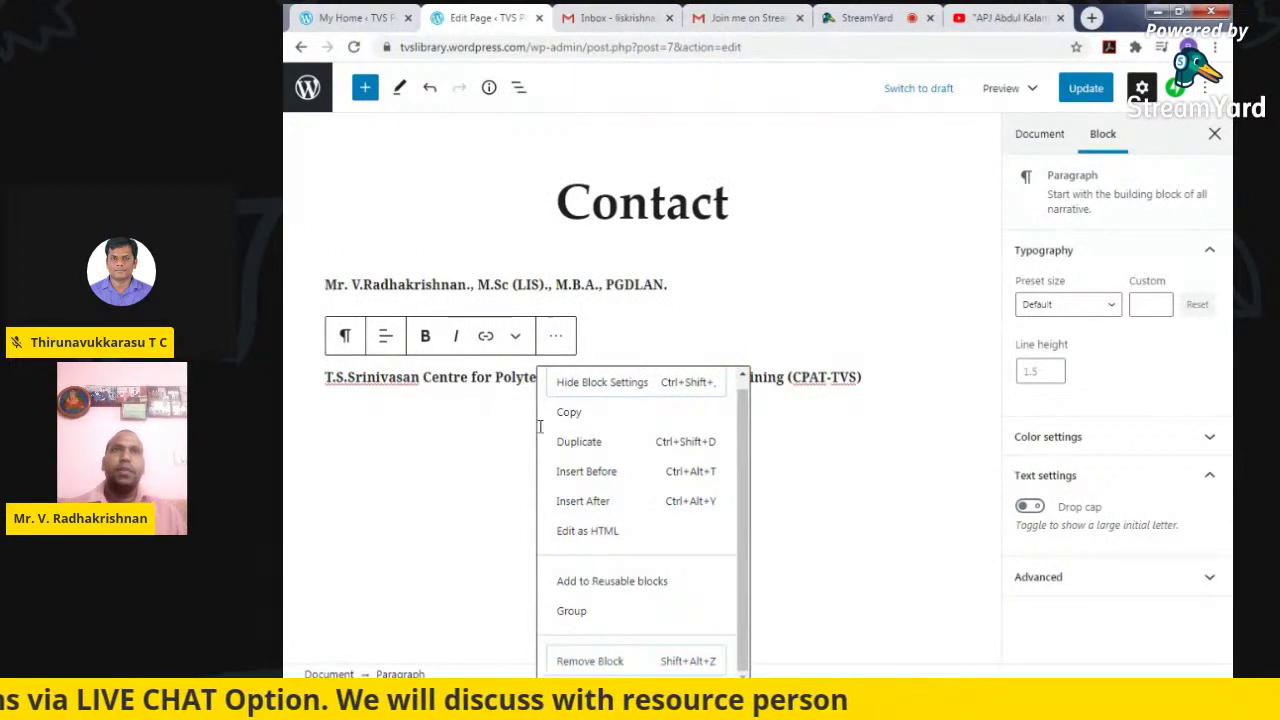
pyautogui.click(554, 295)
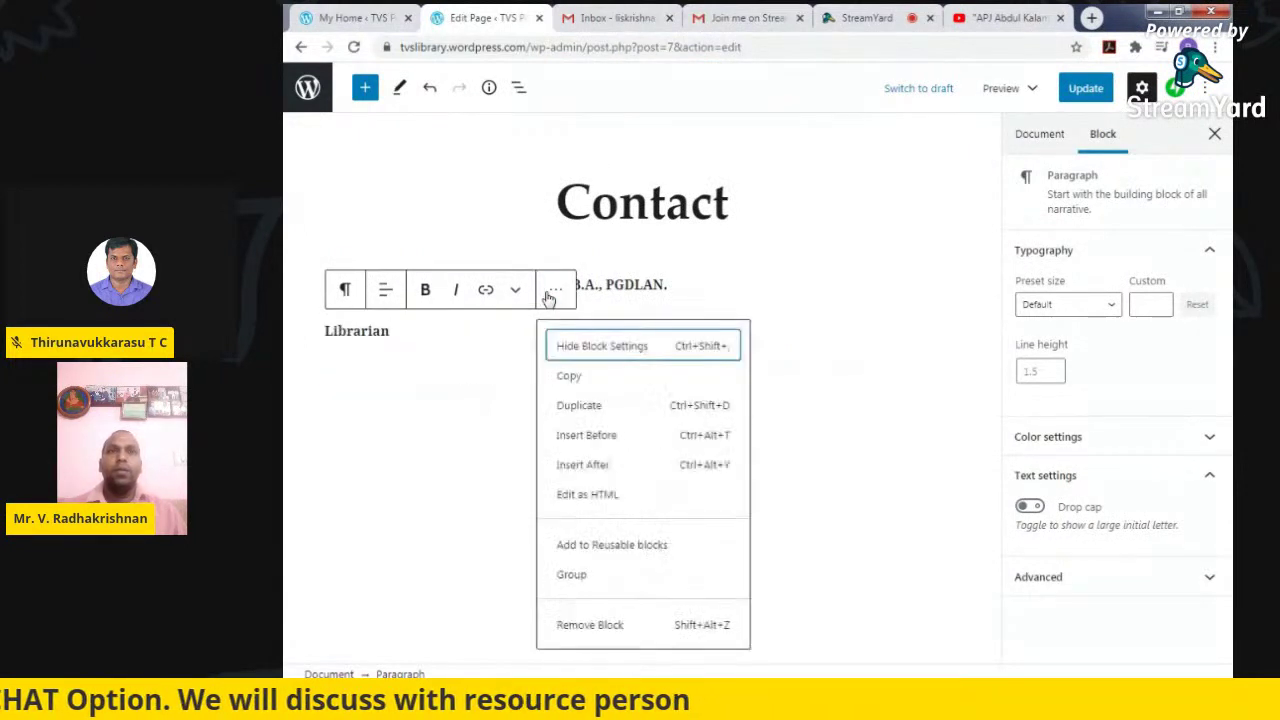
pyautogui.click(578, 624)
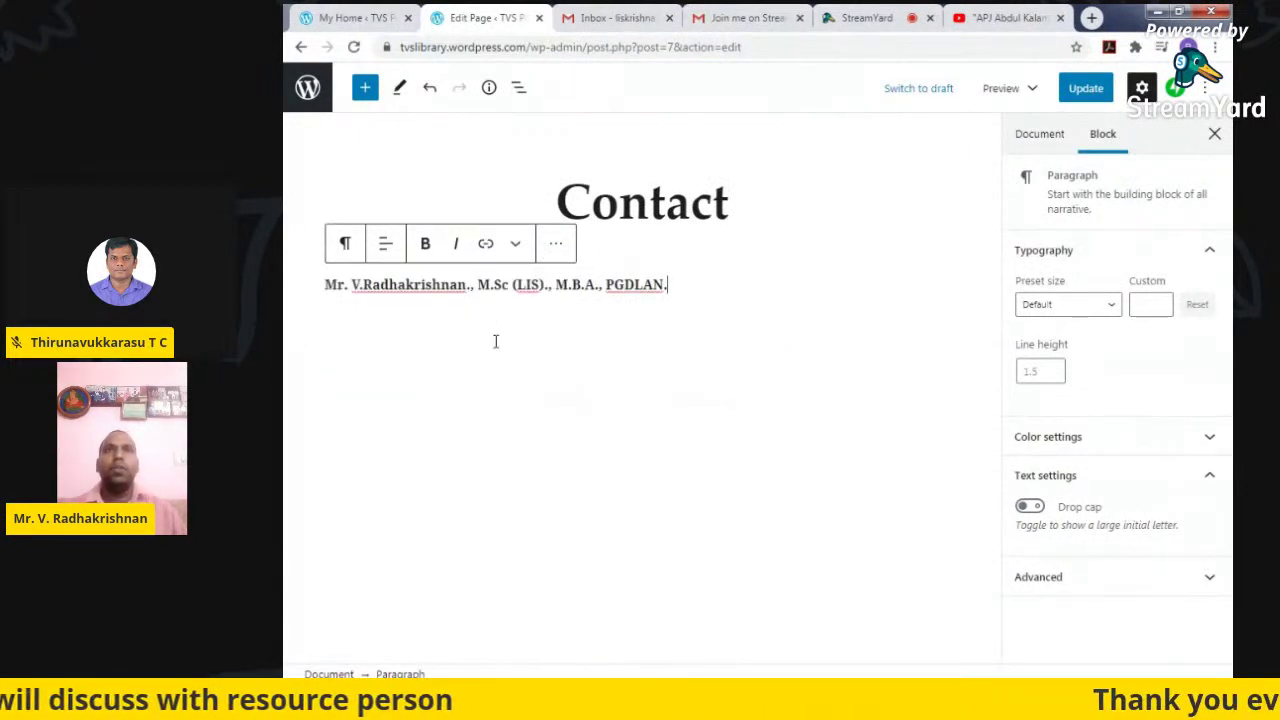
pyautogui.click(555, 246)
pyautogui.click(619, 584)
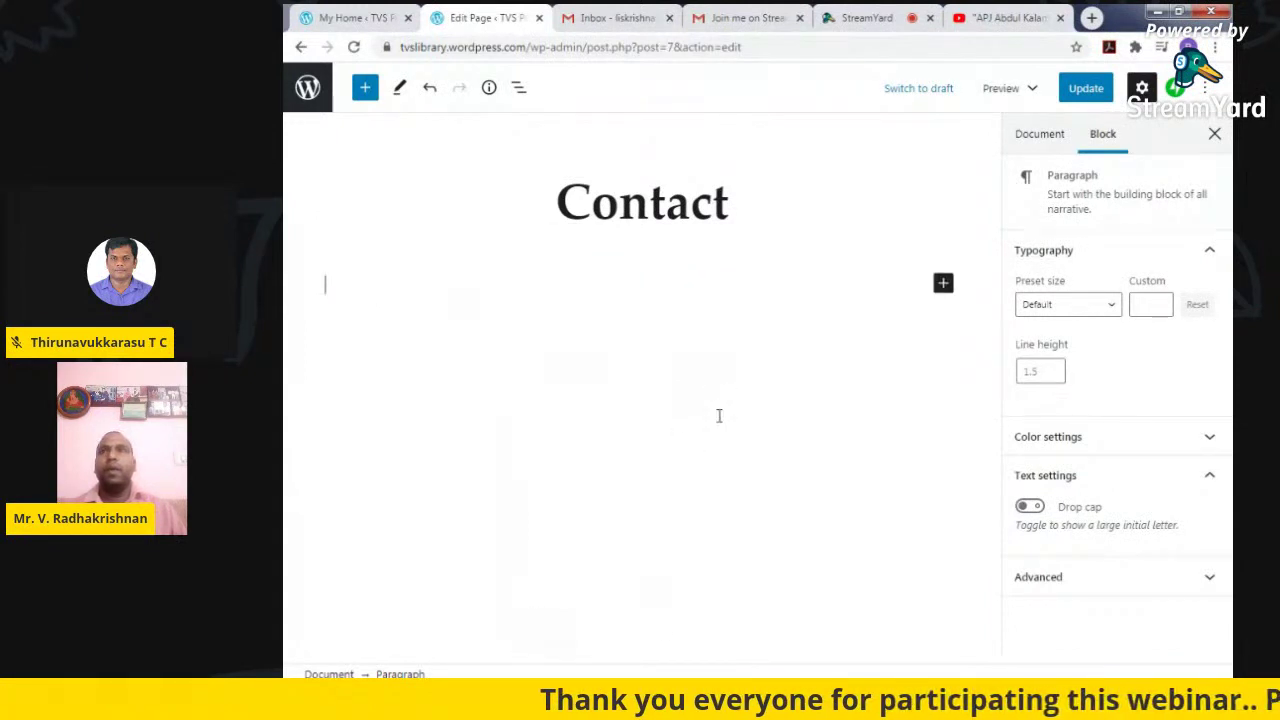
# Insert a Classic block and paste all the contact details into it.
pyautogui.click(943, 285)
pyautogui.scroll(-1, 837, 476)
pyautogui.scroll(1, 815, 475)
pyautogui.scroll(-1, 815, 477)
pyautogui.scroll(-3, 815, 476)
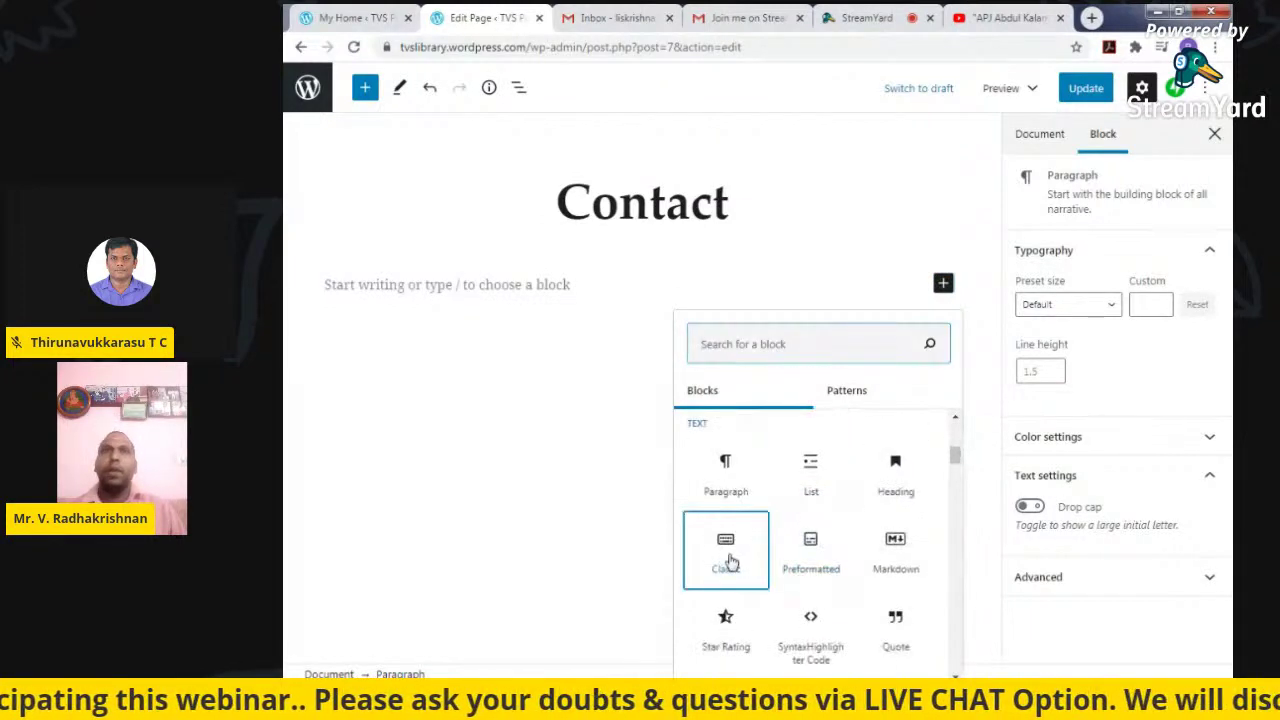
pyautogui.click(726, 565)
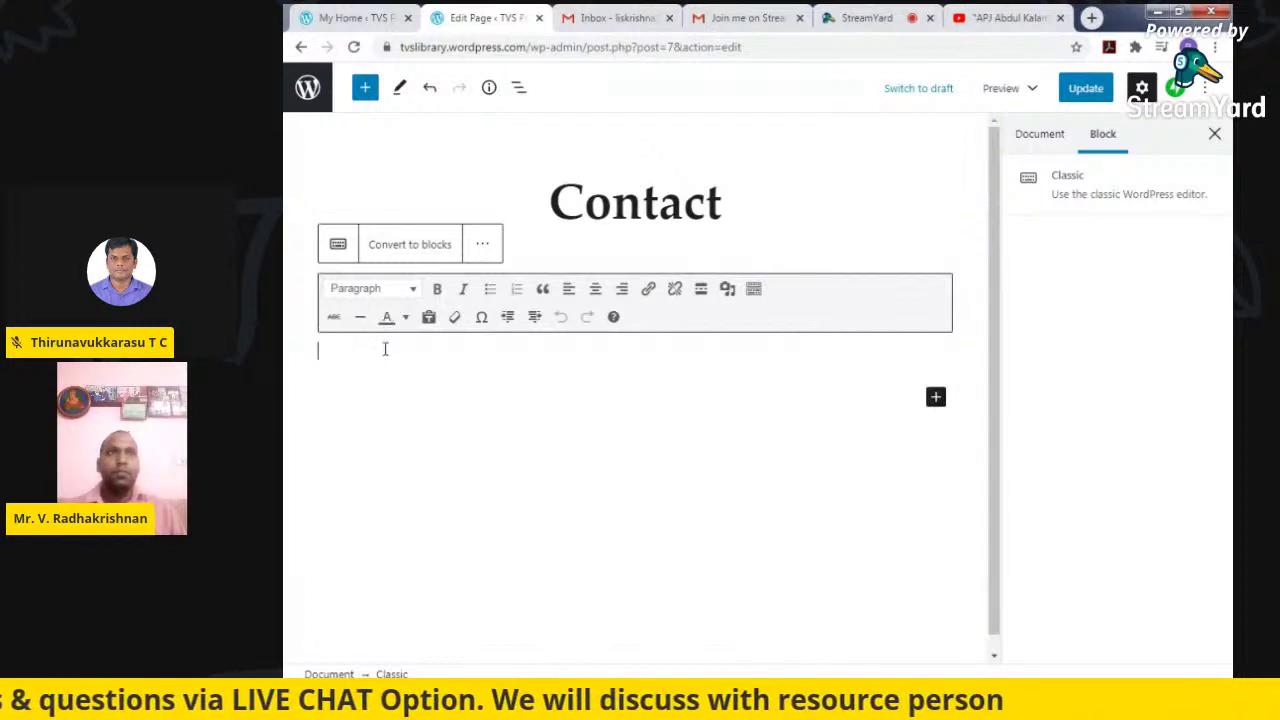
pyautogui.hotkey('ctrl', 'v')
# Format the pasted details as red Preformatted text and update the Contact page.
pyautogui.moveTo(518, 628); pyautogui.dragTo(335, 360)
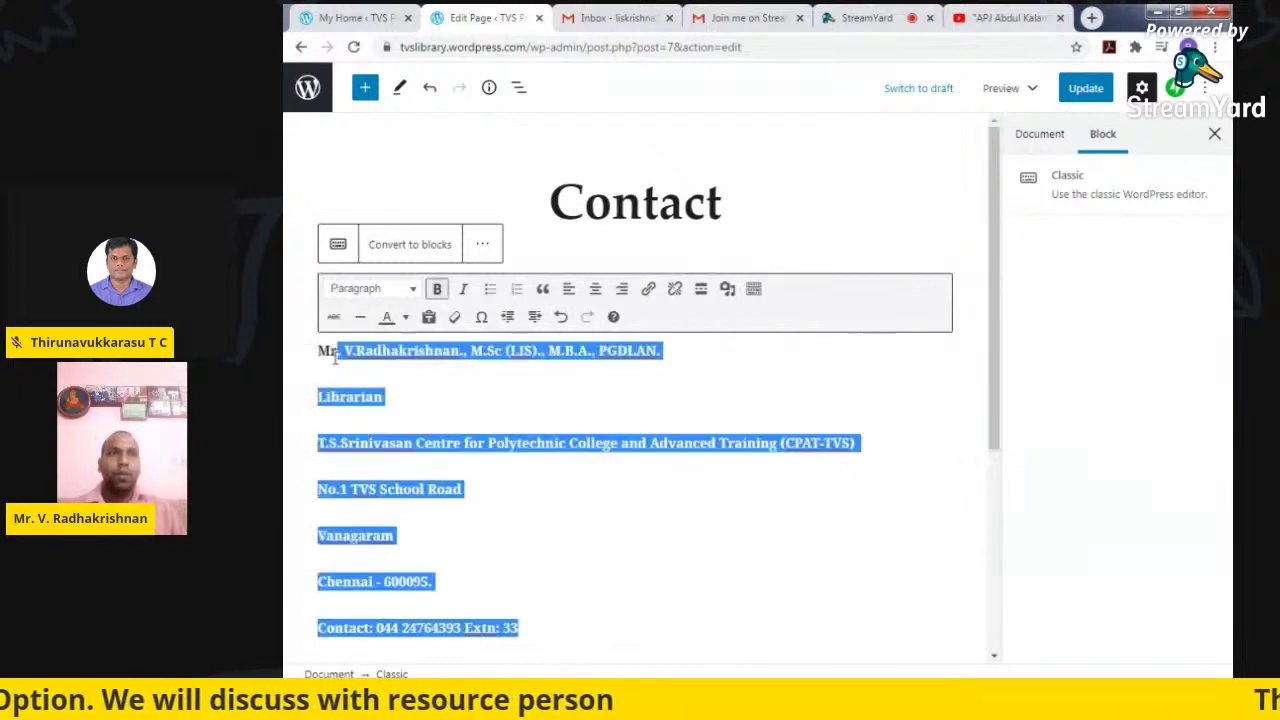
pyautogui.click(414, 290)
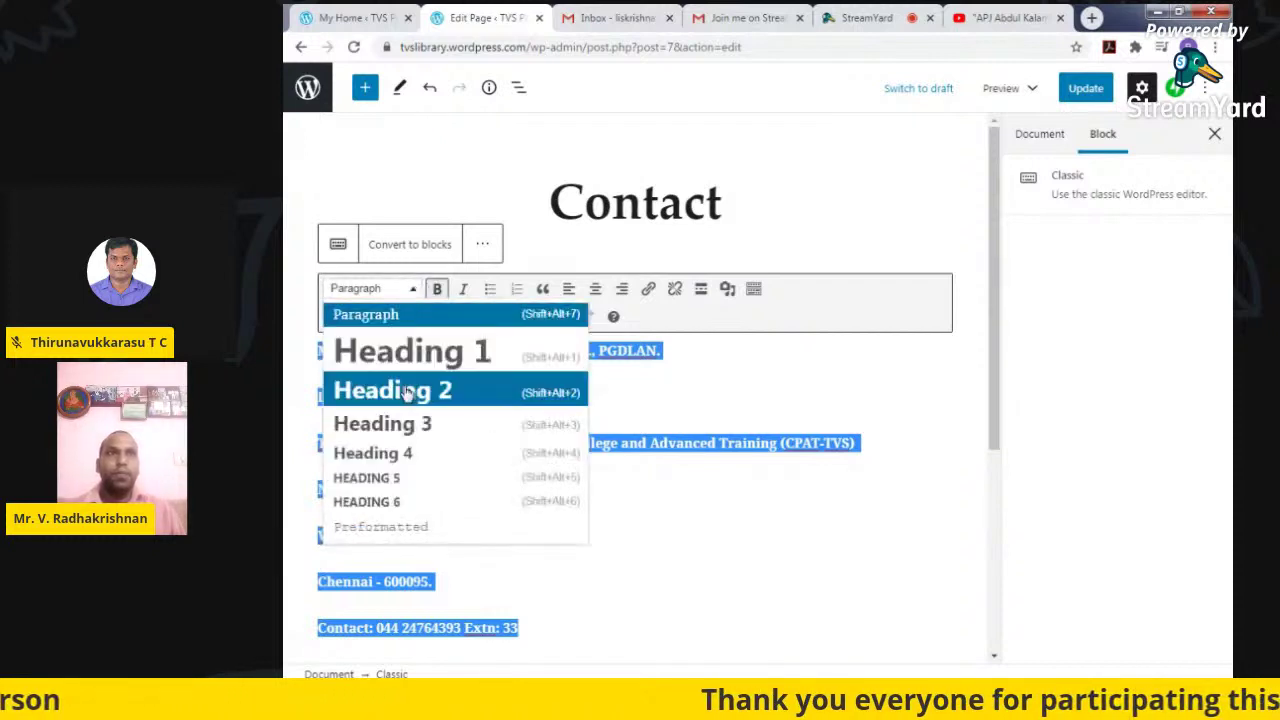
pyautogui.click(405, 530)
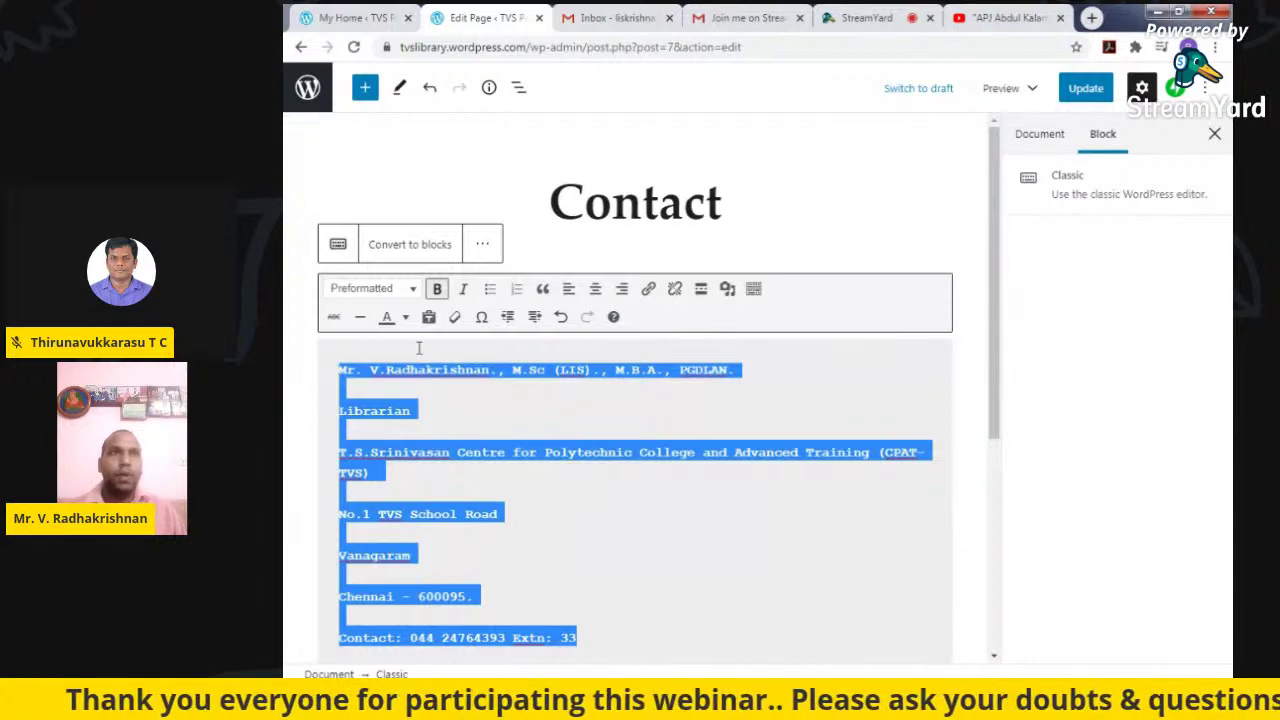
pyautogui.click(405, 318)
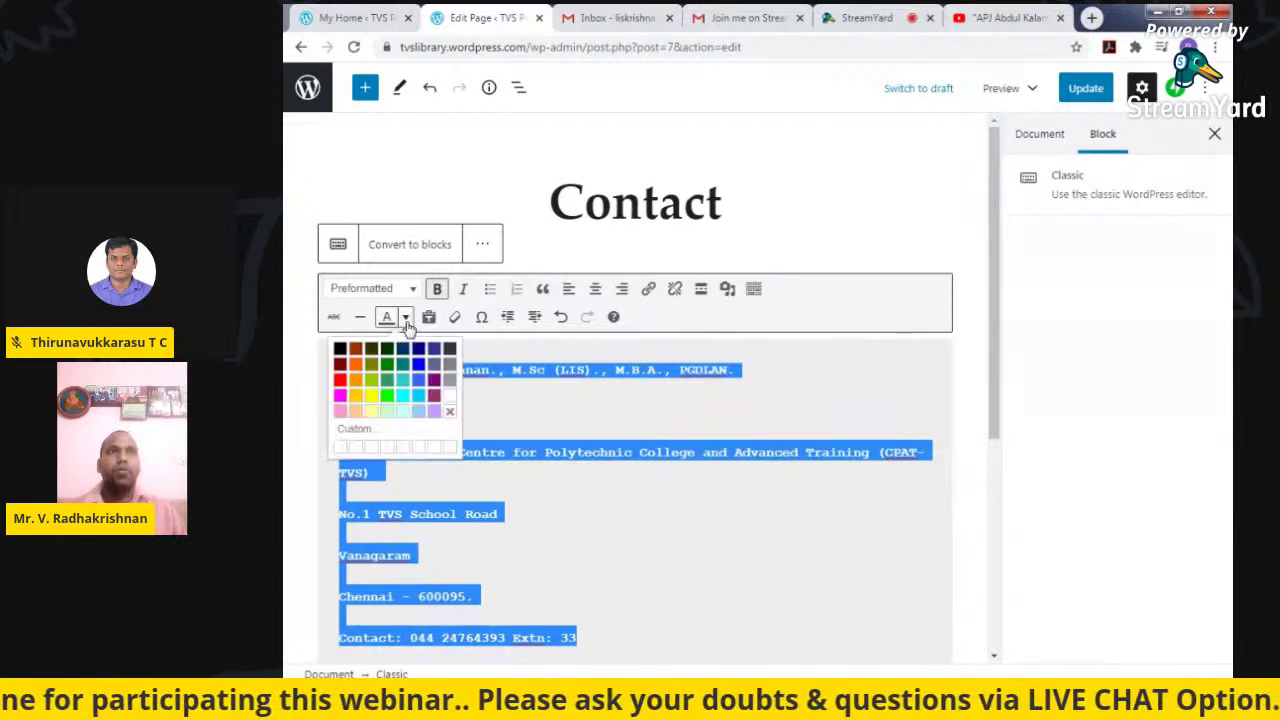
pyautogui.click(340, 379)
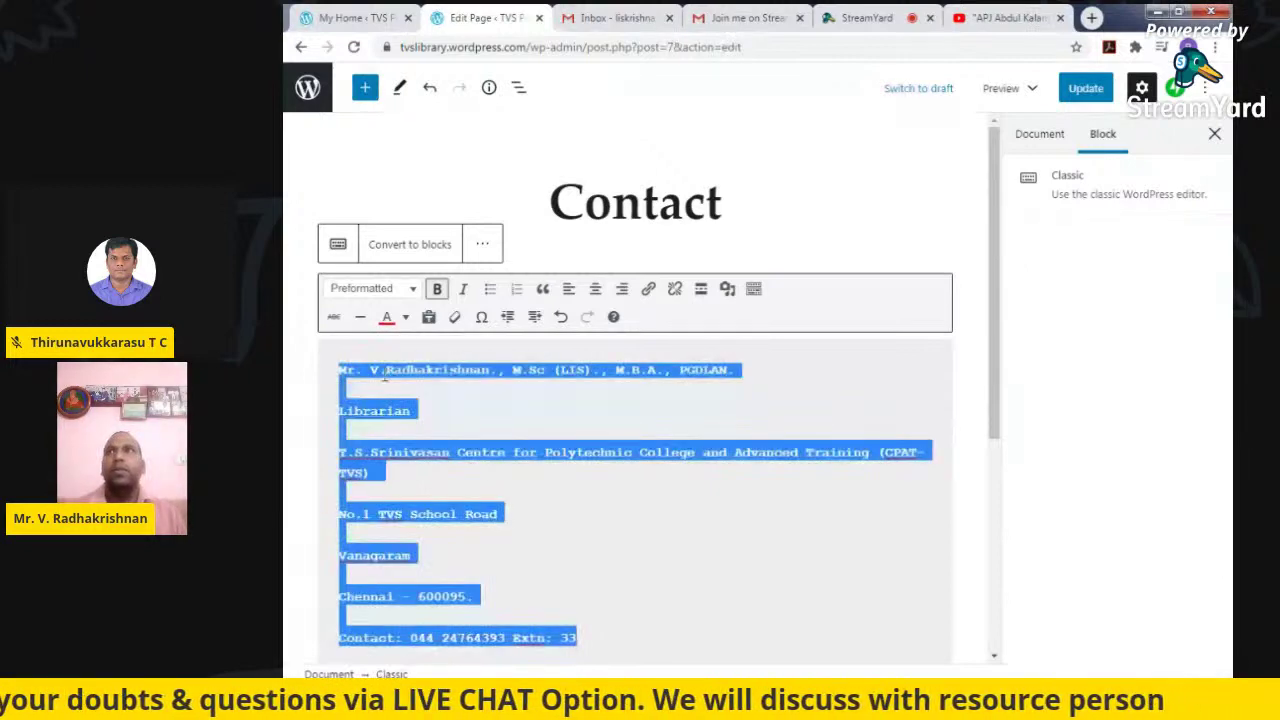
pyautogui.click(1093, 94)
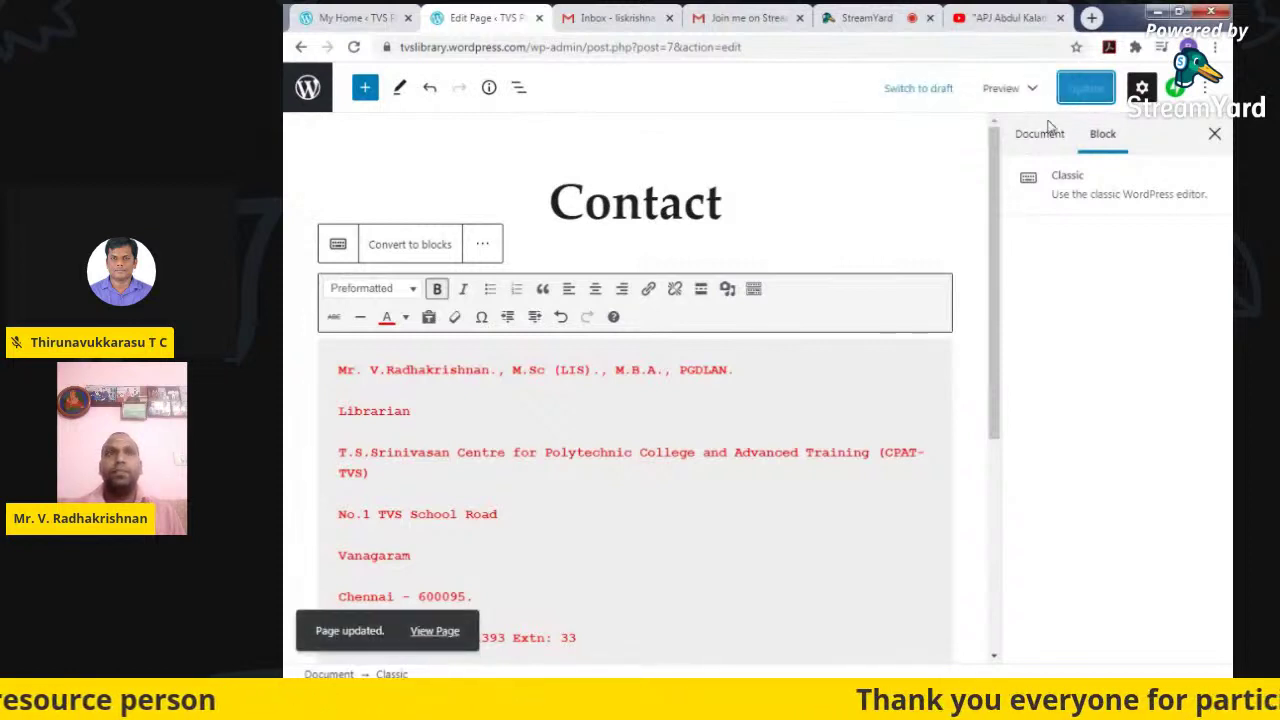
# Reload tvslibrary.wordpress.com in Firefox and scroll through to check the red contact details.
pyautogui.moveTo(510, 690)
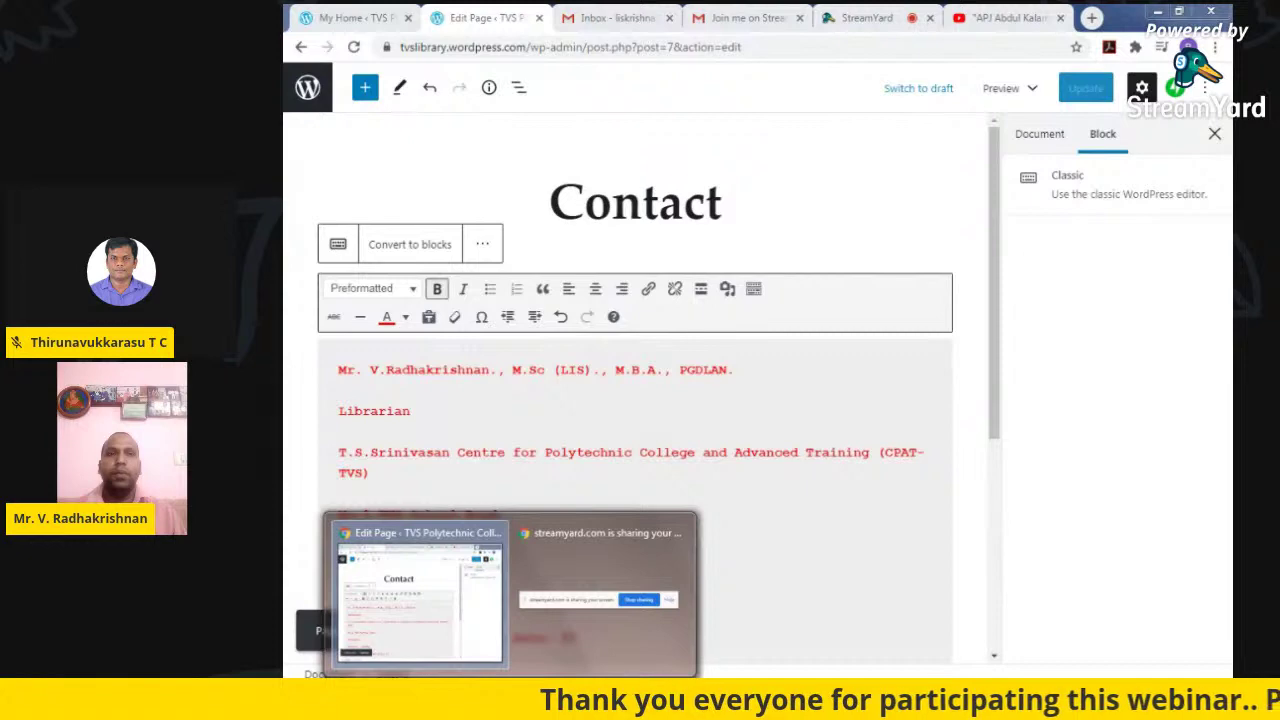
pyautogui.click(550, 698)
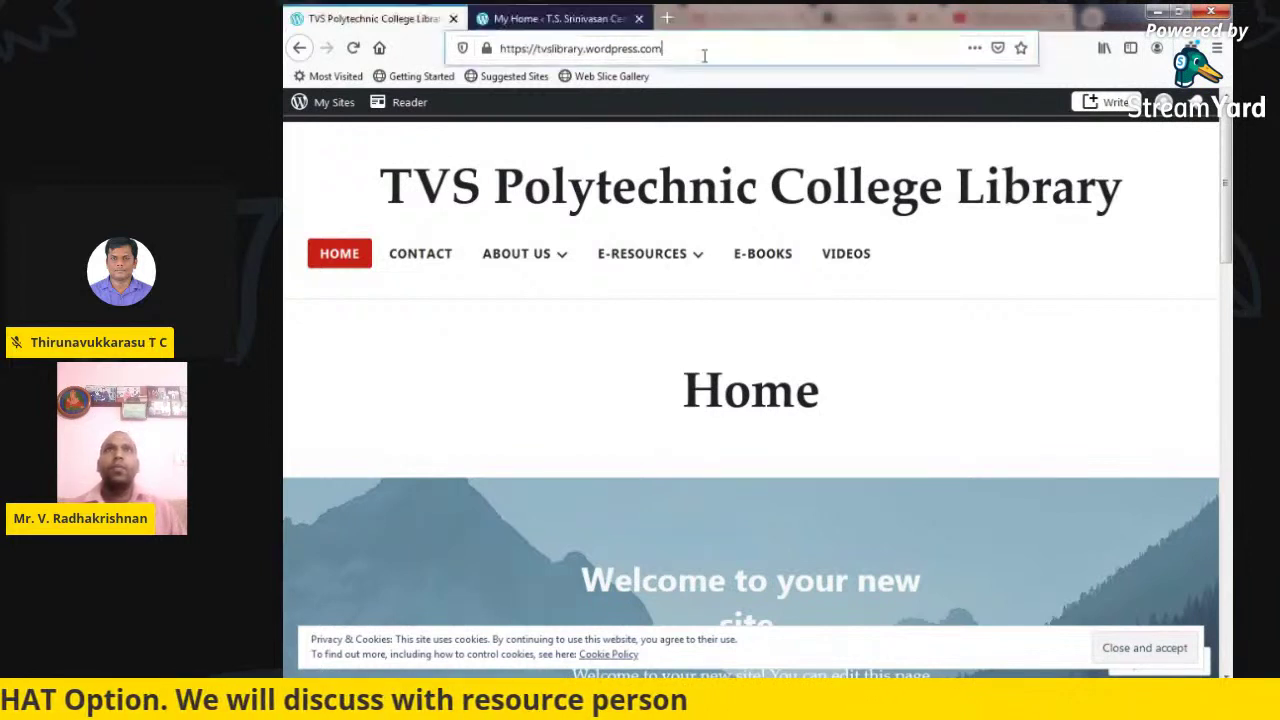
pyautogui.click(702, 49)
pyautogui.press('Return')
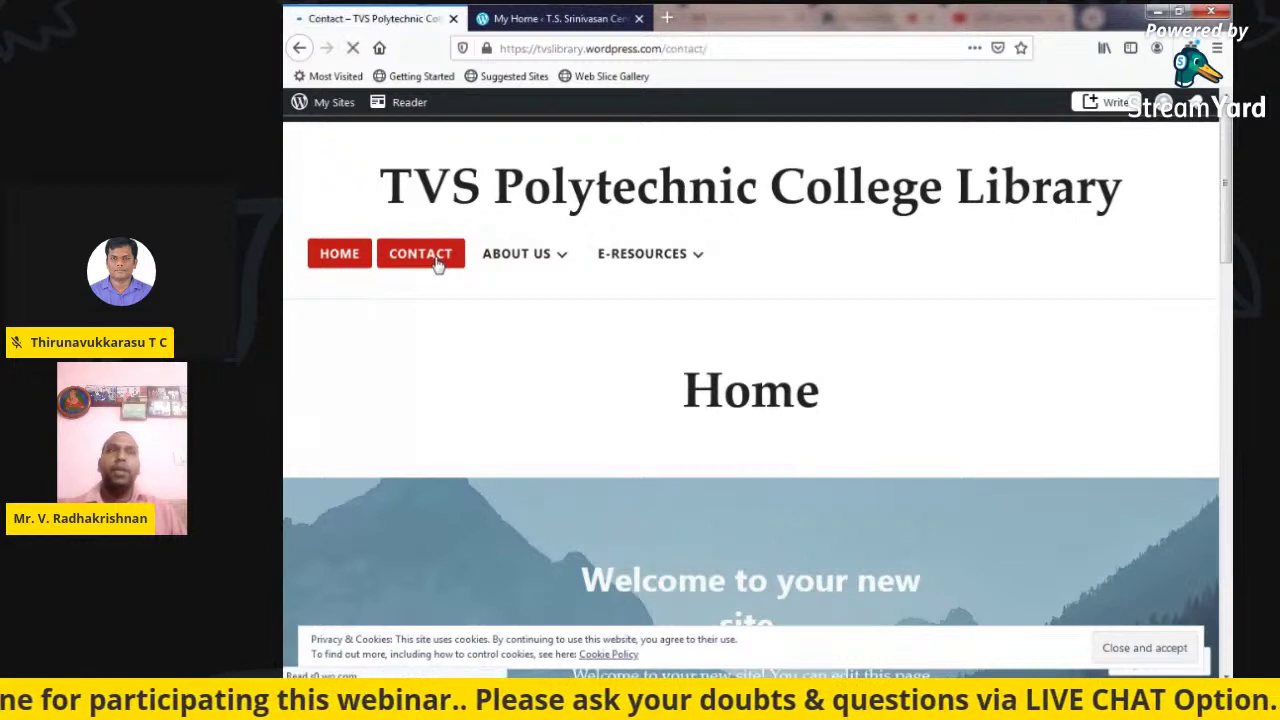
pyautogui.scroll(-2, 445, 323)
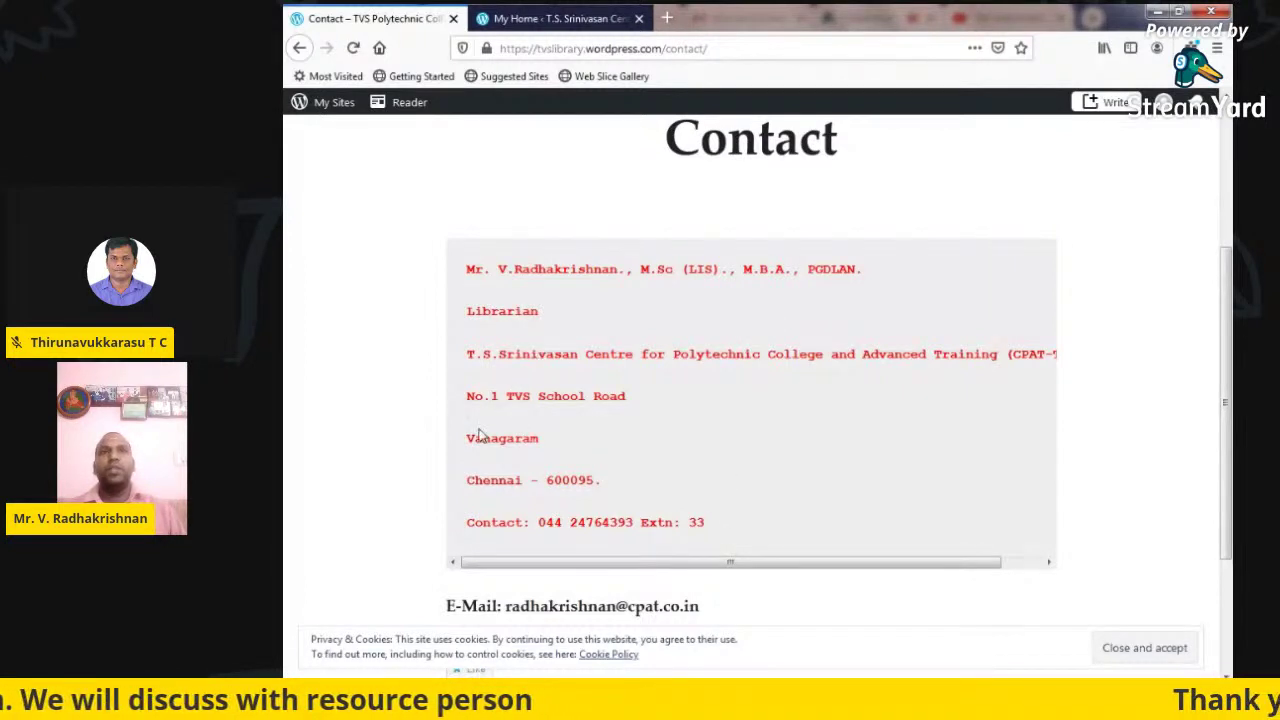
pyautogui.scroll(2, 556, 500)
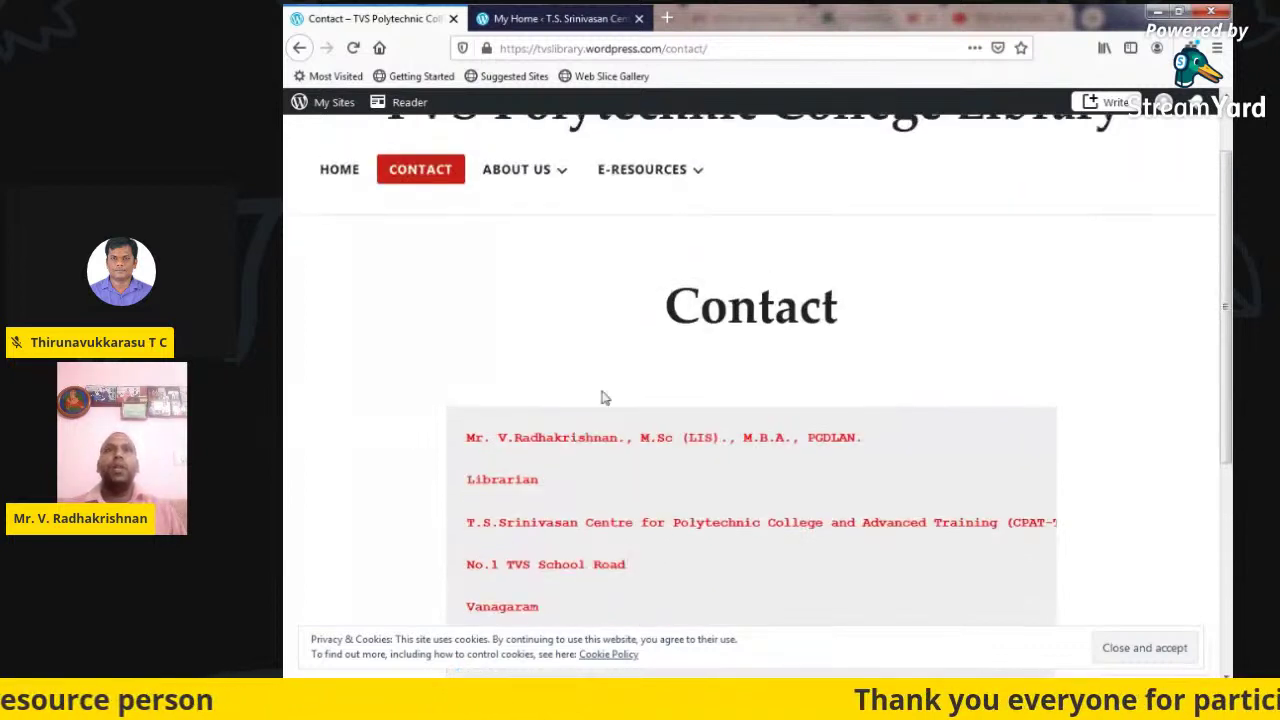
pyautogui.scroll(1, 732, 394)
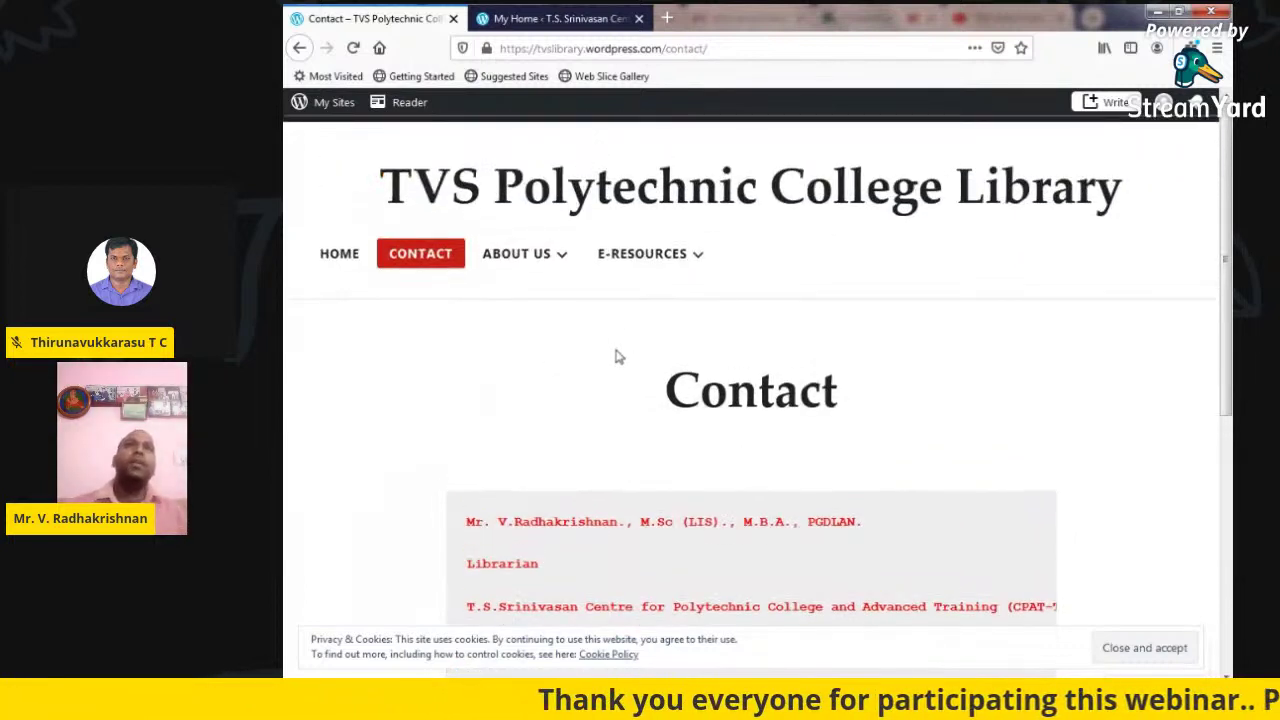
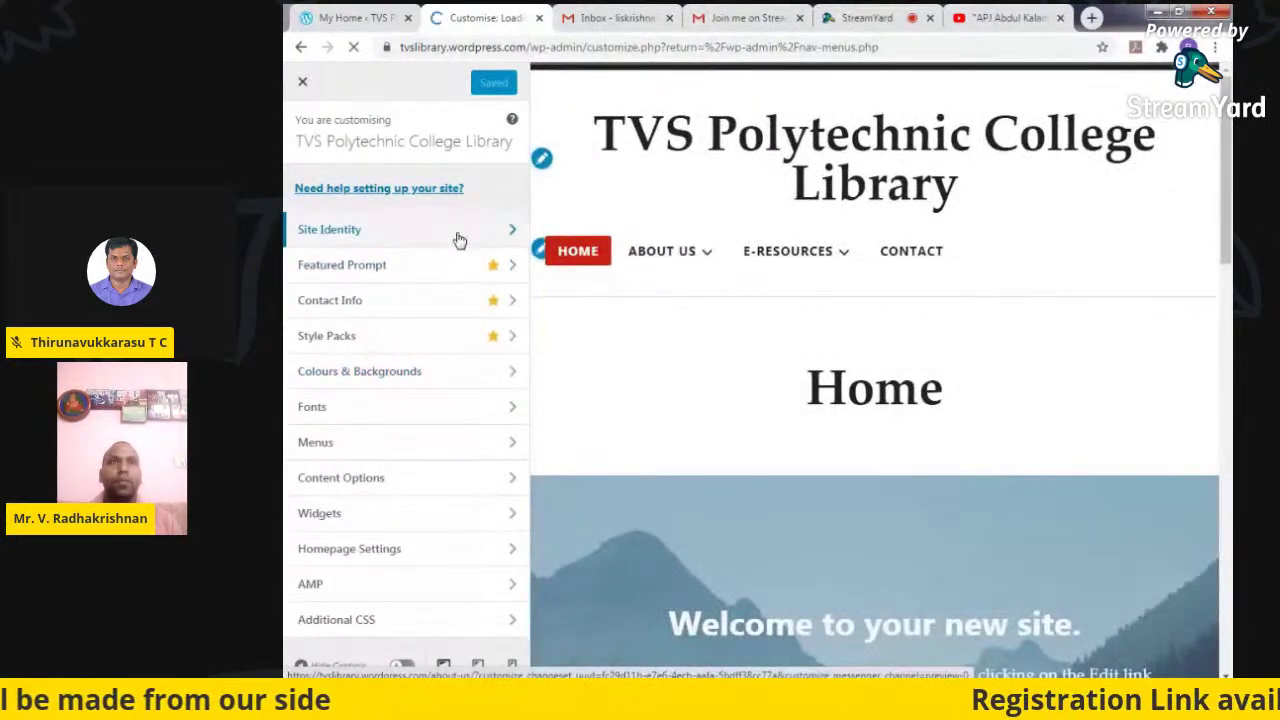
# In Site Identity, erase the whole 'TVS Polytechnic College Library' text from the Site Title field.
pyautogui.click(457, 236)
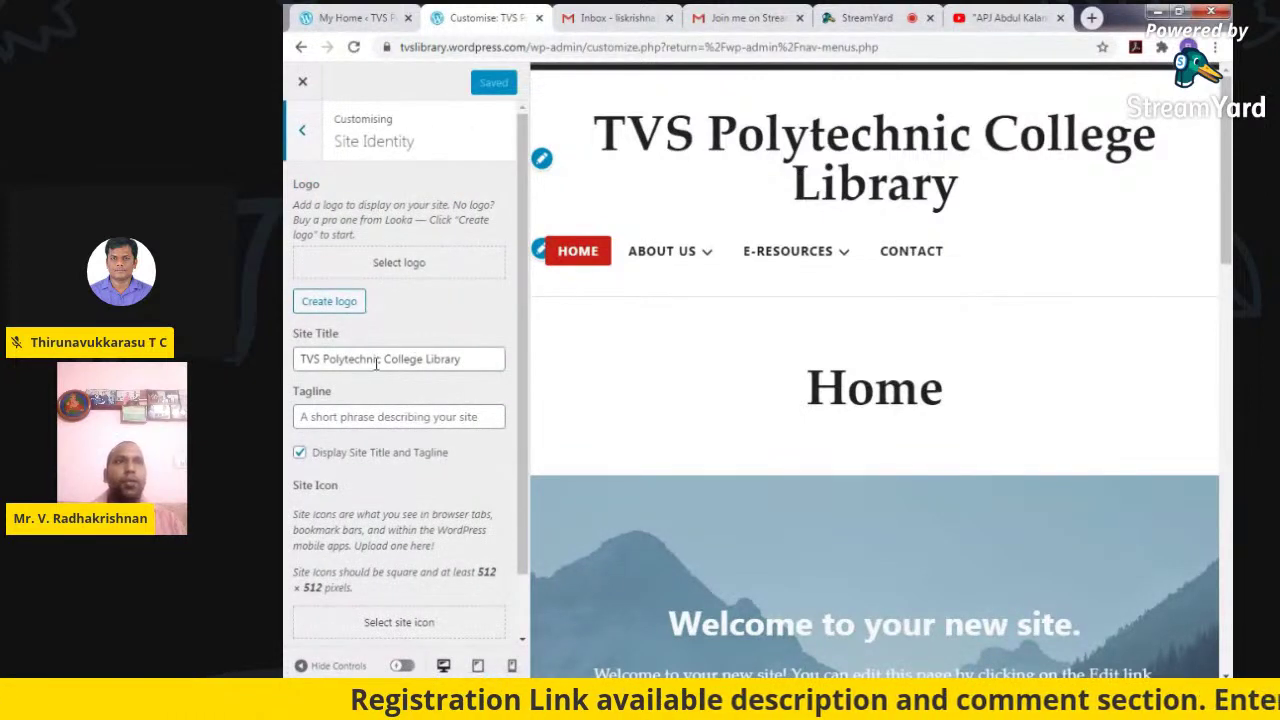
pyautogui.click(466, 359)
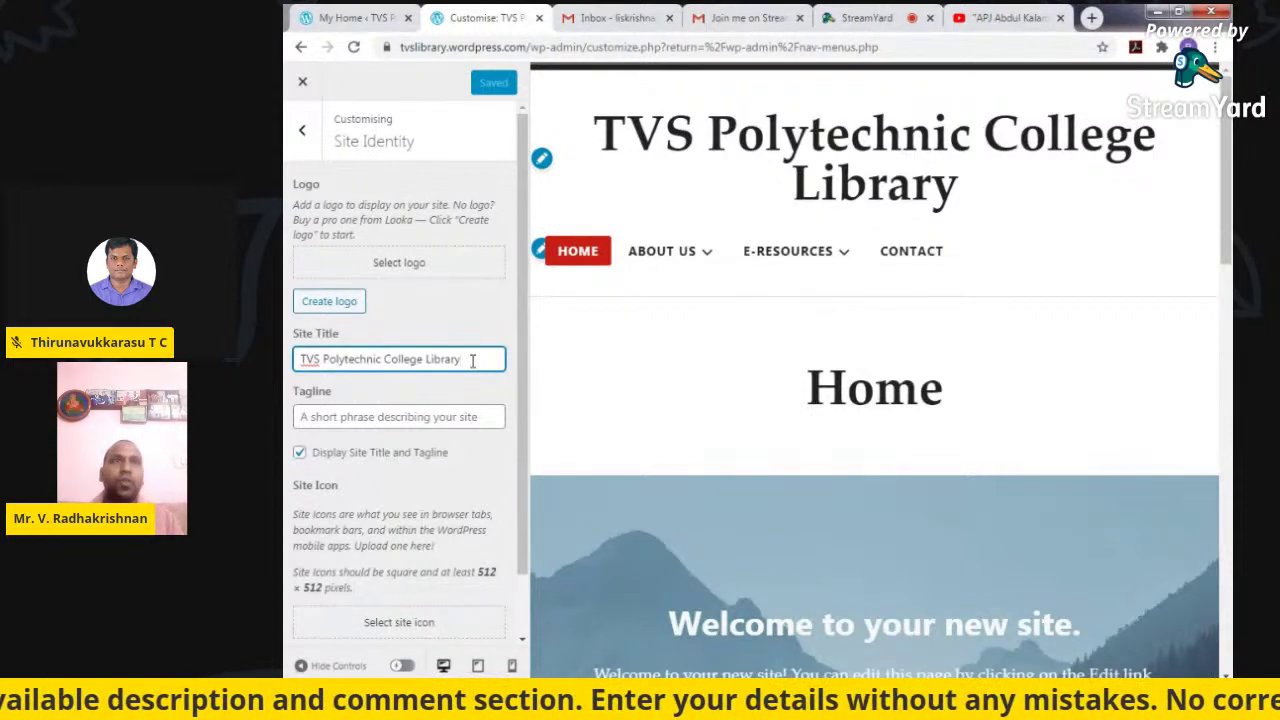
pyautogui.doubleClick(472, 362)
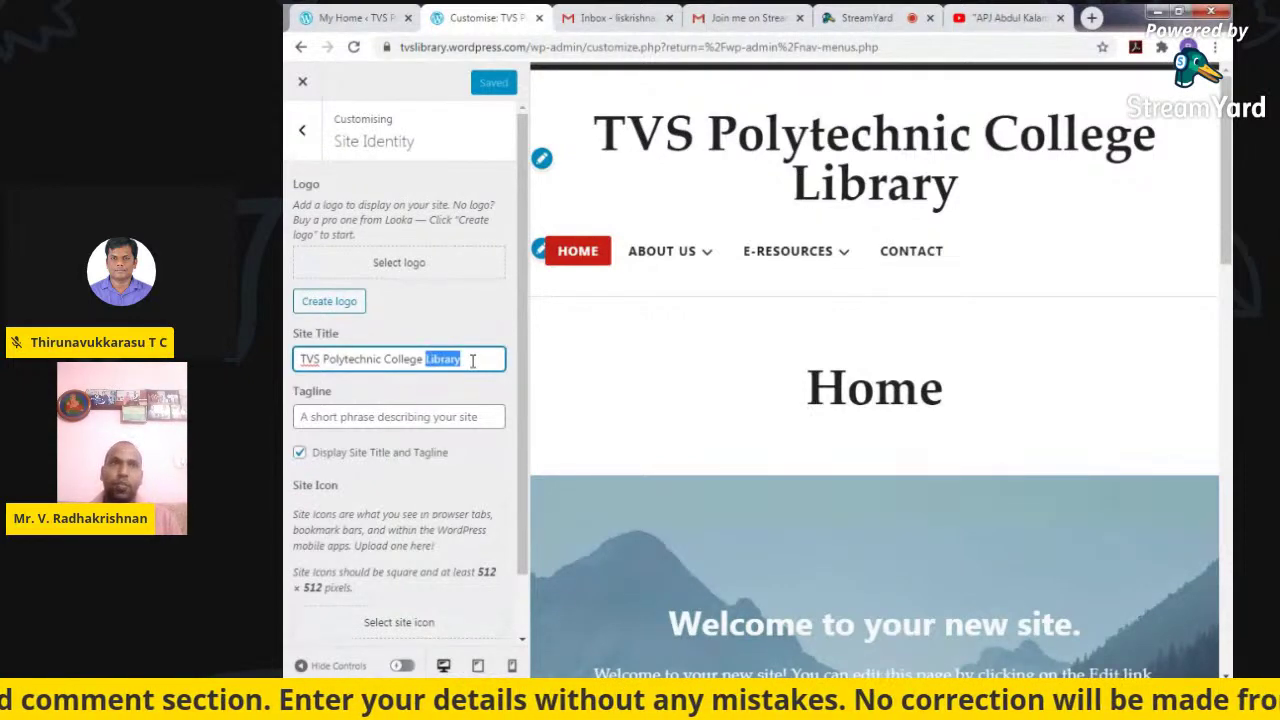
pyautogui.press('BackSpace')
pyautogui.write('Library')
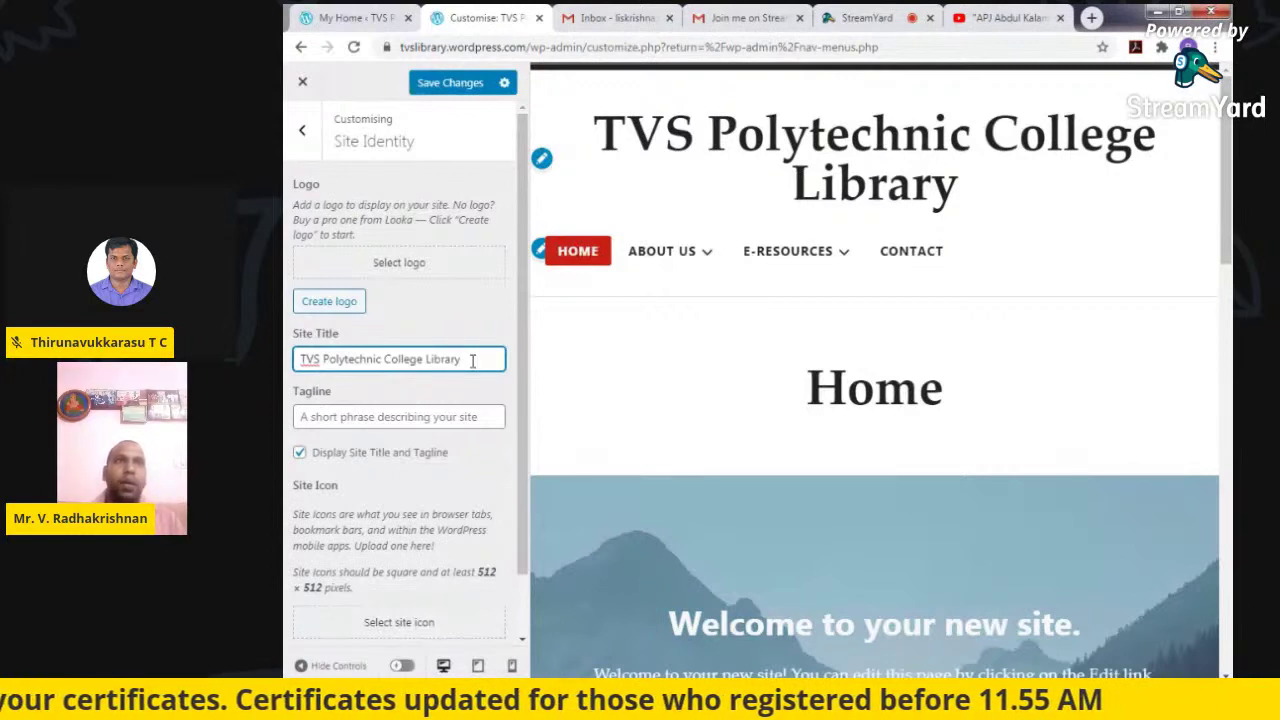
pyautogui.hotkey('ctrl', 'a')
pyautogui.press('BackSpace')
pyautogui.scroll(-1, 436, 414)
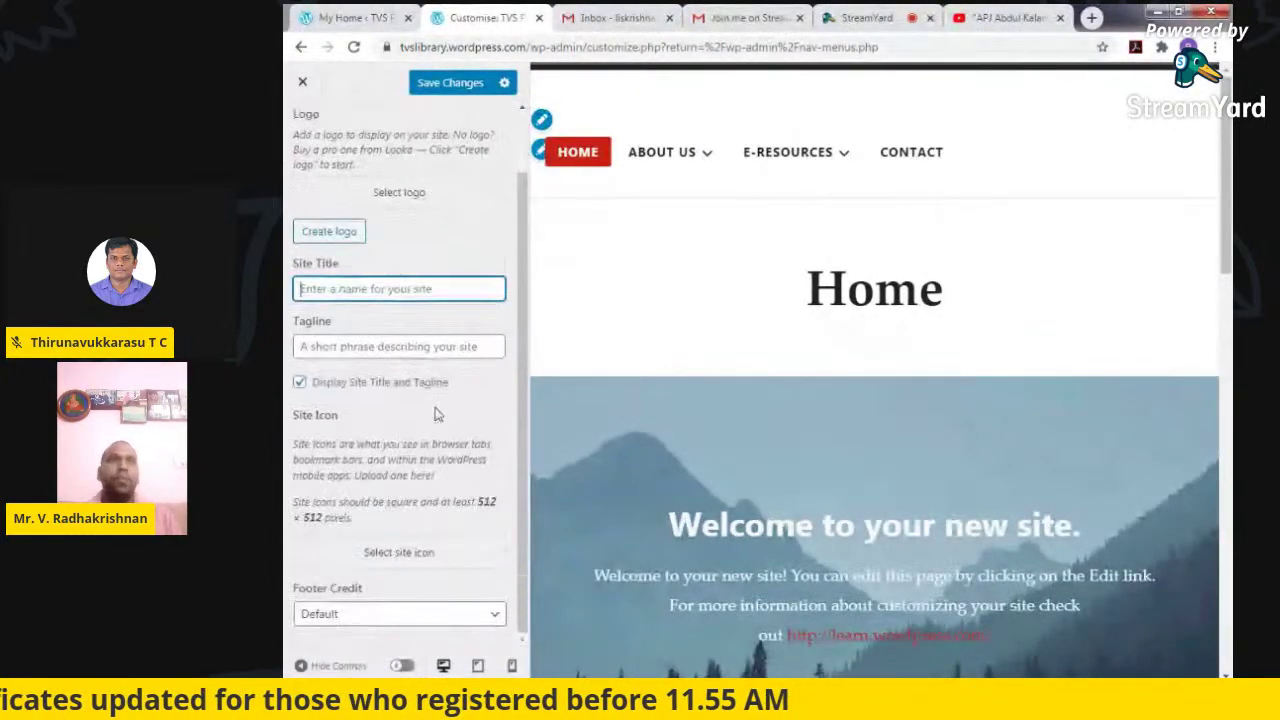
# Upload the 'TVs Poly front page' image from the computer for the site icon.
pyautogui.click(412, 560)
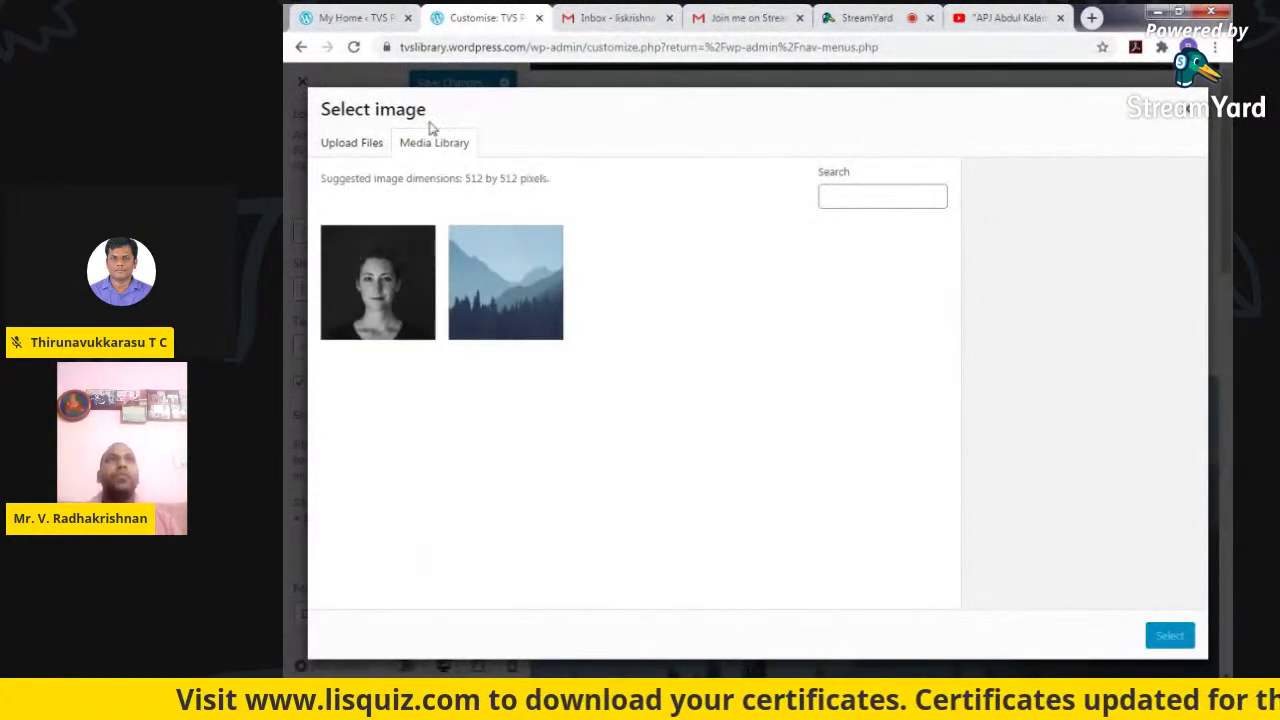
pyautogui.click(363, 146)
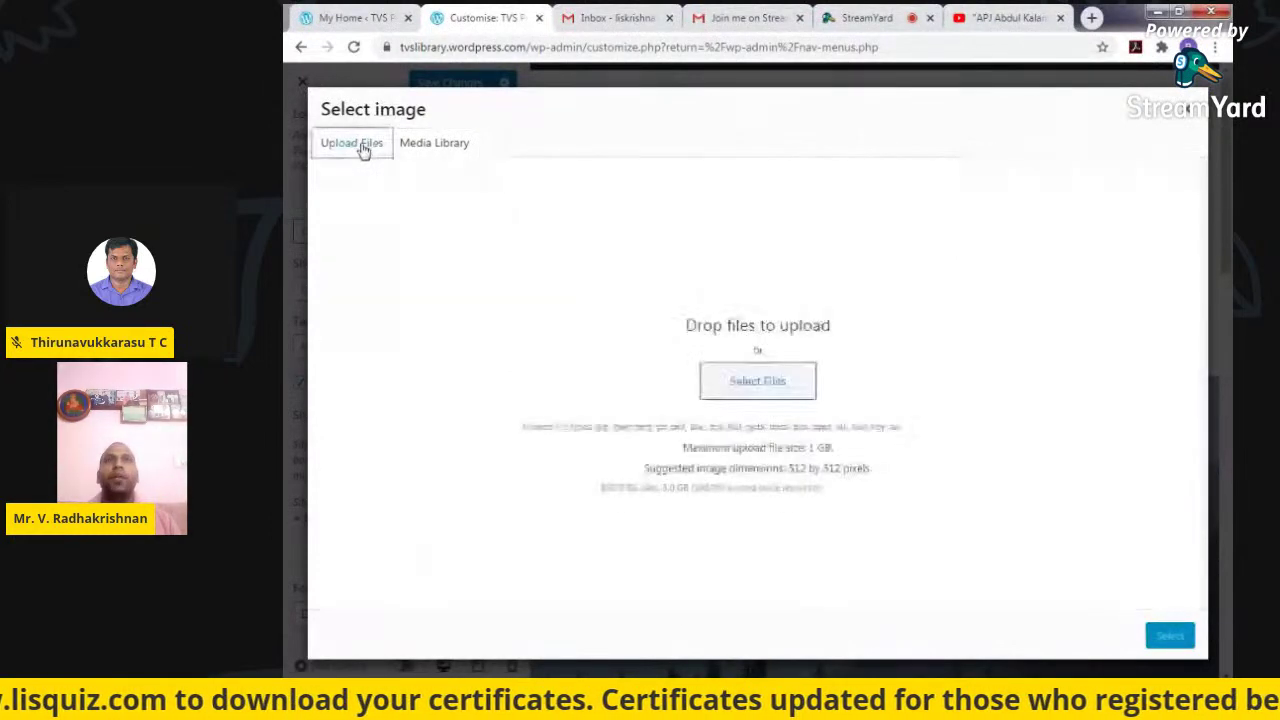
pyautogui.click(742, 392)
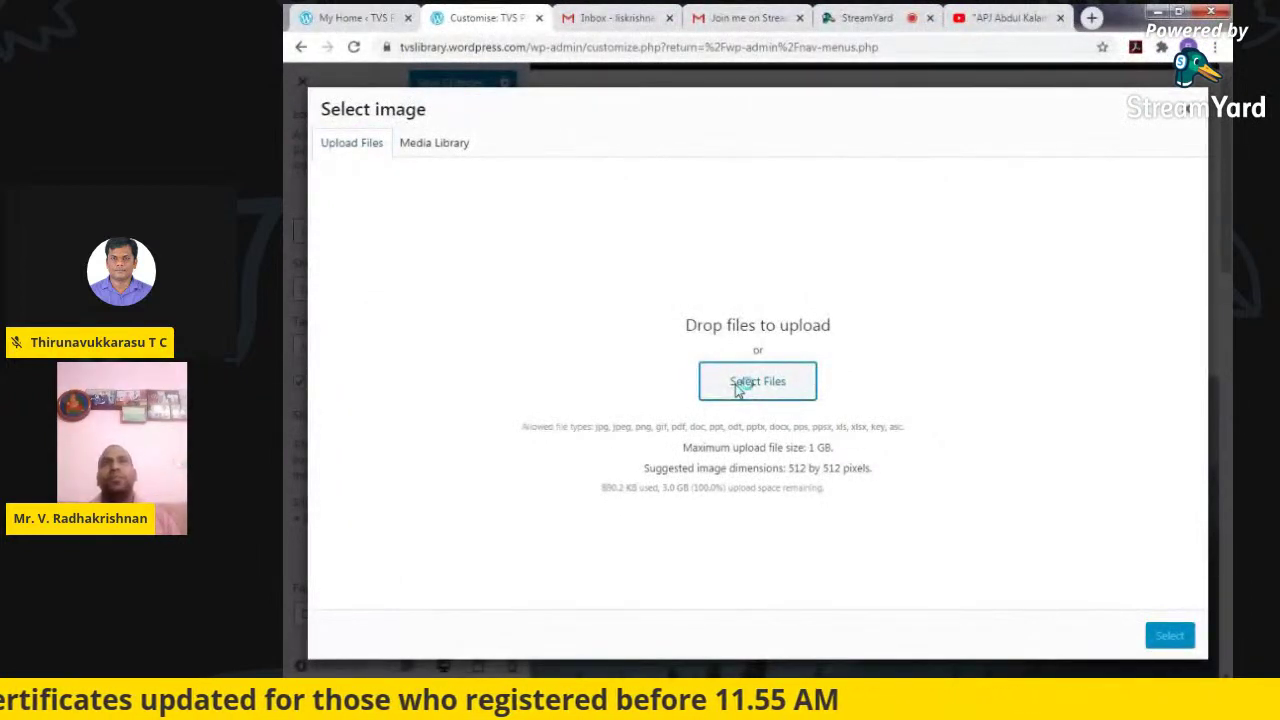
pyautogui.click(735, 390)
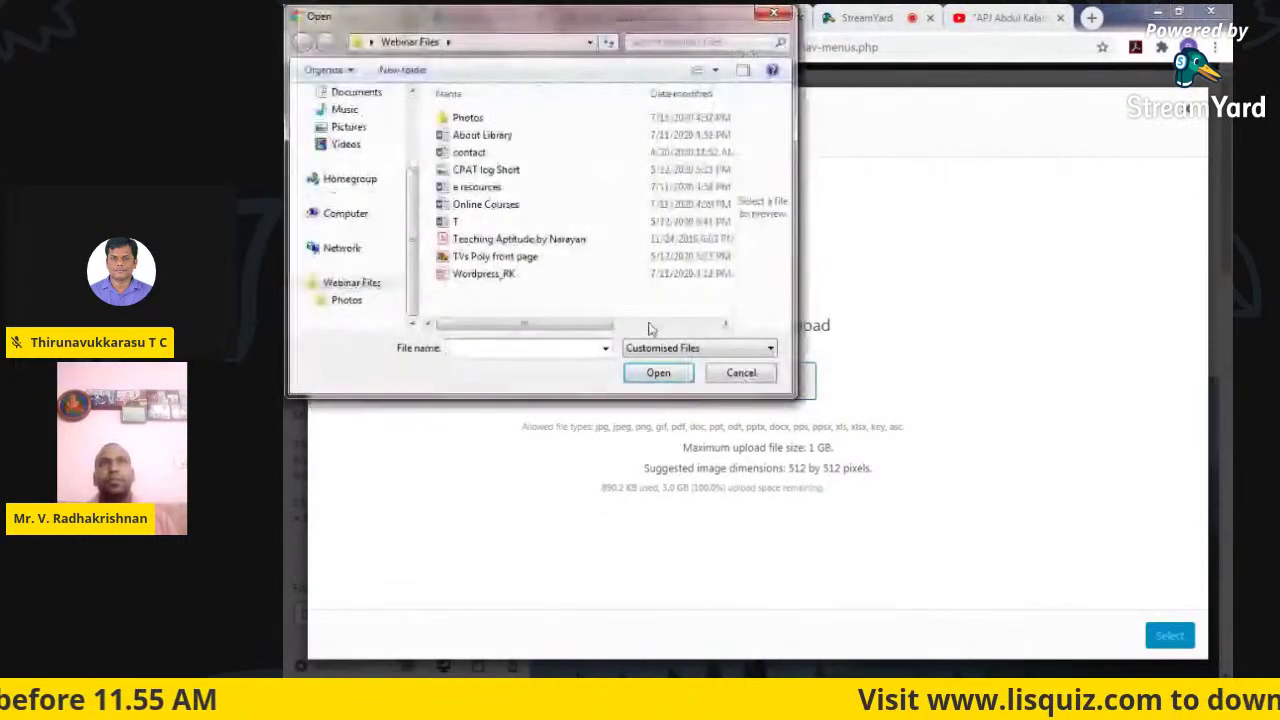
pyautogui.click(497, 258)
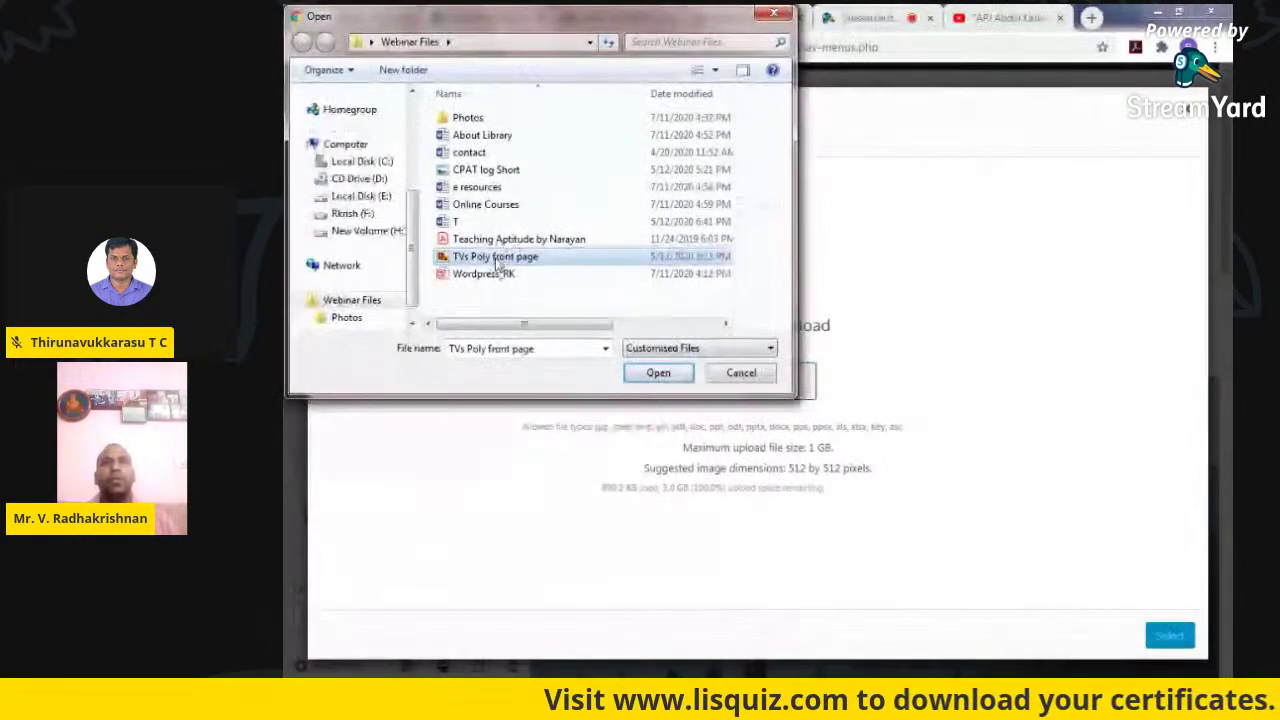
pyautogui.click(658, 372)
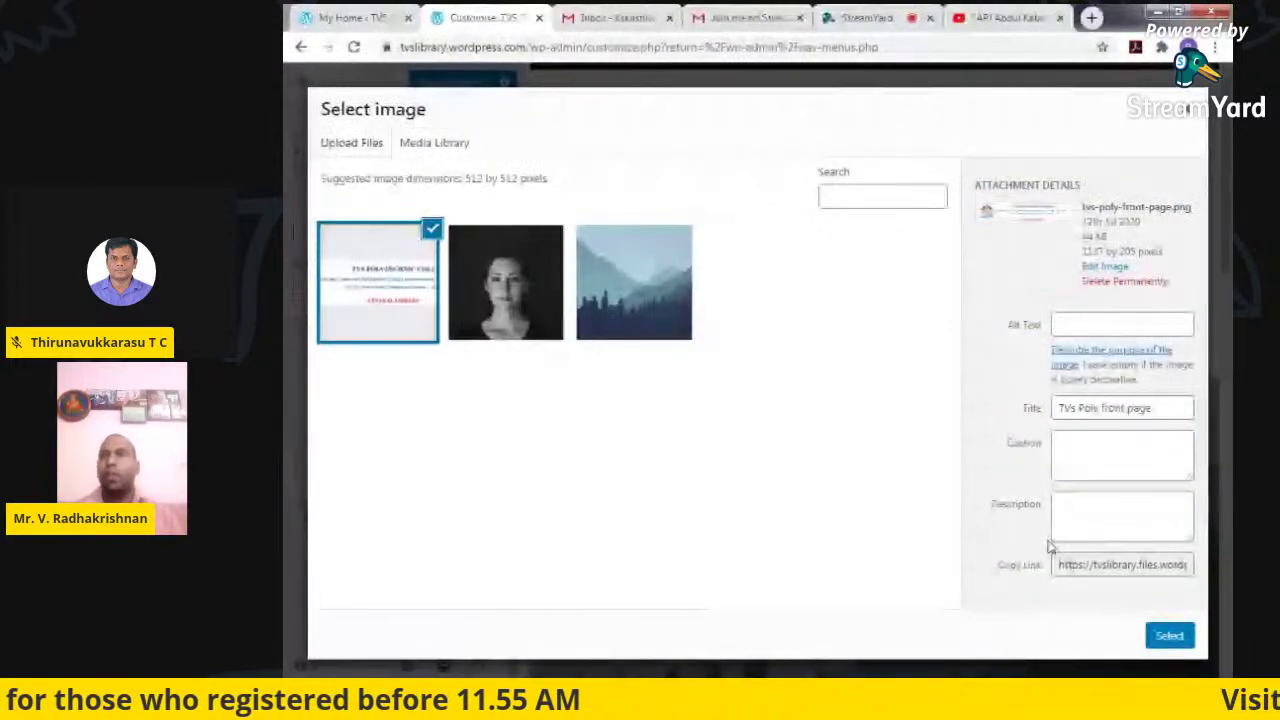
# Frame the icon crop on the CPAT-TVS logo, then cancel without setting the icon.
pyautogui.click(1169, 635)
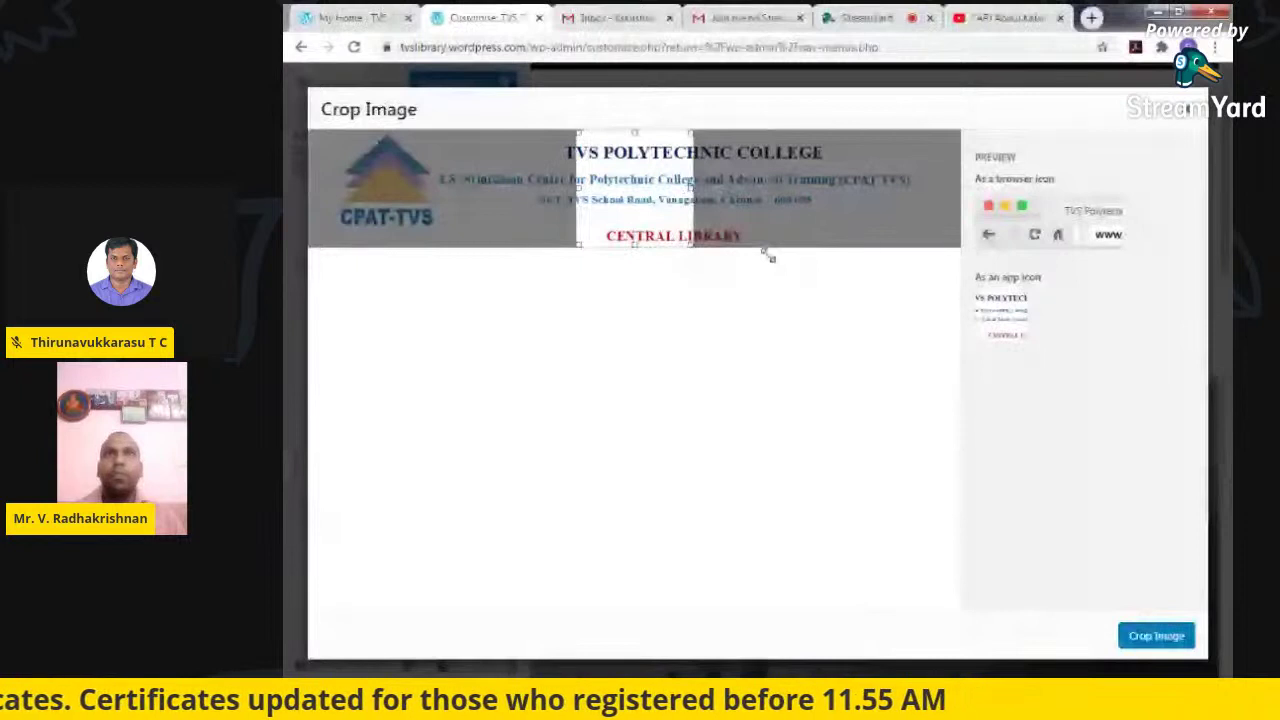
pyautogui.moveTo(651, 165); pyautogui.dragTo(396, 165)
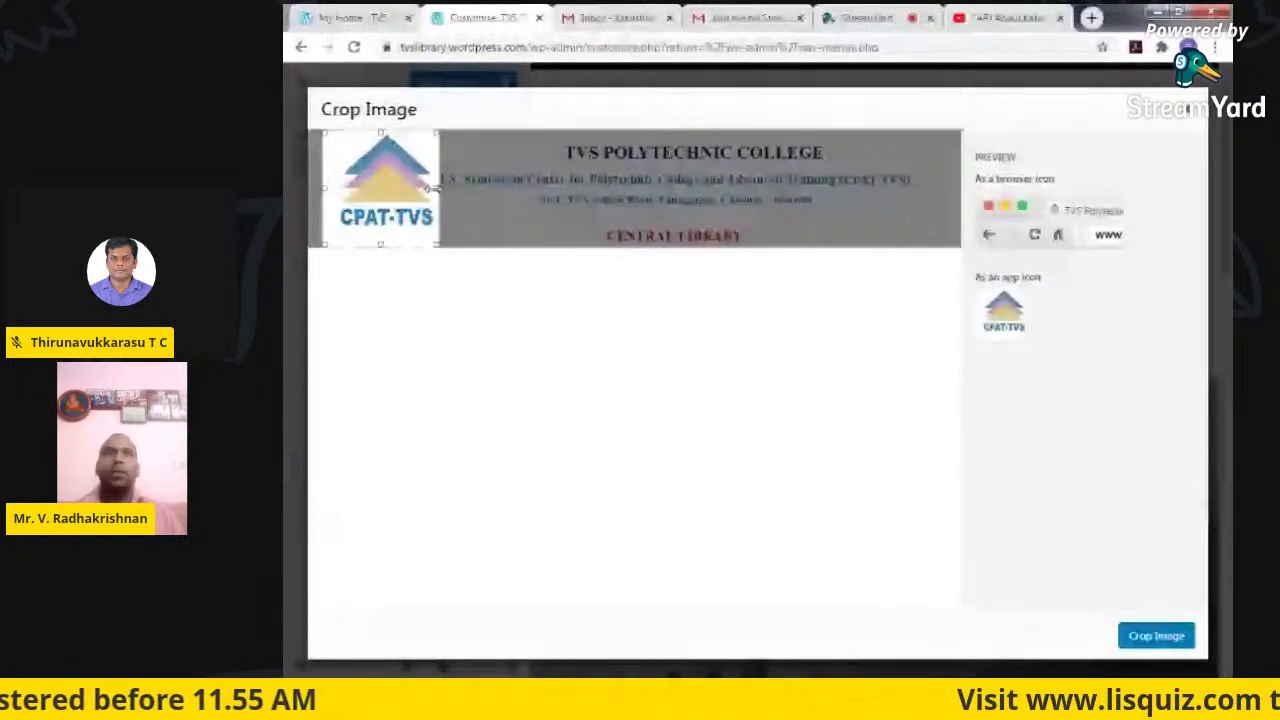
pyautogui.press('Escape')
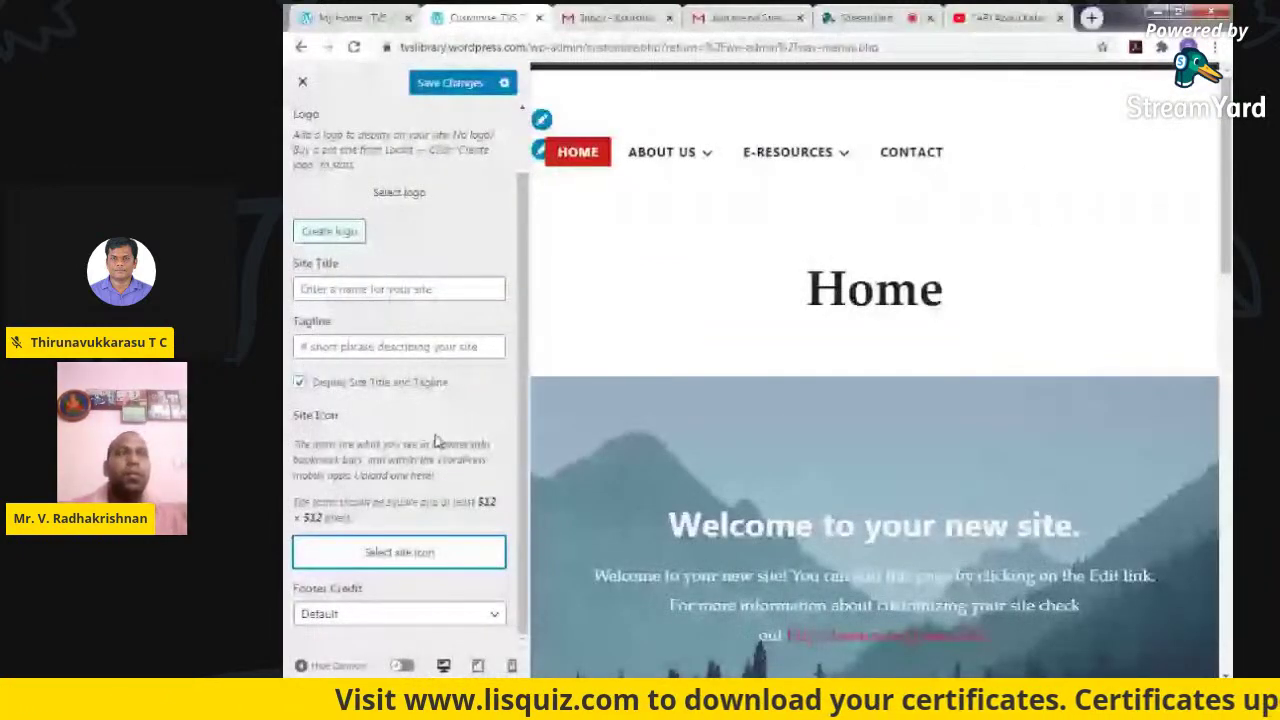
# Choose the 'TVS Poly front page' image from the Media Library as the site logo.
pyautogui.click(329, 231)
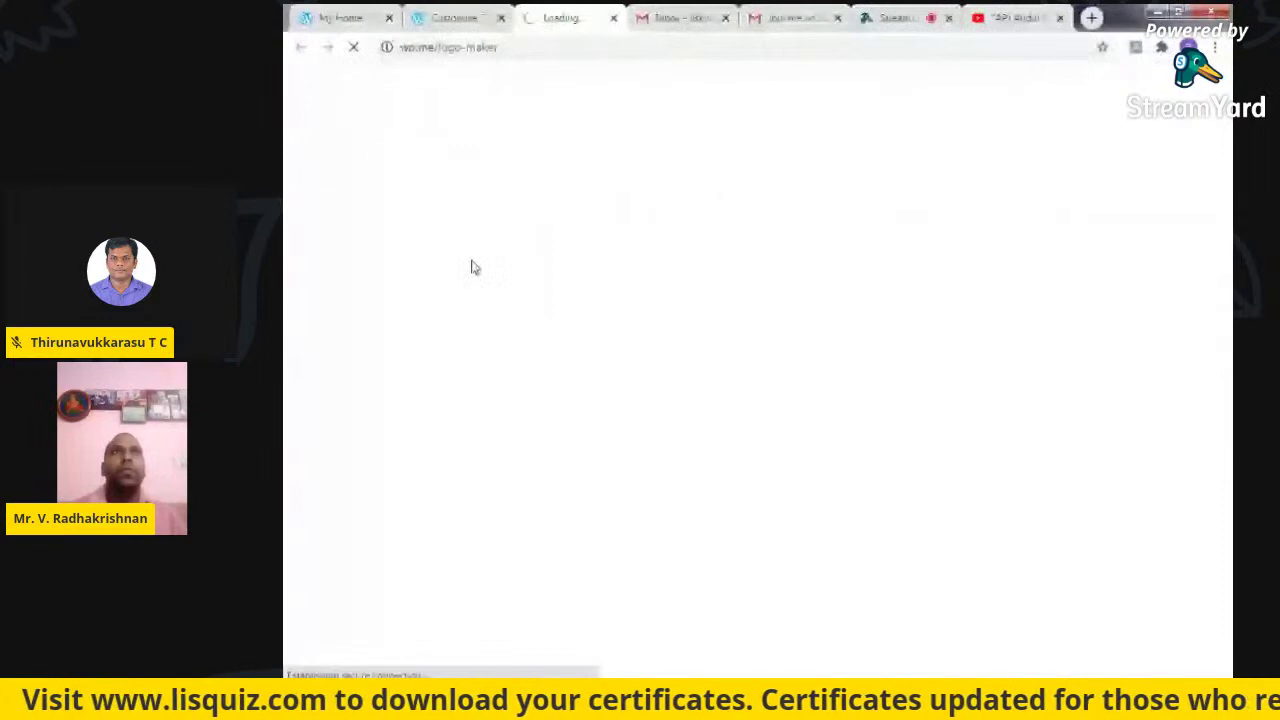
pyautogui.click(452, 17)
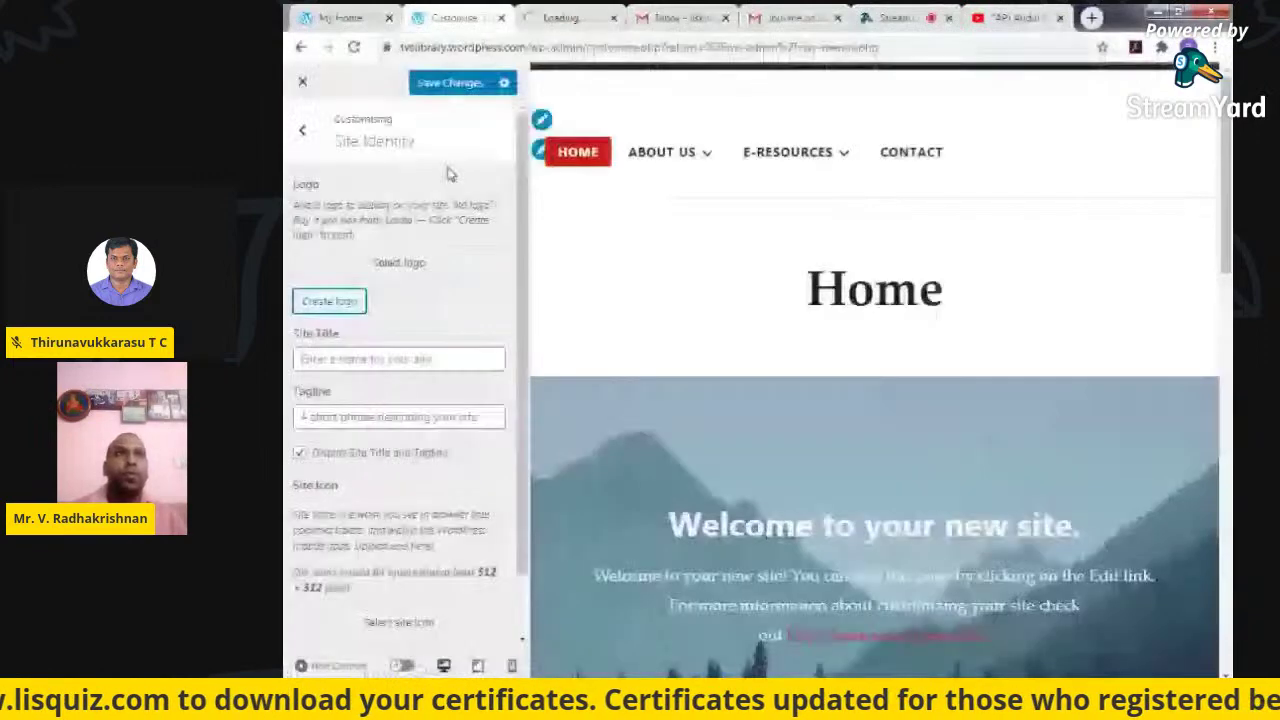
pyautogui.click(399, 263)
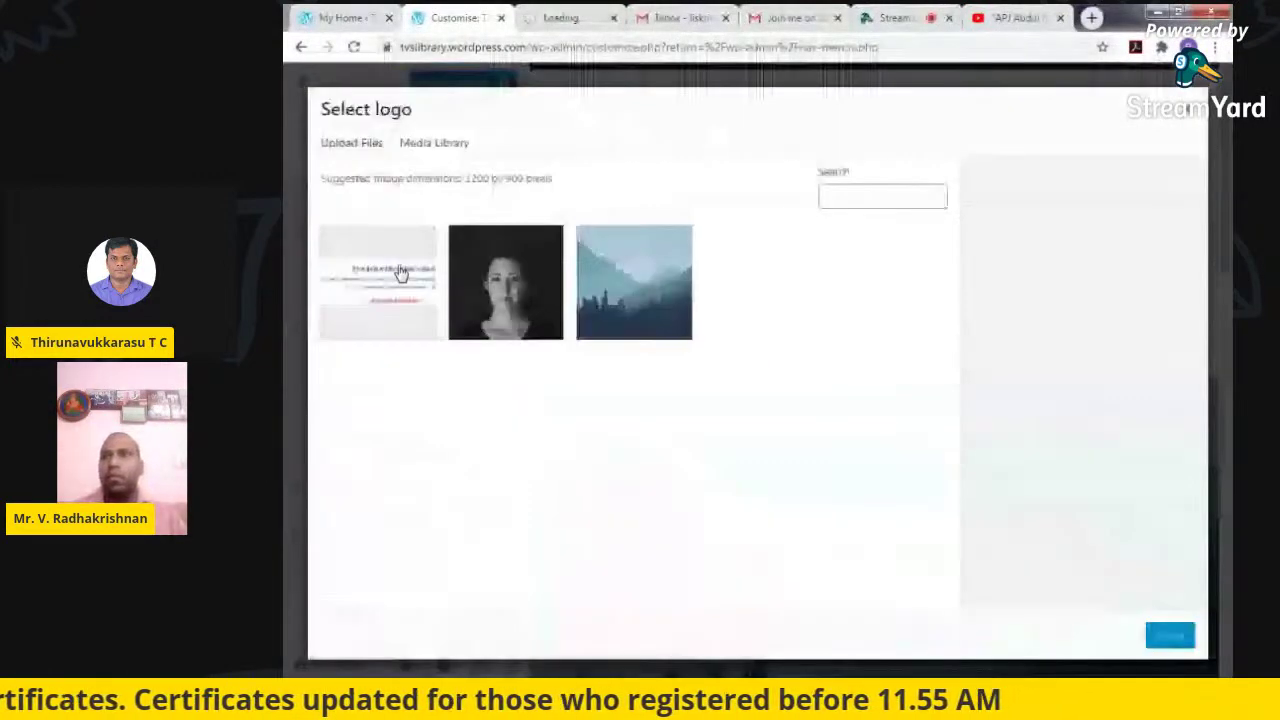
pyautogui.click(399, 272)
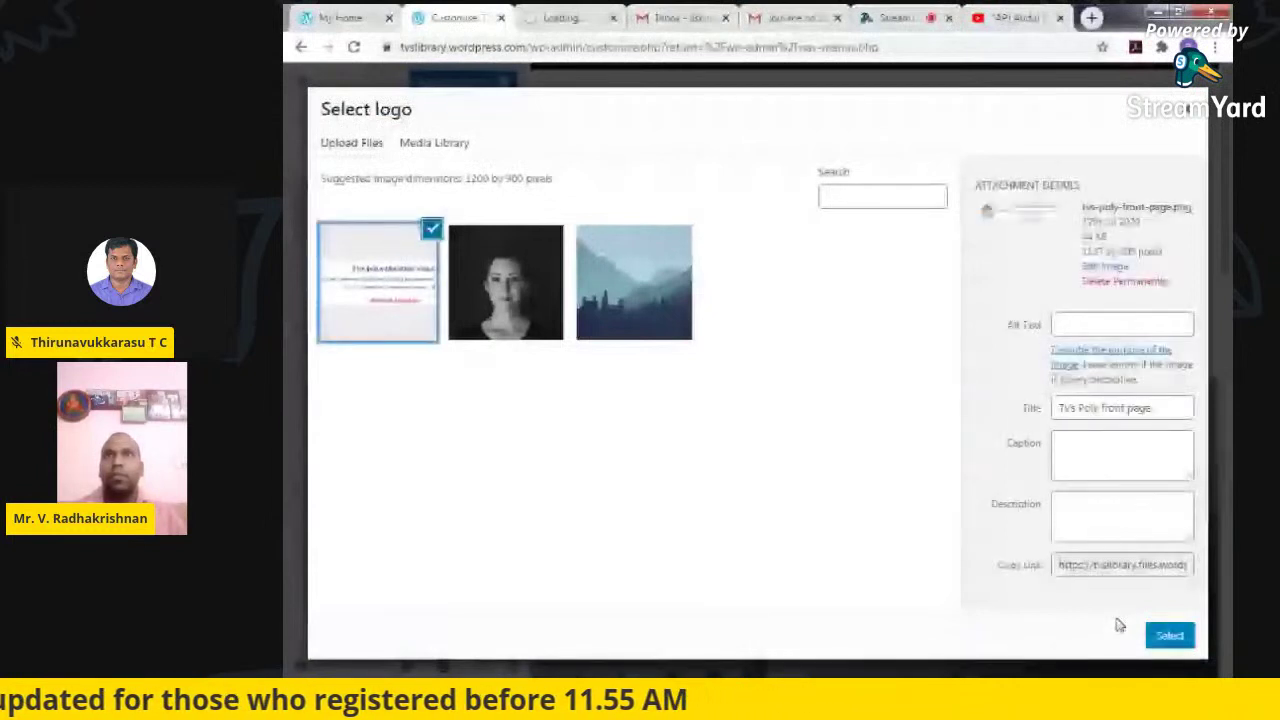
pyautogui.click(1165, 635)
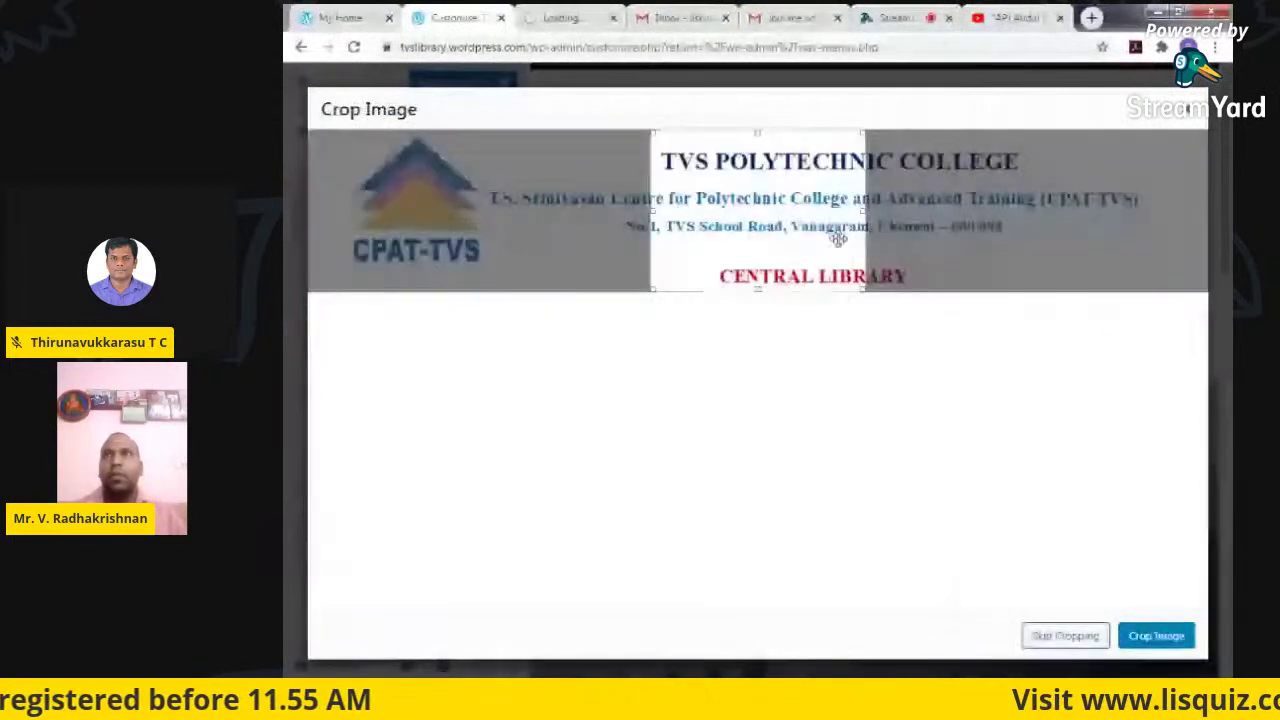
# Stretch the logo crop box to the left and right edges of the TVS Polytechnic College banner.
pyautogui.moveTo(866, 215); pyautogui.dragTo(1180, 218)
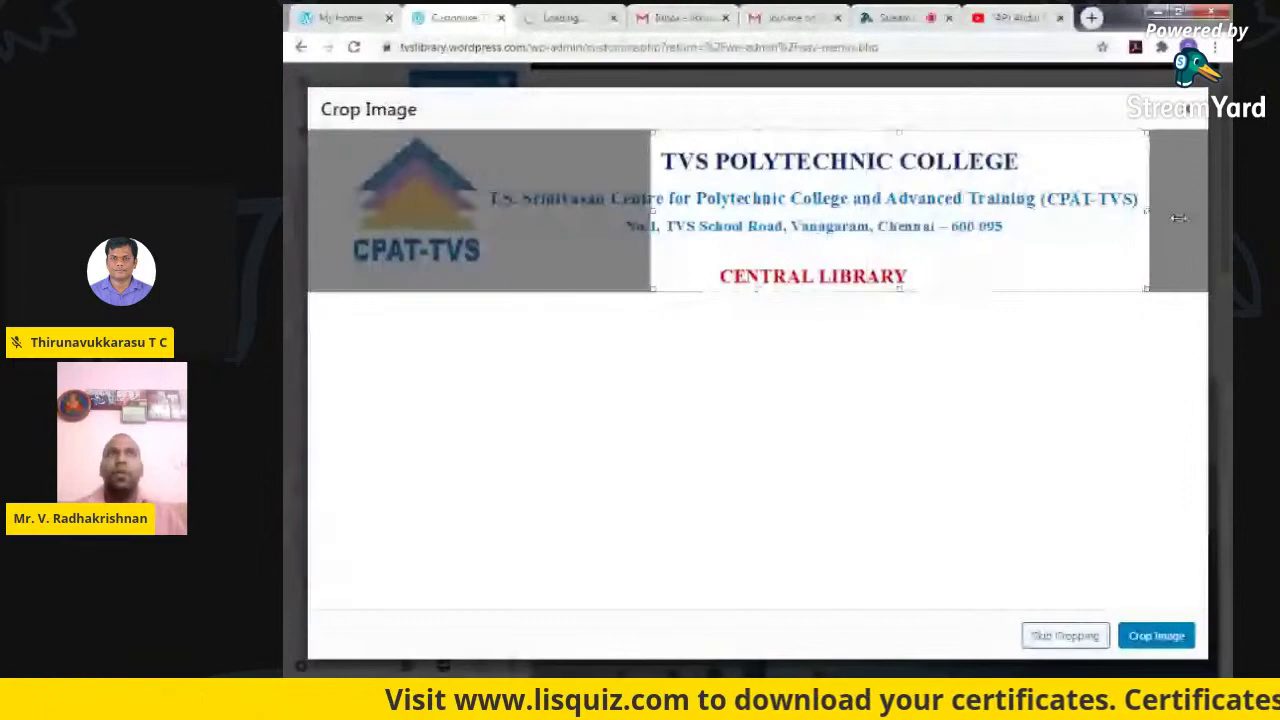
pyautogui.moveTo(1180, 218); pyautogui.dragTo(1206, 218)
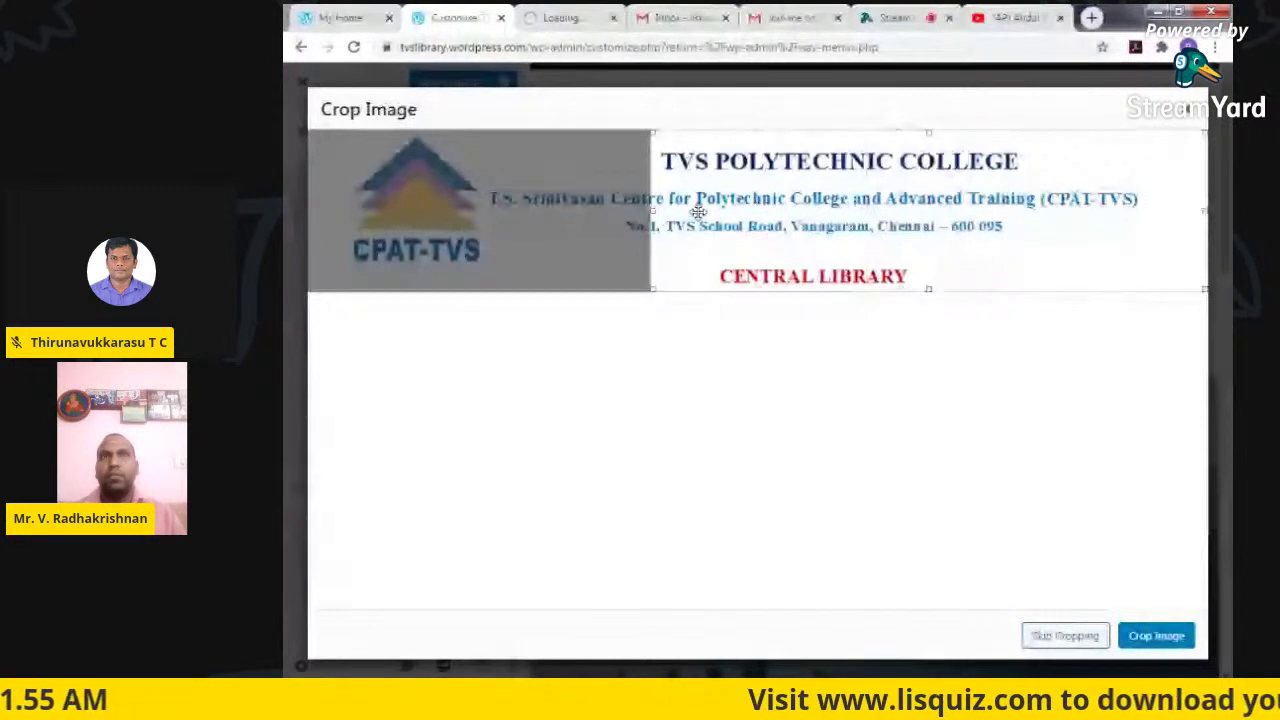
pyautogui.moveTo(653, 212); pyautogui.dragTo(308, 220)
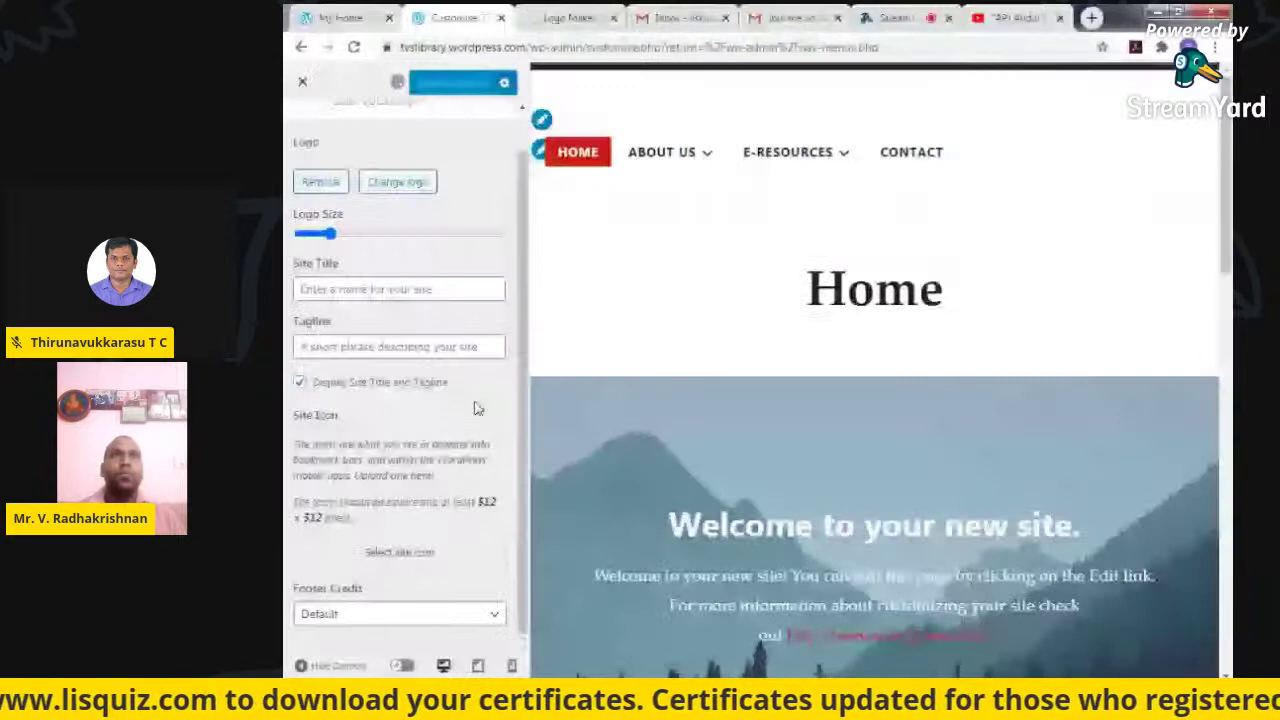
pyautogui.scroll(1, 476, 408)
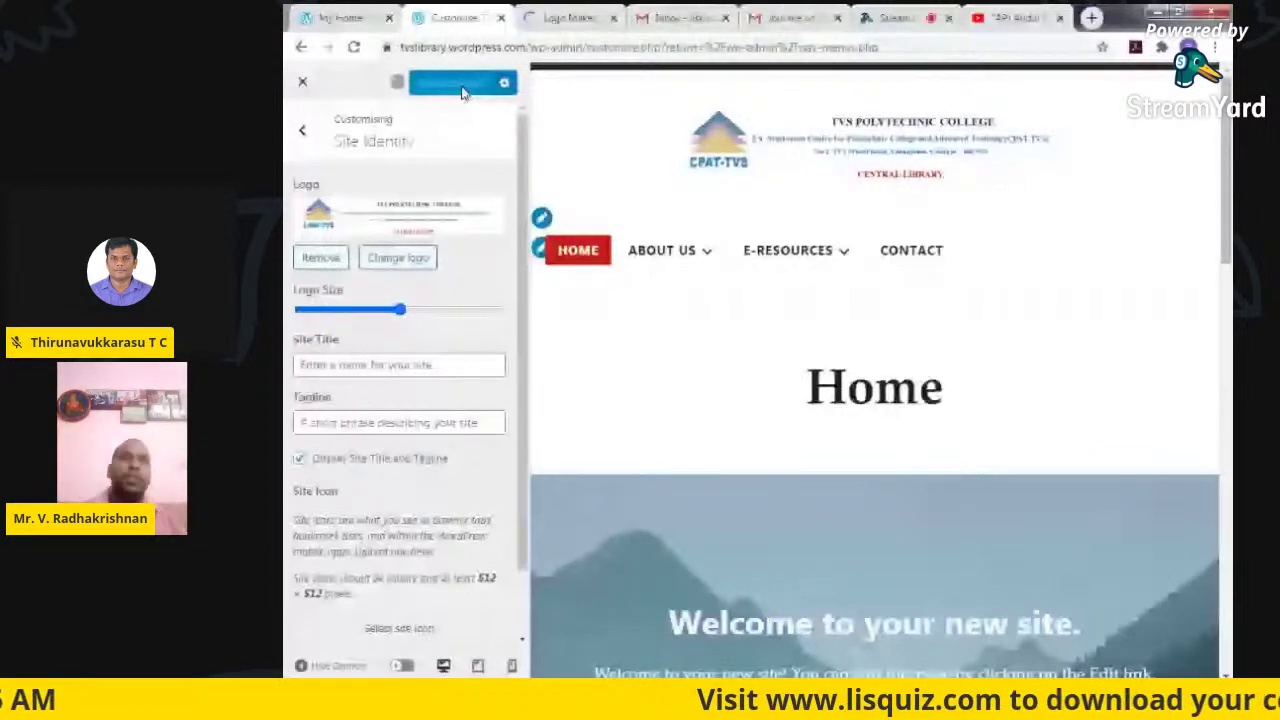
pyautogui.click(341, 413)
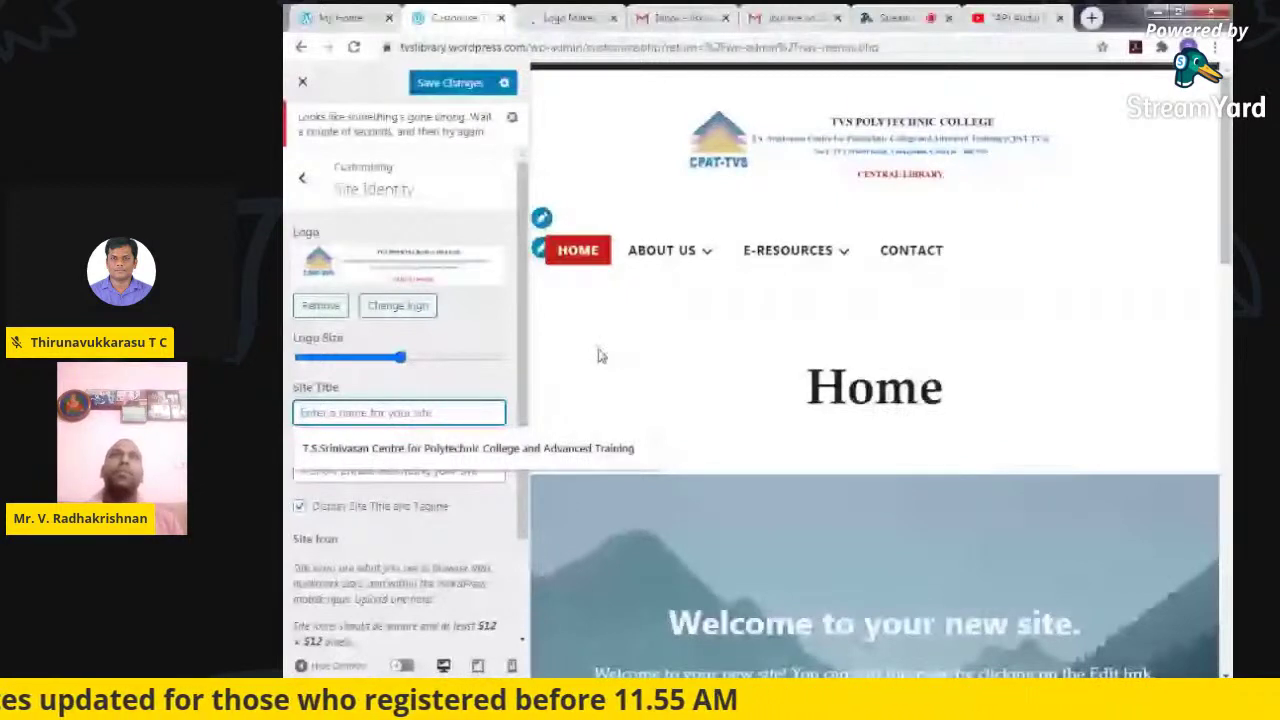
pyautogui.hotkey('alt', 'Tab')
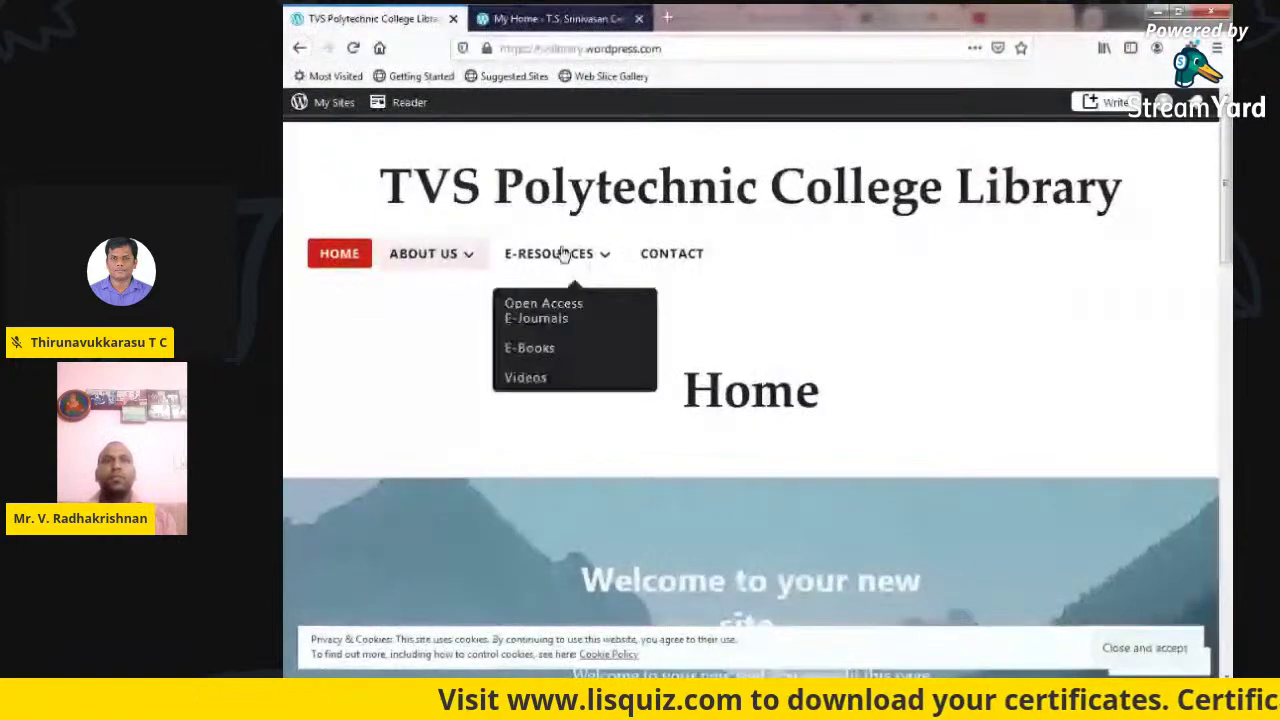
pyautogui.scroll(-3, 727, 243)
pyautogui.scroll(3, 714, 251)
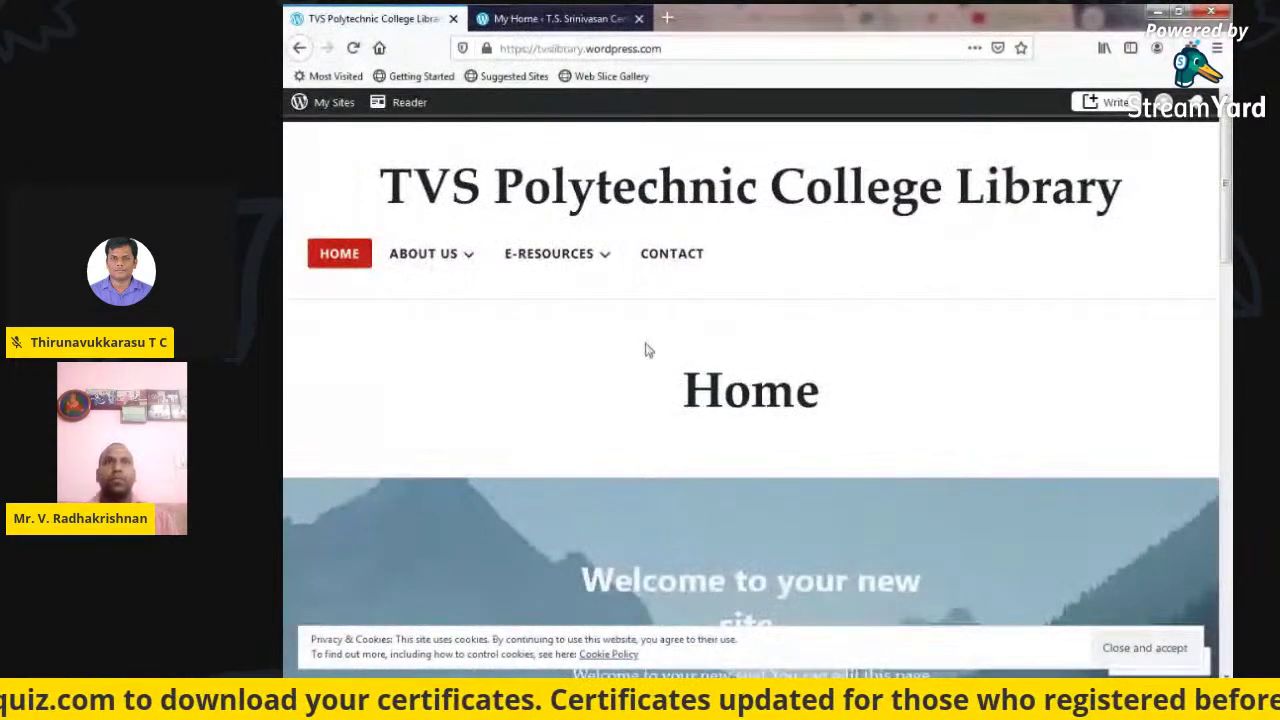
pyautogui.hotkey('alt', 'Tab')
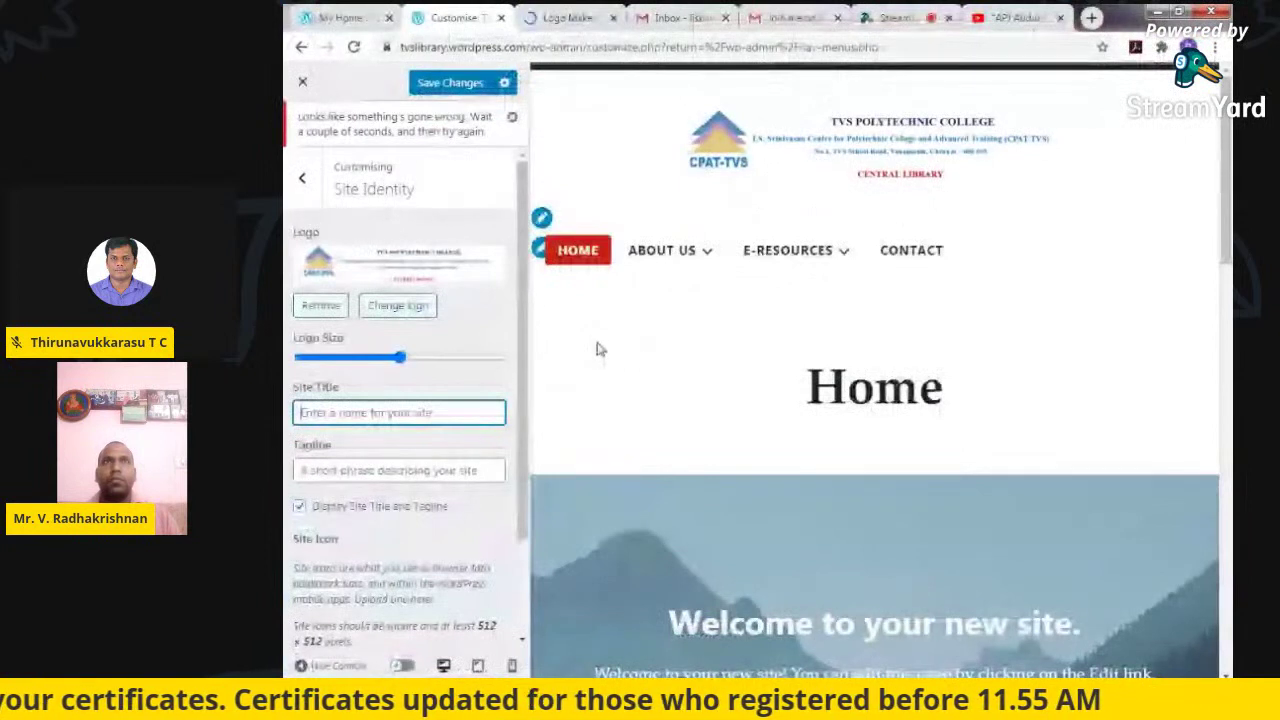
# Publish the Site Identity changes with the new logo using Save Changes.
pyautogui.click(452, 84)
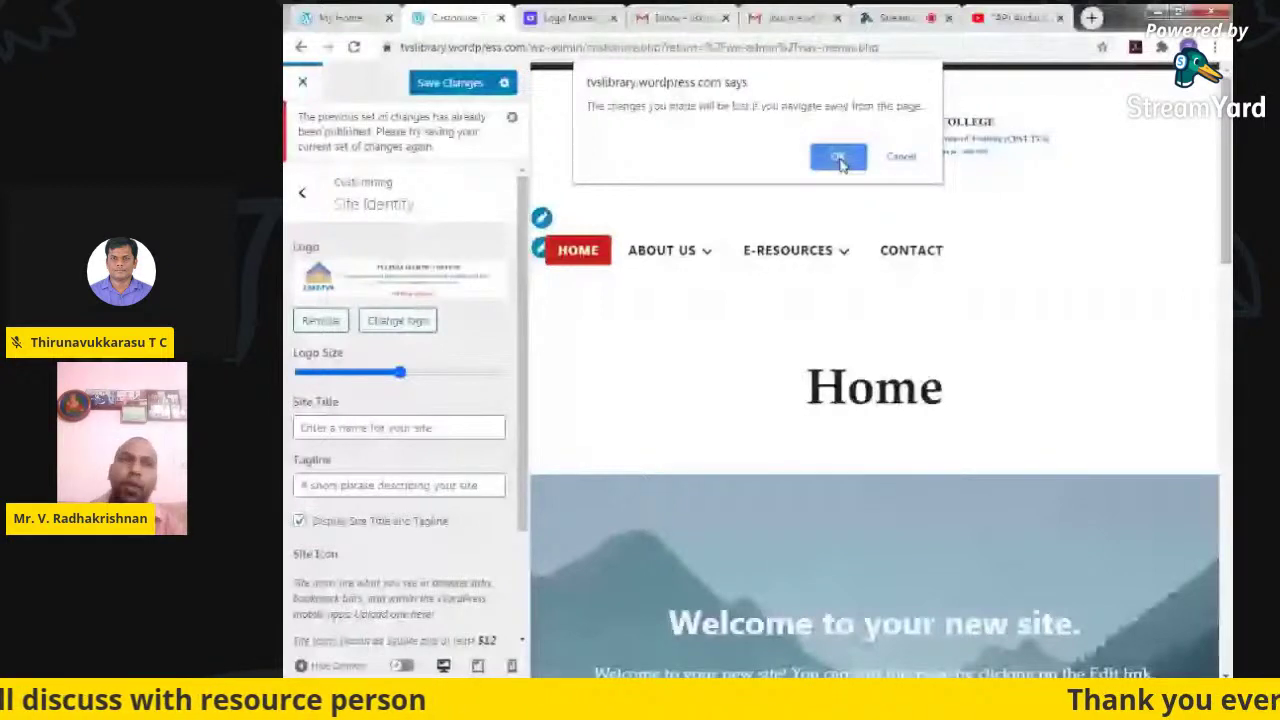
# Confirm leaving the Customizer despite the unsaved-changes warning.
pyautogui.click(838, 158)
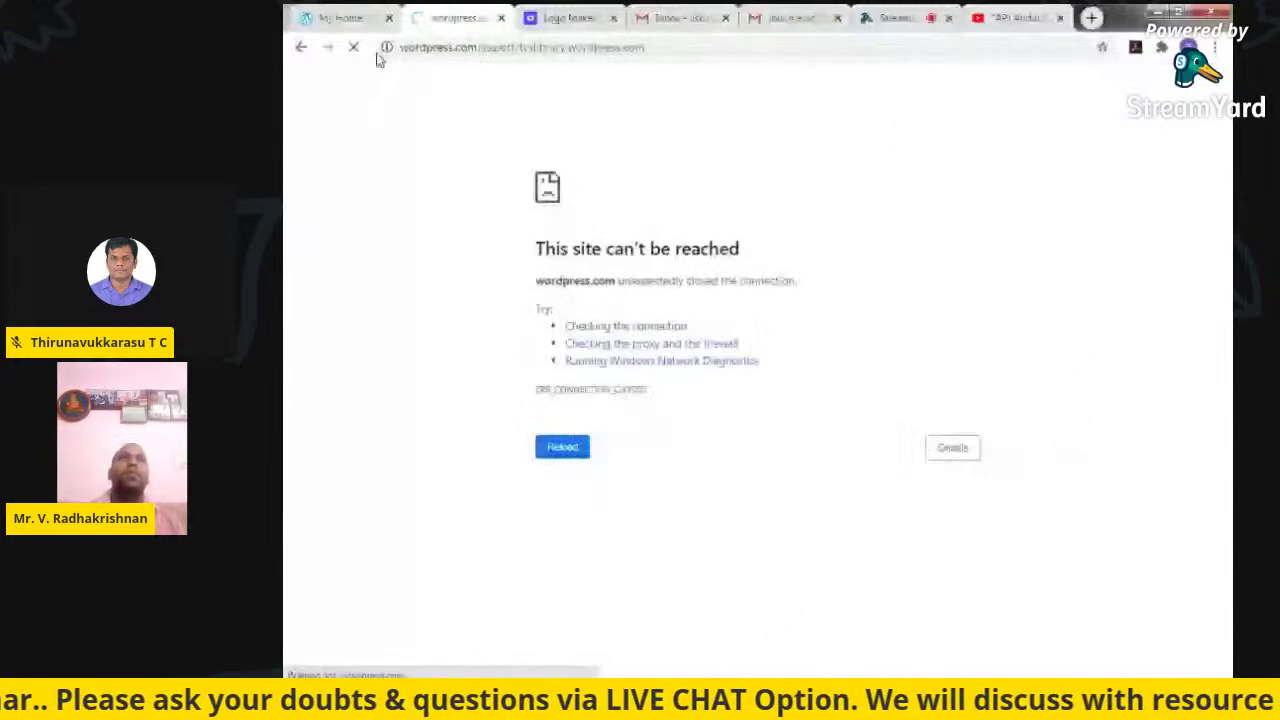
# Switch to the first 'My Home' tab showing the WordPress dashboard.
pyautogui.click(340, 17)
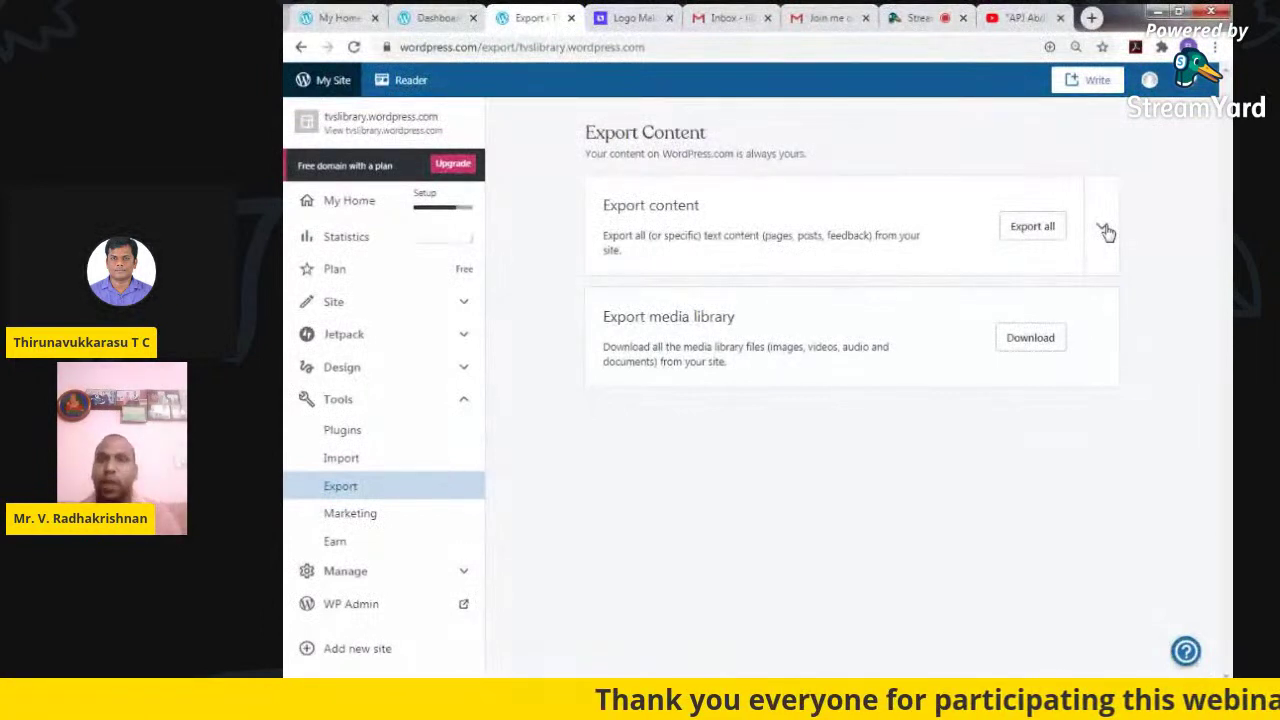
# Export all of the site's text content, then go to the Gmail Inbox tab.
pyautogui.click(1033, 228)
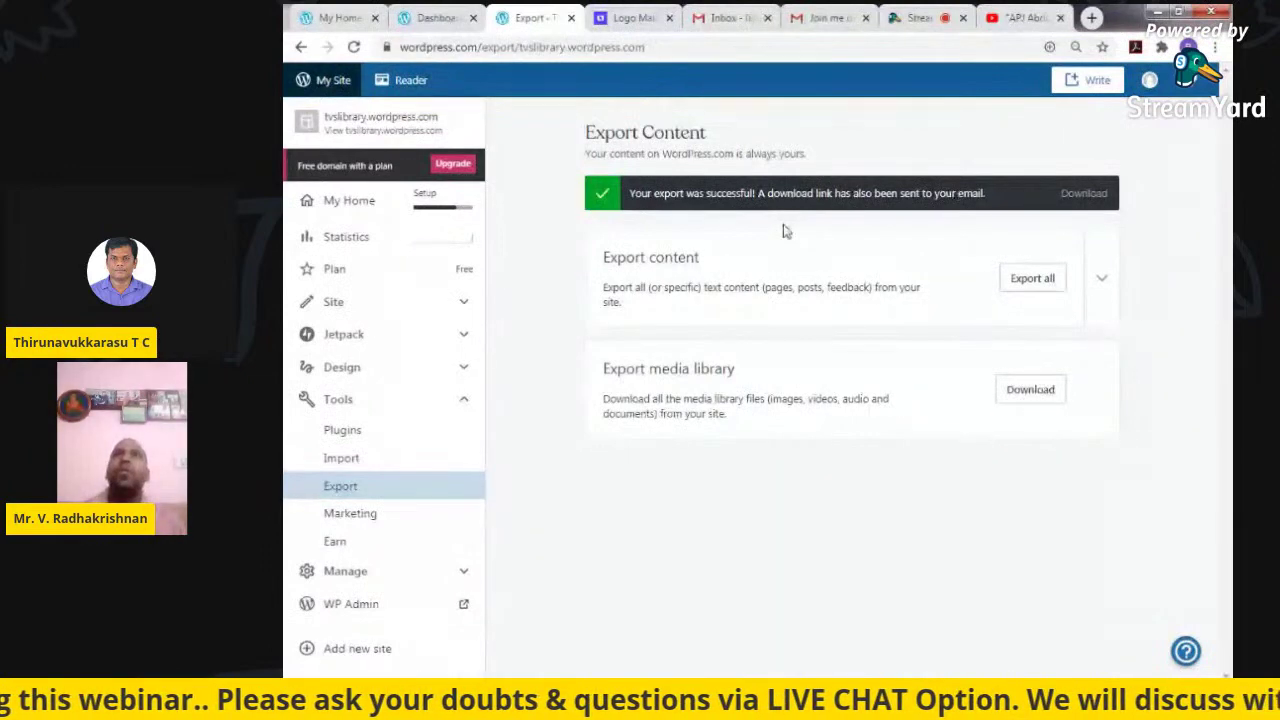
pyautogui.click(733, 19)
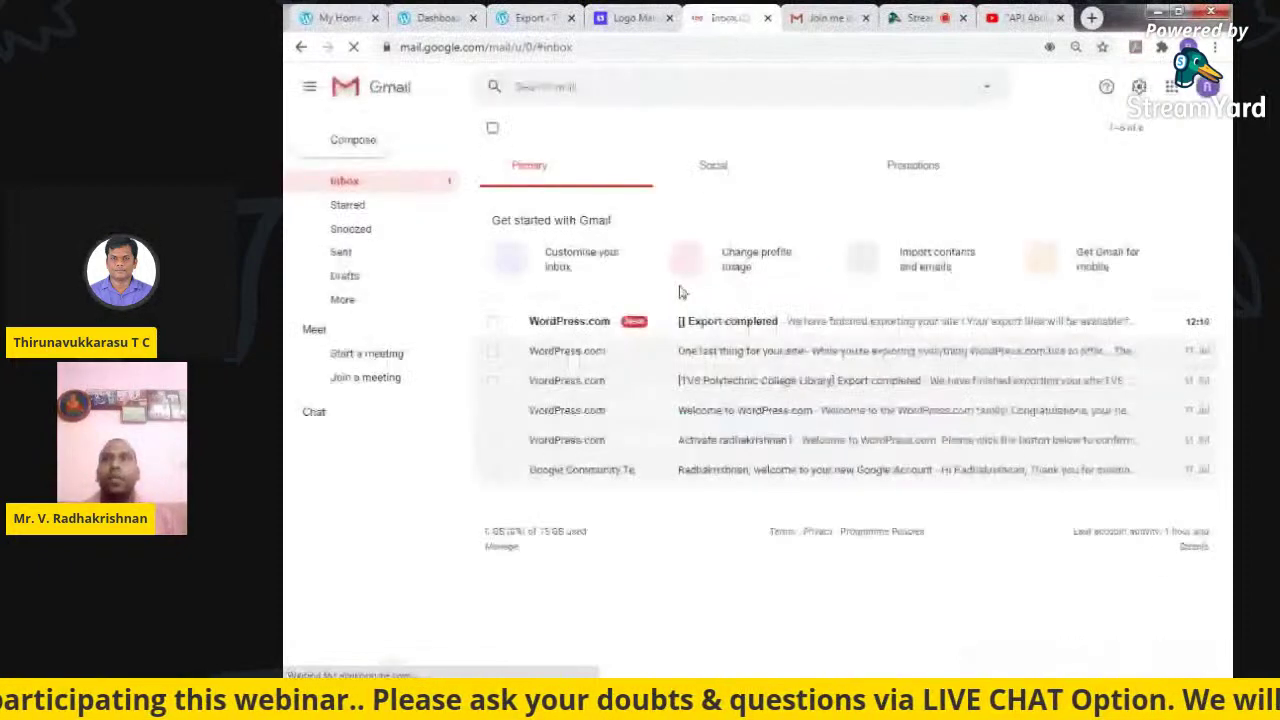
# Open the 'Export completed' email from WordPress.com in the Gmail inbox.
pyautogui.click(757, 330)
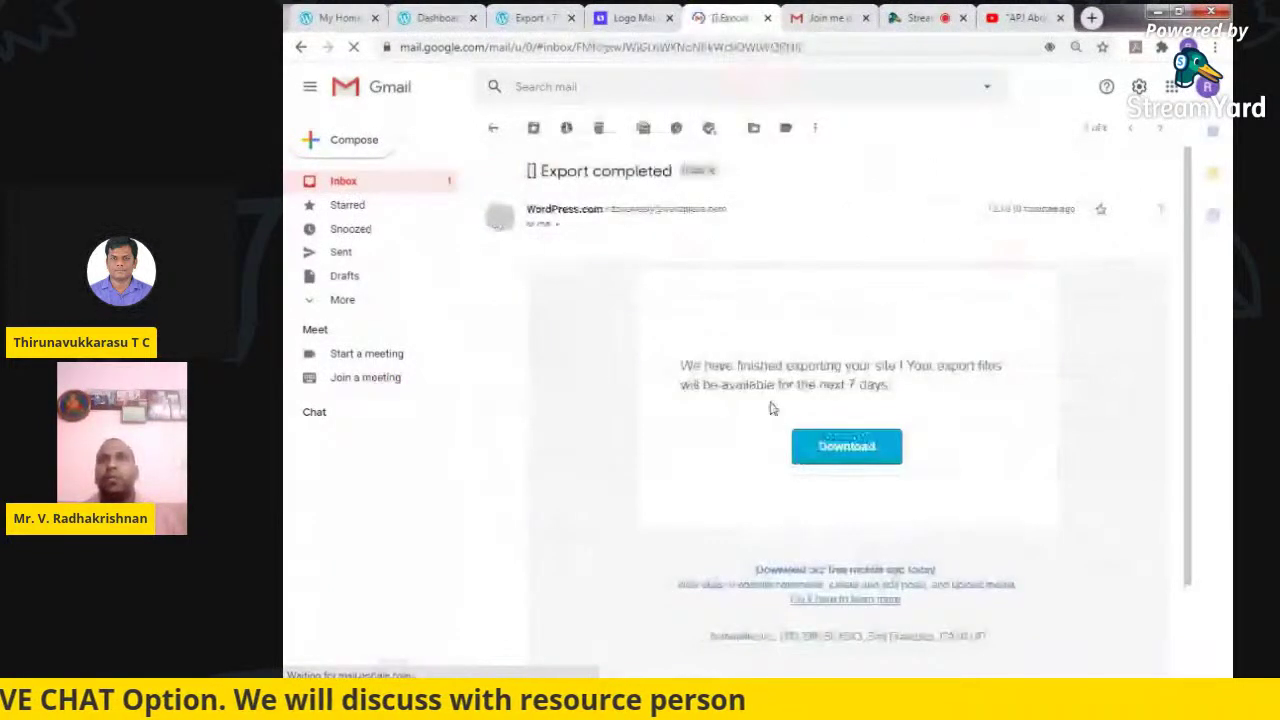